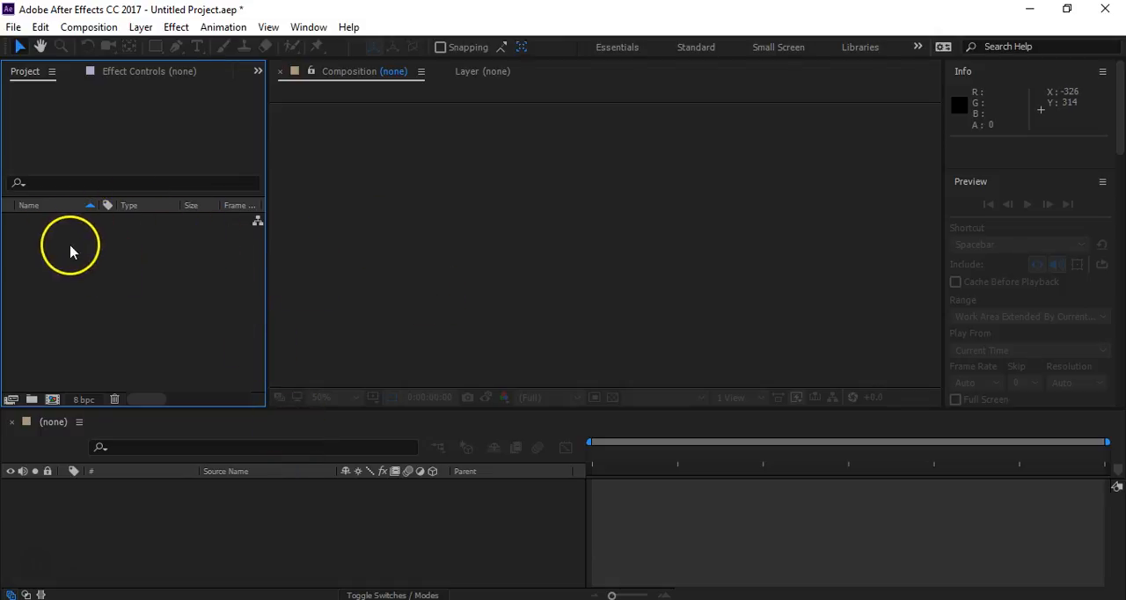
- Import the Illustrator file Ball from the 3_Animation folder as footage
double_click(136, 302)
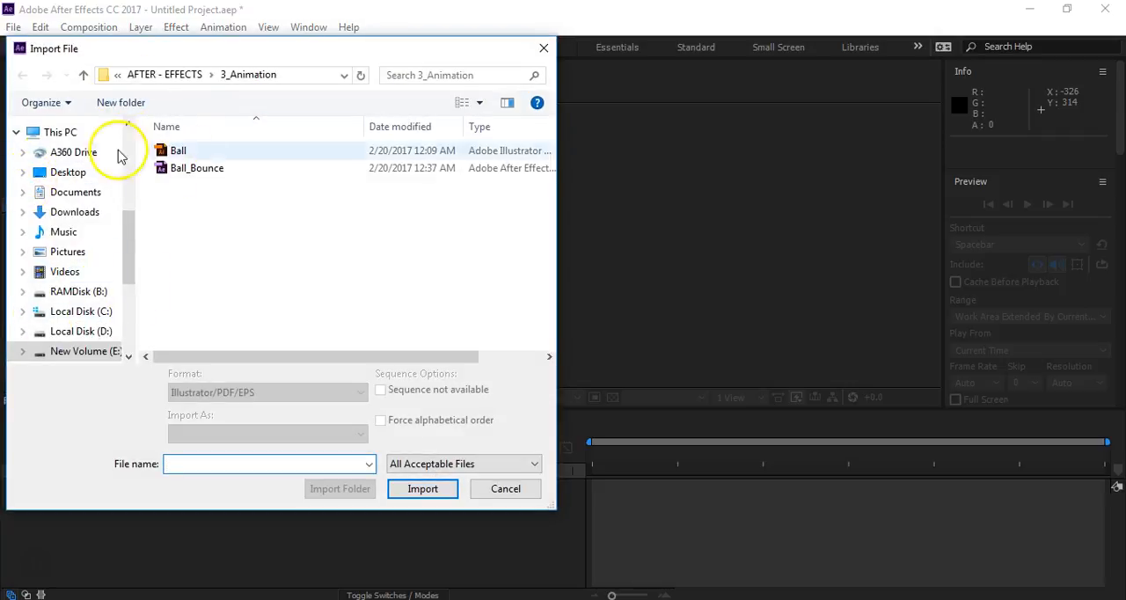
click(174, 154)
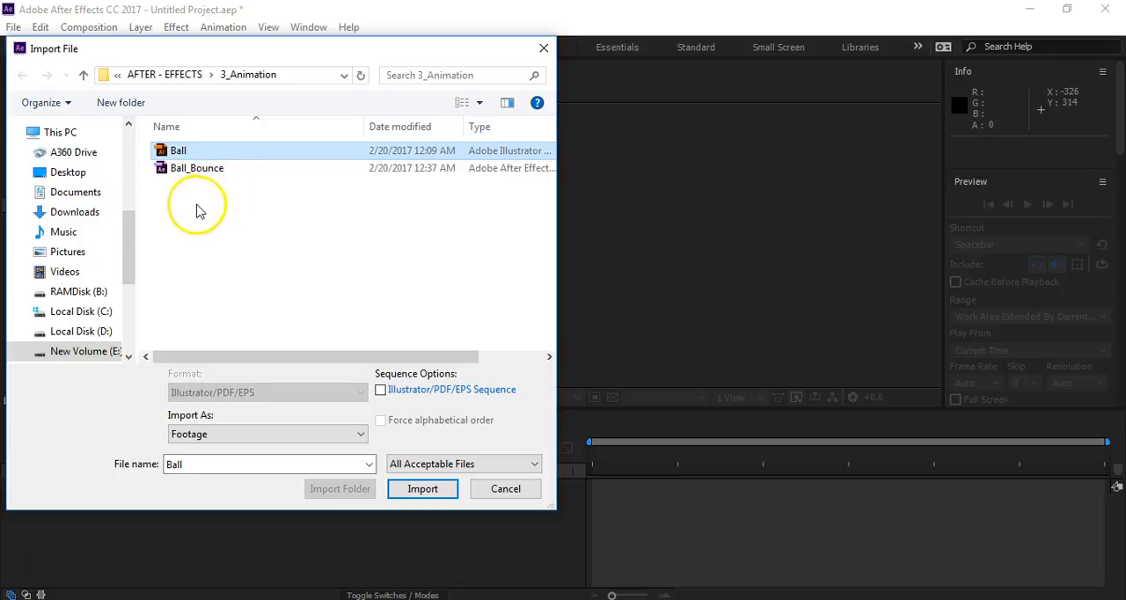
click(423, 489)
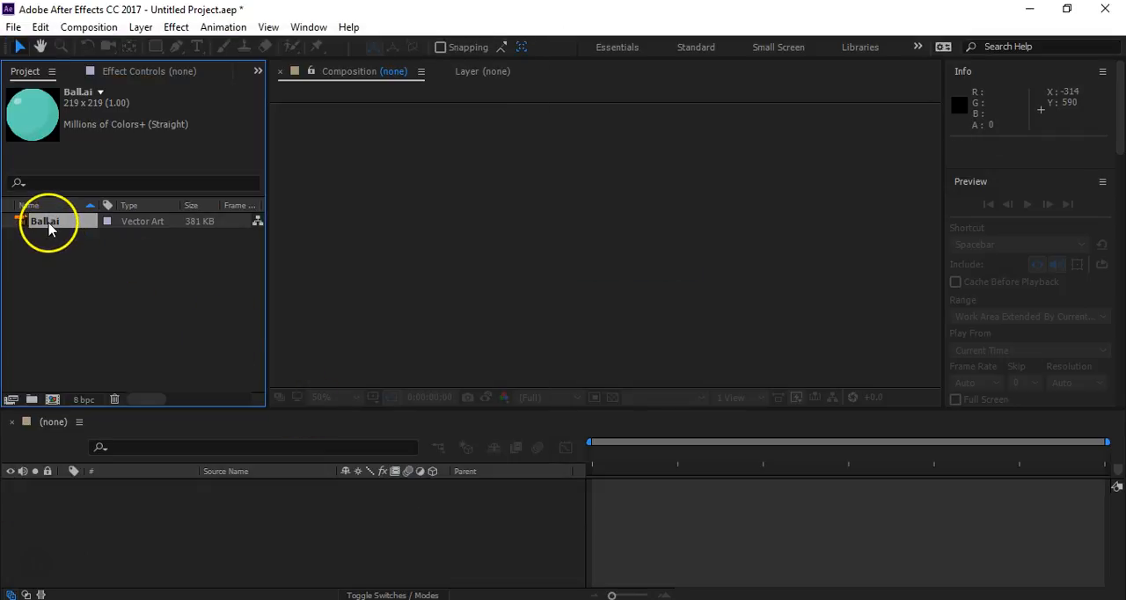
click(70, 284)
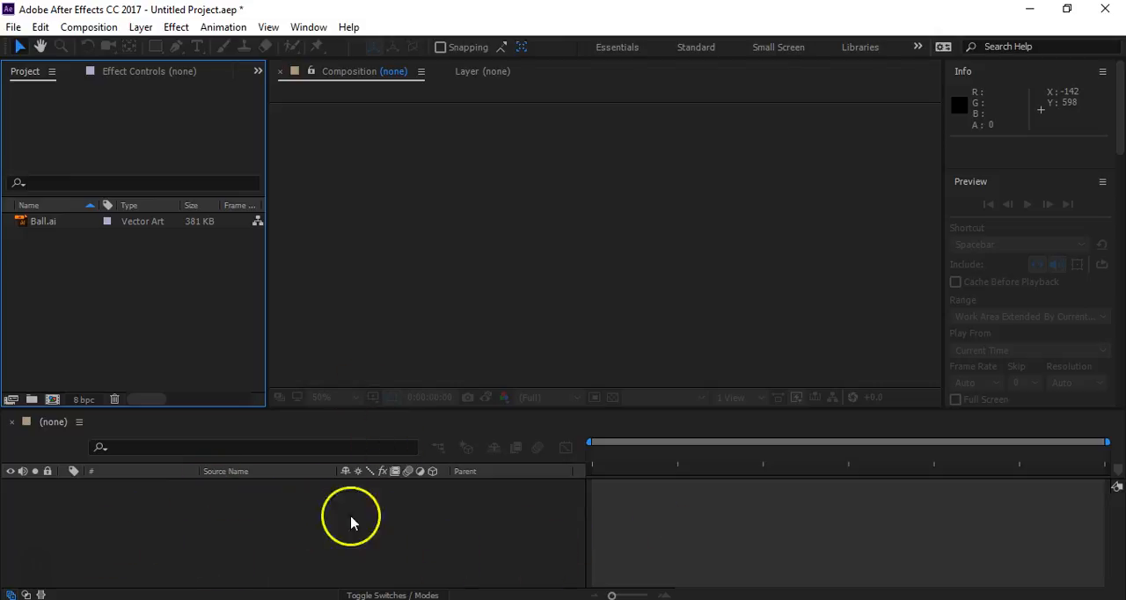
- Create a 960 x 540 px, 25 fps composition lasting 5 seconds and add Ball.ai to it as a layer
click(51, 398)
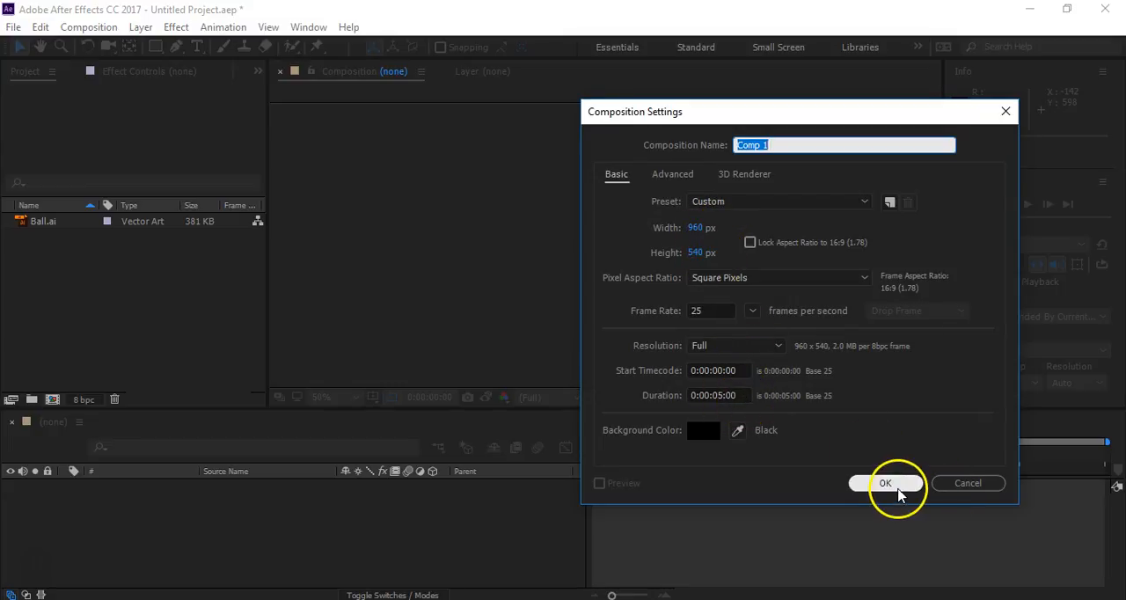
click(893, 485)
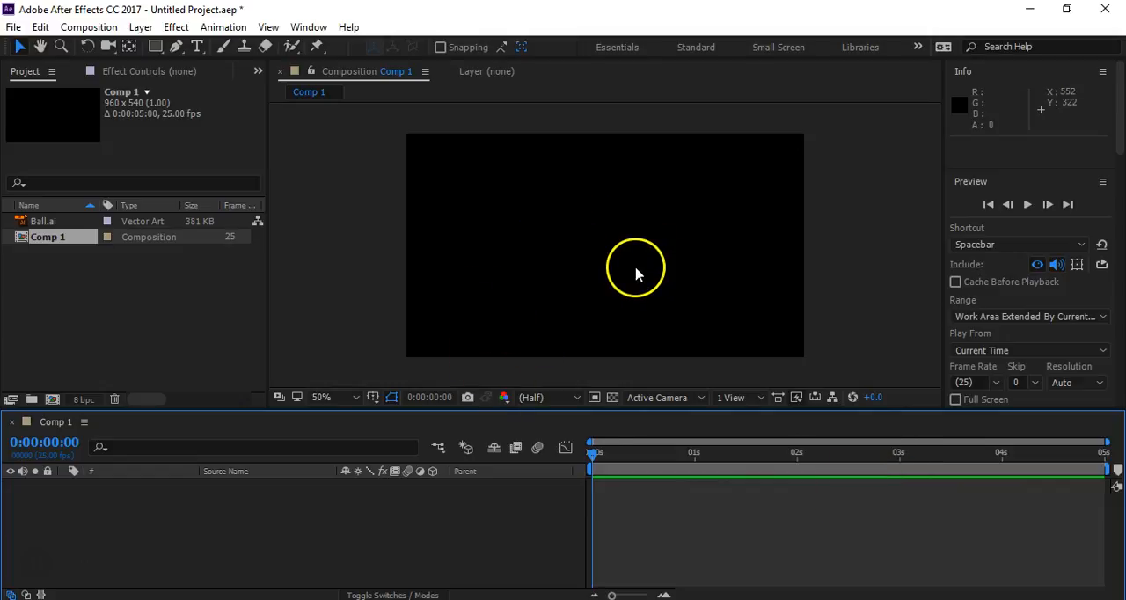
click(41, 223)
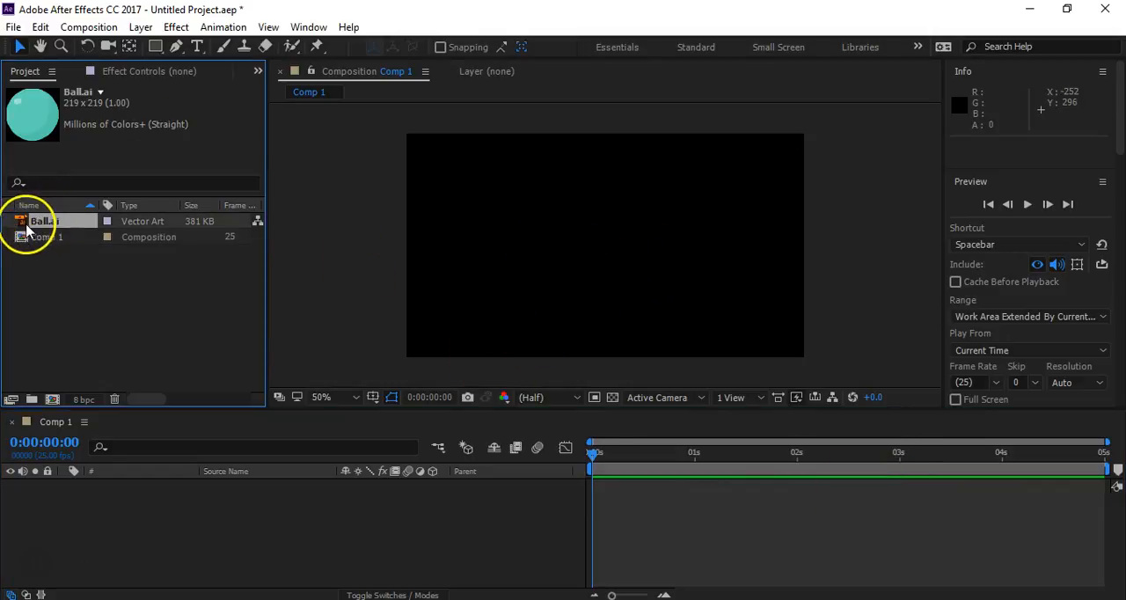
drag(41, 223, 146, 522)
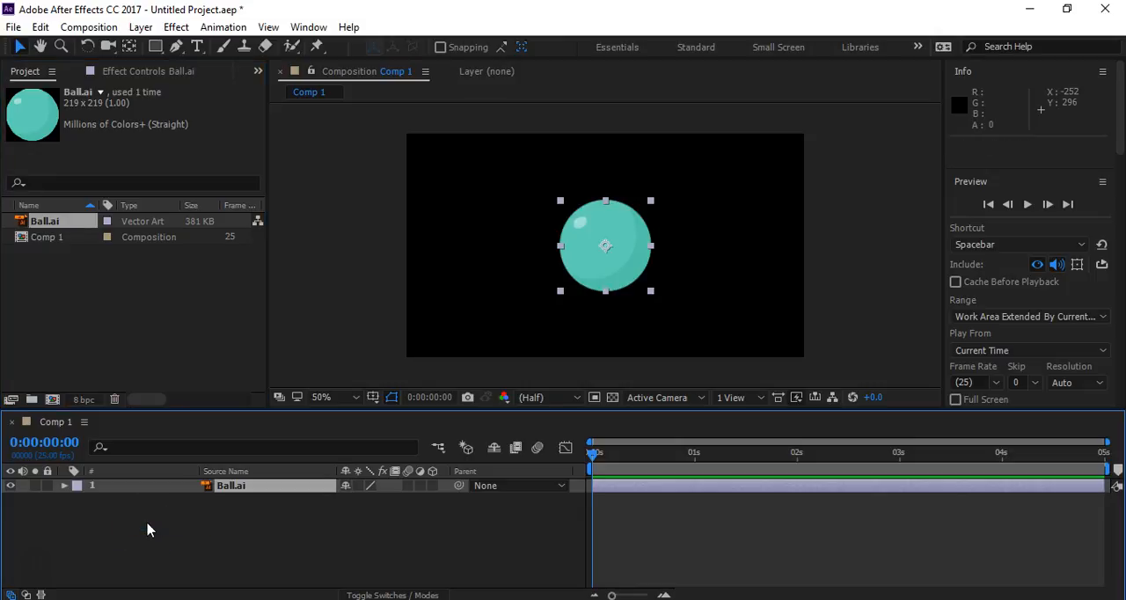
- Scale the Ball.ai layer to 50% and place it near the frame's upper-left corner at about 94, 90
drag(608, 258, 609, 257)
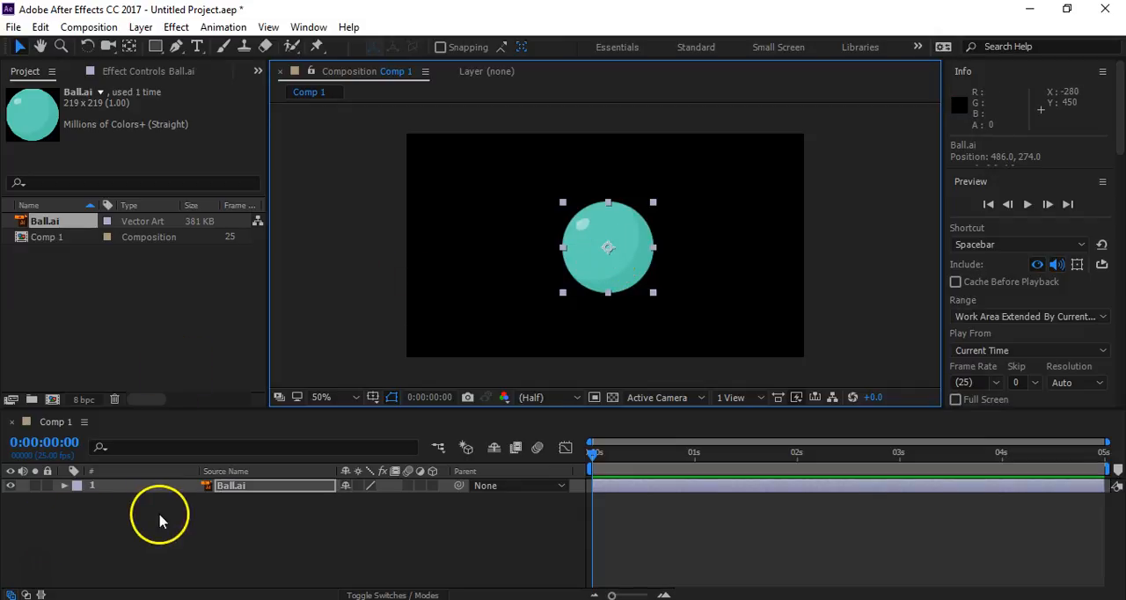
click(63, 486)
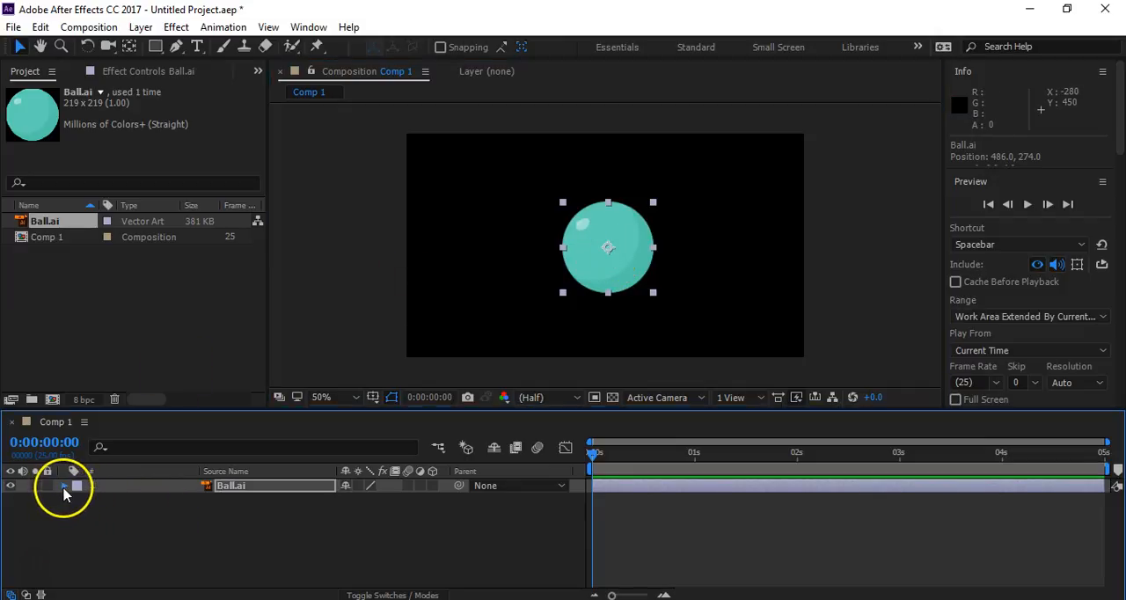
click(78, 499)
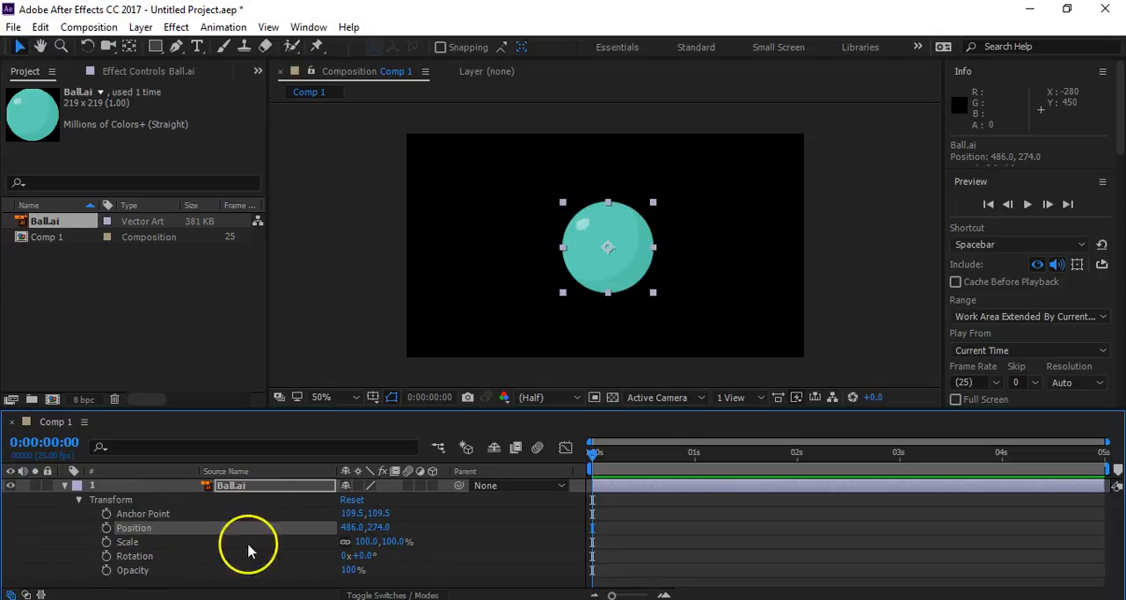
drag(385, 543, 347, 549)
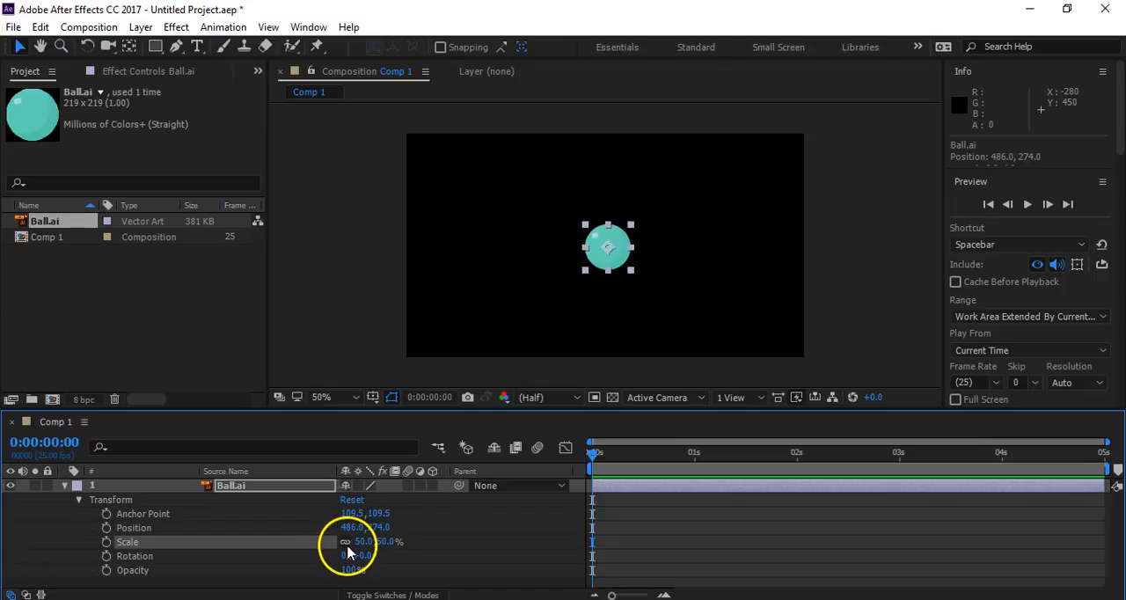
drag(613, 254, 448, 176)
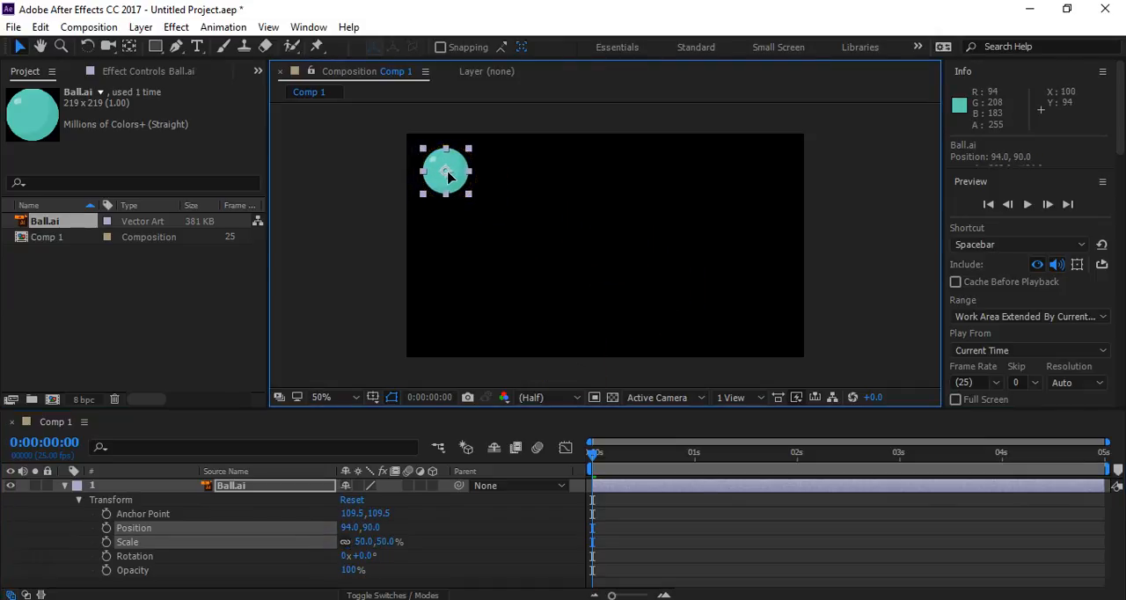
click(329, 232)
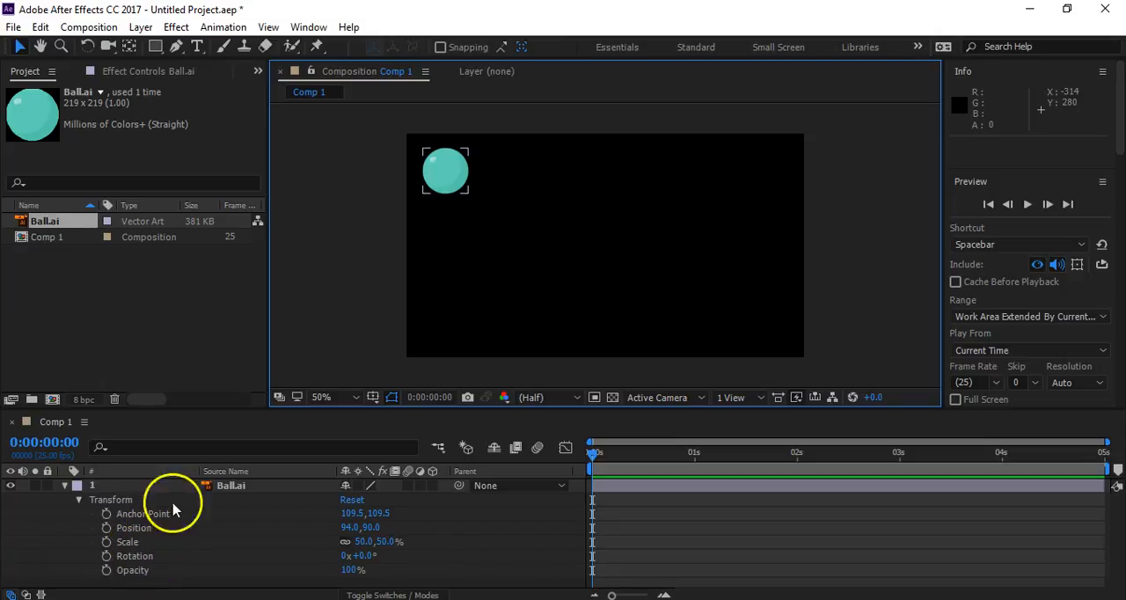
click(453, 182)
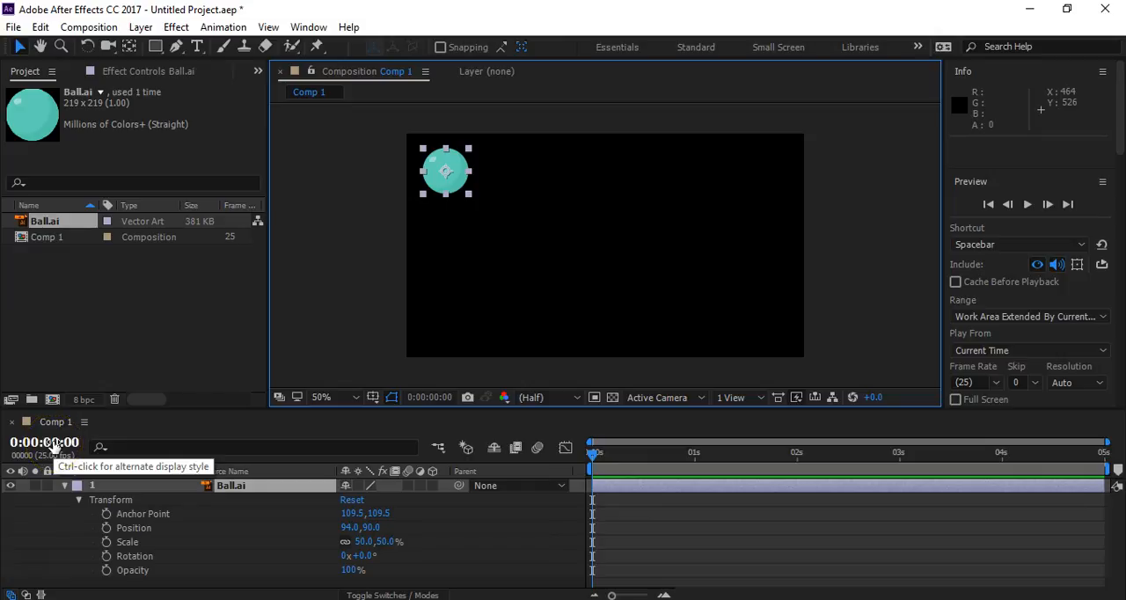
click(797, 461)
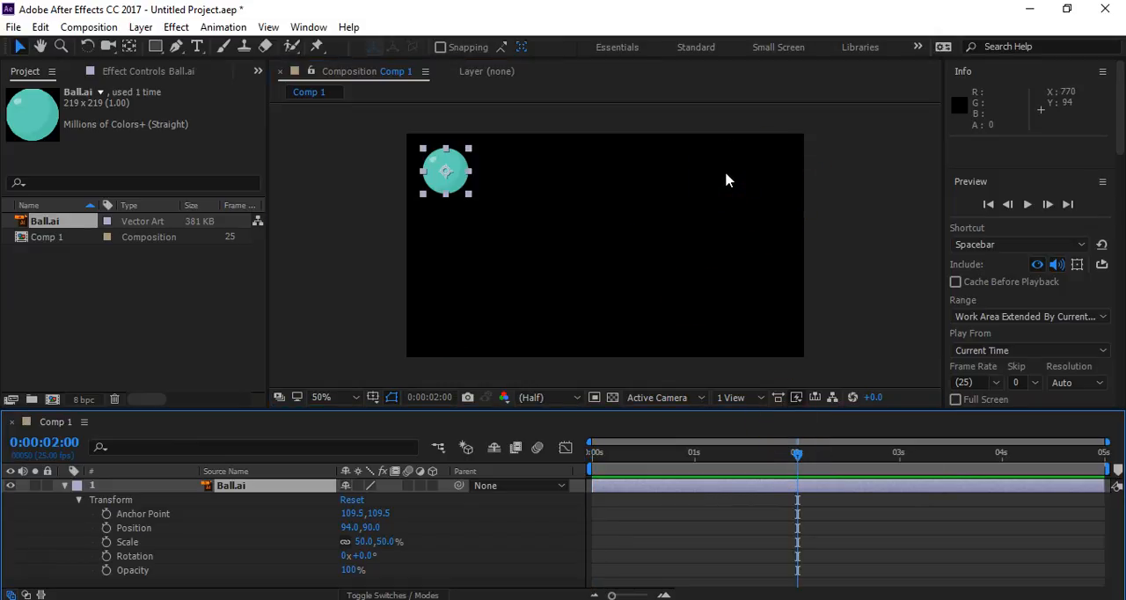
click(447, 174)
drag(447, 174, 772, 176)
click(797, 454)
drag(797, 454, 593, 454)
click(875, 288)
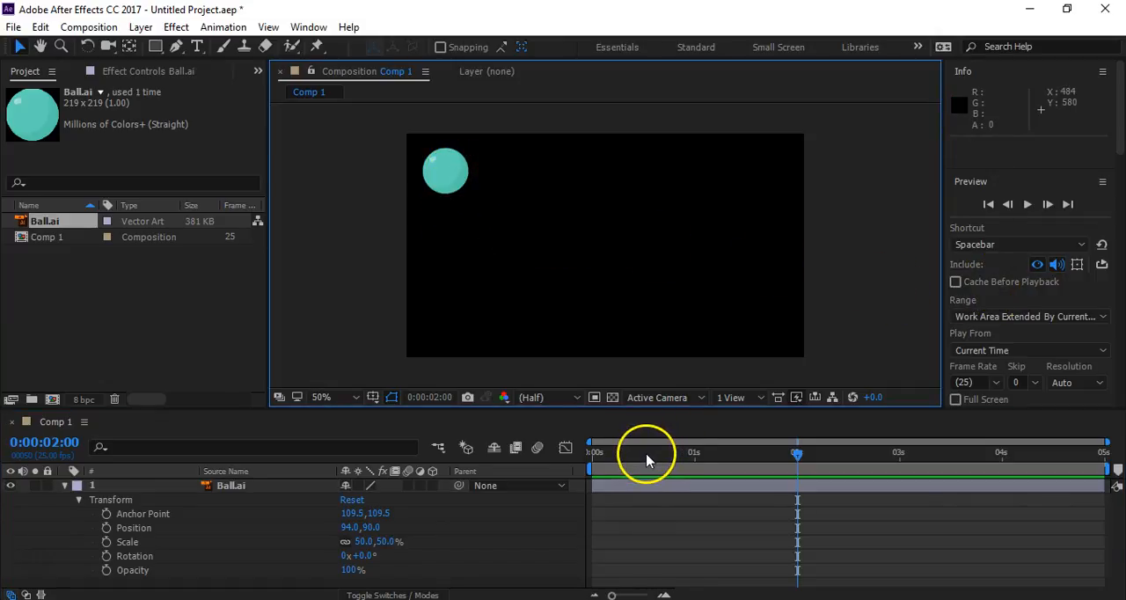
drag(646, 459, 590, 477)
click(595, 509)
click(502, 219)
click(444, 170)
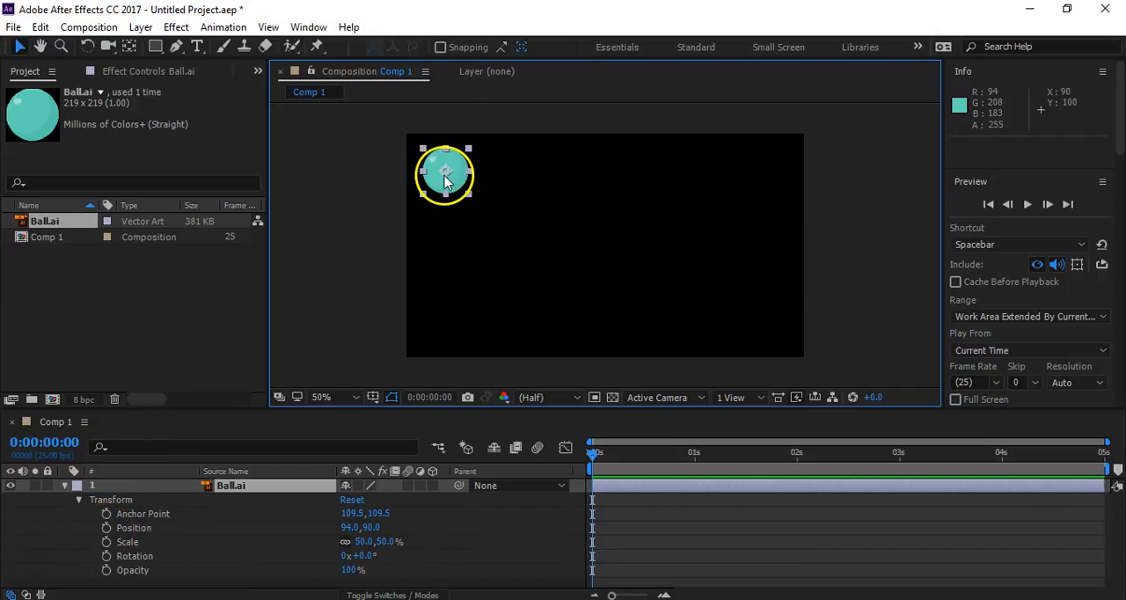
drag(356, 527, 444, 564)
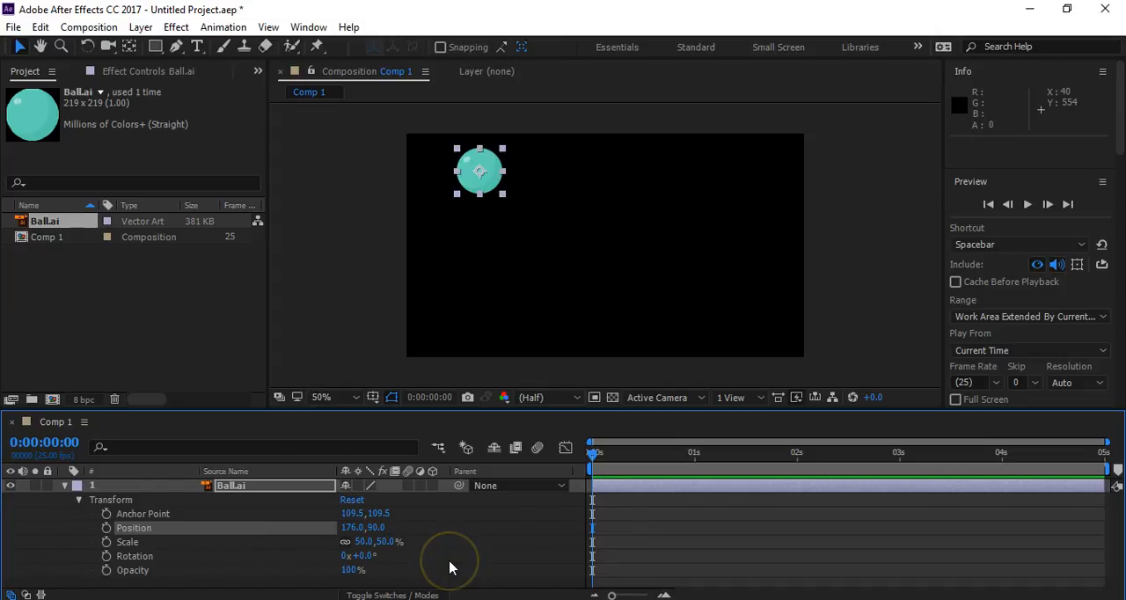
key(ctrl+z)
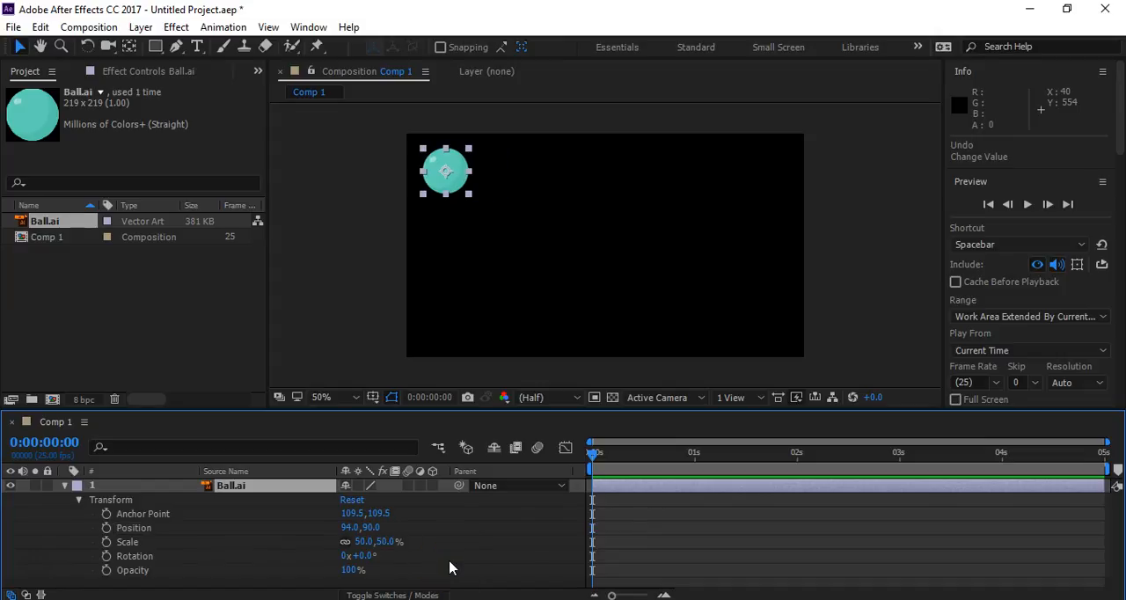
- Add a Position keyframe for the ball at 0 seconds and another at 2 seconds with the ball moved to about 850, 90
click(106, 528)
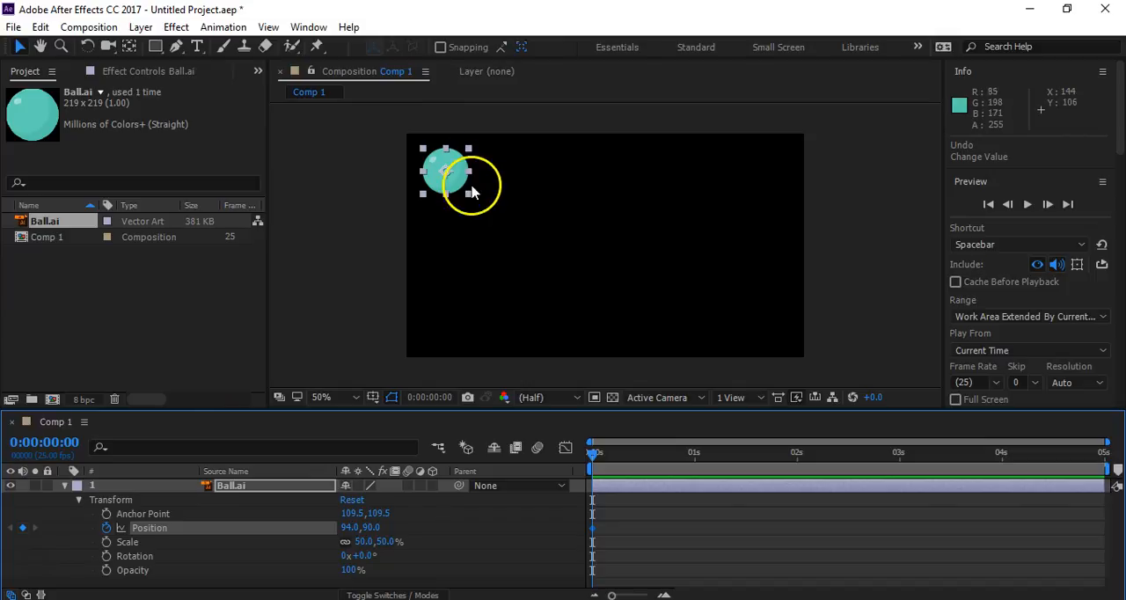
click(797, 454)
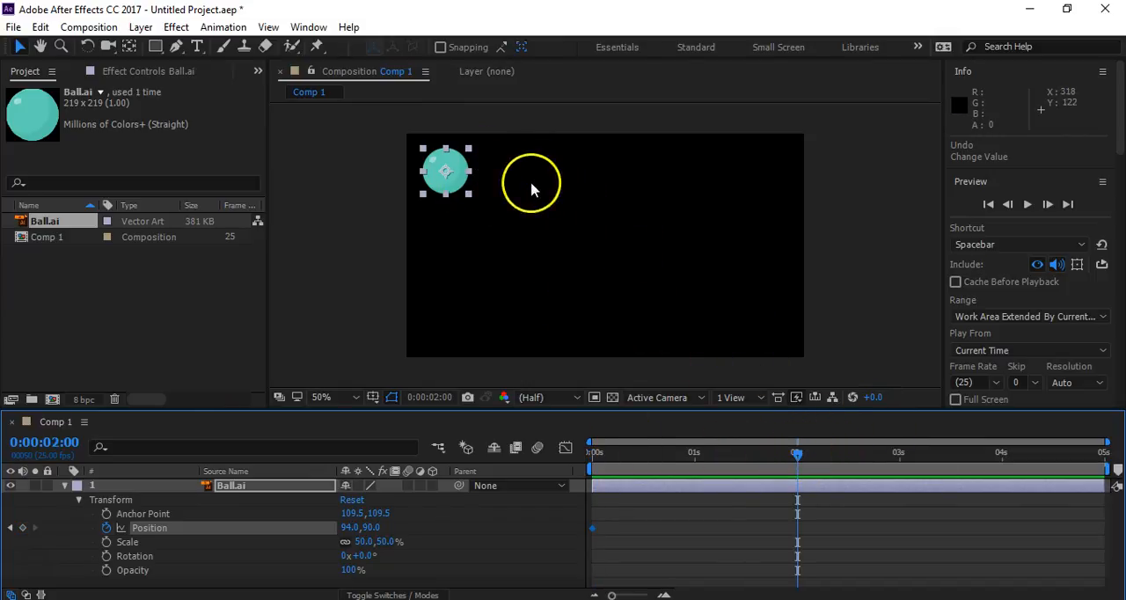
drag(452, 180, 759, 169)
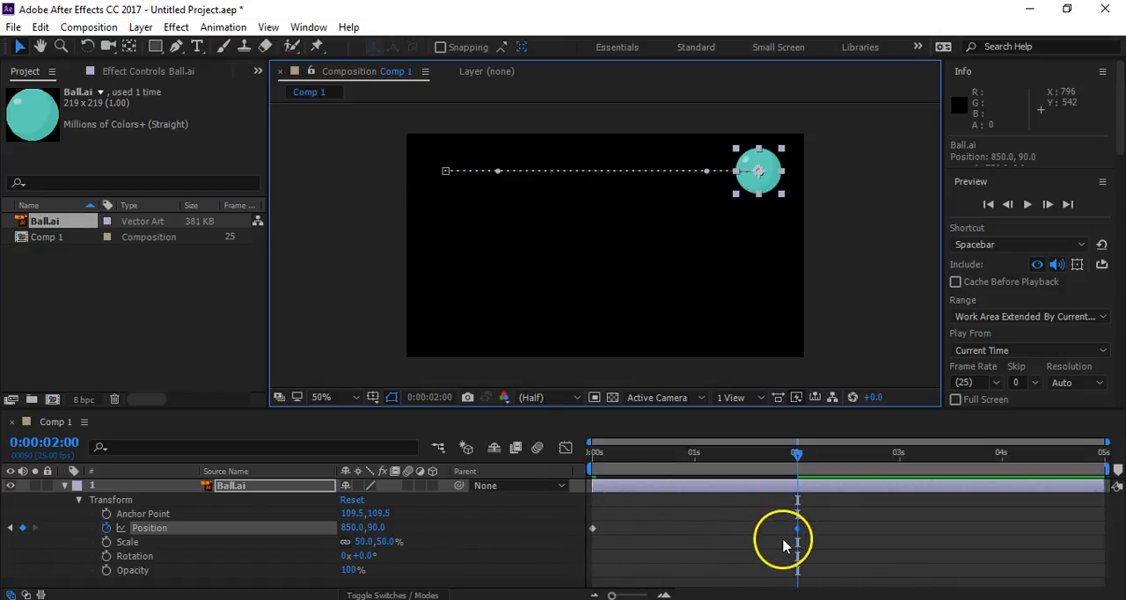
- Add a third Position keyframe at 4 seconds with the ball moved to the frame's lower left, about 156, 408
click(798, 455)
drag(798, 455, 1001, 471)
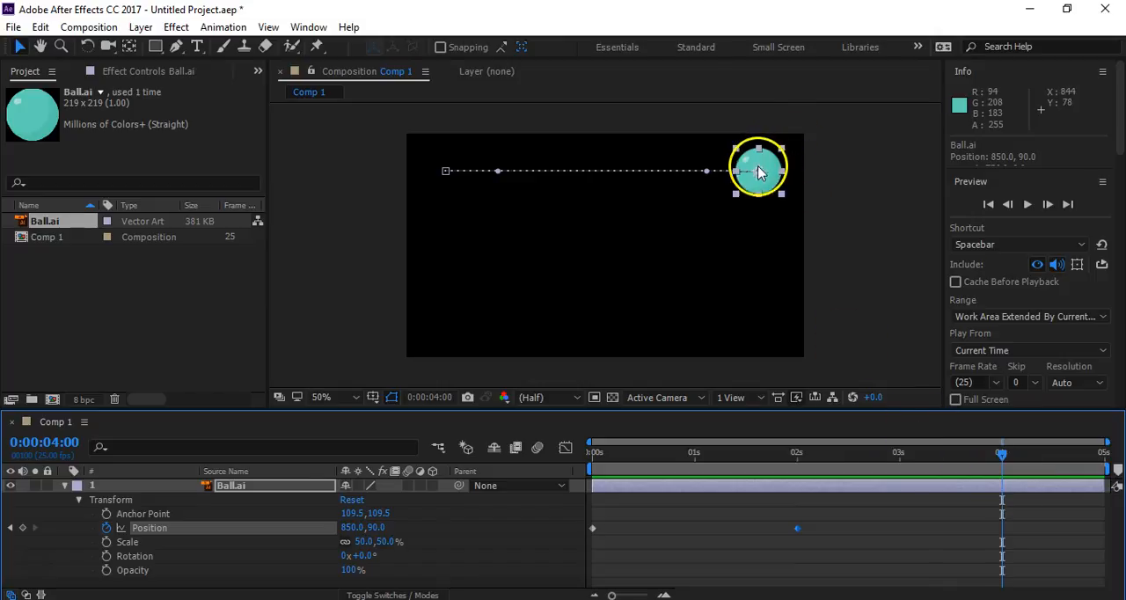
drag(761, 178, 474, 306)
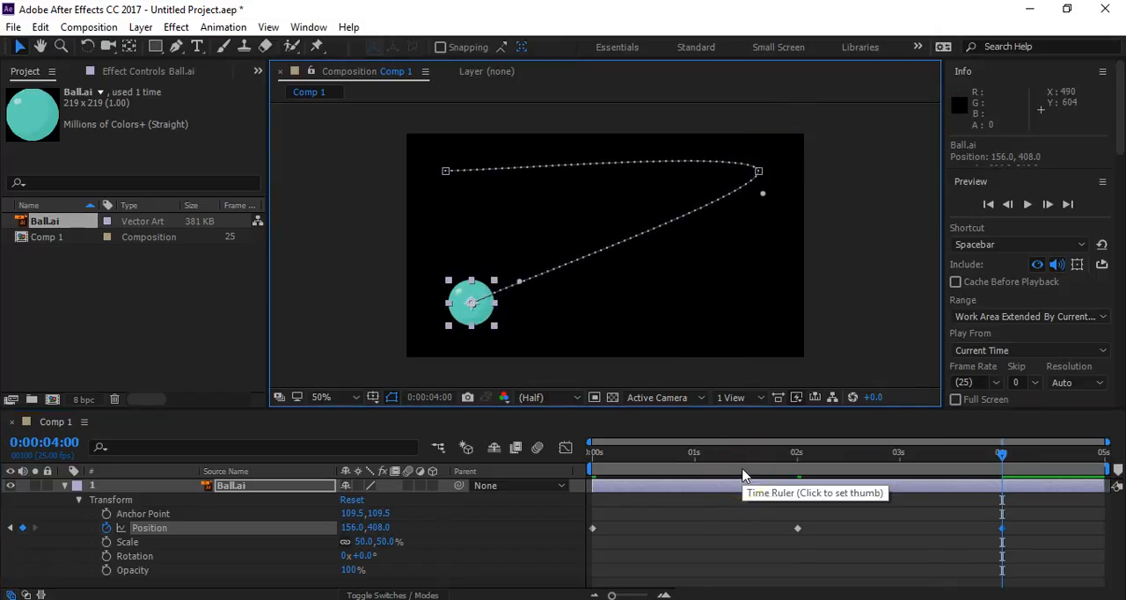
- Preview the ball's motion and compare the first and last frames of the composition
click(697, 531)
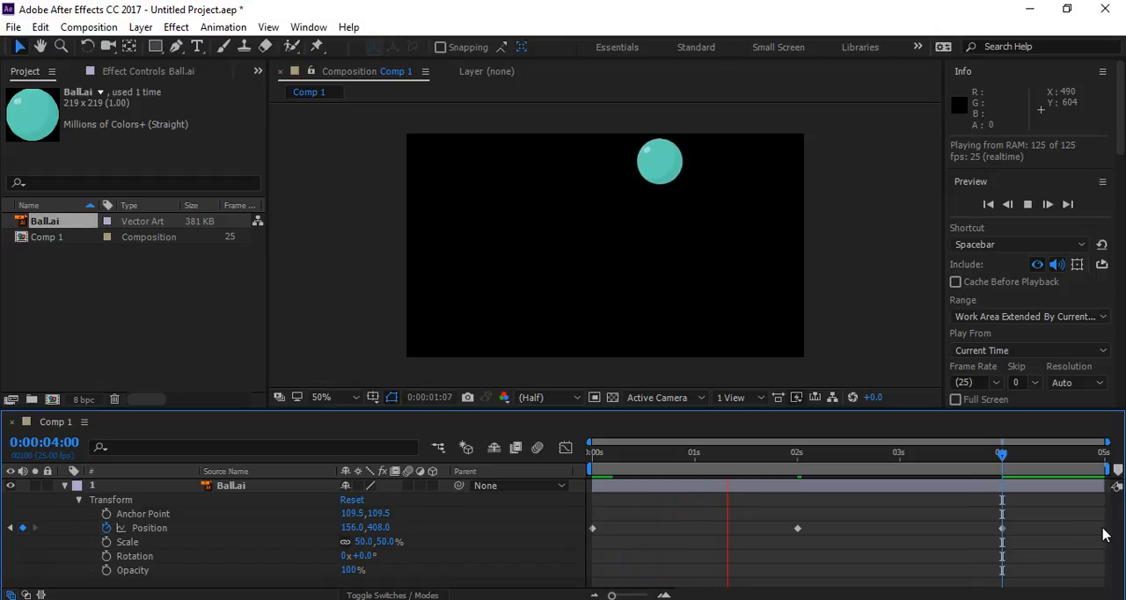
key(space)
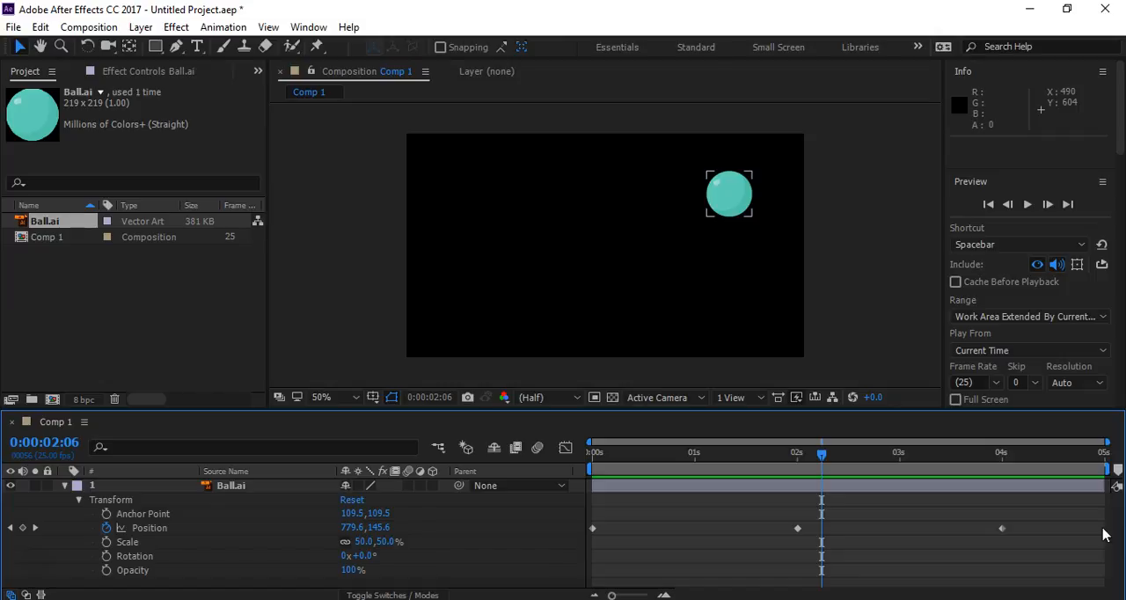
key(Home)
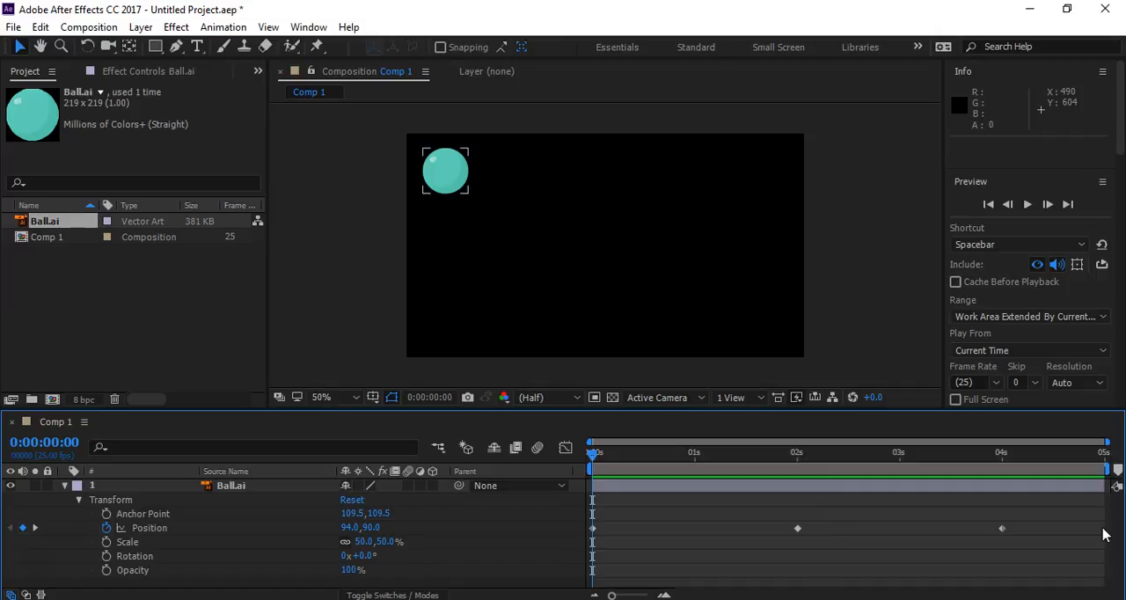
key(End)
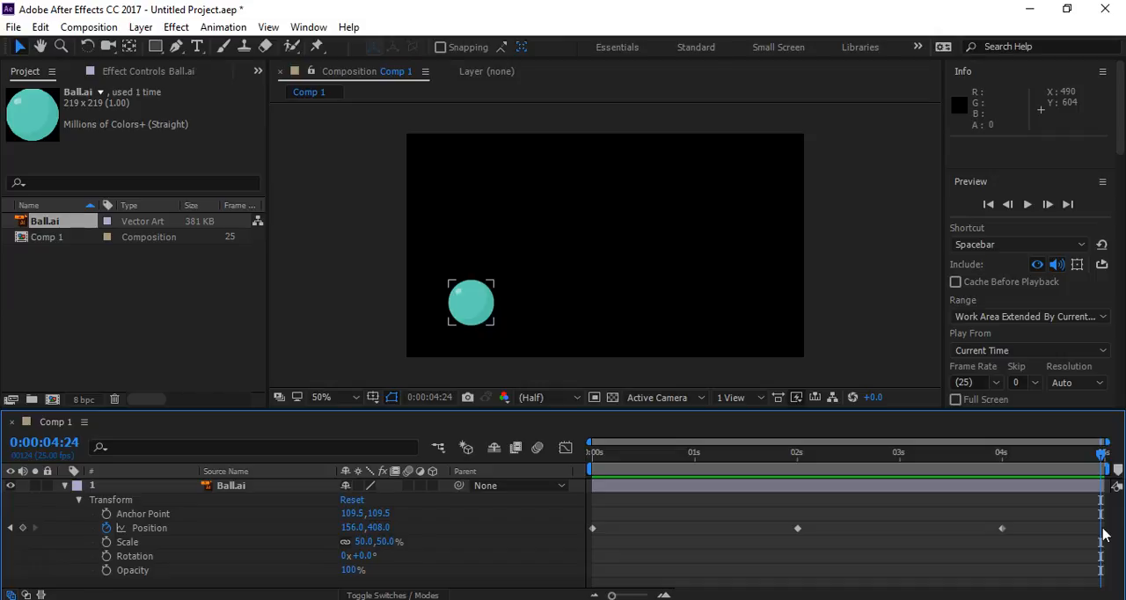
key(Home)
key(End)
key(Home)
key(End)
key(Home)
key(End)
key(Home)
key(Home)
key(End)
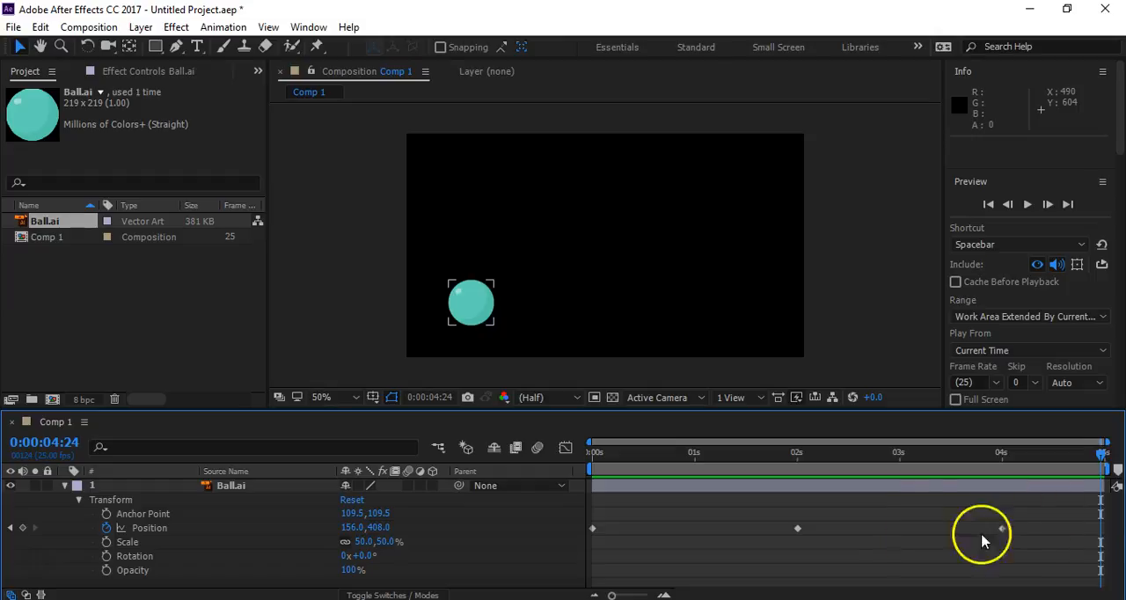
- Step back and forth through the ball's Position keyframes, ending on the first one
click(12, 531)
click(12, 532)
click(31, 529)
click(31, 530)
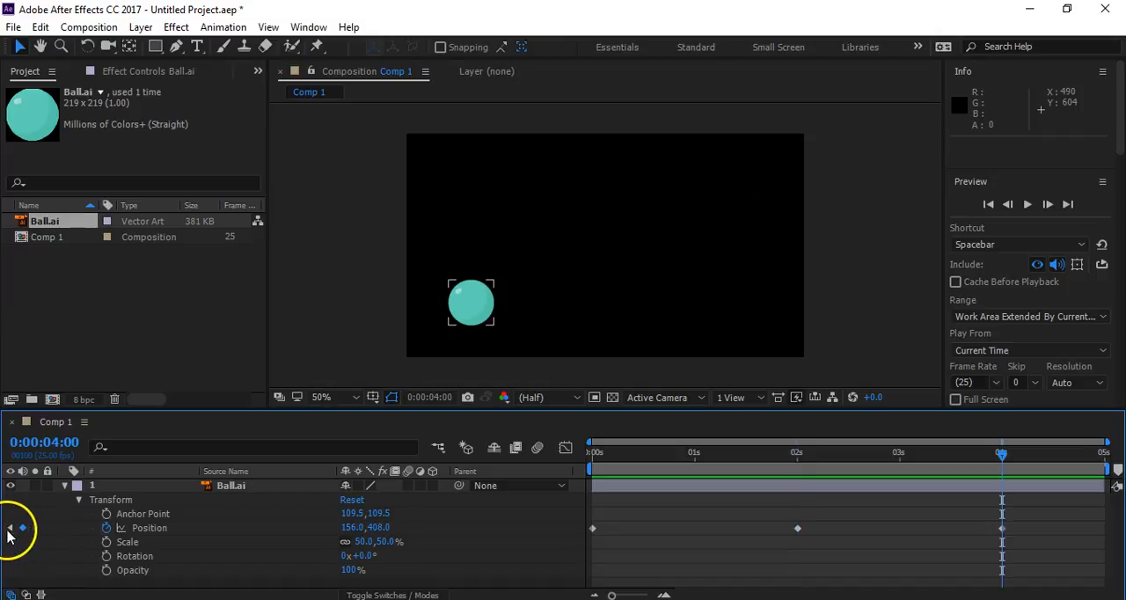
click(8, 529)
click(8, 529)
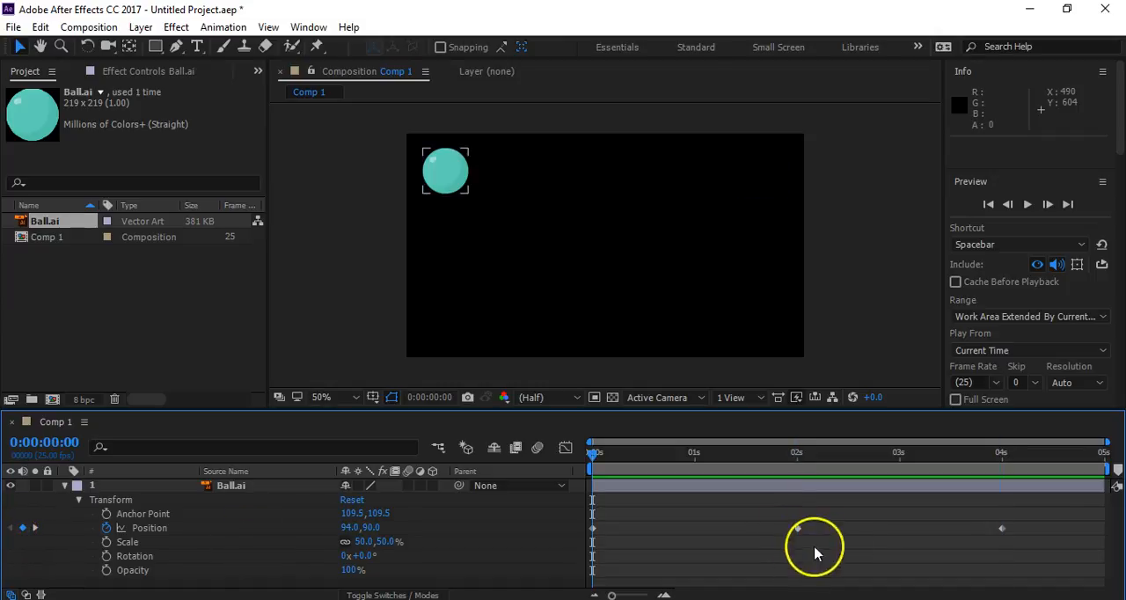
- Remove all Position keyframes from the Ball.ai layer at 0 seconds
drag(1049, 524, 582, 542)
click(624, 530)
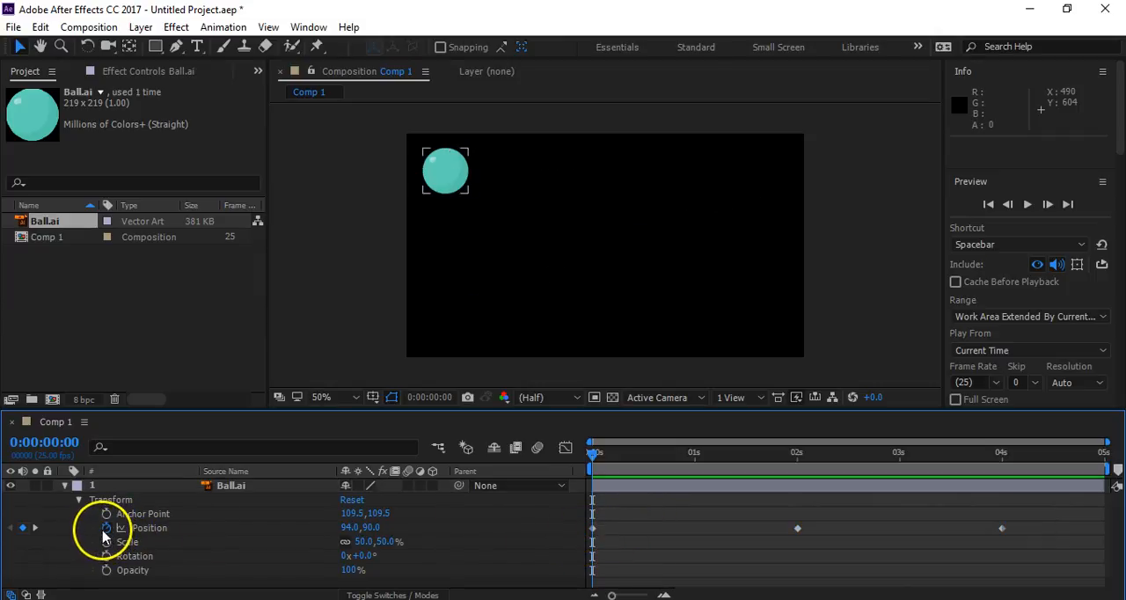
click(106, 529)
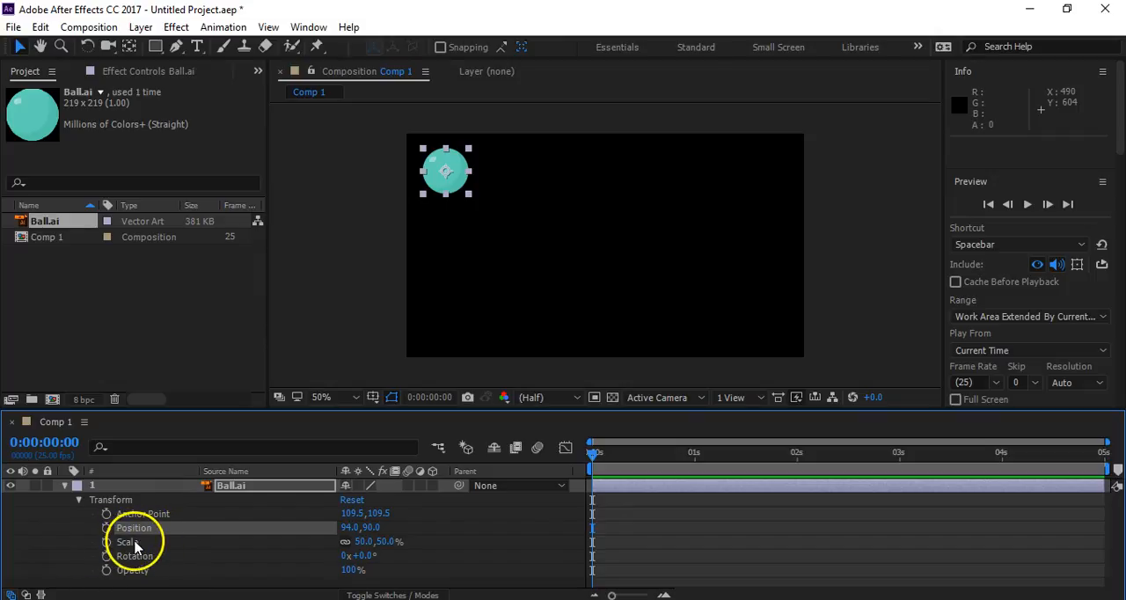
- Move the ball near the frame's center, about 464, 252, and animate its Scale from 50% at 0 seconds to about 644% at 2 seconds
drag(440, 172, 598, 244)
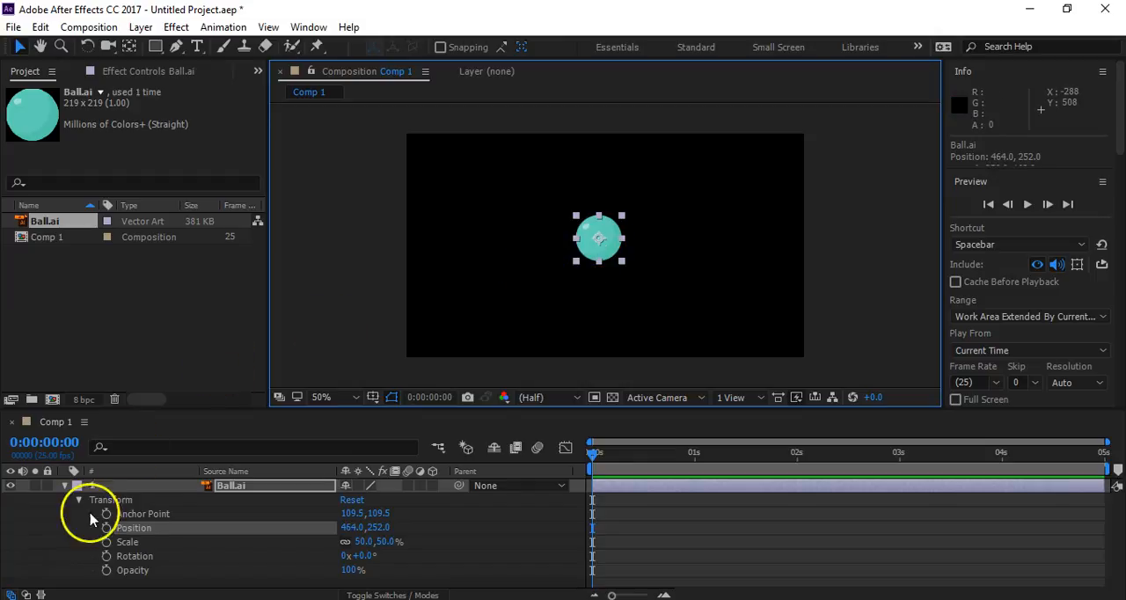
click(105, 542)
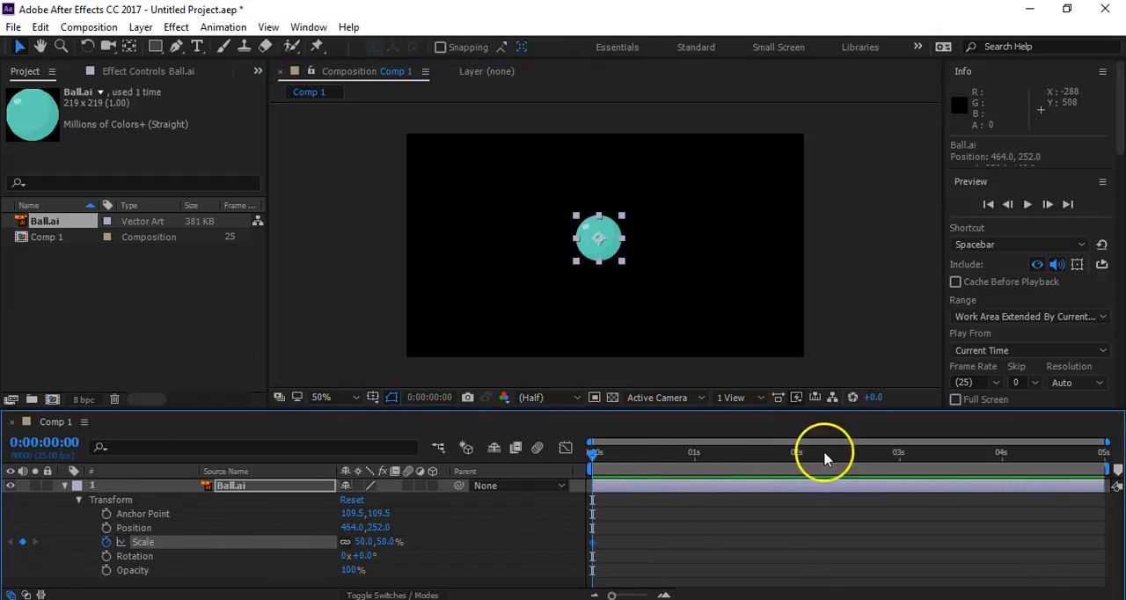
click(796, 453)
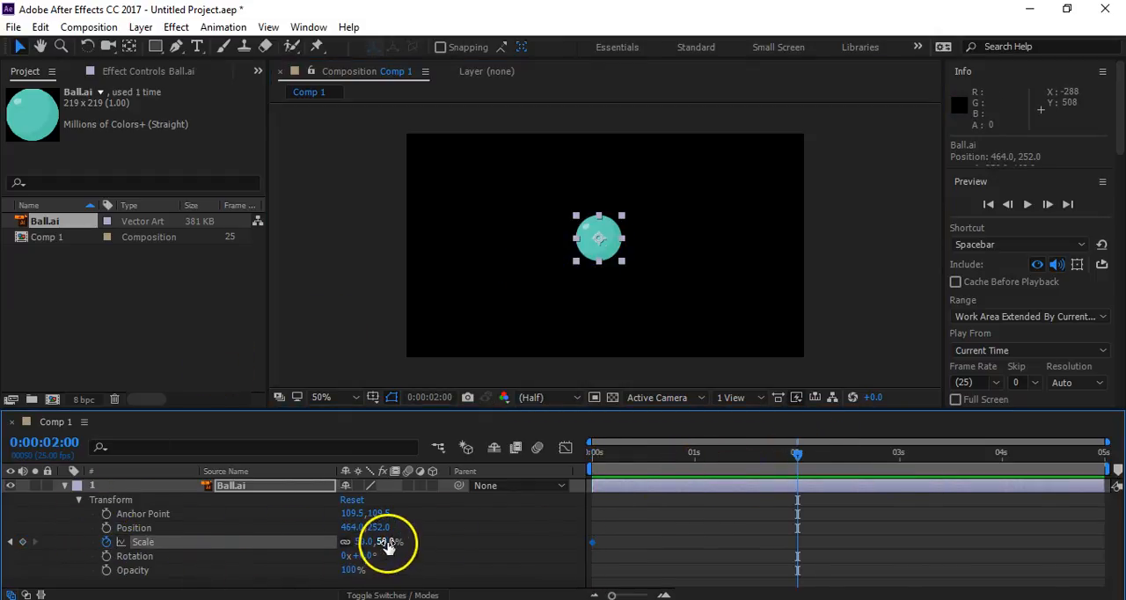
drag(390, 542, 843, 507)
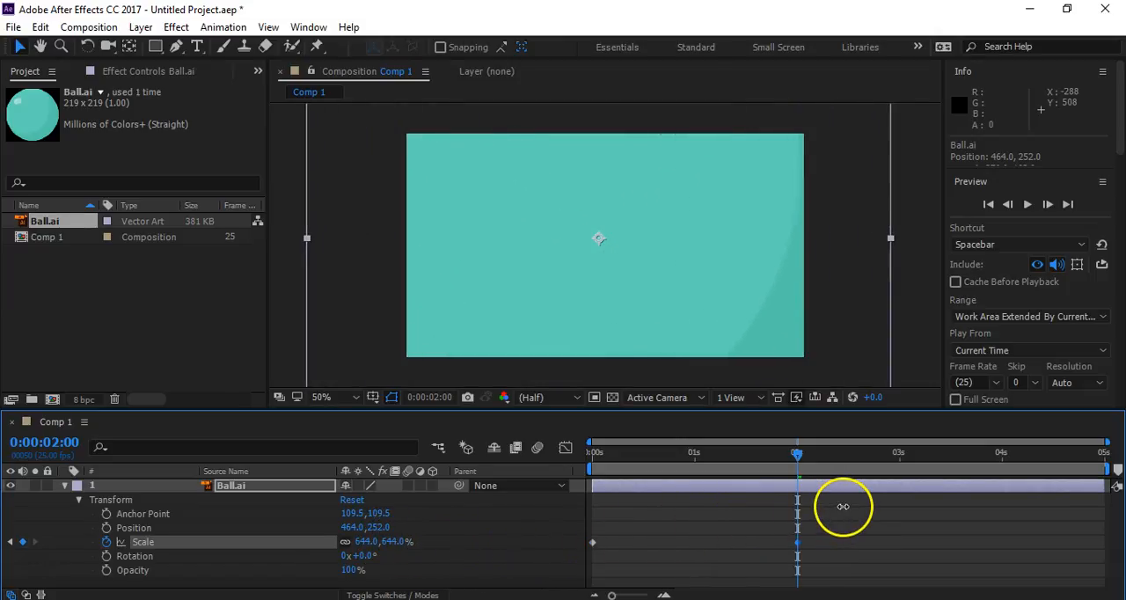
- Return to the start of the composition and preview the ball's scale animation
drag(712, 454, 508, 570)
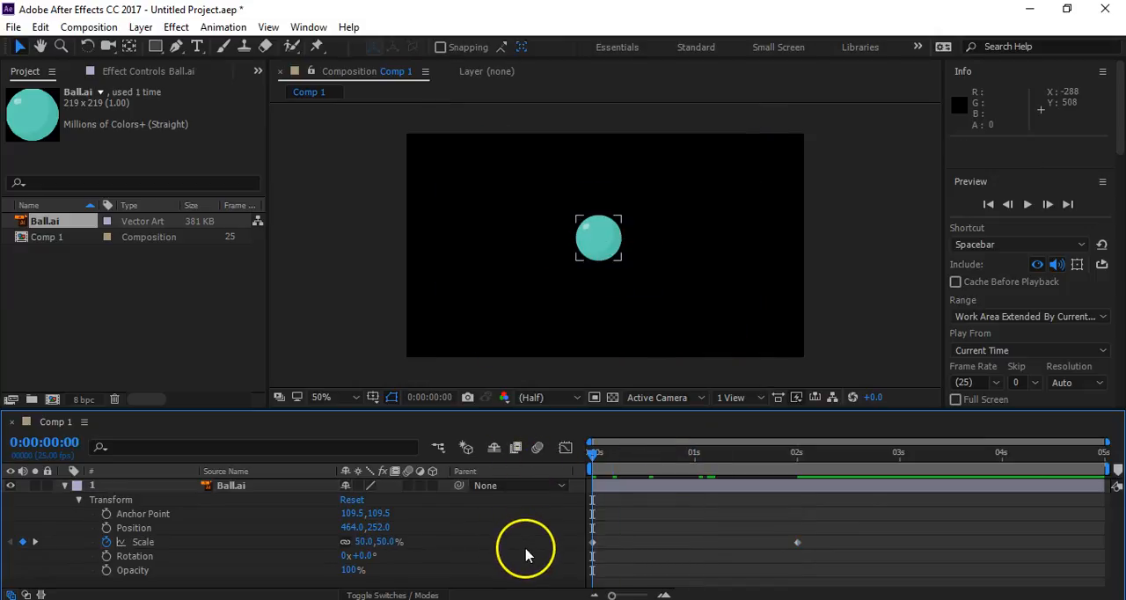
key(space)
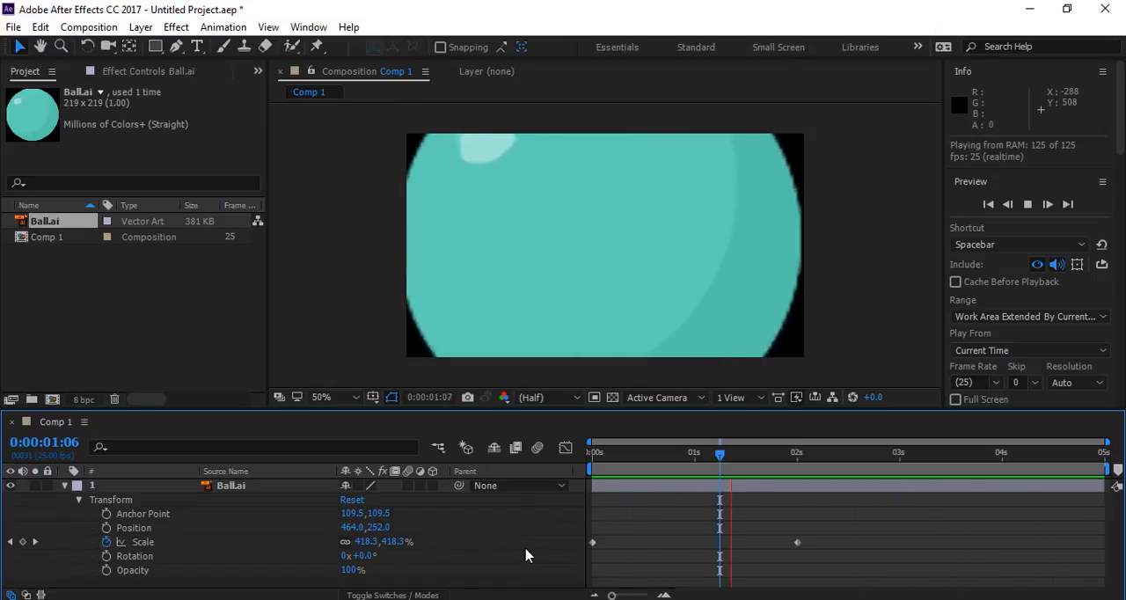
key(space)
- Go back to 0 seconds and delete both Scale keyframes from the Ball.ai layer
drag(645, 454, 579, 459)
drag(920, 501, 529, 573)
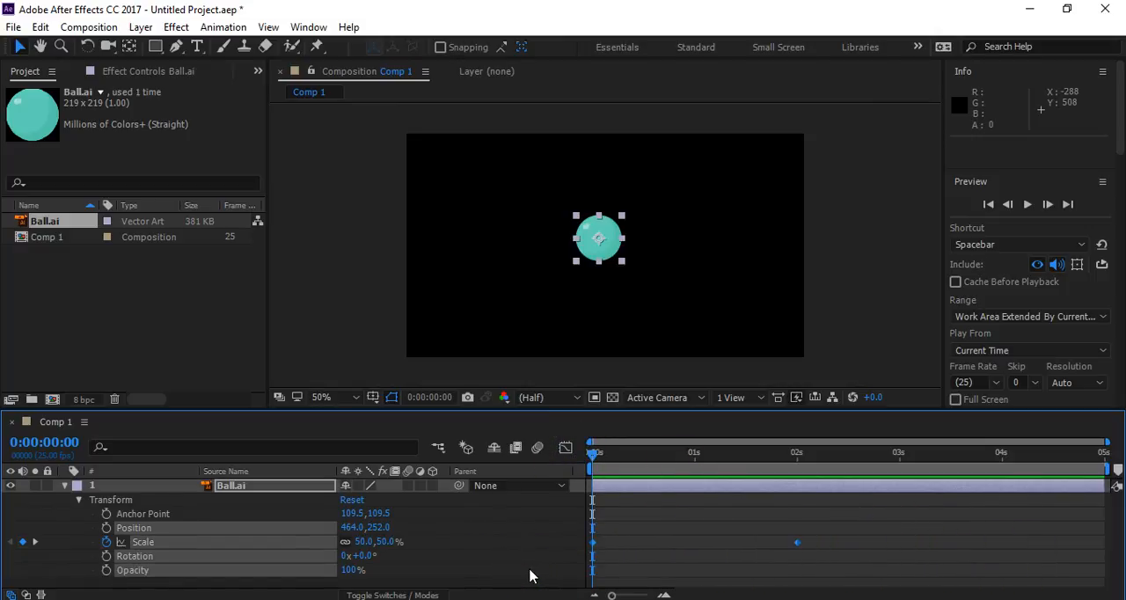
key(Delete)
click(529, 576)
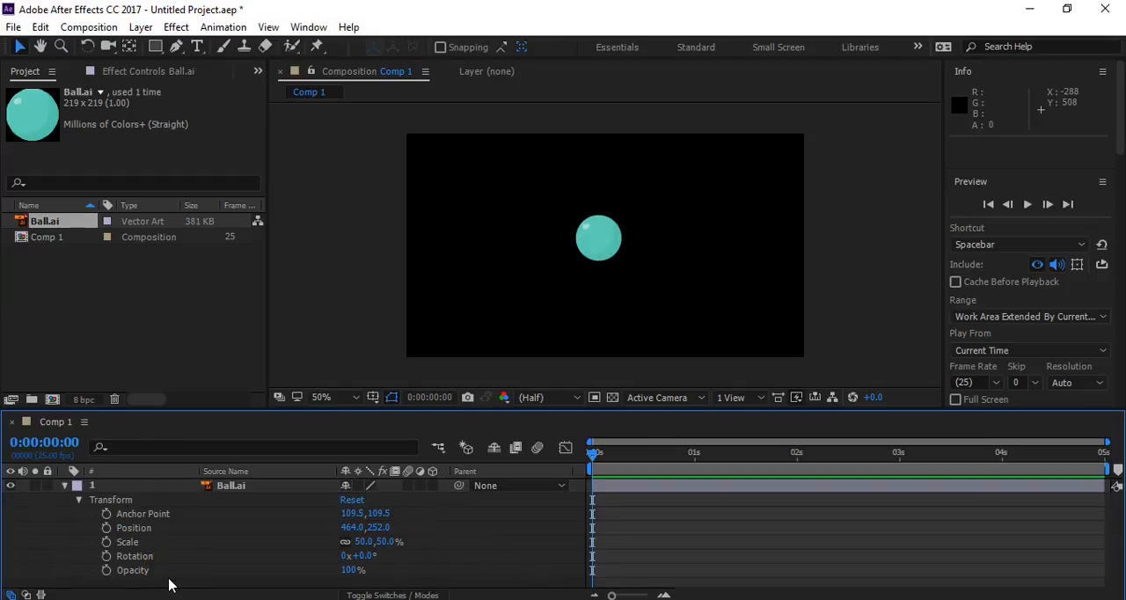
- Animate the ball's Position from about 102, 90 at 0 seconds to about 862, 90 at 2 seconds
drag(594, 238, 446, 173)
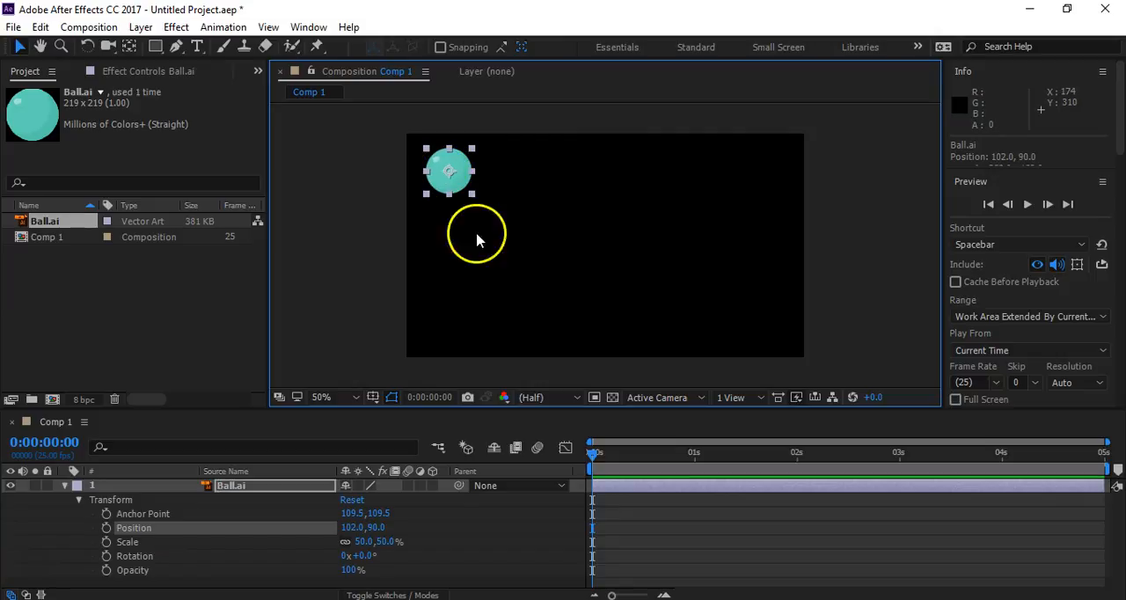
click(468, 286)
click(468, 189)
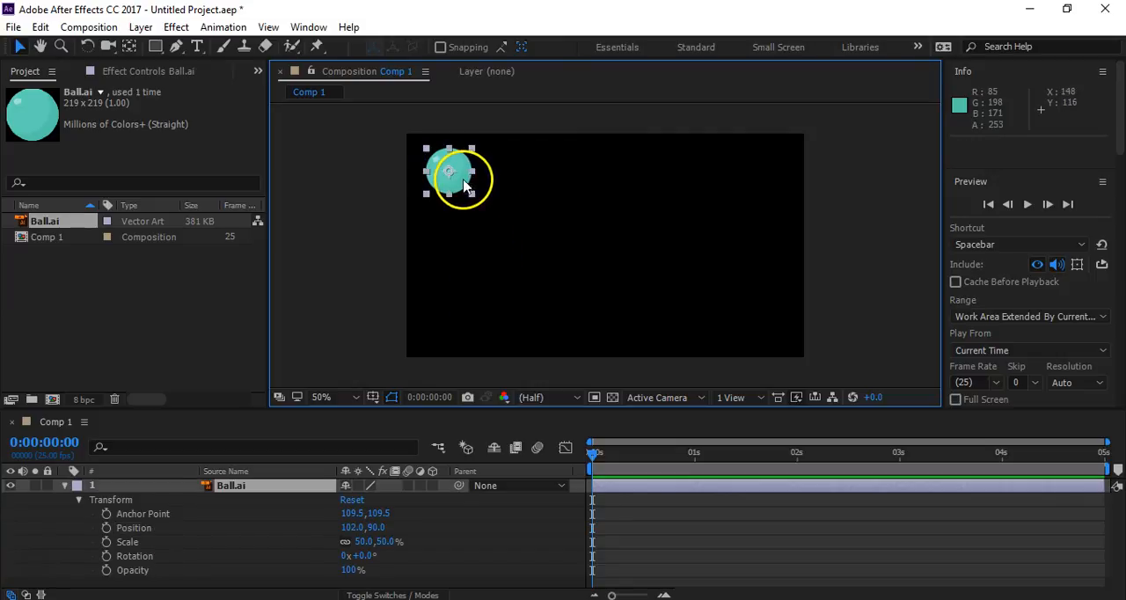
click(107, 528)
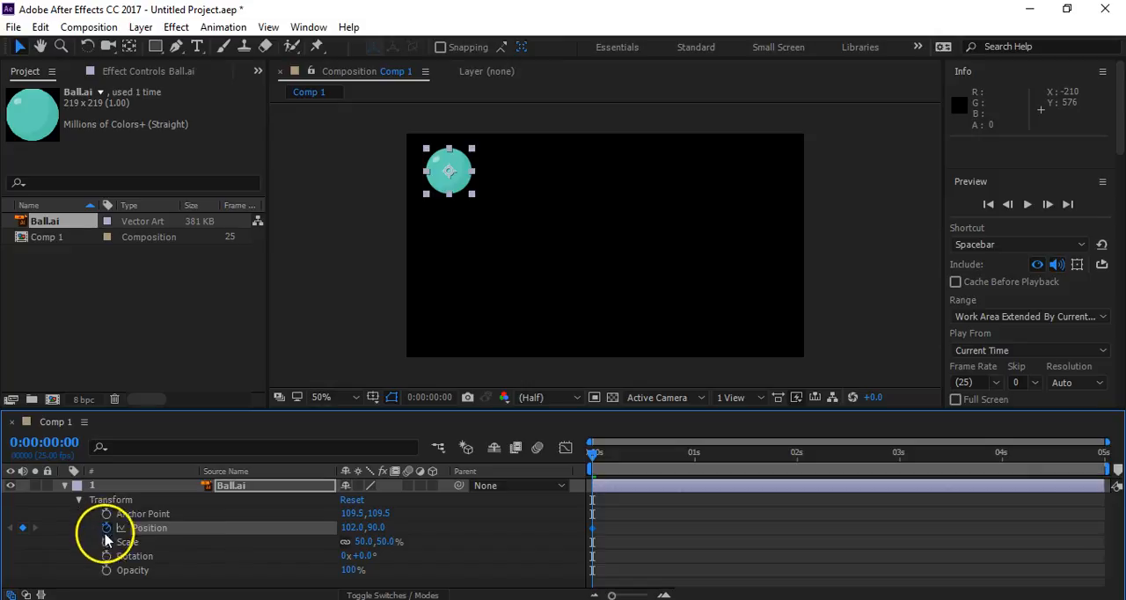
click(797, 455)
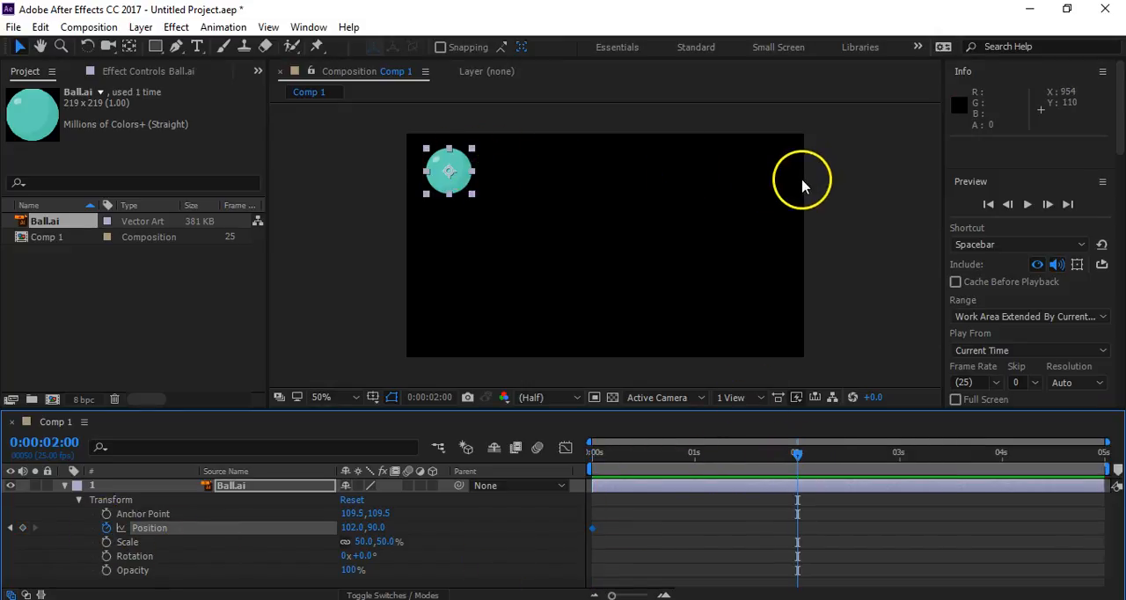
drag(350, 528, 943, 495)
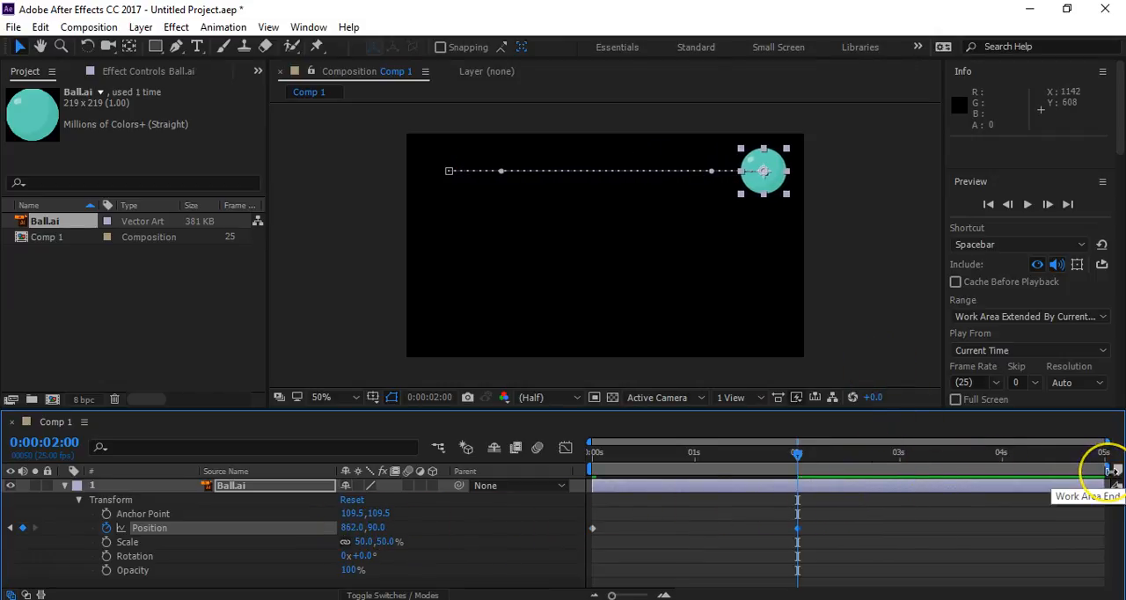
- Shorten the work area to end just after the 2-second keyframe and preview the ball's horizontal motion
drag(1109, 471, 831, 486)
click(871, 517)
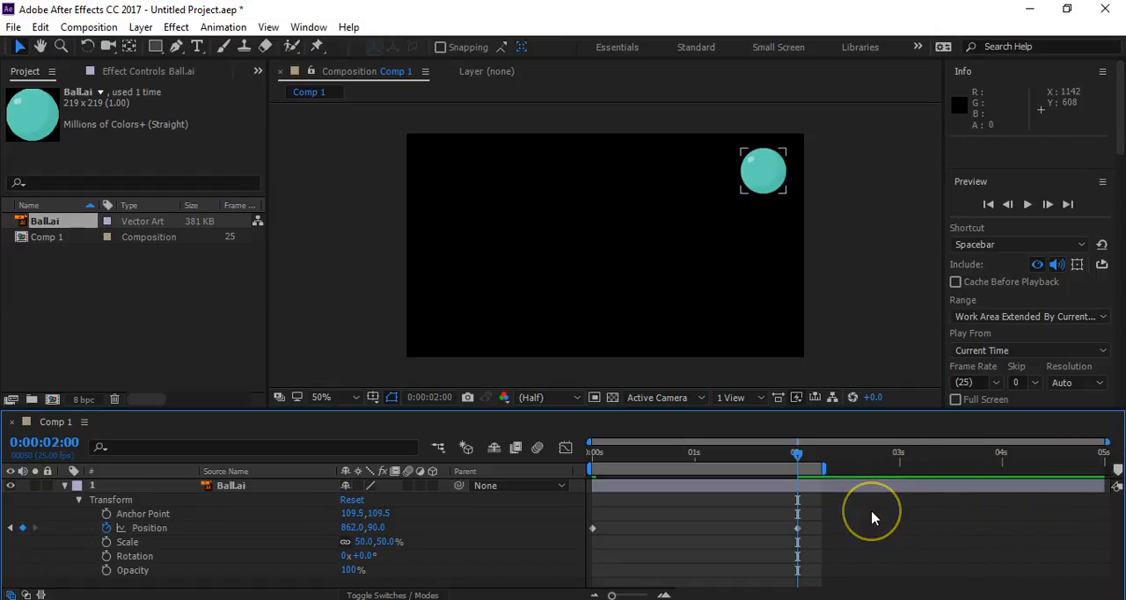
key(space)
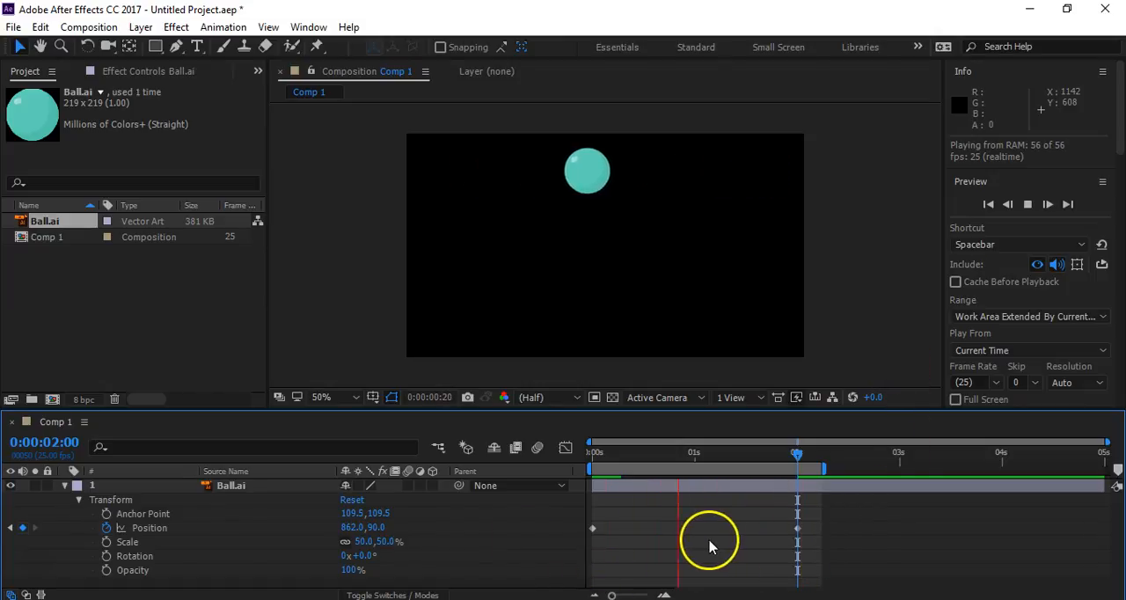
click(231, 489)
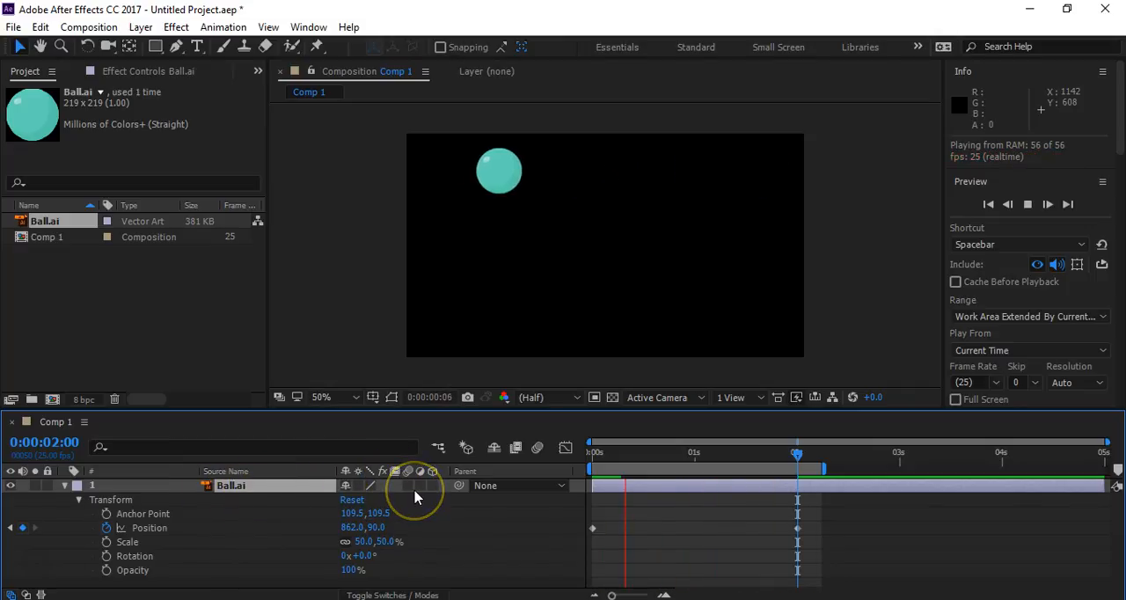
key(space)
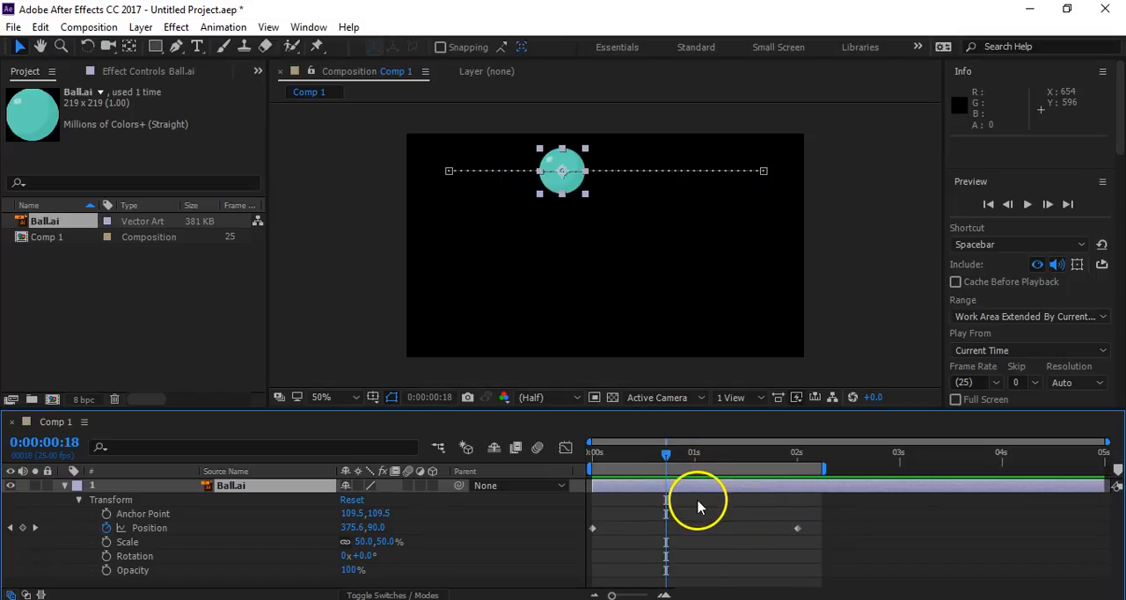
- Move the second Position keyframe to 1 second and scrub through the ball's motion
mouse_move(800, 531)
mouse_down()
mouse_move(711, 536)
mouse_move(806, 543)
mouse_up()
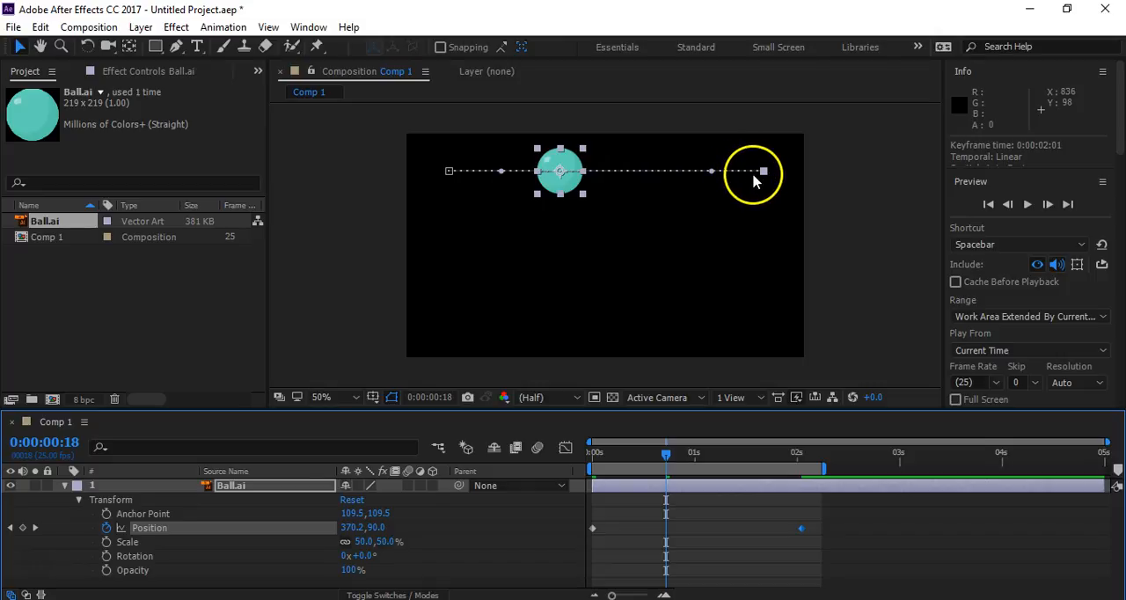
drag(802, 534, 693, 534)
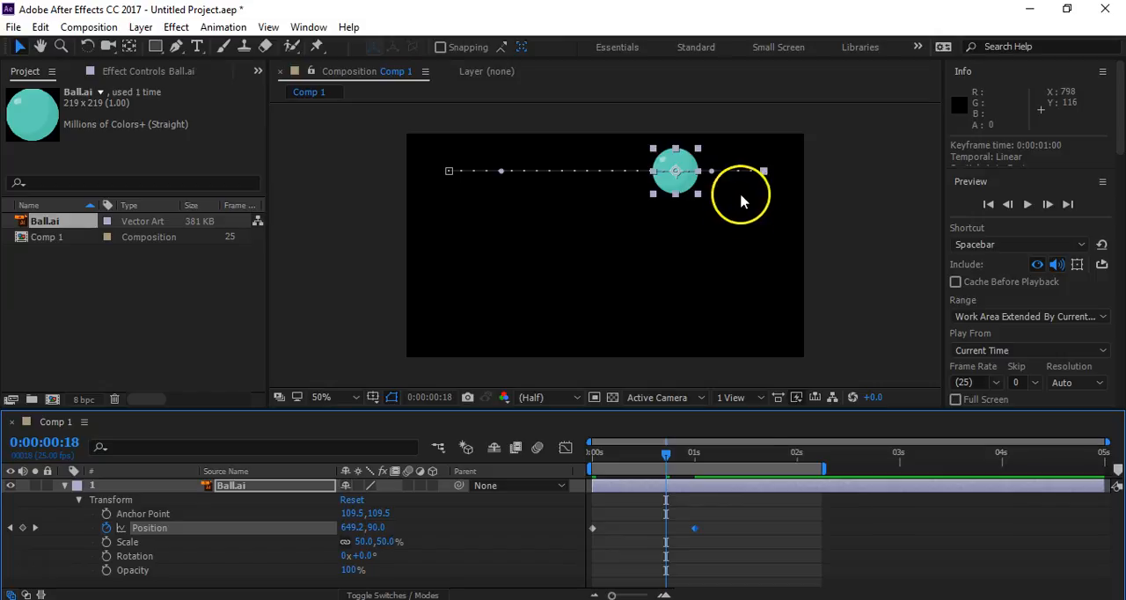
click(693, 528)
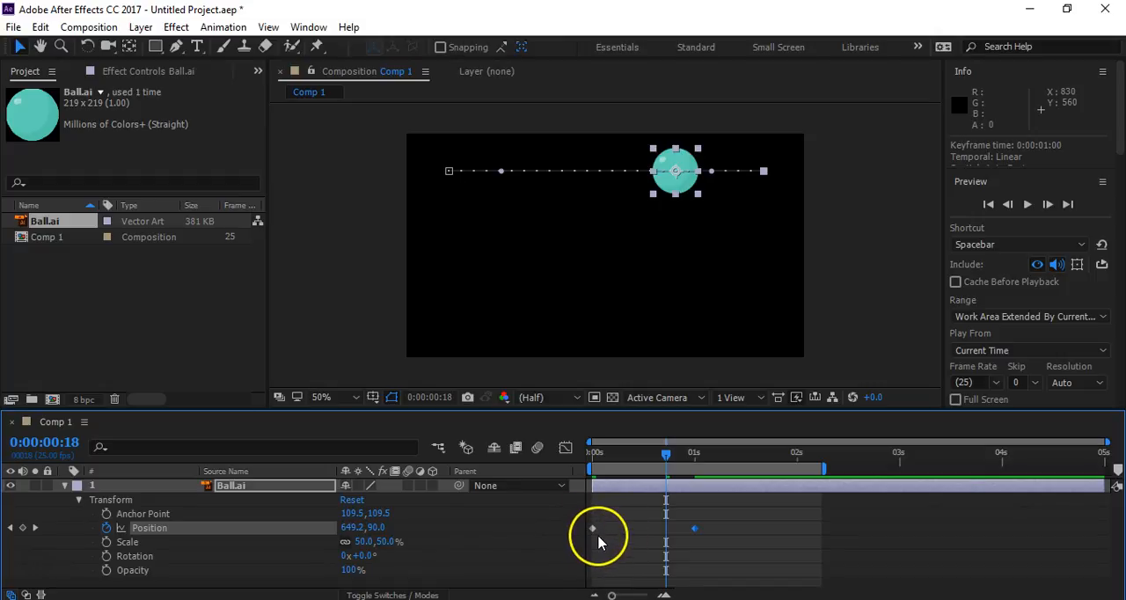
drag(639, 456, 600, 466)
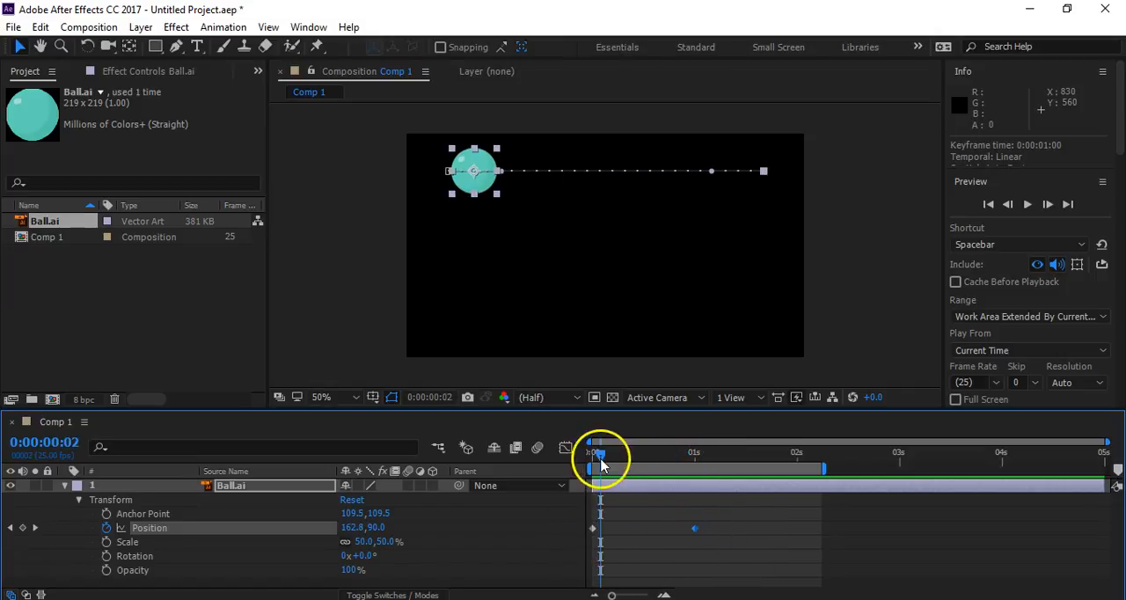
drag(600, 455, 655, 466)
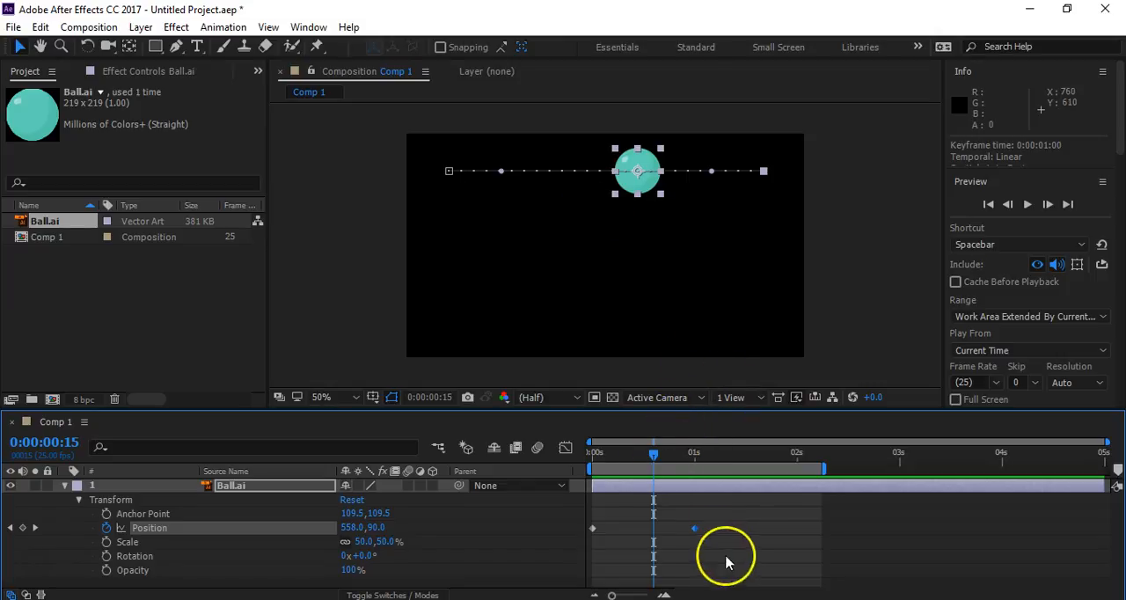
- Move the second Position keyframe and the end of the work area to about 4 seconds, and preview the motion
drag(694, 530, 1005, 530)
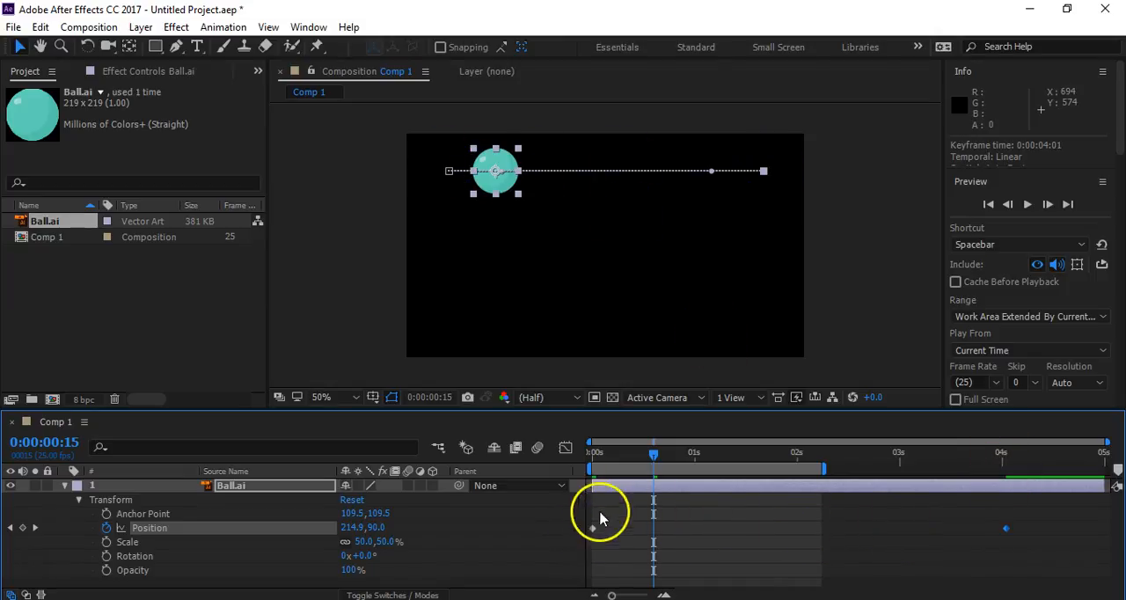
drag(825, 464, 1007, 481)
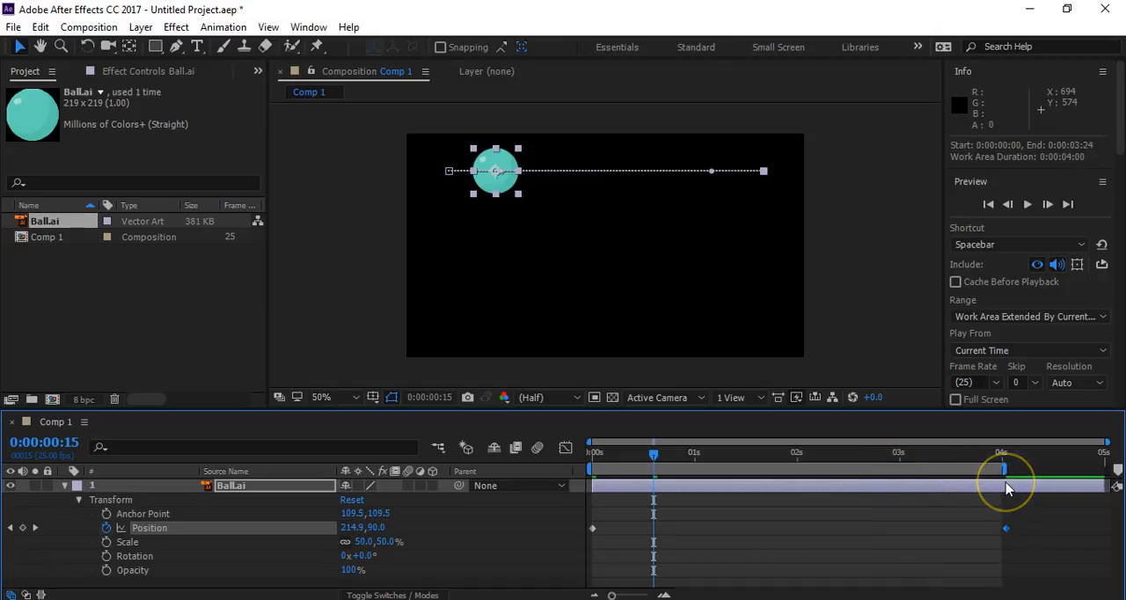
key(space)
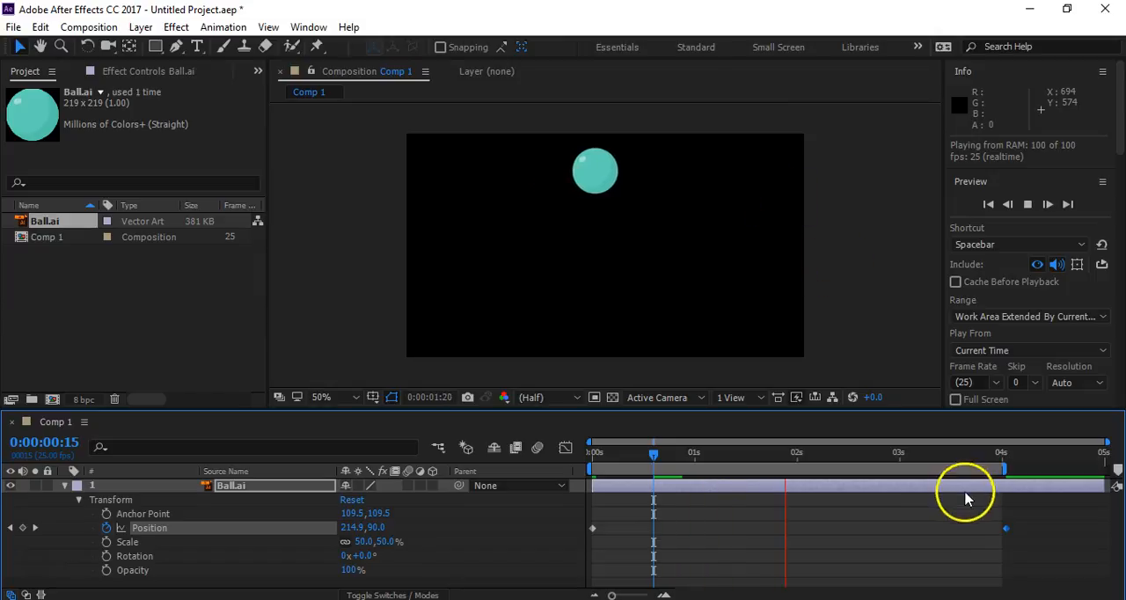
key(space)
- Move the second Position keyframe to 2 seconds and return the playhead to 0 seconds
drag(1007, 532, 797, 528)
drag(773, 459, 475, 494)
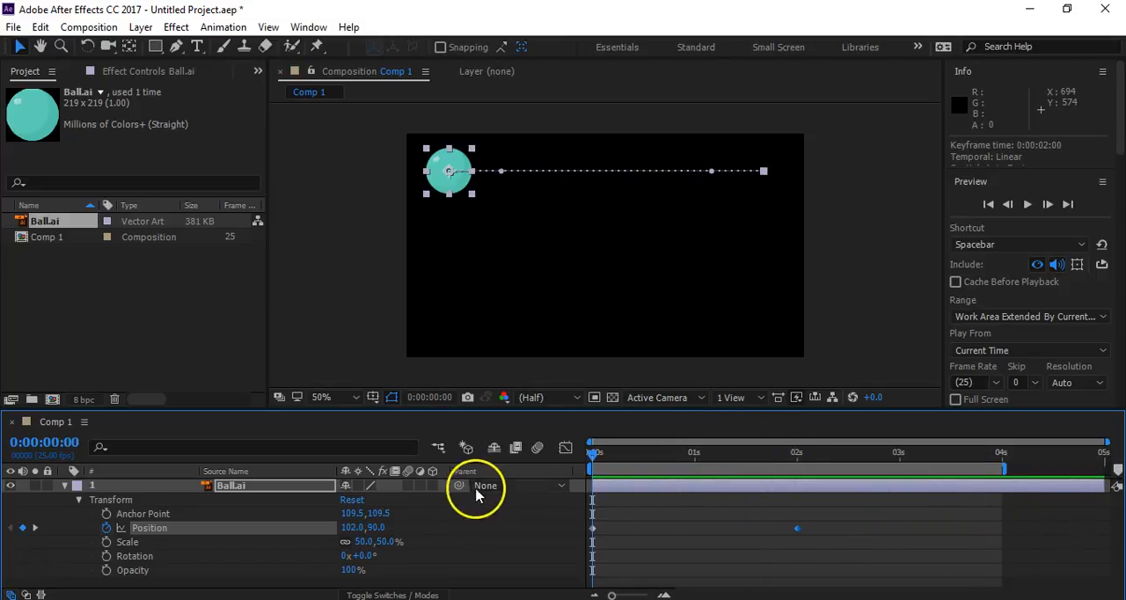
click(499, 538)
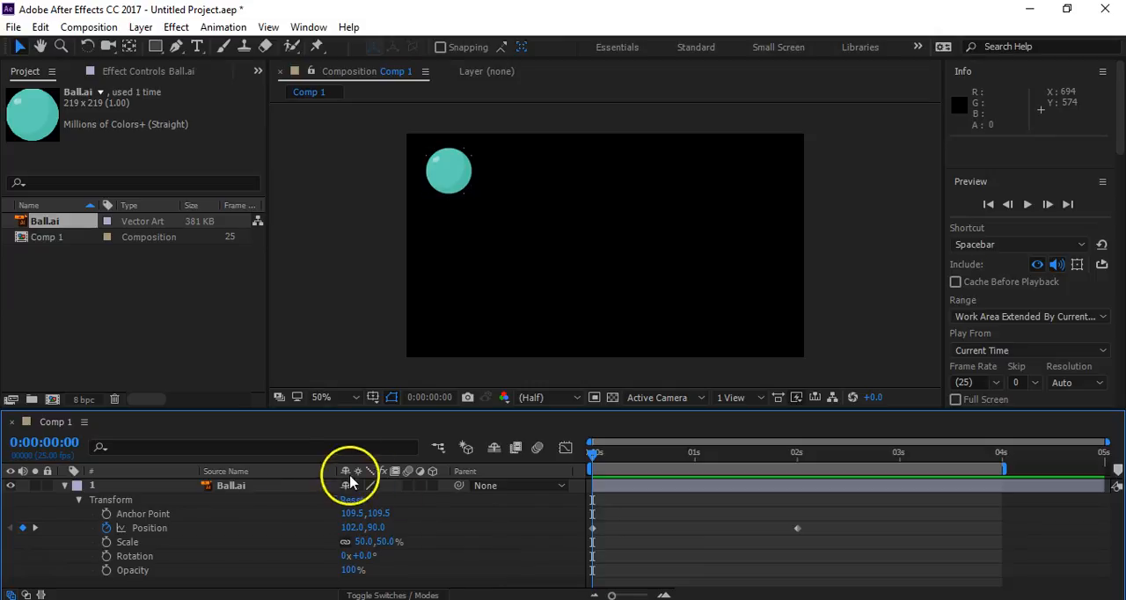
- Select the Ball.ai layer to show its motion path and preview the two-second movement
click(252, 484)
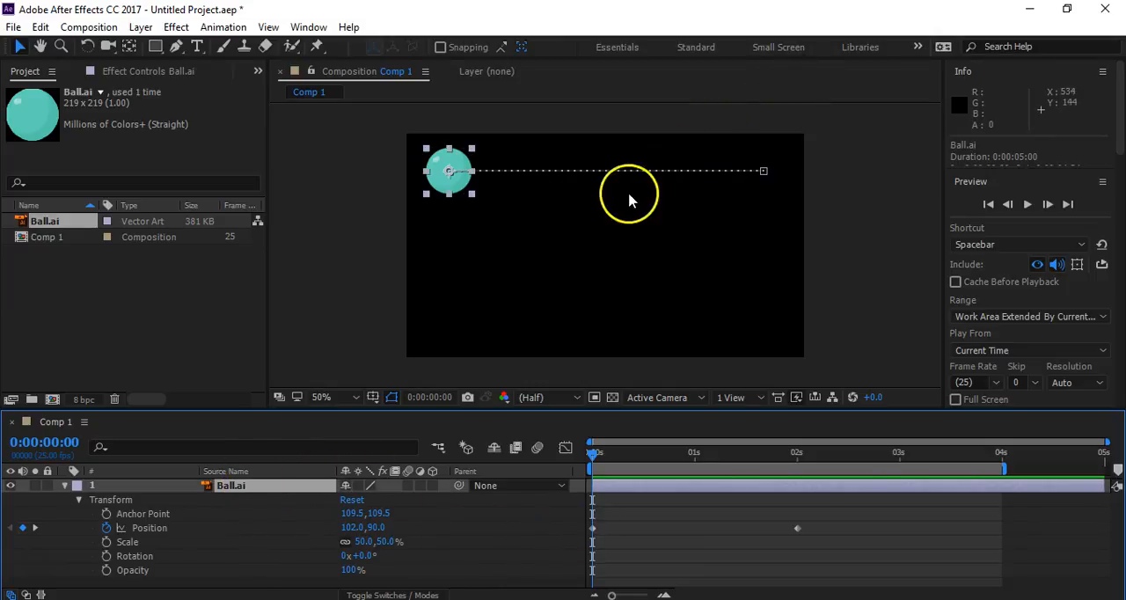
key(space)
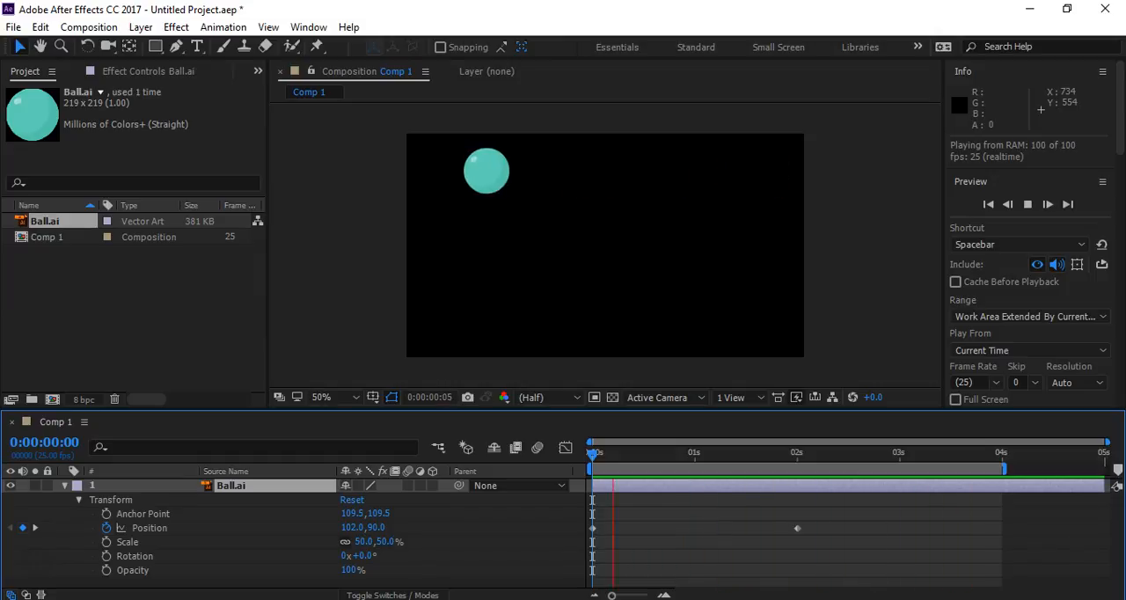
key(space)
key(space)
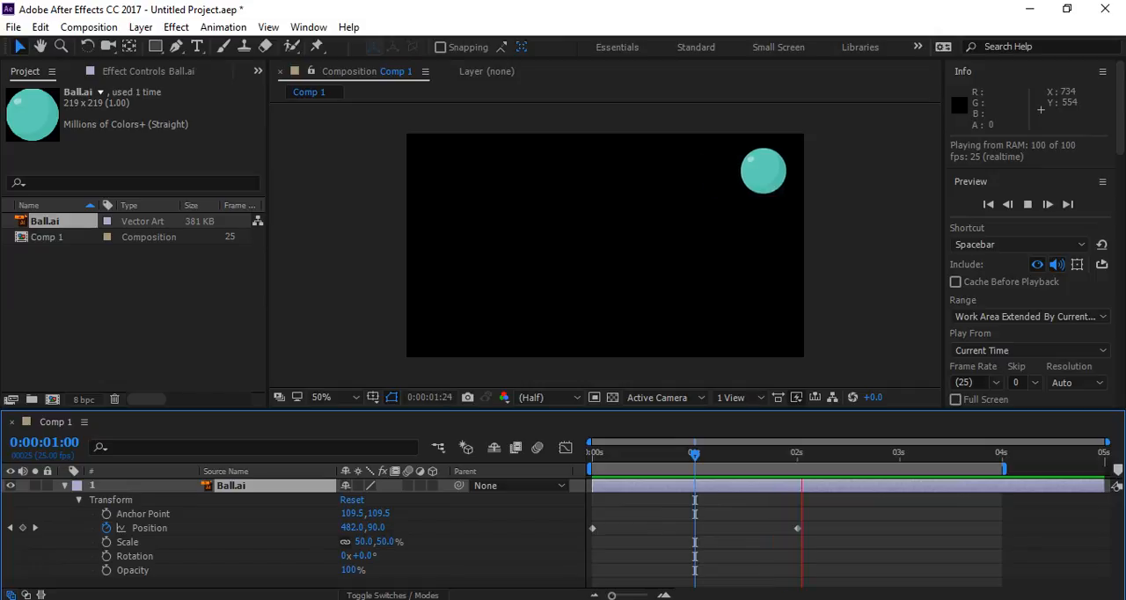
key(space)
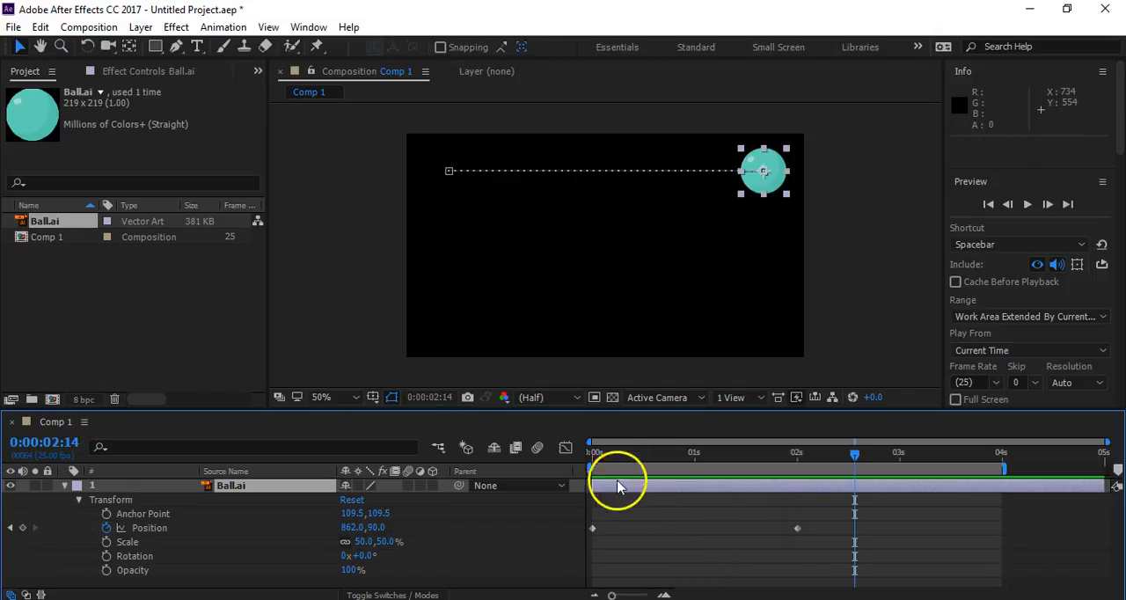
- Add a Position keyframe at 1 second without changing the ball's position, and shift it earlier to 0:00:00:14
drag(628, 454, 694, 467)
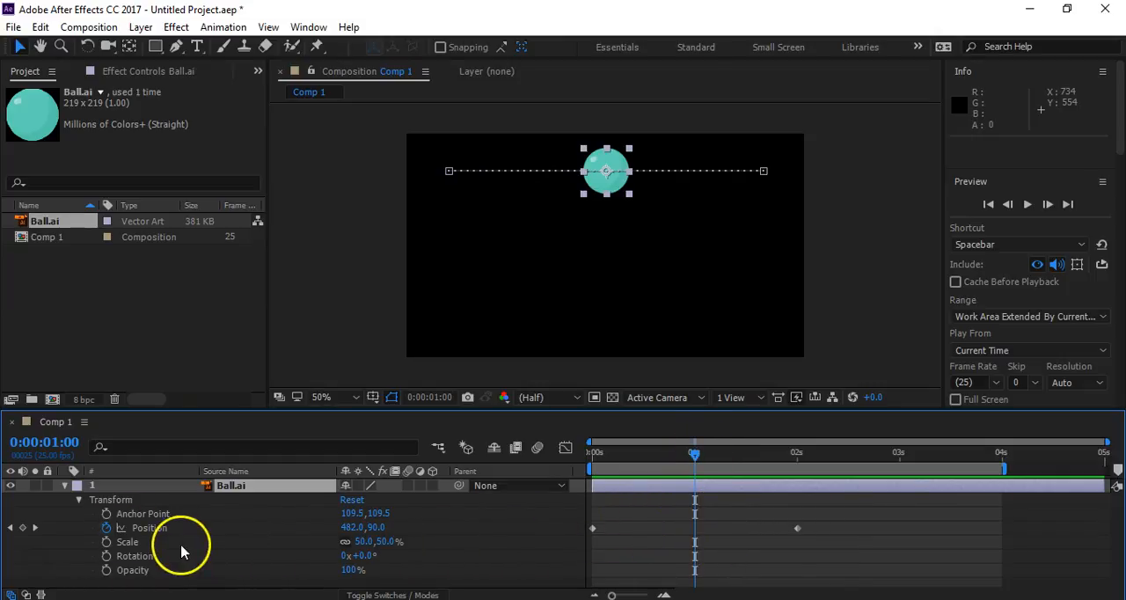
click(23, 528)
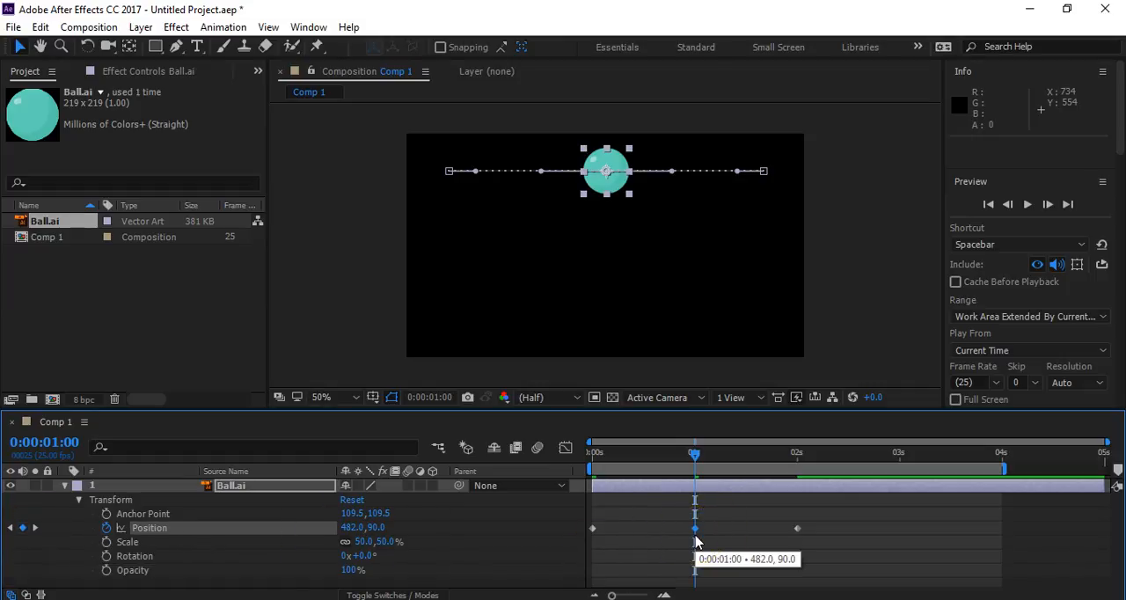
click(667, 530)
drag(695, 533, 650, 531)
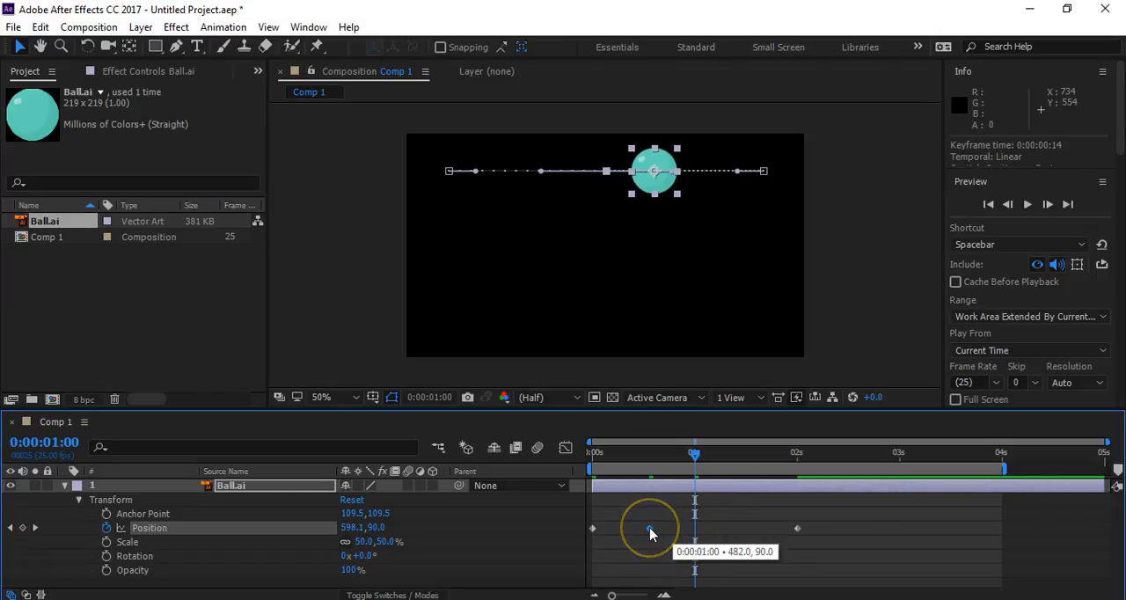
click(684, 508)
click(560, 196)
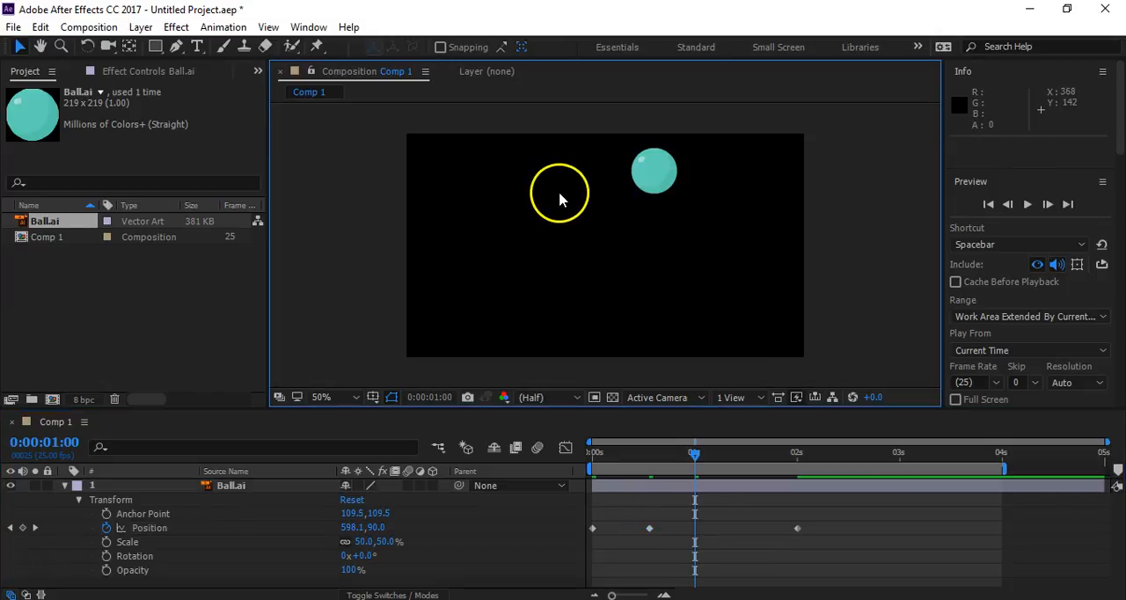
- Display the Ball.ai layer's Position motion path and preview the movement from 0 seconds
click(242, 486)
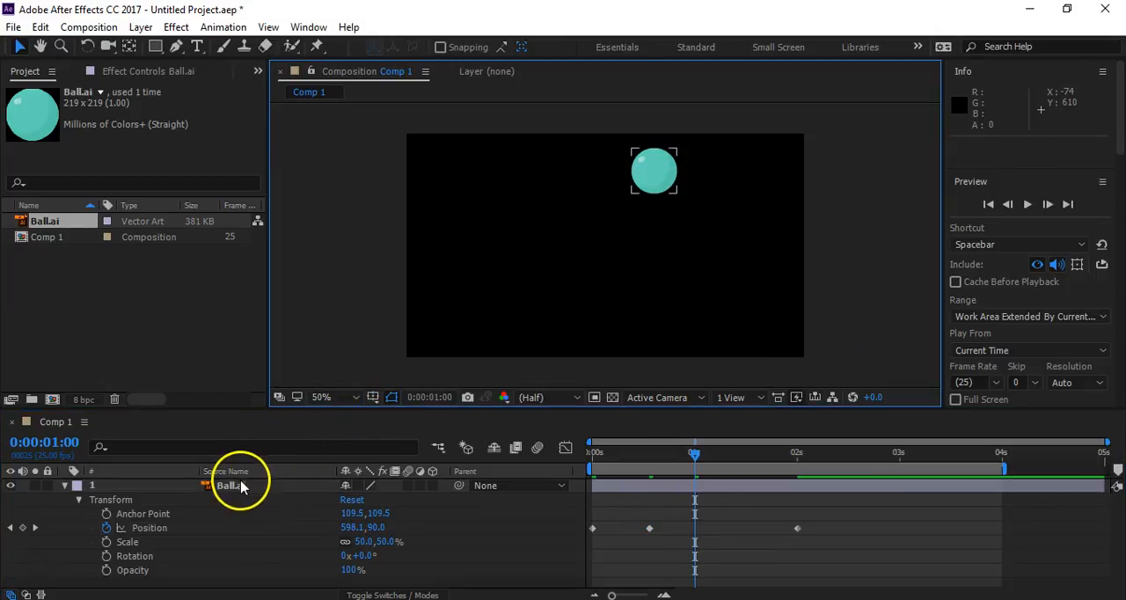
click(152, 527)
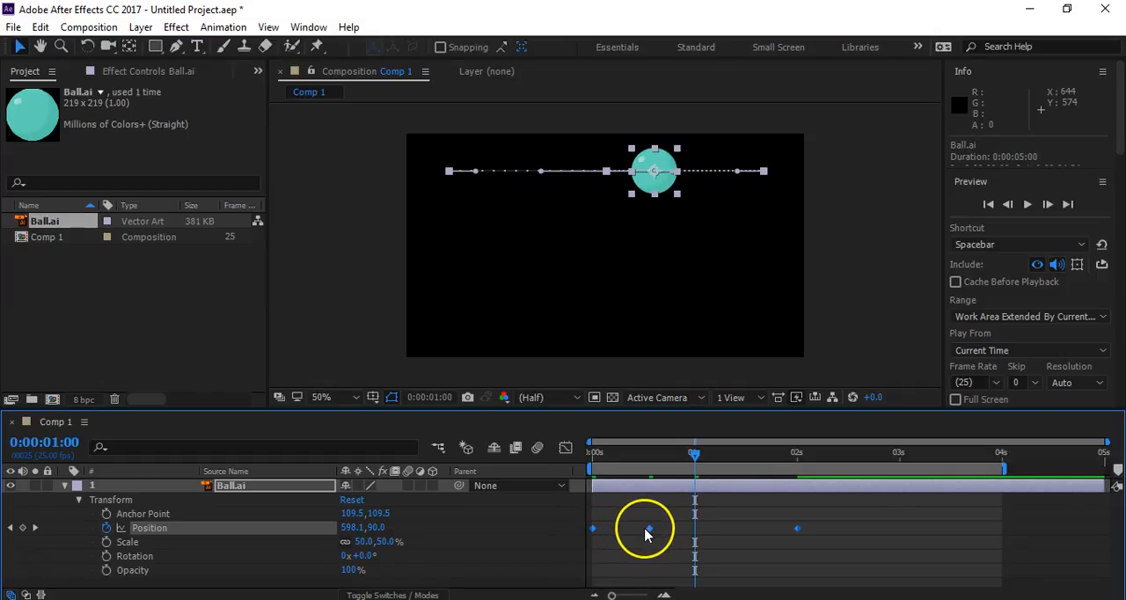
drag(694, 503, 571, 466)
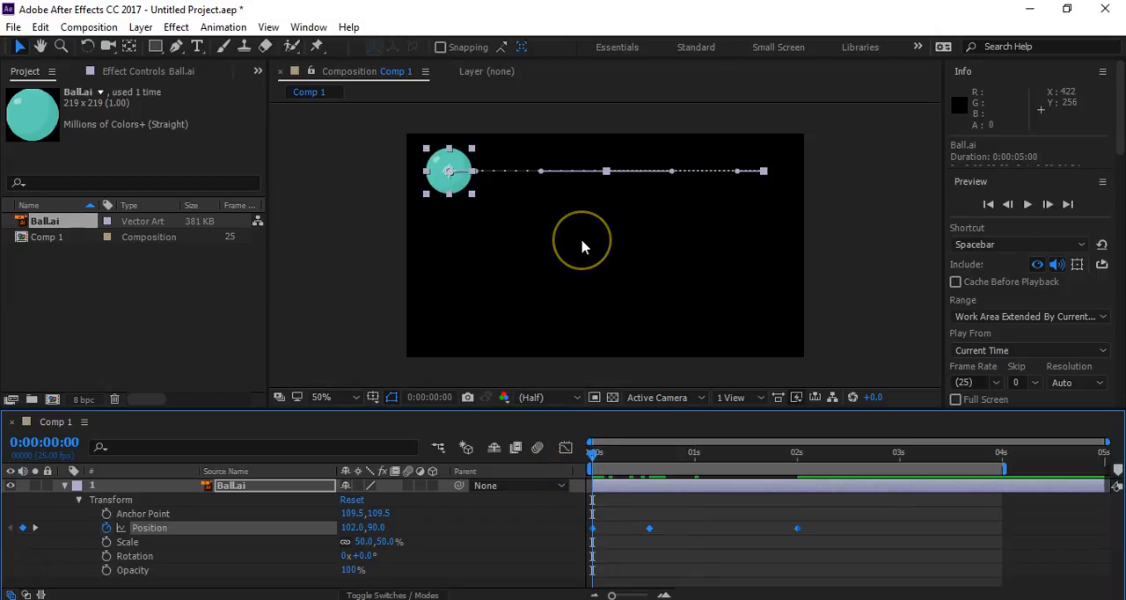
key(space)
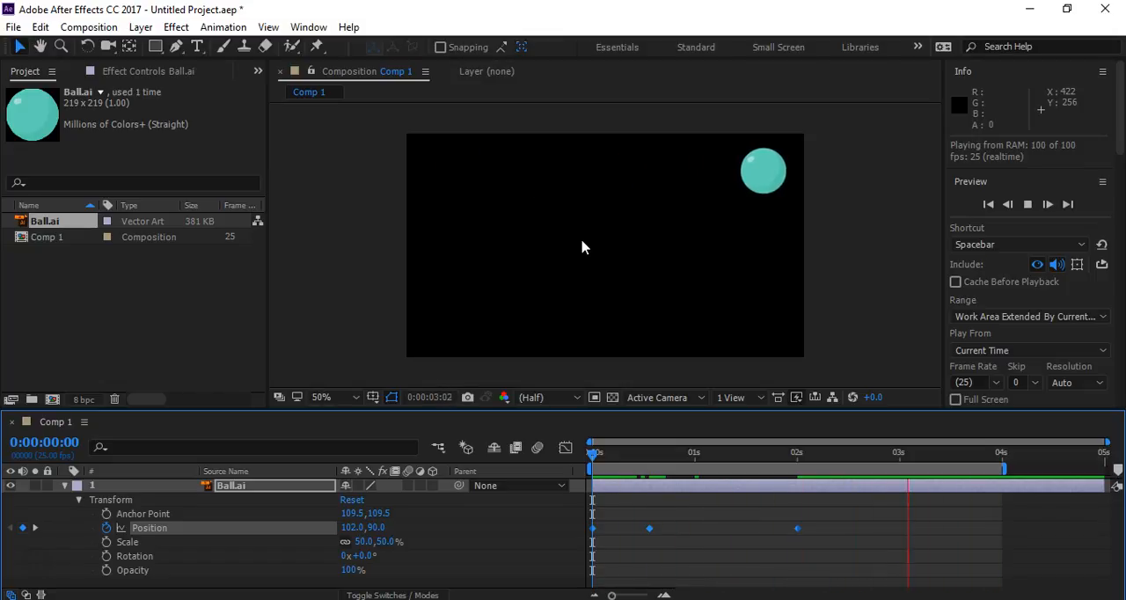
key(space)
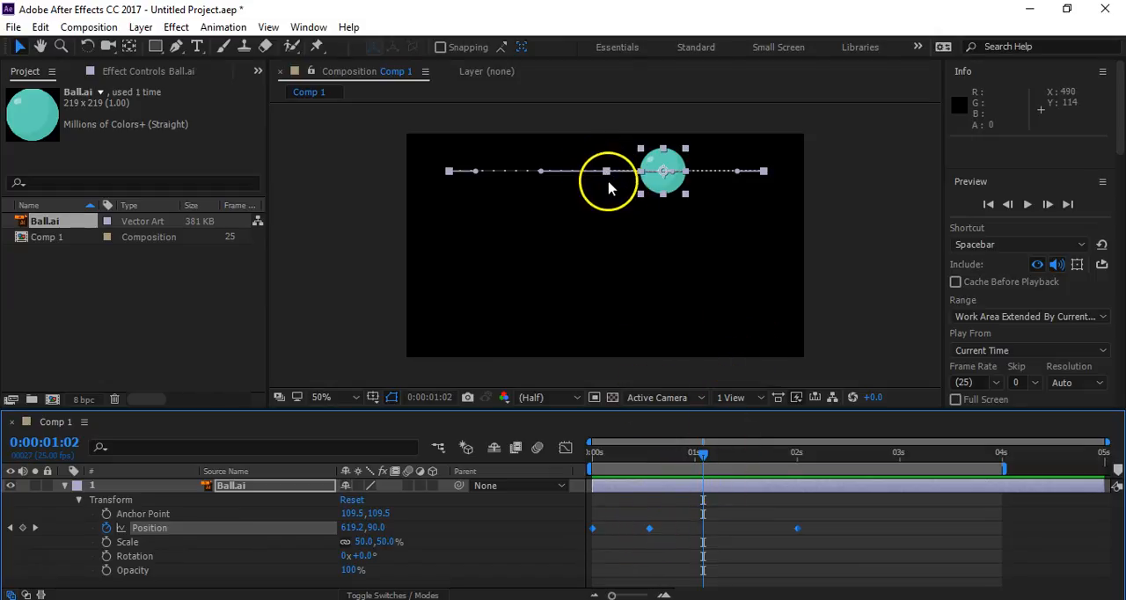
- Shift the whole motion path to place its middle keyframe at 450, 116; try lowering the ball at 0:00:01:02 and undo that move
mouse_move(607, 174)
mouse_down()
mouse_move(592, 191)
mouse_move(595, 183)
mouse_up()
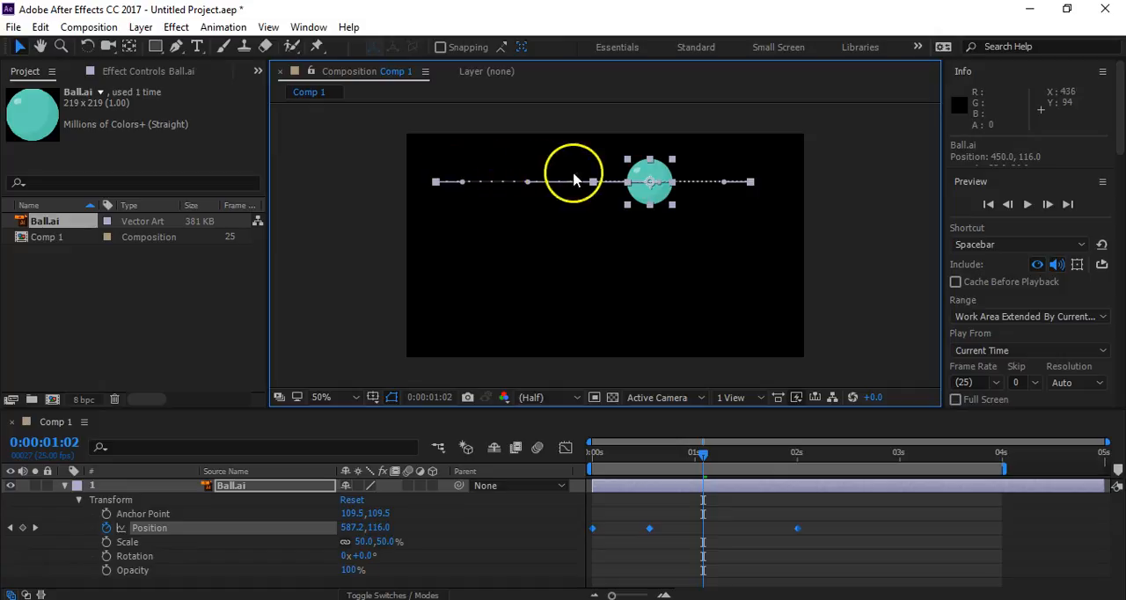
click(148, 527)
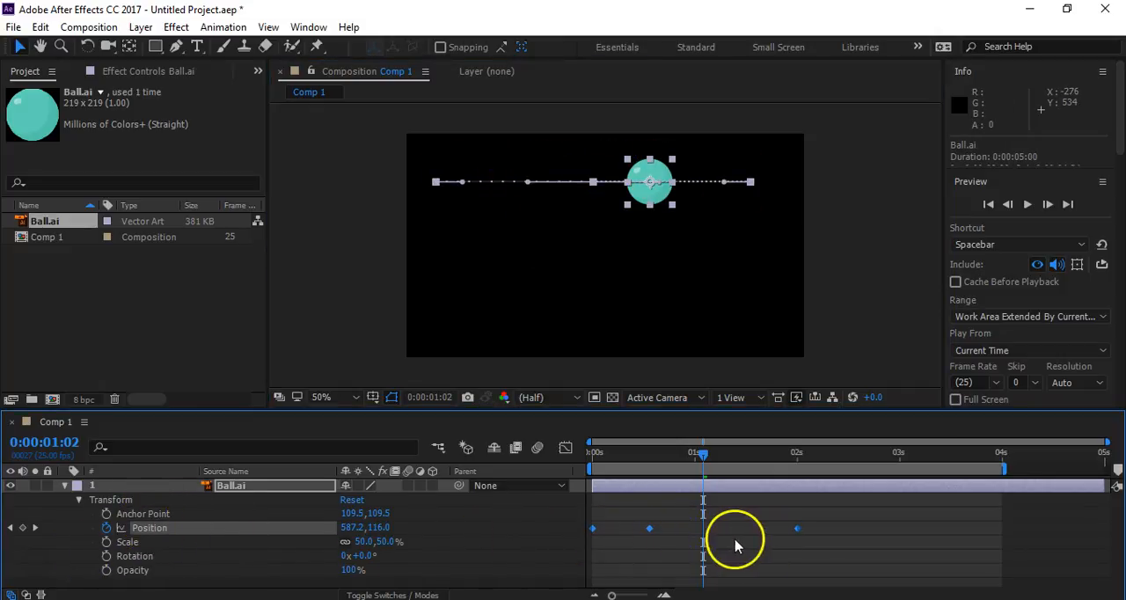
drag(648, 183, 672, 282)
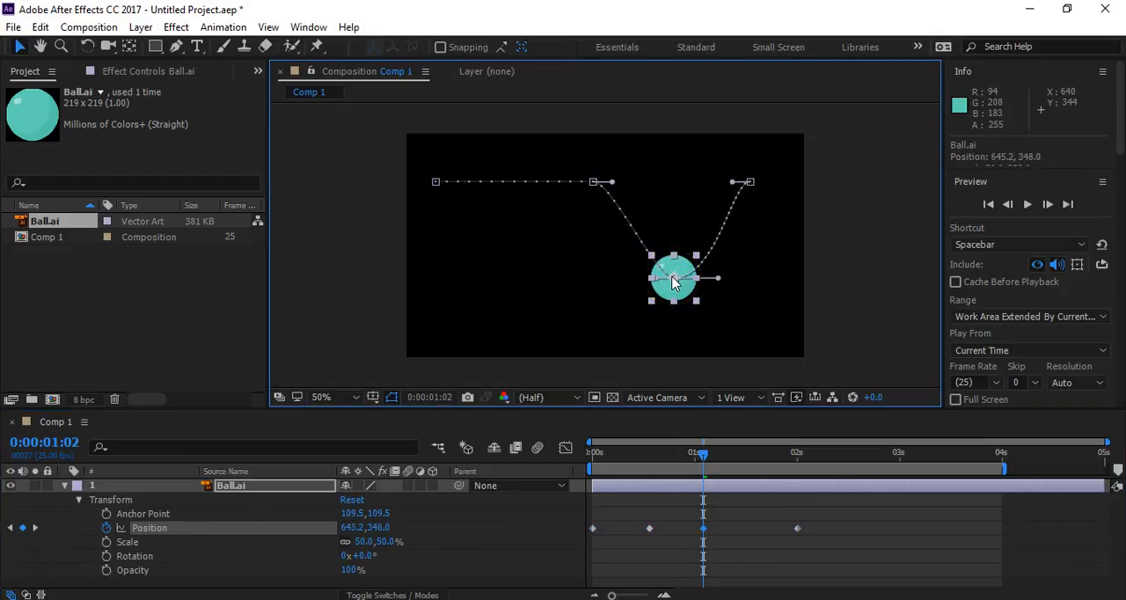
key(ctrl+z)
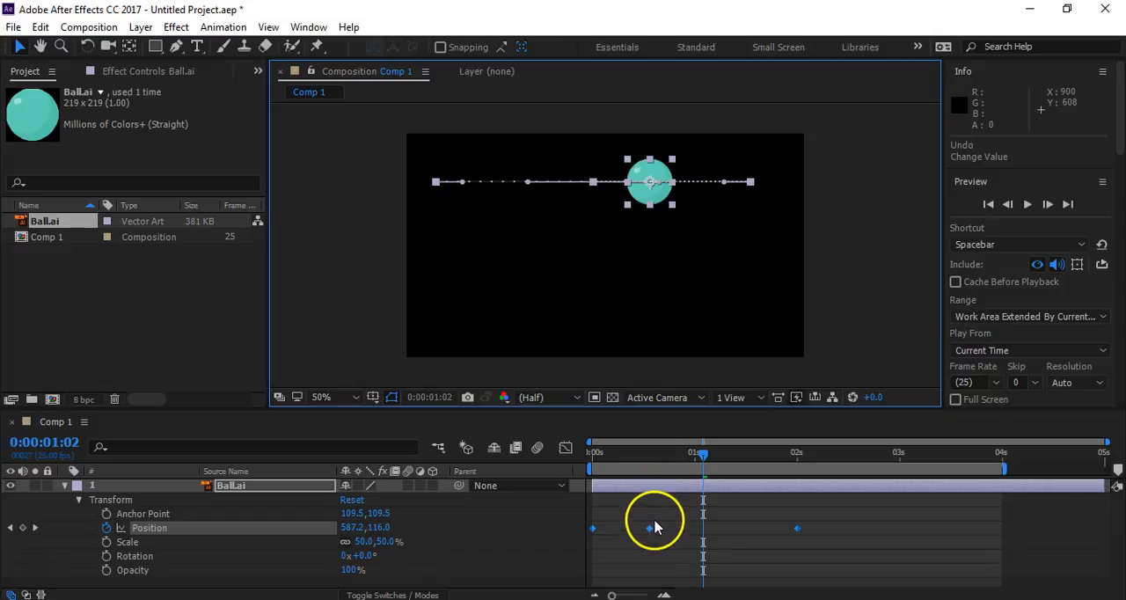
- Shift the motion path to put its middle point at 450, 108, and move only the 0:00:00:14 Position keyframe to 476, 370
drag(707, 453, 797, 465)
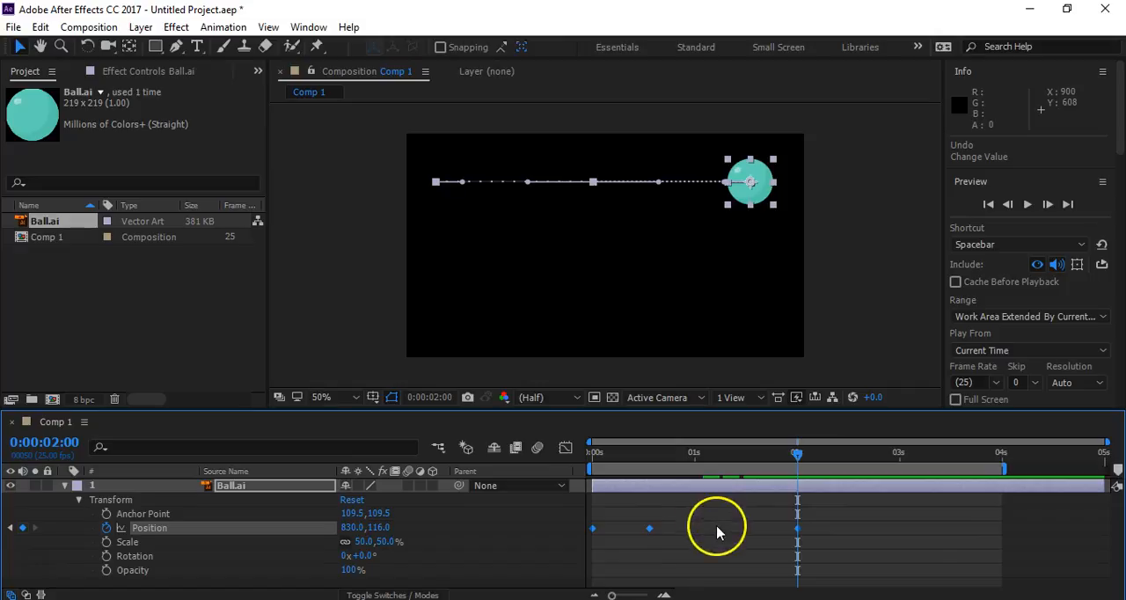
mouse_move(594, 185)
mouse_down()
mouse_move(581, 315)
mouse_move(603, 193)
mouse_move(591, 183)
mouse_up()
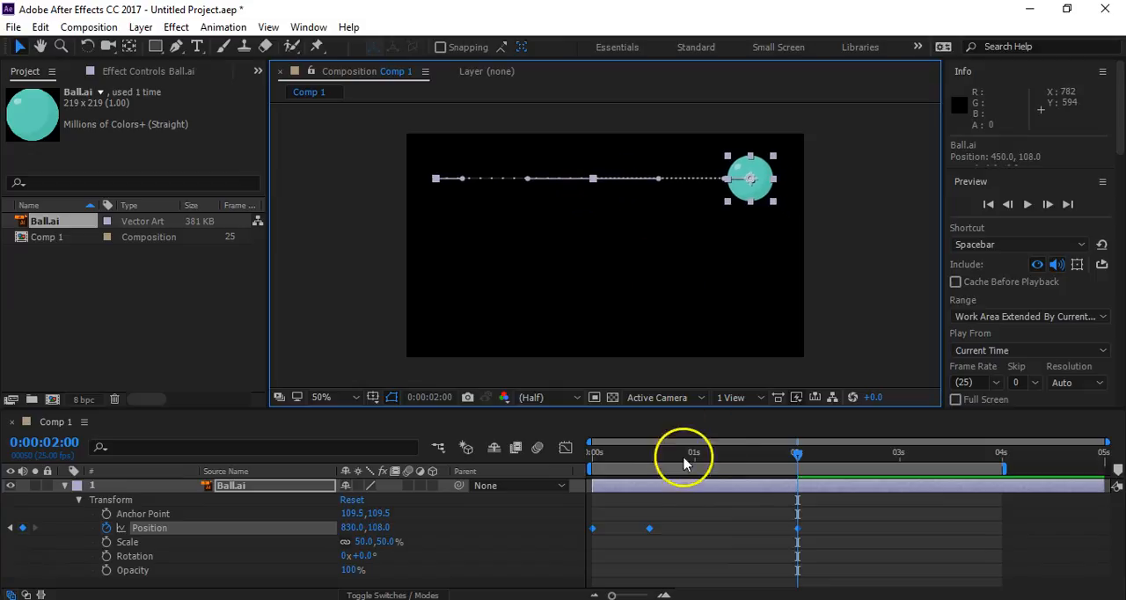
click(10, 527)
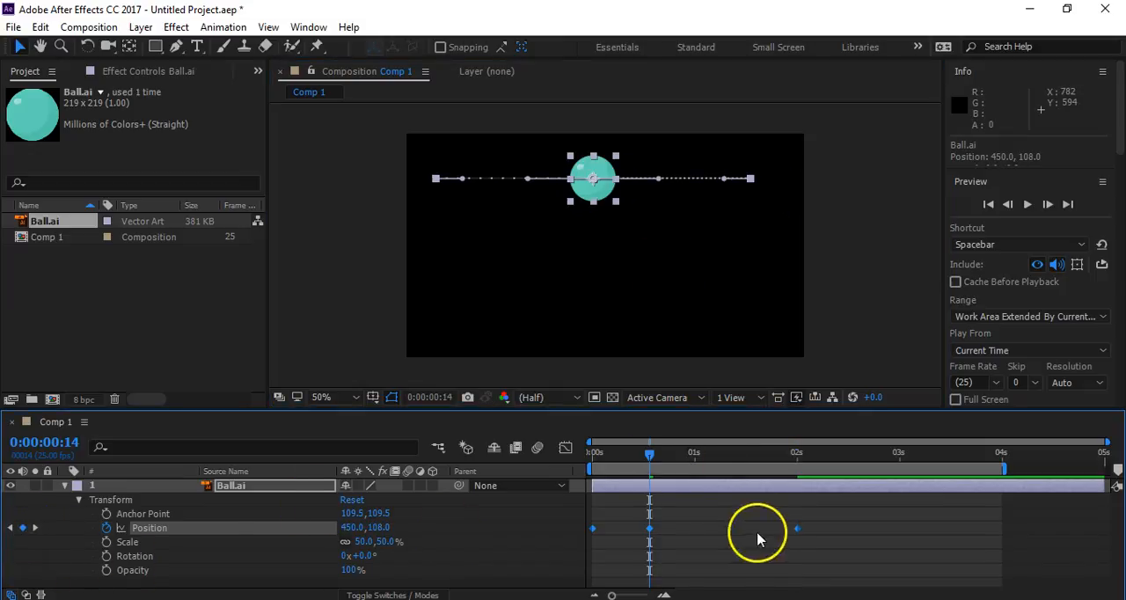
click(642, 535)
click(649, 528)
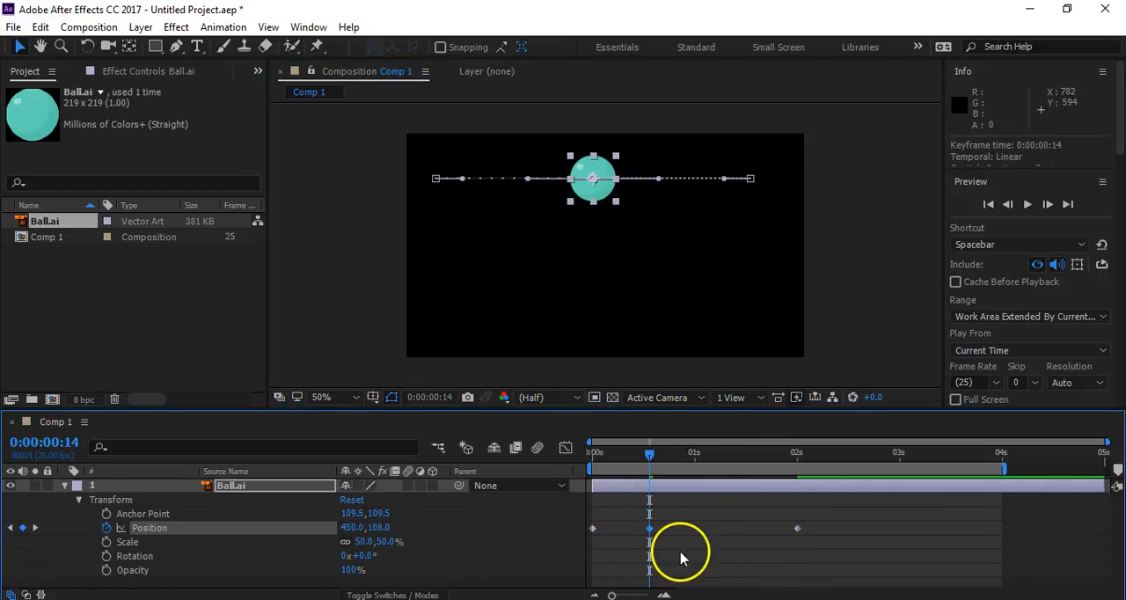
drag(592, 178, 606, 286)
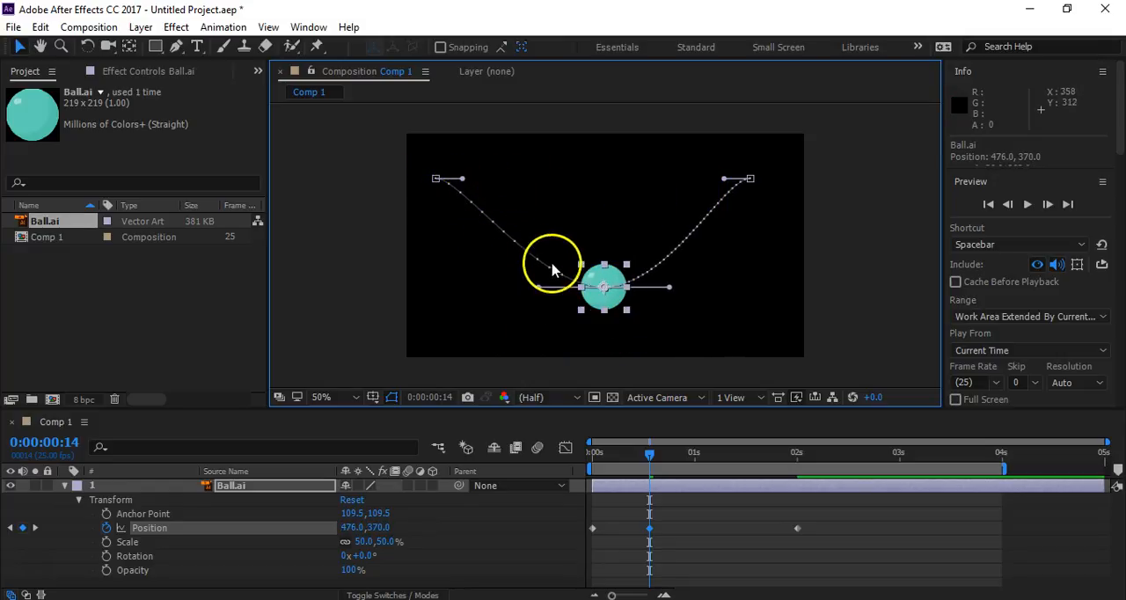
- Adjust the motion path's direction handles into a smooth U-shaped curve and move the middle Position keyframe to 0:00:01:01
drag(725, 186, 726, 211)
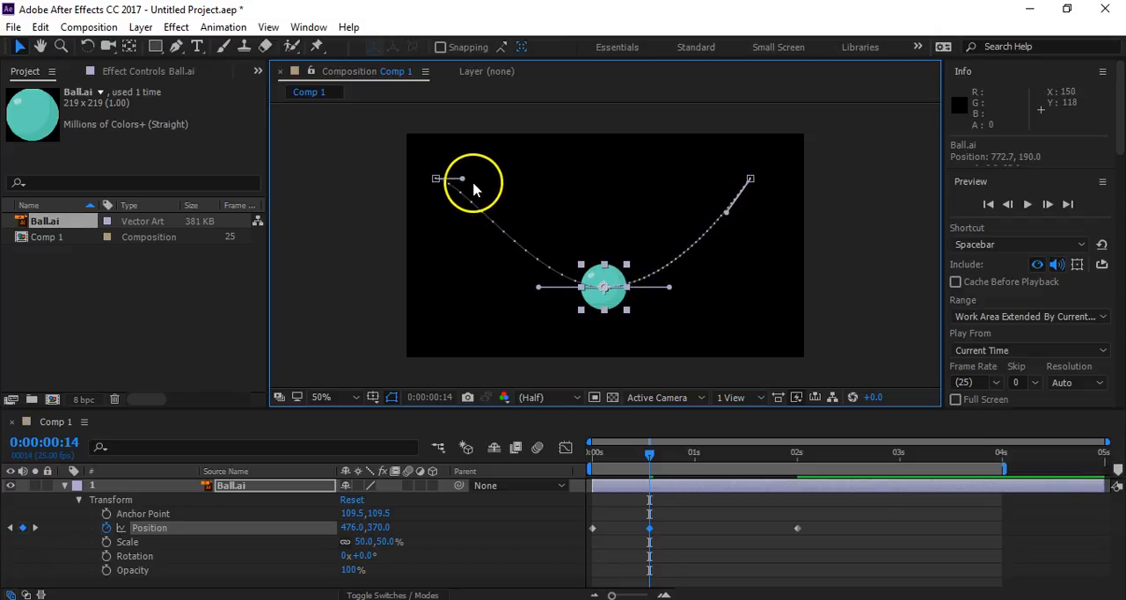
drag(463, 179, 457, 207)
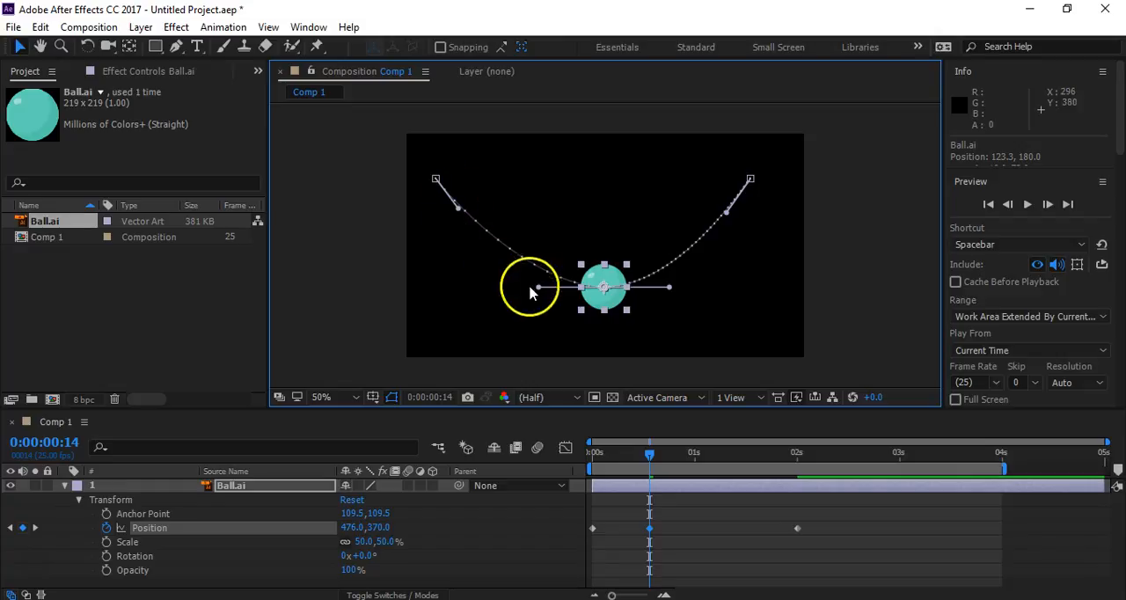
drag(540, 289, 528, 286)
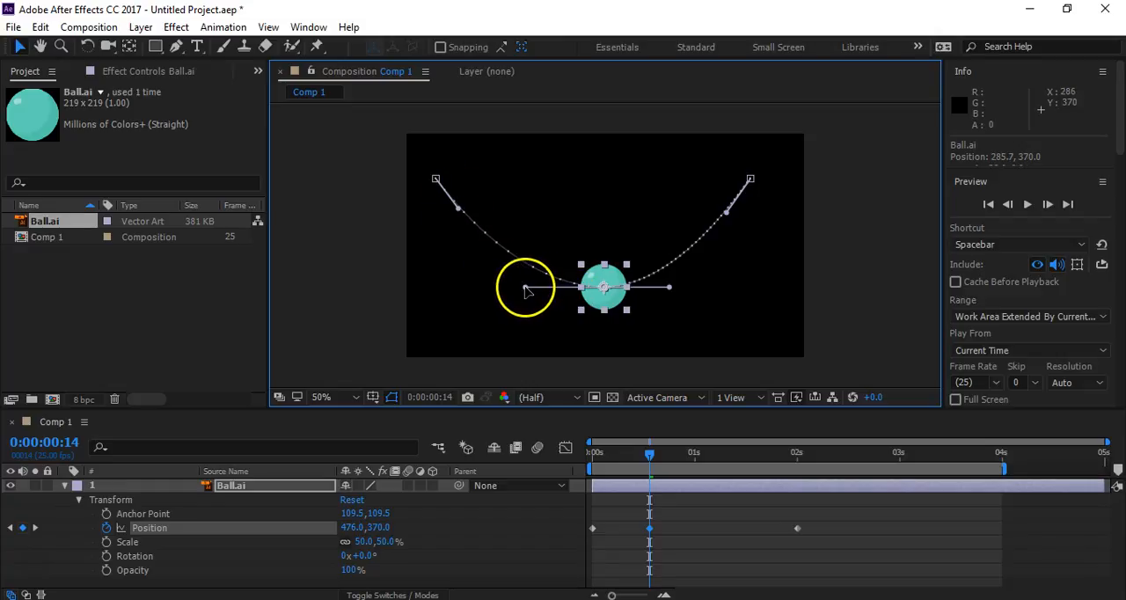
drag(650, 528, 701, 534)
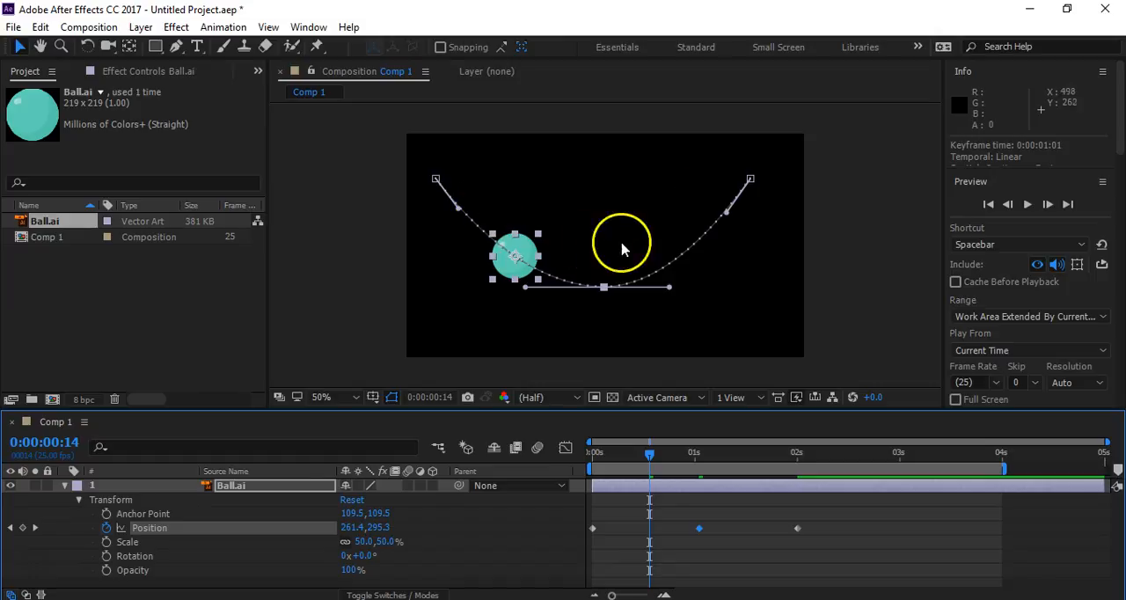
drag(670, 287, 673, 289)
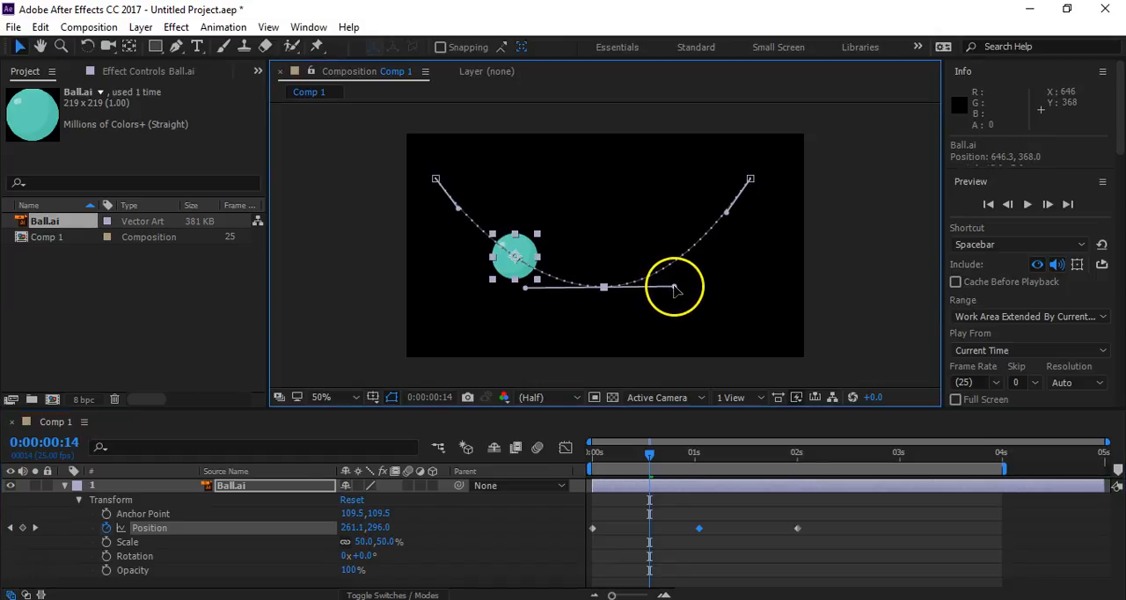
- Return the playhead to 0 seconds, deselect the layer and preview the ball's curved movement
drag(649, 452, 585, 454)
click(334, 359)
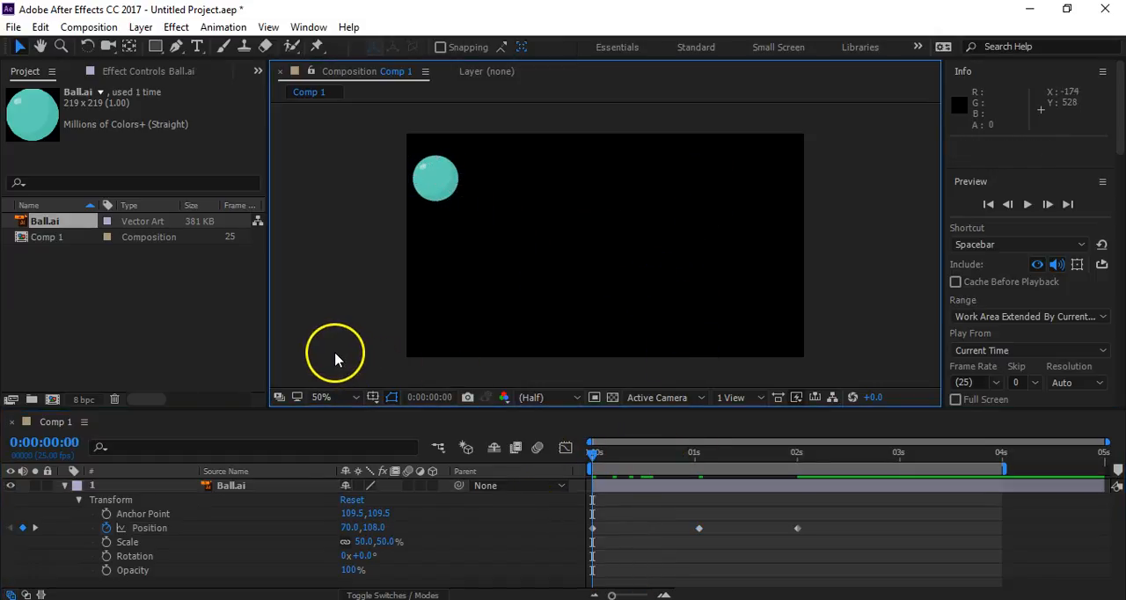
key(space)
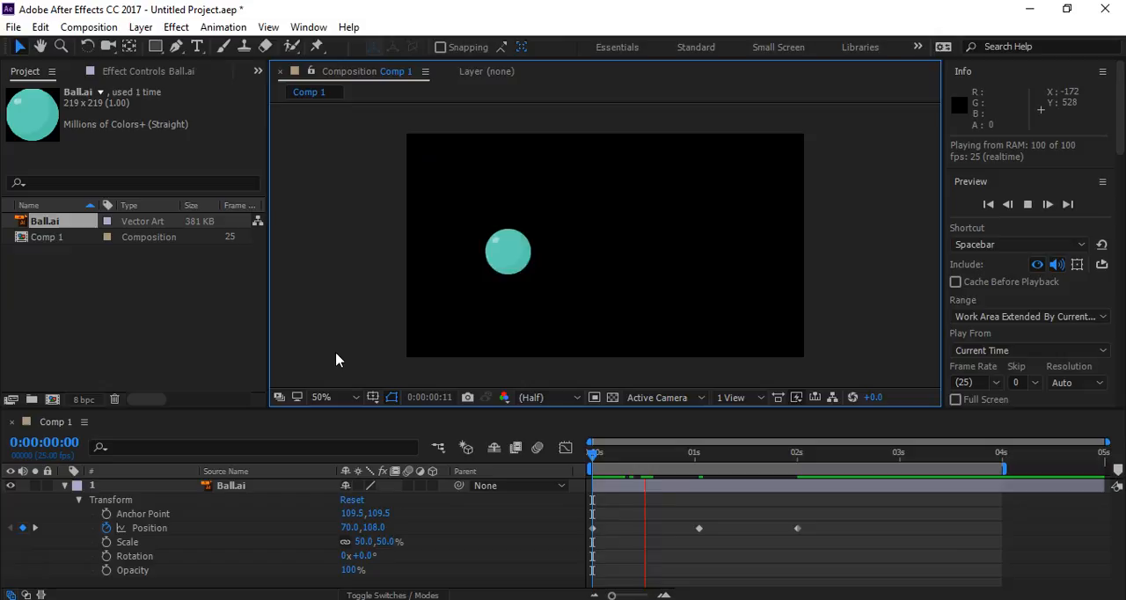
key(space)
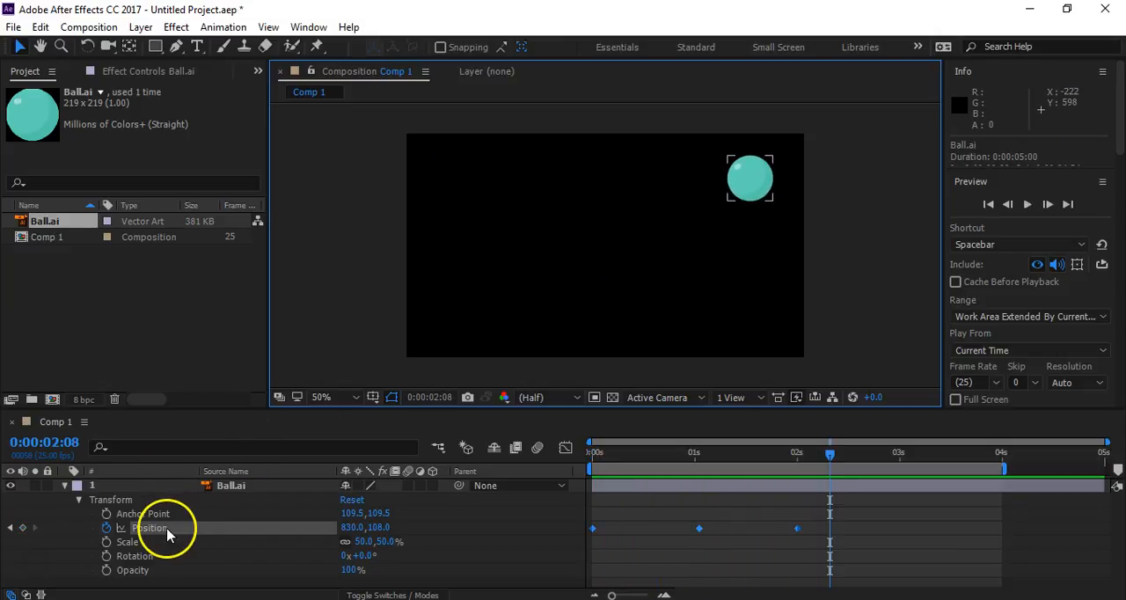
- Shift the whole curved motion path so it starts at 92, 114, and return the playhead to 0 seconds
click(207, 528)
mouse_move(619, 283)
mouse_down()
mouse_move(598, 323)
mouse_move(596, 287)
mouse_move(637, 310)
mouse_move(630, 266)
mouse_move(601, 296)
mouse_move(615, 292)
mouse_up()
drag(766, 456, 520, 466)
click(365, 321)
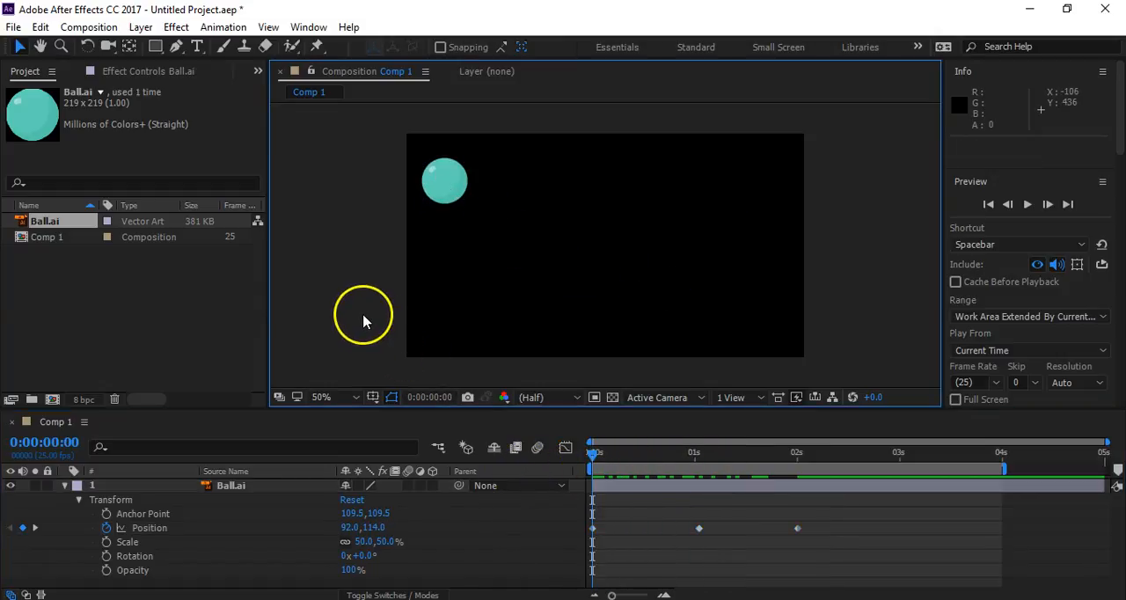
- Remove all the ball's Position keyframes and start a new Position animation with a keyframe at 0 seconds
click(146, 528)
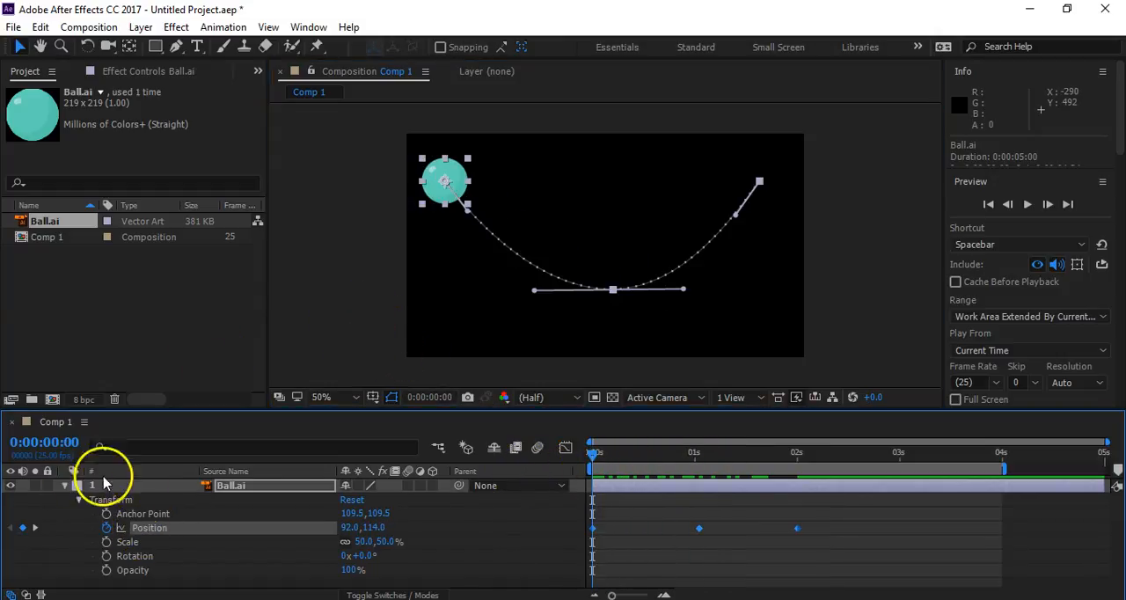
click(107, 527)
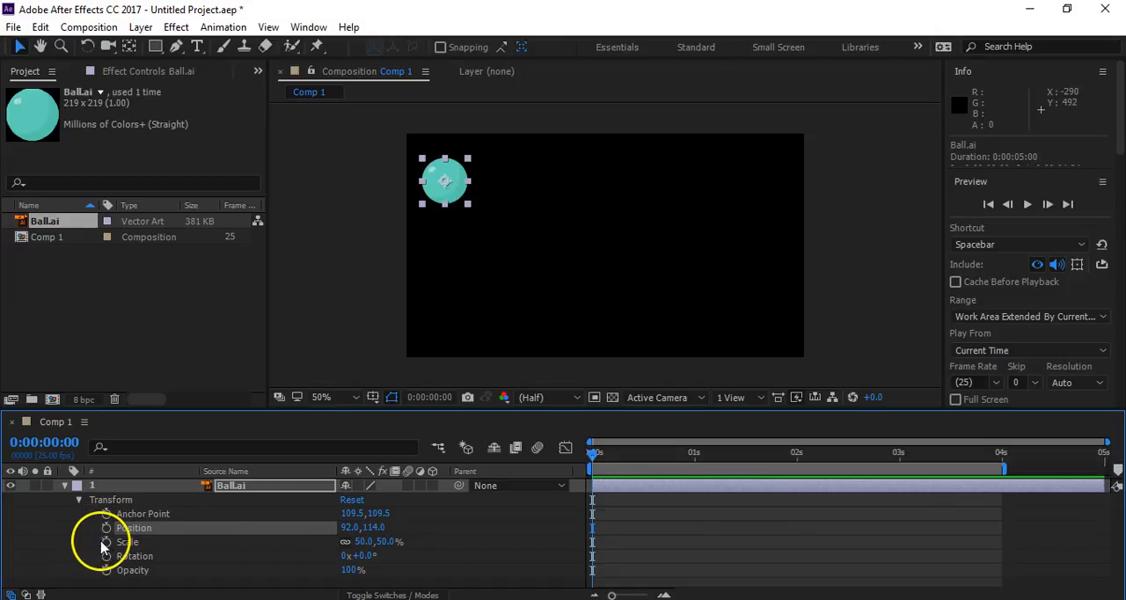
click(107, 528)
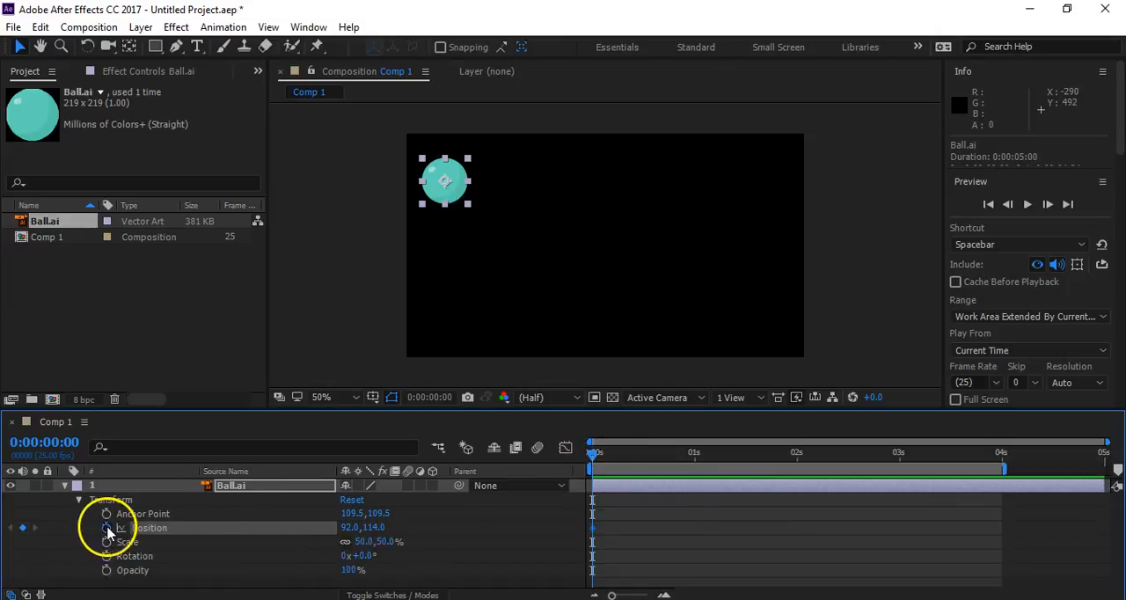
- At 2 seconds, set the ball's horizontal Position to 844 and display the straight motion path
drag(672, 466, 799, 484)
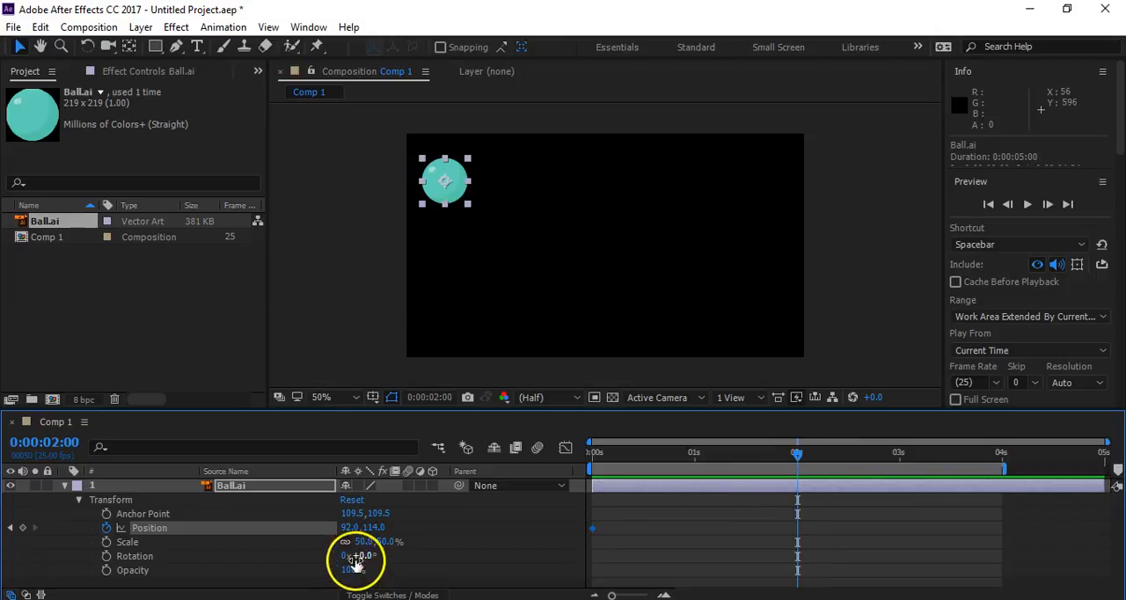
drag(345, 527, 963, 524)
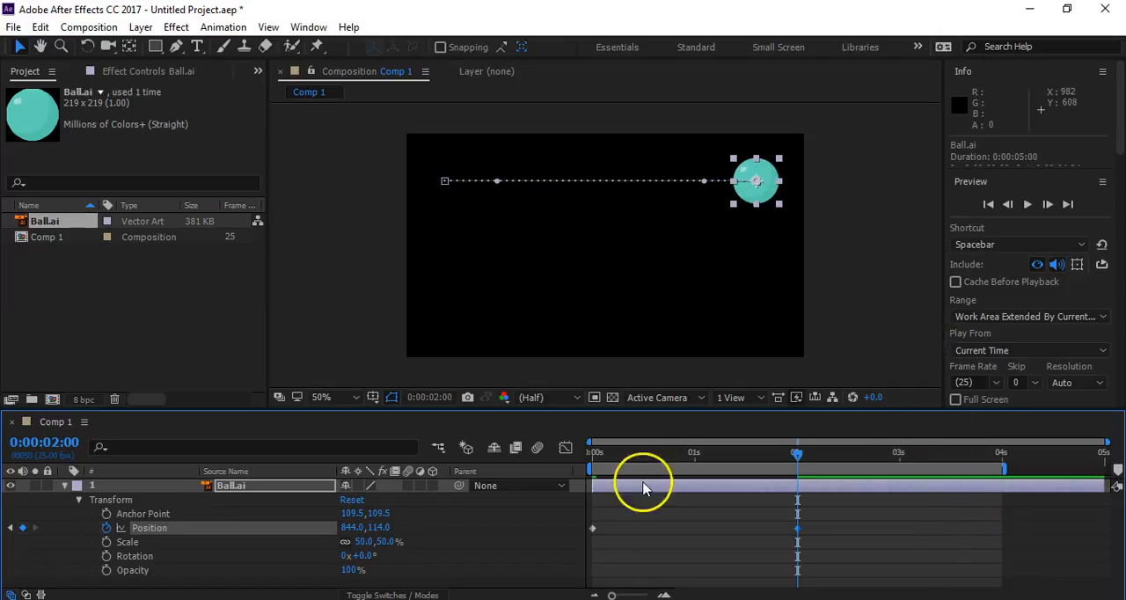
click(504, 515)
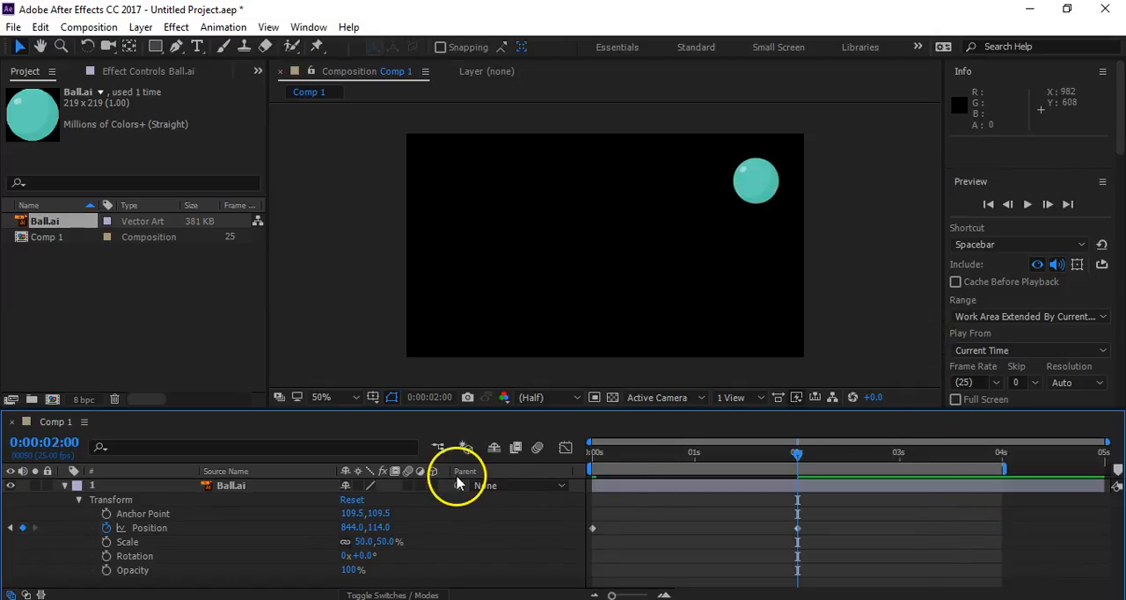
click(152, 527)
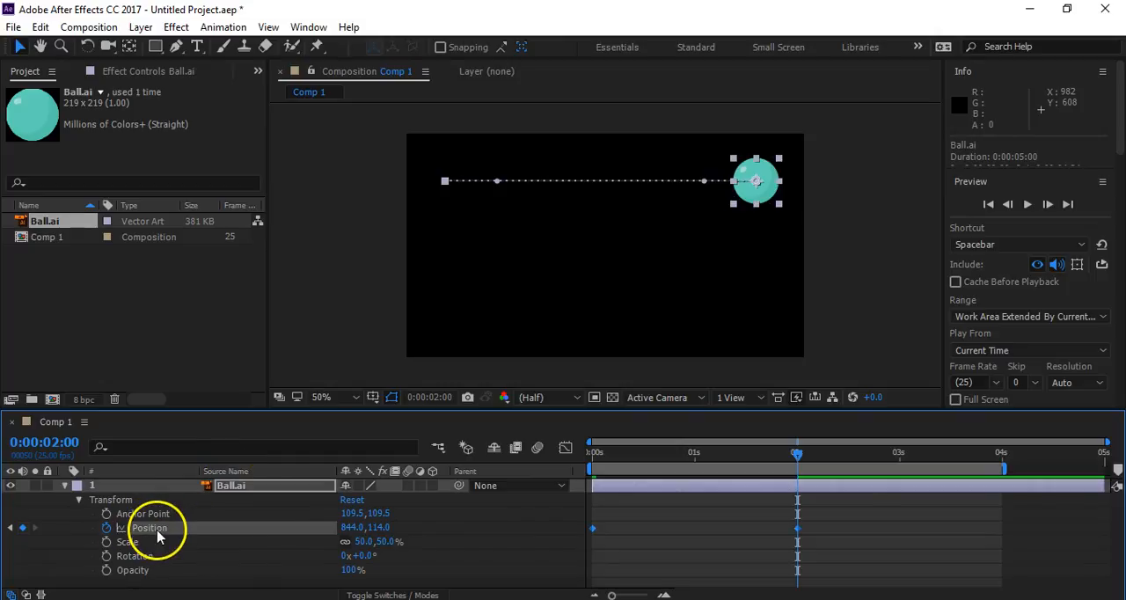
- Duplicate the Ball.ai layer, check the Position keyframes of both layers and collapse their properties
click(64, 486)
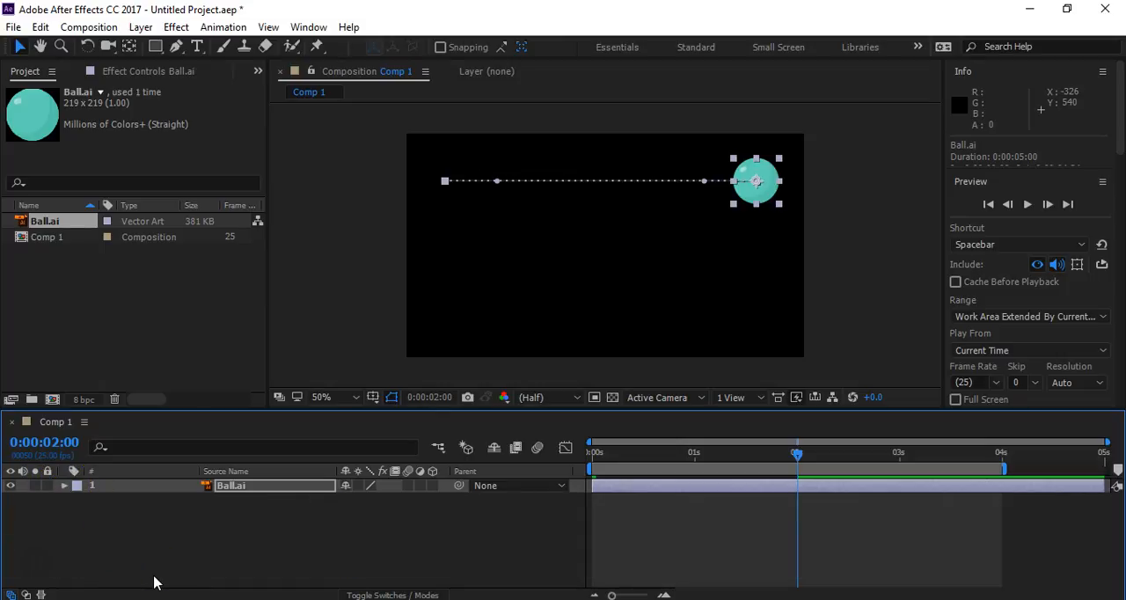
key(ctrl+d)
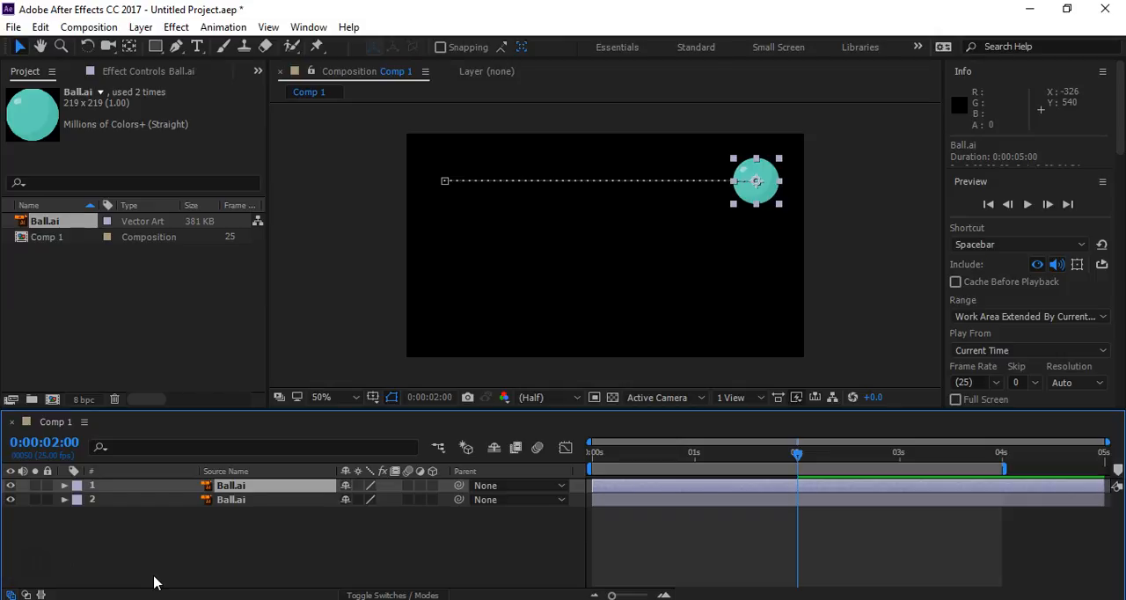
drag(258, 547, 199, 450)
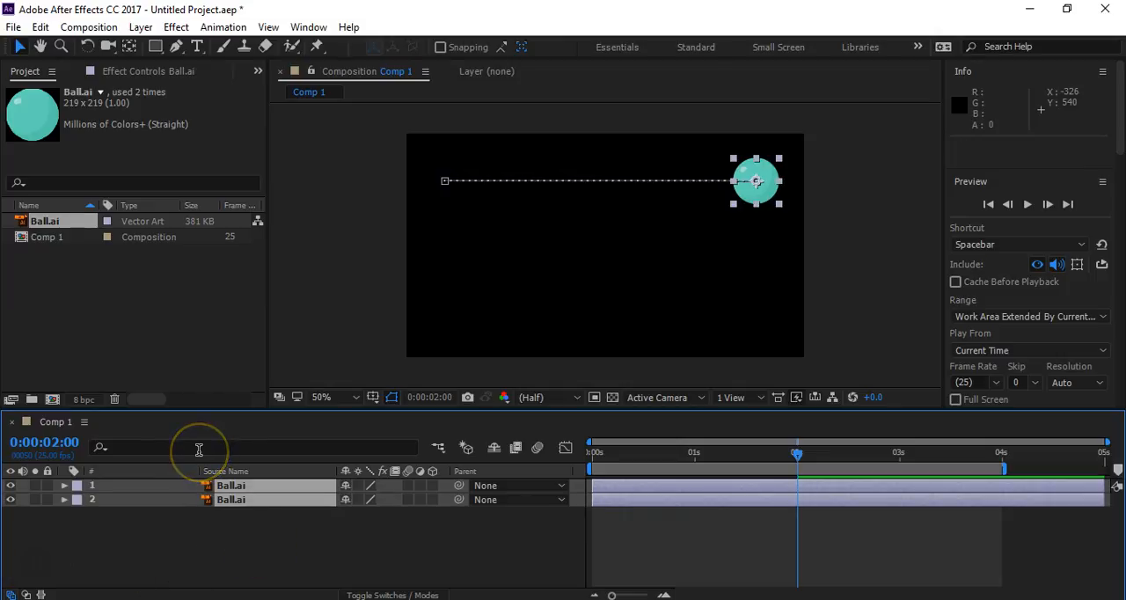
key(p)
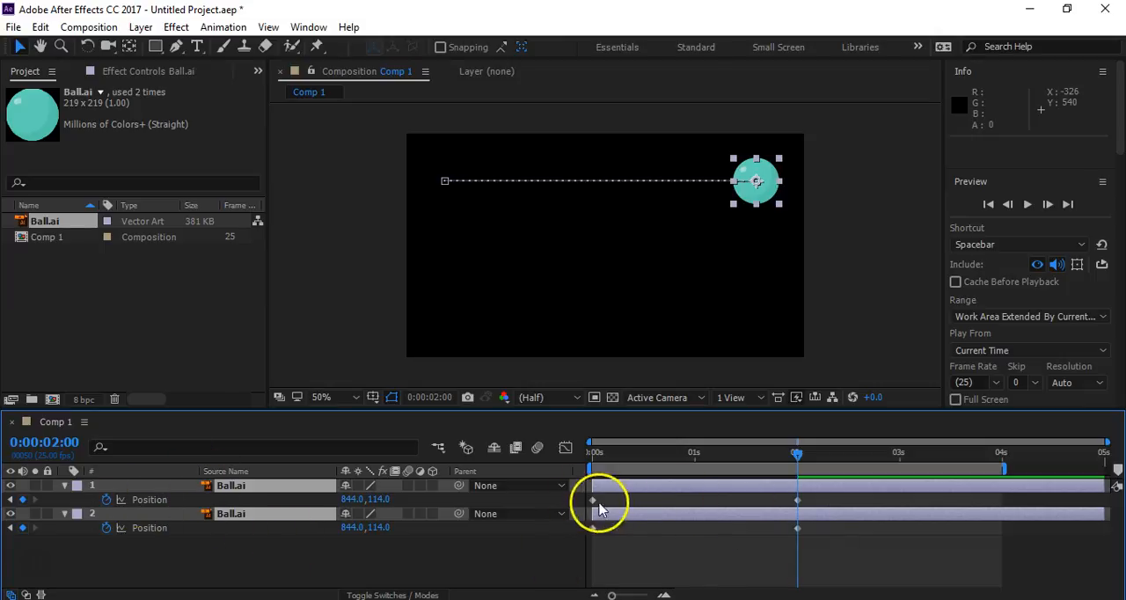
click(64, 485)
click(66, 499)
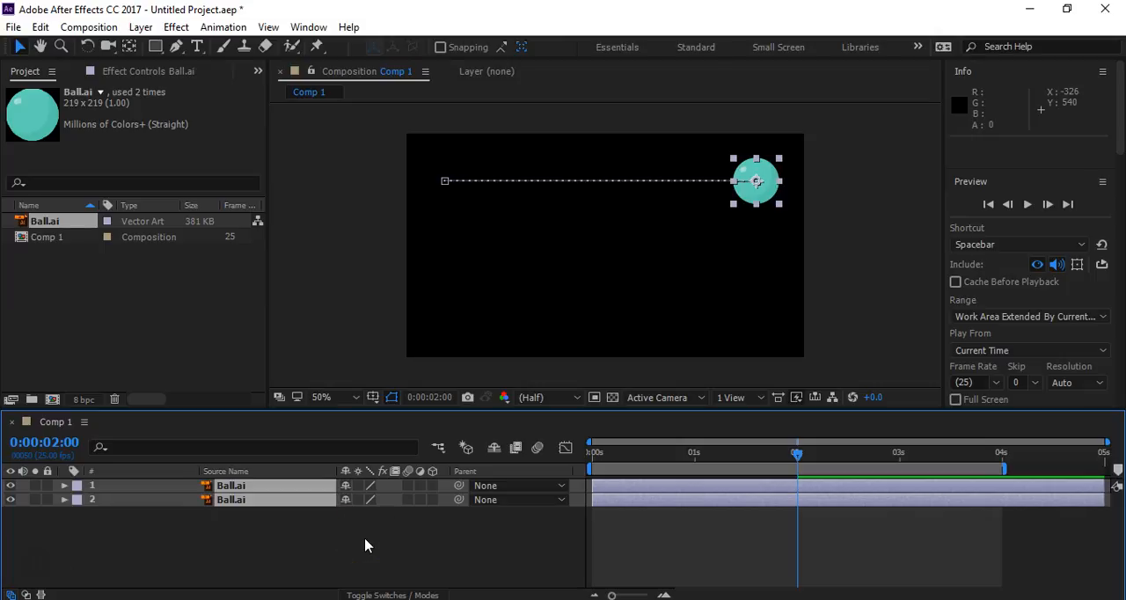
- Show the Position keyframes of both ball layers and move layer 2's whole straight motion path down to a vertical Position of 282
key(p)
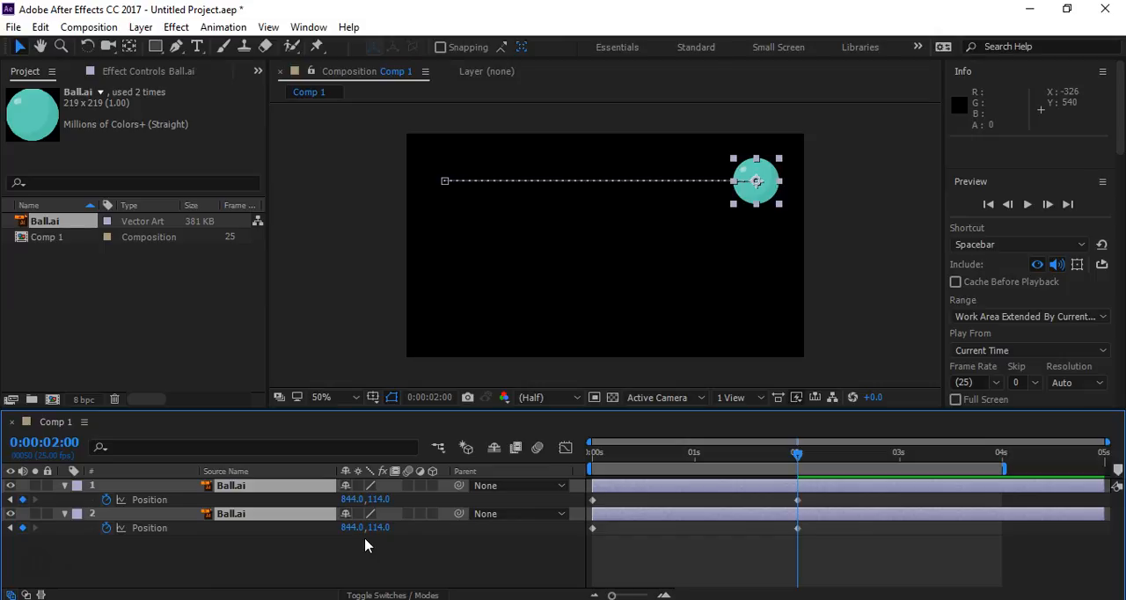
click(157, 501)
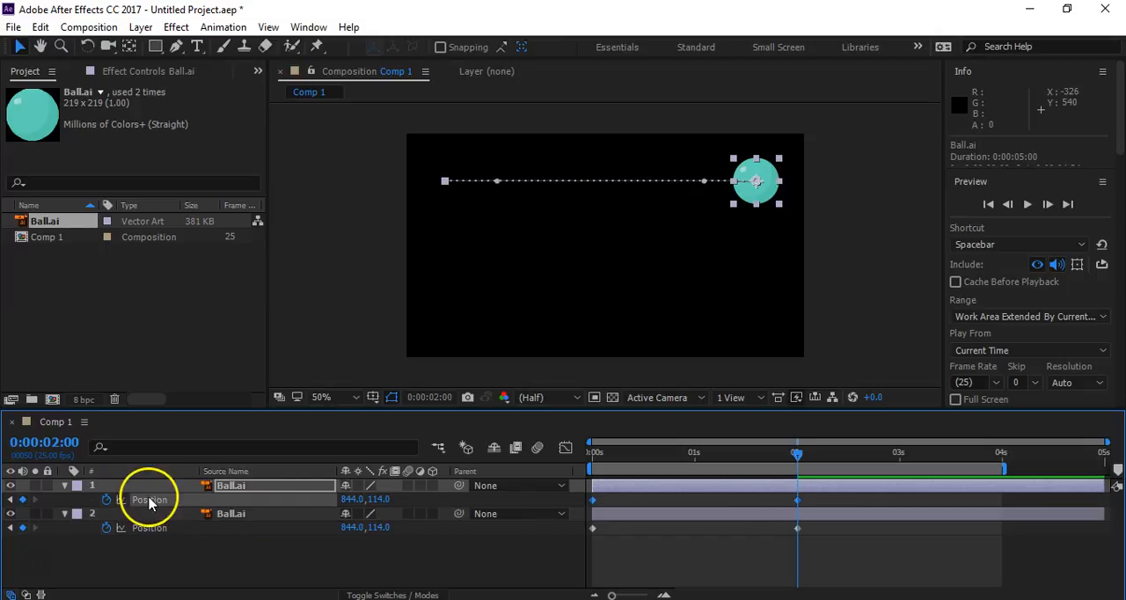
click(139, 529)
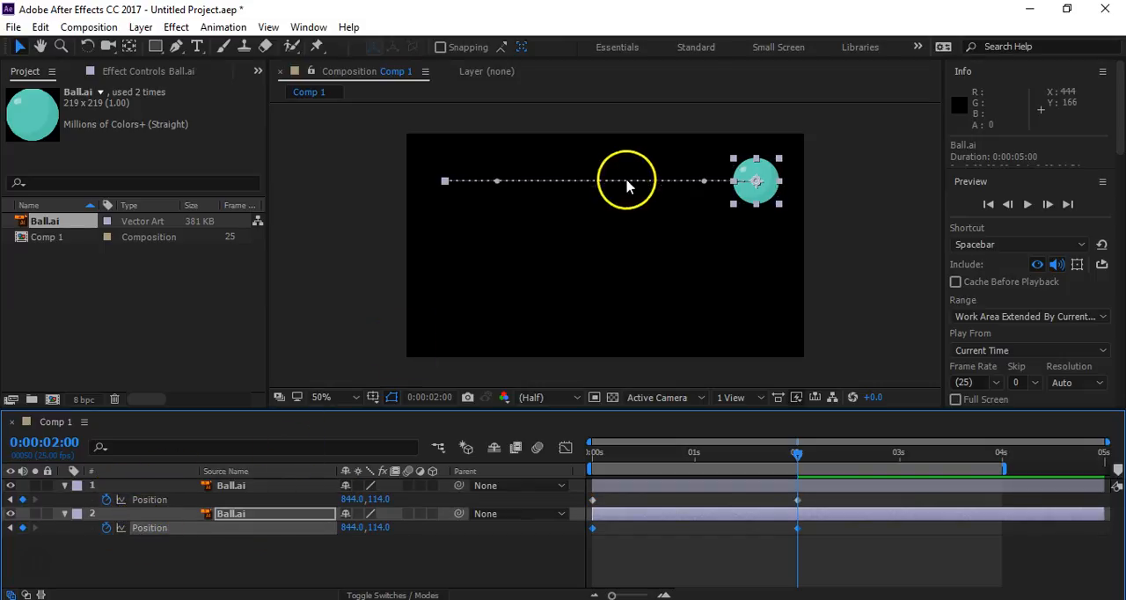
drag(761, 183, 761, 251)
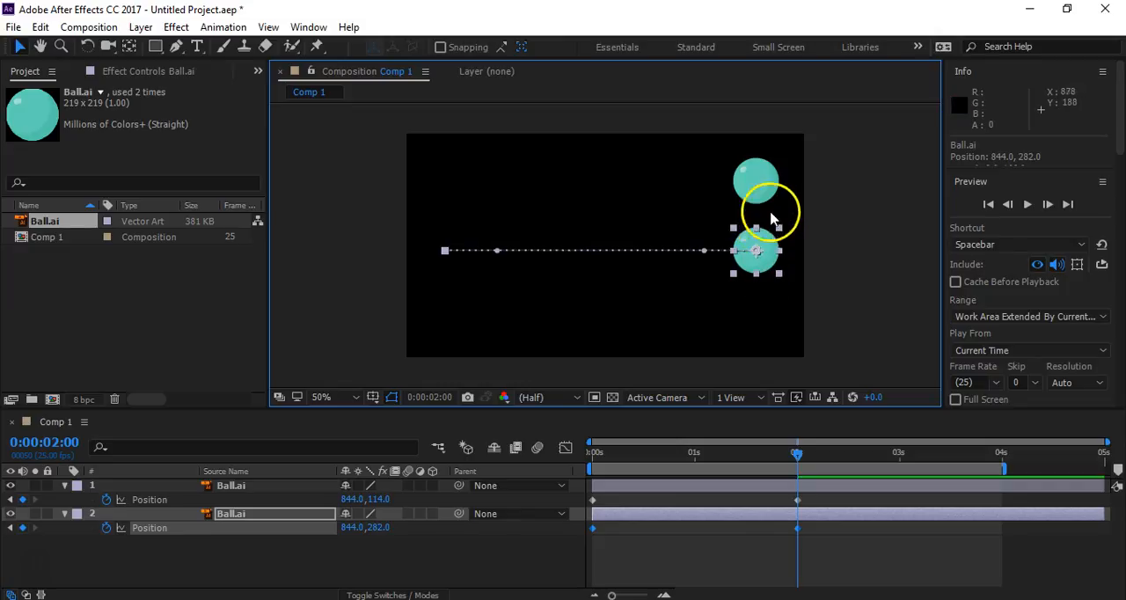
click(567, 553)
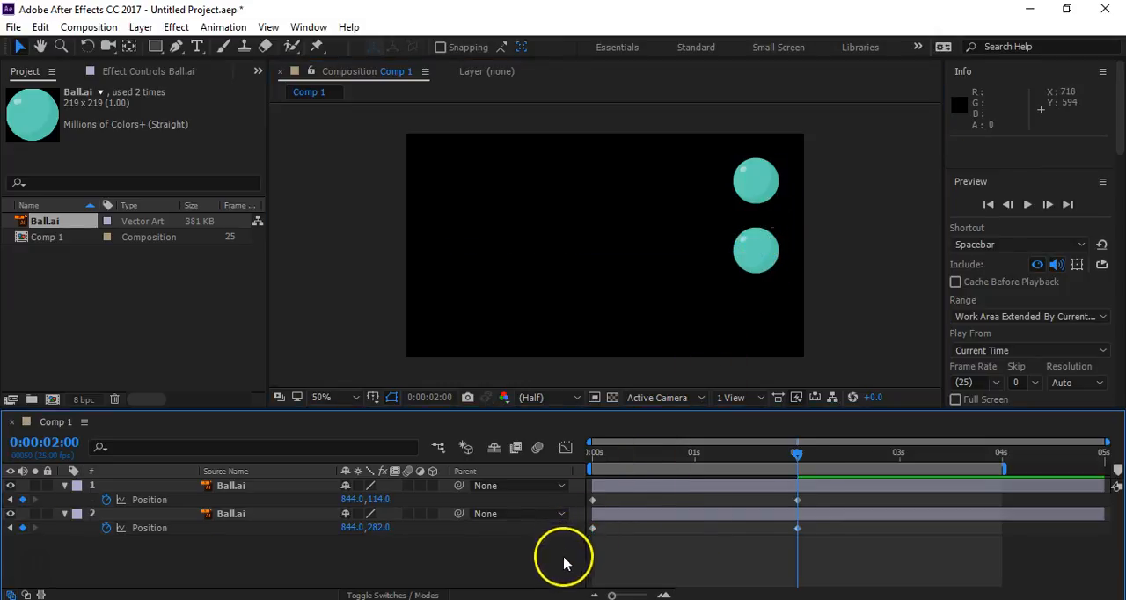
- Shorten the work area to end shortly after the 2-second keyframes and preview both balls moving together
drag(1003, 469, 836, 475)
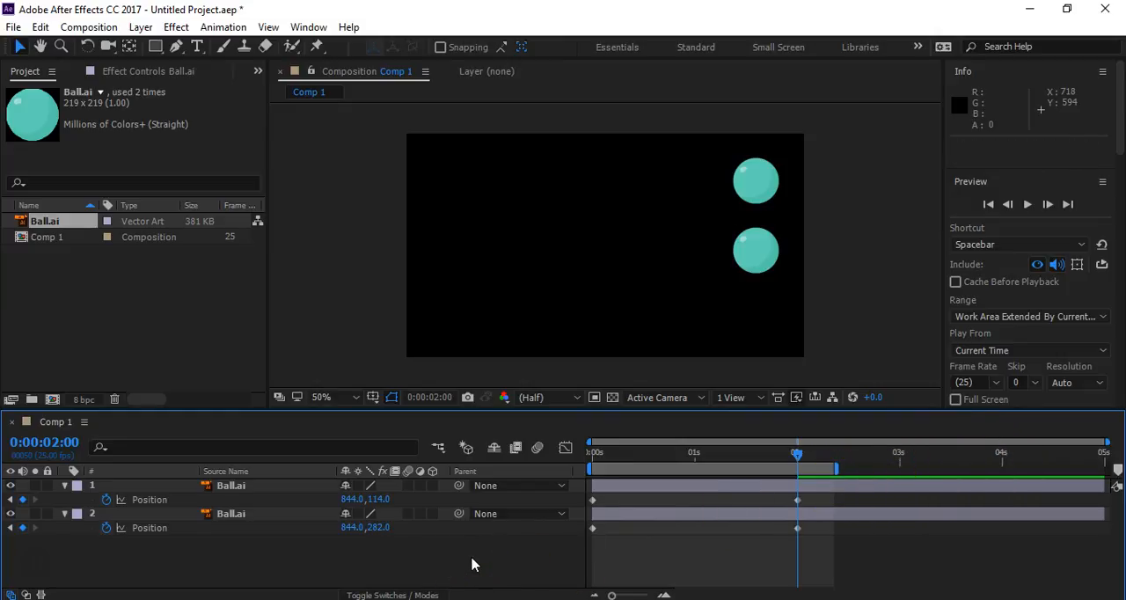
key(space)
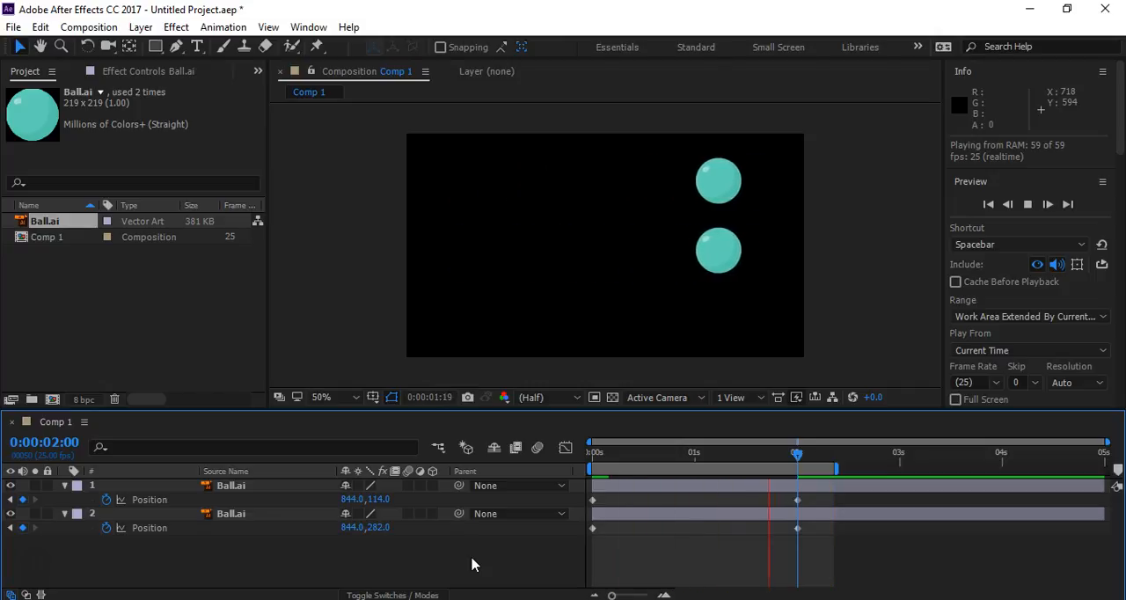
click(198, 511)
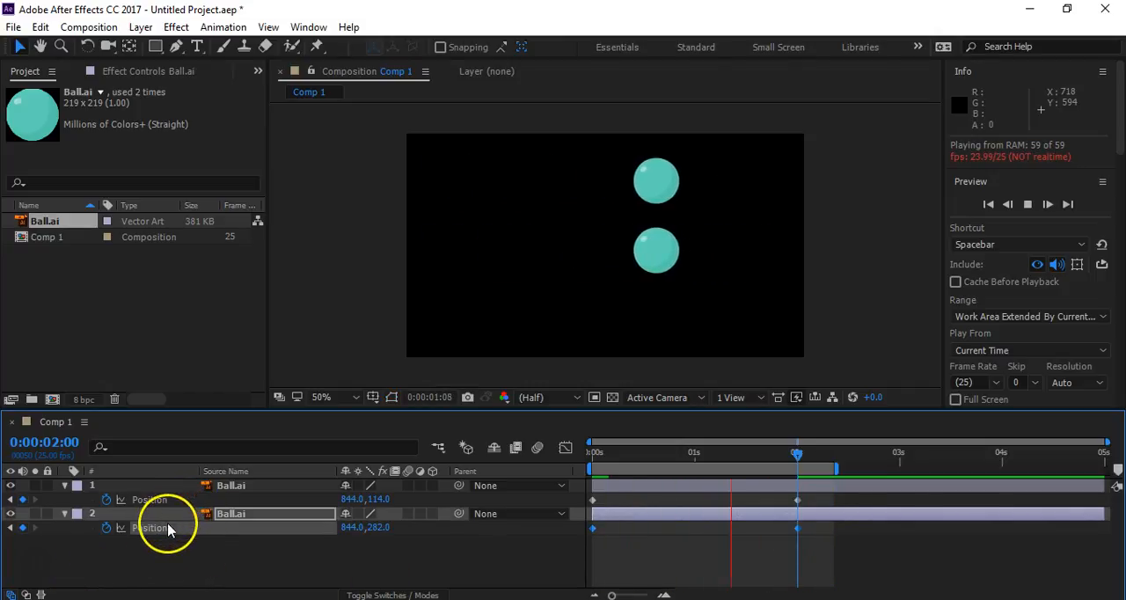
click(419, 565)
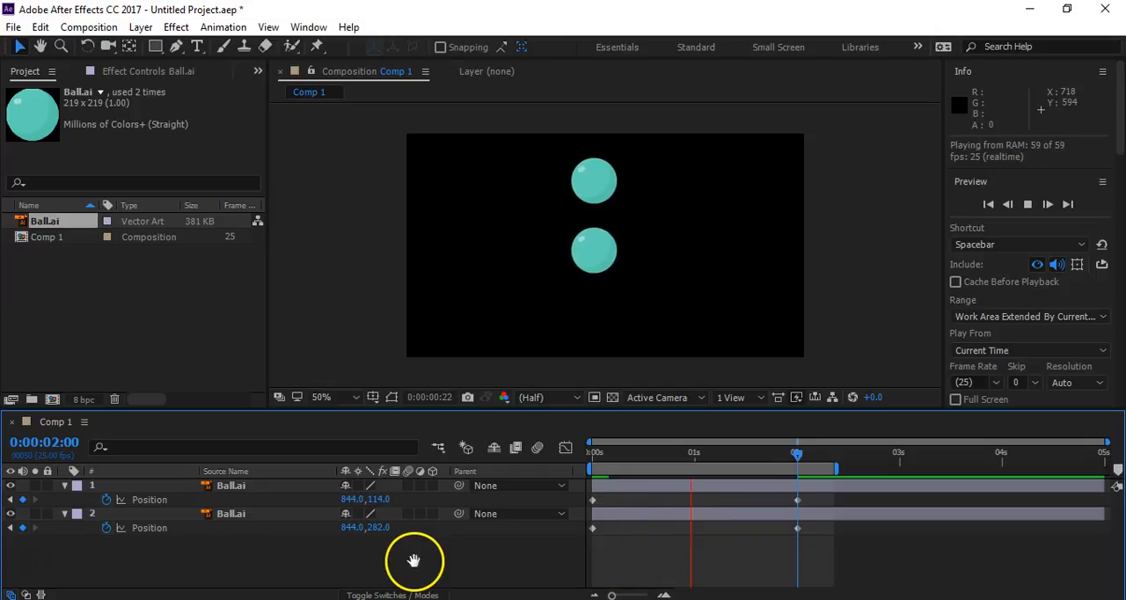
key(space)
- Compare the Position keyframes and motion paths of the two ball layers, individually and together
click(201, 529)
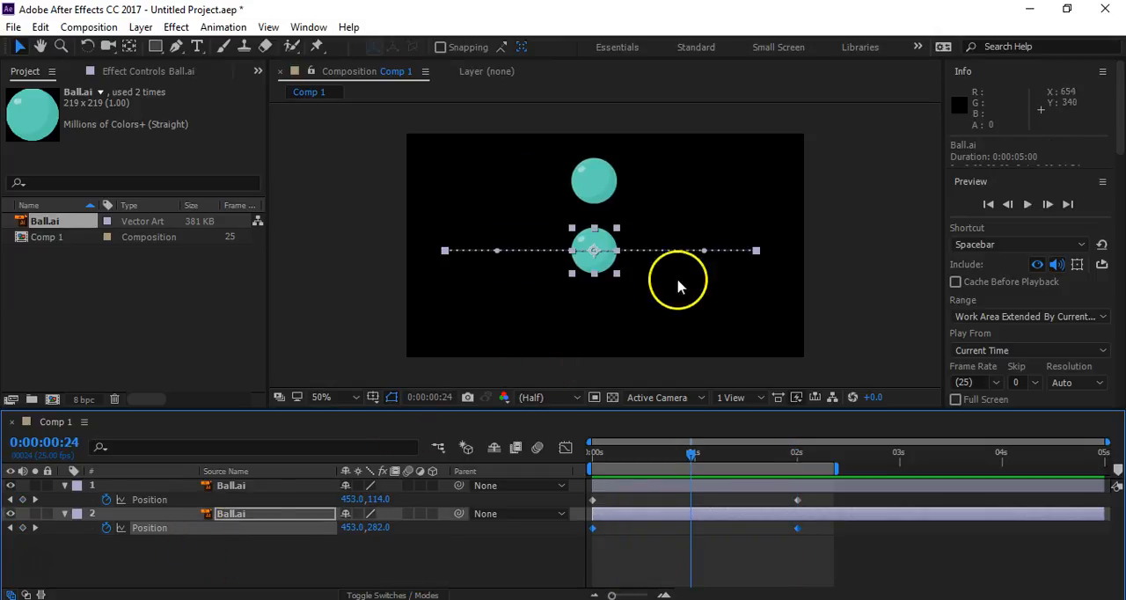
click(156, 498)
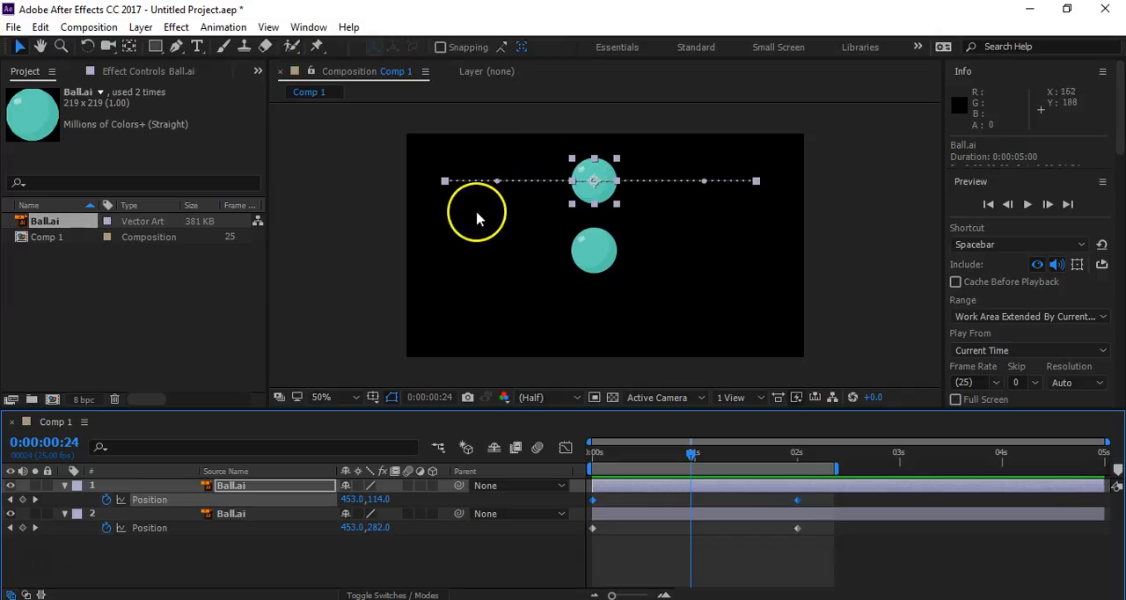
shift+click(163, 530)
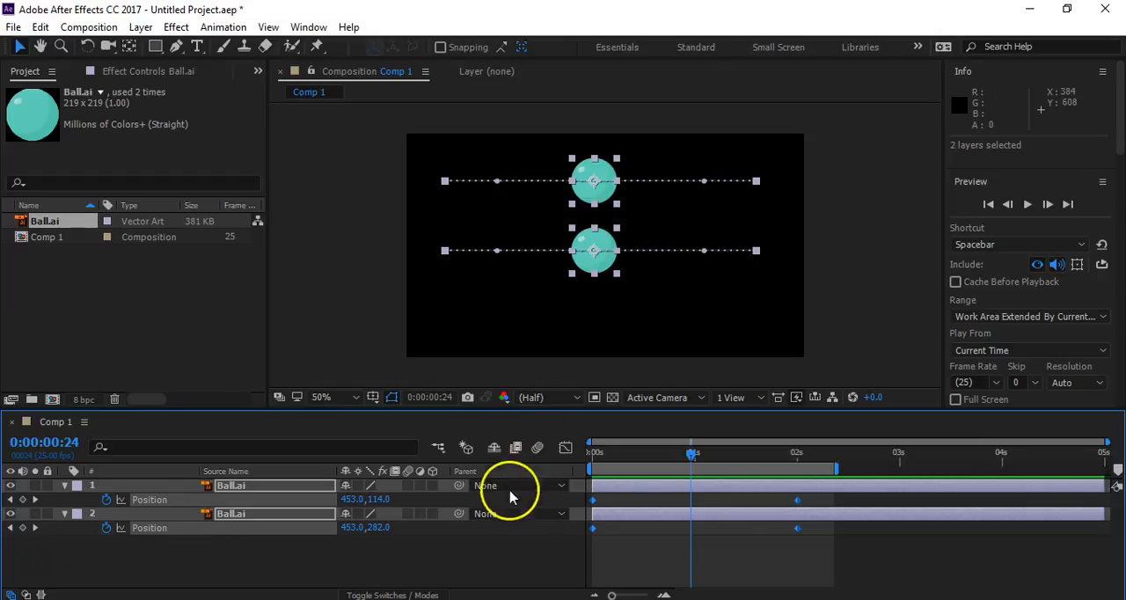
click(516, 555)
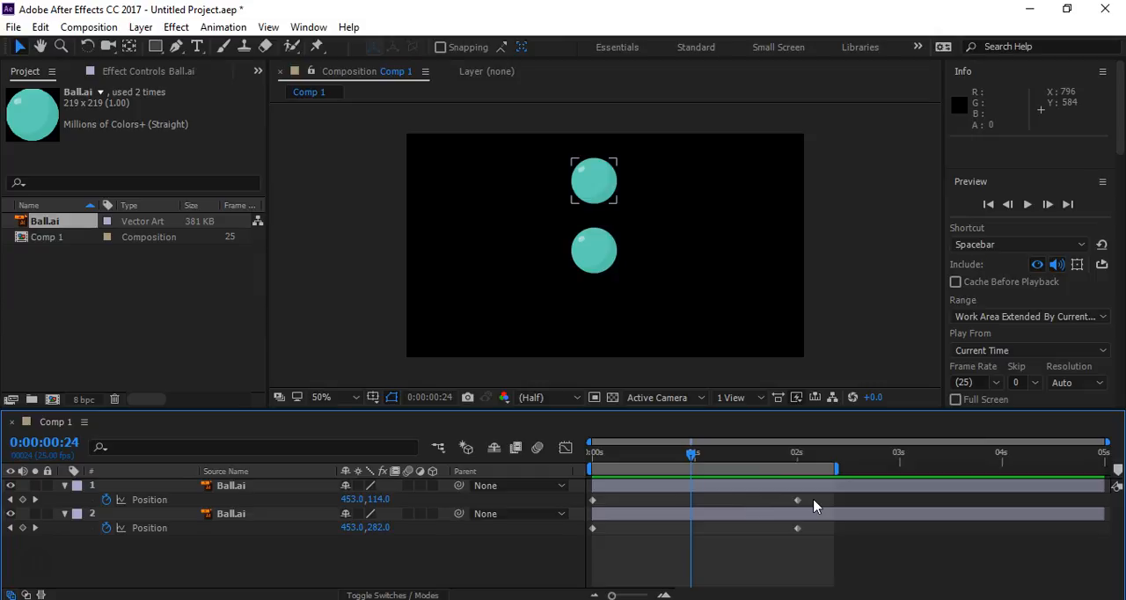
click(267, 526)
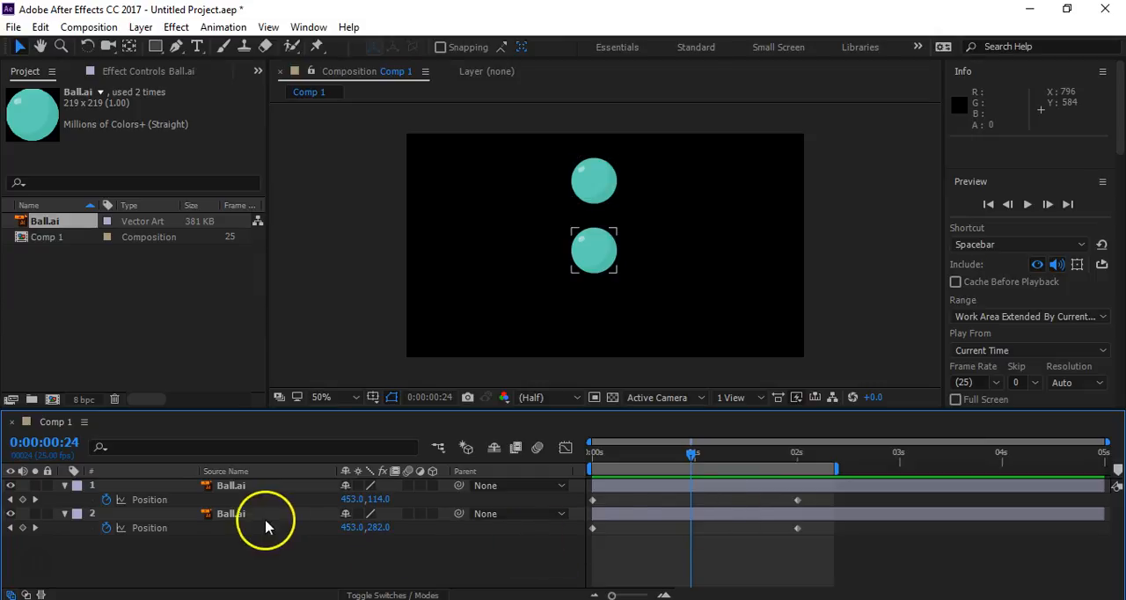
click(243, 519)
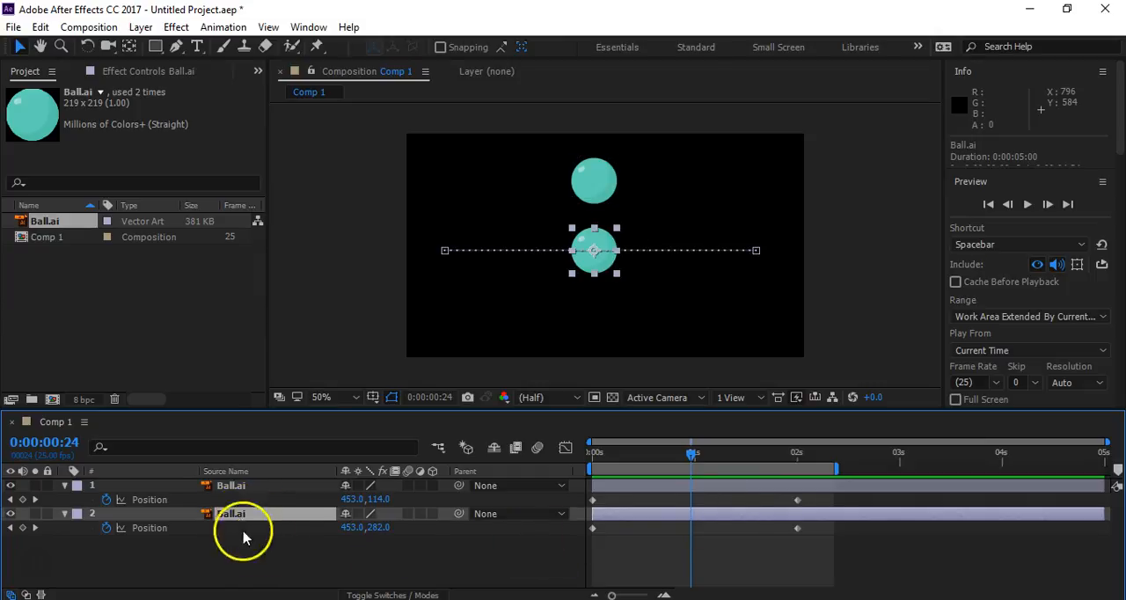
click(613, 540)
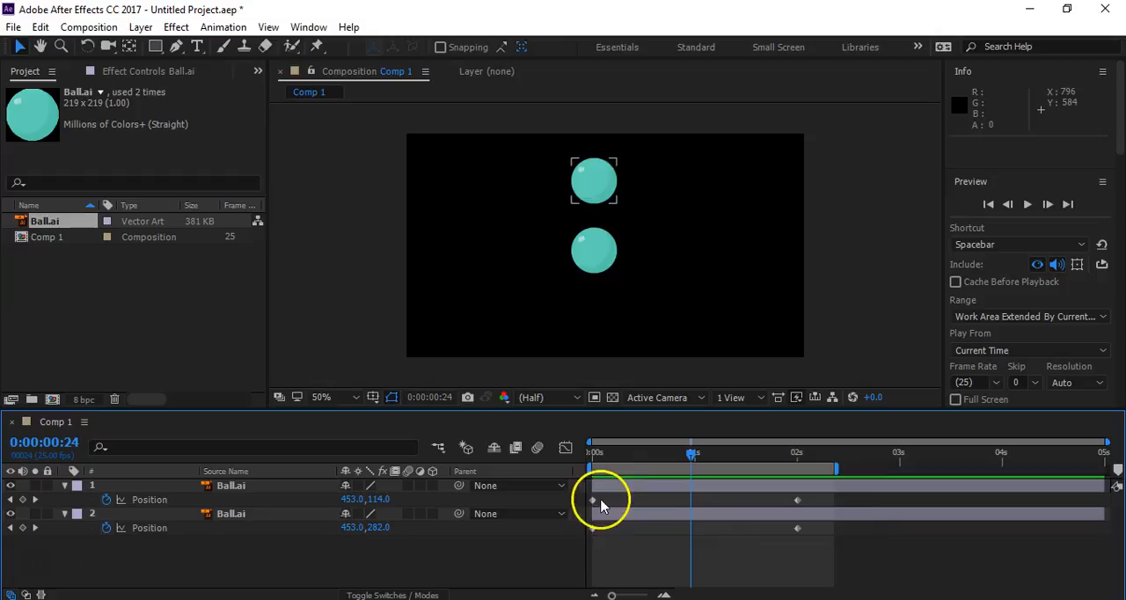
- Return the playhead to 0 seconds and apply Easy Ease Out to the lower ball's first Position keyframe
drag(693, 453, 546, 495)
click(592, 528)
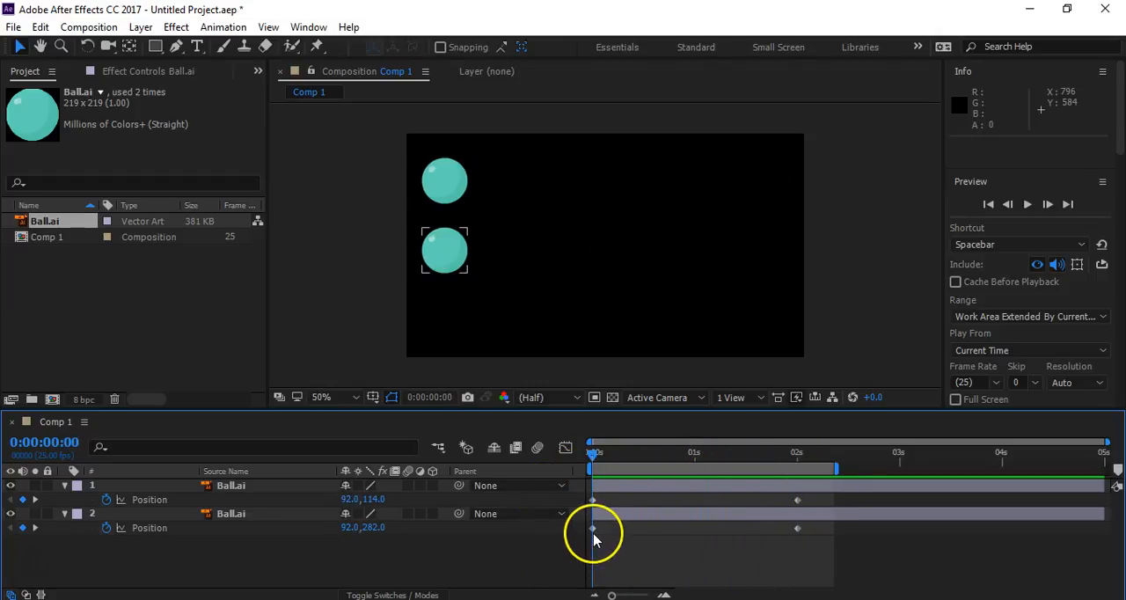
click(592, 529)
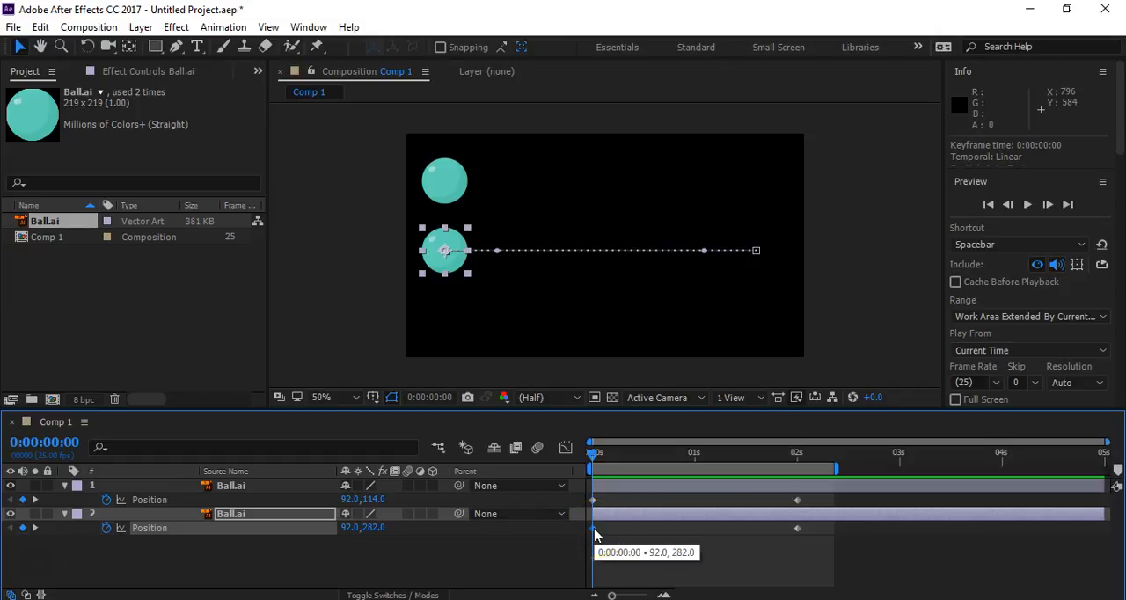
right_click(595, 534)
click(635, 518)
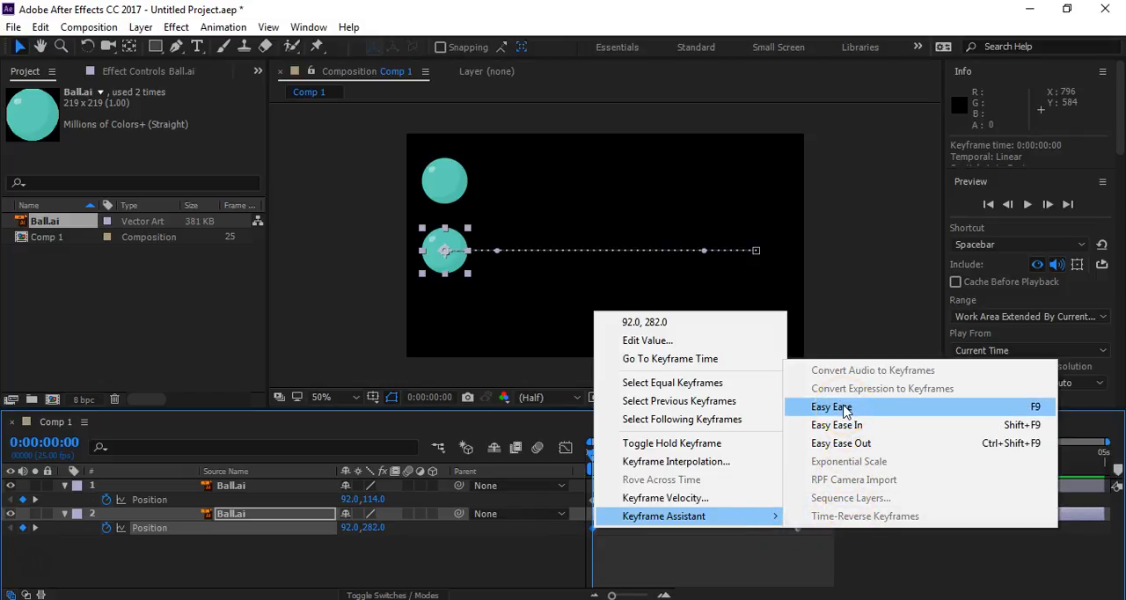
click(847, 442)
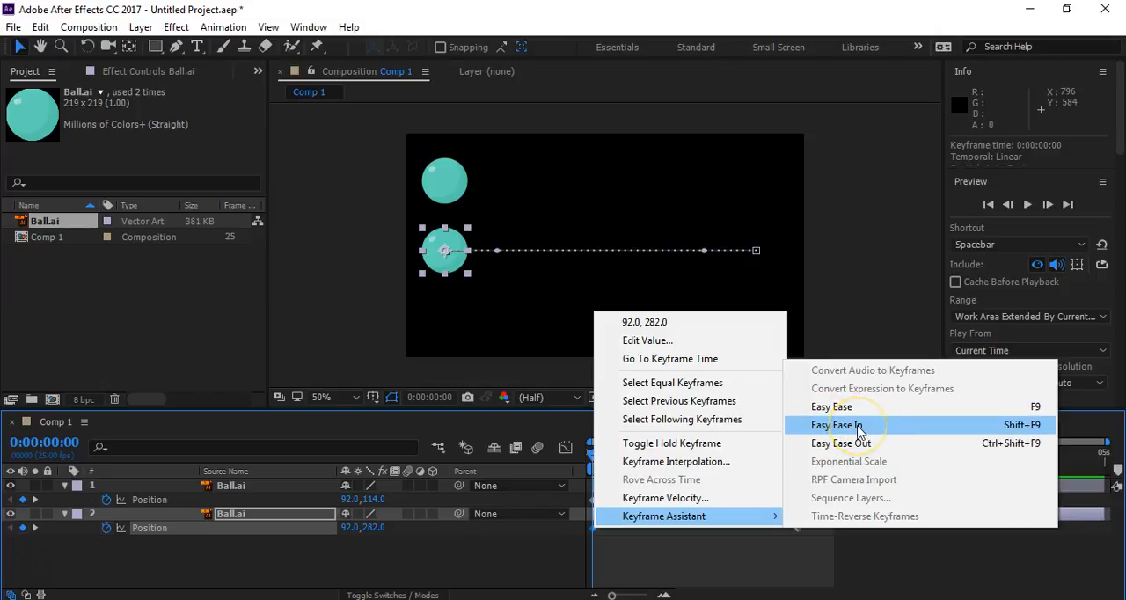
click(860, 444)
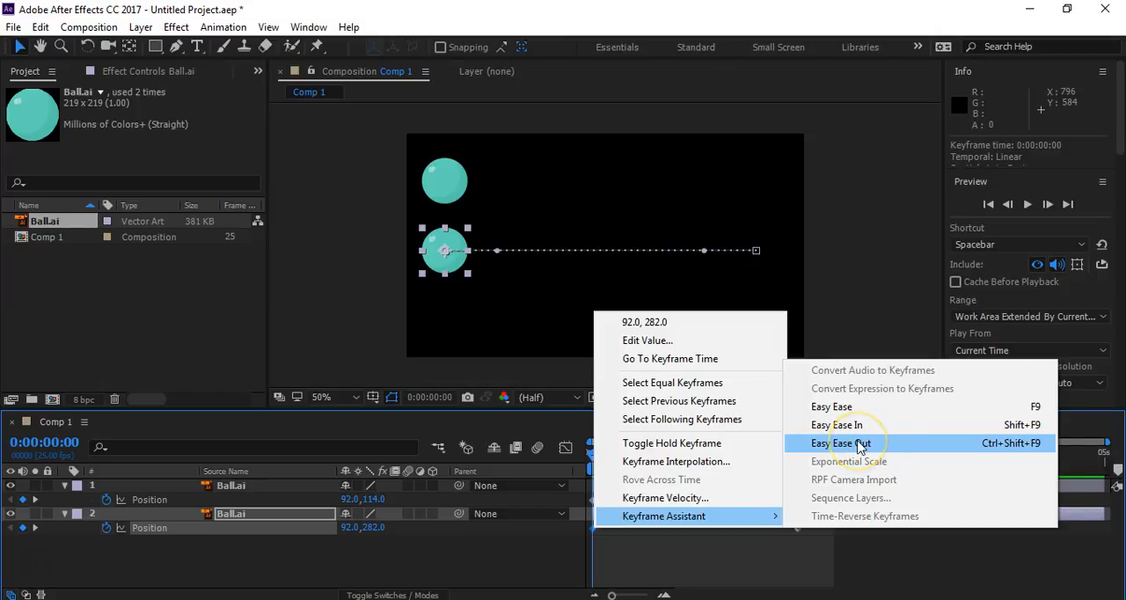
click(860, 444)
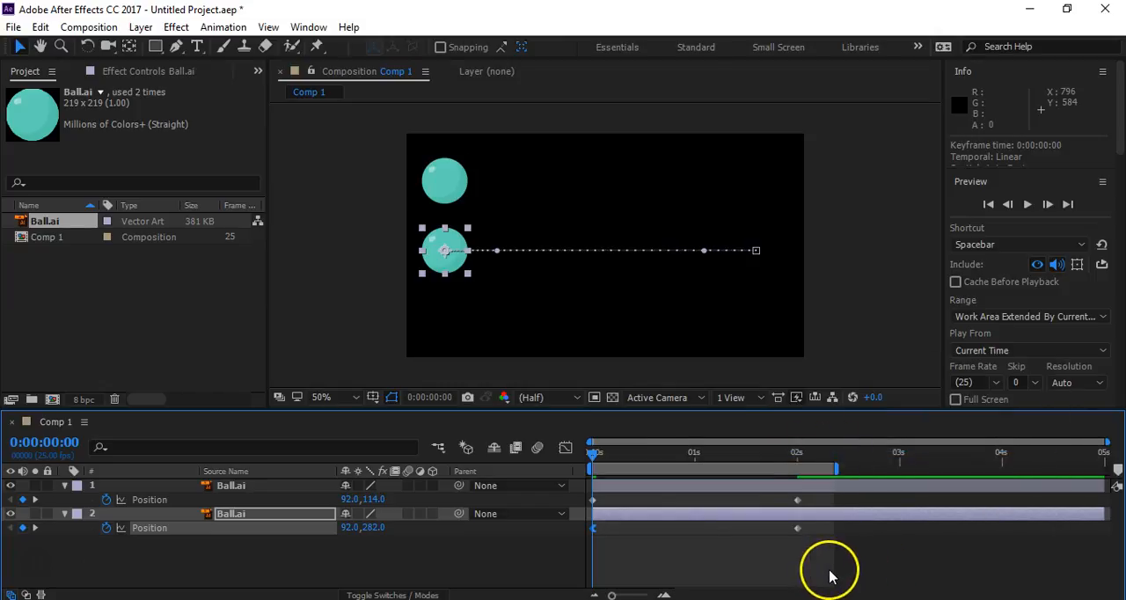
- Undo the easing on the lower ball's first Position keyframe to view its original path spacing up close, and reapply Easy Ease Out
middle_click(445, 288)
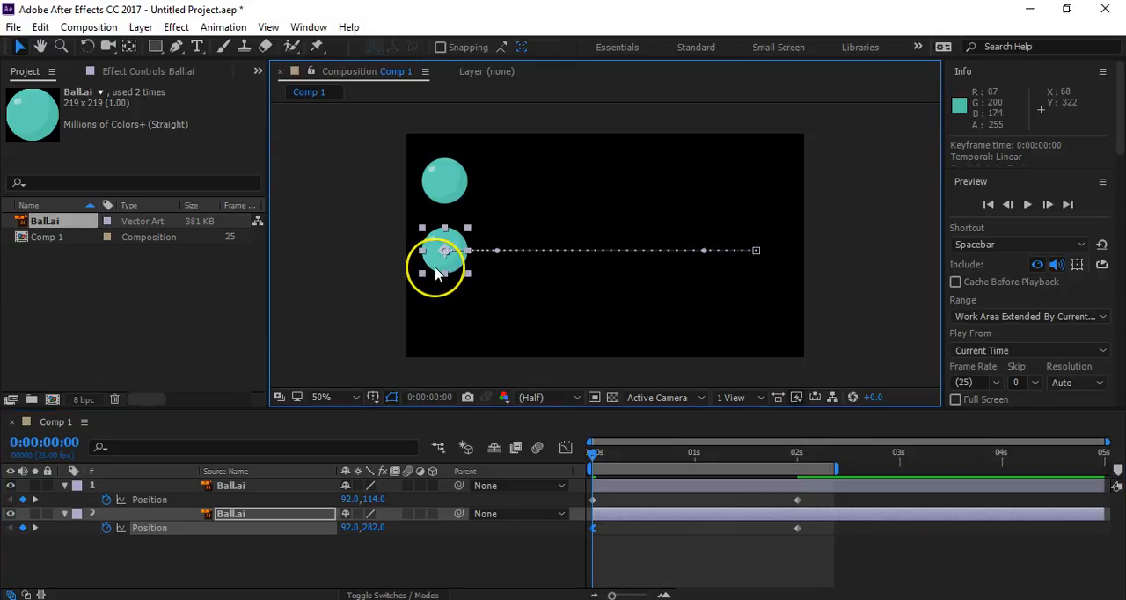
scroll(436, 268, up, 1)
drag(422, 266, 497, 307)
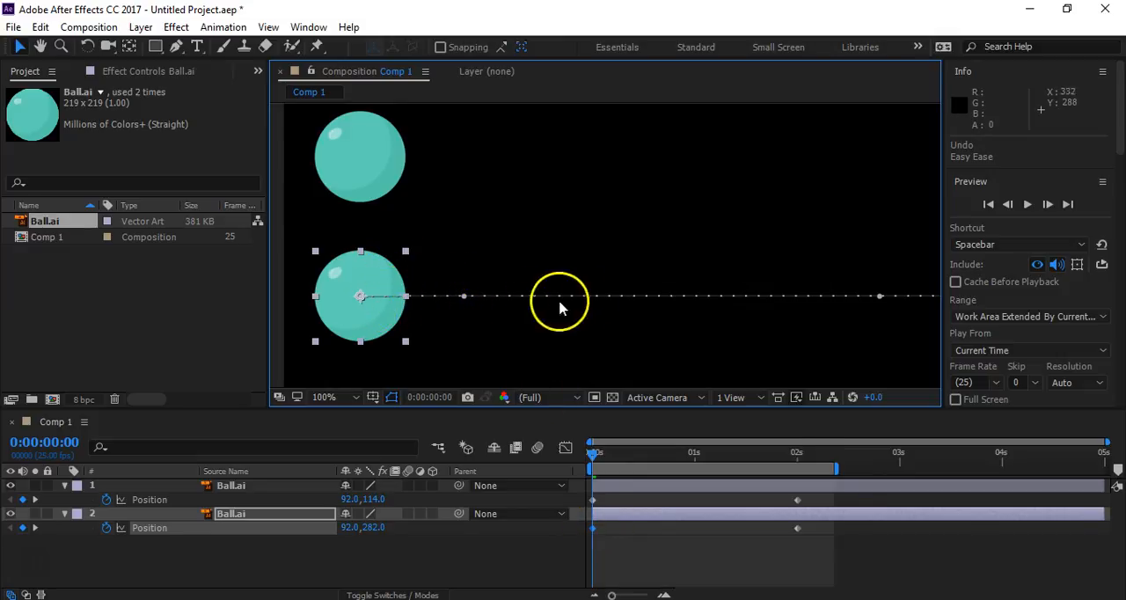
right_click(592, 527)
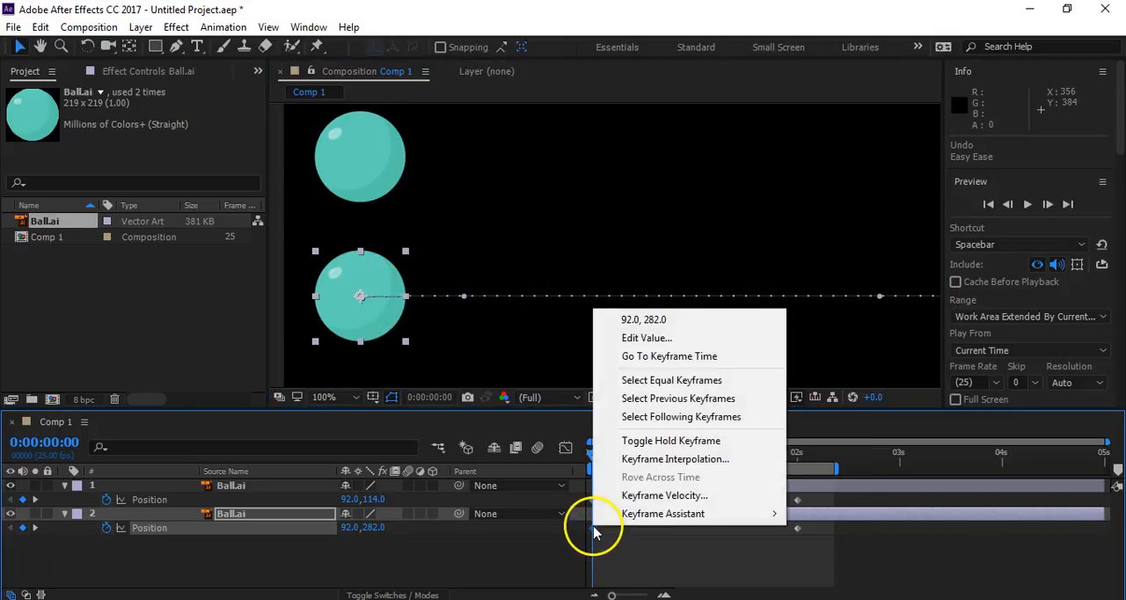
mouse_move(677, 519)
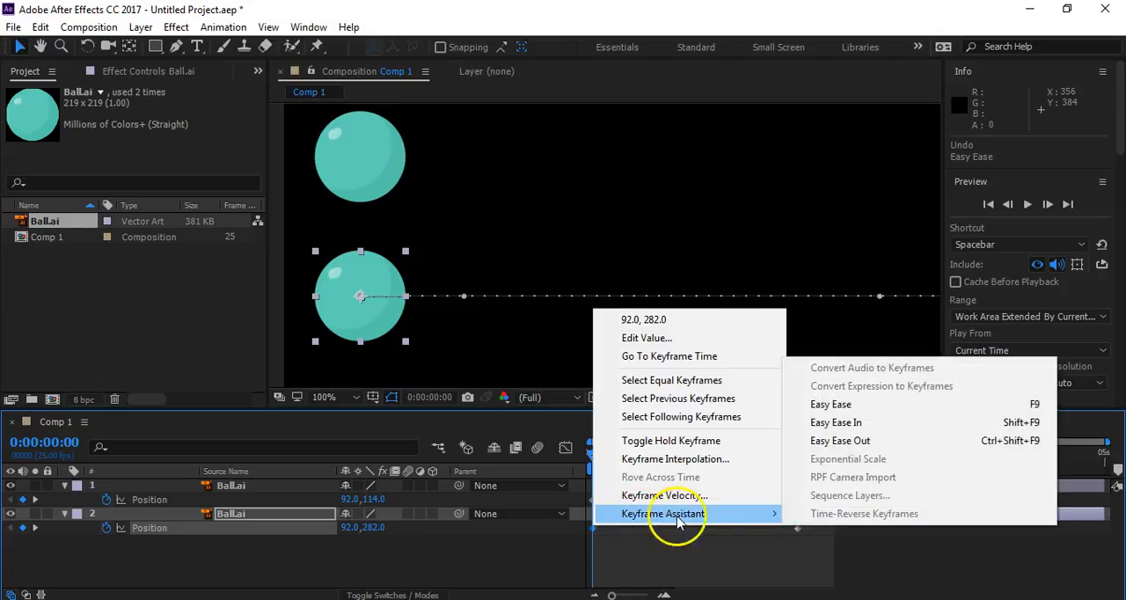
click(844, 440)
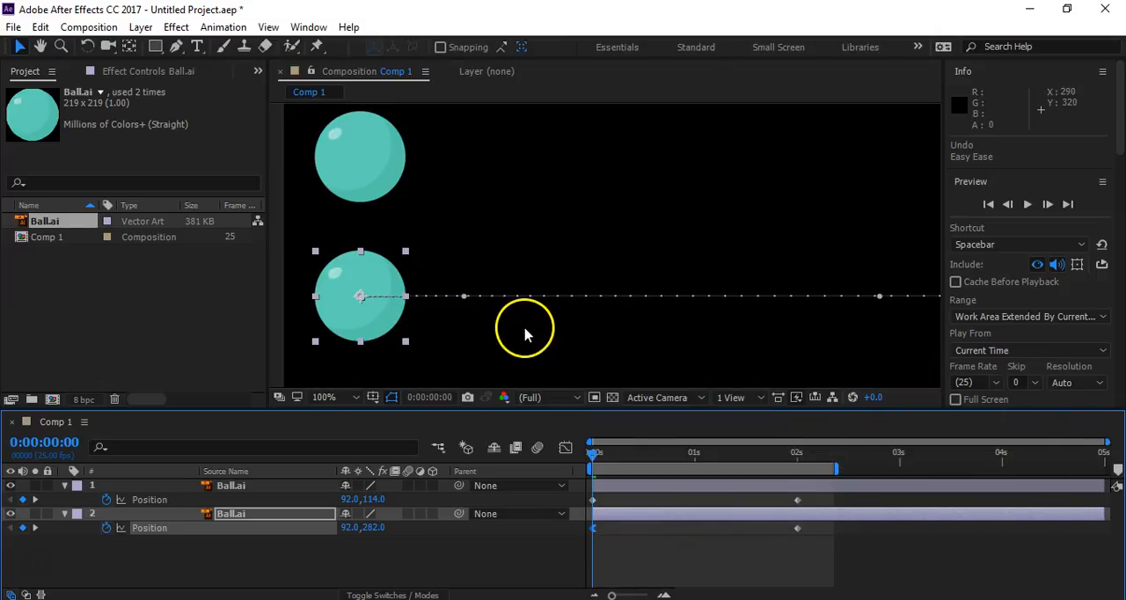
- Examine the dot spacing along the lower ball's eased motion path and compare it with the upper ball's linear path
key(space)
drag(707, 334, 436, 332)
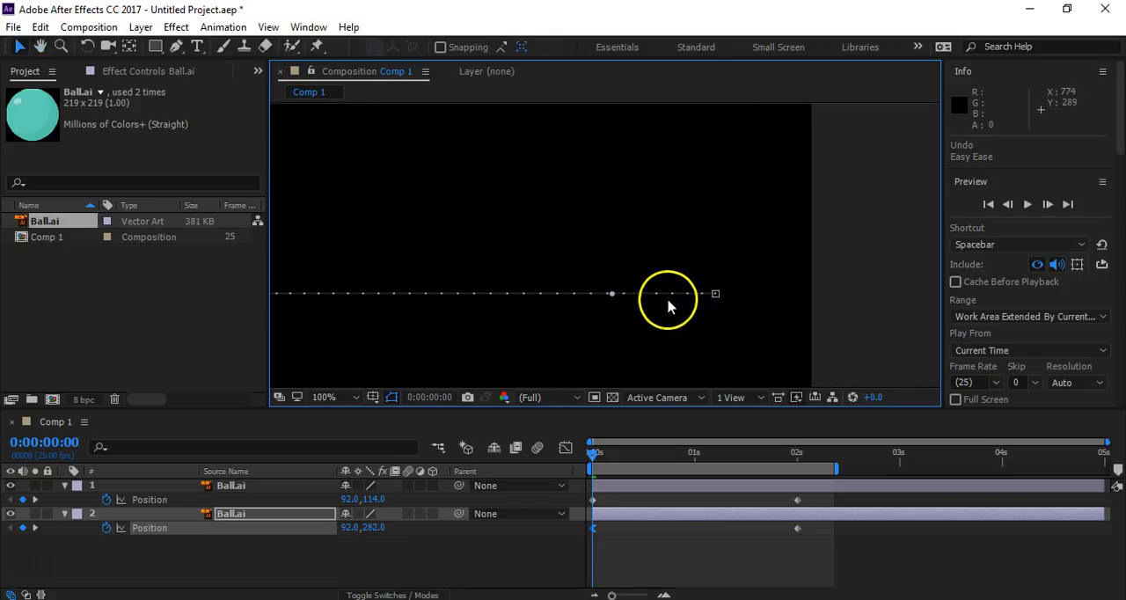
key(space)
drag(327, 322, 754, 312)
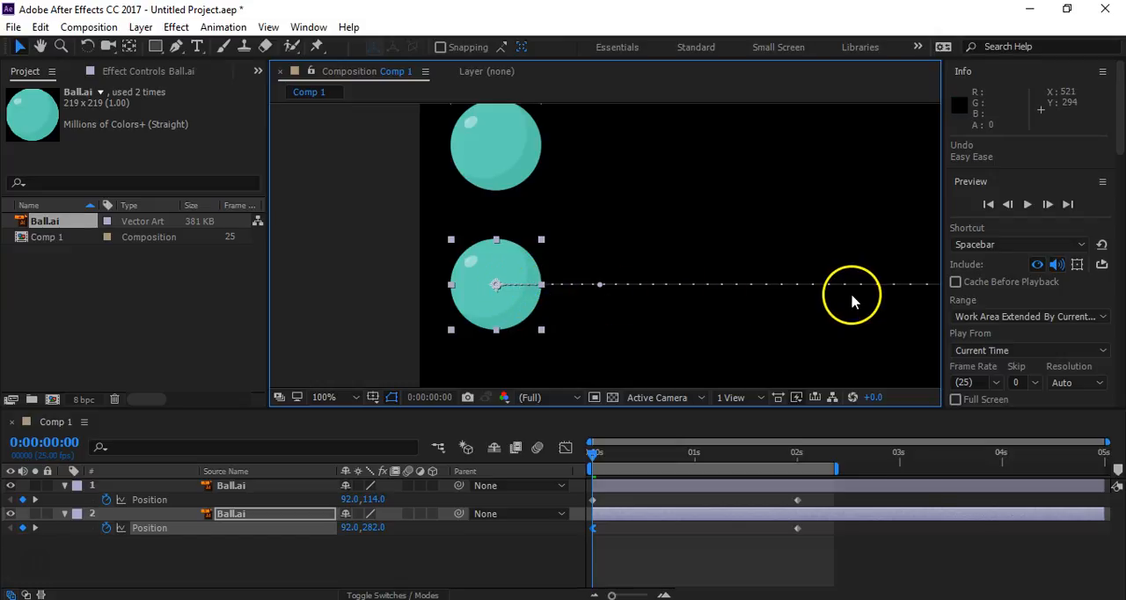
click(490, 169)
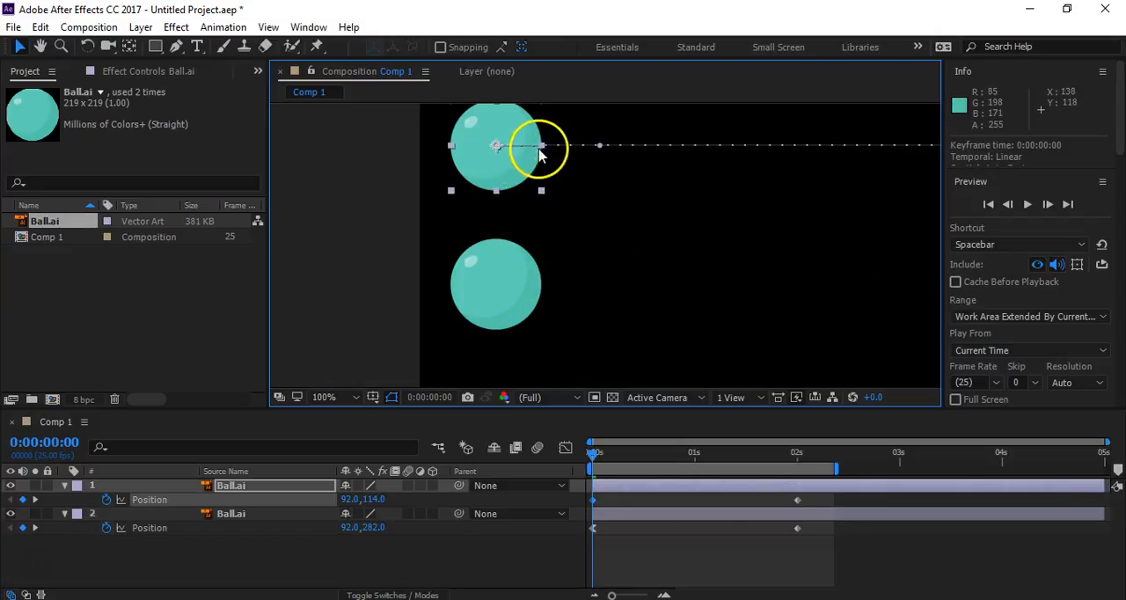
drag(883, 254, 312, 286)
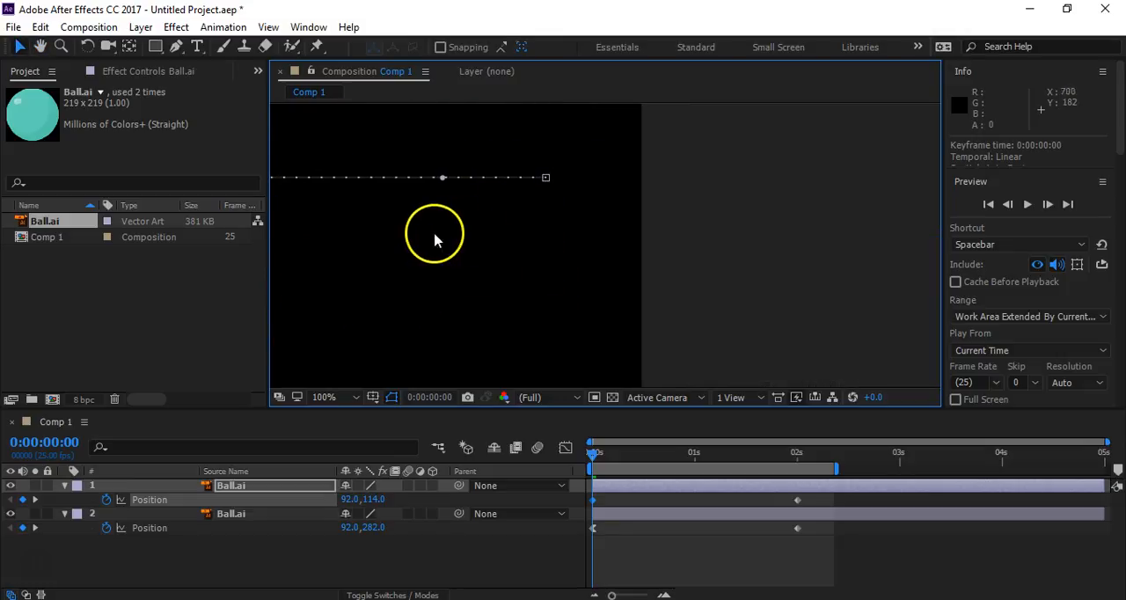
drag(434, 239, 771, 235)
scroll(772, 236, down, 2)
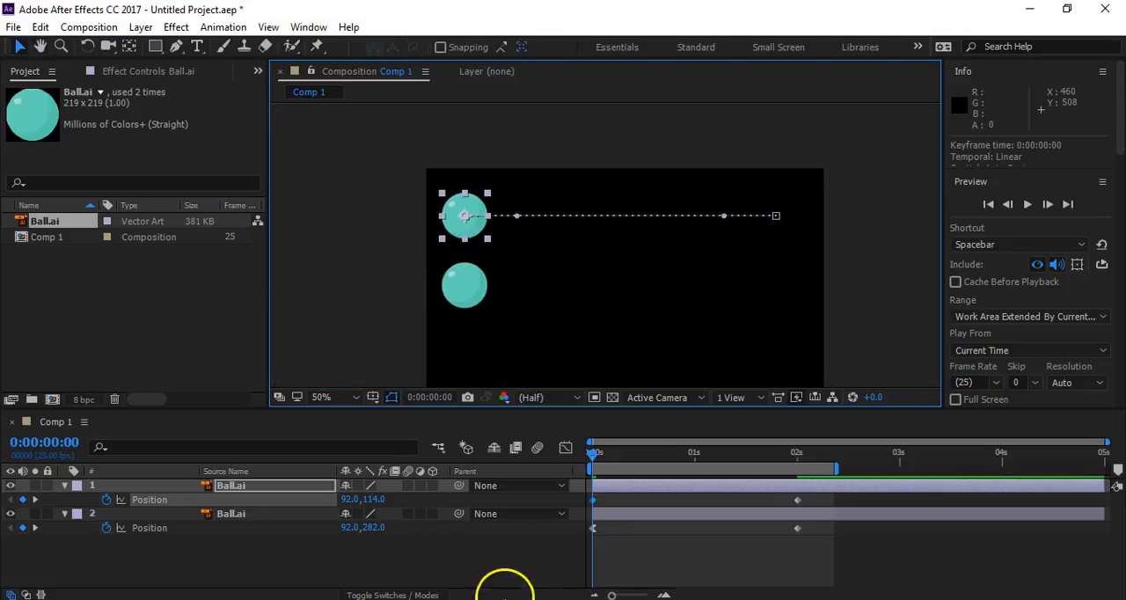
- Clear the layer selection and preview the eased lower ball against the linear upper ball
click(450, 563)
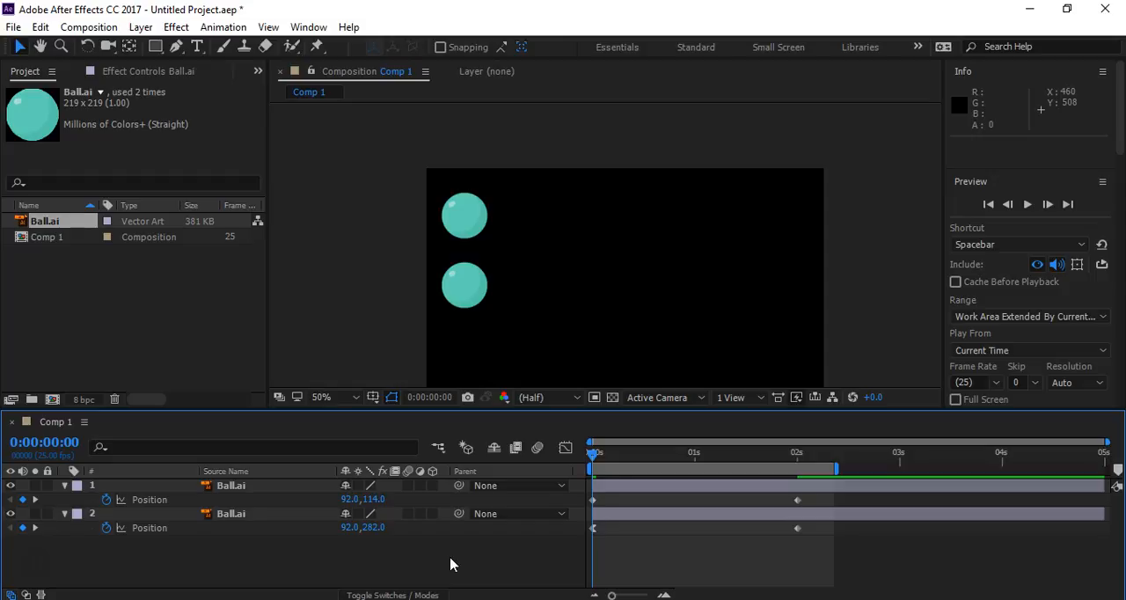
key(space)
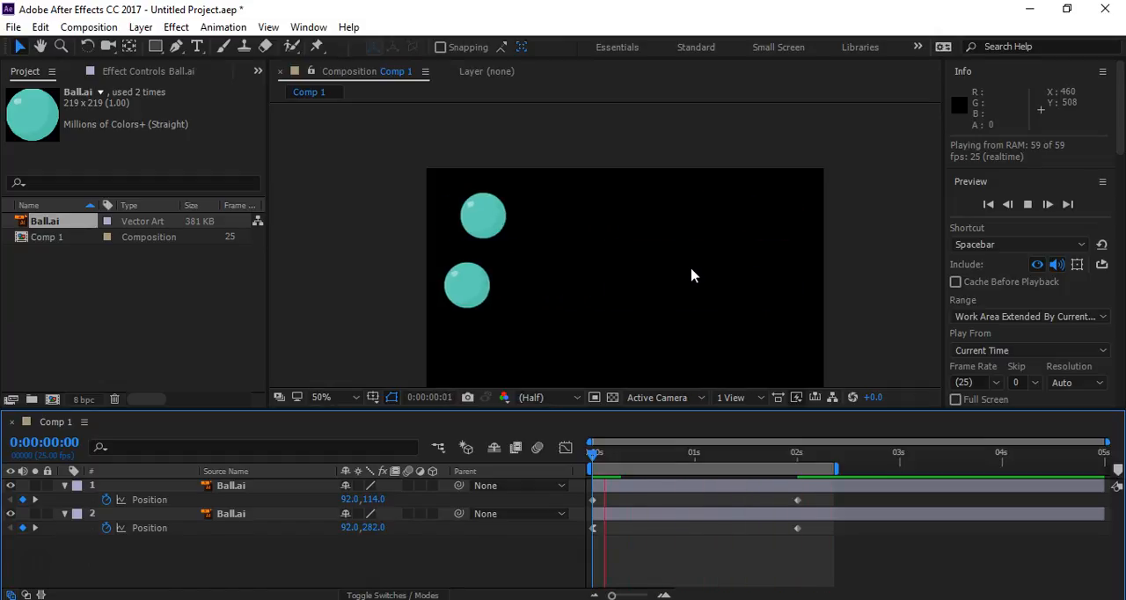
key(space)
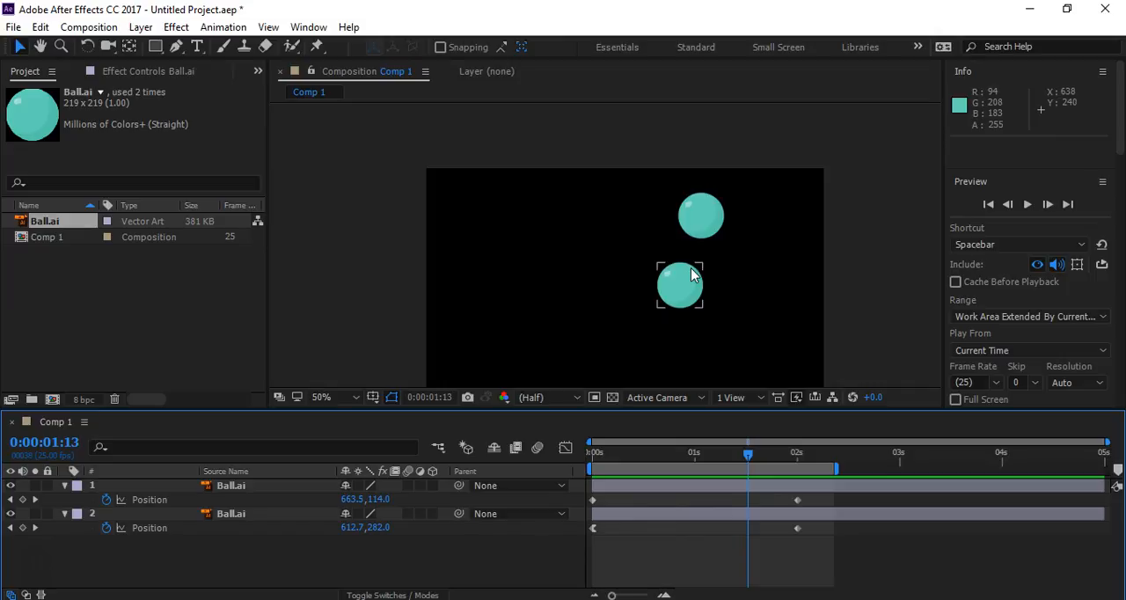
- Apply Easy Ease In to the upper ball's Position keyframe at 2 seconds
click(699, 204)
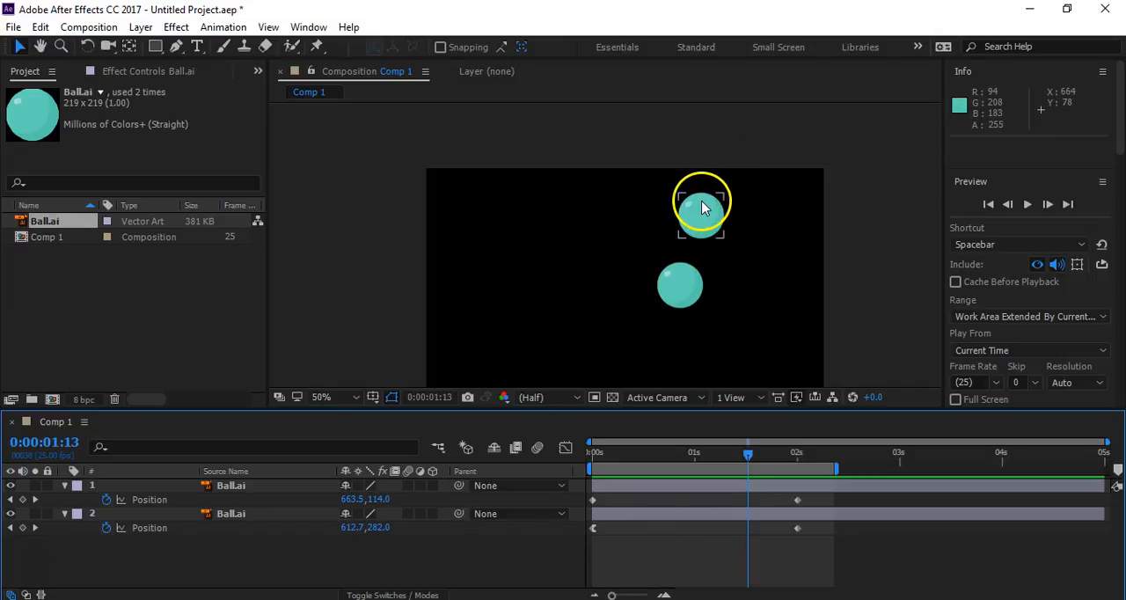
click(798, 500)
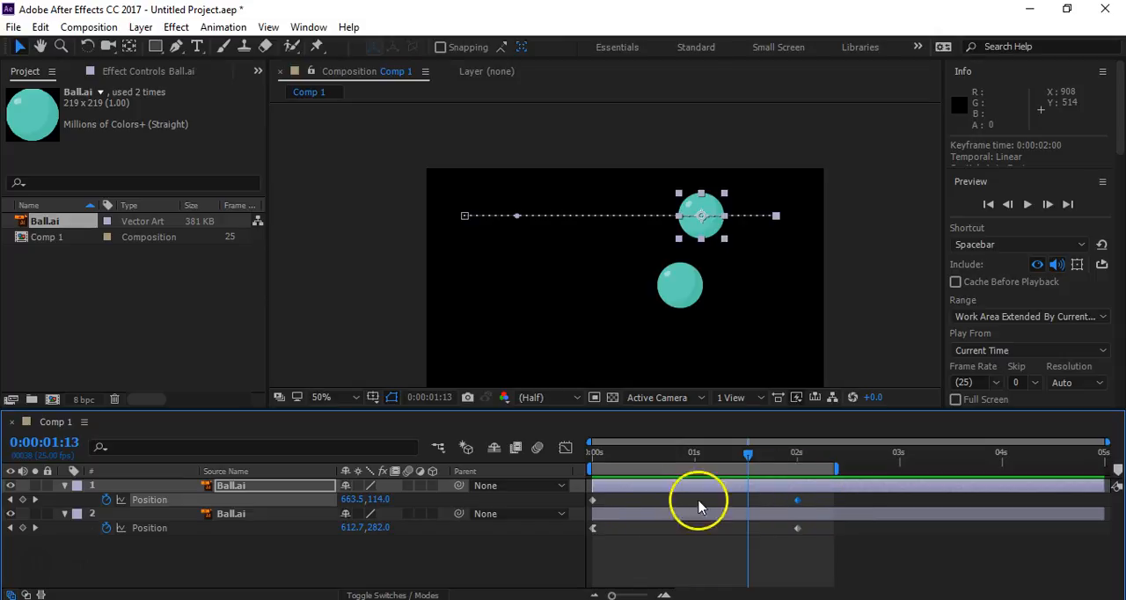
right_click(798, 501)
mouse_move(802, 488)
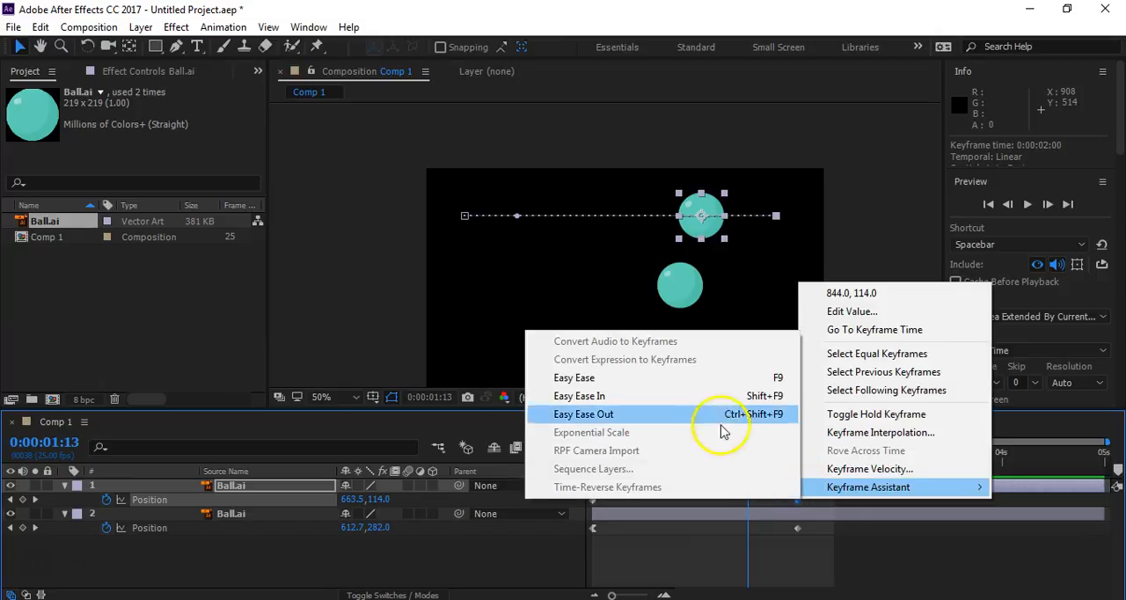
click(681, 397)
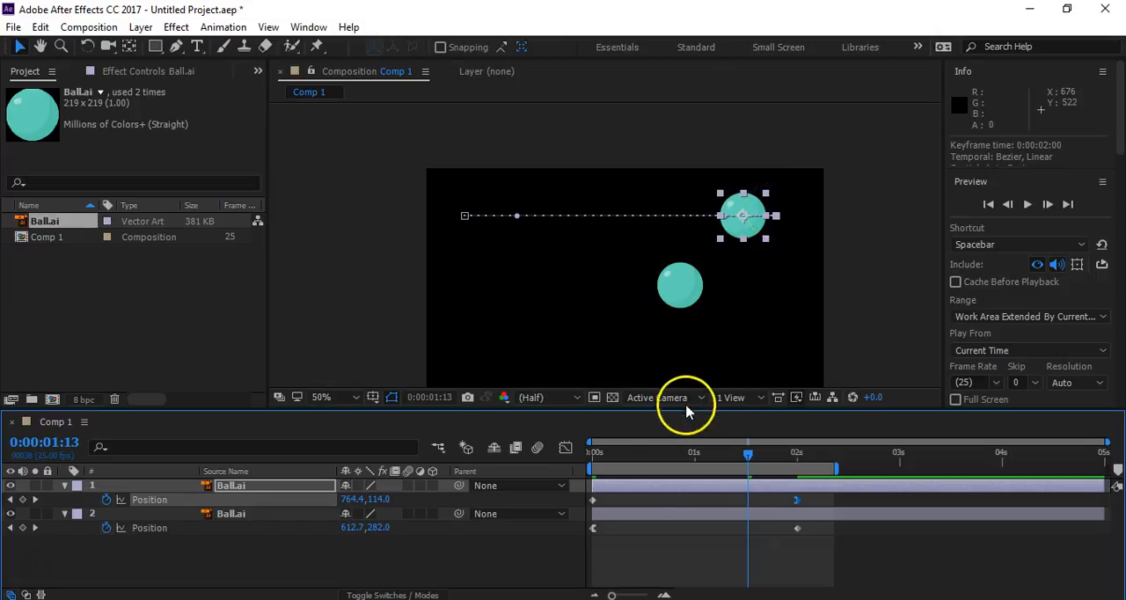
- Return the playhead to 0 seconds, clear the selection and preview the upper ball's ease-in against the lower ball's ease-out
drag(629, 454, 592, 454)
click(513, 548)
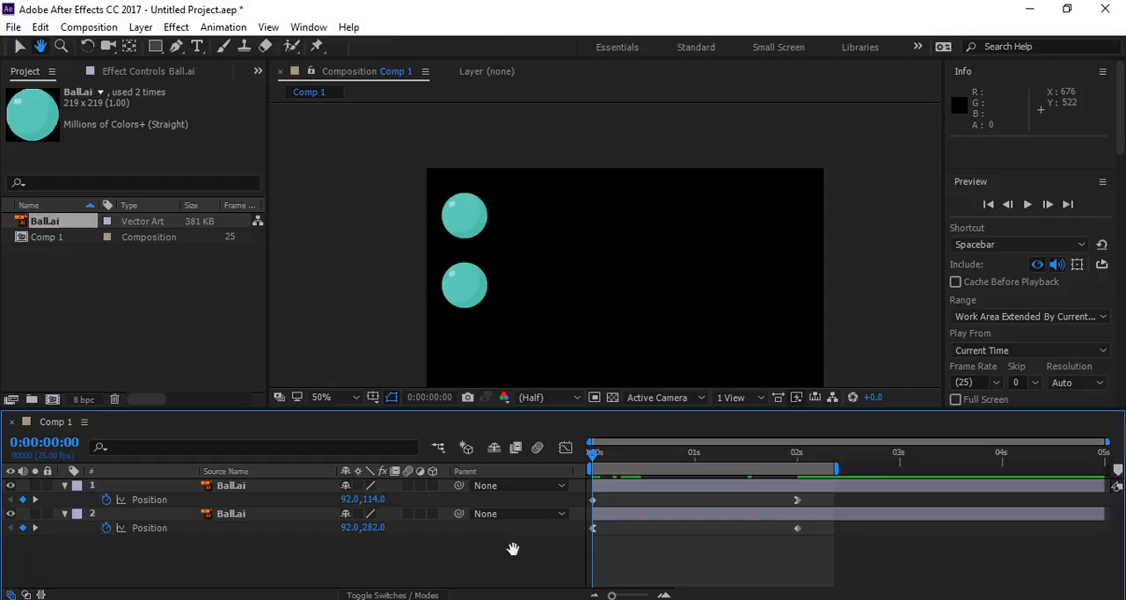
key(space)
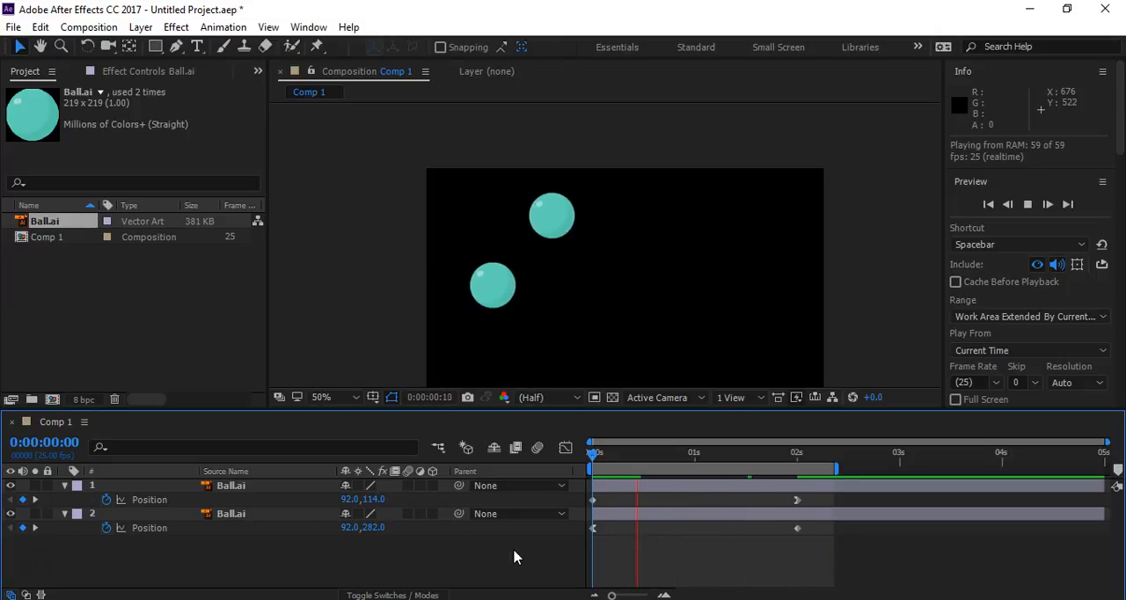
key(space)
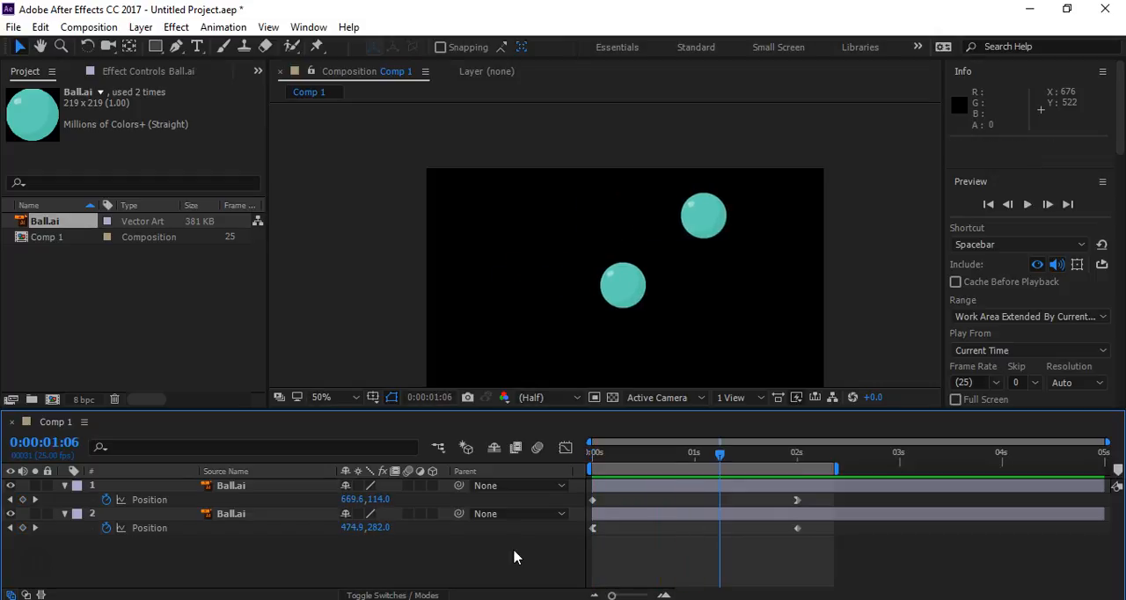
- Convert the upper ball's Position keyframe at 2 seconds back to linear and clear the selection
click(790, 493)
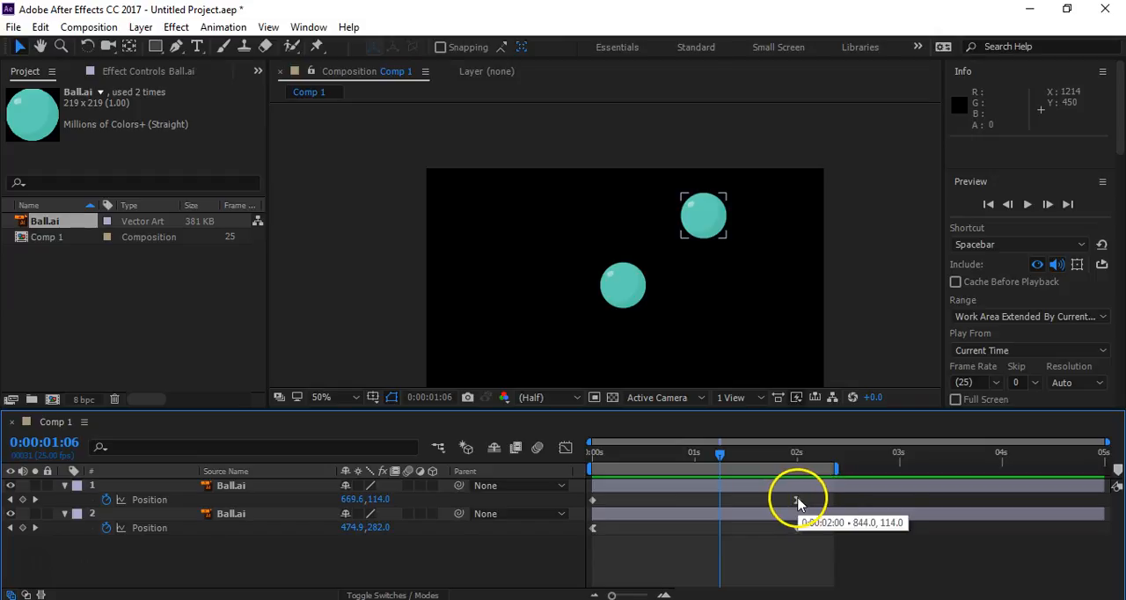
ctrl+click(797, 502)
ctrl+click(797, 501)
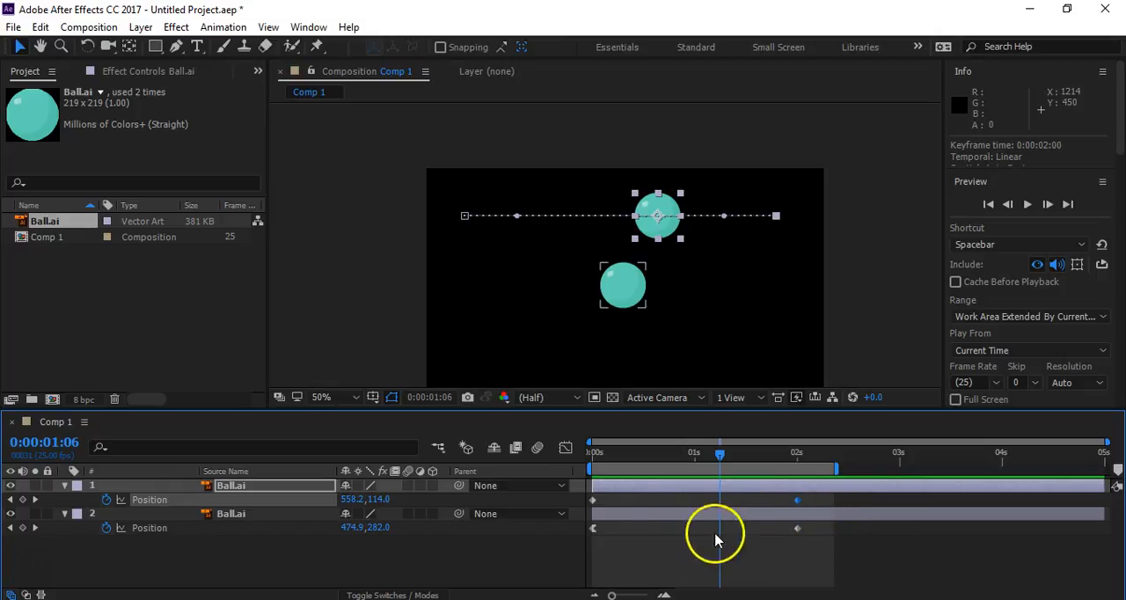
click(563, 561)
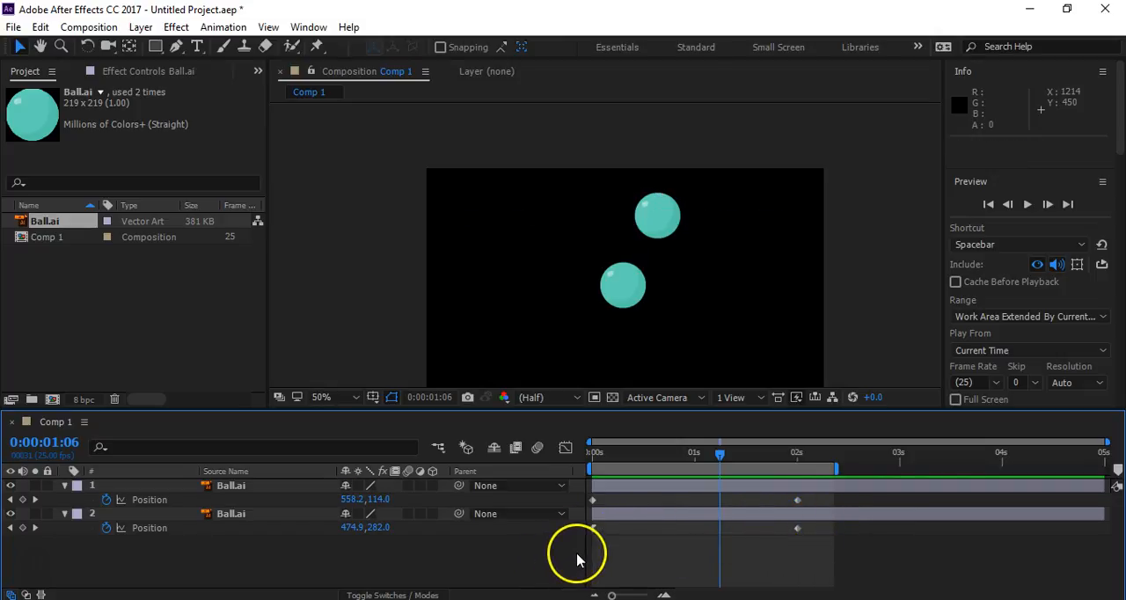
- Duplicate the lower ball's layer and select all Position keyframes of the copy at the bottom of the layer stack
click(254, 516)
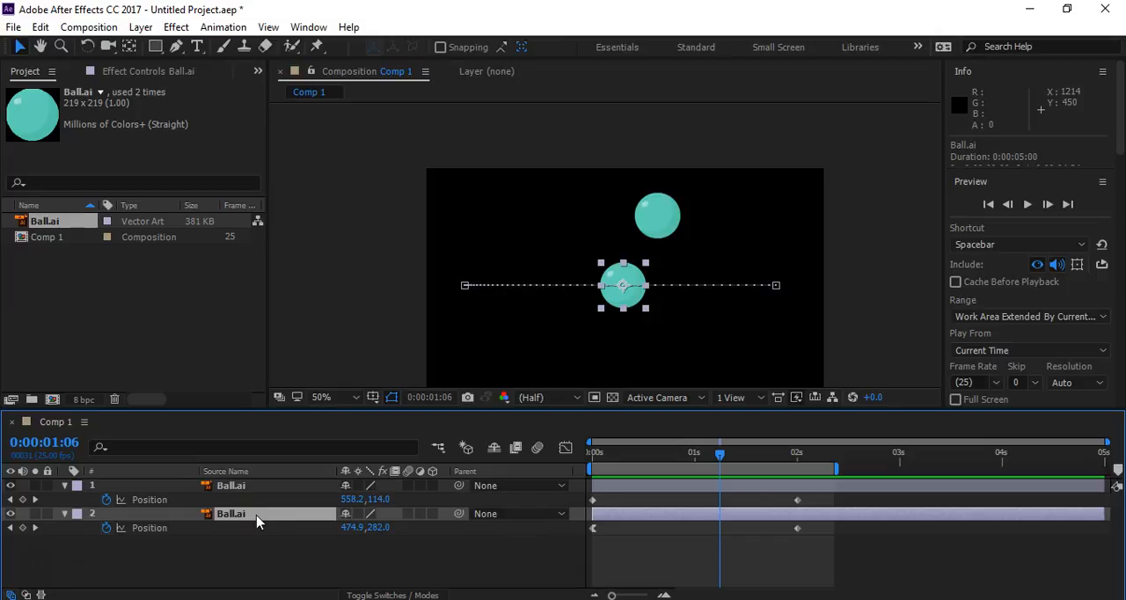
key(super)
key(super)
key(ctrl+d)
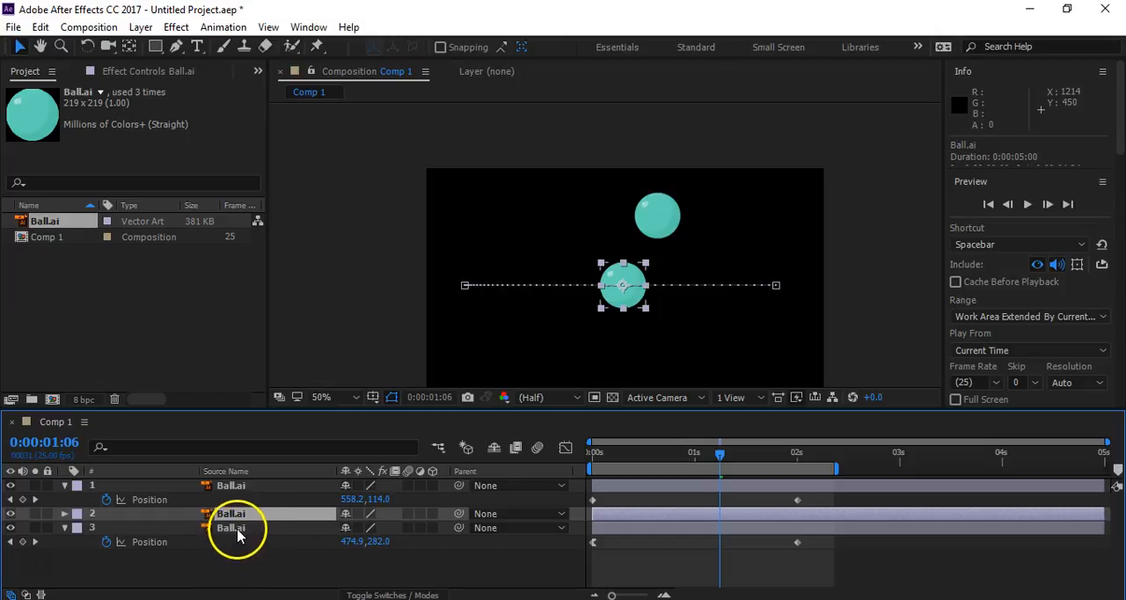
click(238, 530)
click(151, 541)
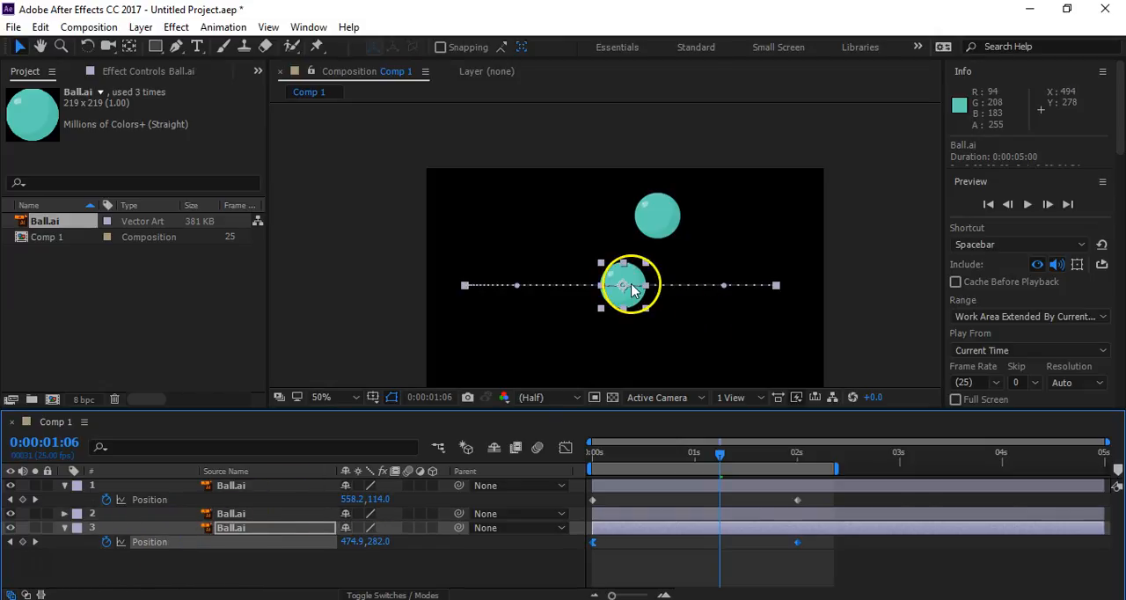
- Move the bottom layer's whole motion path straight down to Y 430 and clear the selection
drag(626, 291, 621, 304)
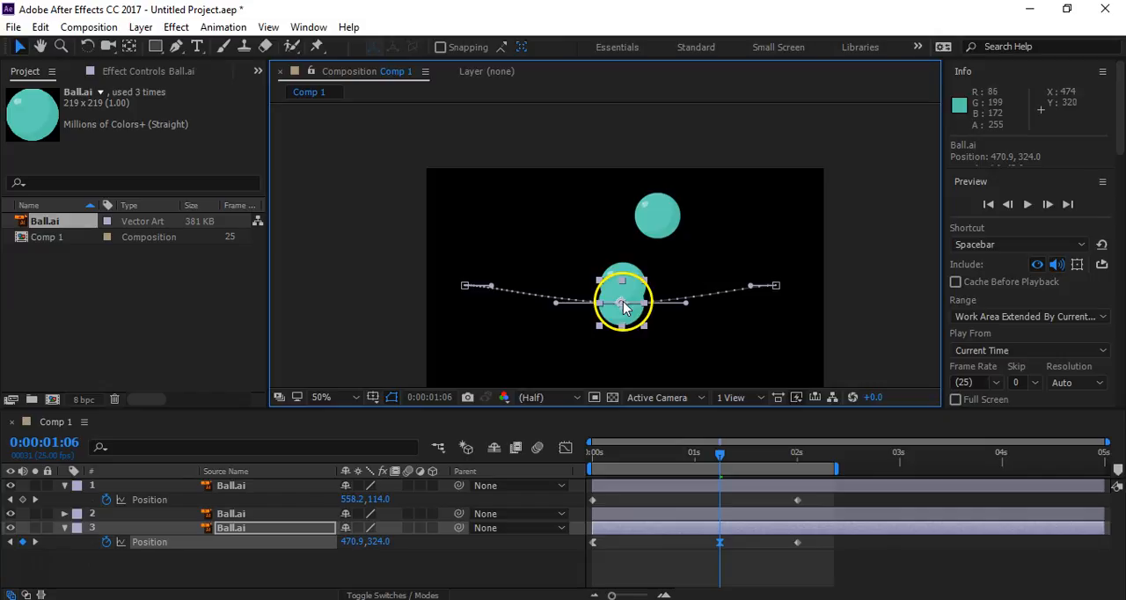
key(ctrl+z)
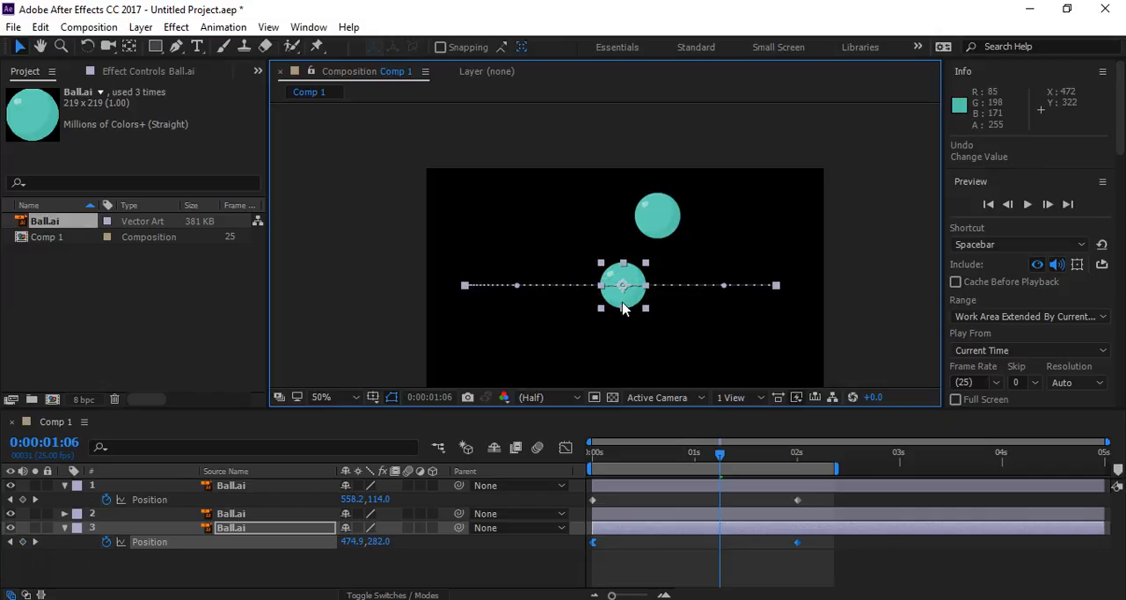
drag(464, 286, 459, 346)
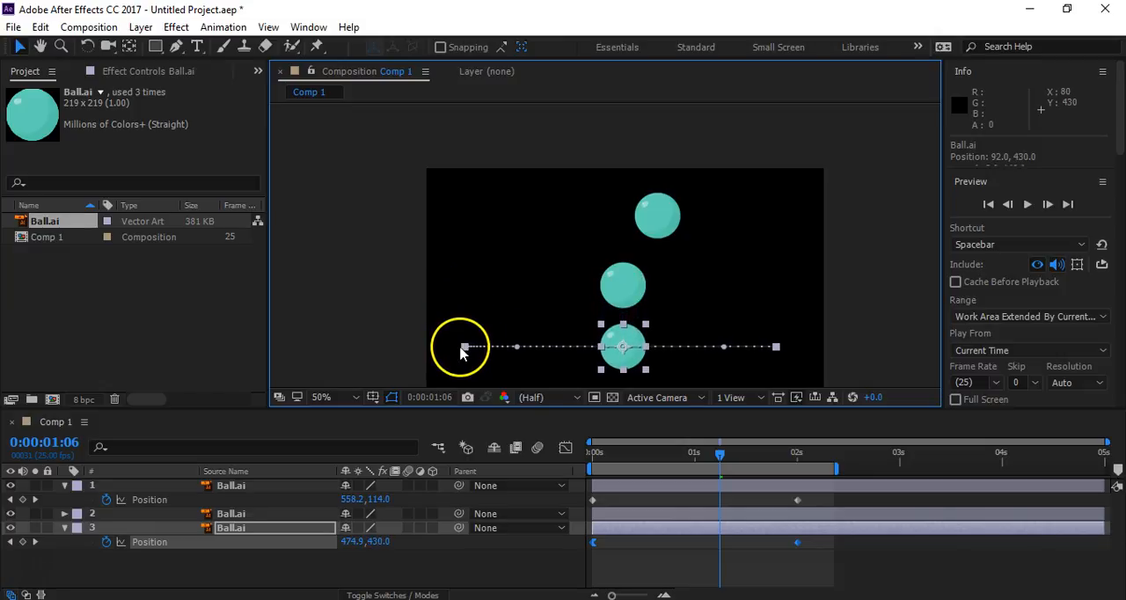
click(538, 573)
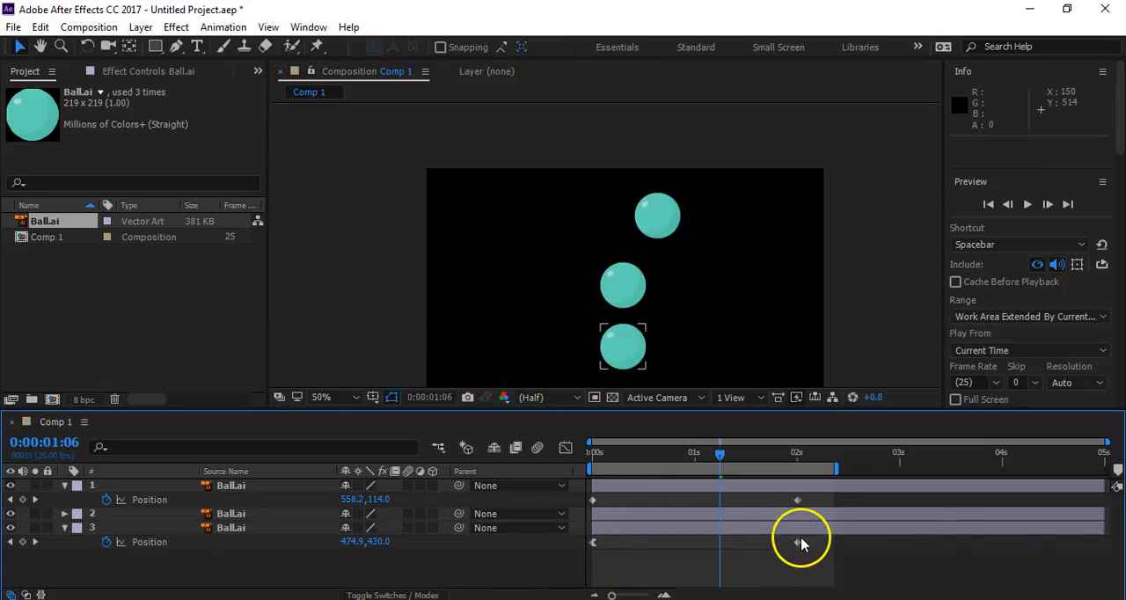
- Apply Easy Ease In to the third ball's Position keyframe at 2 seconds
click(799, 542)
right_click(801, 542)
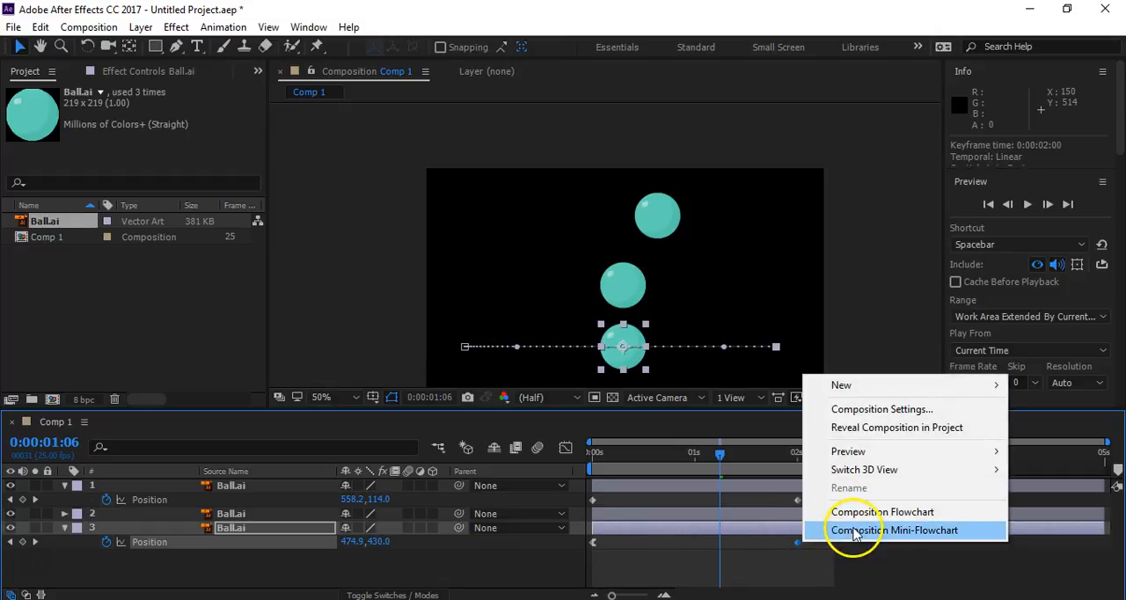
right_click(797, 543)
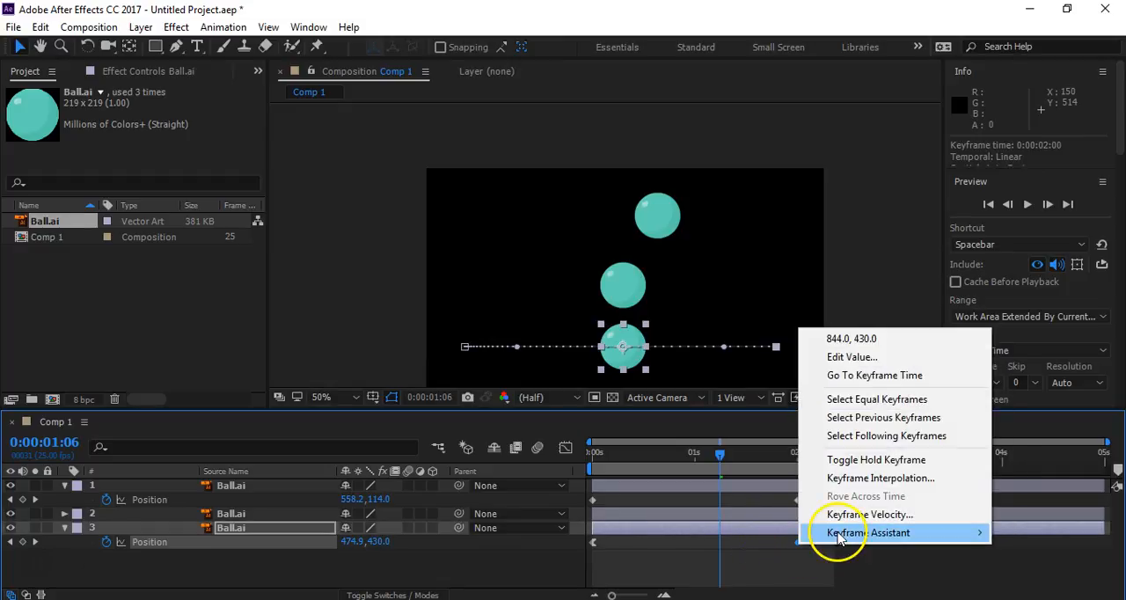
mouse_move(814, 533)
click(630, 442)
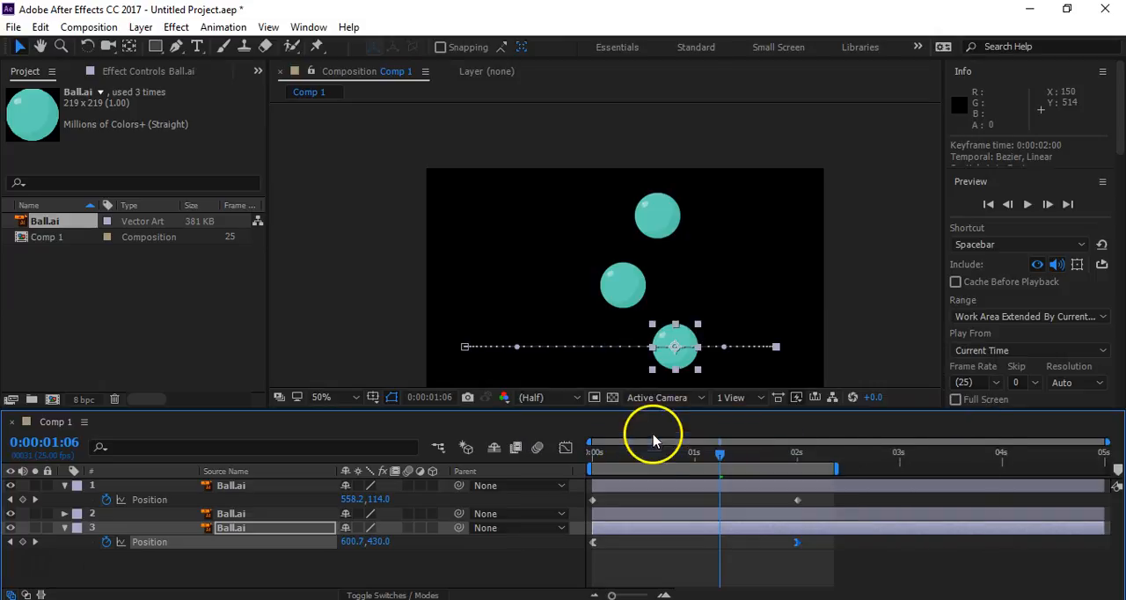
- Select all three ball layers and reveal their modified Position and Scale properties
drag(284, 577, 216, 445)
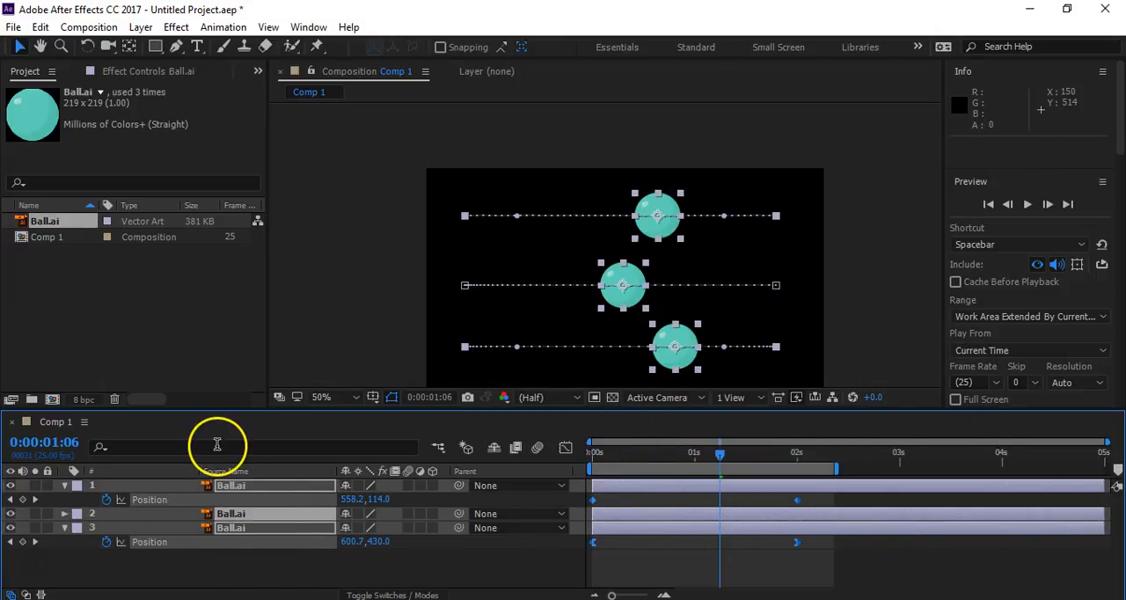
key(u)
key(u)
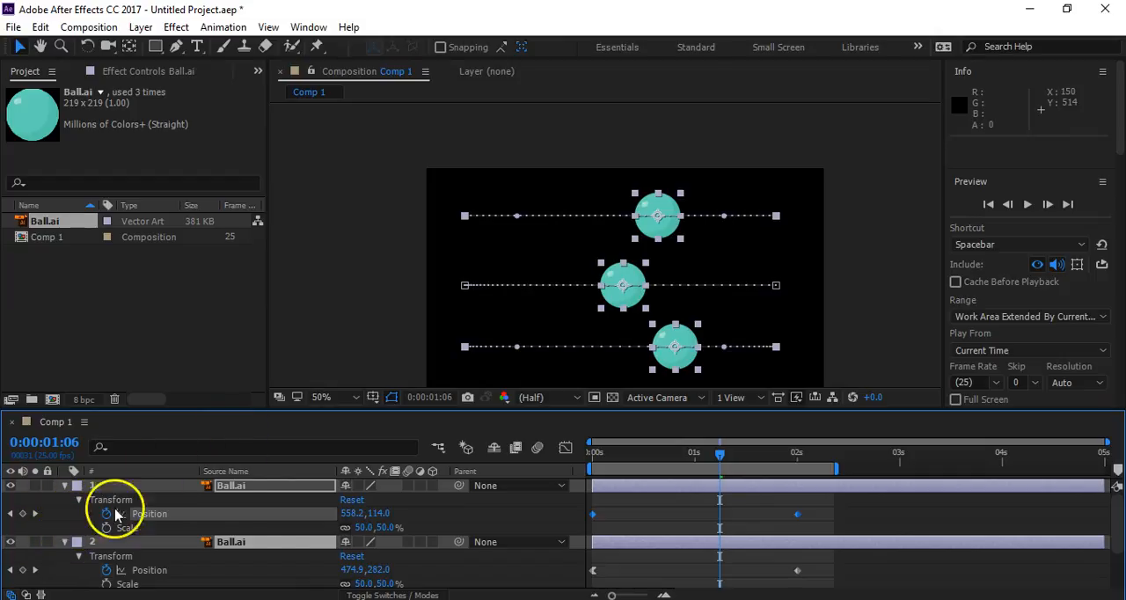
scroll(322, 525, down, 3)
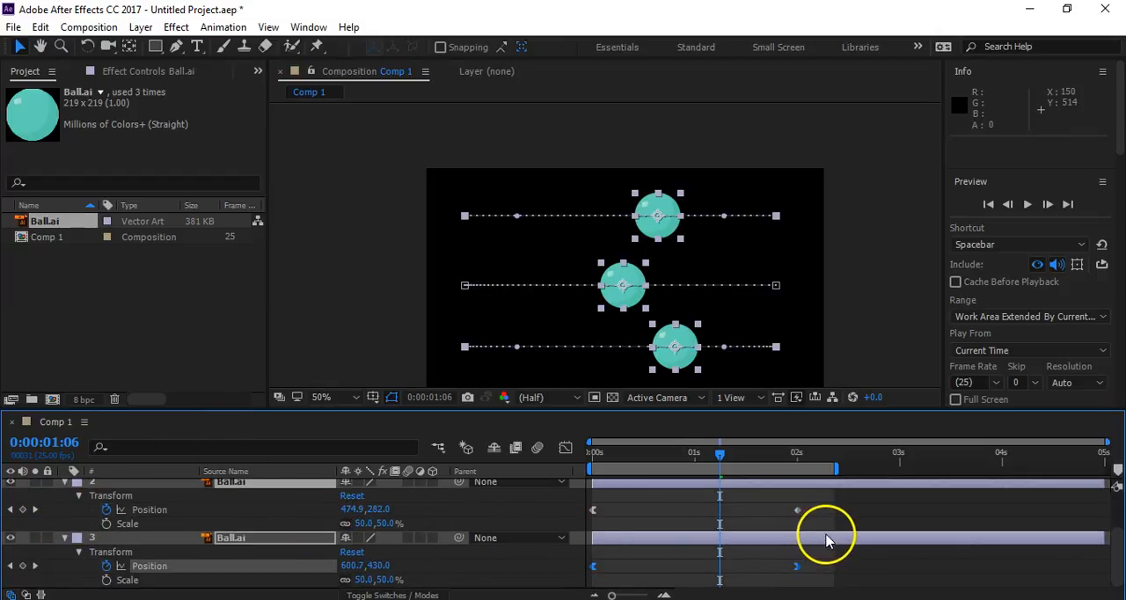
scroll(829, 535, up, 3)
- Make the timeline area taller and fit the whole composition in the viewer
drag(756, 409, 750, 368)
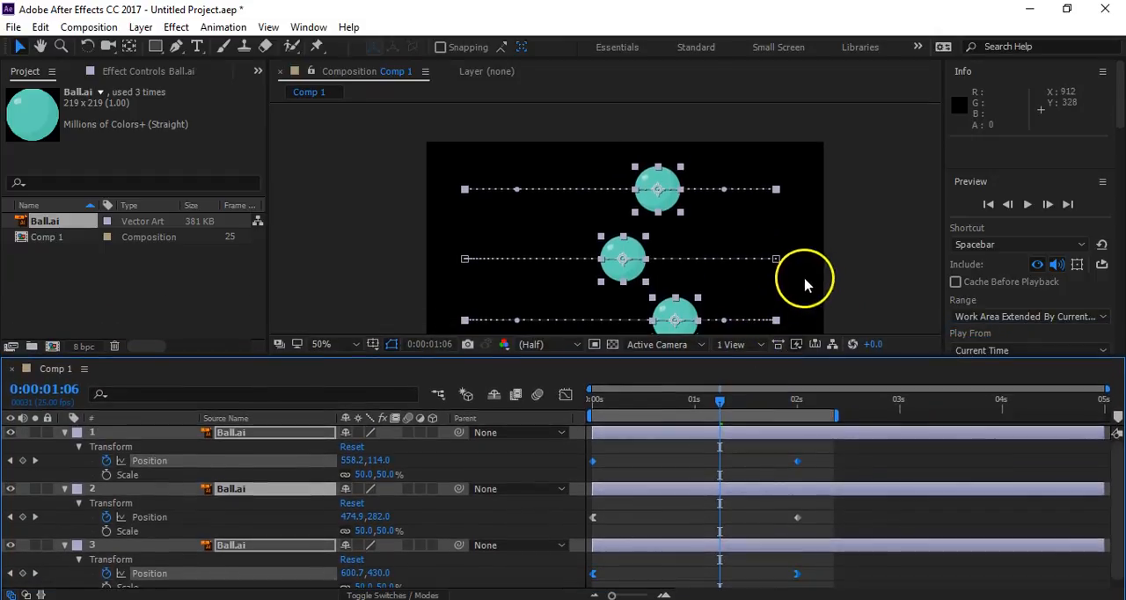
click(339, 347)
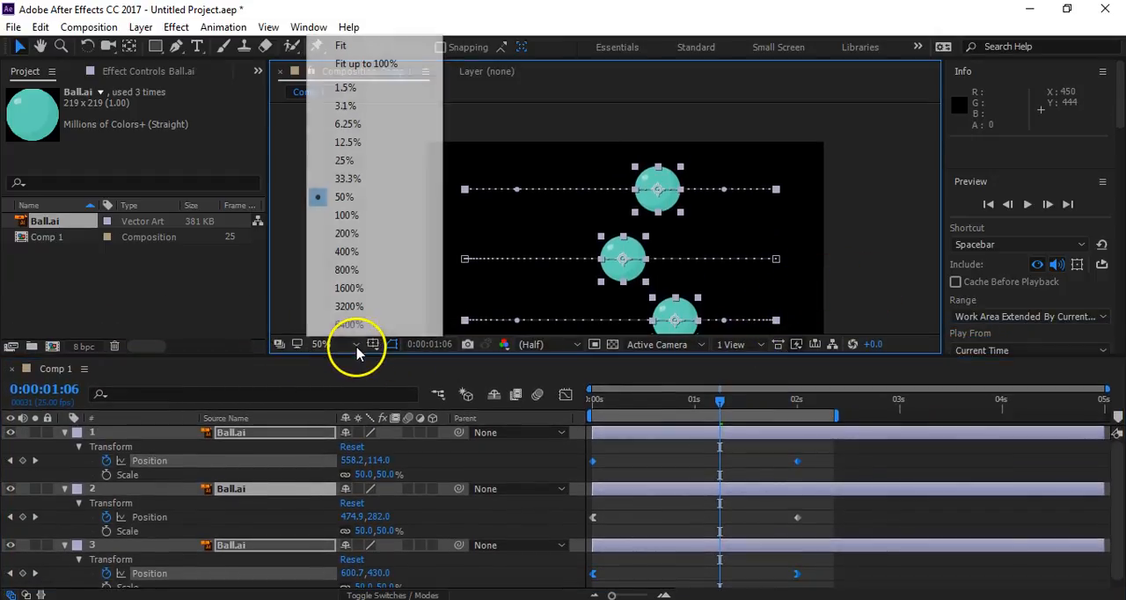
click(340, 44)
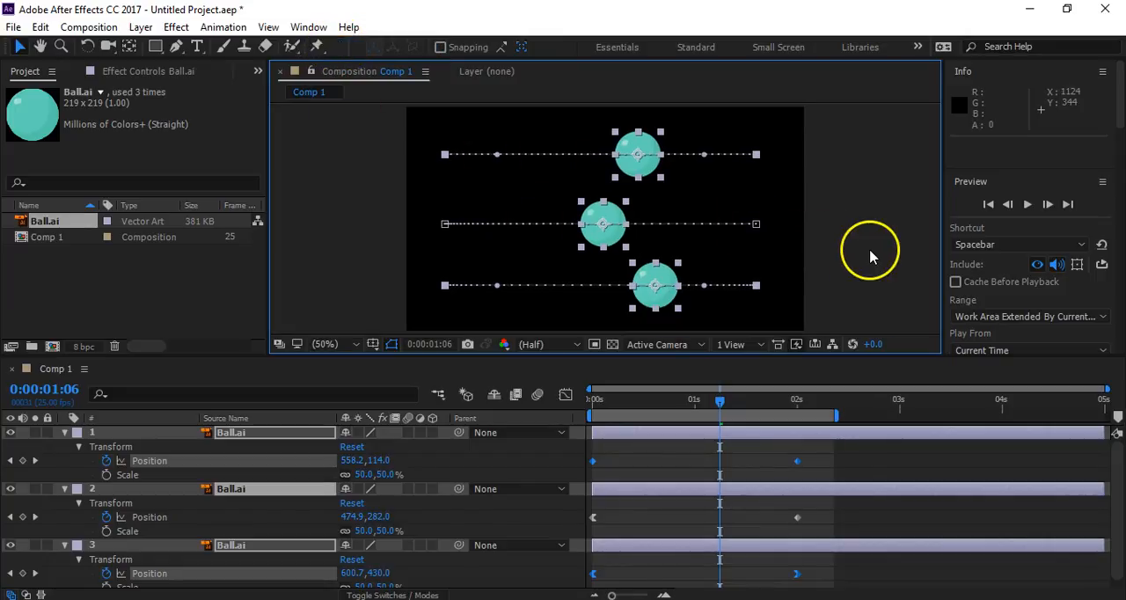
- Clear the layer selection and compare the Position keyframe types of the three balls, inspecting the third ball's keyframe at 0 seconds
click(872, 254)
click(593, 517)
click(593, 461)
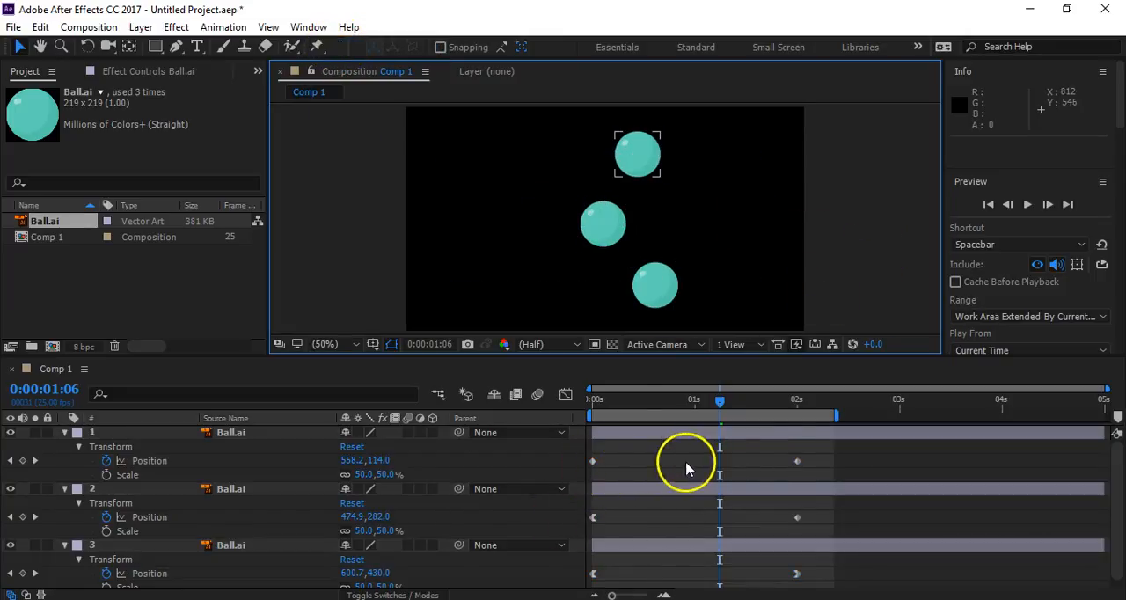
click(593, 518)
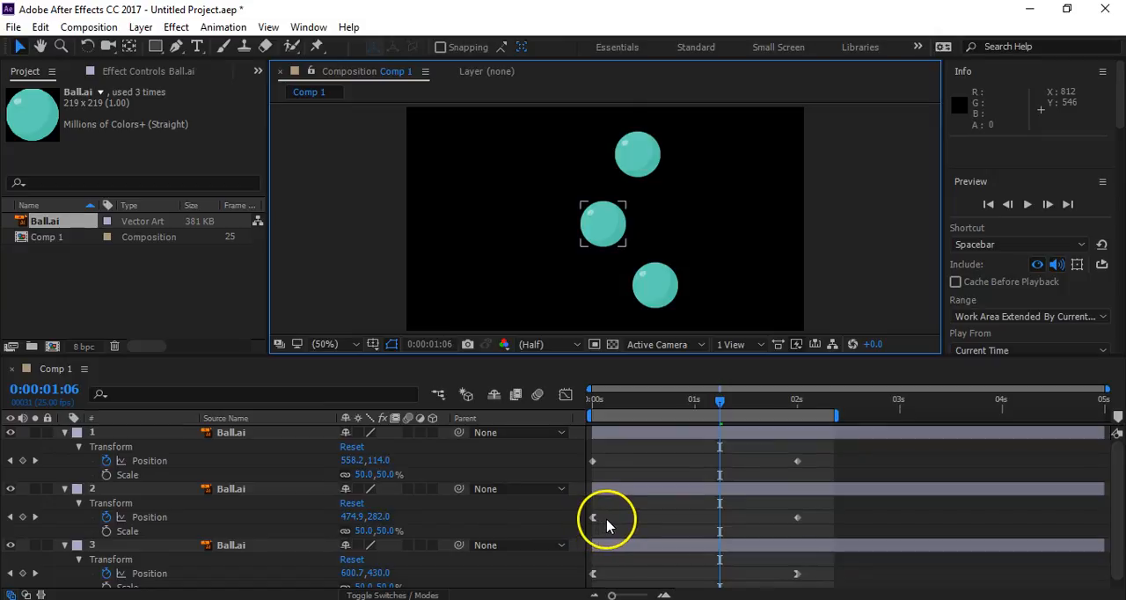
click(668, 573)
click(598, 573)
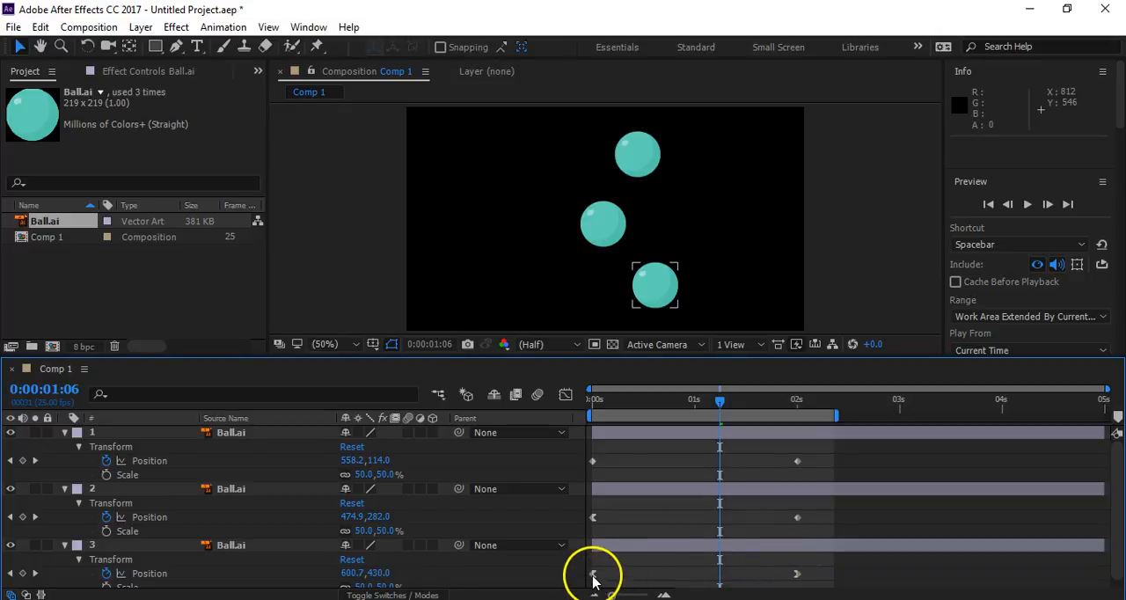
click(593, 573)
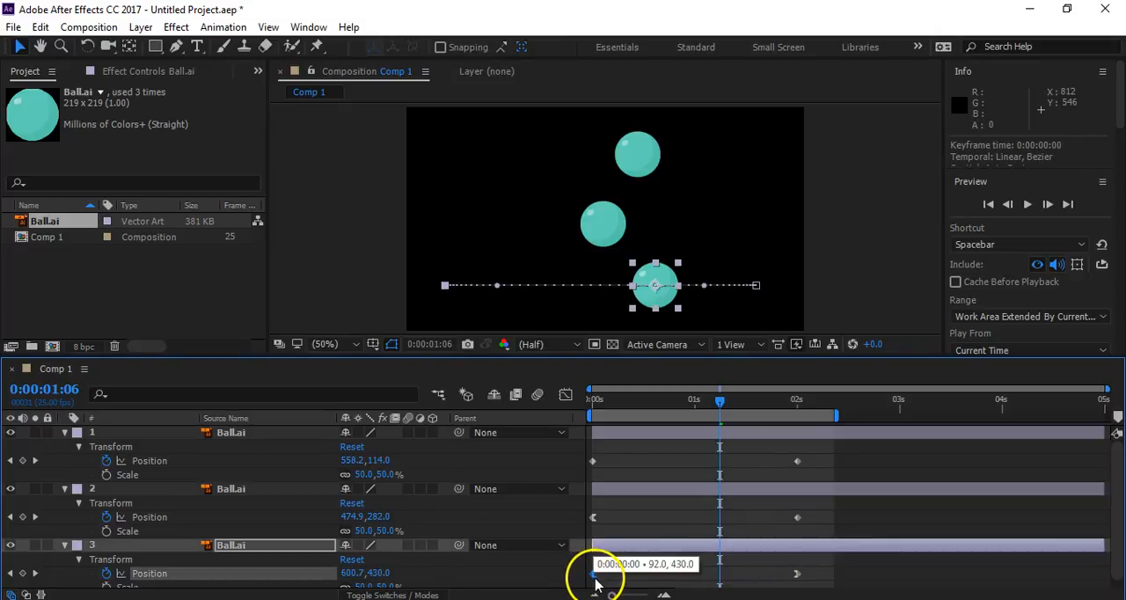
scroll(530, 569, down, 1)
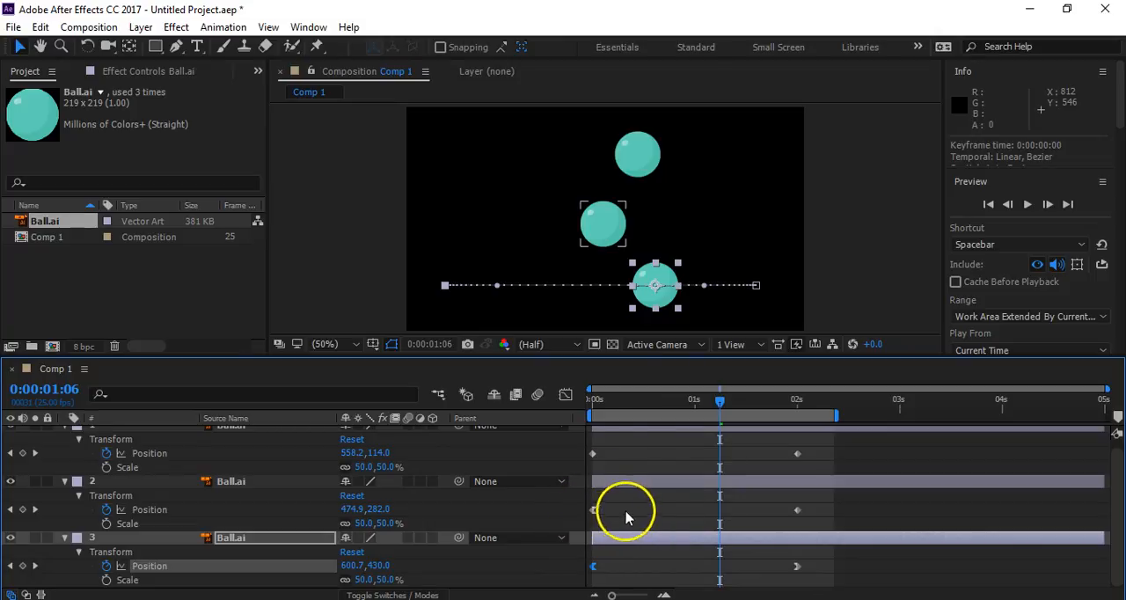
- Preview all three balls from 0 seconds with nothing selected, and select the upper ball's Position keyframes during playback
key(Home)
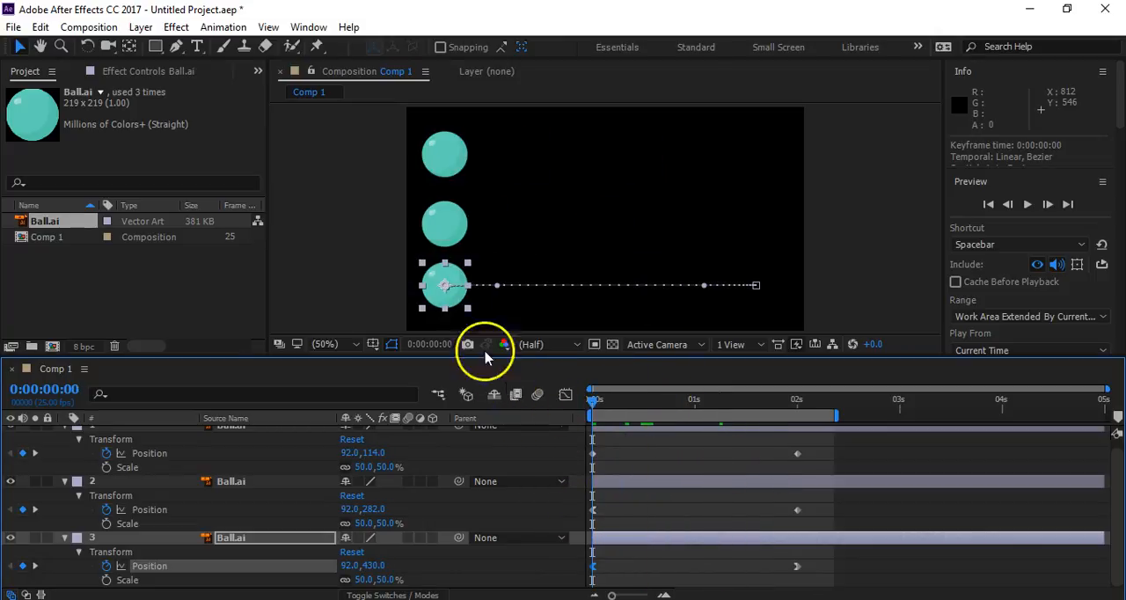
click(336, 277)
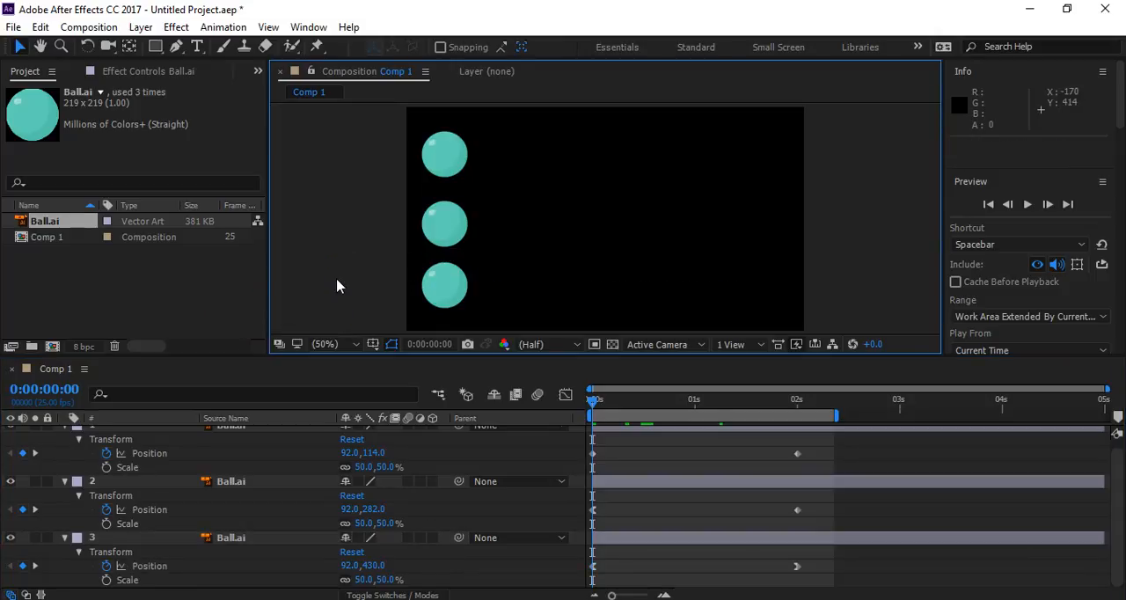
key(space)
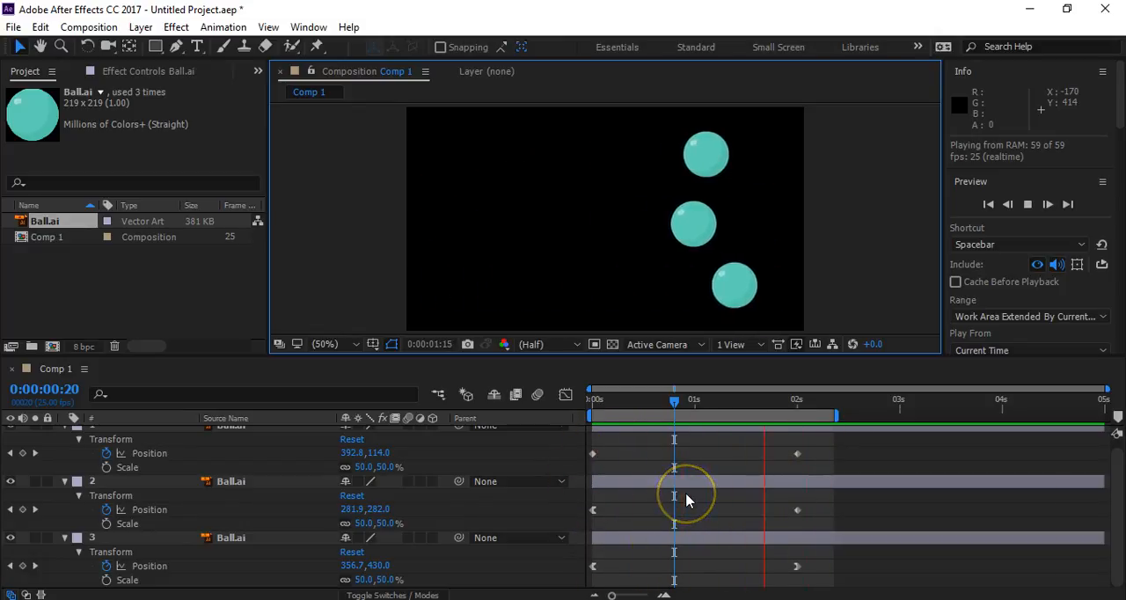
drag(825, 449, 576, 473)
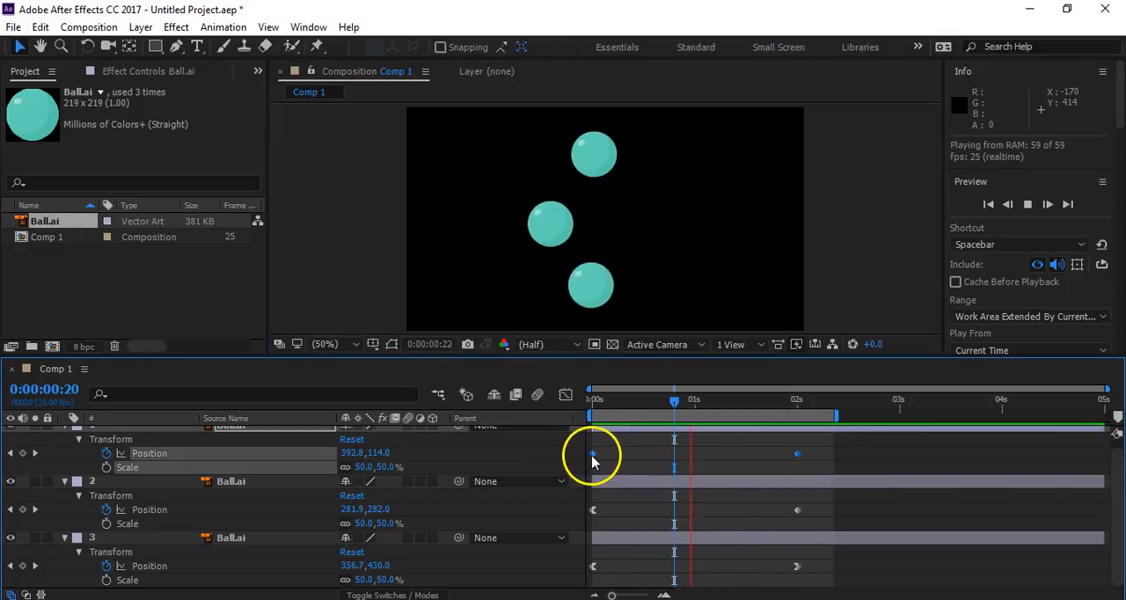
- Apply Easy Ease to both selected Position keyframes of the upper ball, clear the selection and stop the preview
right_click(593, 455)
mouse_move(729, 449)
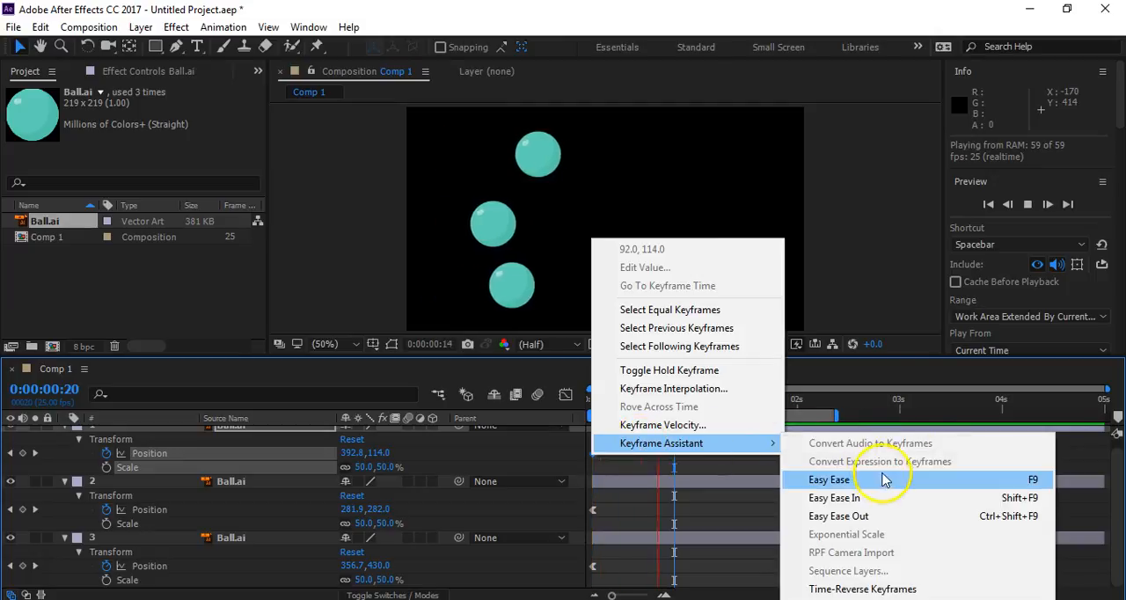
click(869, 484)
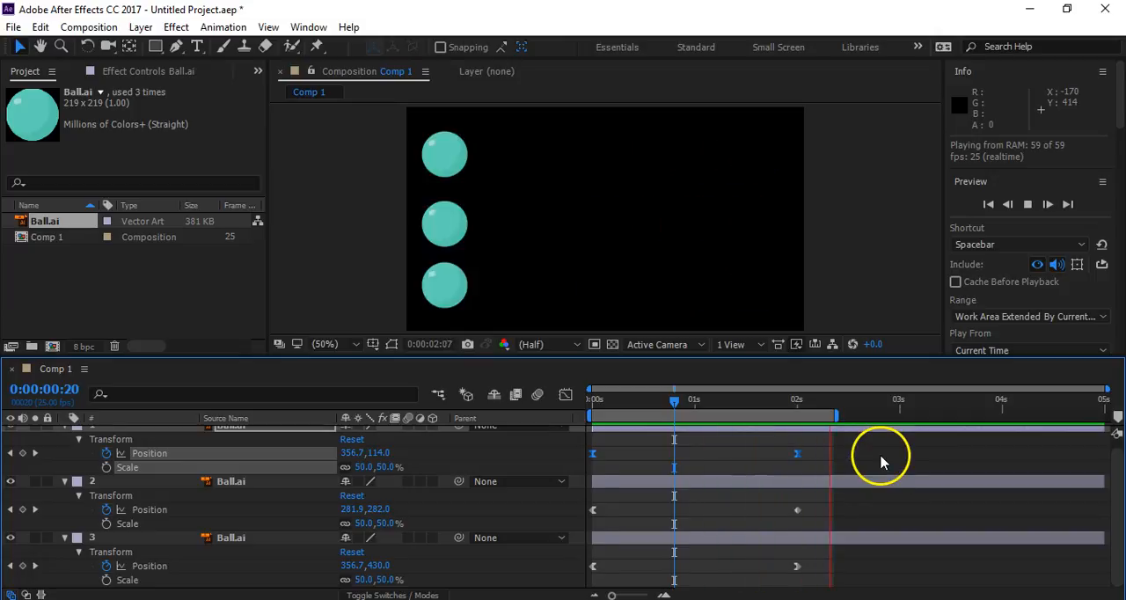
click(906, 463)
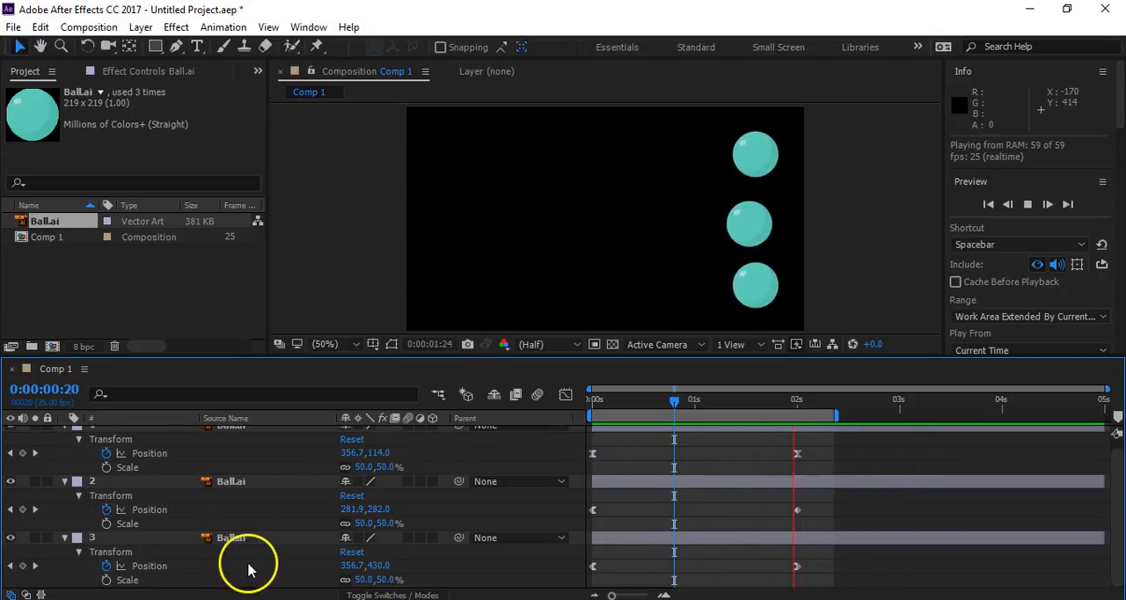
key(space)
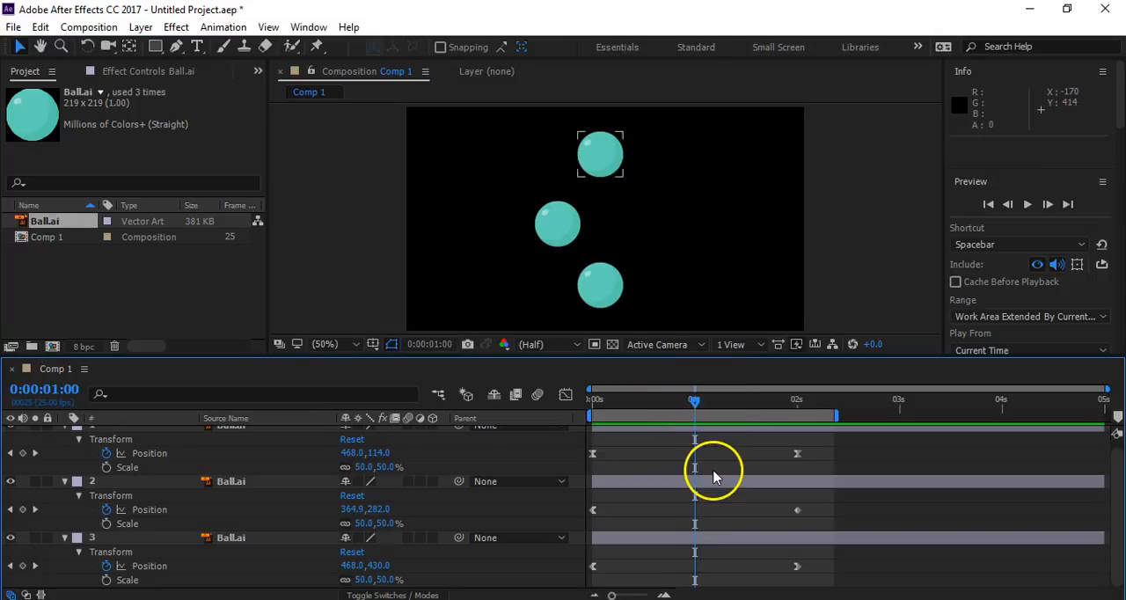
- Add a Position keyframe for the upper ball at 1 second and preview the motion with nothing selected
click(23, 453)
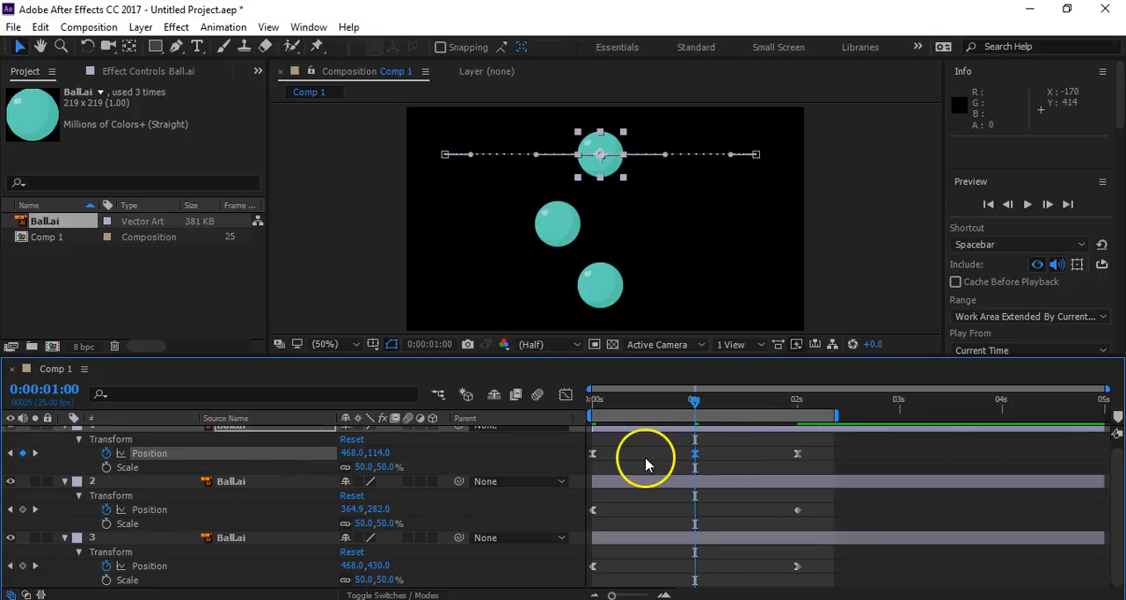
click(866, 217)
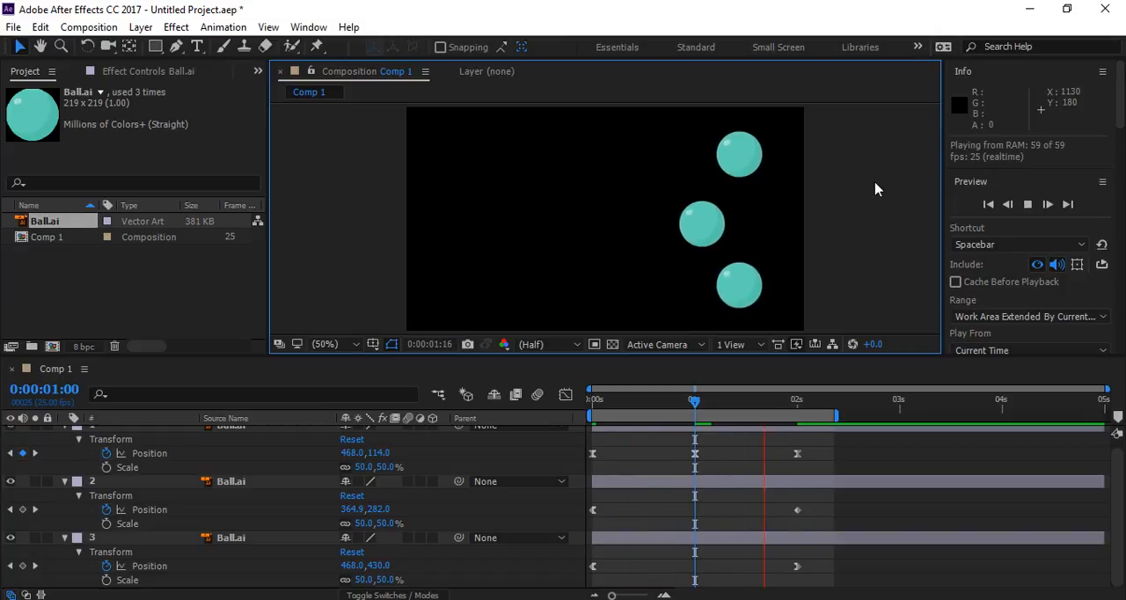
key(space)
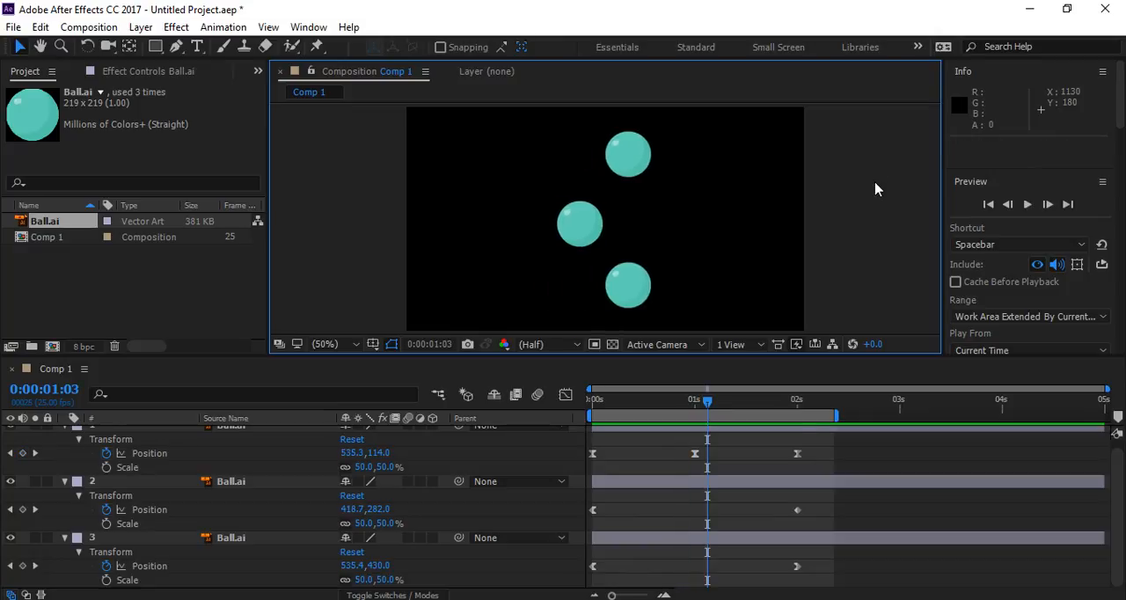
- Reset the upper ball's Position keyframe at 1 second to linear and apply Easy Ease to it
scroll(255, 491, up, 1)
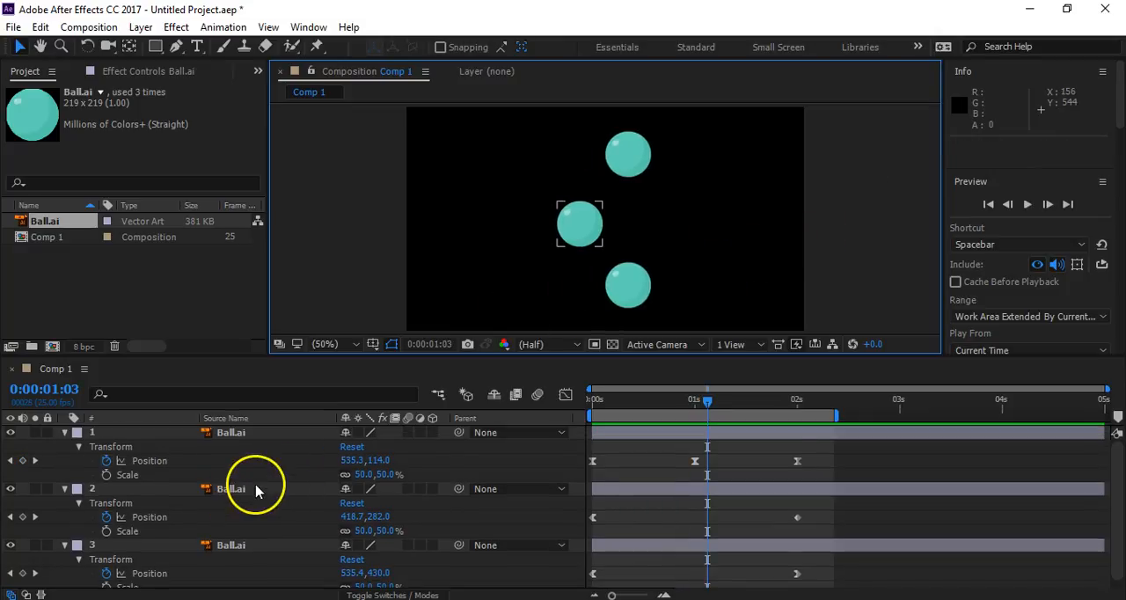
click(245, 440)
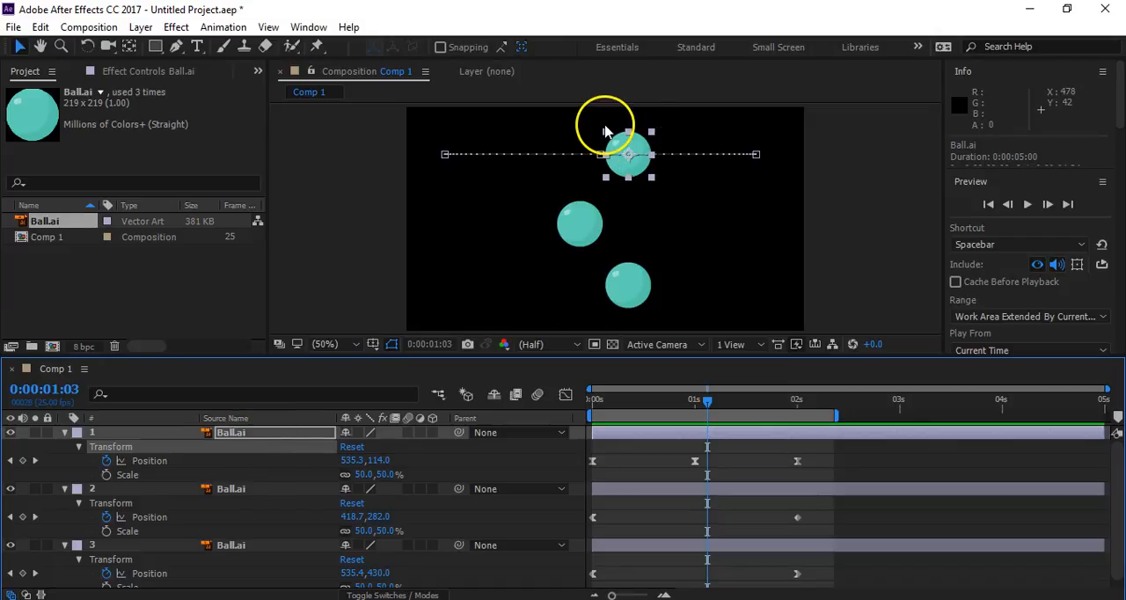
key(slash)
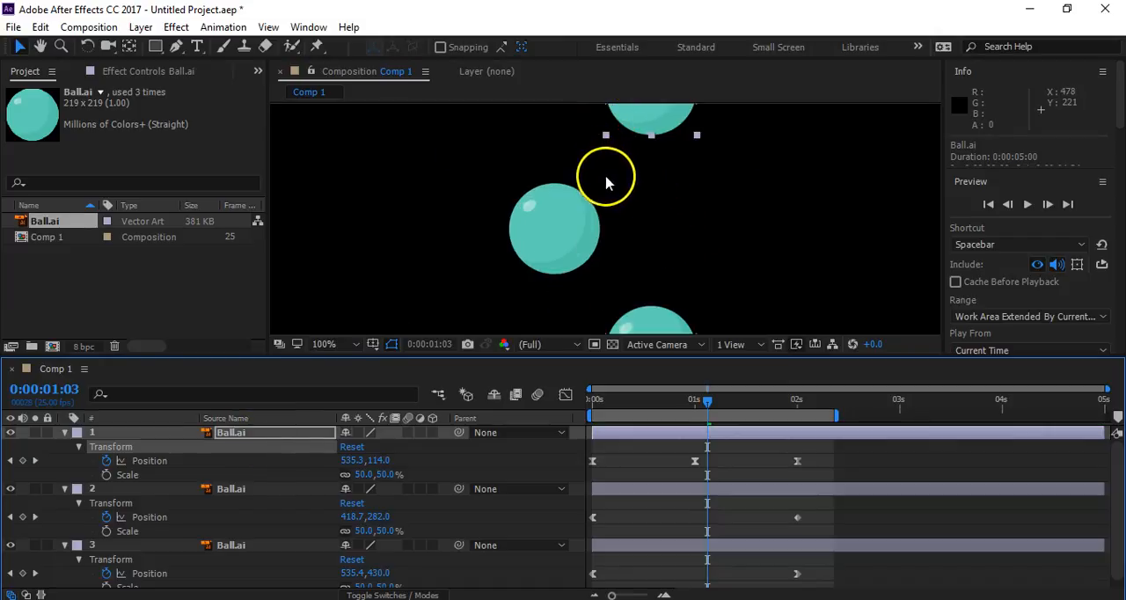
drag(613, 204, 709, 280)
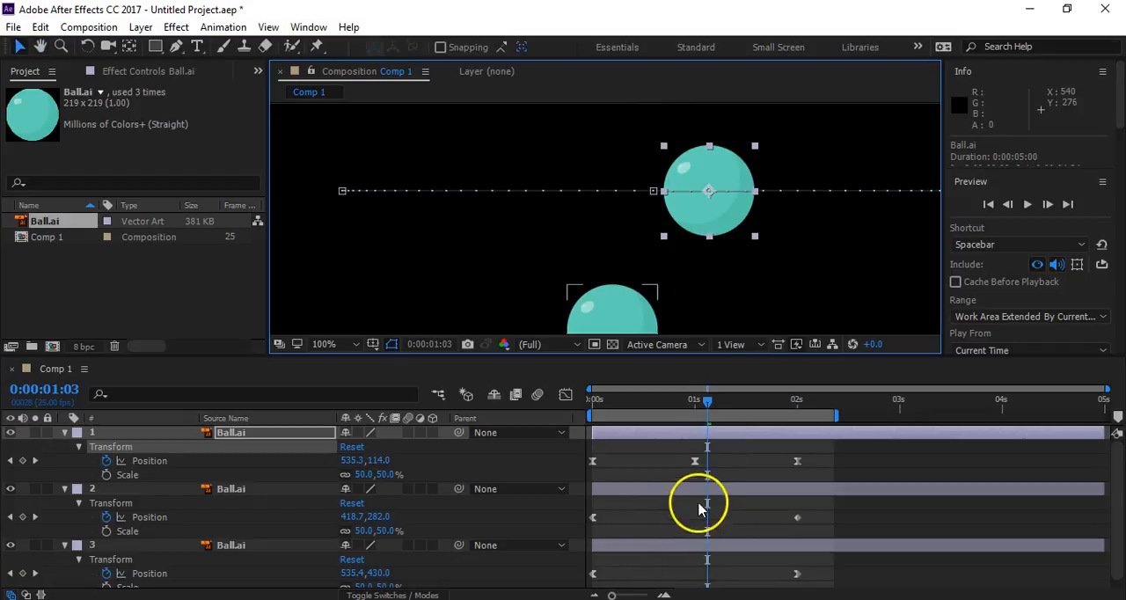
ctrl+click(698, 464)
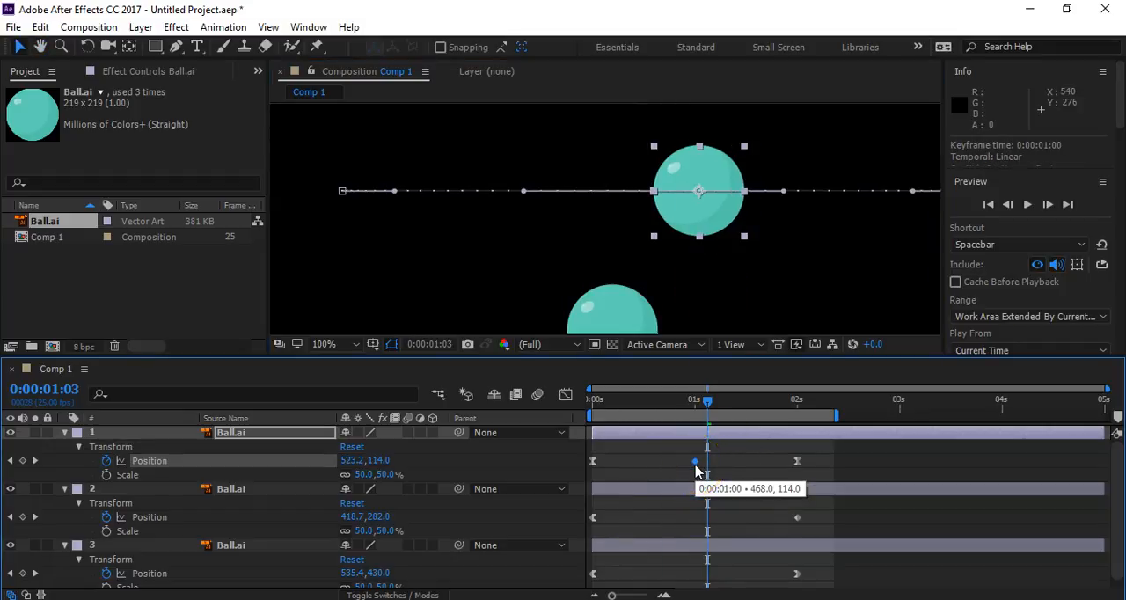
right_click(695, 462)
mouse_move(762, 454)
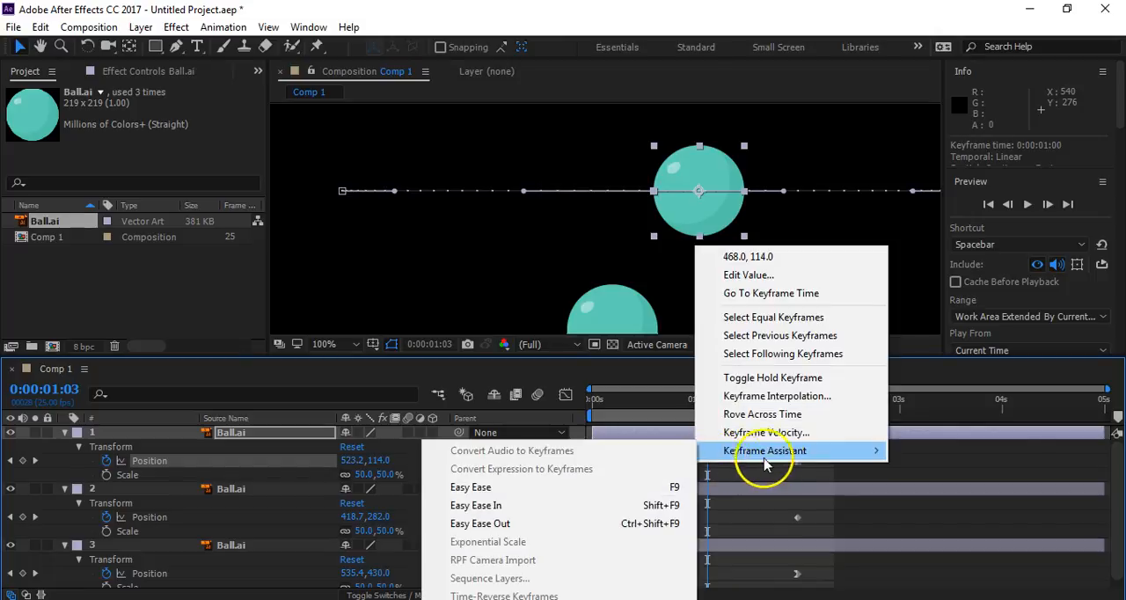
click(603, 498)
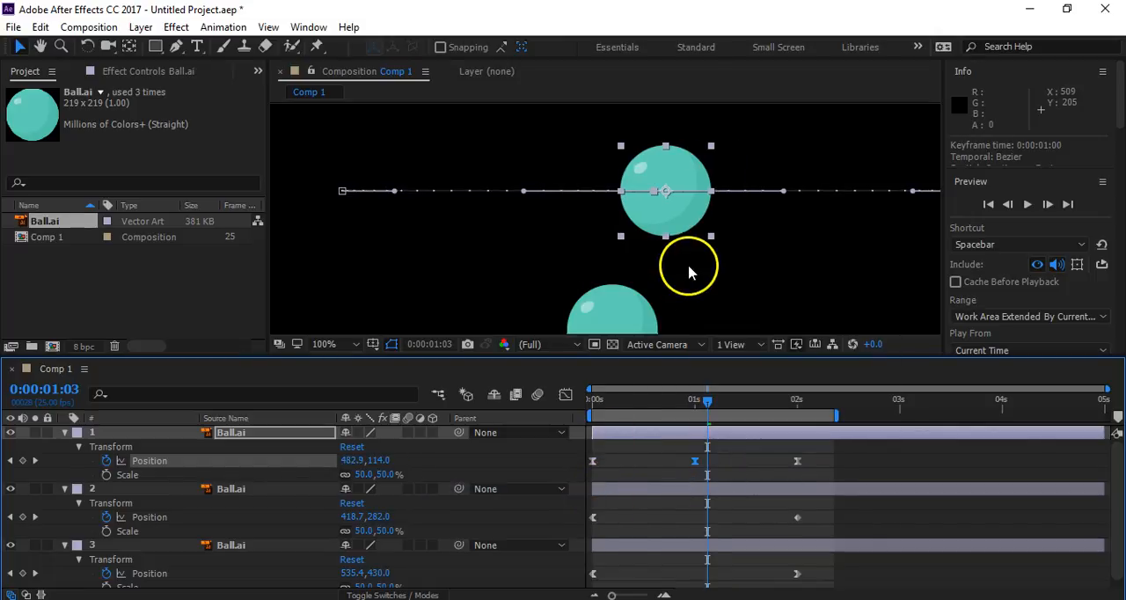
- Preview the balls from 0 seconds with nothing selected and fit the whole composition in the viewer
drag(696, 412, 563, 415)
click(604, 323)
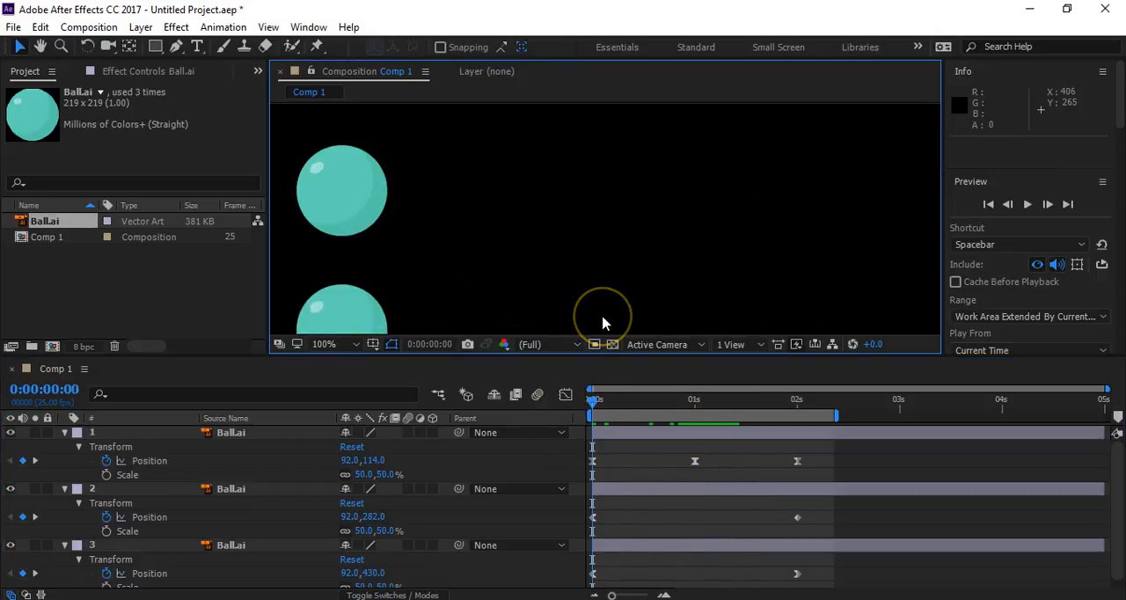
key(space)
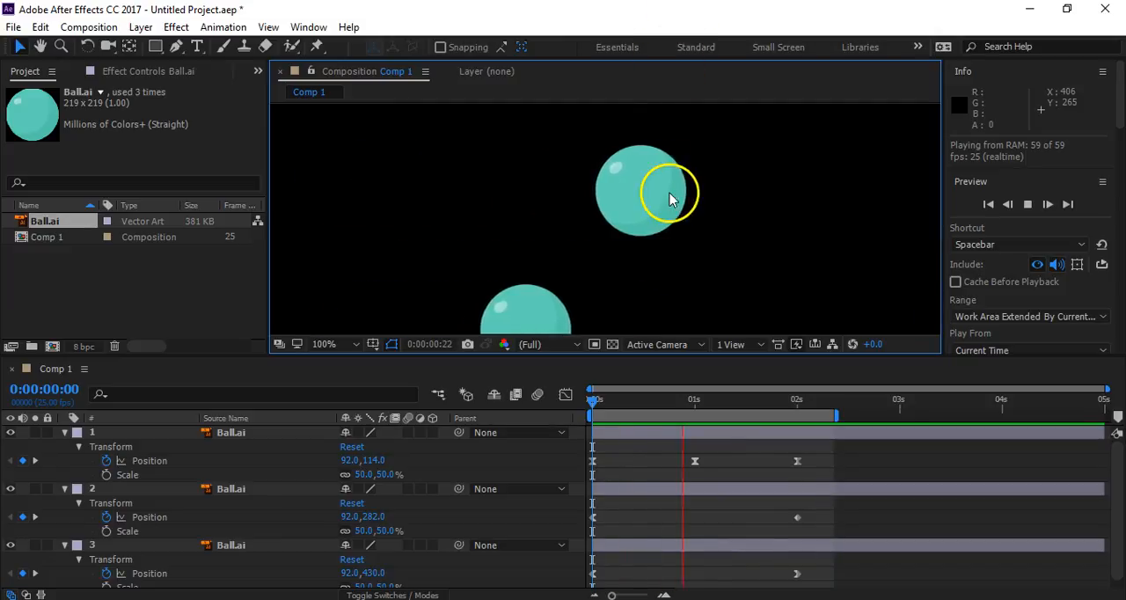
click(357, 343)
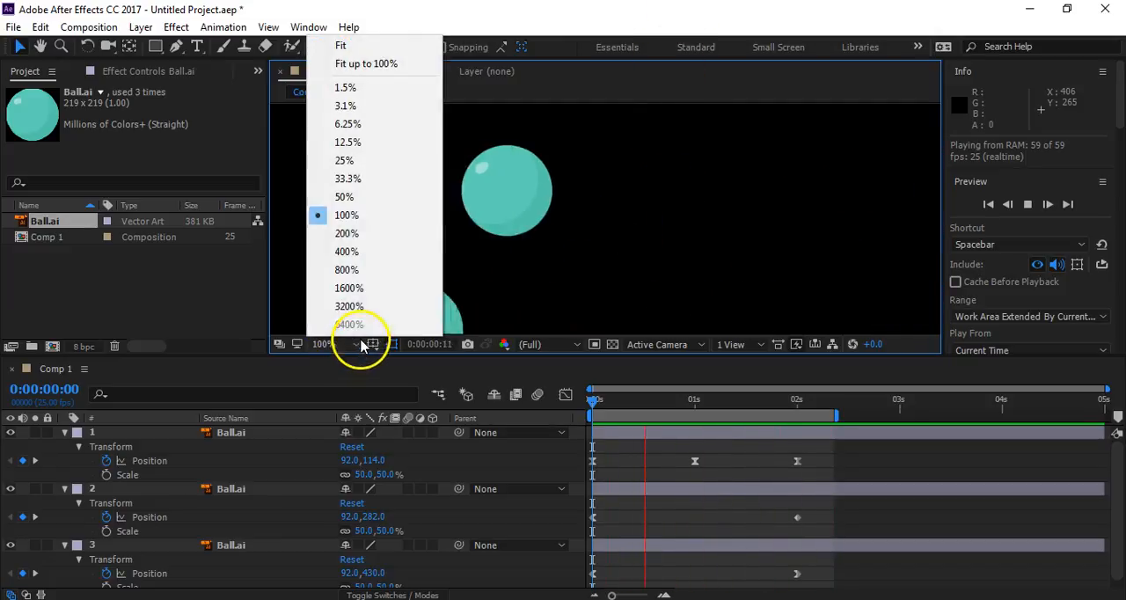
click(341, 45)
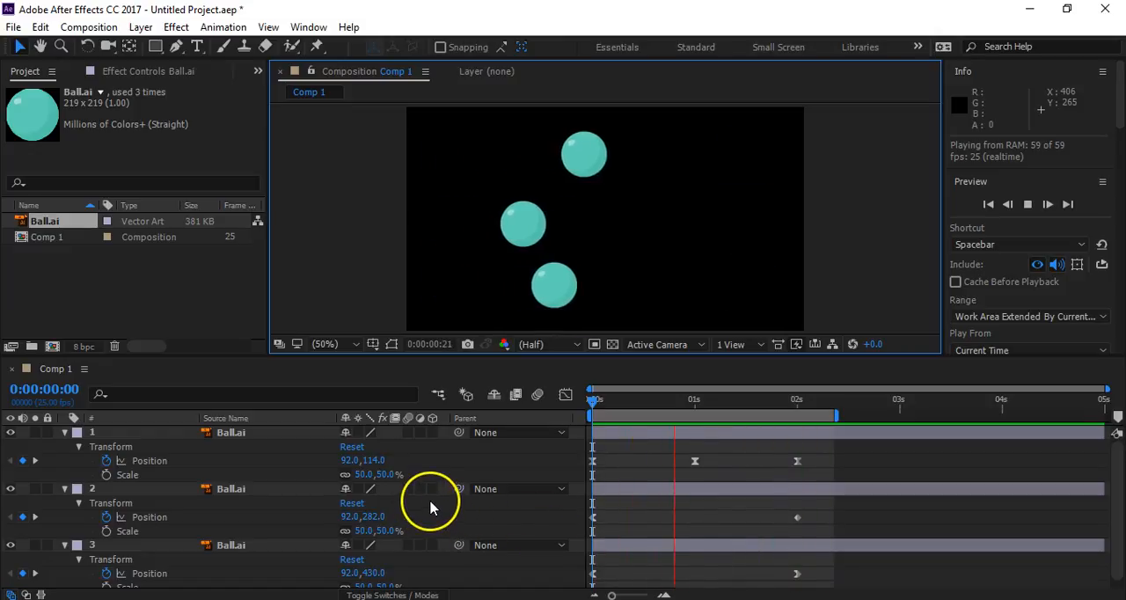
- Delete the middle and lower ball layers, keeping only the upper ball
click(236, 494)
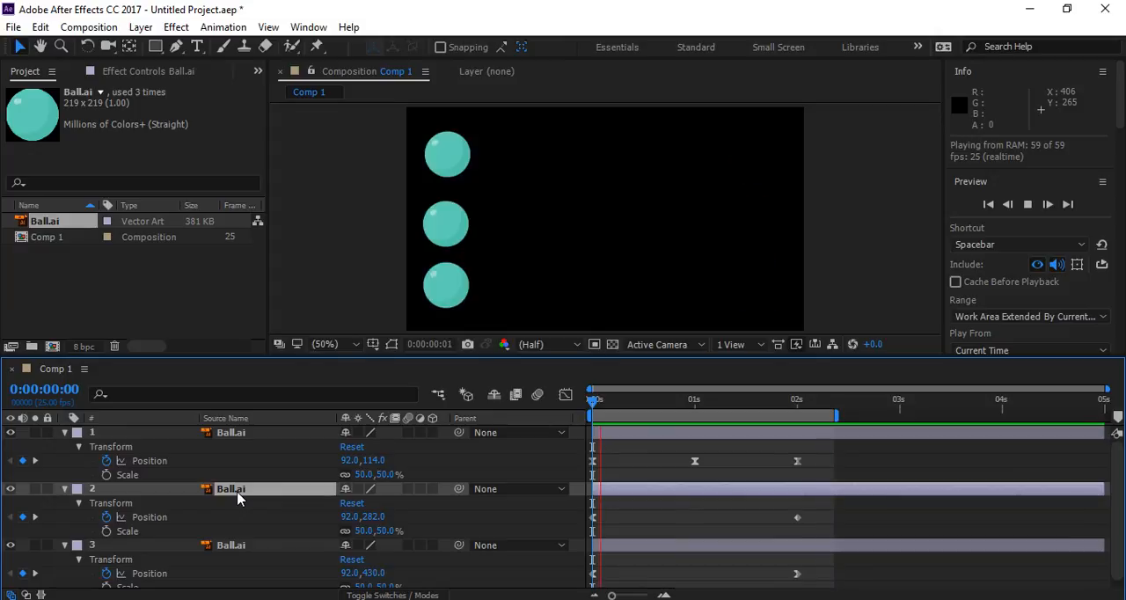
key(Delete)
click(236, 494)
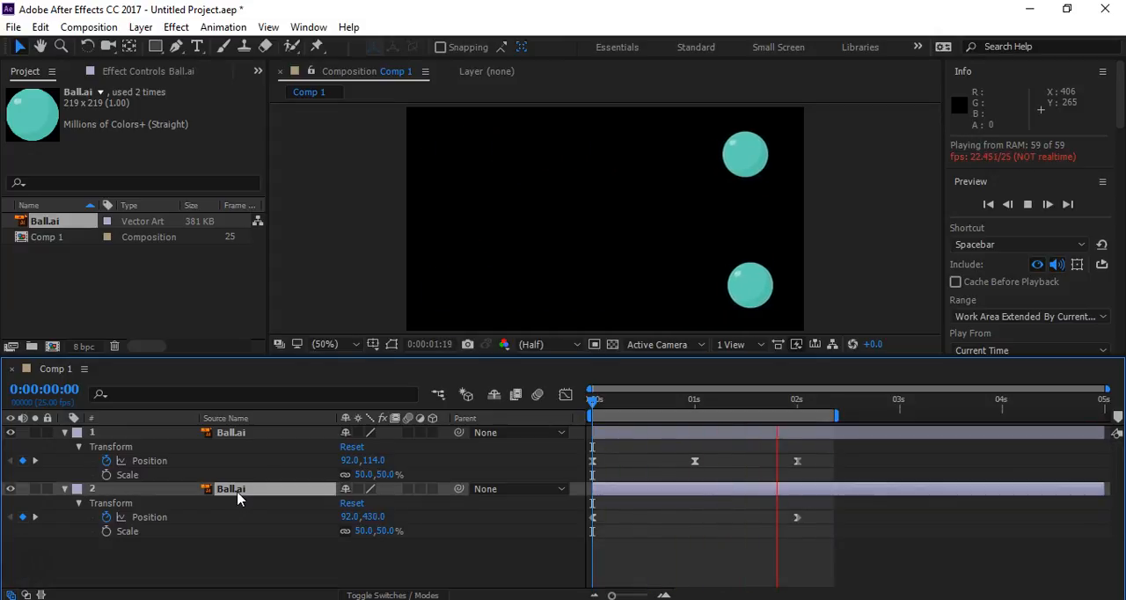
key(Delete)
- Delete the remaining ball's Position keyframe at 1 second and return the current time to 0 seconds
click(246, 433)
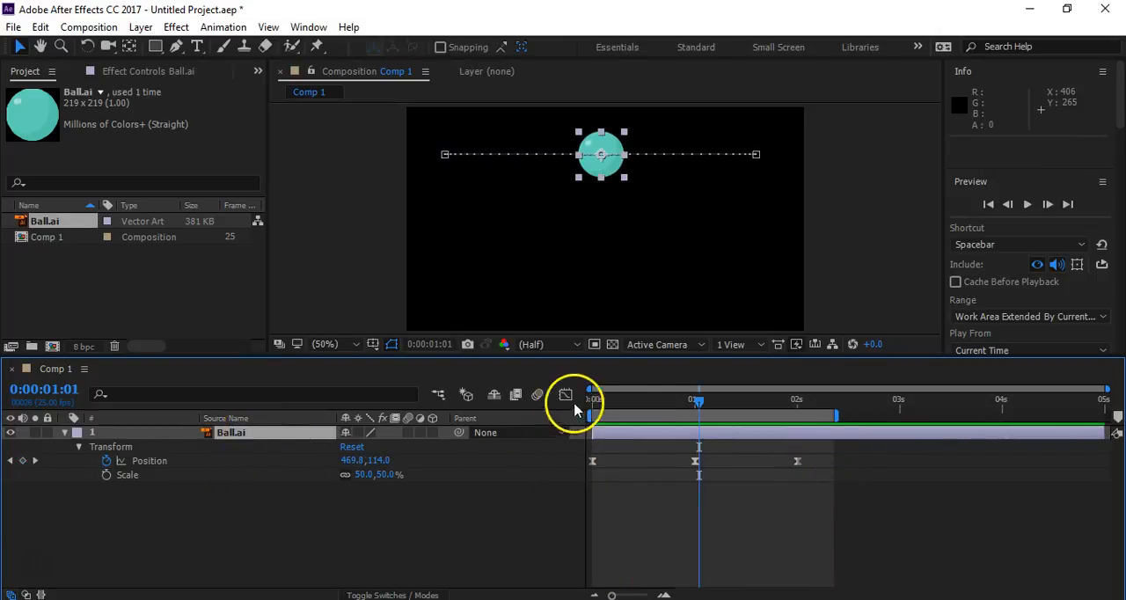
click(613, 403)
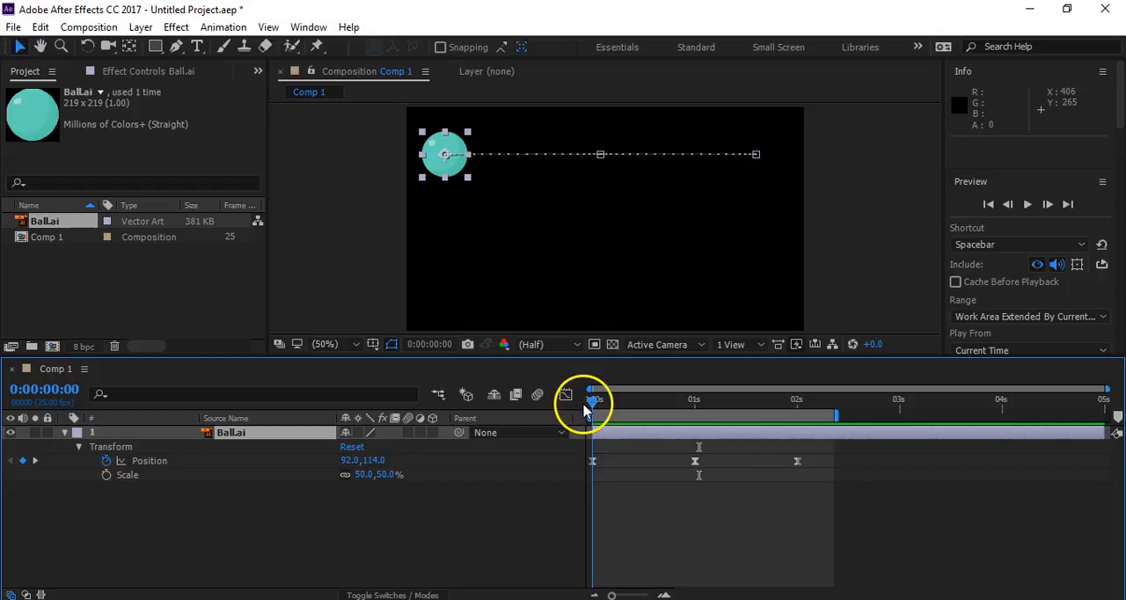
click(696, 461)
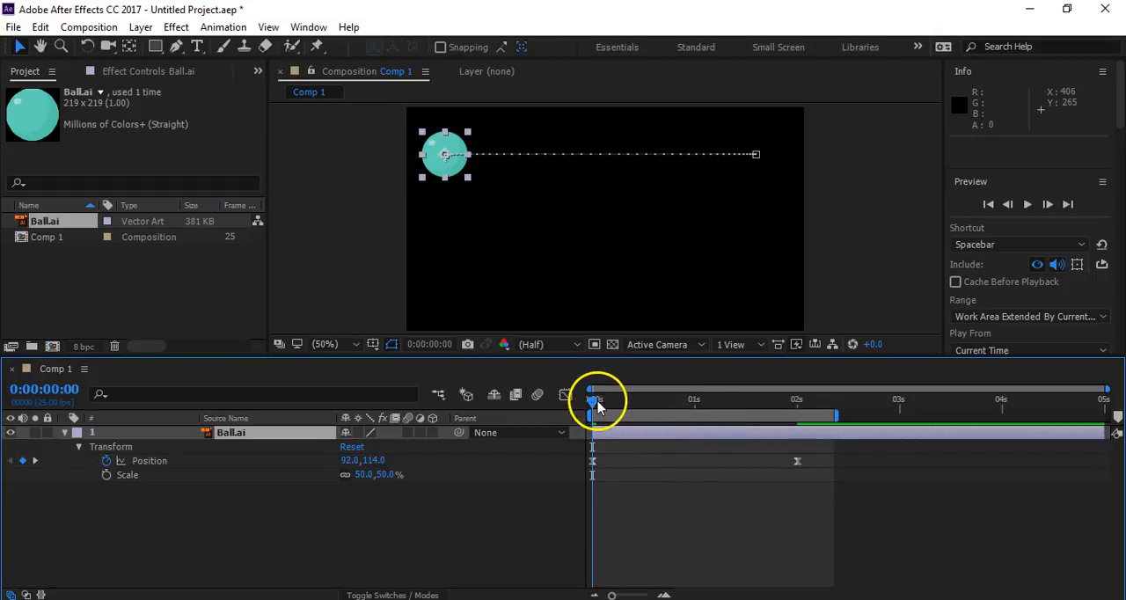
mouse_move(595, 403)
mouse_down()
mouse_move(822, 402)
mouse_move(578, 410)
mouse_up()
- Convert the ball's two remaining Position keyframes to linear, clear the selection and preview the motion
drag(830, 450, 584, 491)
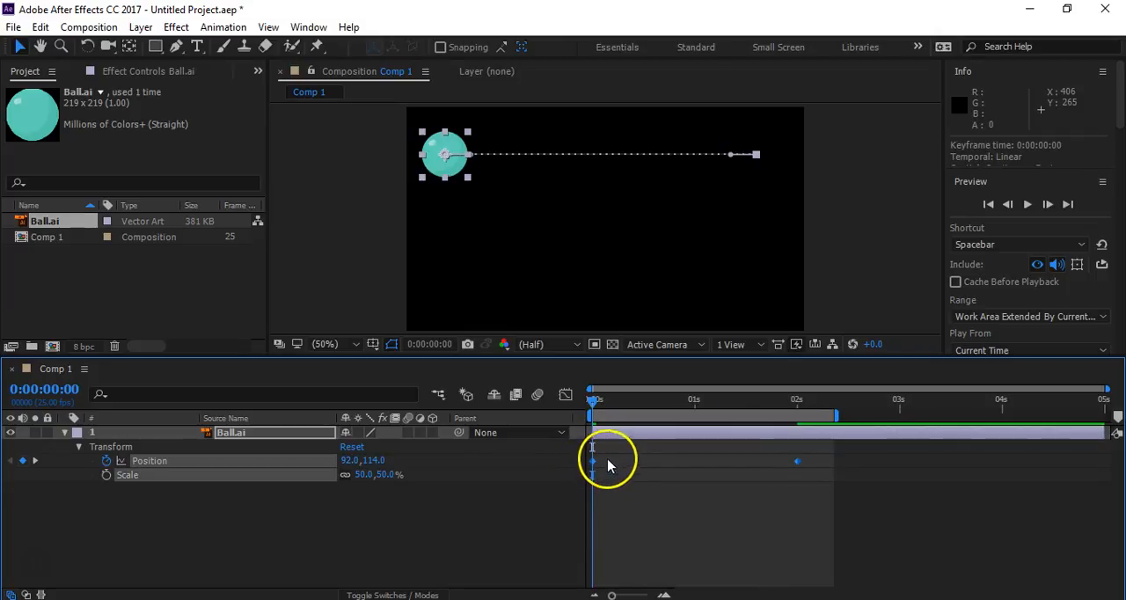
click(488, 543)
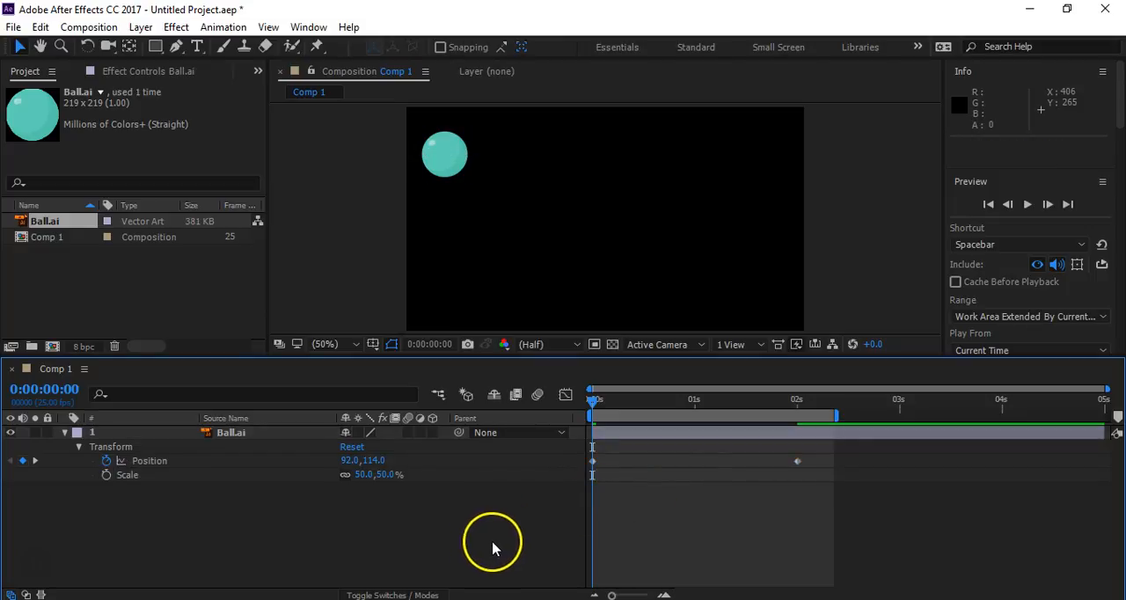
key(space)
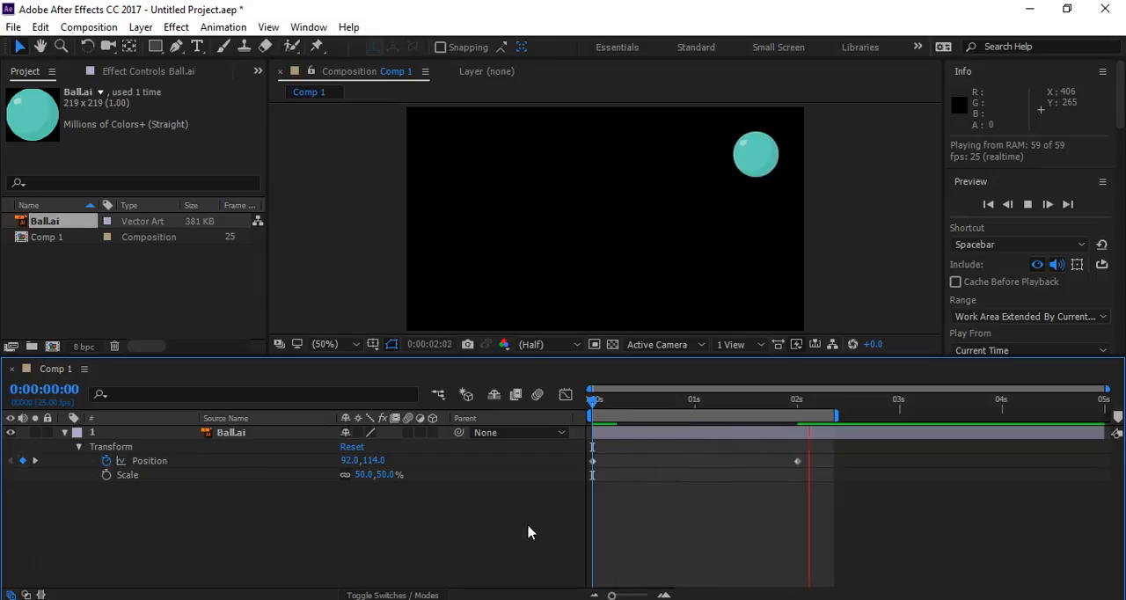
key(space)
- Open the Graph Editor and display the graph of the ball's Position property
click(565, 394)
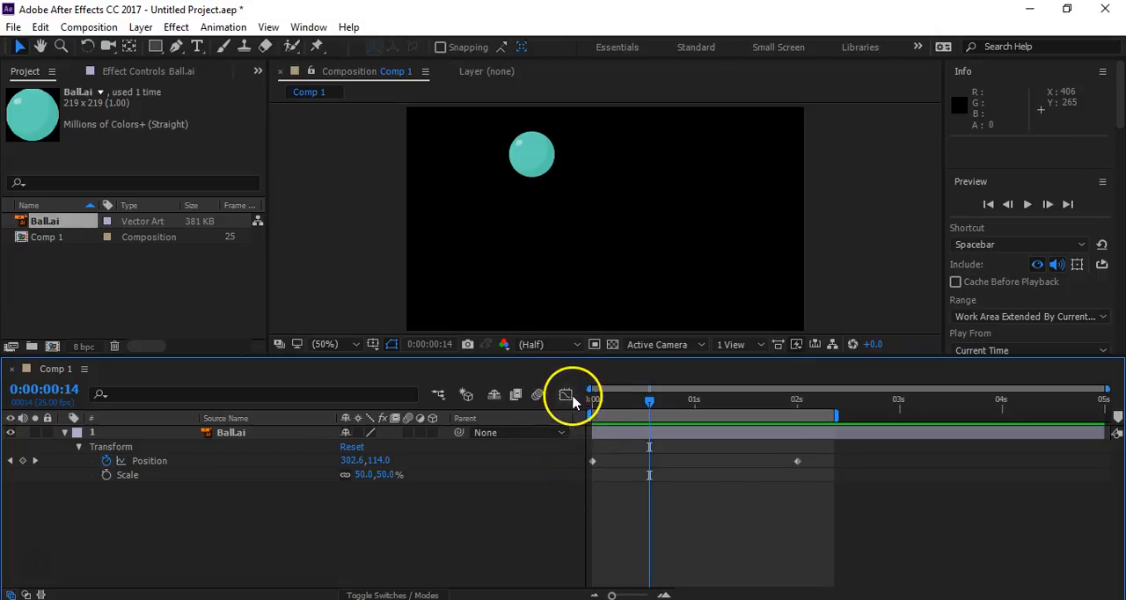
click(566, 395)
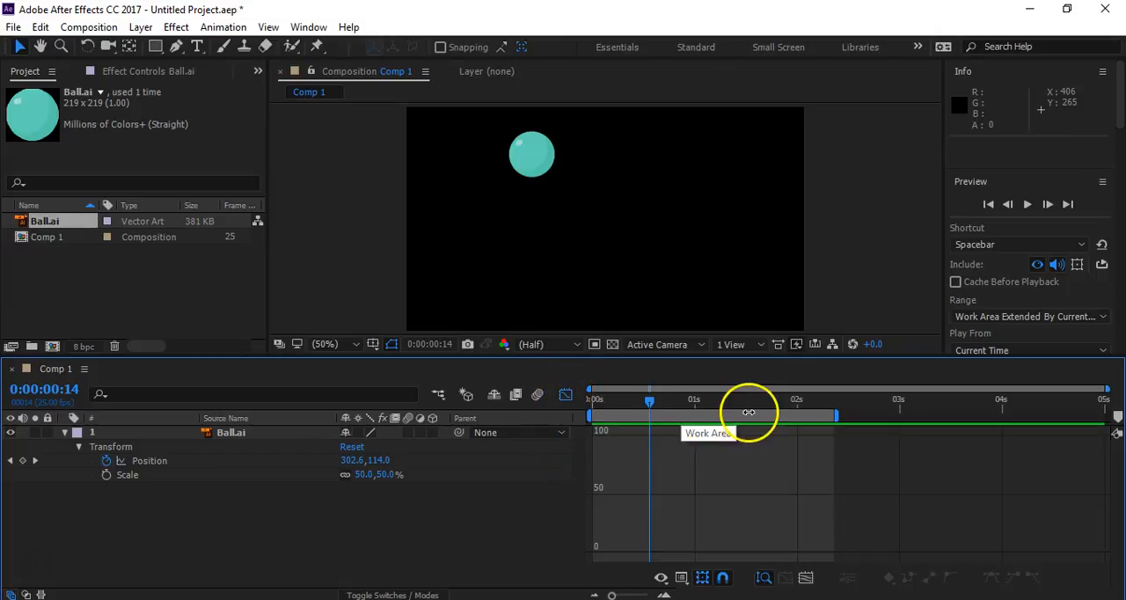
click(149, 463)
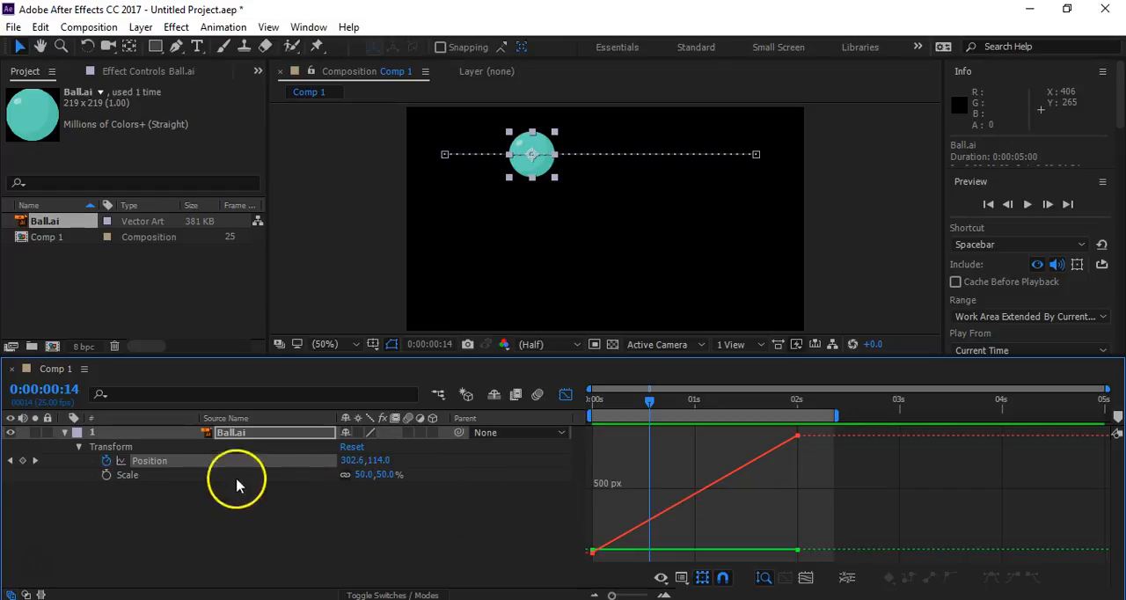
- Separate the dimensions of the ball's Position property into X Position and Y Position, and clear the selection
right_click(158, 467)
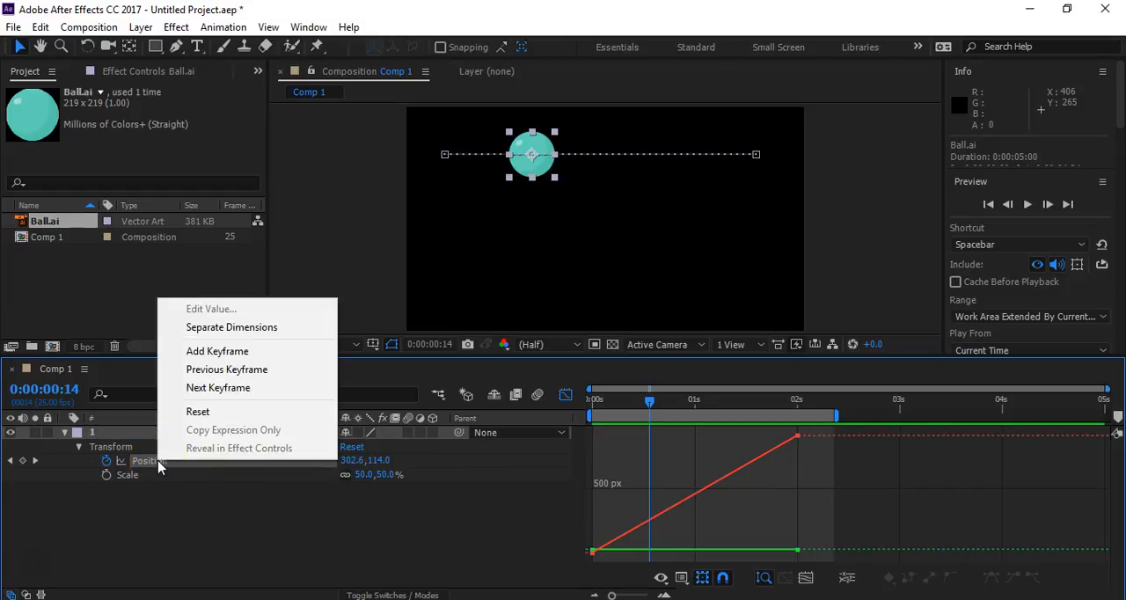
click(218, 334)
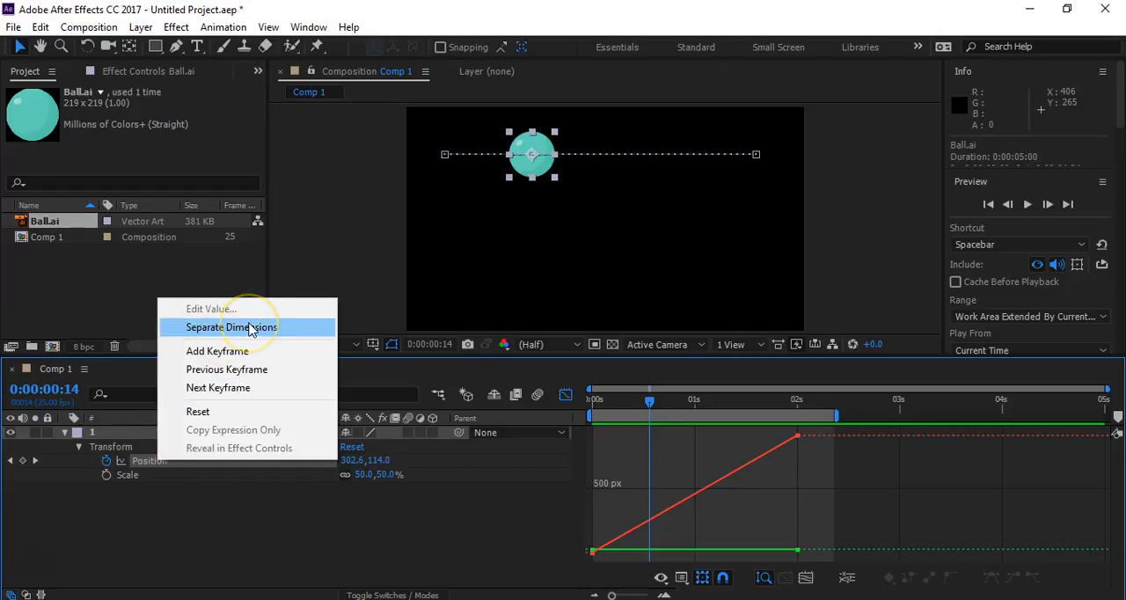
click(250, 328)
click(208, 524)
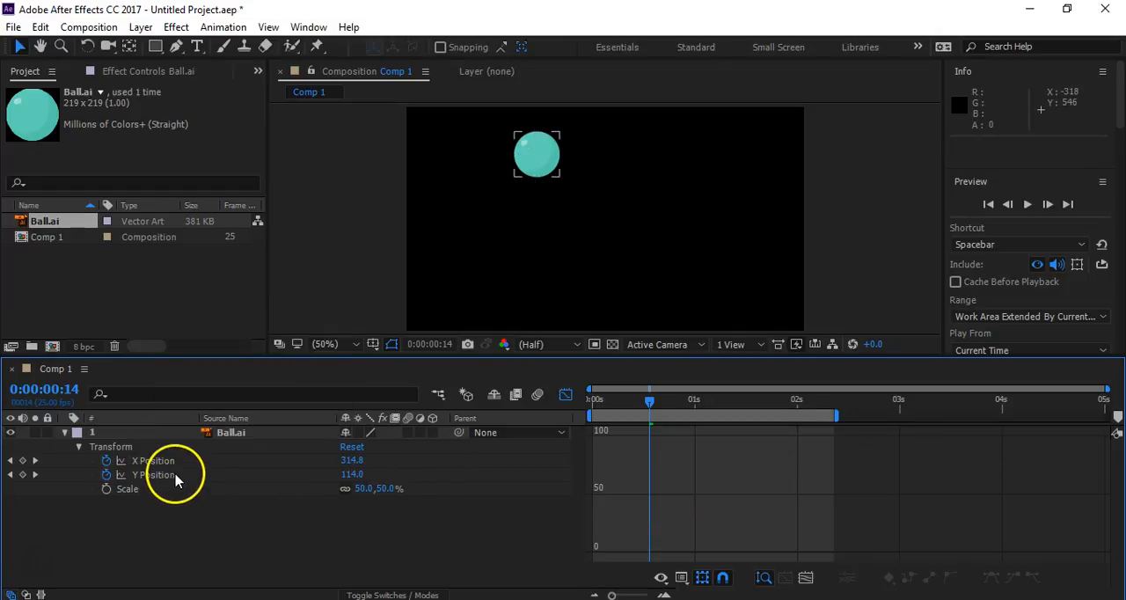
- Examine the X Position and Y Position graphs in turn, and scrub the current time back to 0:00:00:04
click(161, 461)
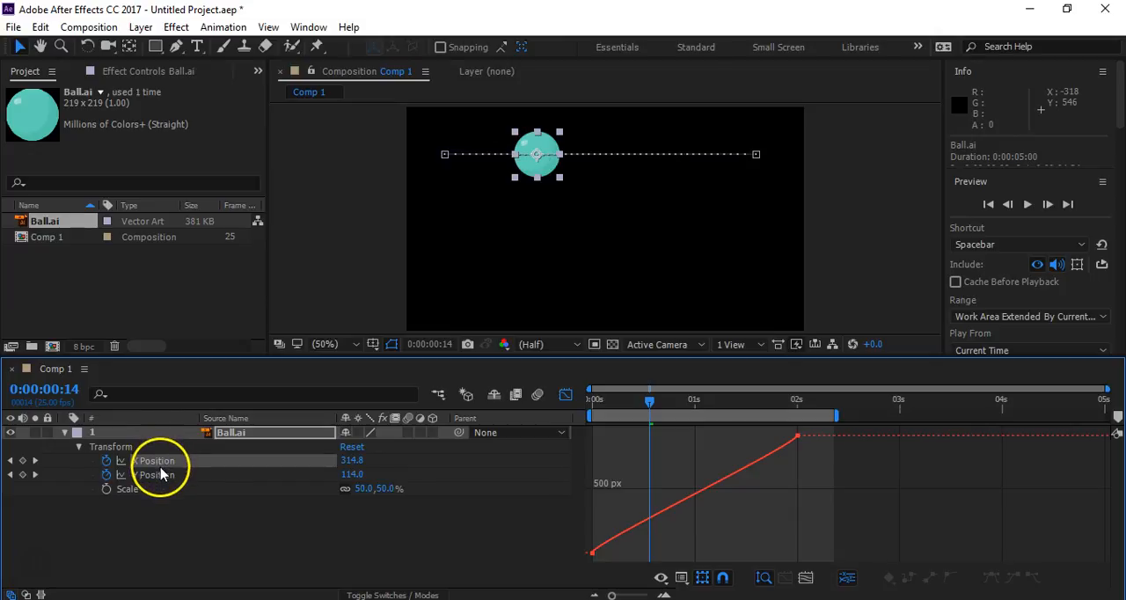
click(160, 479)
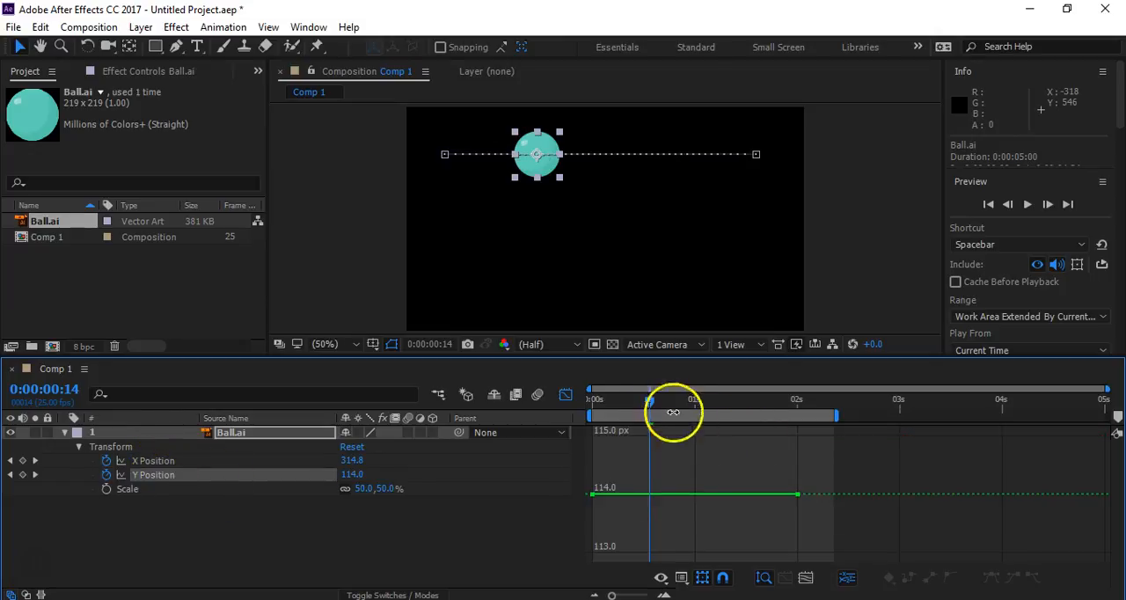
drag(646, 398, 609, 406)
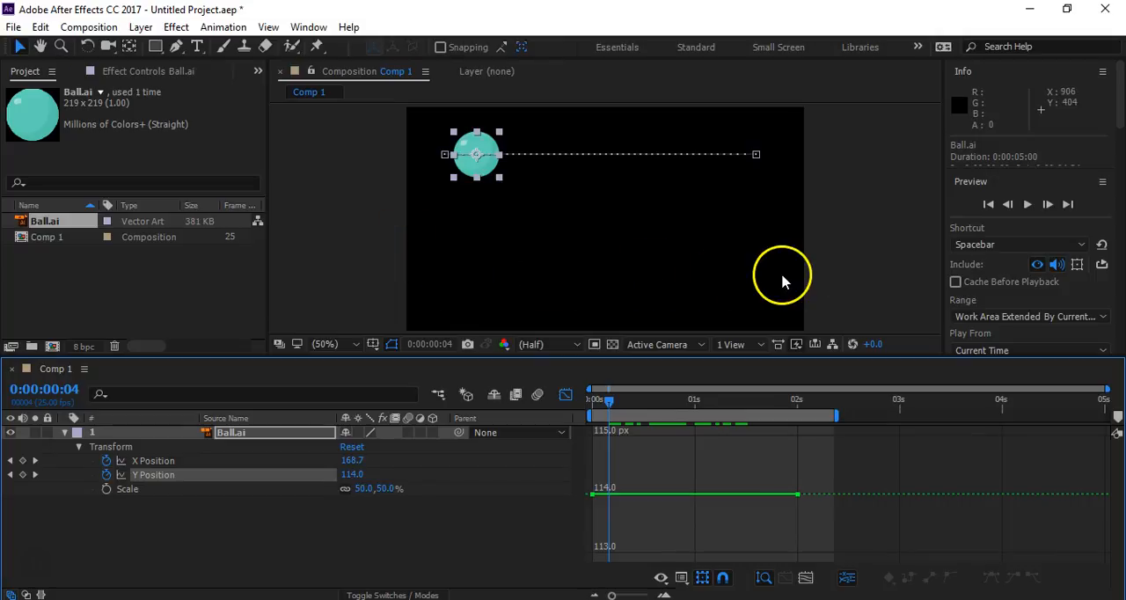
- Display the ball's X Position graph and fit all graphs to the view
click(165, 461)
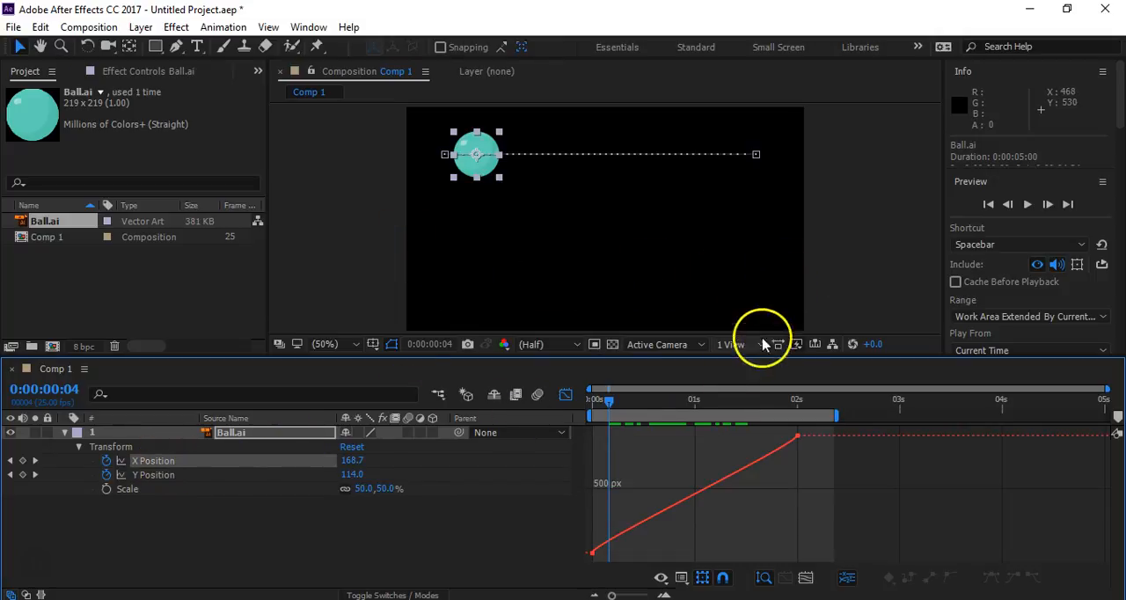
mouse_move(593, 550)
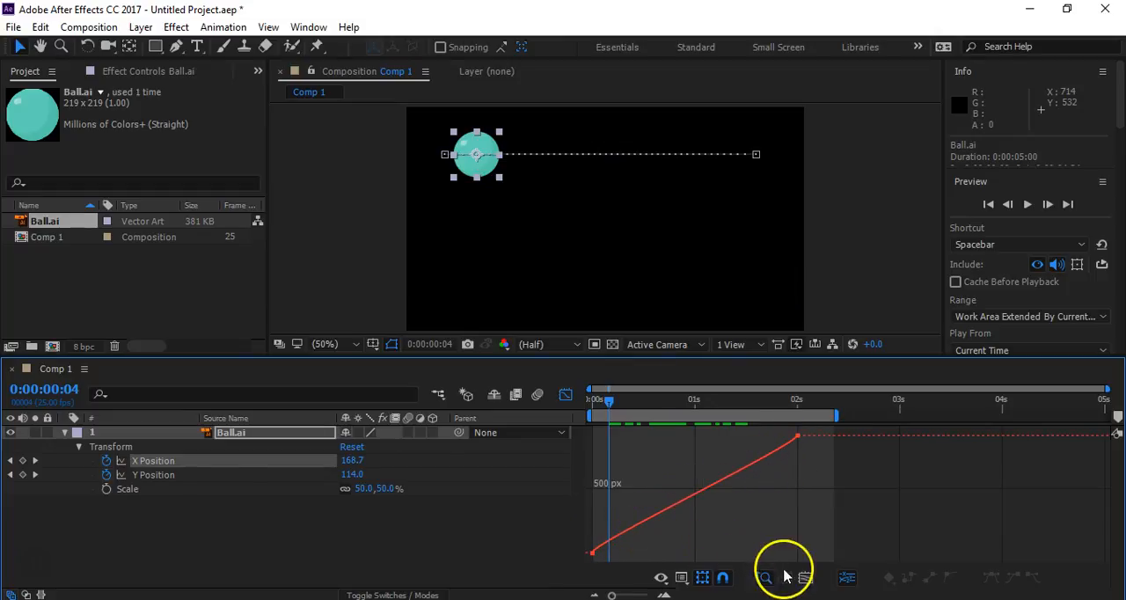
click(565, 394)
click(565, 394)
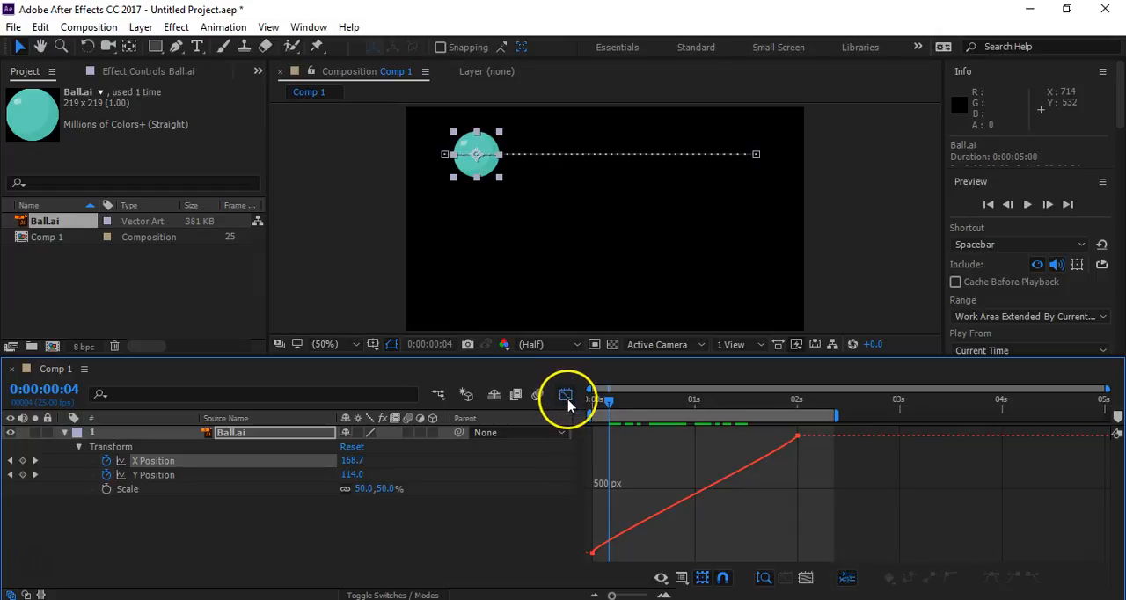
click(806, 579)
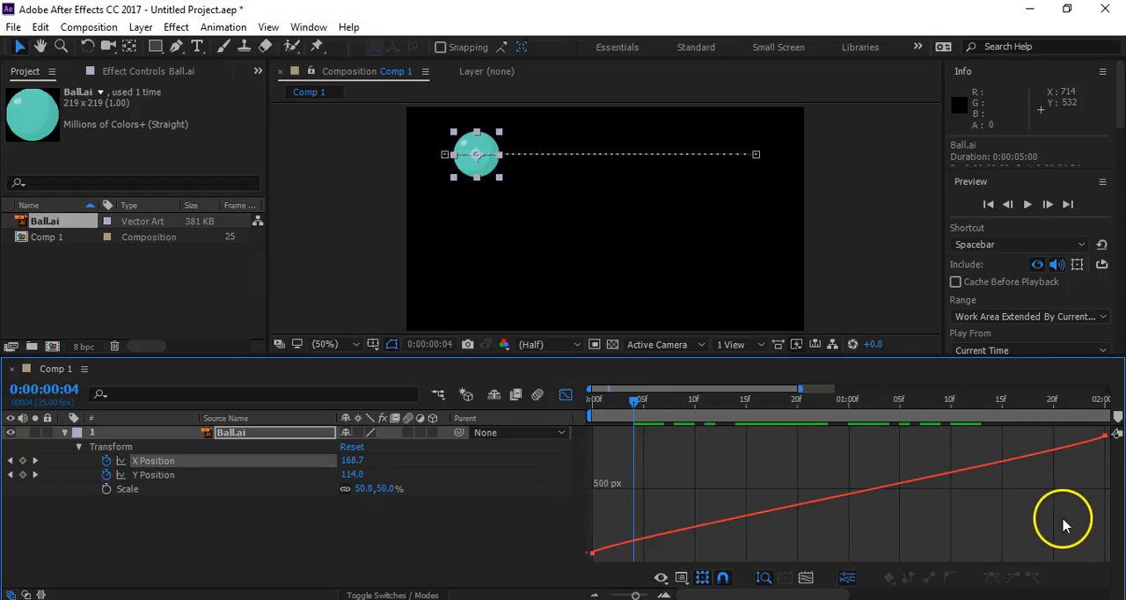
- Remove the Y Position animation, convert both X Position keyframes to linear in the layer bar view, and clear the selection
click(566, 394)
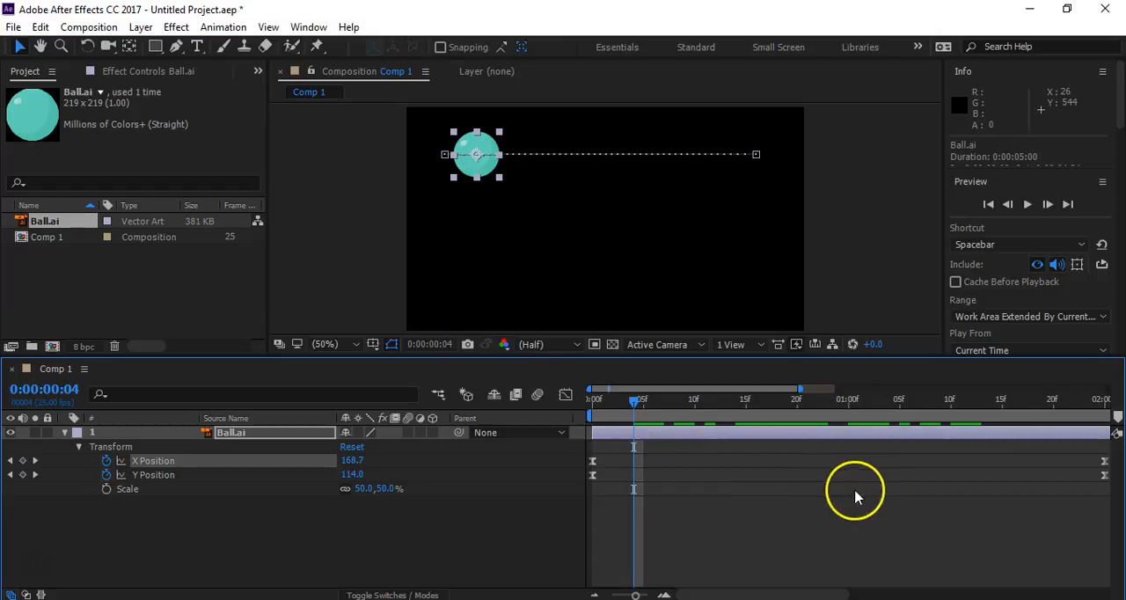
click(106, 474)
drag(553, 452, 1108, 464)
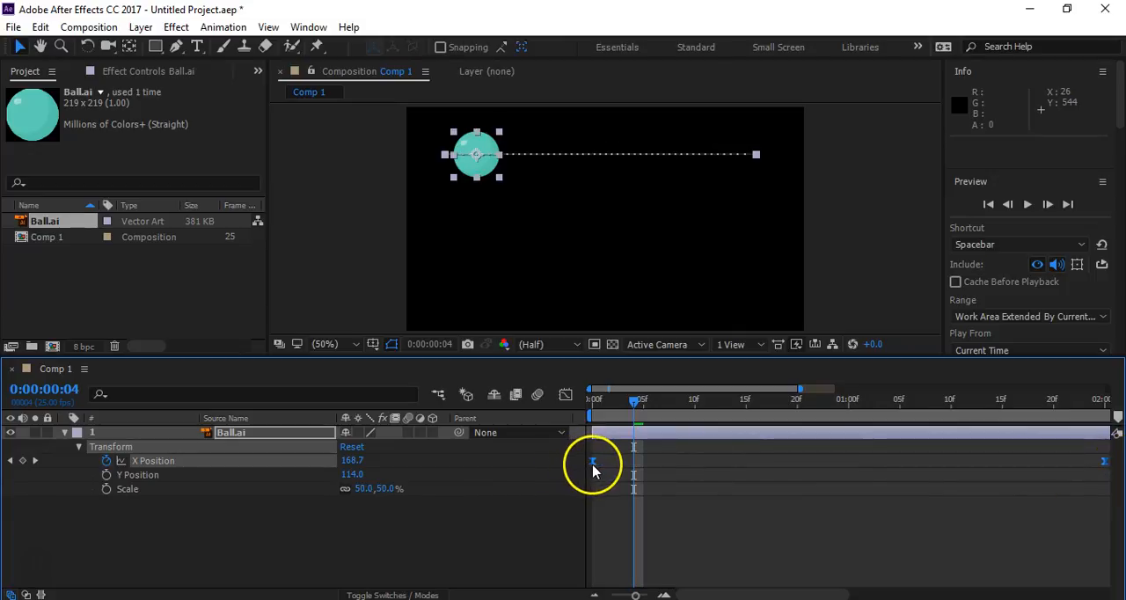
ctrl+click(592, 462)
click(596, 476)
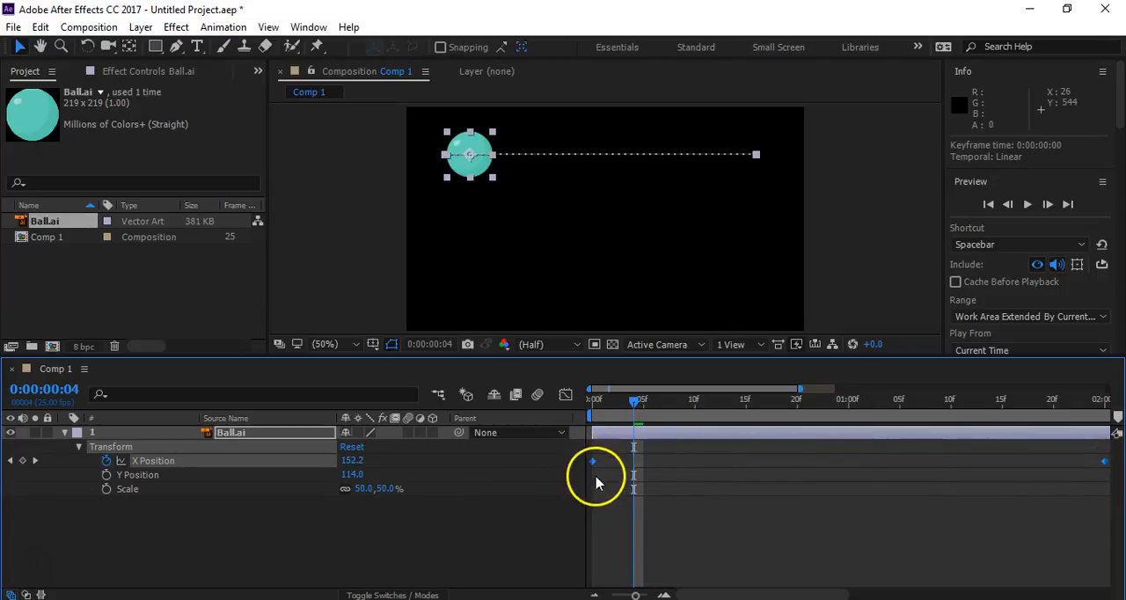
click(559, 499)
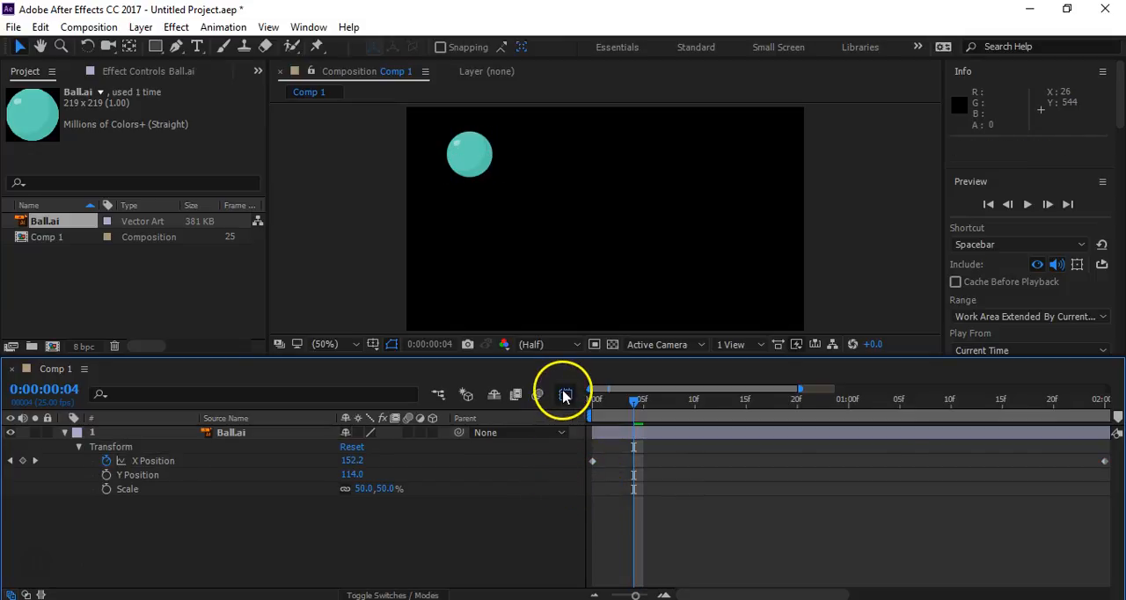
- Check the X Position curve in the Graph Editor and return to the layer bar view
click(566, 394)
click(148, 461)
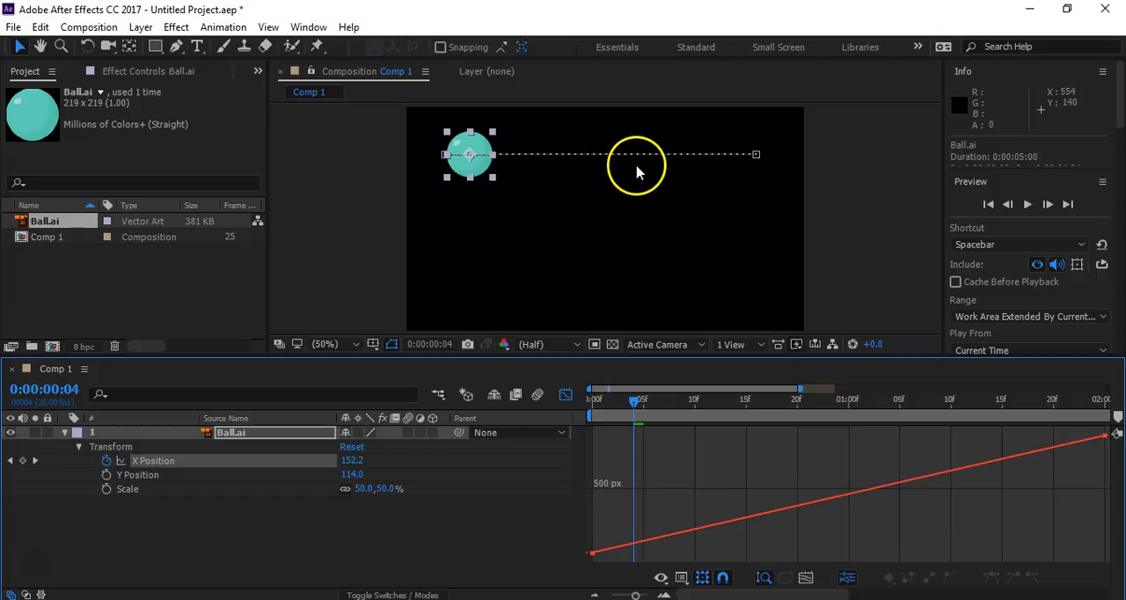
click(565, 396)
drag(618, 452, 585, 471)
right_click(609, 464)
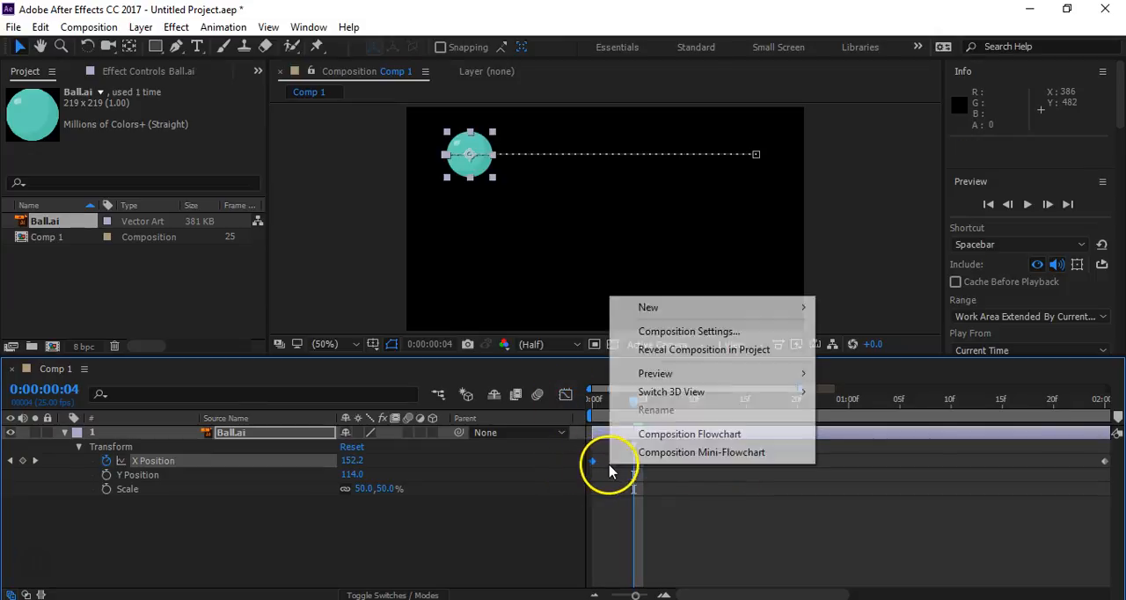
click(769, 526)
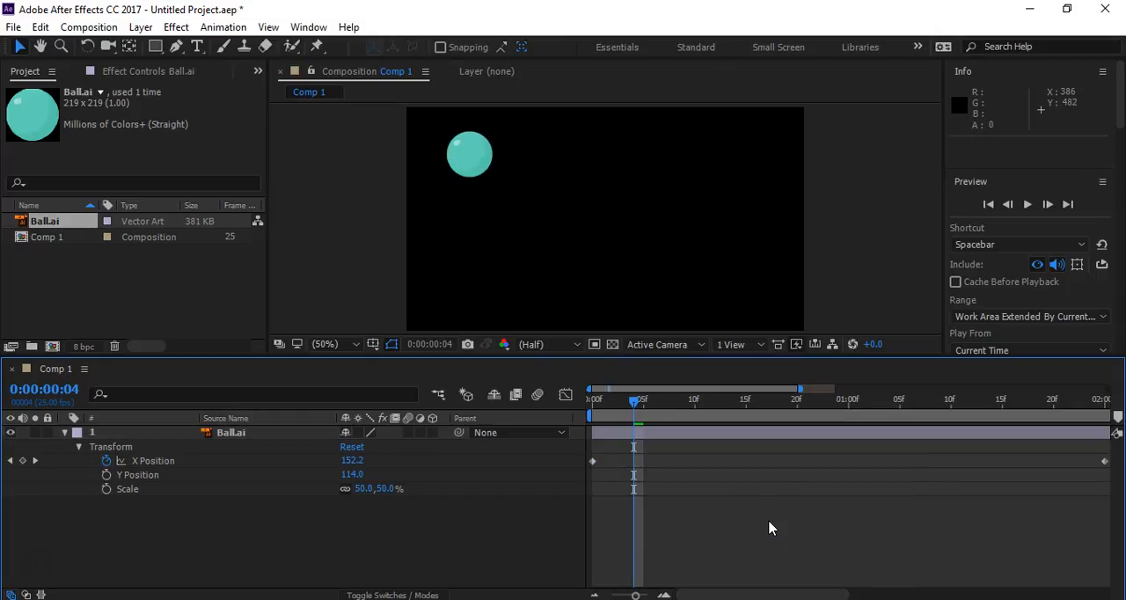
- Apply Easy Ease to both X Position keyframes and display their curve in the Graph Editor
drag(570, 458, 1121, 463)
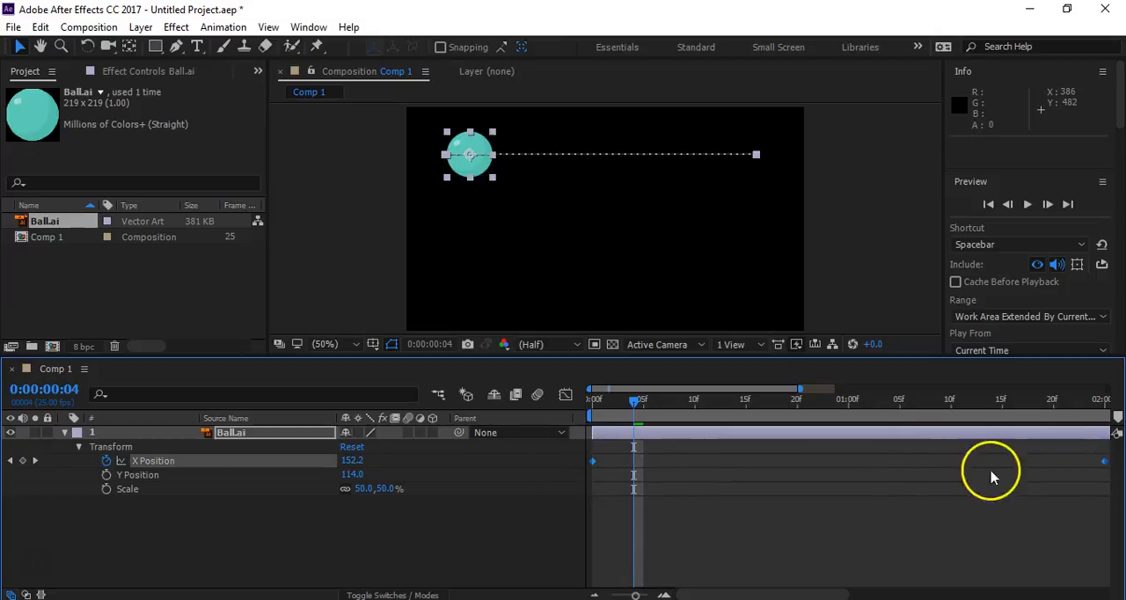
key(F9)
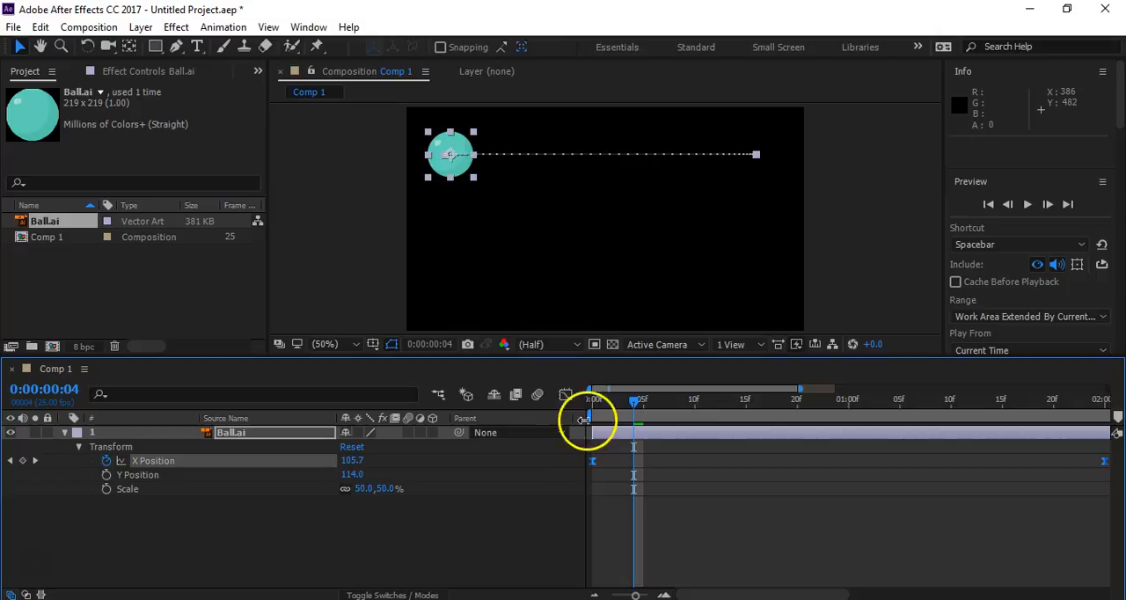
click(565, 394)
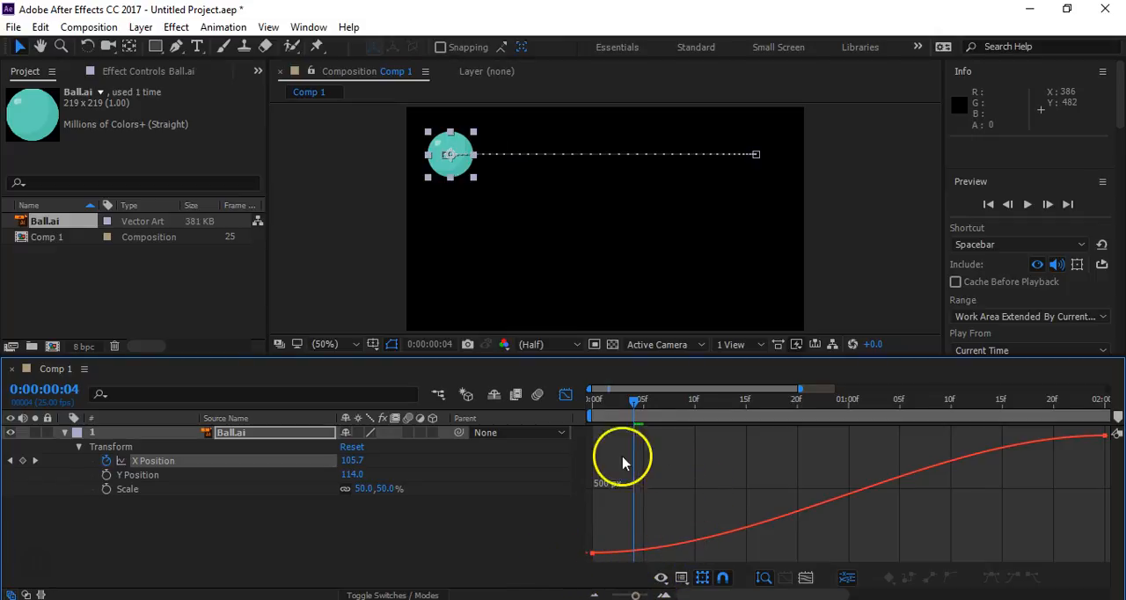
- Preview the eased ball motion from 0:00:00:00, clear the selection and stop playback
drag(639, 402, 523, 420)
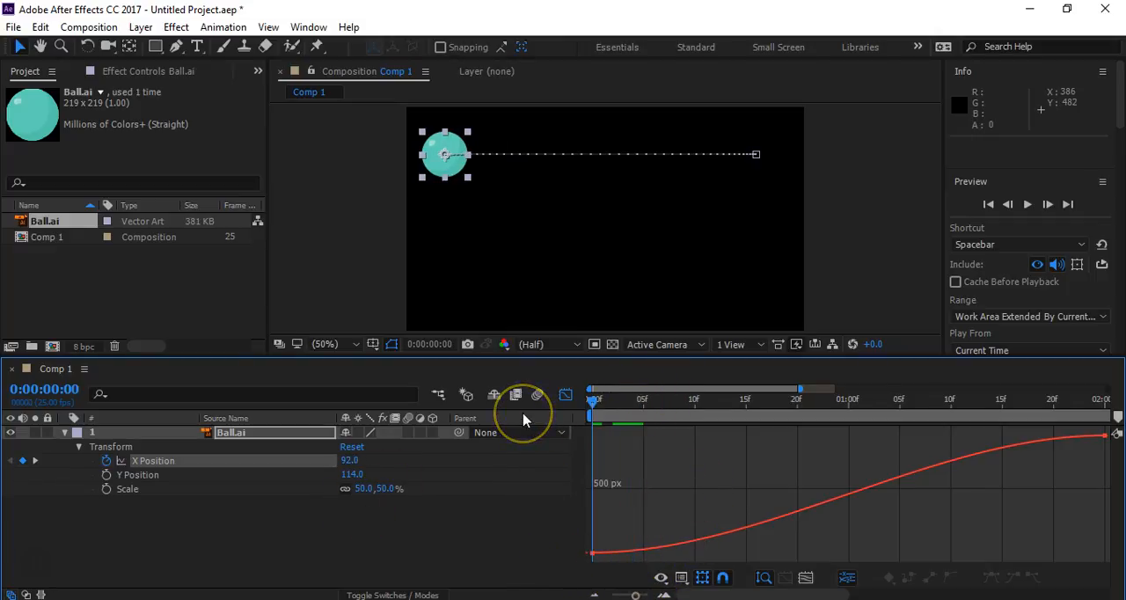
key(space)
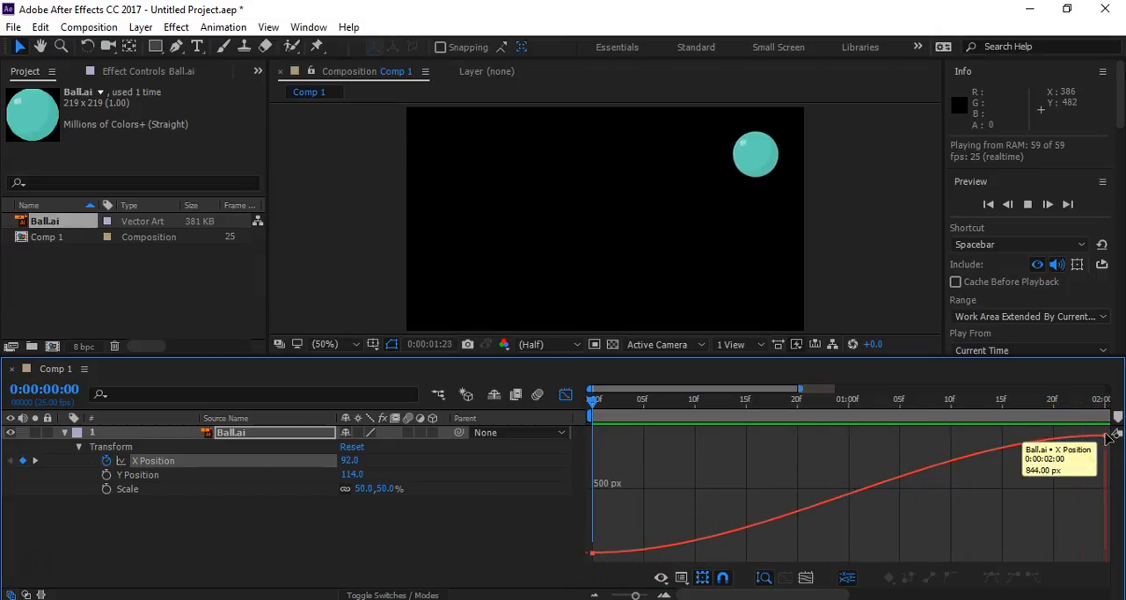
click(226, 540)
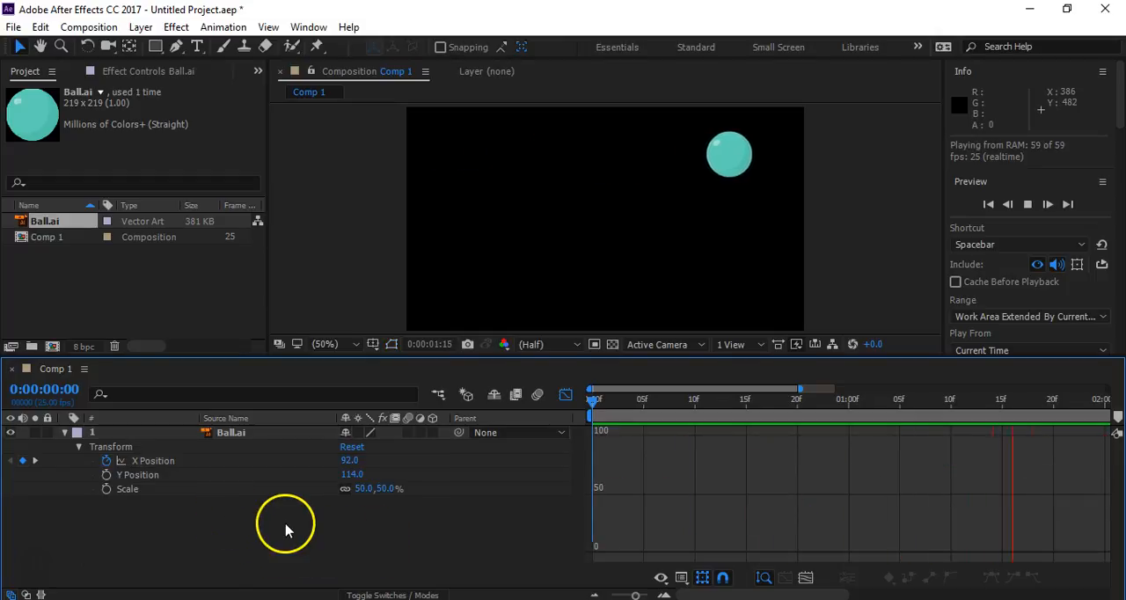
key(space)
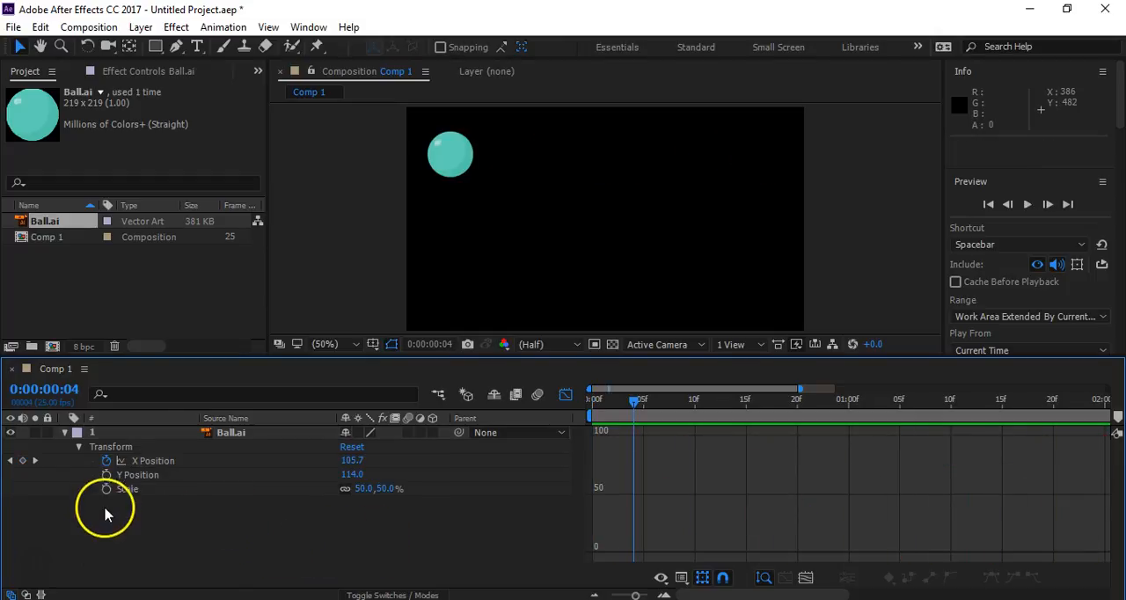
- Reshape the X Position curve into a steep S by extending the first keyframe's handle to about 0:00:01:07 and the last's to about 0:00:00:18
click(162, 460)
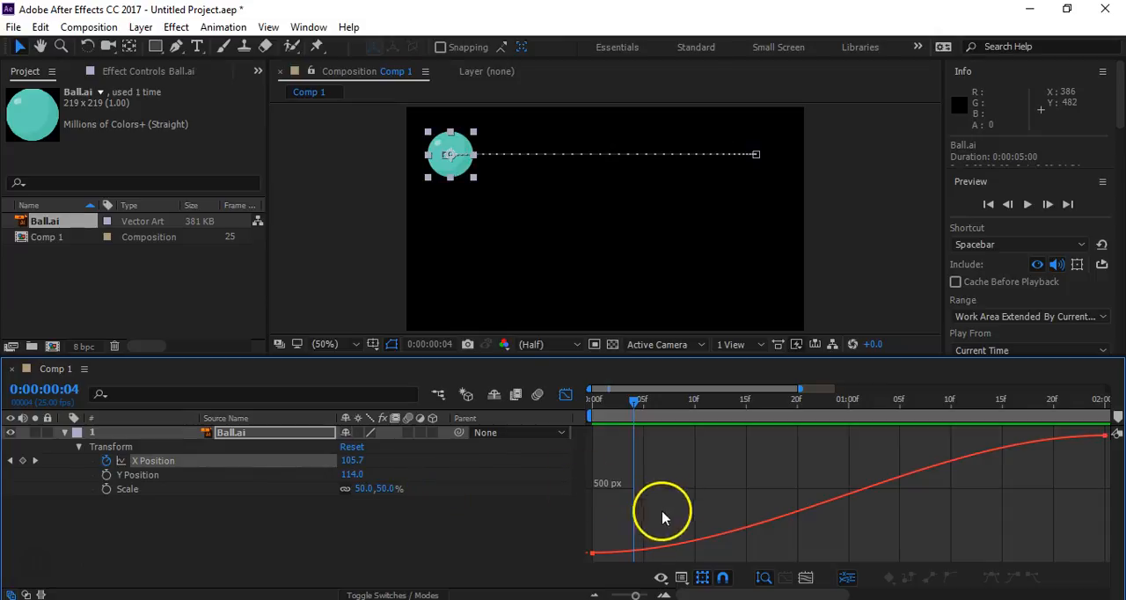
click(592, 552)
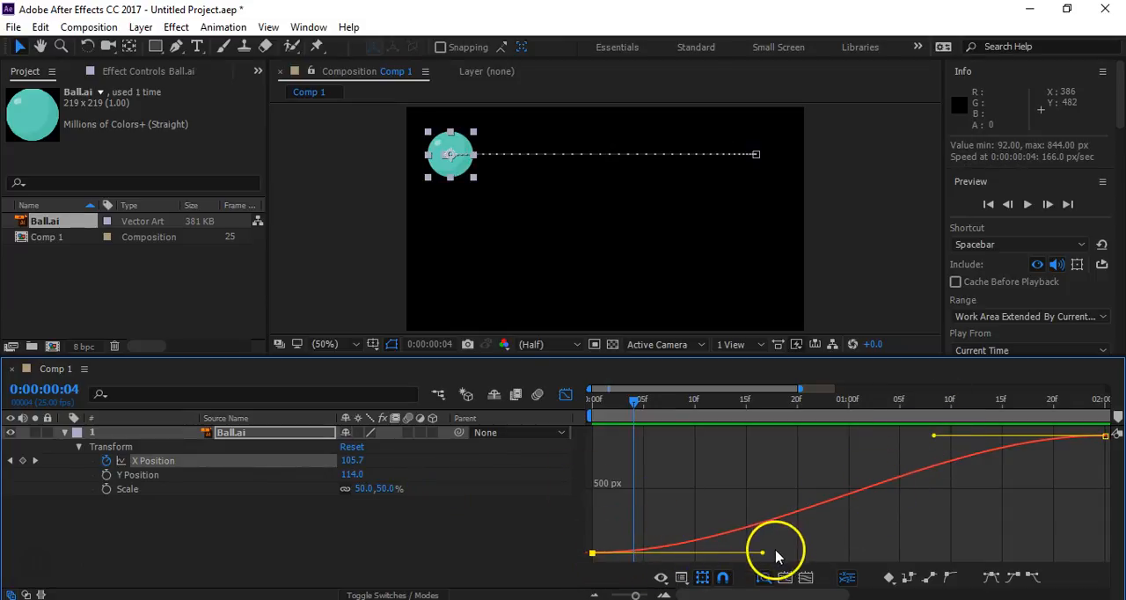
drag(763, 556, 884, 548)
click(593, 553)
drag(793, 554, 768, 554)
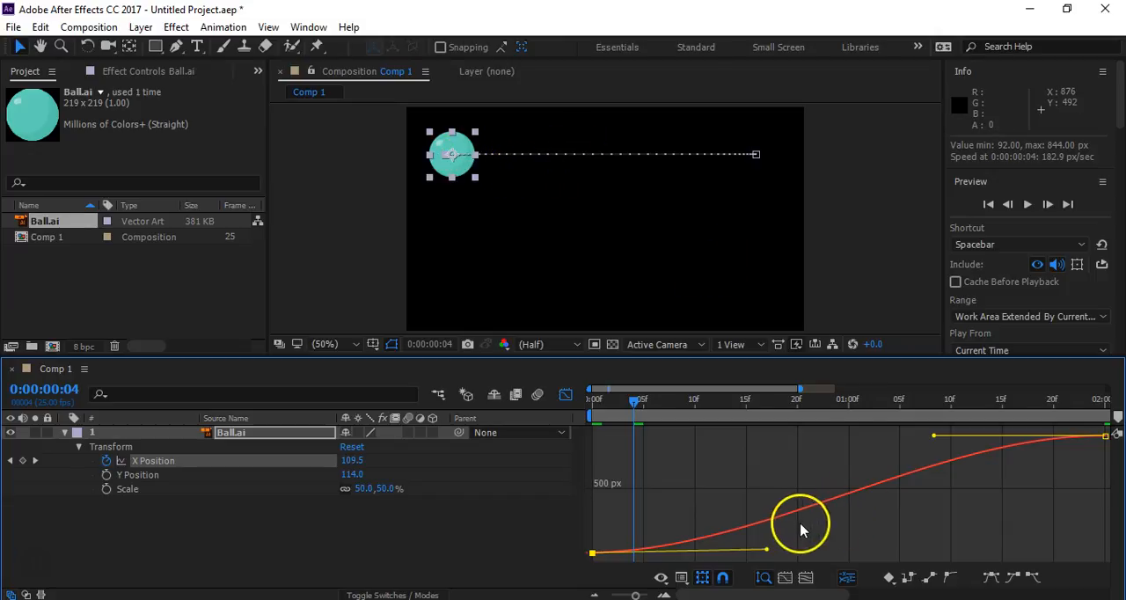
drag(933, 434, 778, 445)
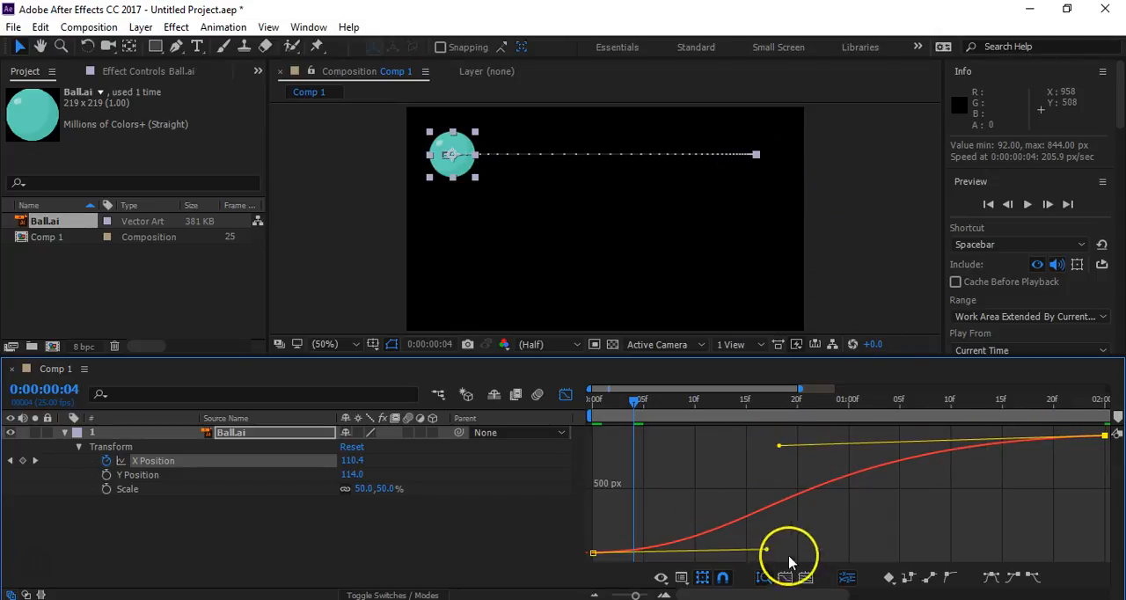
drag(766, 550, 922, 550)
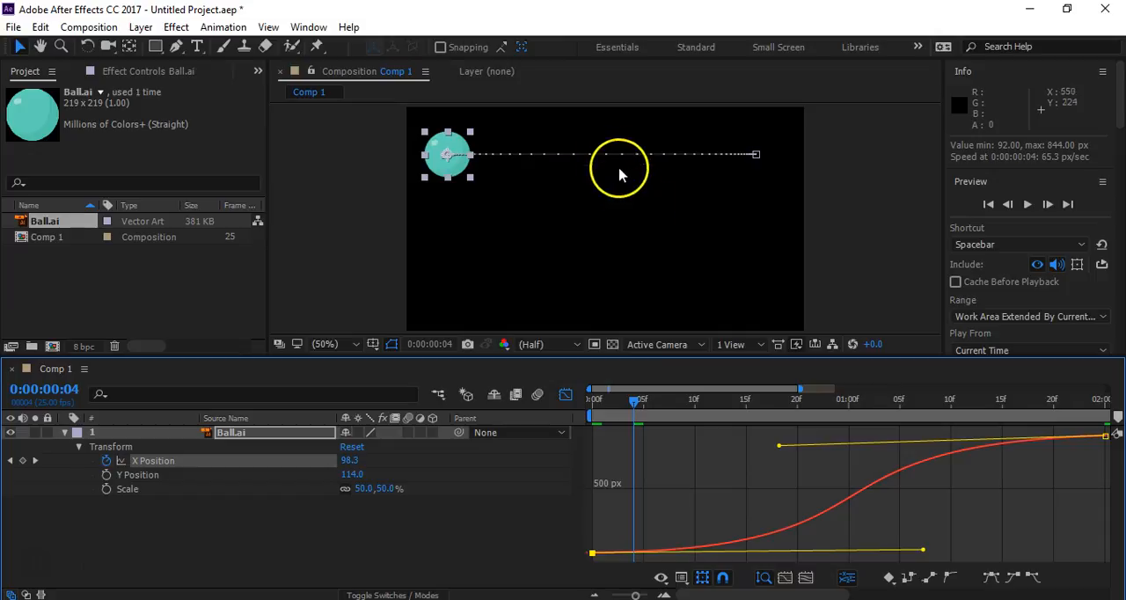
- Preview the S-curve motion from 0:00:00:00 with the X Position graph shown, and stop playback
drag(634, 404, 536, 409)
click(522, 527)
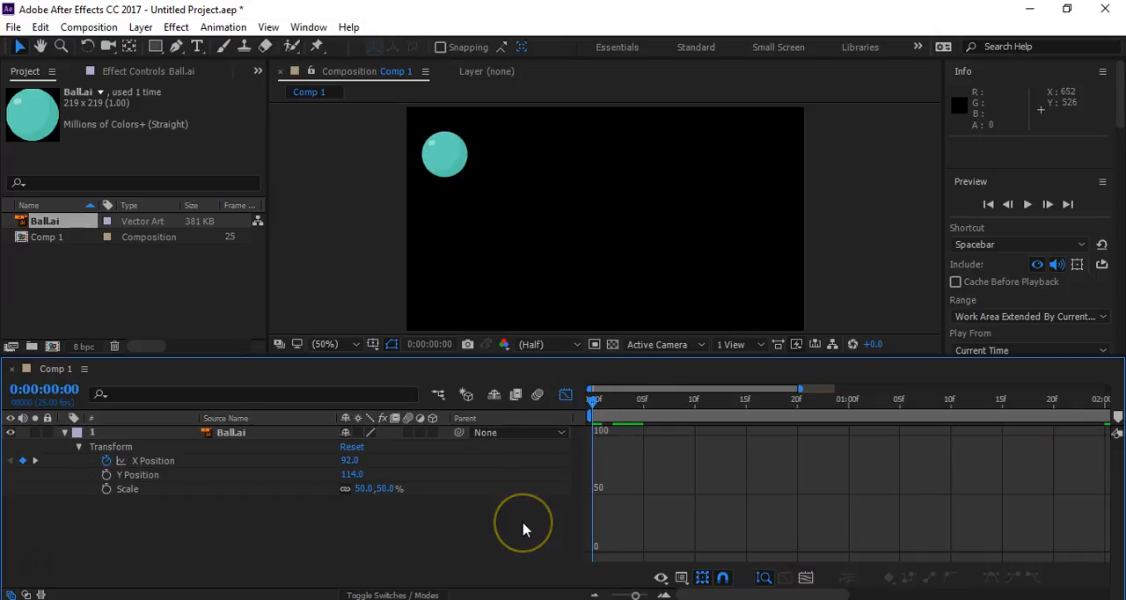
click(152, 461)
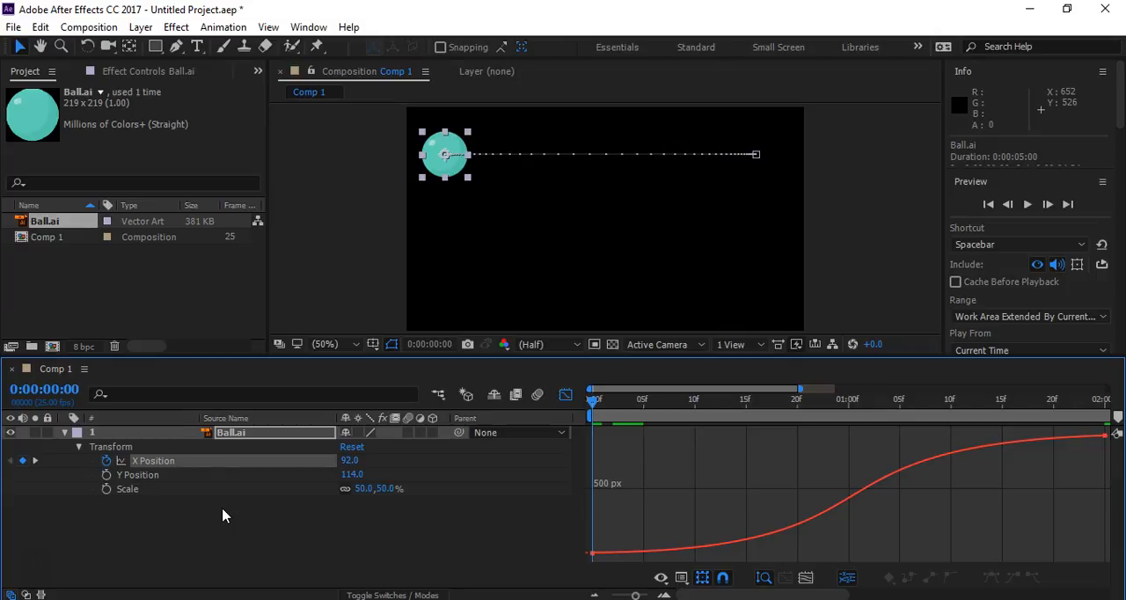
key(space)
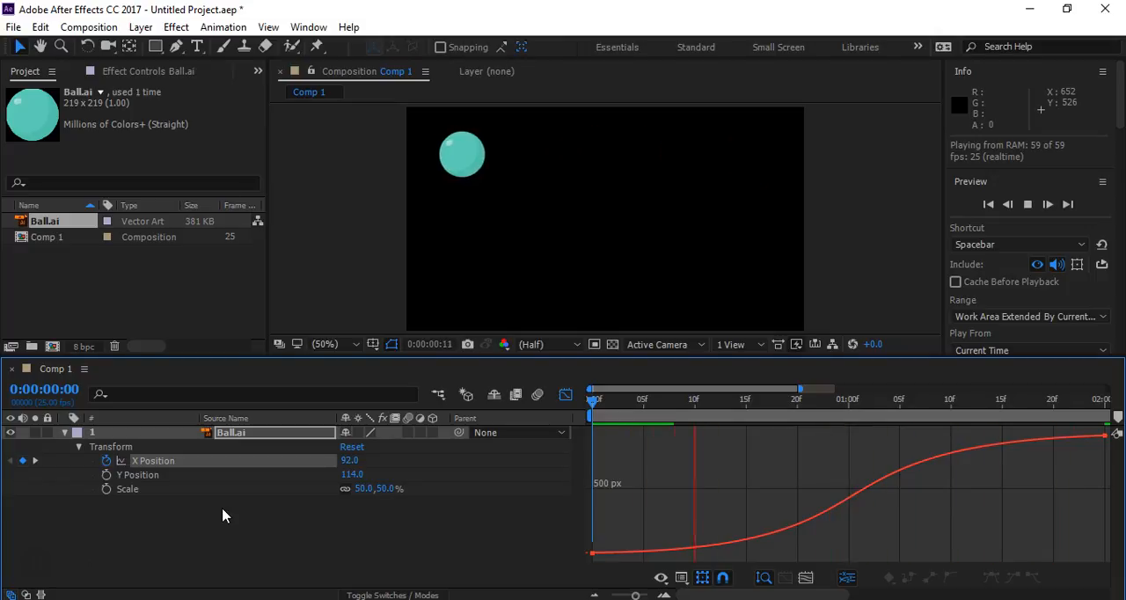
key(space)
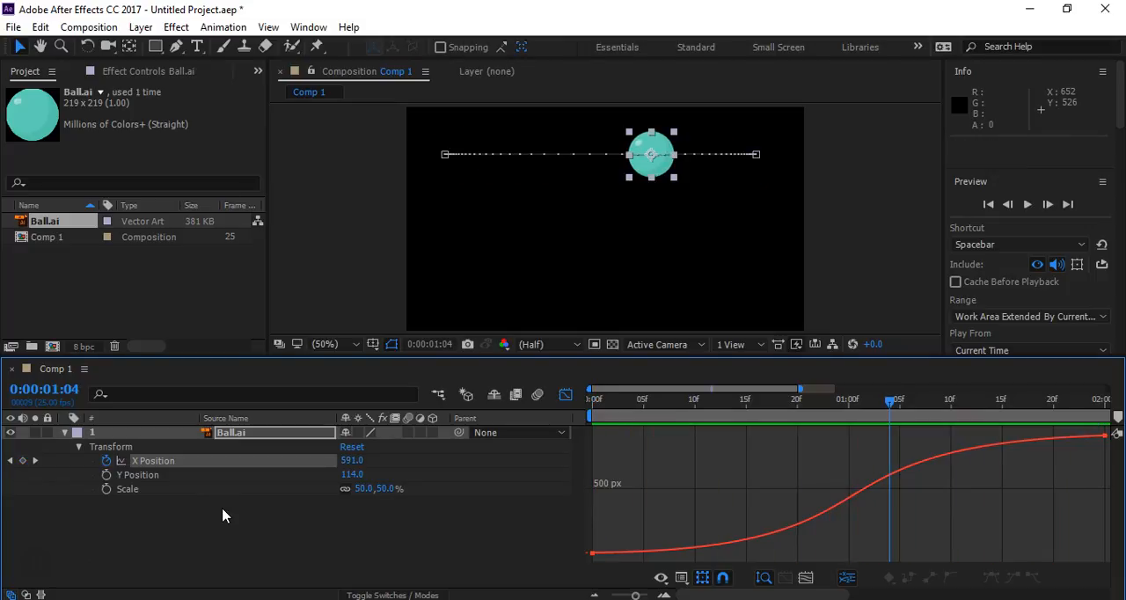
- Reshape the X Position curve to start fast and slow down by raising the first keyframe's handle and flattening the last keyframe's handle
click(593, 553)
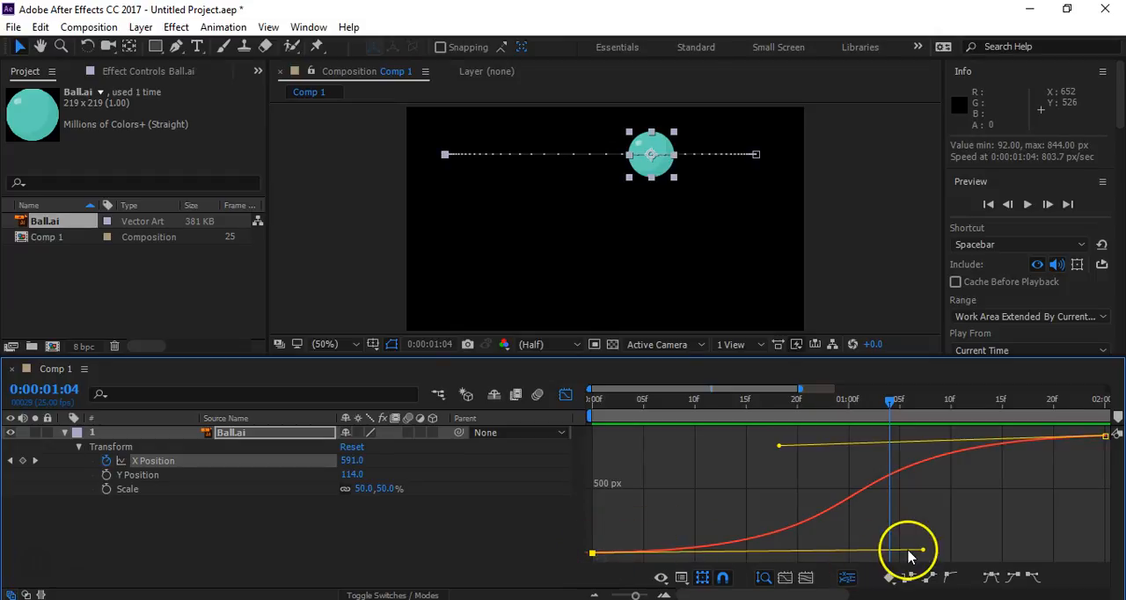
drag(924, 552, 781, 470)
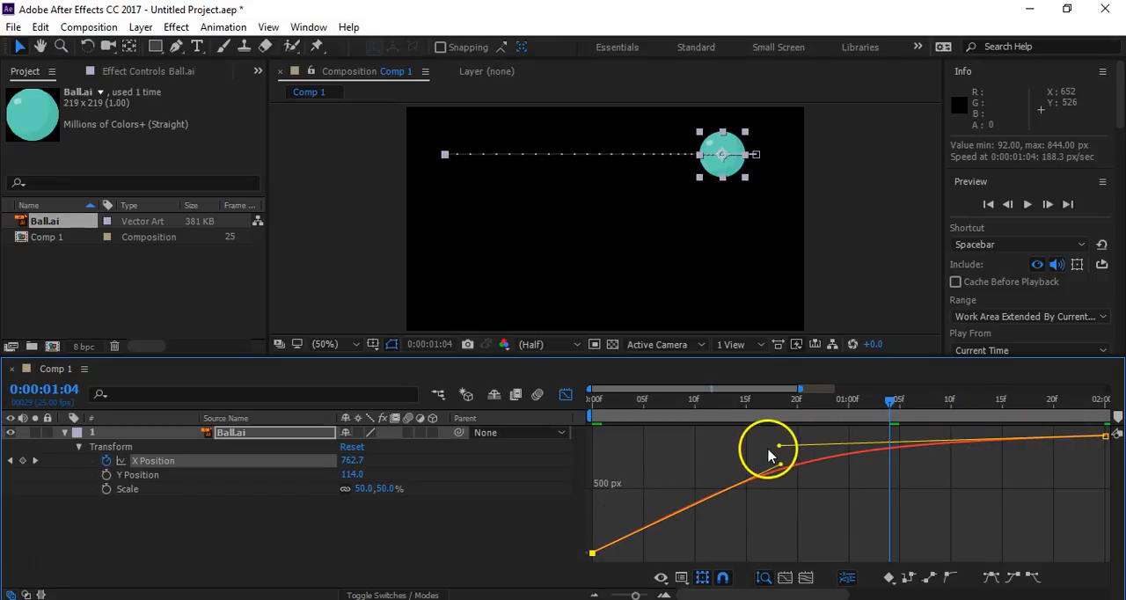
drag(779, 446, 770, 471)
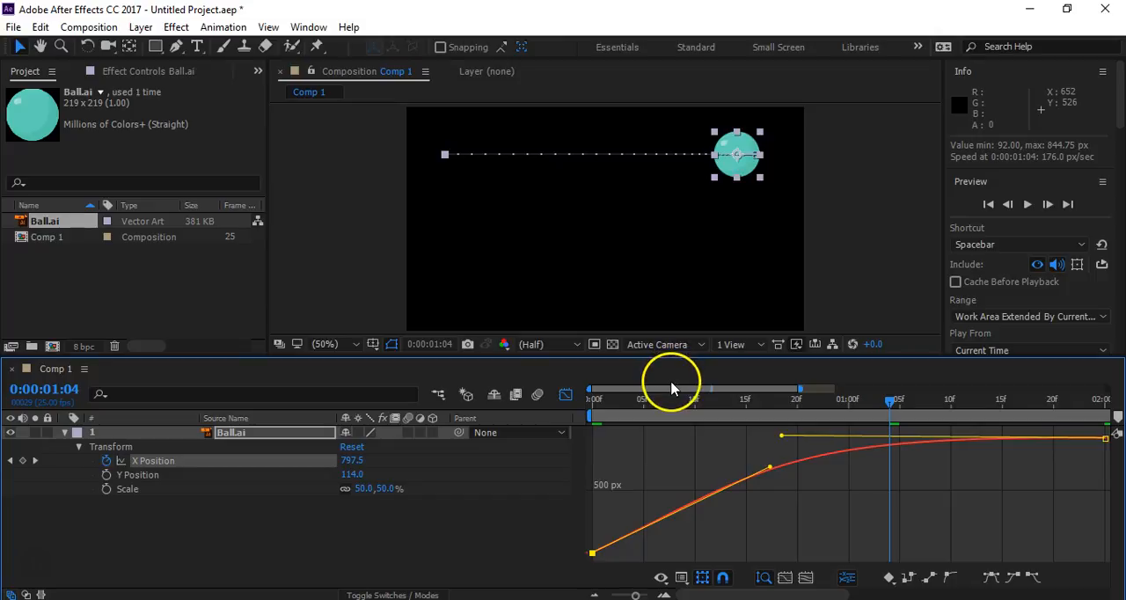
- Preview the fast-start, slow-stop motion from 0:00:00:00 and stop playback
drag(646, 406, 559, 407)
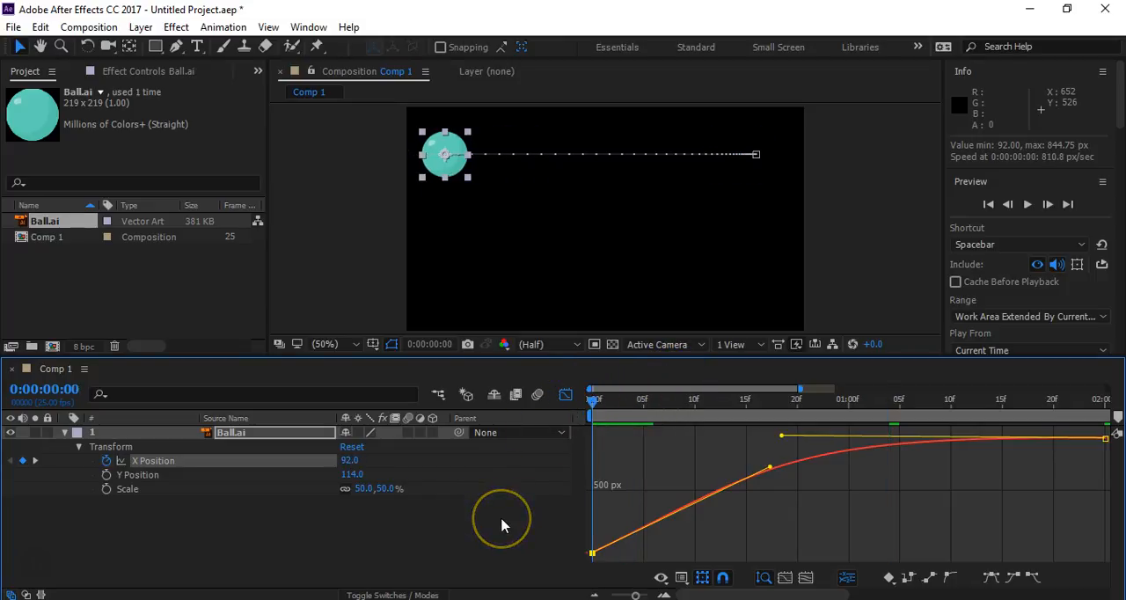
key(space)
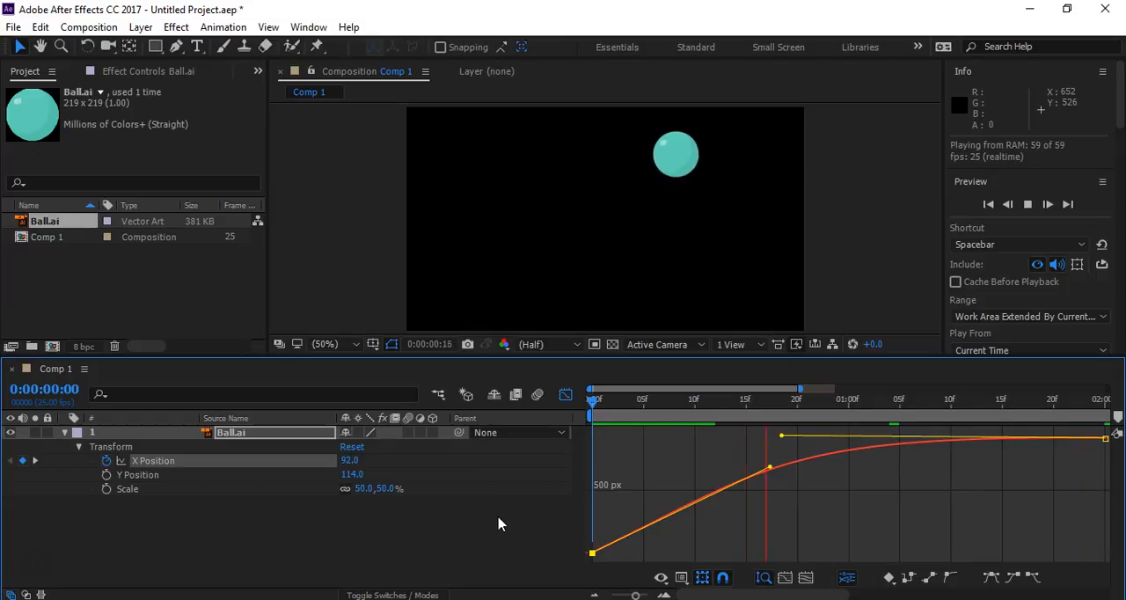
key(space)
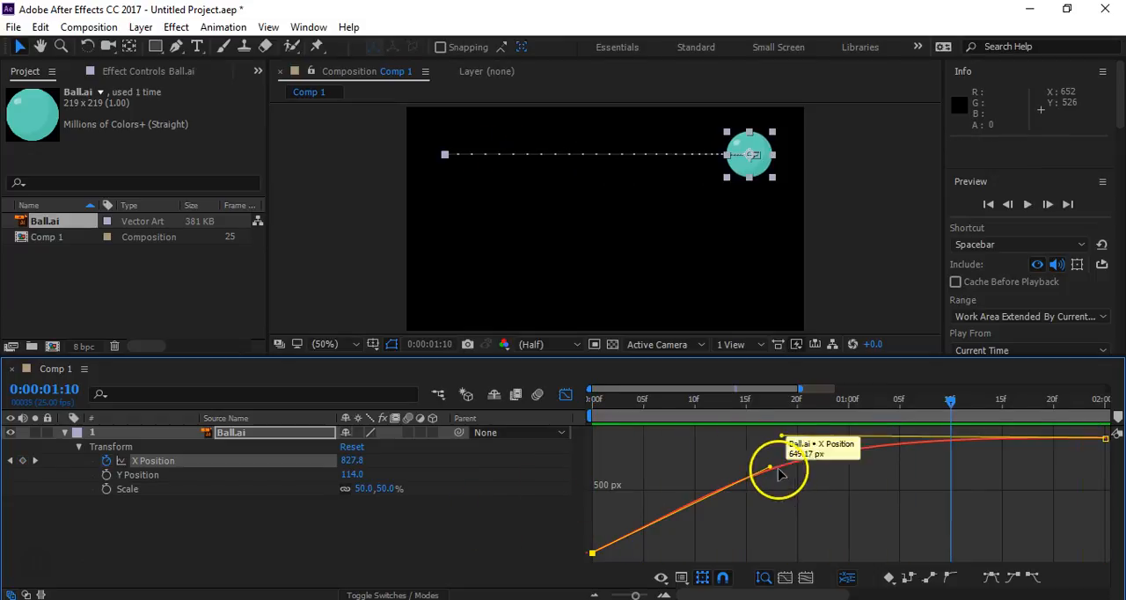
- Steepen the first X Position keyframe's handle, ending near 0:00:00:12, and shorten the last keyframe's handle to about 0:00:01:12
drag(772, 467, 710, 466)
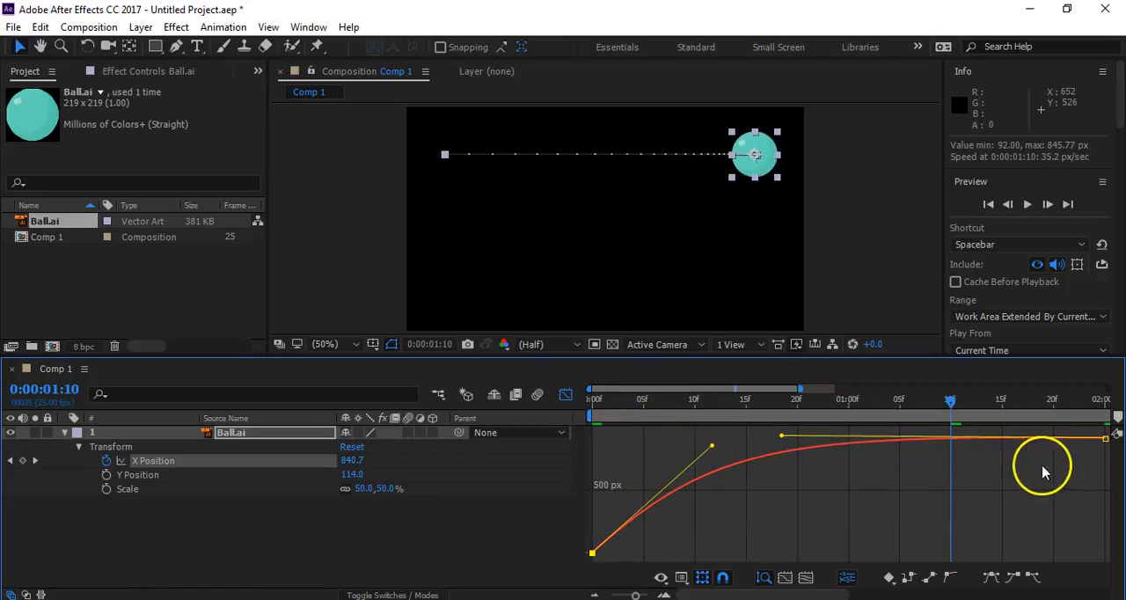
drag(781, 435, 974, 438)
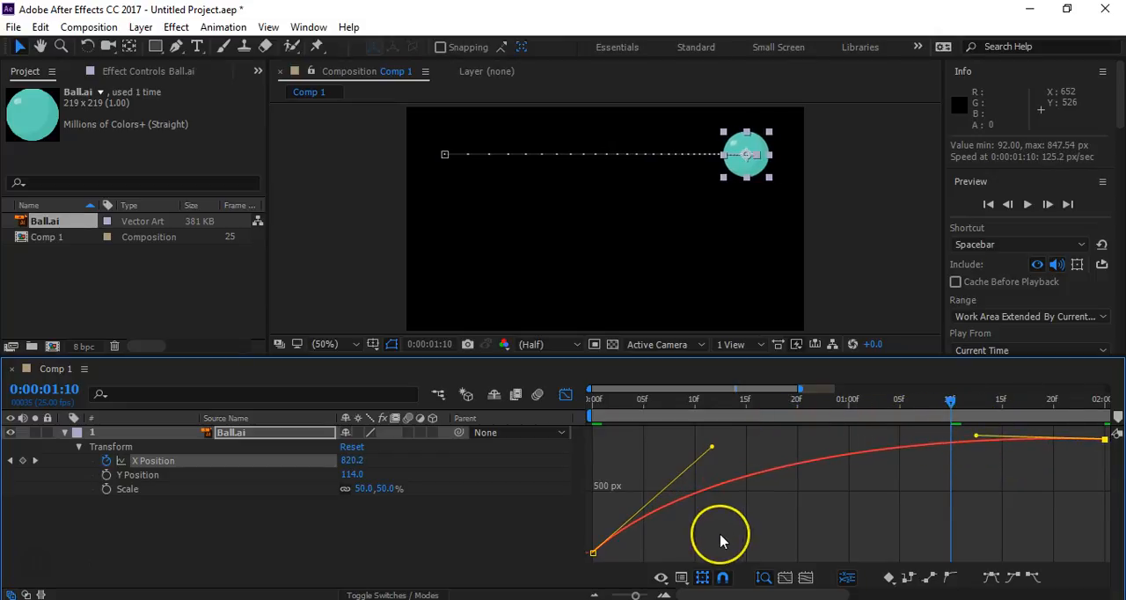
- Preview the ball's motion with the steepened X Position curve, stop playback, and fit the whole curve in the graph
key(space)
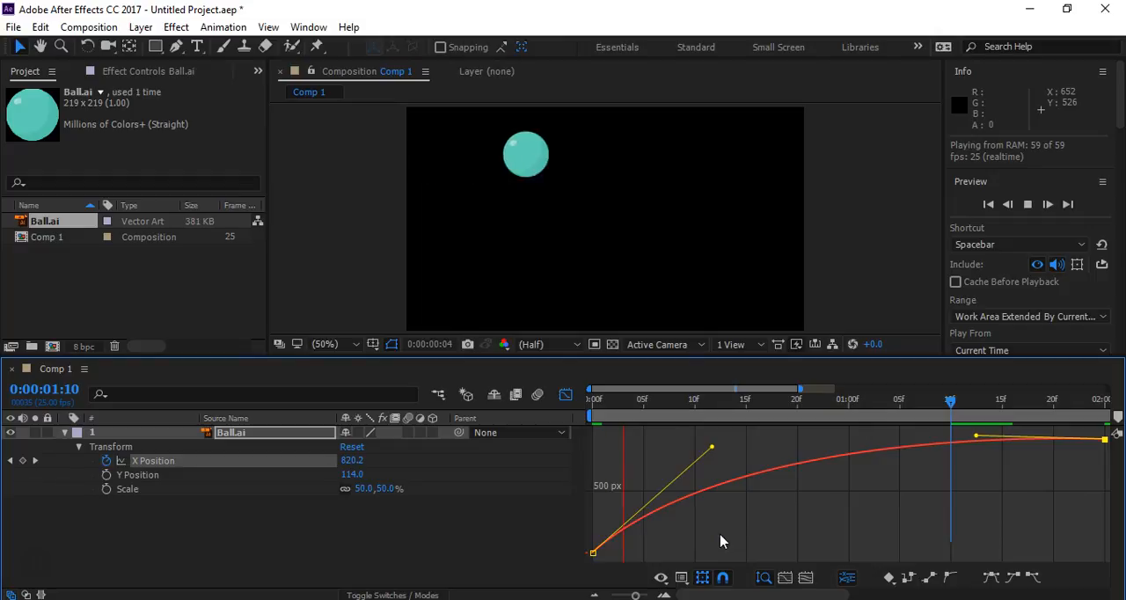
key(space)
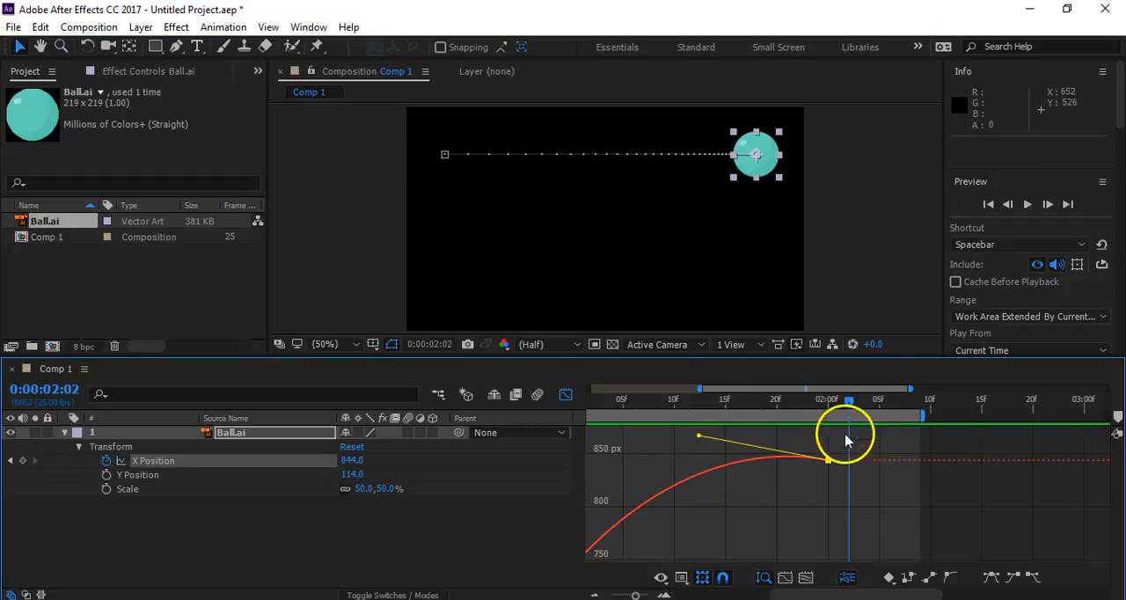
click(808, 580)
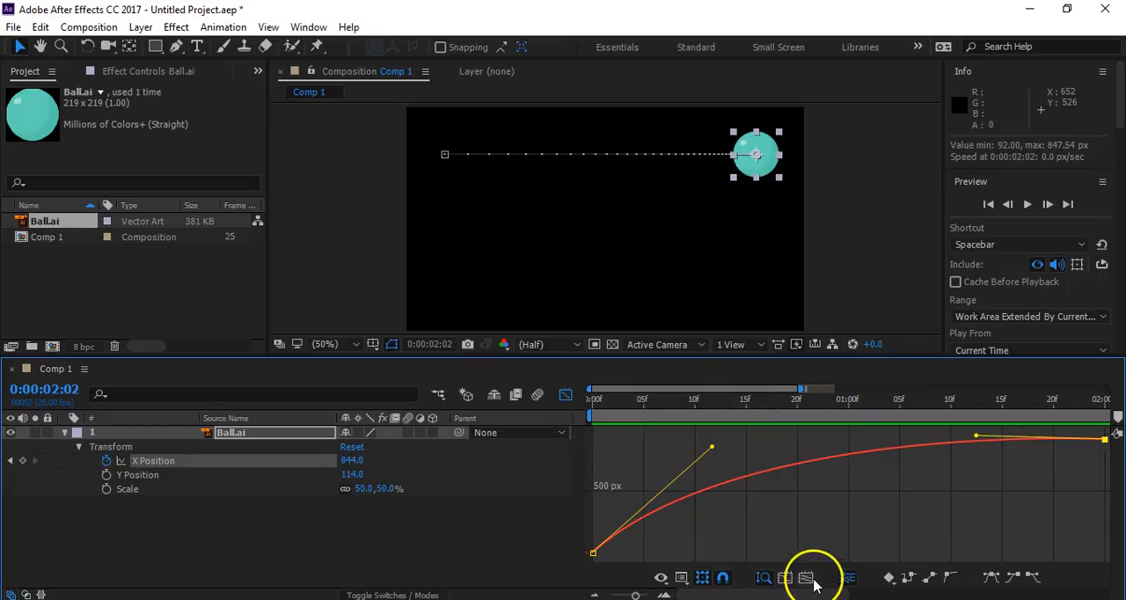
- Reshape the X Position curve to start slowly and end fast by lowering both keyframe handles, the last one ending near 0:00:01:19
drag(975, 437, 968, 486)
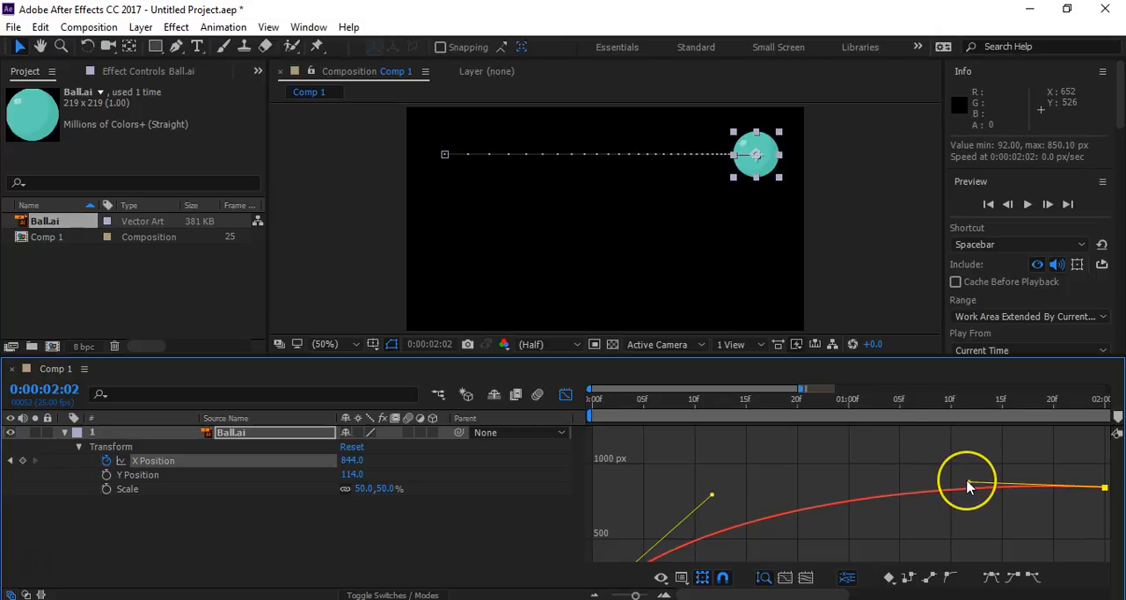
drag(967, 486, 968, 493)
drag(724, 452, 914, 543)
click(964, 437)
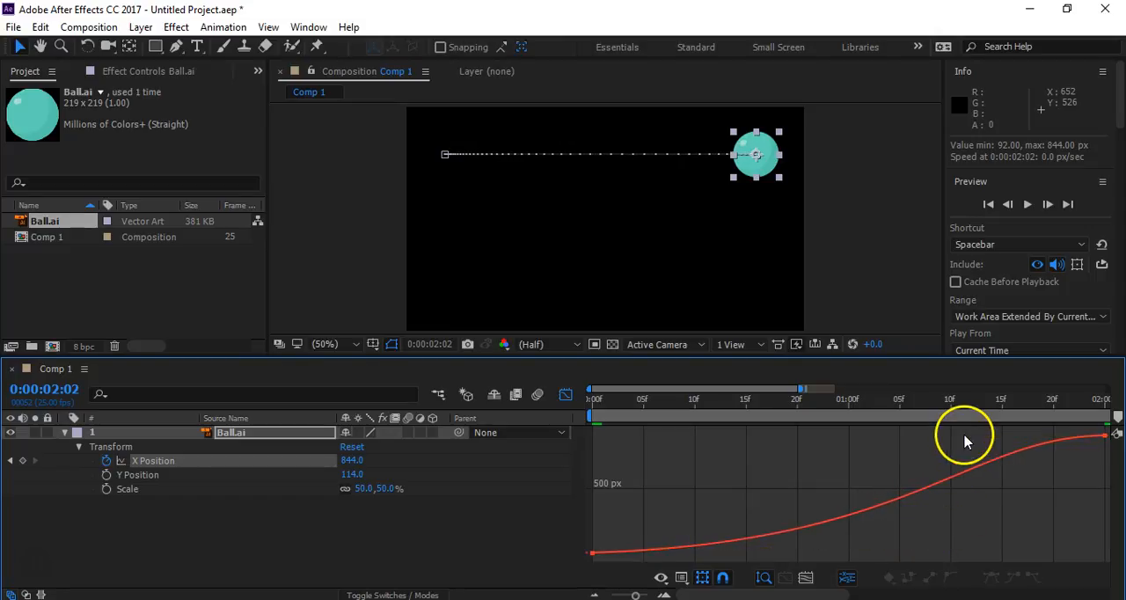
click(1105, 436)
drag(1038, 438, 1047, 550)
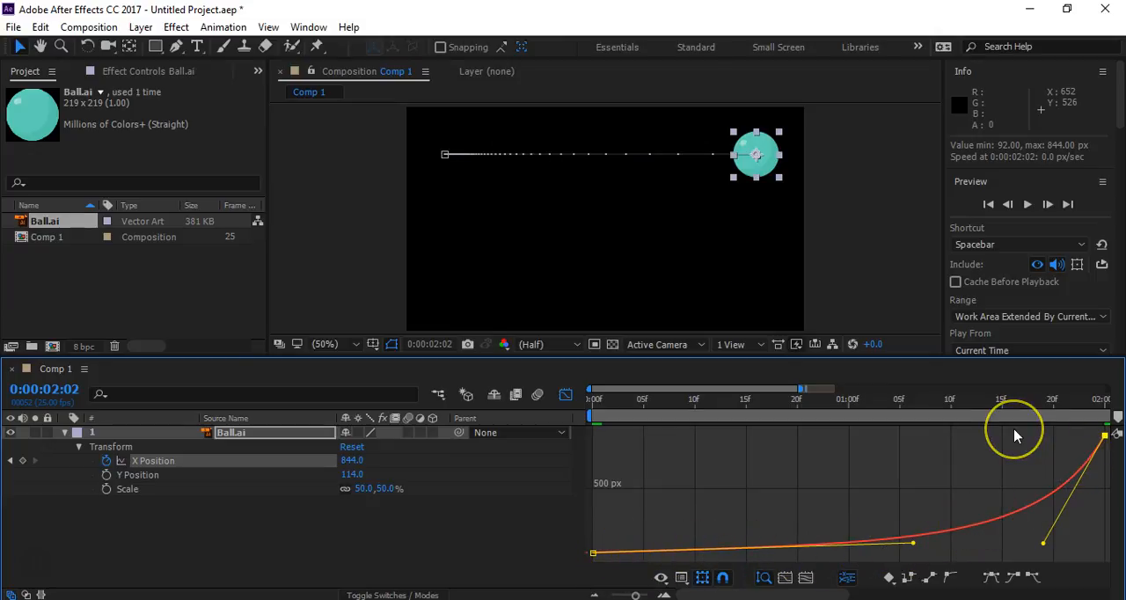
- Preview the slow-start, fast-end motion, stop playback, and extend the visible time range to 0:00:00:00 through 0:00:05:00
key(space)
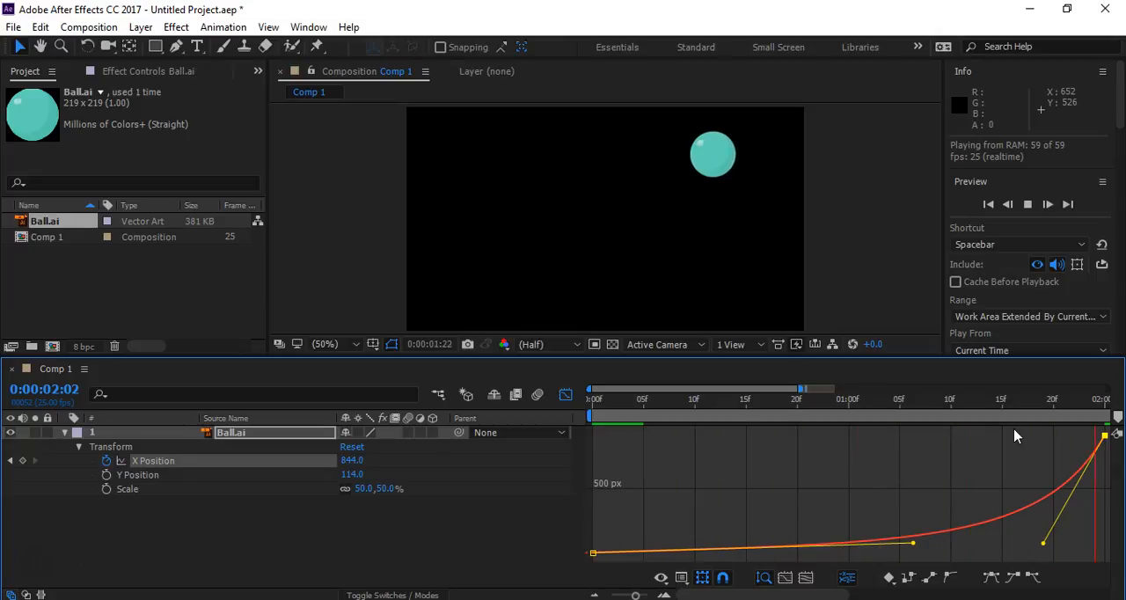
key(space)
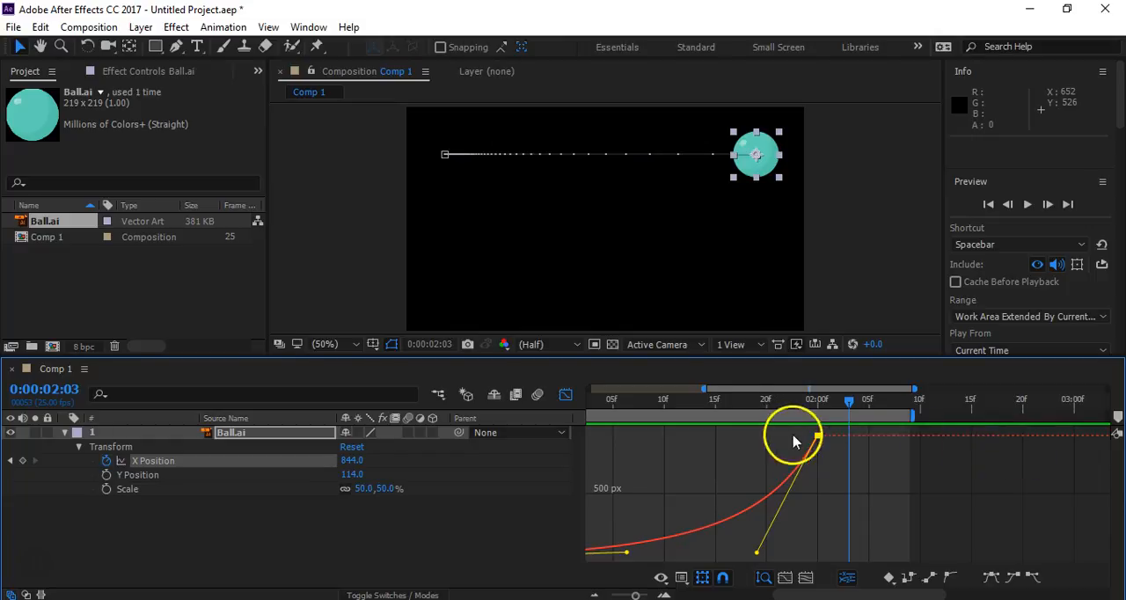
drag(704, 388, 593, 387)
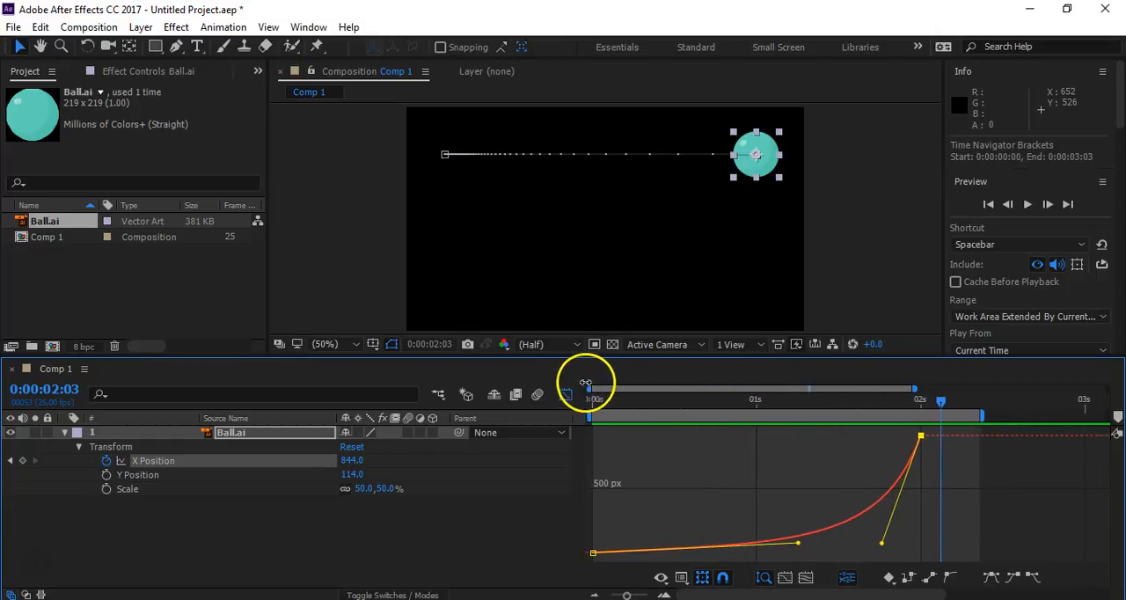
drag(915, 389, 1115, 411)
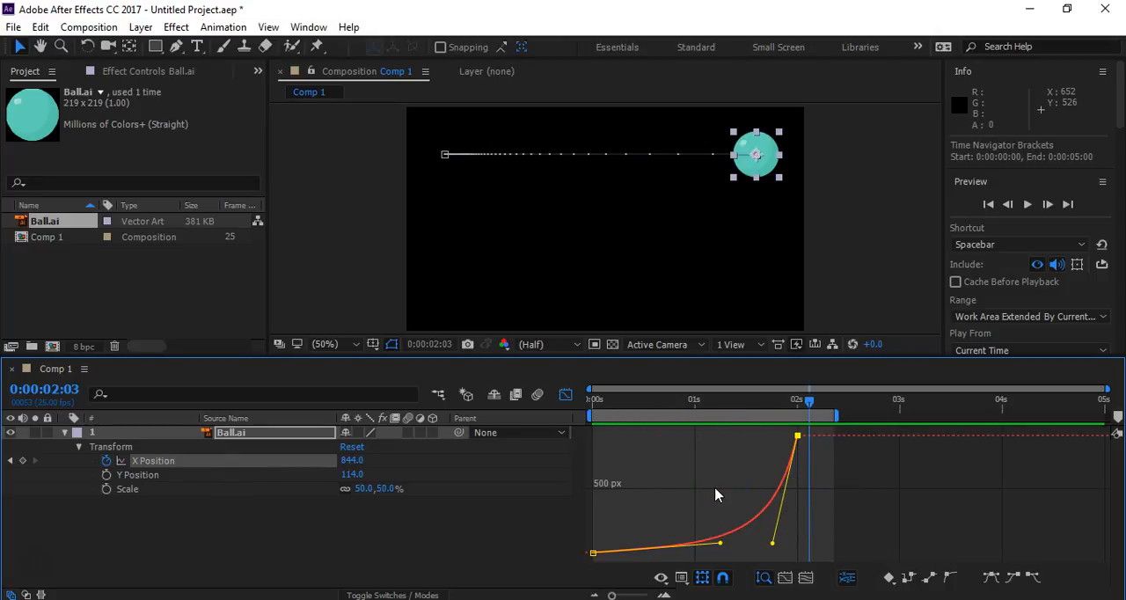
- Flatten the first X Position keyframe's handle and preview the motion from 0:00:00:00
drag(719, 548, 717, 552)
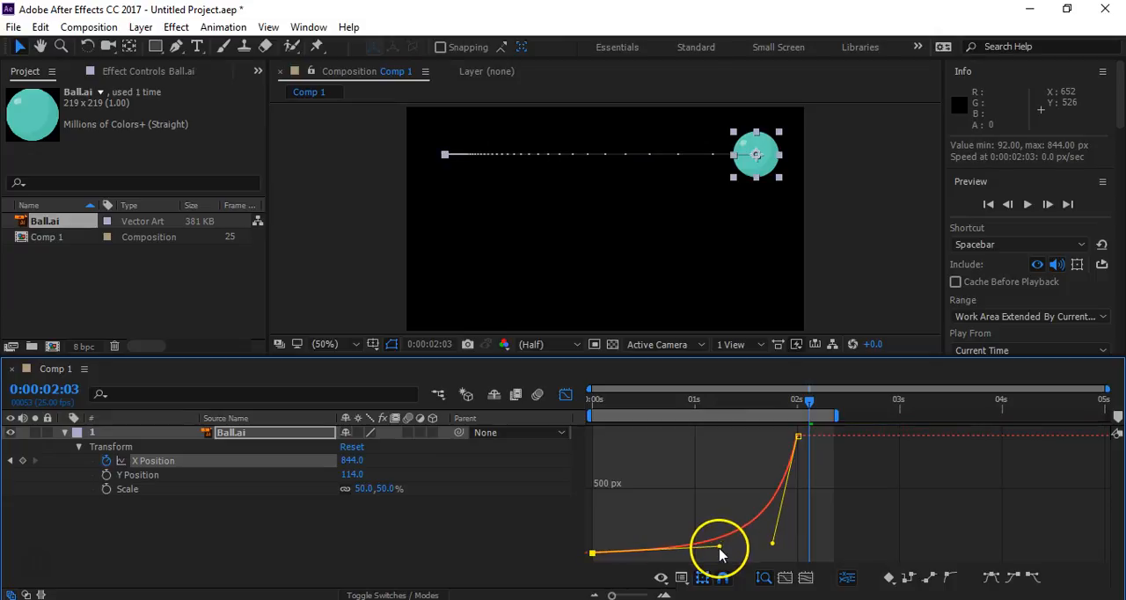
drag(660, 410, 581, 419)
key(space)
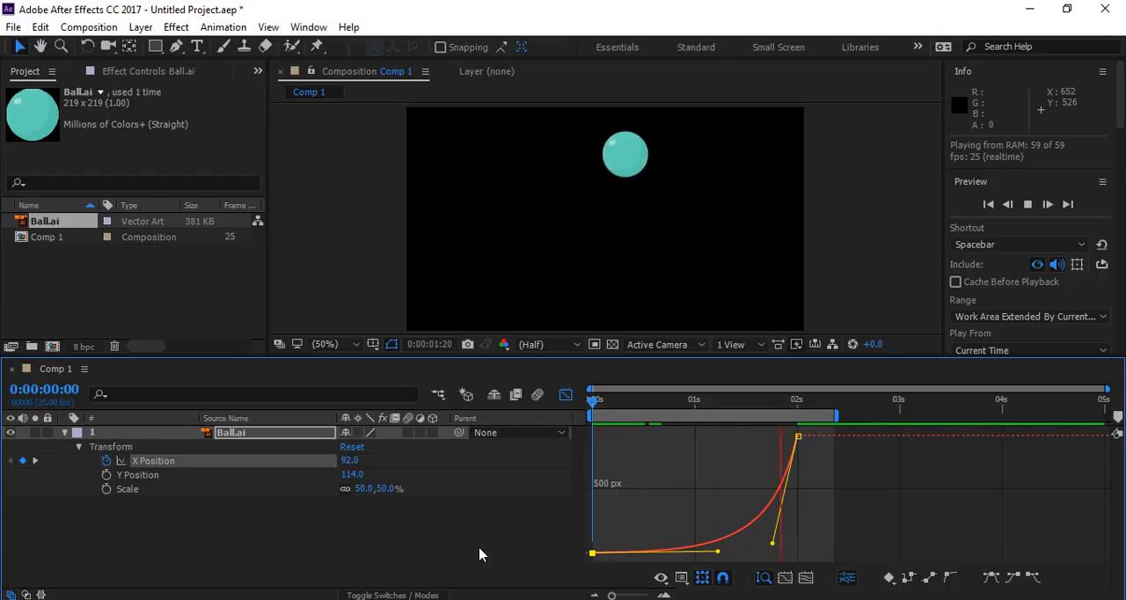
key(space)
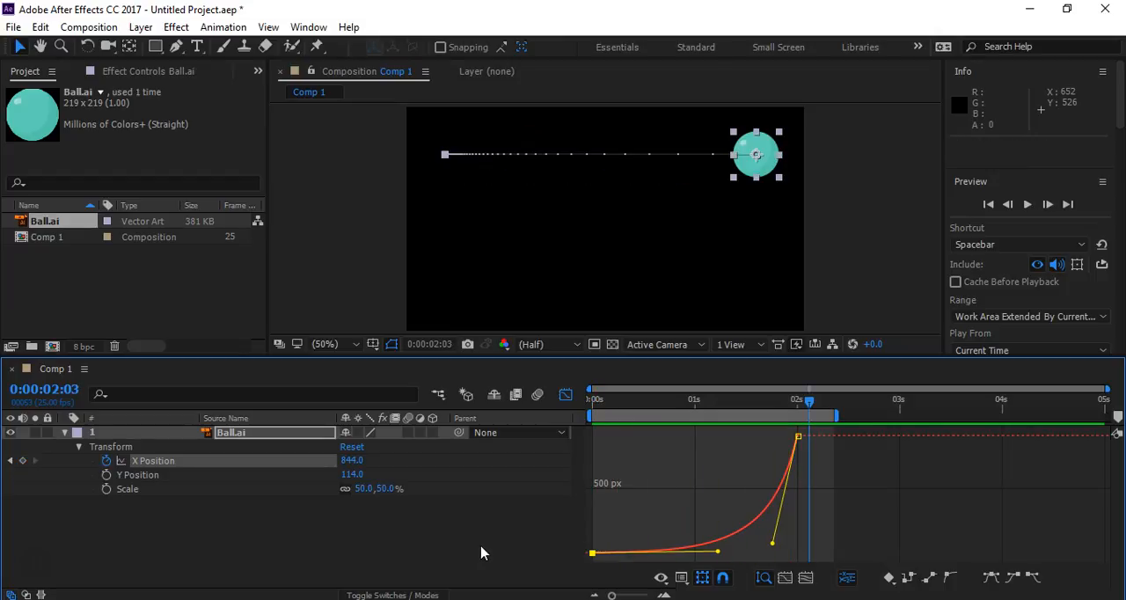
- Close the Graph Editor and remove all X Position keyframes from the Ball.ai layer
click(146, 479)
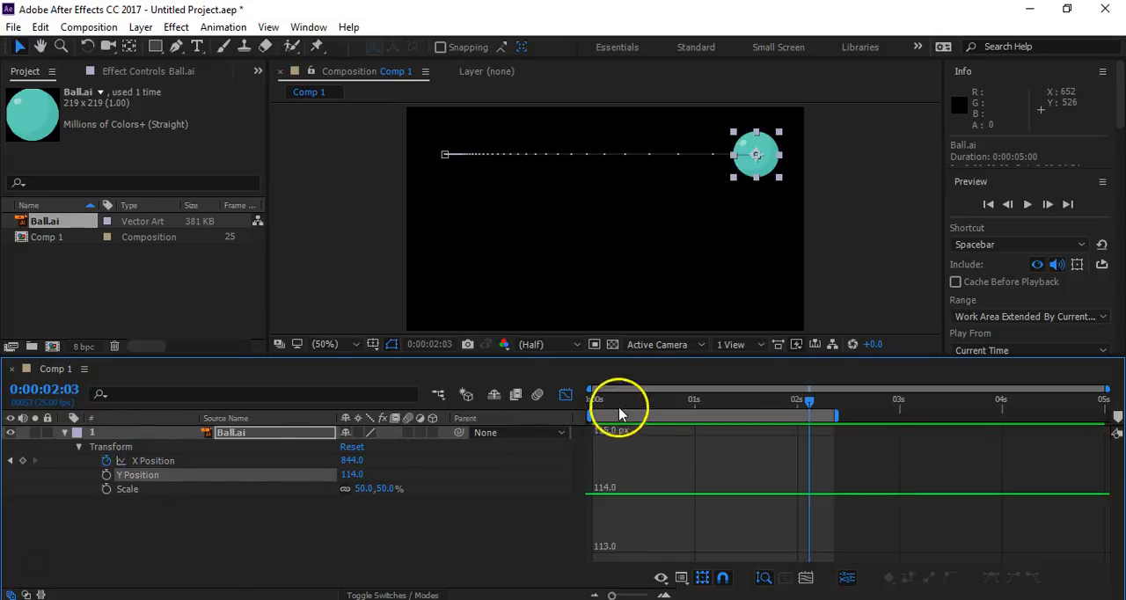
click(250, 431)
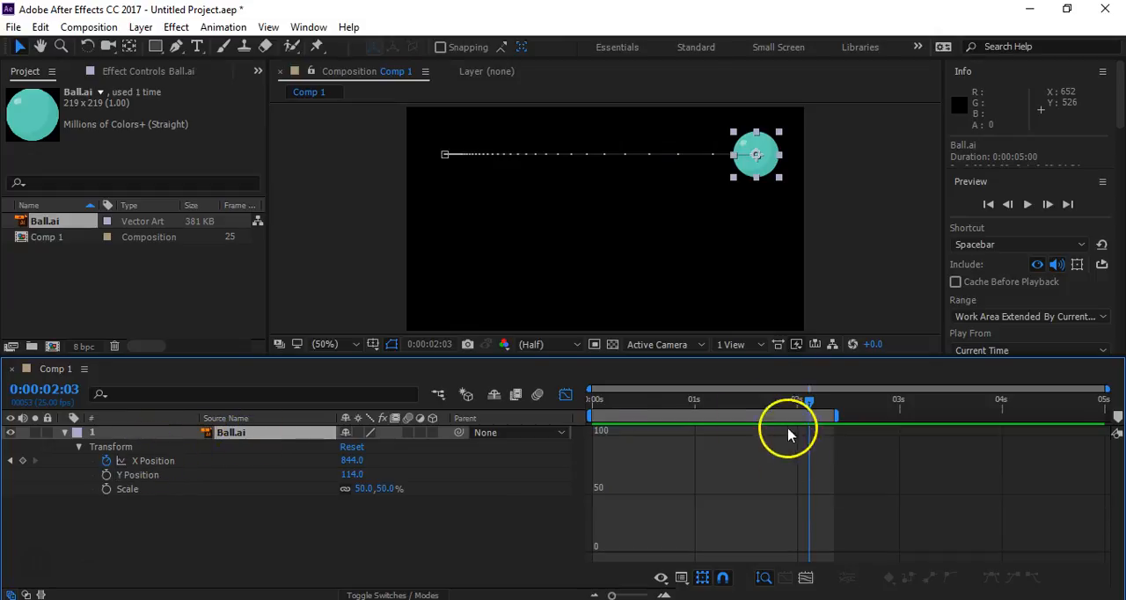
click(565, 394)
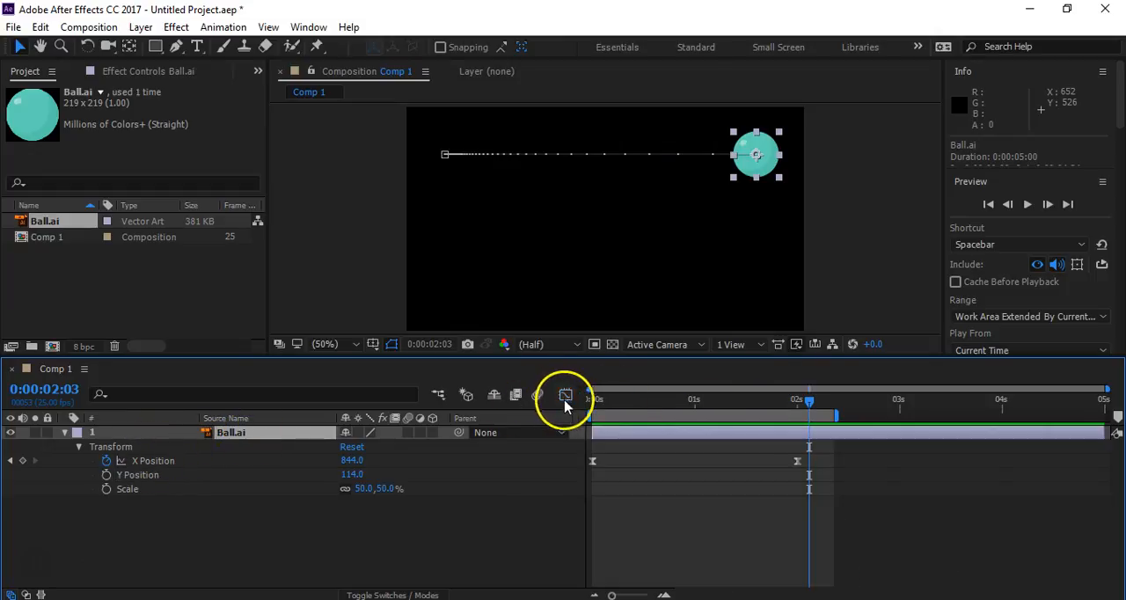
click(106, 460)
- At 0:00:00:00, move the ball to the upper middle of the composition at 440, 78 and enable Y Position keyframing
drag(642, 412, 590, 409)
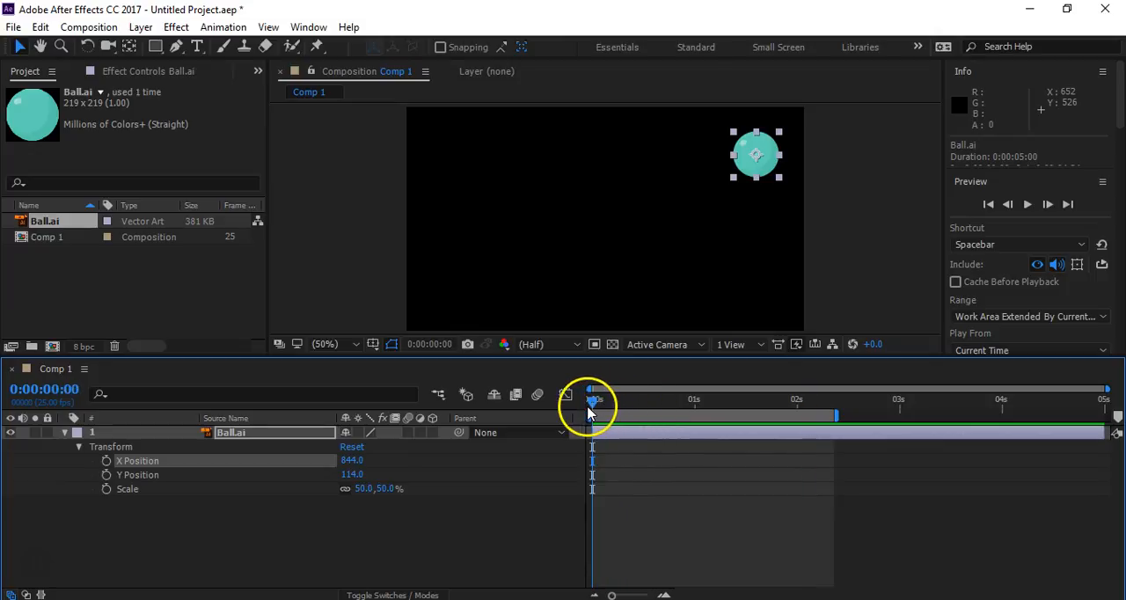
drag(753, 146, 588, 140)
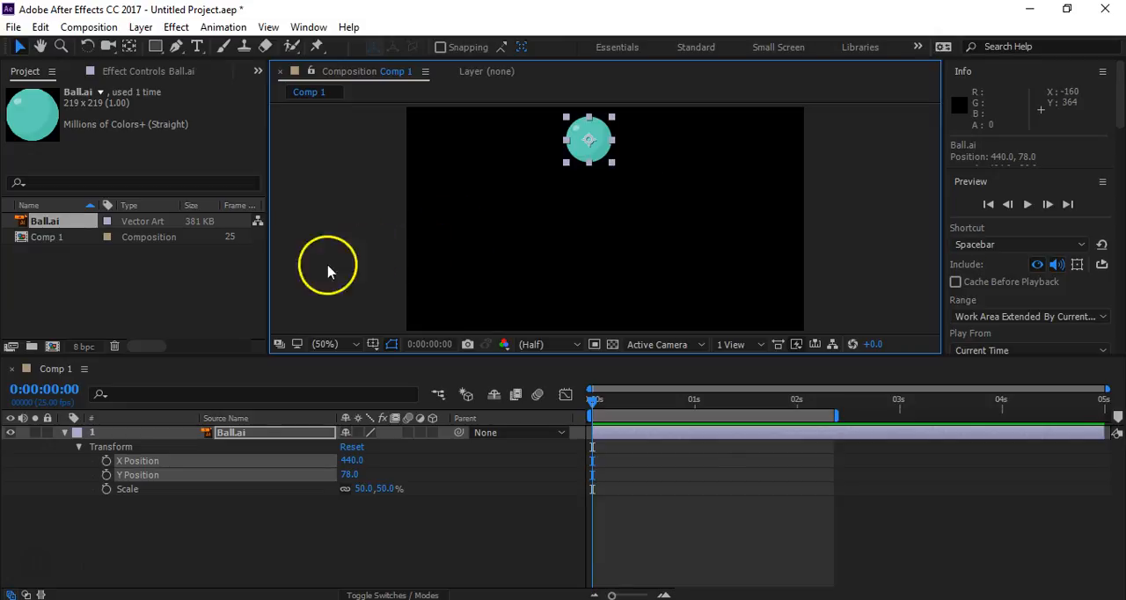
click(120, 479)
click(120, 479)
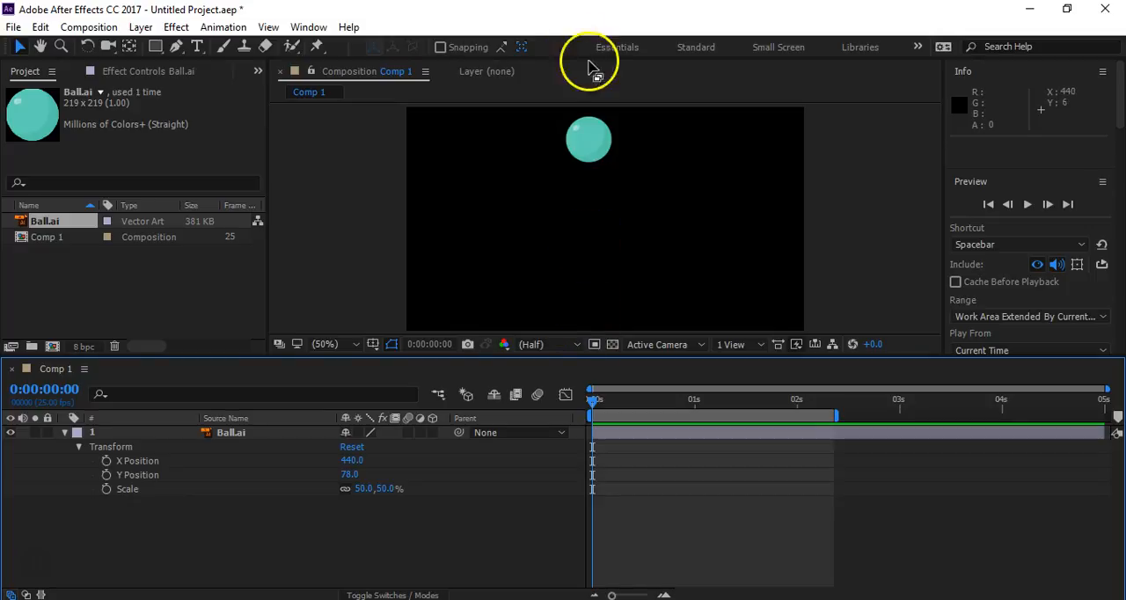
click(107, 475)
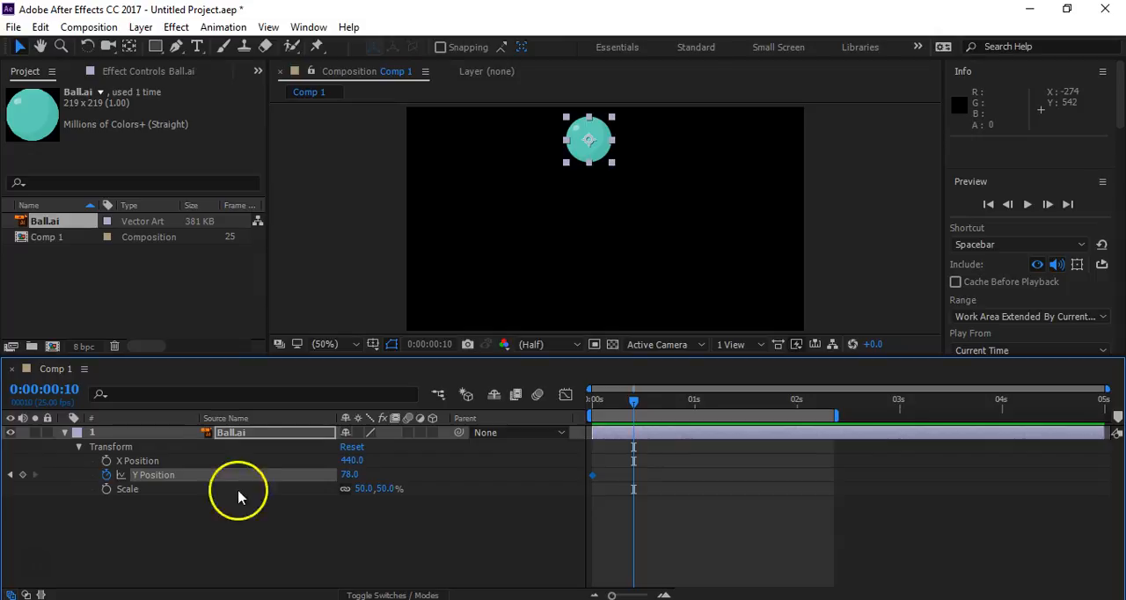
- Keyframe the ball's Y Position at 482 at 0:00:00:10 and 167 at 0:00:00:20
drag(355, 472, 723, 512)
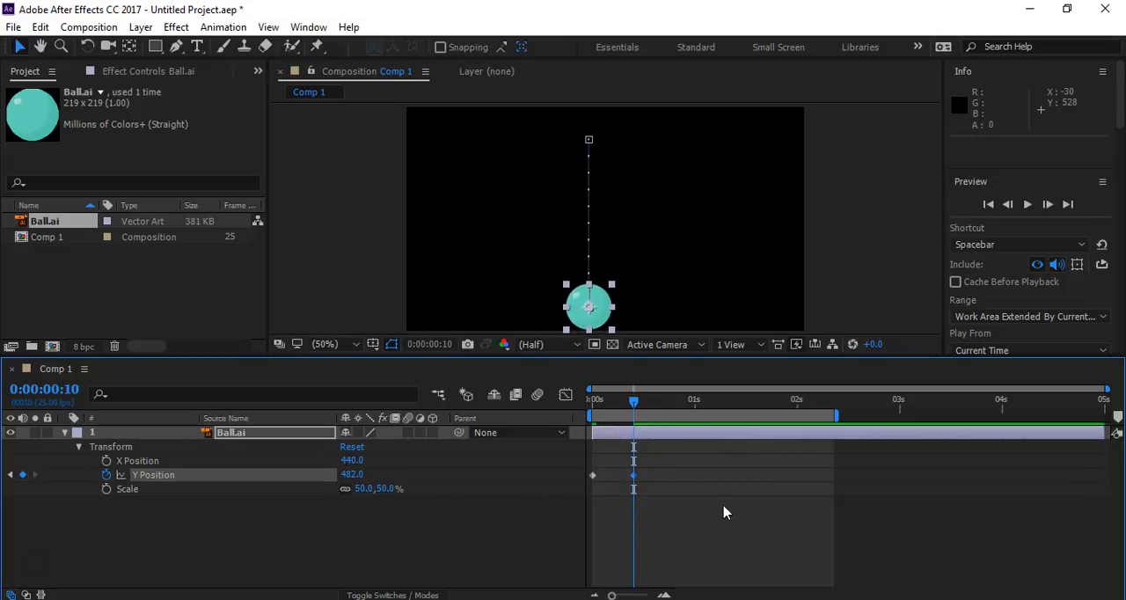
key(shift+Page_Down)
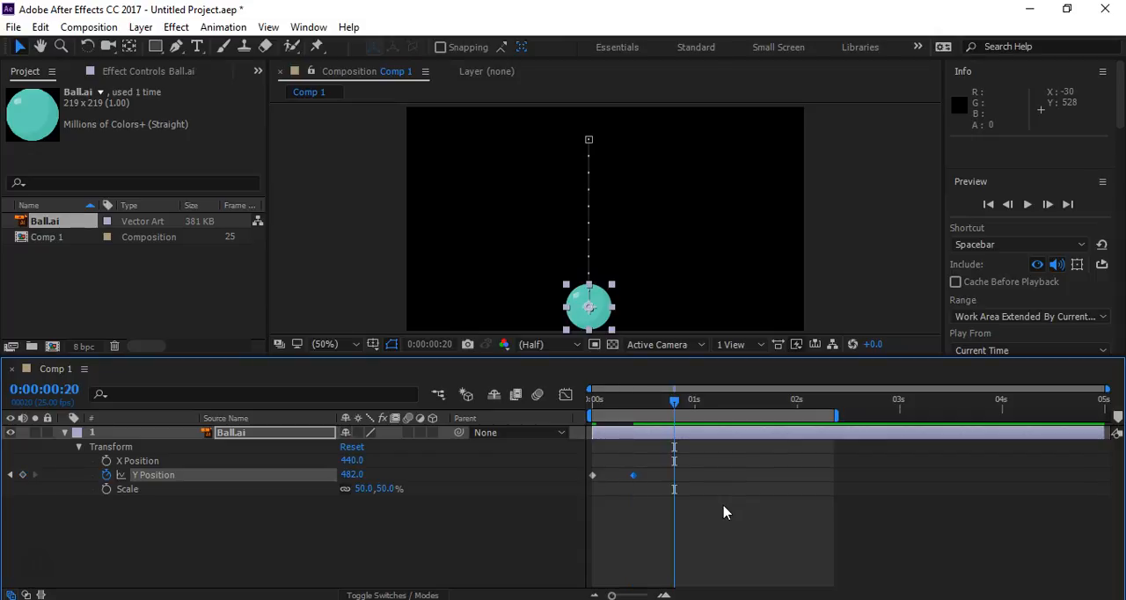
drag(352, 475, 39, 420)
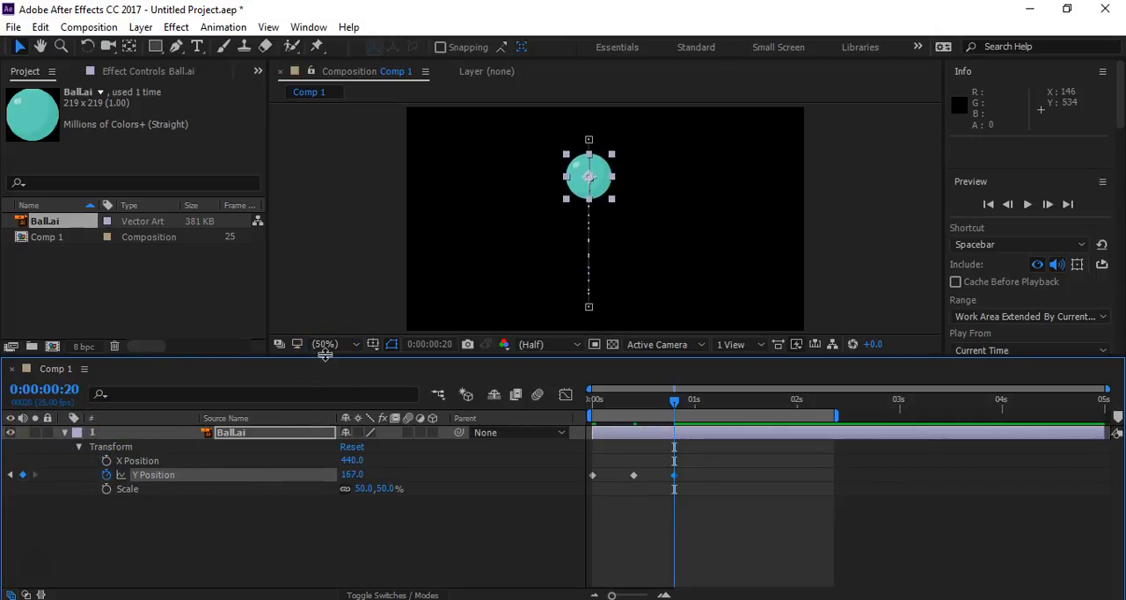
- Copy the Y Position keyframe at 0:00:00:10 and paste it at 0:00:01:05 to return the ball to the floor
key(shift+Page_Down)
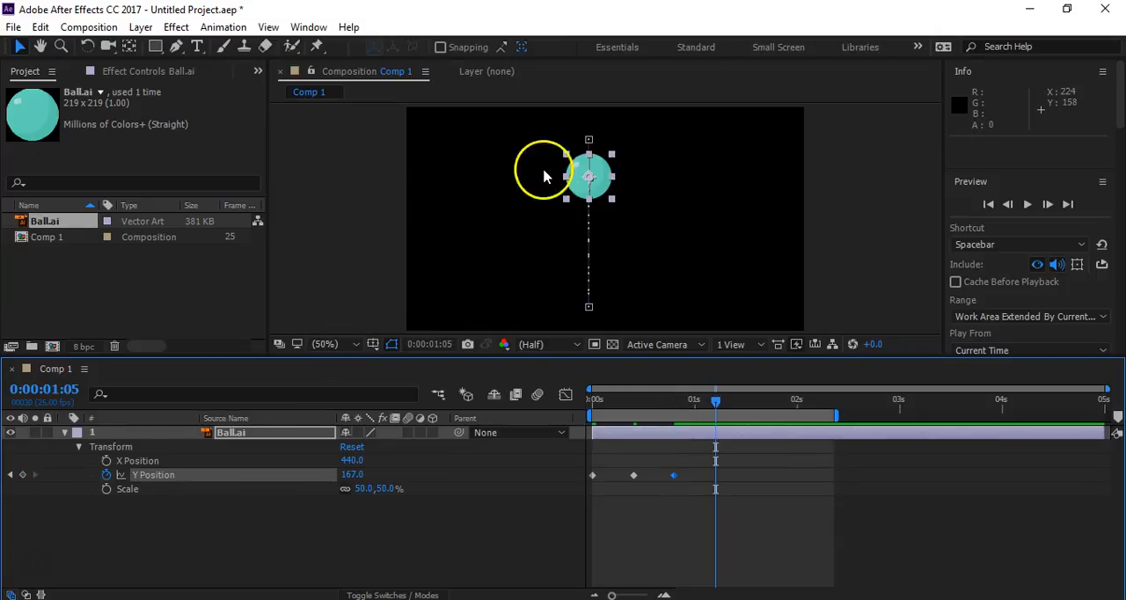
drag(347, 476, 385, 475)
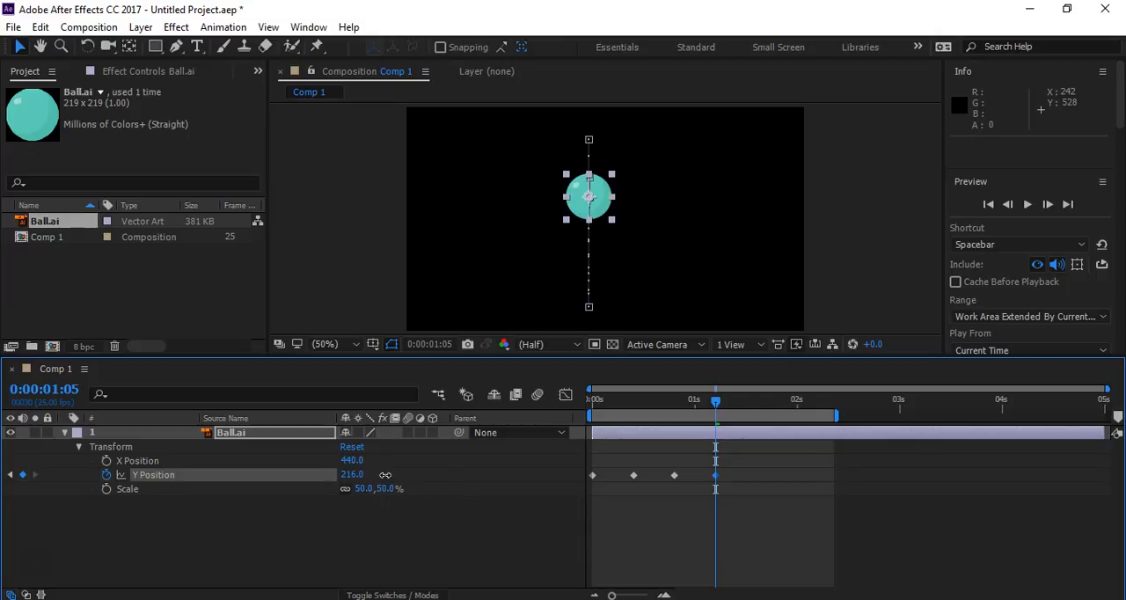
click(637, 486)
drag(635, 482, 628, 485)
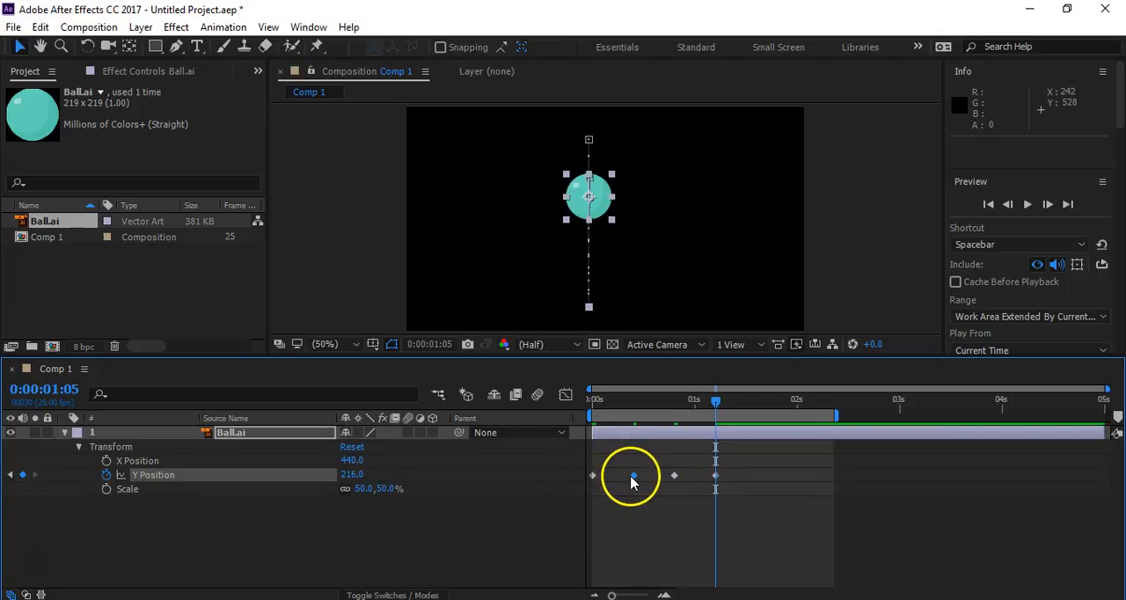
mouse_move(634, 482)
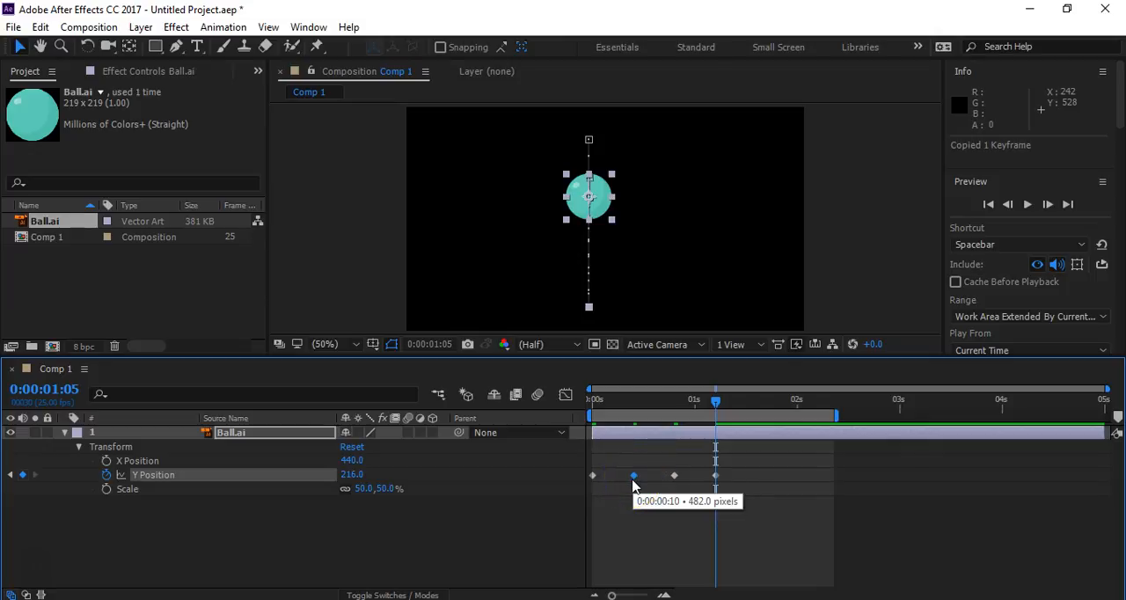
key(ctrl+v)
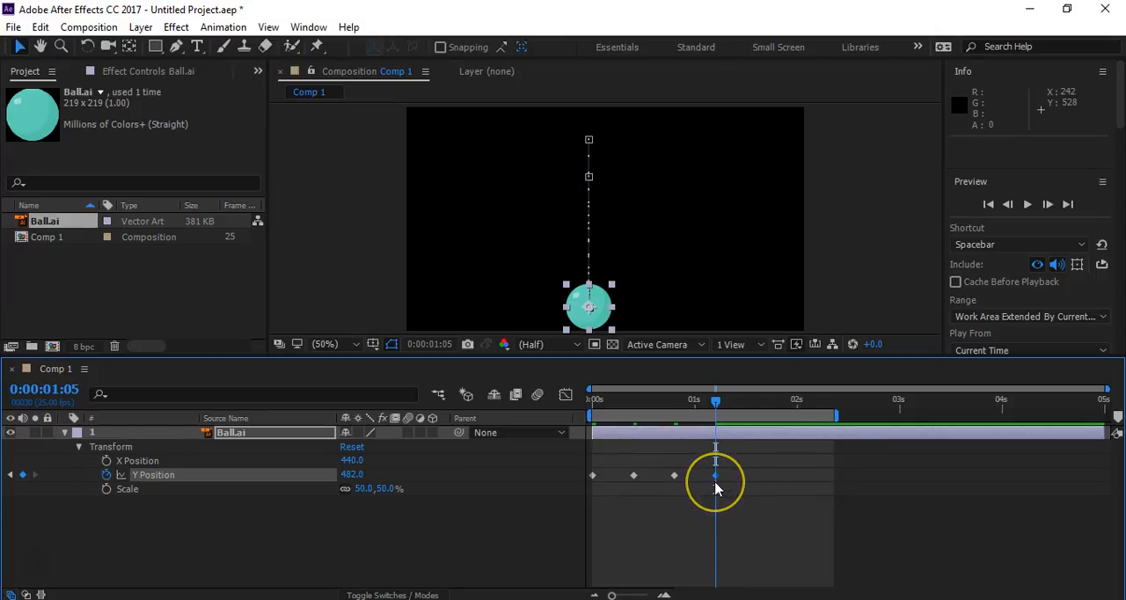
key(Delete)
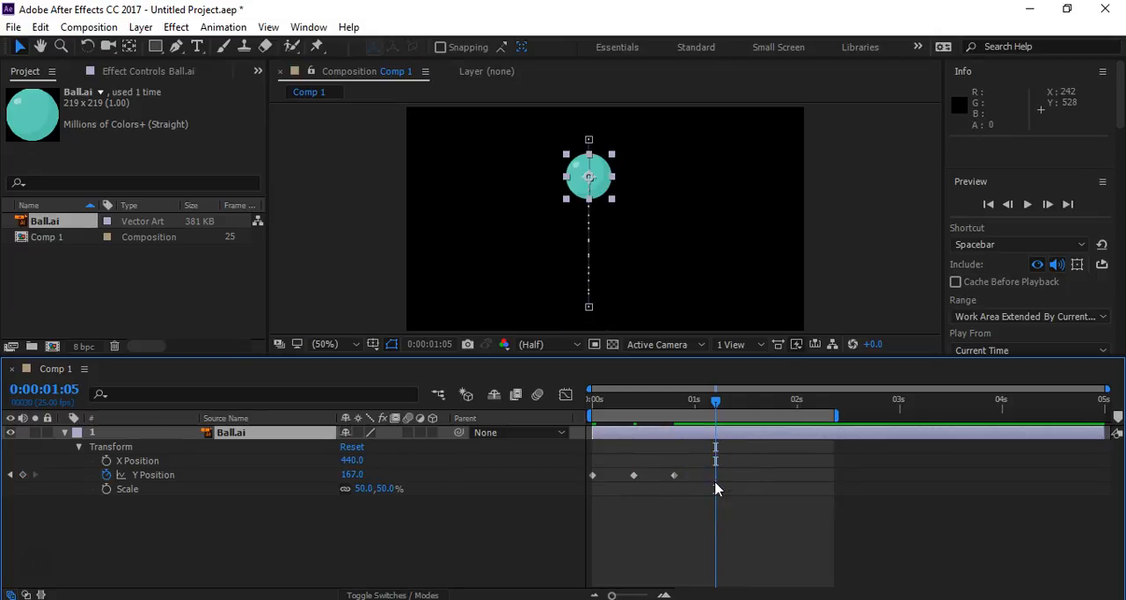
key(ctrl+v)
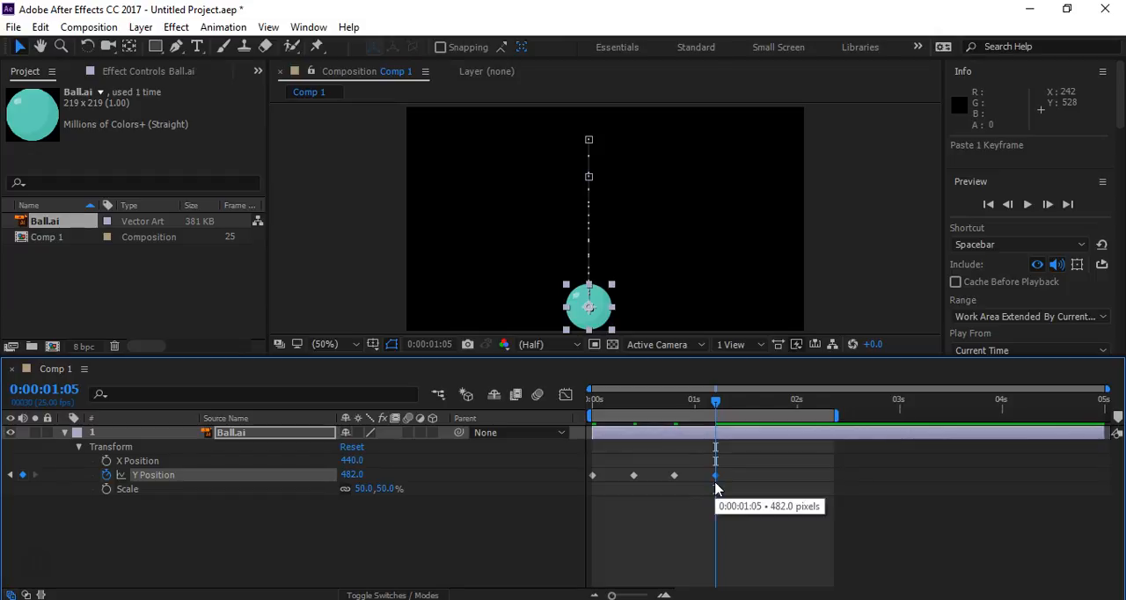
- Keyframe the Y Position at 276 at 0:00:01:15 and preview the bounce from 0:00:00:00
key(shift+Page_Down)
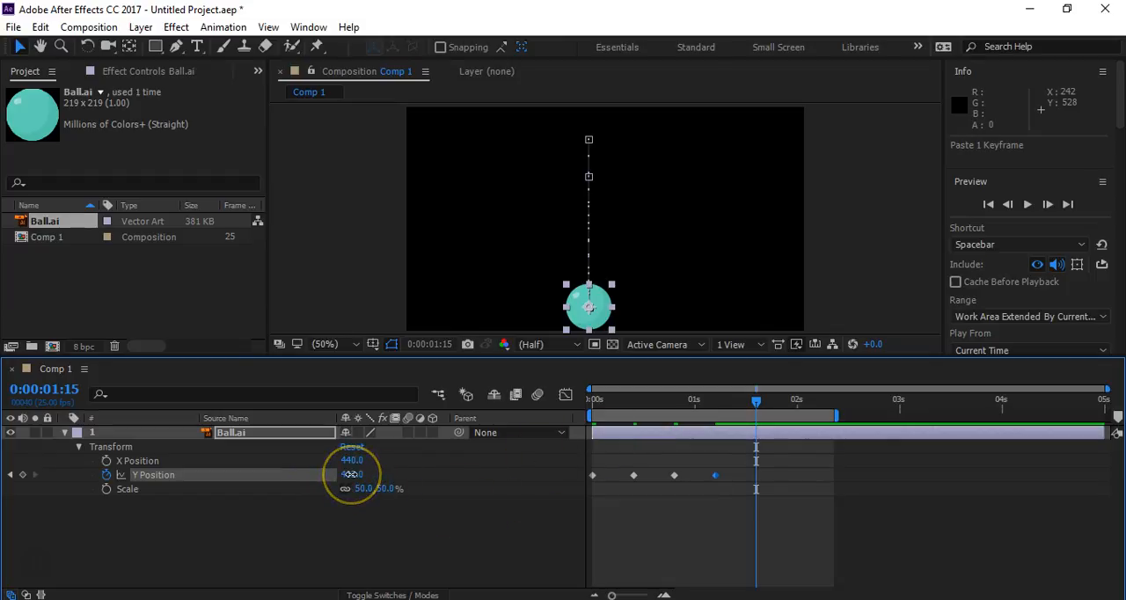
drag(350, 474, 152, 445)
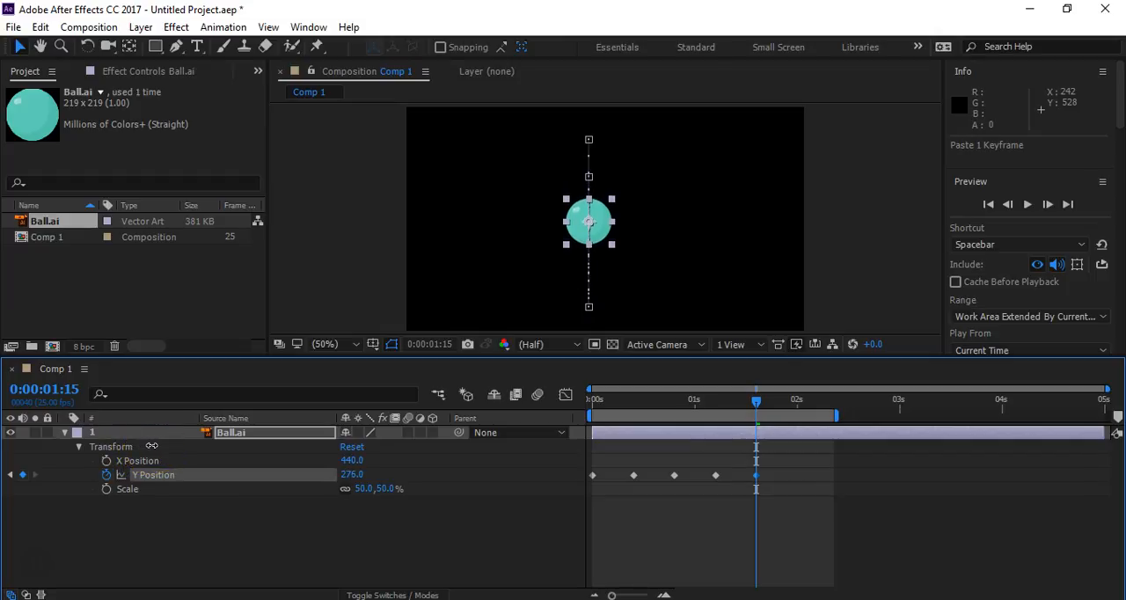
drag(610, 404, 526, 410)
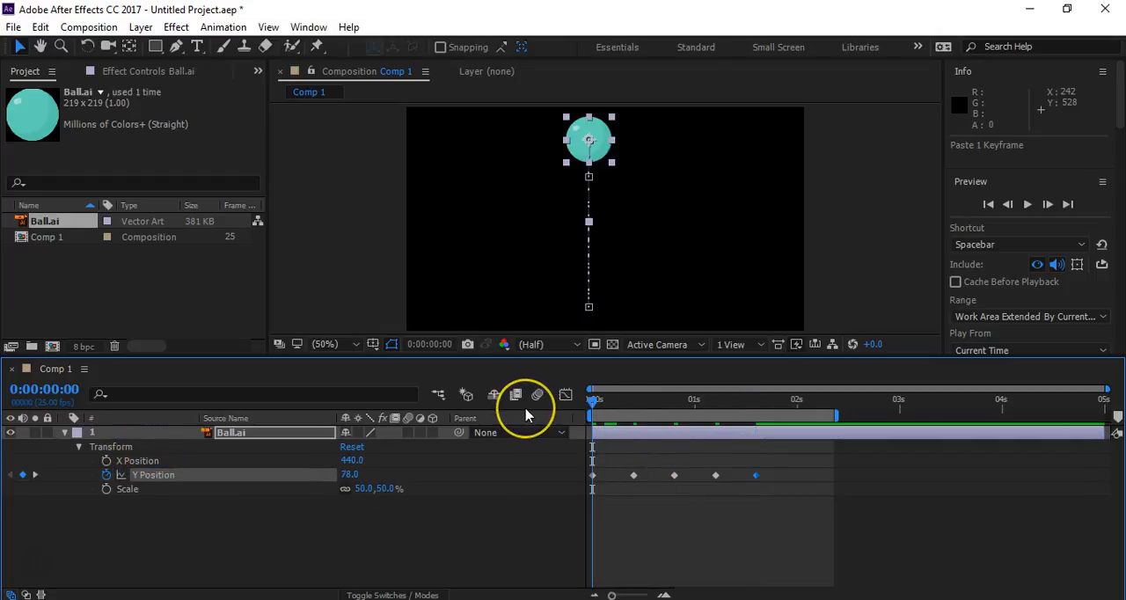
key(space)
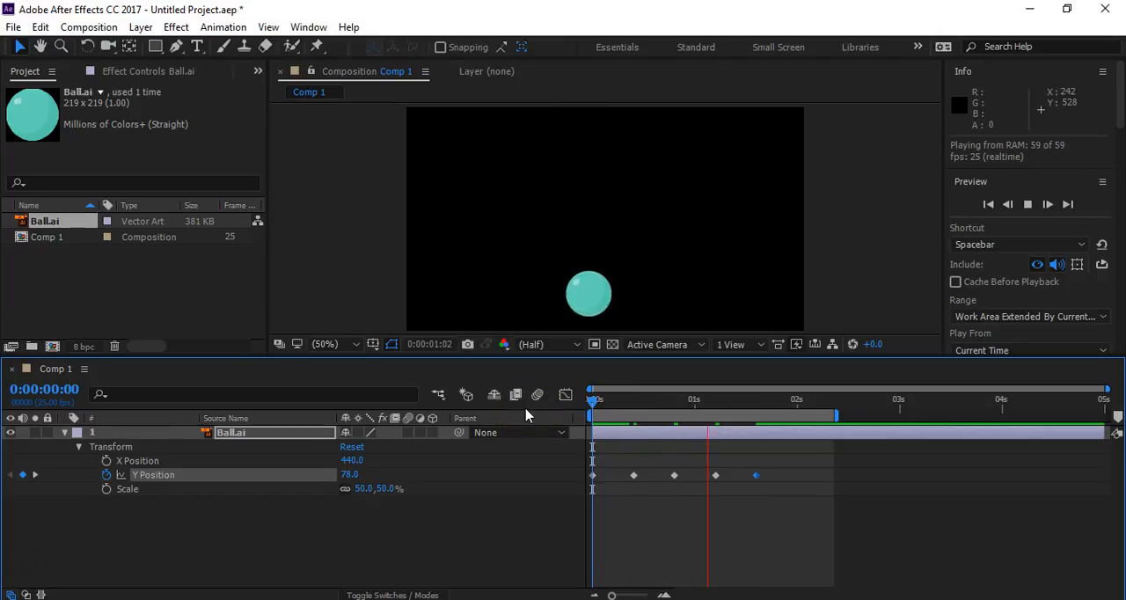
key(space)
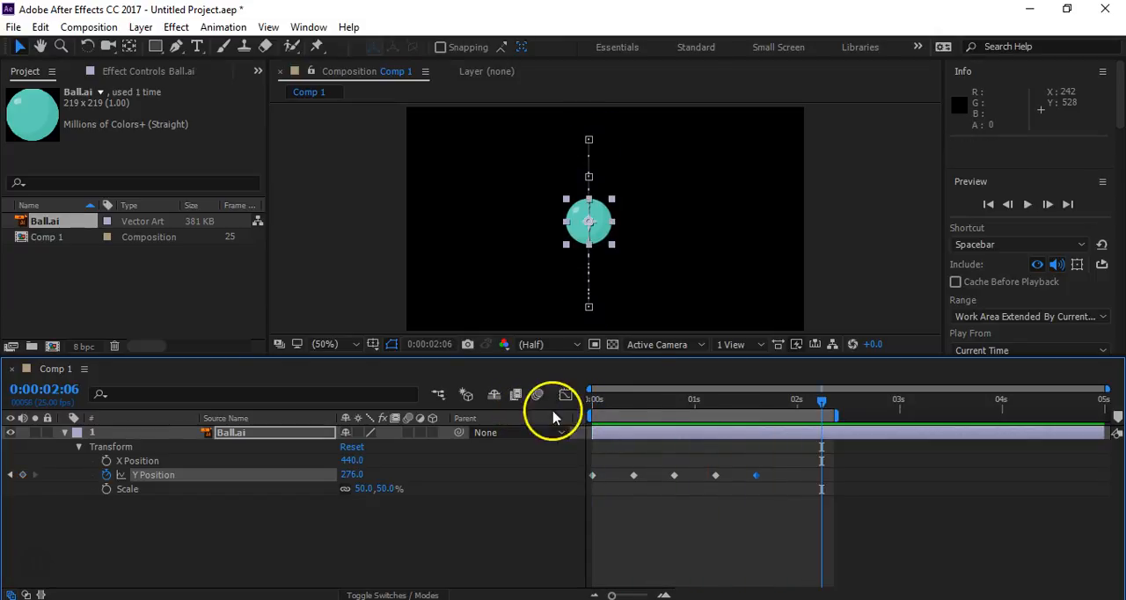
- Copy the Y Position keyframe at 0:00:00:10, paste it at 0:00:02:00 to return the ball to the floor, and preview the bounce
drag(647, 405, 630, 417)
click(756, 419)
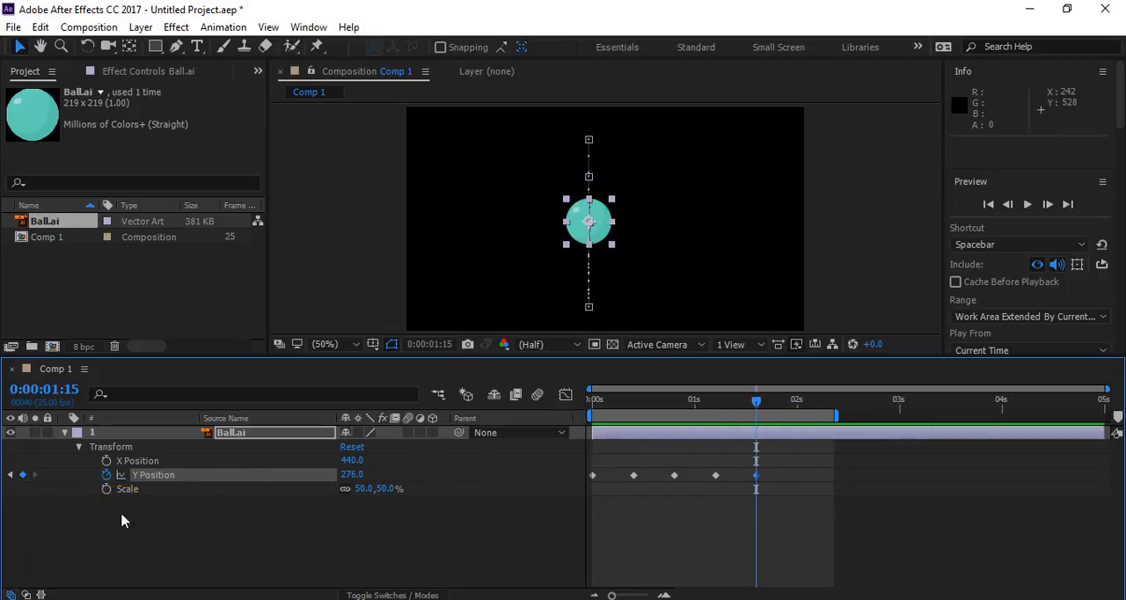
key(shift+Page_Down)
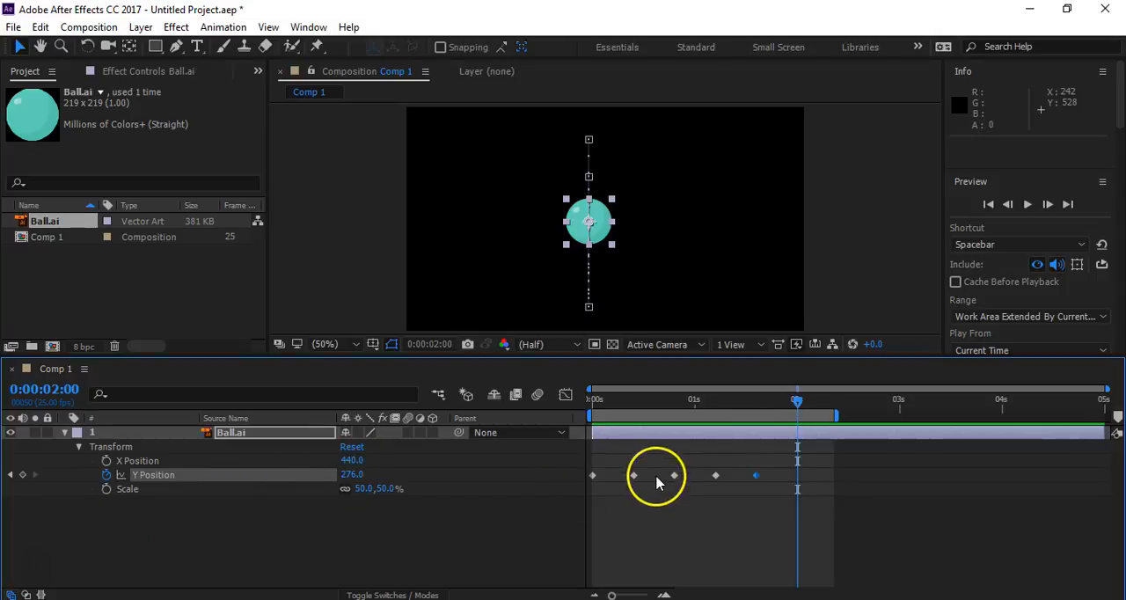
drag(644, 474, 625, 493)
key(ctrl+v)
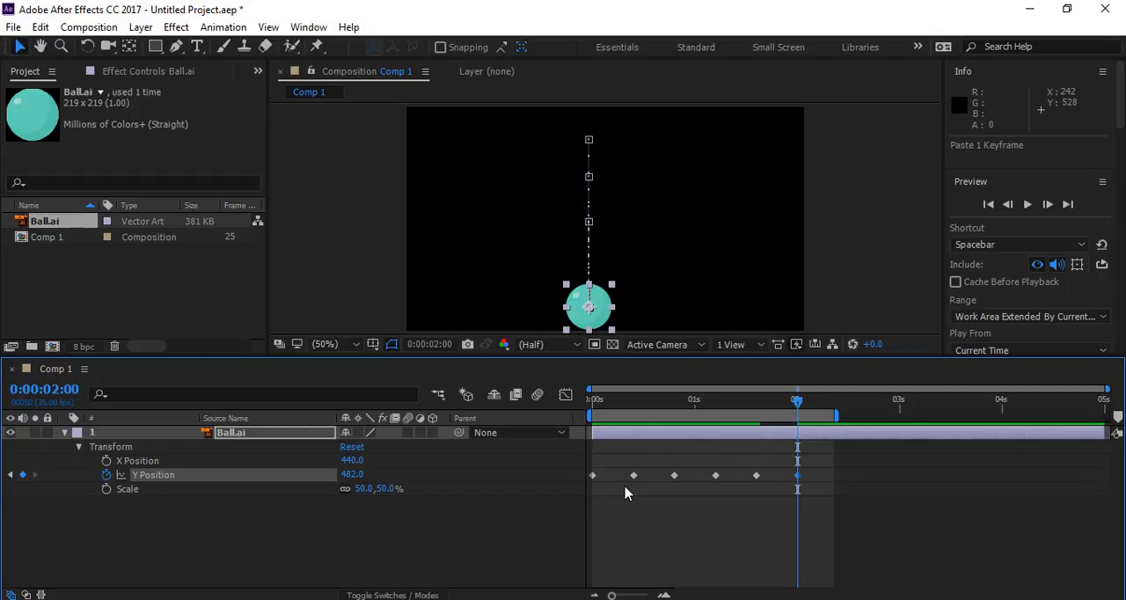
click(560, 517)
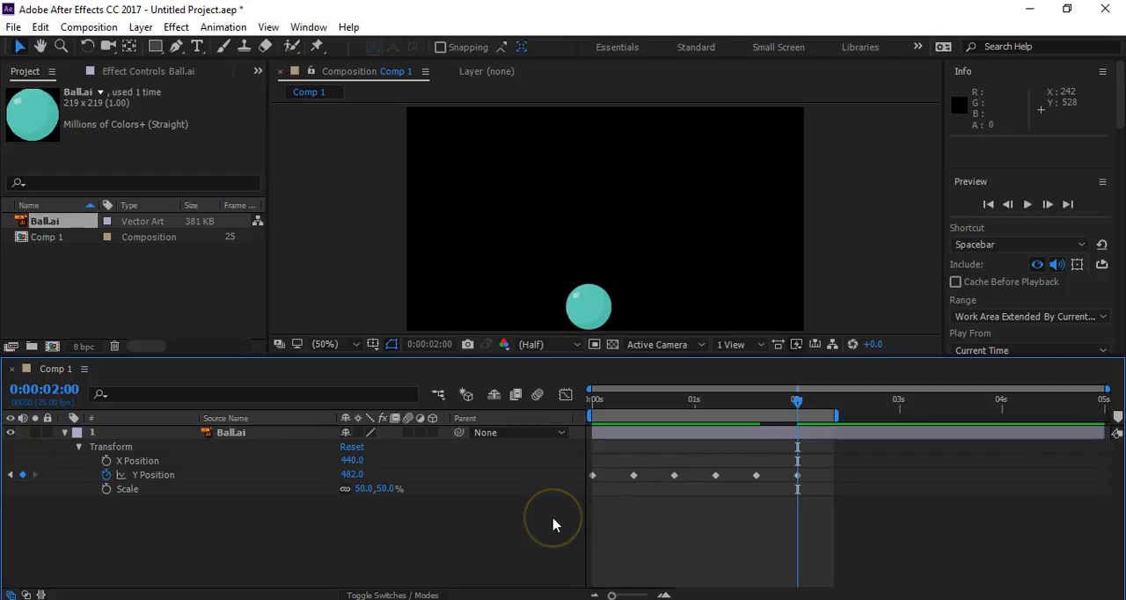
click(596, 265)
click(797, 475)
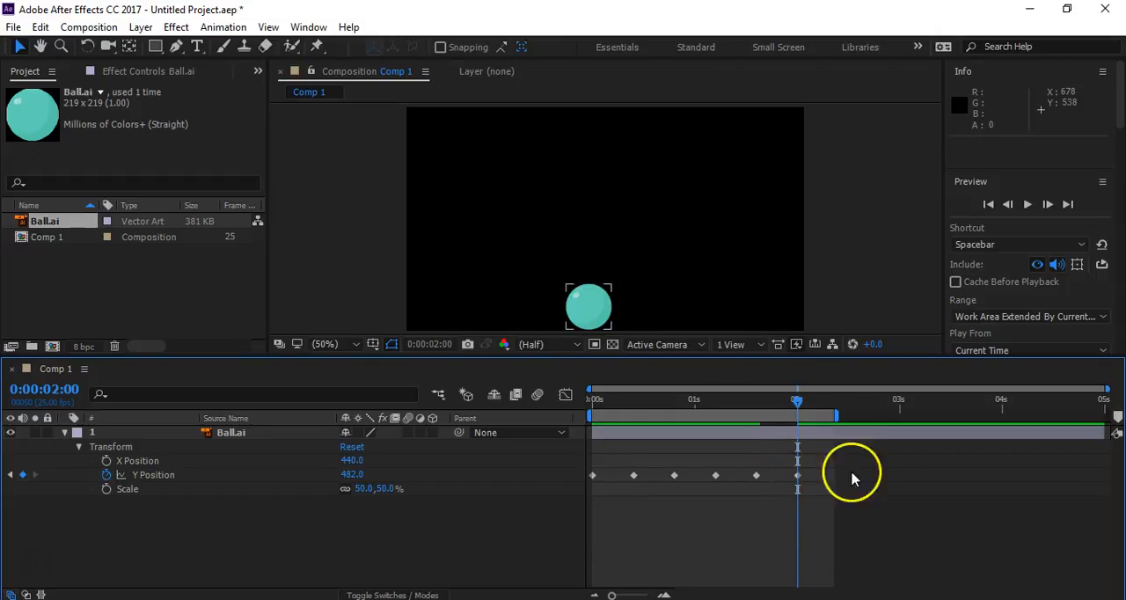
key(space)
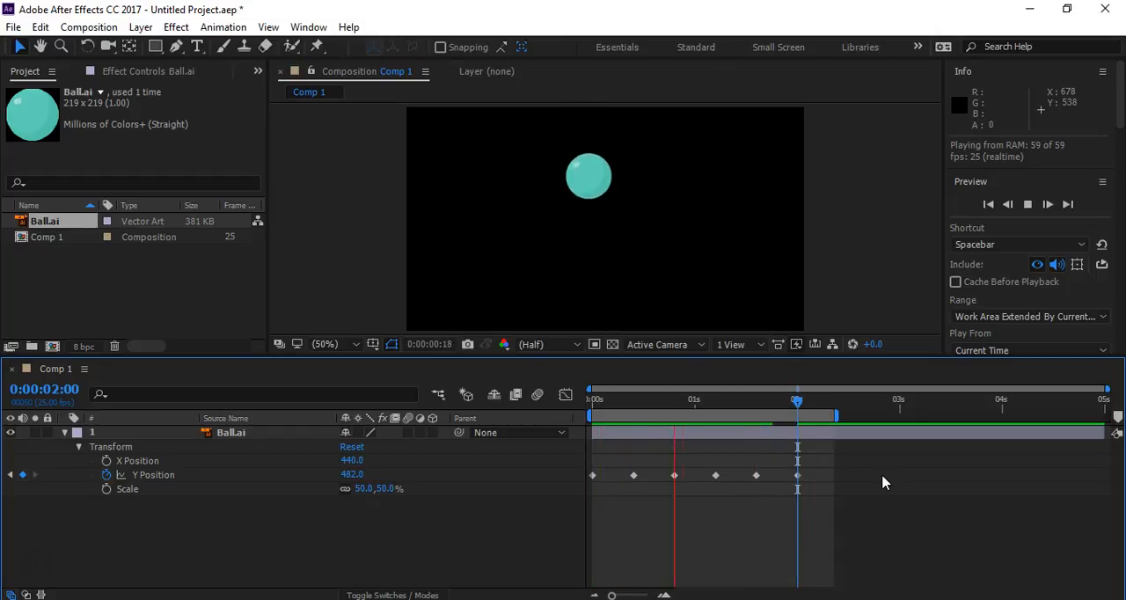
key(space)
- Apply Easy Ease to all of the ball's Y Position keyframes and preview the eased bounce
drag(838, 469, 588, 498)
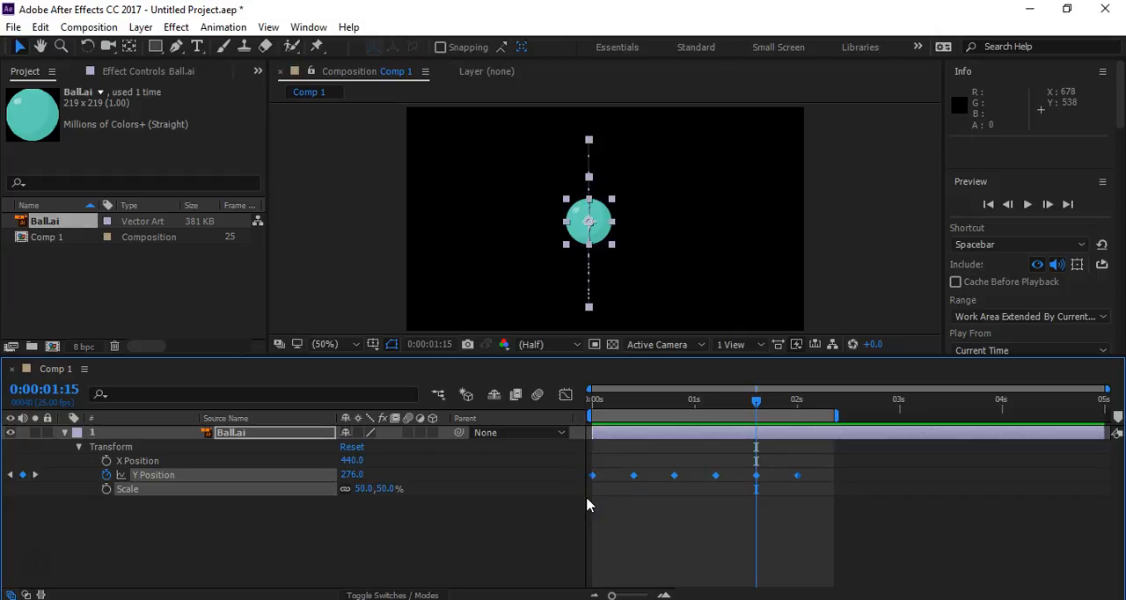
key(F9)
click(586, 481)
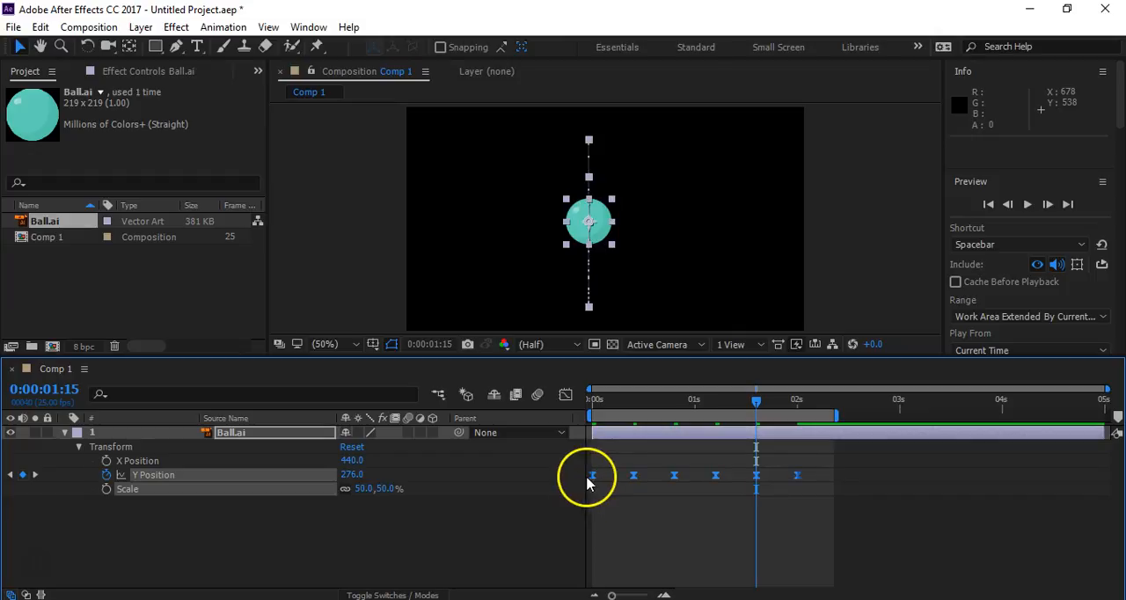
key(space)
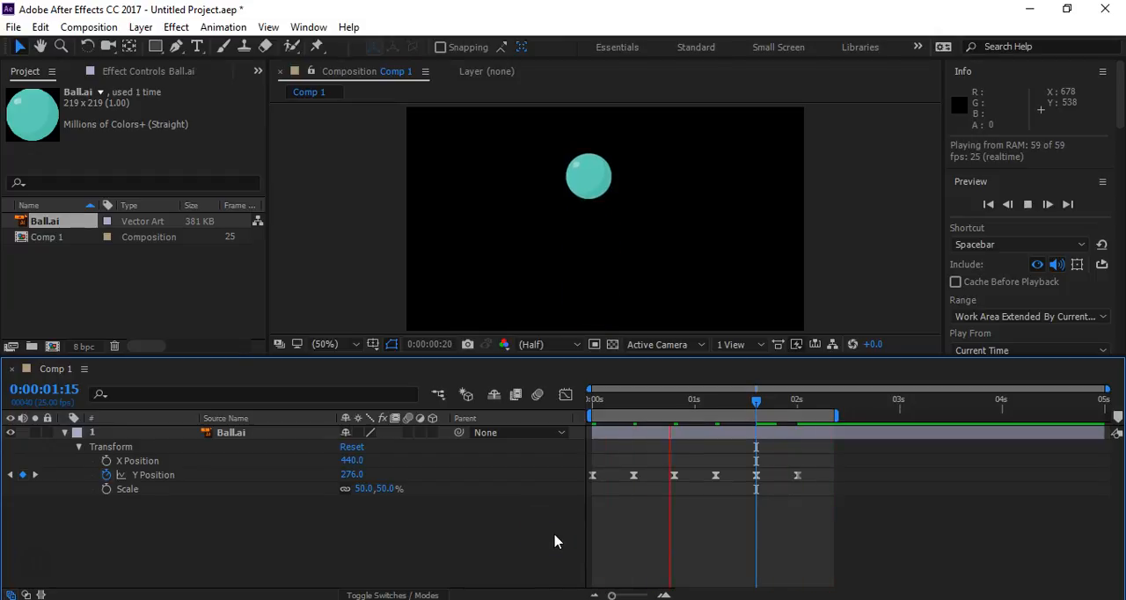
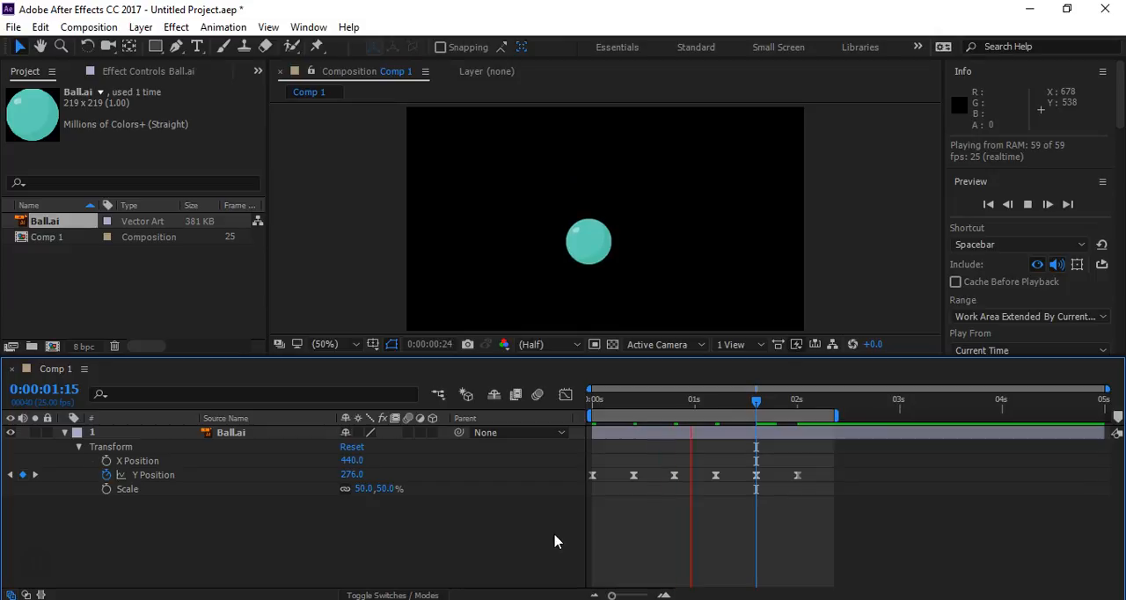
- Show the ball's Y Position curve in the Graph Editor and preview the bounce
key(space)
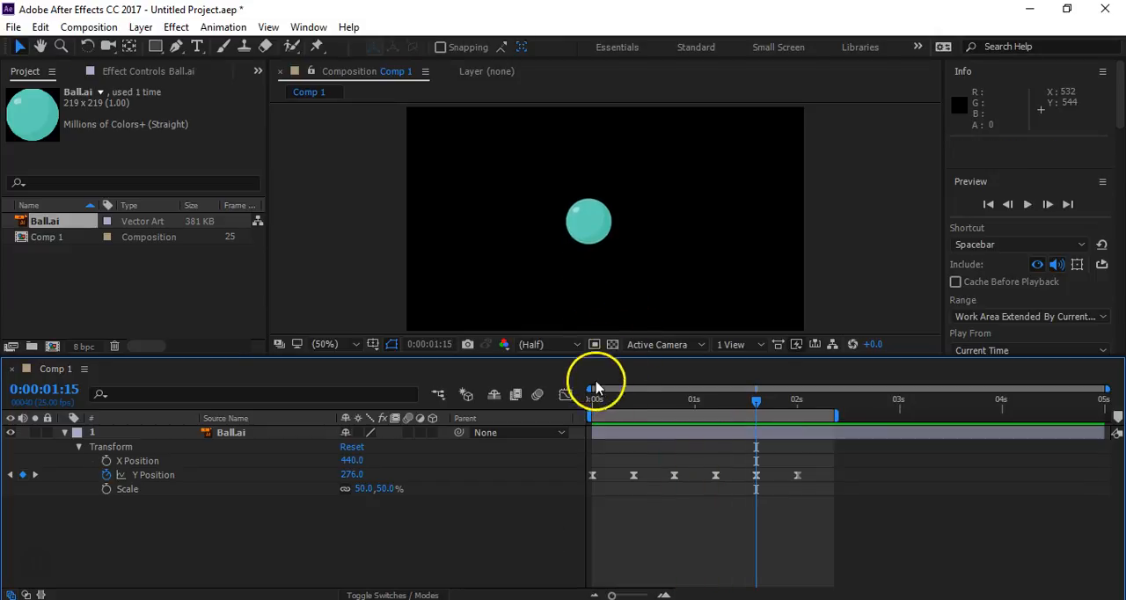
click(565, 397)
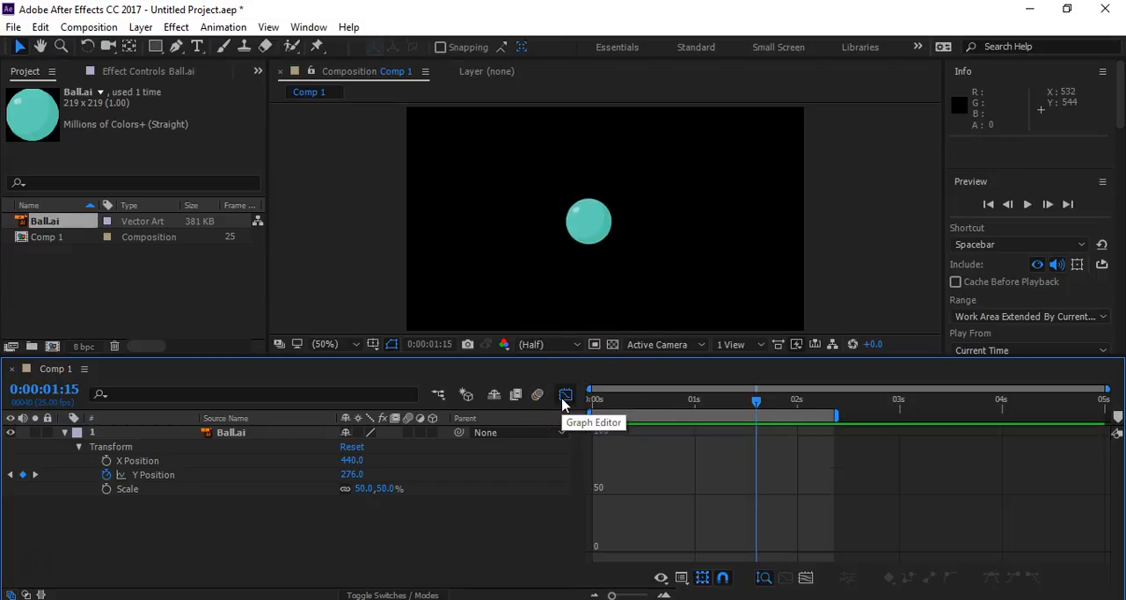
click(152, 474)
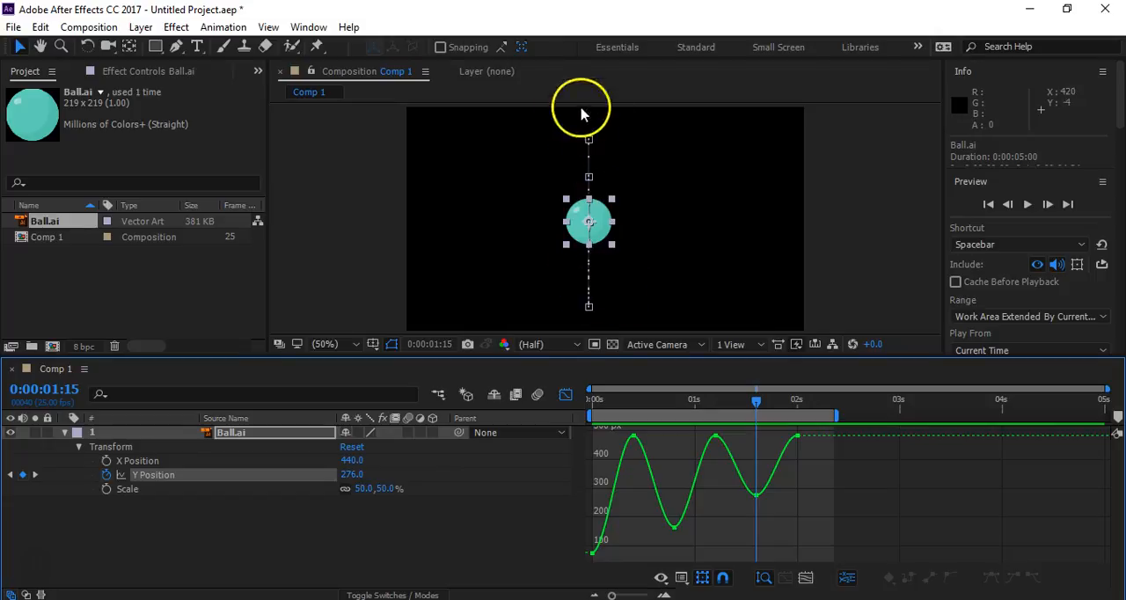
click(716, 254)
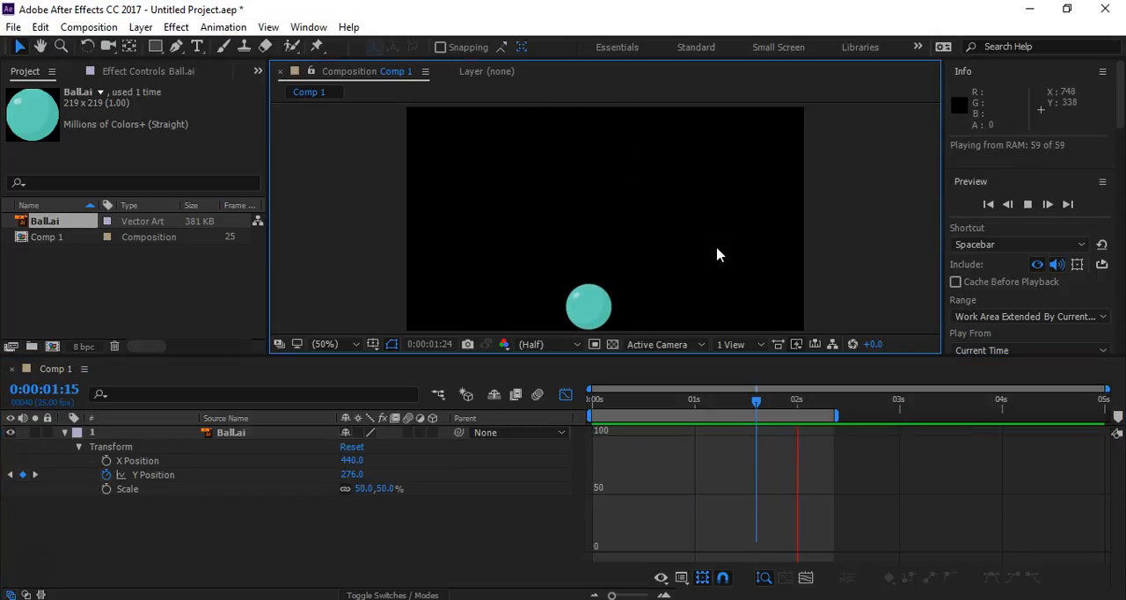
key(space)
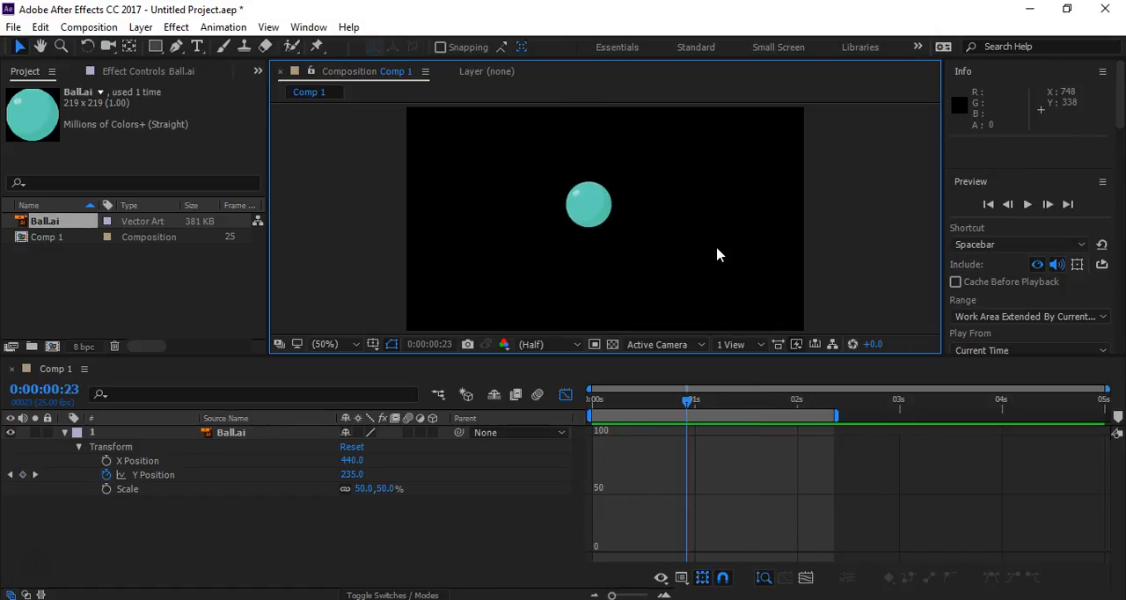
- Display the Y Position curve across the first two seconds with the current time at 0:00:00:10
click(156, 474)
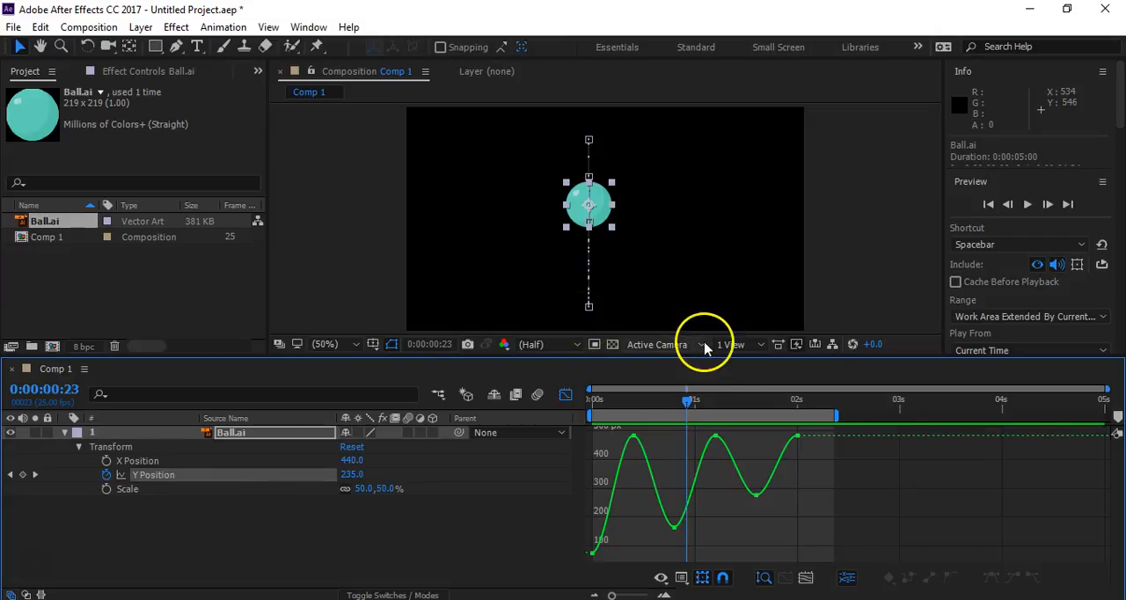
click(634, 403)
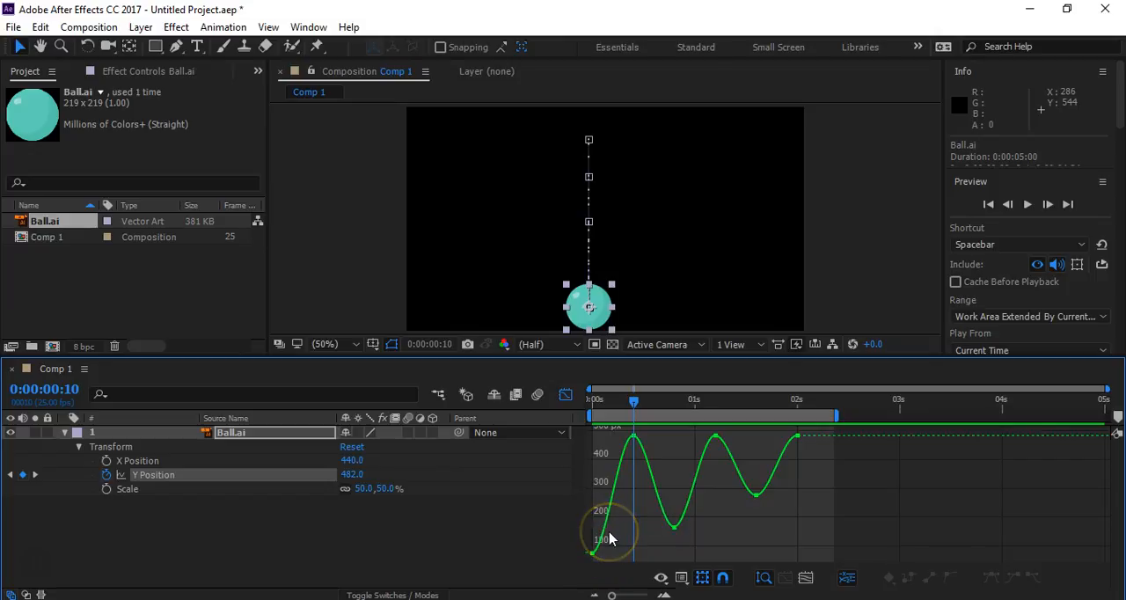
click(840, 561)
click(803, 579)
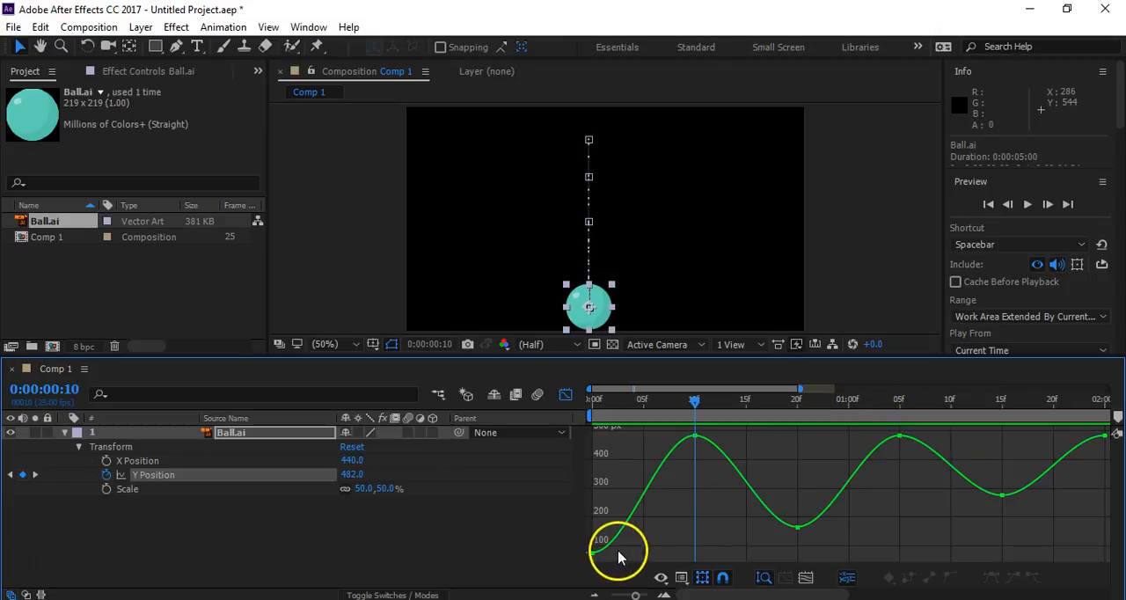
- Try steep curve handles at the Y Position keyframes at 0:00:00:00, 0:00:00:20 and 0:00:01:15, forming sharp points at the ball's high positions
click(594, 554)
drag(594, 552, 607, 487)
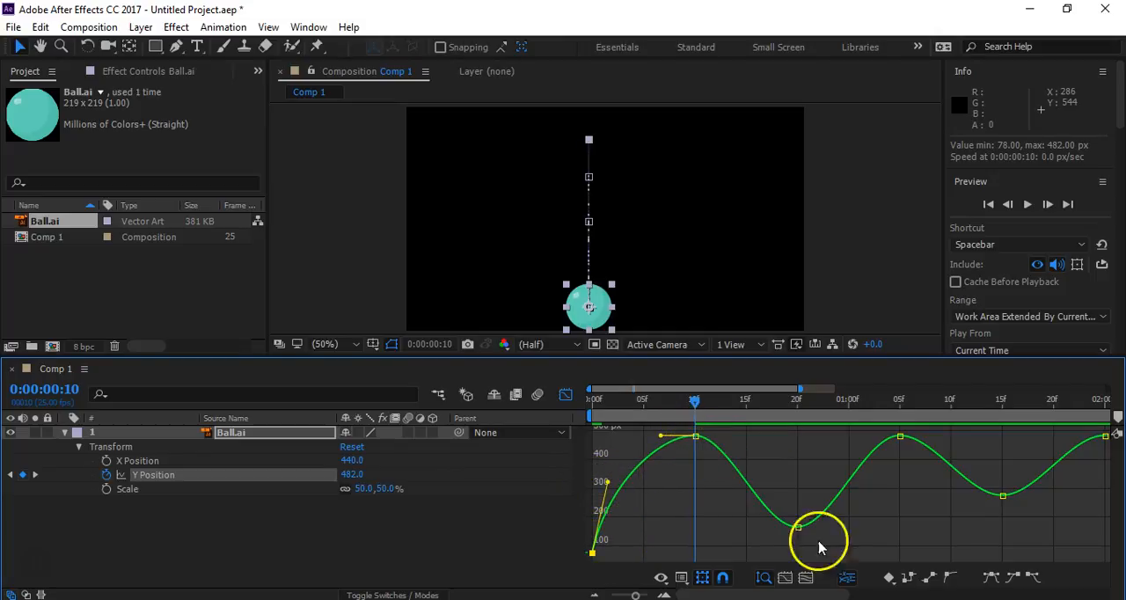
click(797, 527)
drag(762, 530, 785, 495)
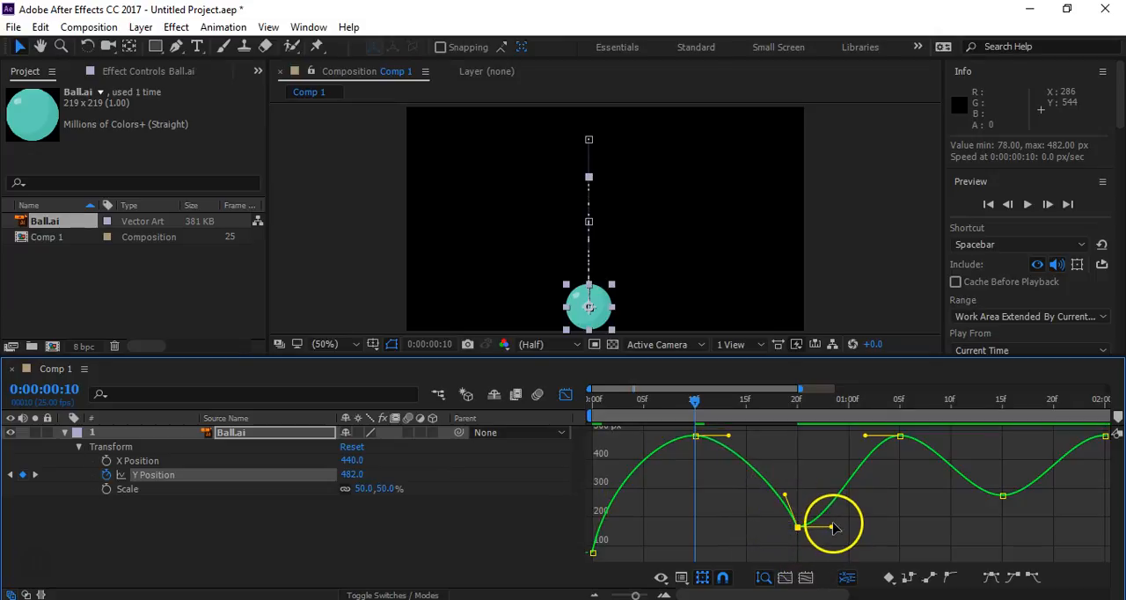
drag(831, 530, 803, 493)
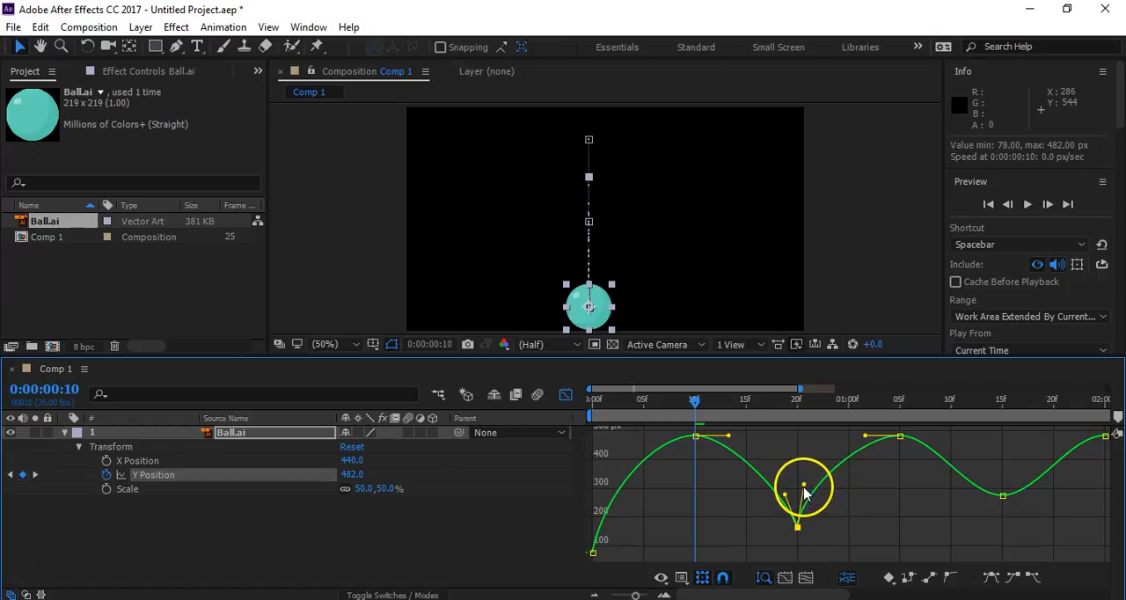
click(1003, 495)
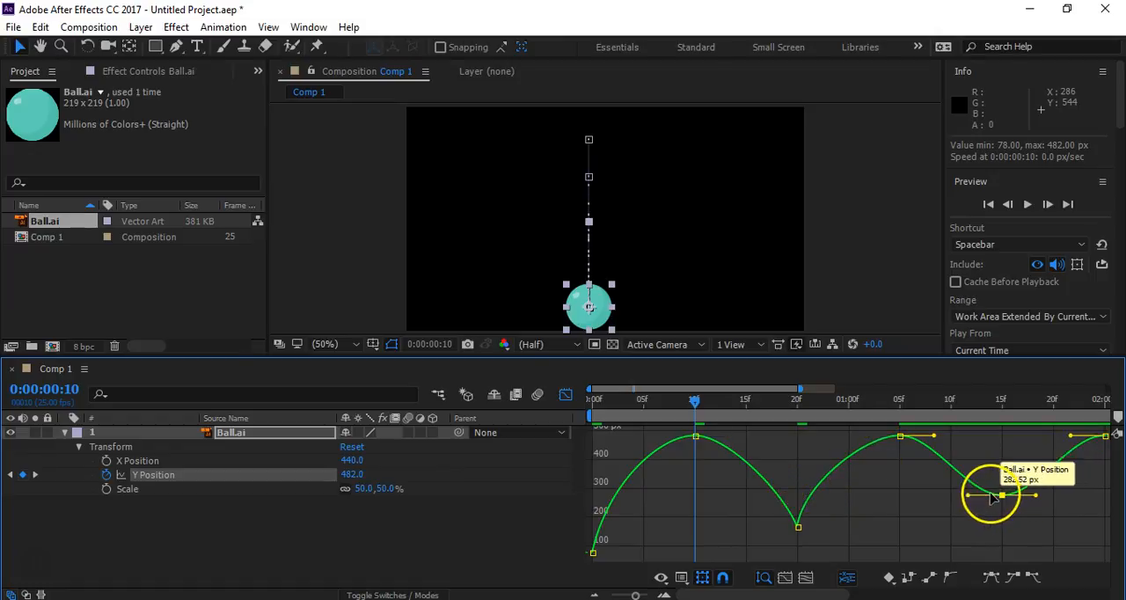
drag(970, 497, 991, 463)
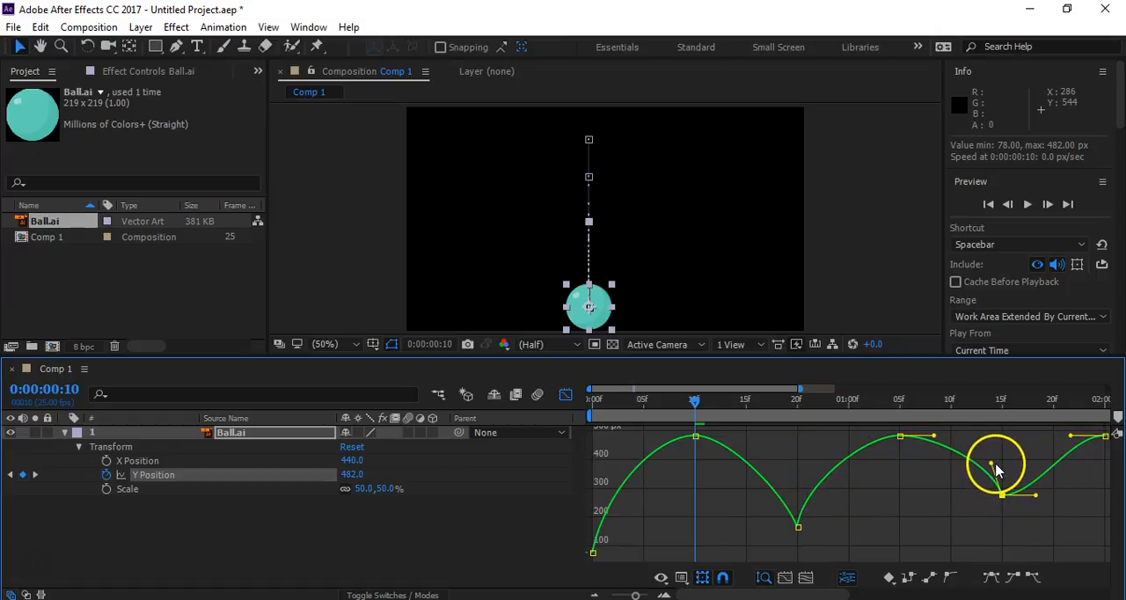
drag(1039, 500, 992, 464)
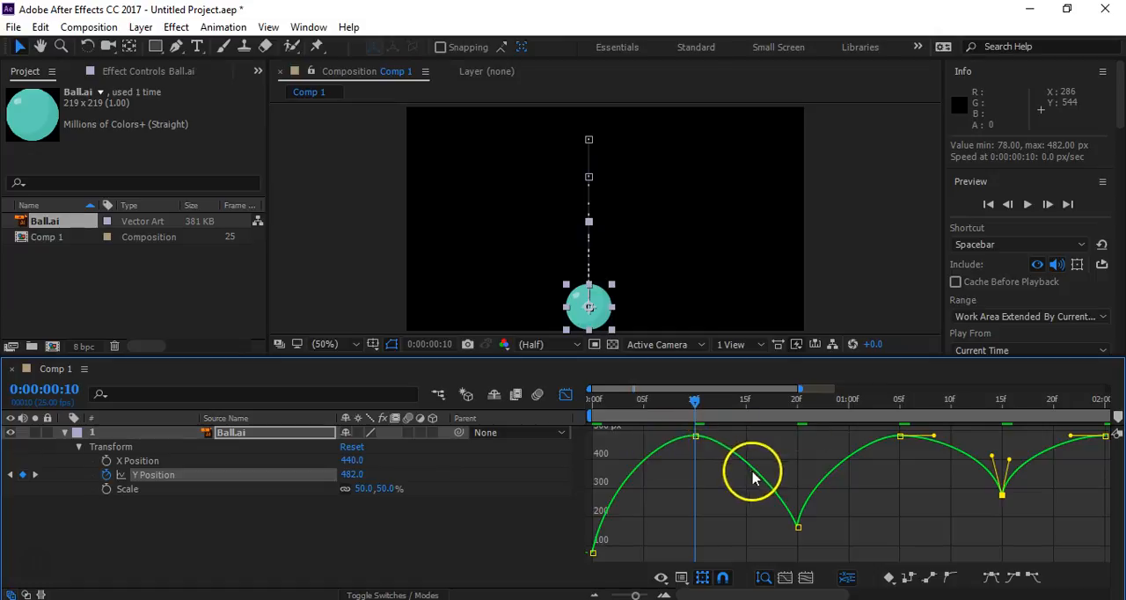
- Try longer, nearly flat handles at 0:00:00:10 and 0:00:01:05, adjust the handles at 0:00:01:15, and preview the motion
click(696, 436)
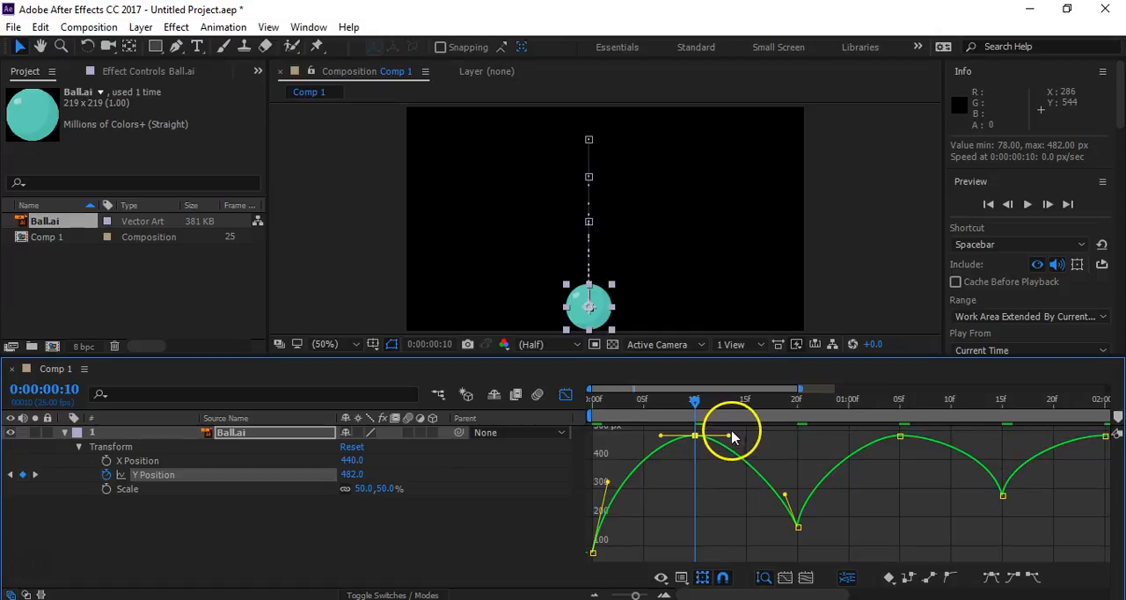
drag(727, 437, 743, 441)
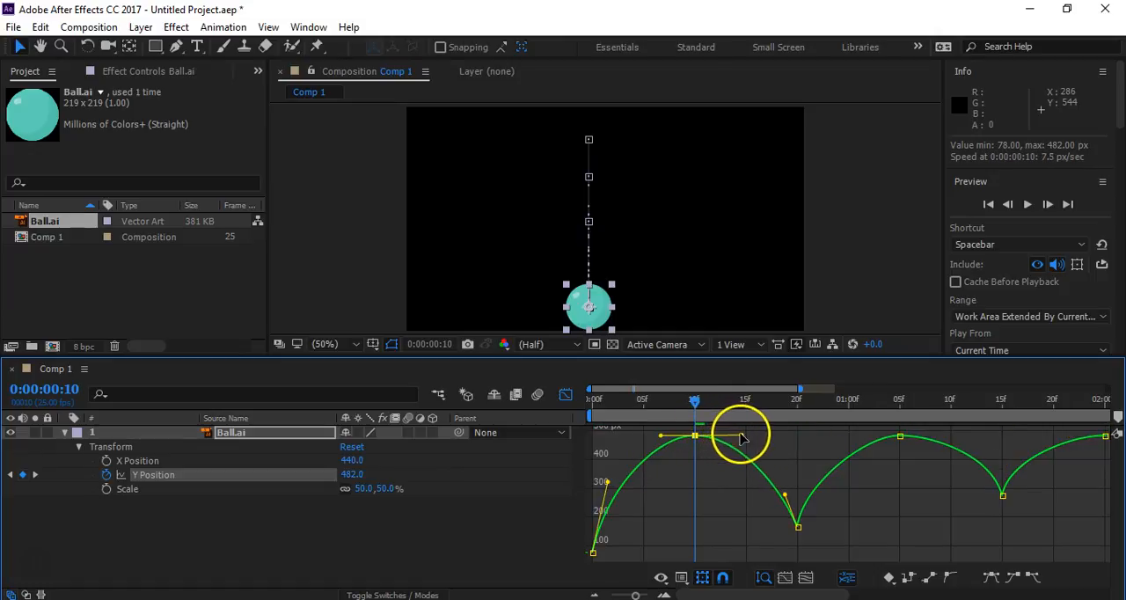
drag(660, 436, 654, 437)
click(898, 436)
drag(934, 437, 954, 439)
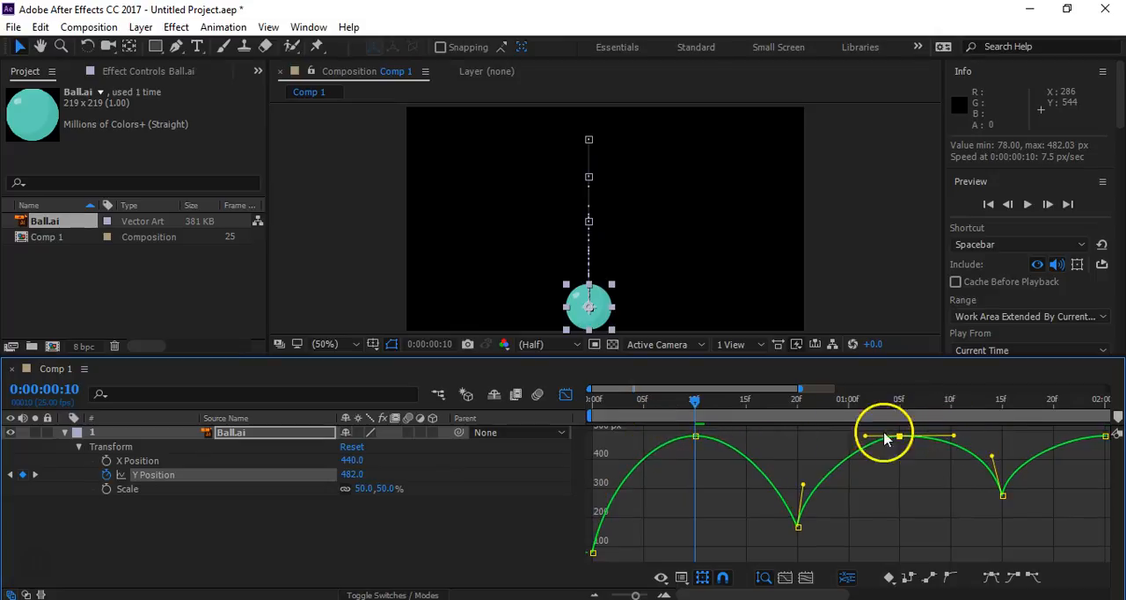
click(1106, 436)
drag(1105, 437, 1068, 440)
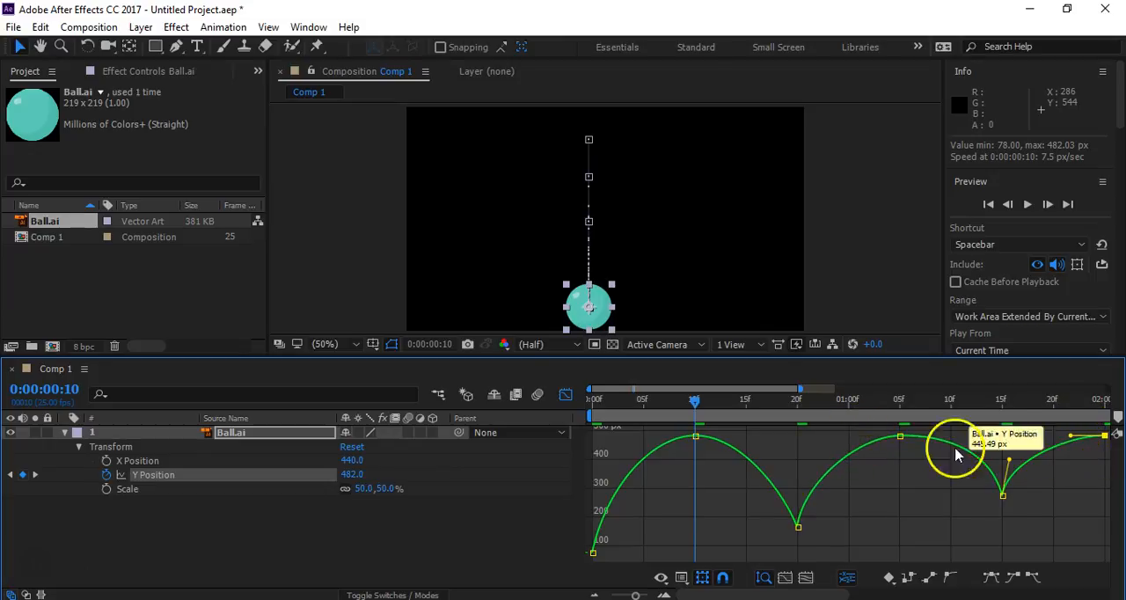
mouse_move(1007, 460)
mouse_down()
mouse_move(980, 461)
mouse_move(1014, 456)
mouse_up()
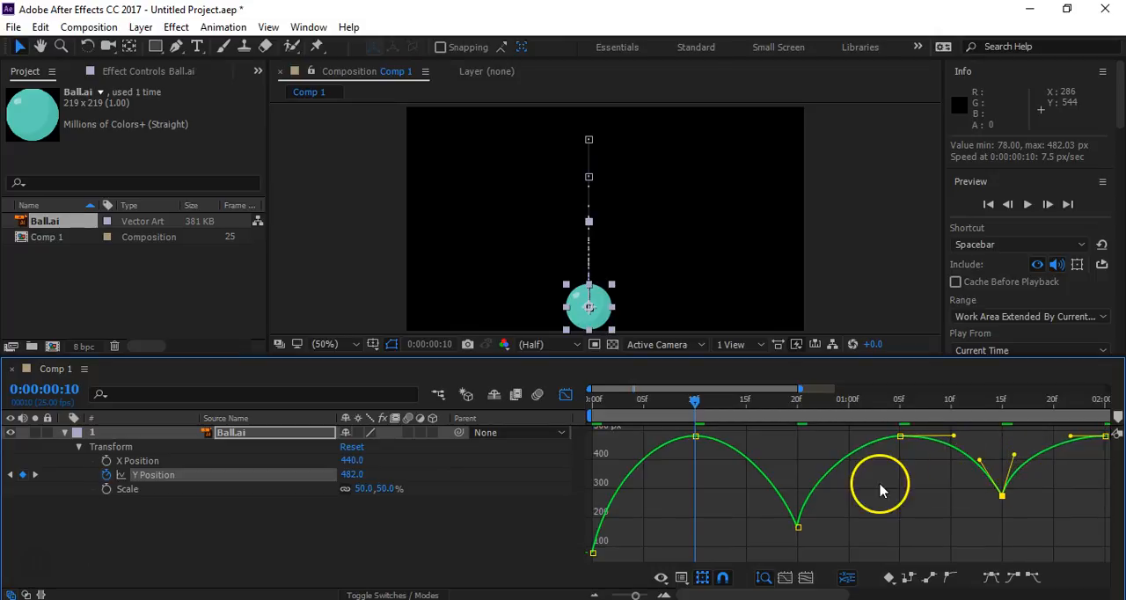
click(897, 503)
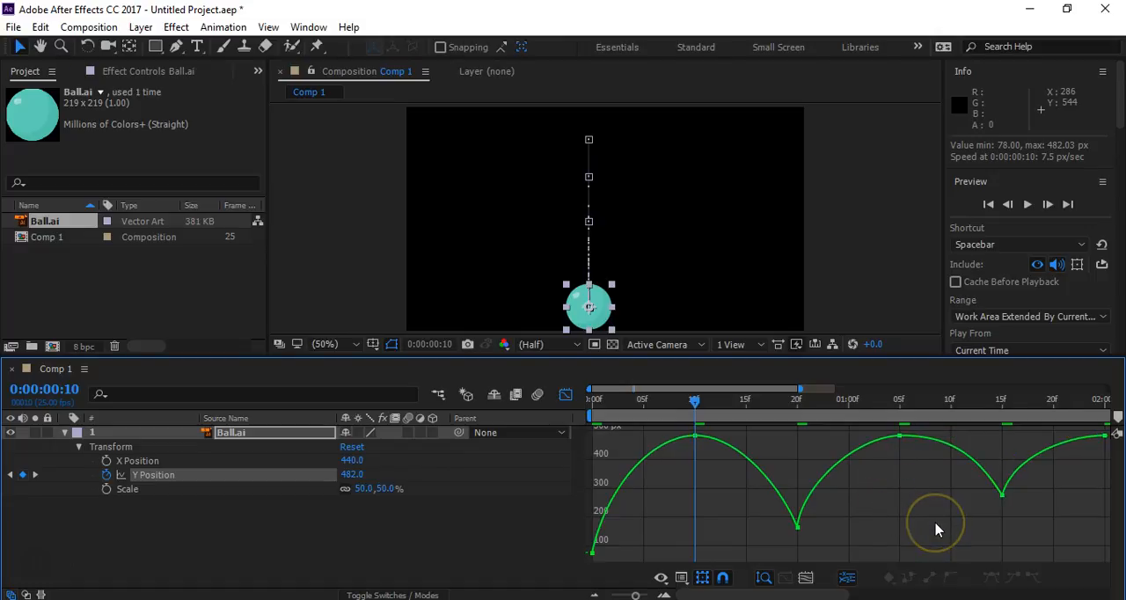
key(space)
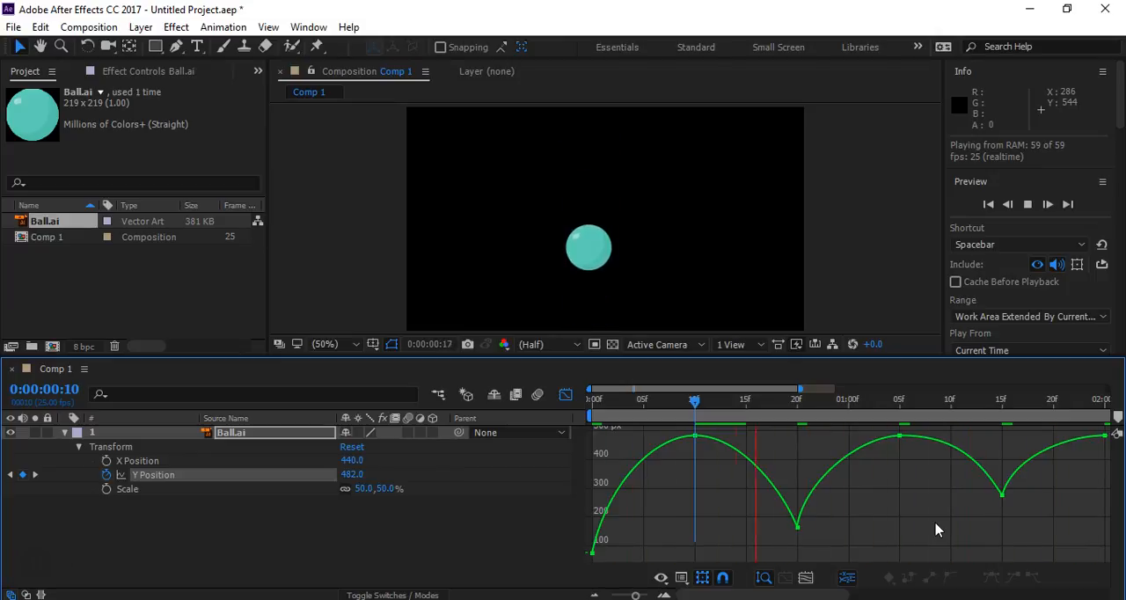
key(space)
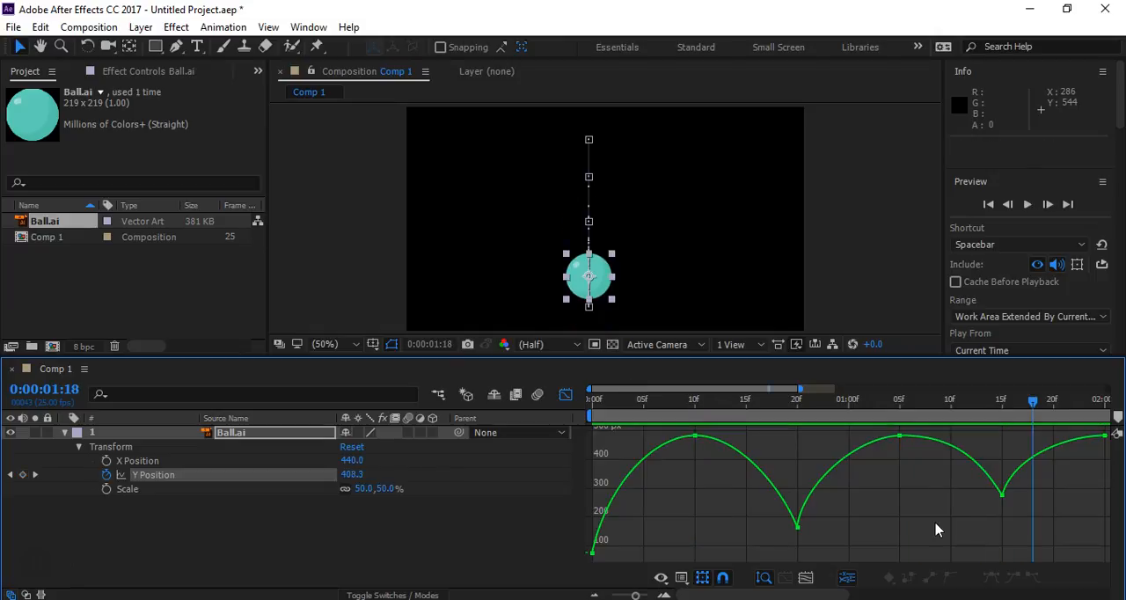
- Flatten the curve's outgoing handle at 0:00:00:00 and steepen both handles at 0:00:00:10 into a sharp floor impact
click(594, 553)
drag(608, 482, 674, 557)
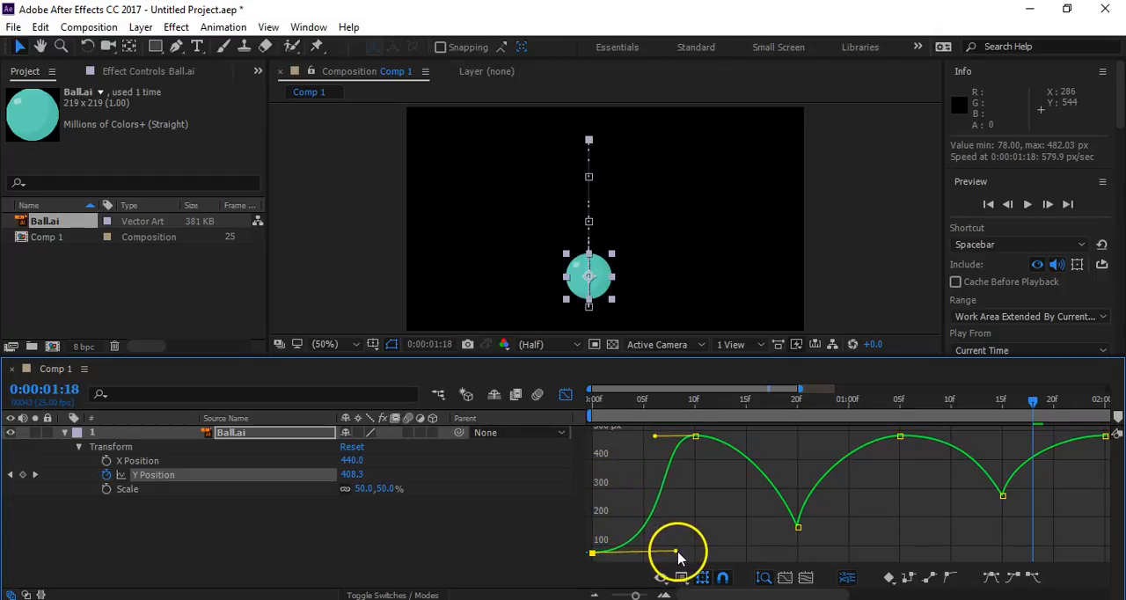
click(695, 436)
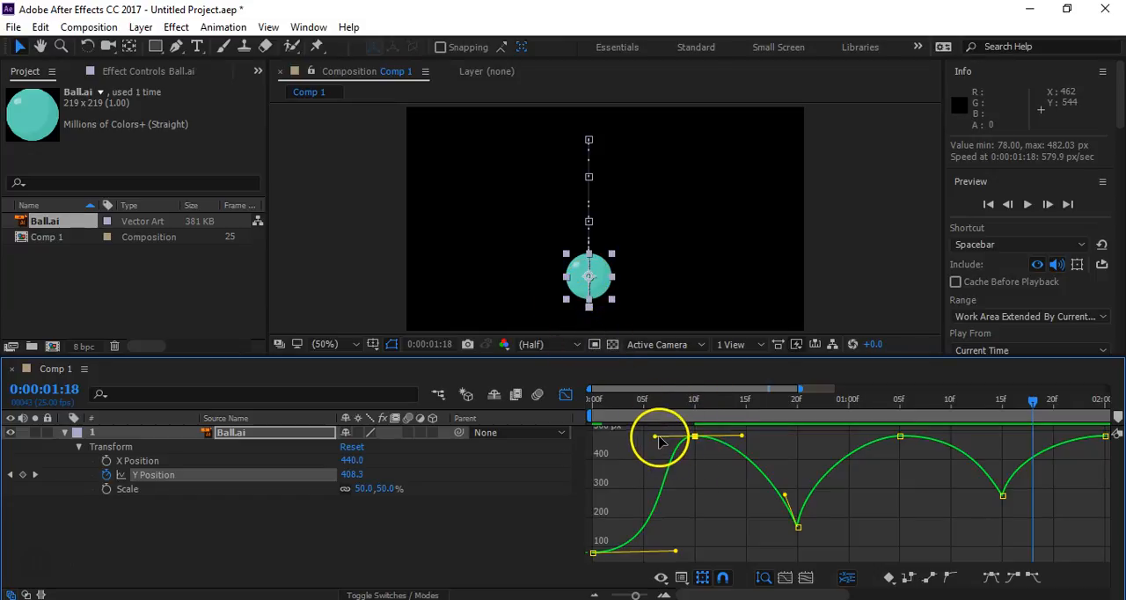
drag(655, 437, 686, 486)
drag(741, 437, 709, 511)
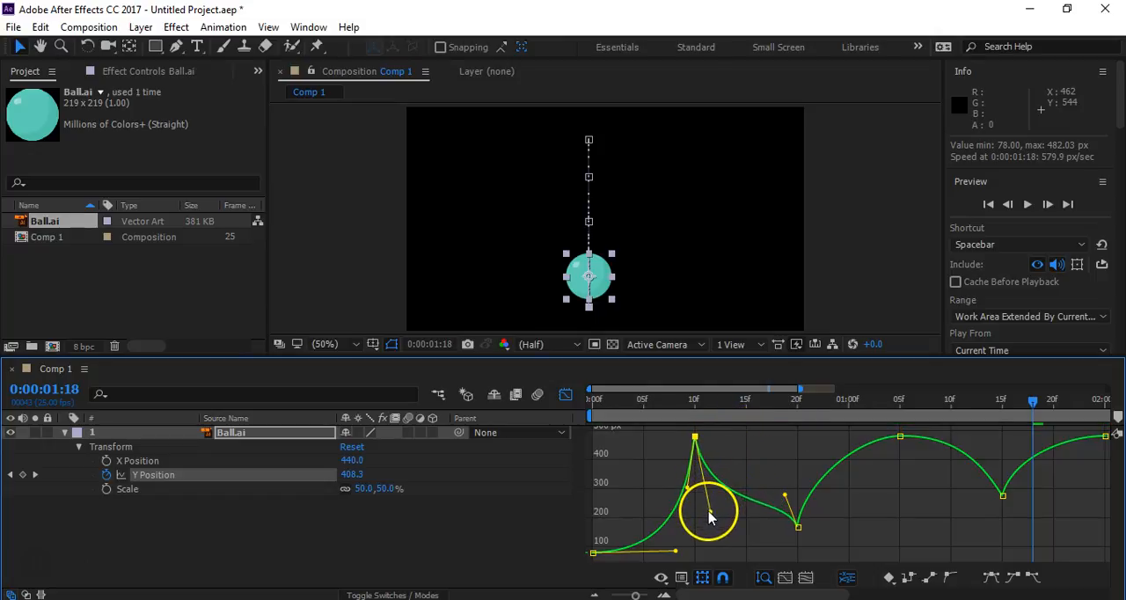
- Round the curve at 0:00:00:20 with nearly flat handles and steepen the incoming handle at 0:00:01:05
drag(798, 529, 846, 537)
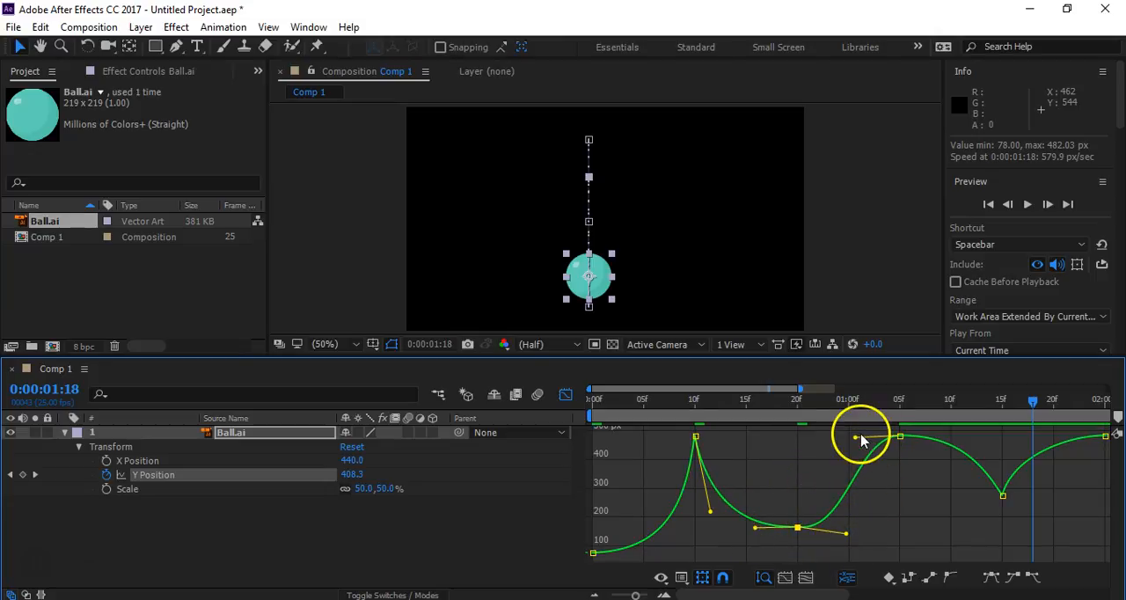
click(899, 438)
drag(856, 437, 886, 488)
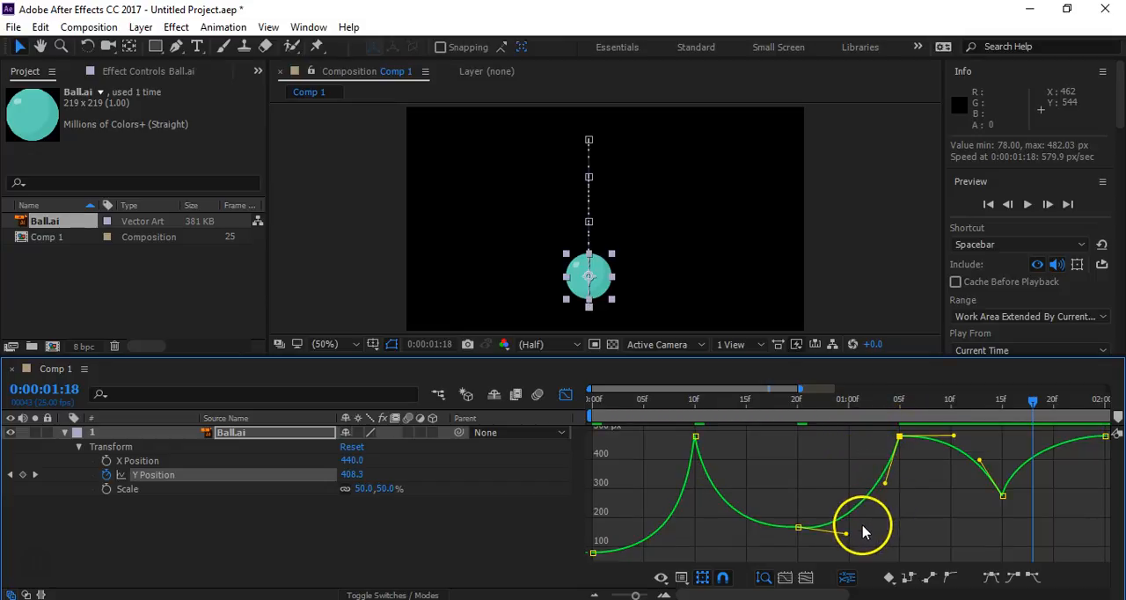
drag(849, 537, 847, 525)
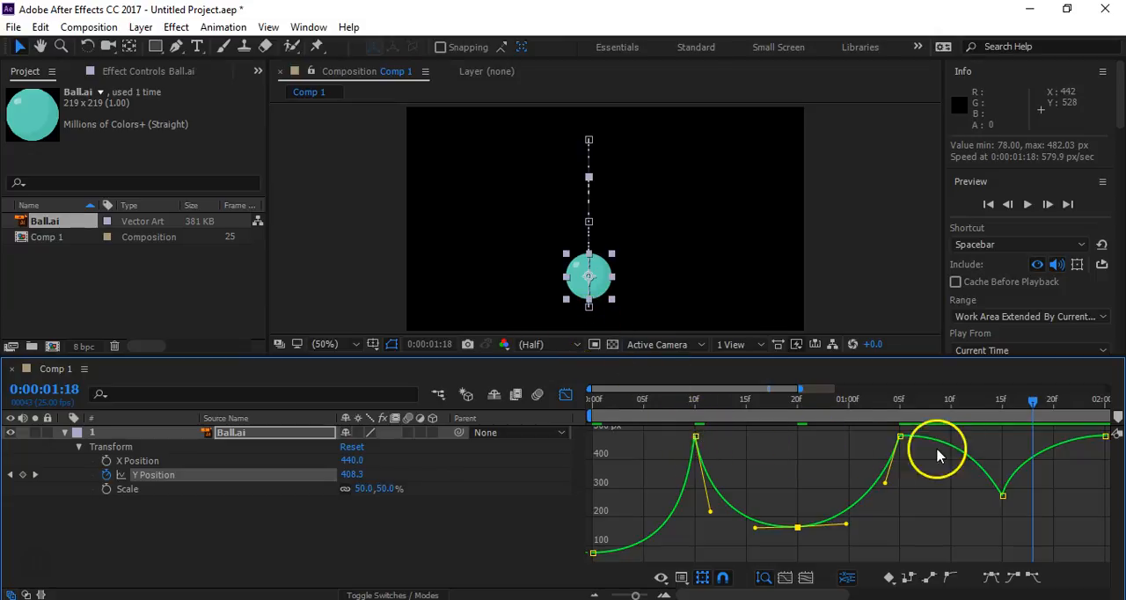
- Steepen the outgoing handle at 0:00:01:05 and the incoming handle at 0:00:02:00, and flatten both handles at 0:00:01:15
drag(905, 442, 943, 440)
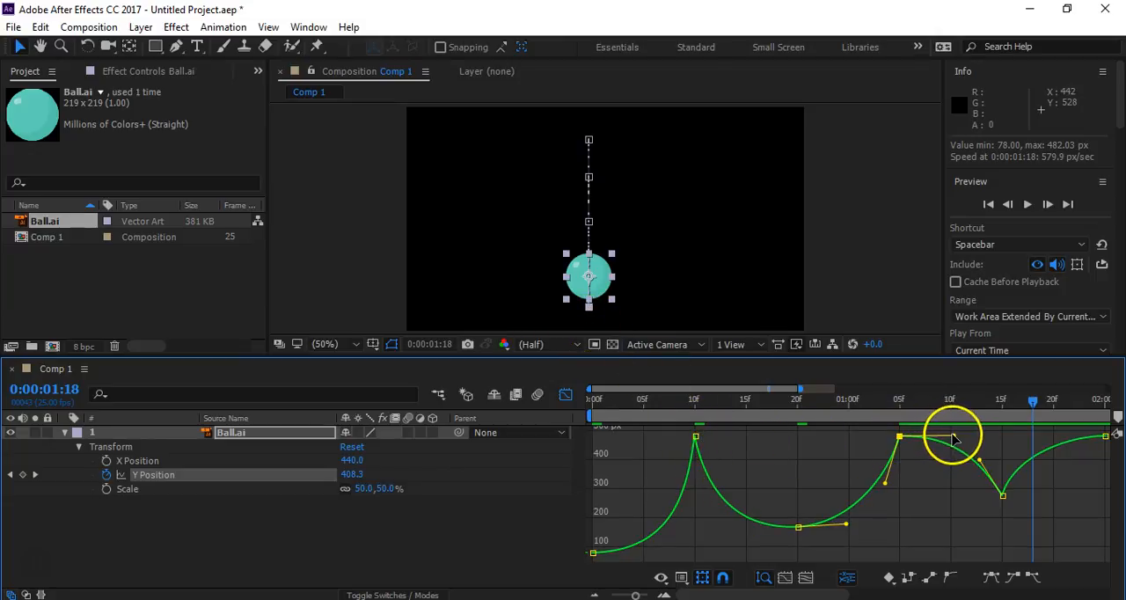
drag(923, 477, 916, 502)
click(1001, 497)
drag(979, 462, 965, 498)
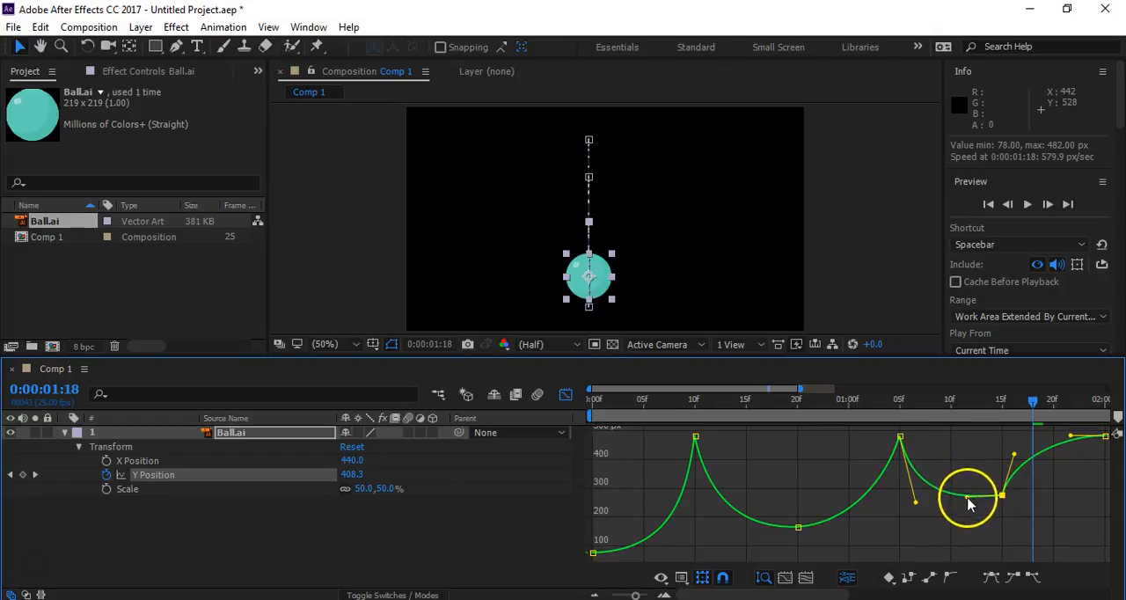
drag(1014, 455, 1041, 500)
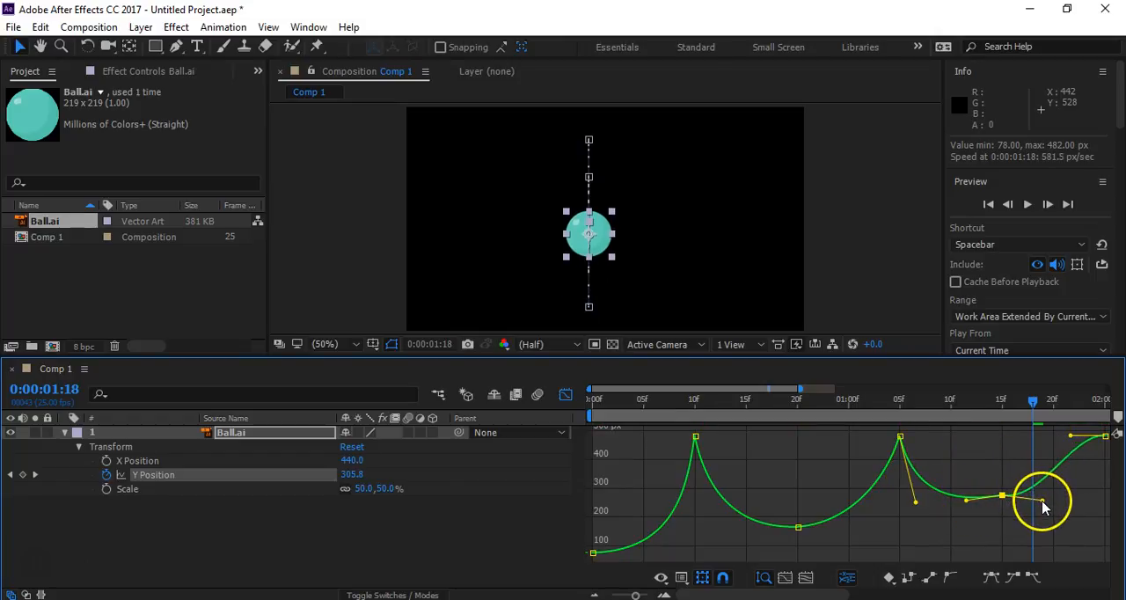
drag(1072, 439, 1084, 473)
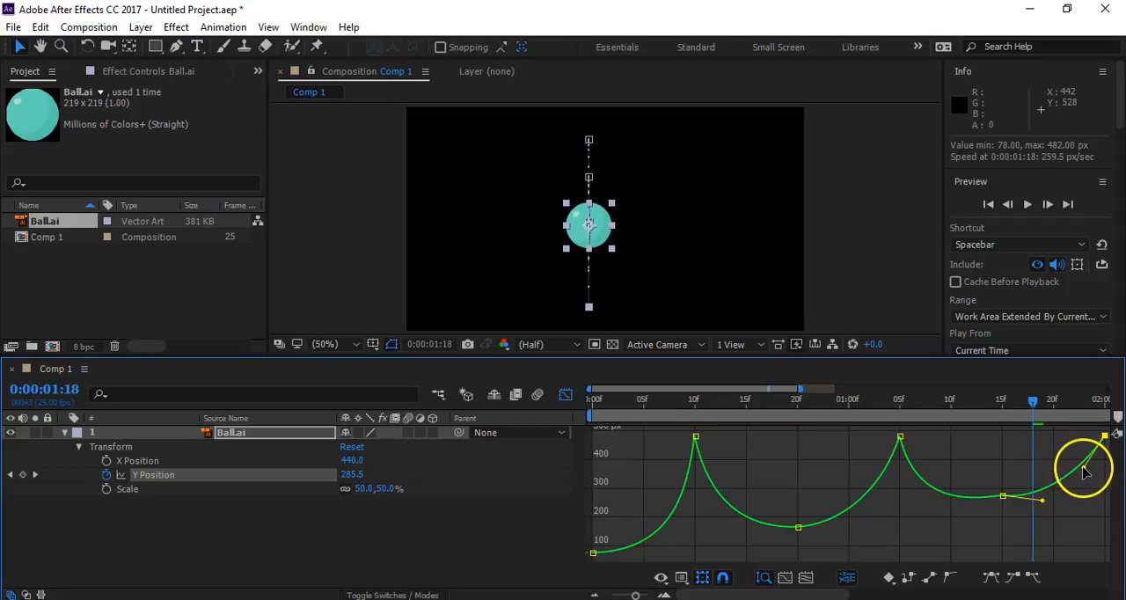
click(1003, 496)
drag(1044, 503, 1044, 488)
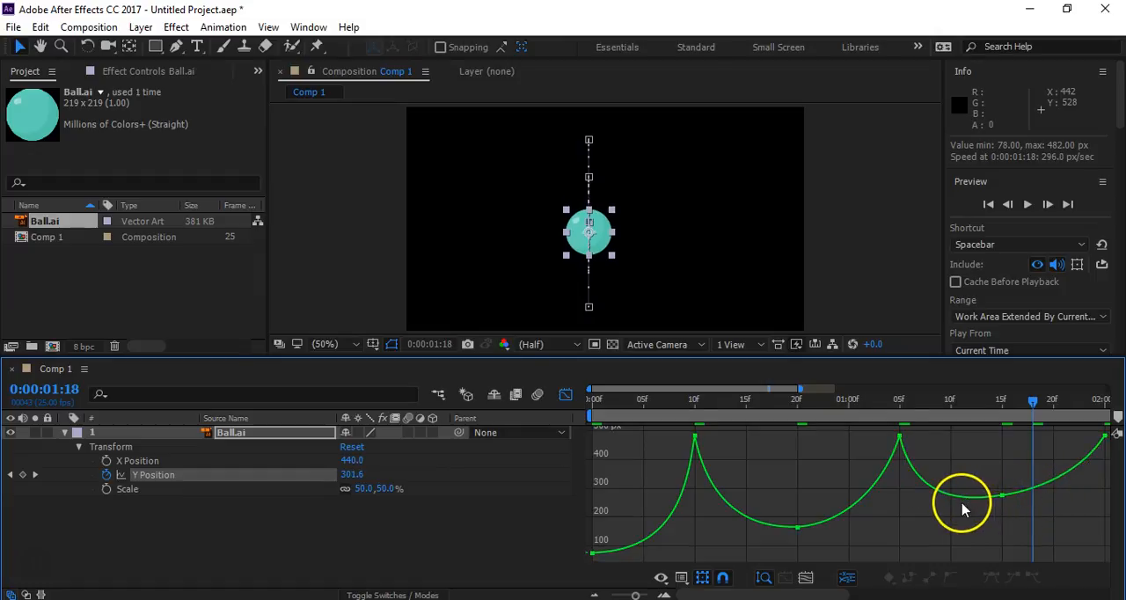
- Refine the handles between 0:00:01:05 and 0:00:02:00 so the curve forms an even, smooth arc around 0:00:01:15
click(1002, 496)
drag(967, 503, 986, 504)
drag(915, 506, 943, 510)
click(985, 500)
drag(1044, 490, 1082, 483)
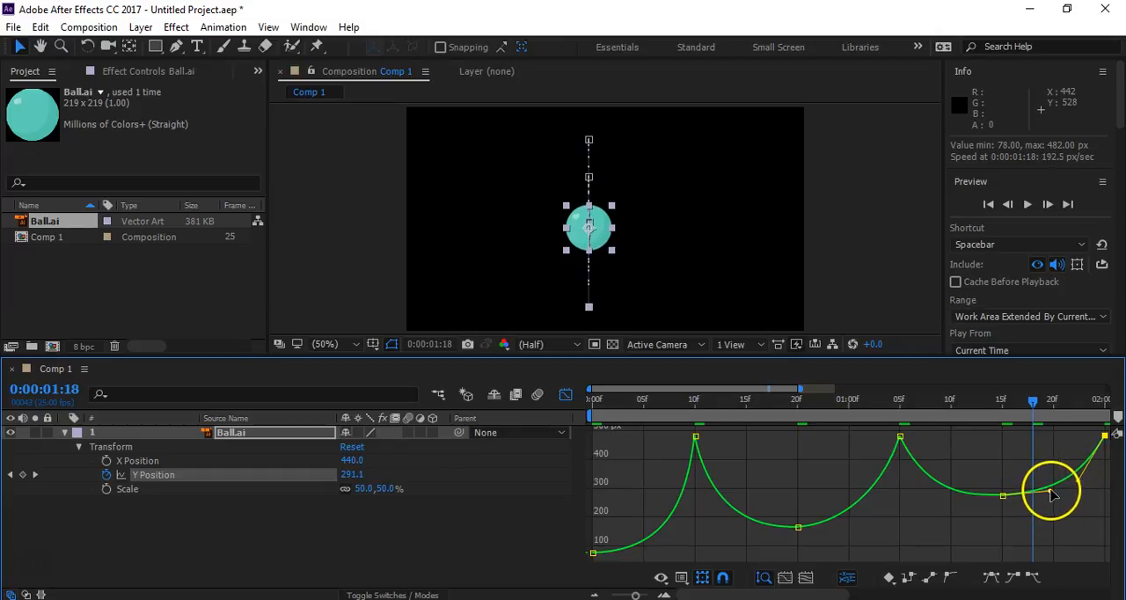
drag(1053, 494, 1051, 496)
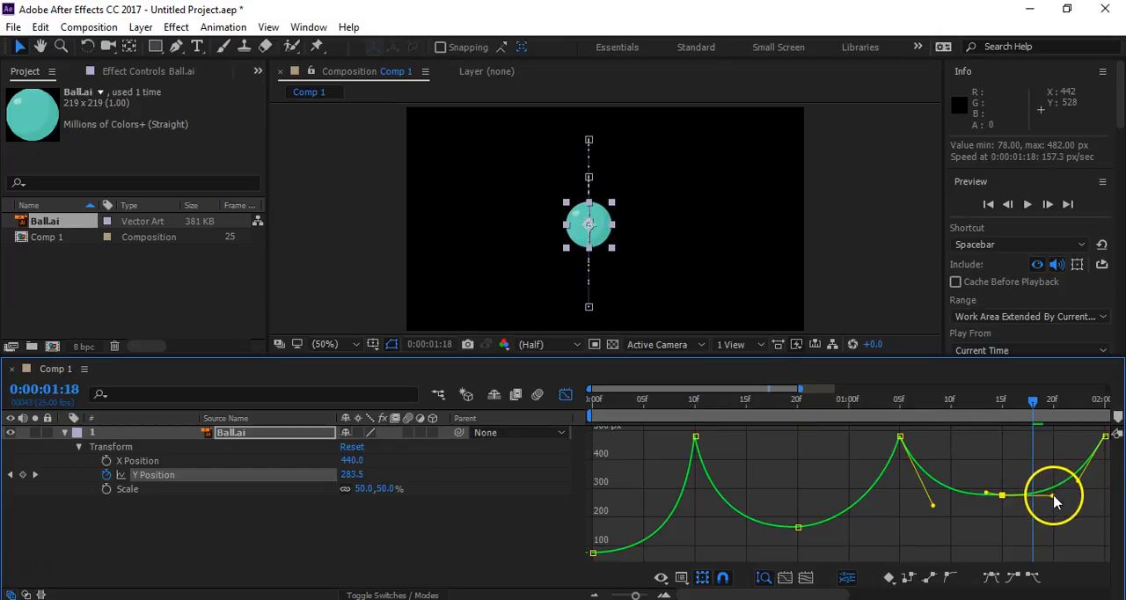
- Adjust both handles of the Y Position keyframe at 0:00:00:20 and preview the bounce
click(797, 527)
drag(844, 525, 850, 528)
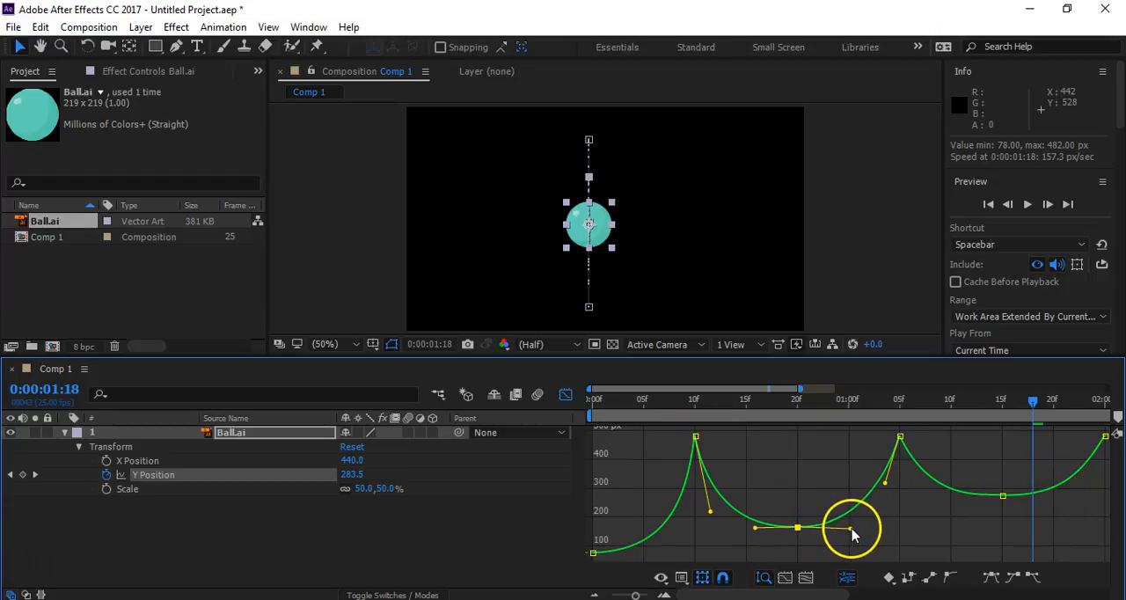
drag(755, 529, 750, 531)
click(800, 493)
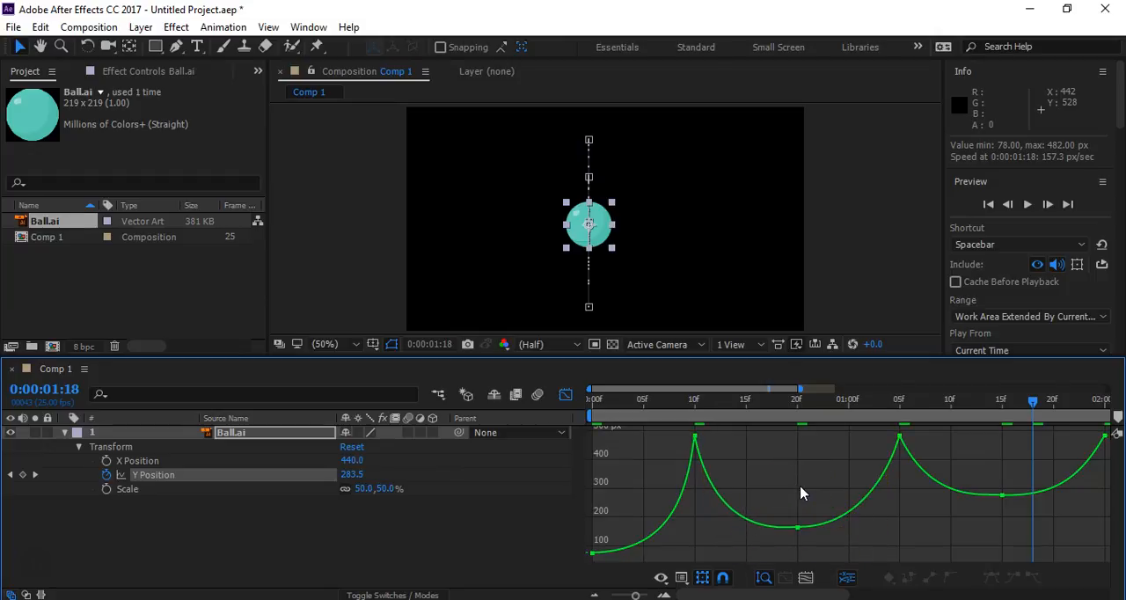
key(space)
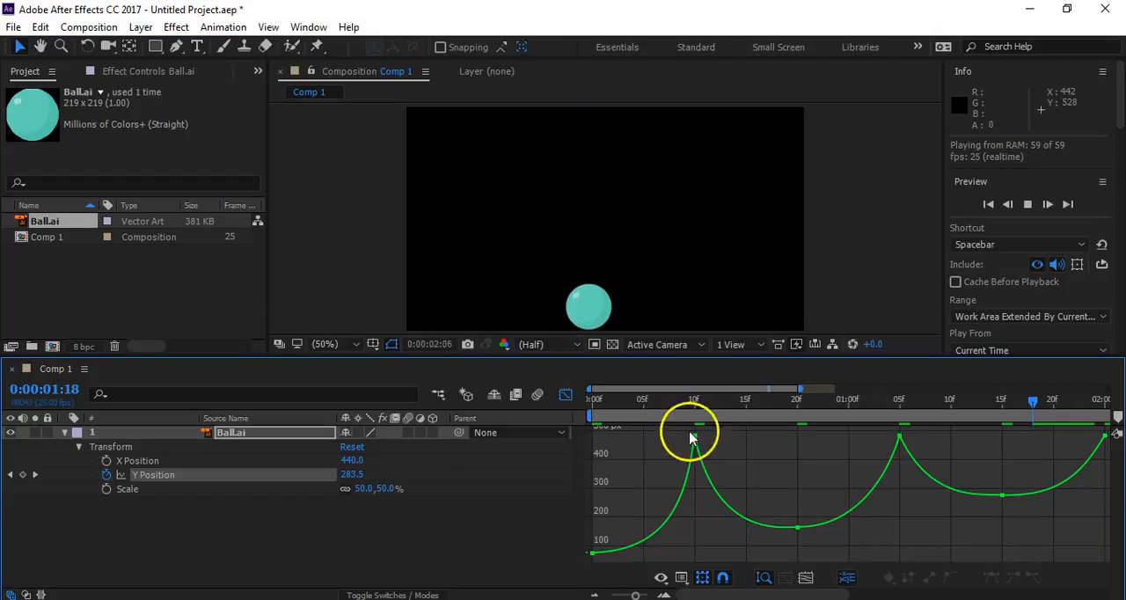
mouse_move(696, 440)
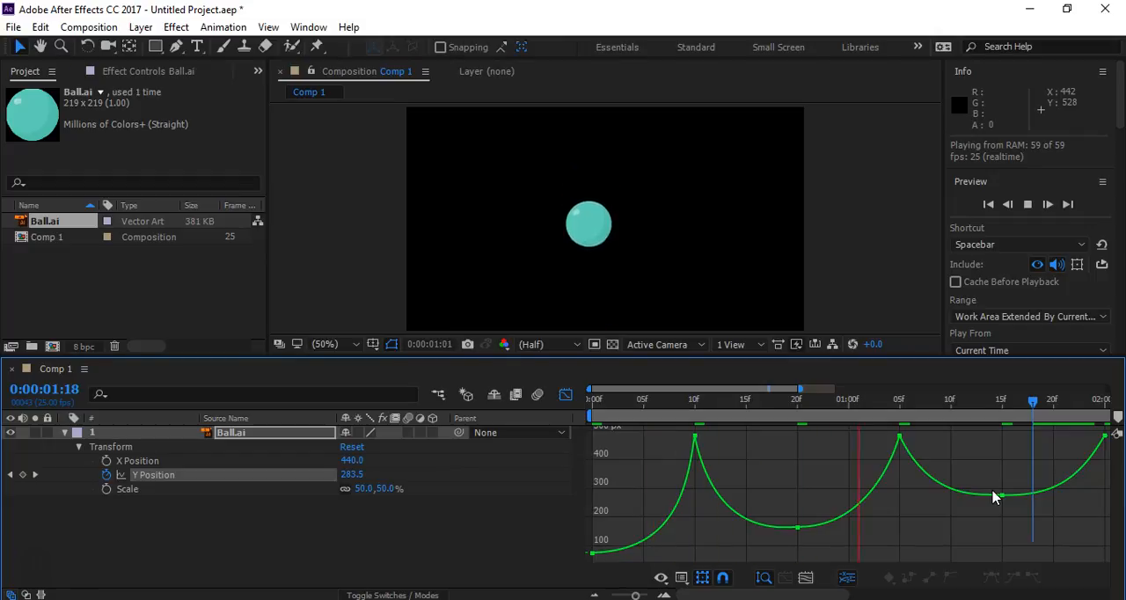
key(space)
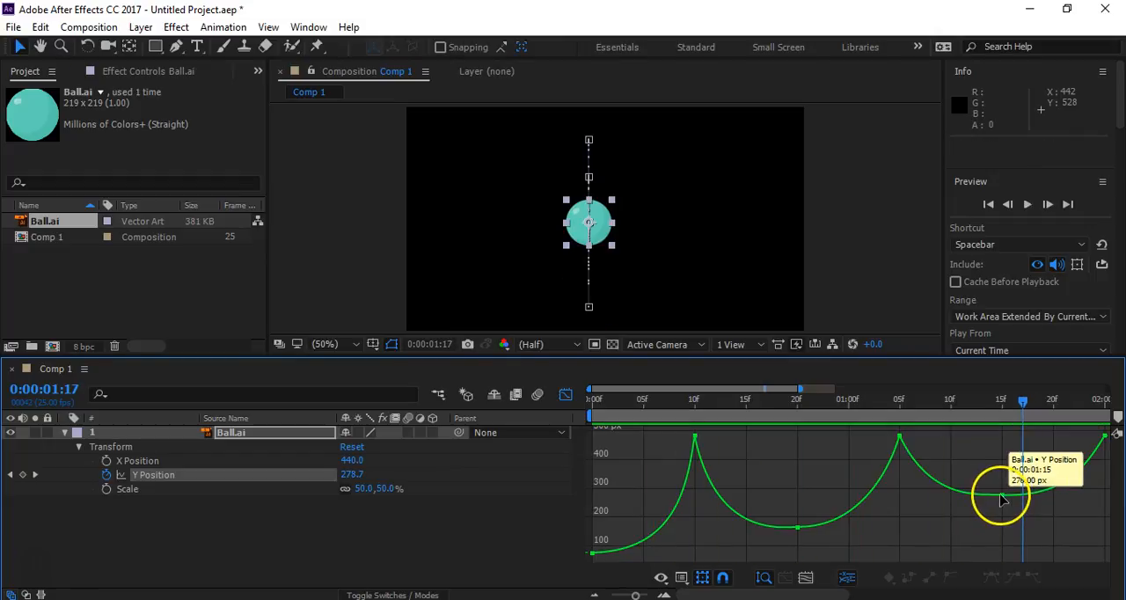
- Shorten the handles of the Y Position keyframe at 0:00:01:15 and lower its value slightly to raise the second bounce's peak
click(997, 497)
drag(986, 492, 1047, 502)
drag(1039, 501, 1036, 498)
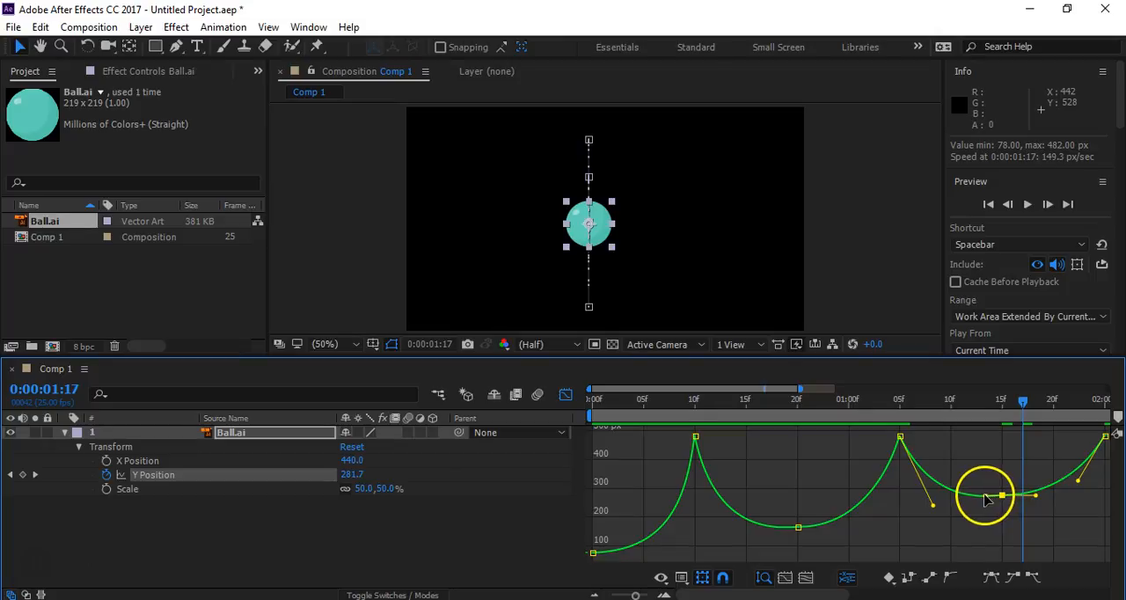
click(994, 518)
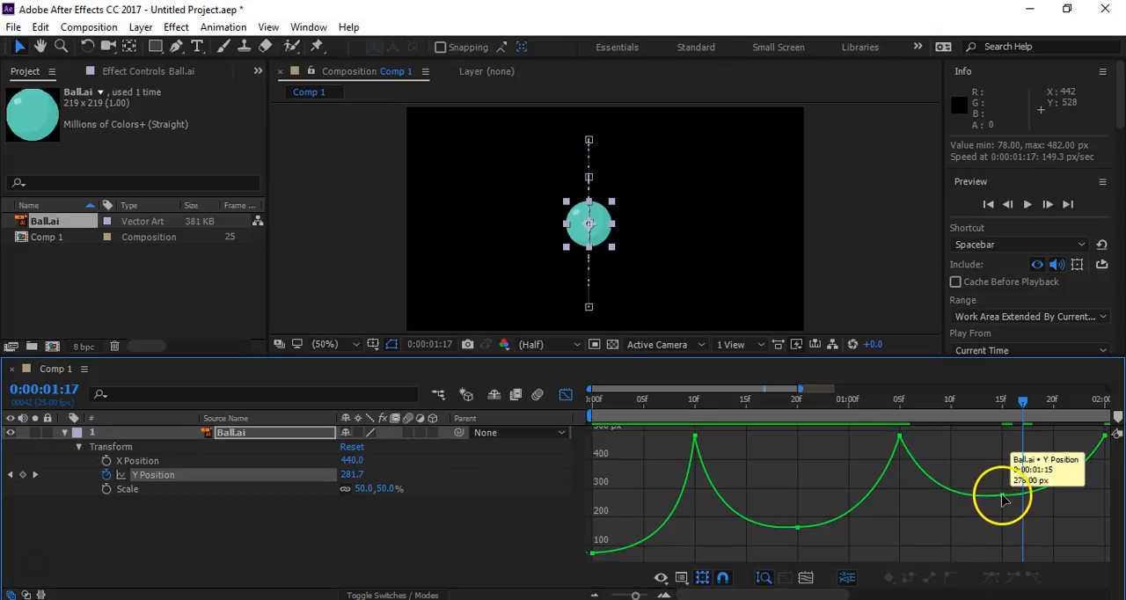
drag(1003, 500, 1005, 500)
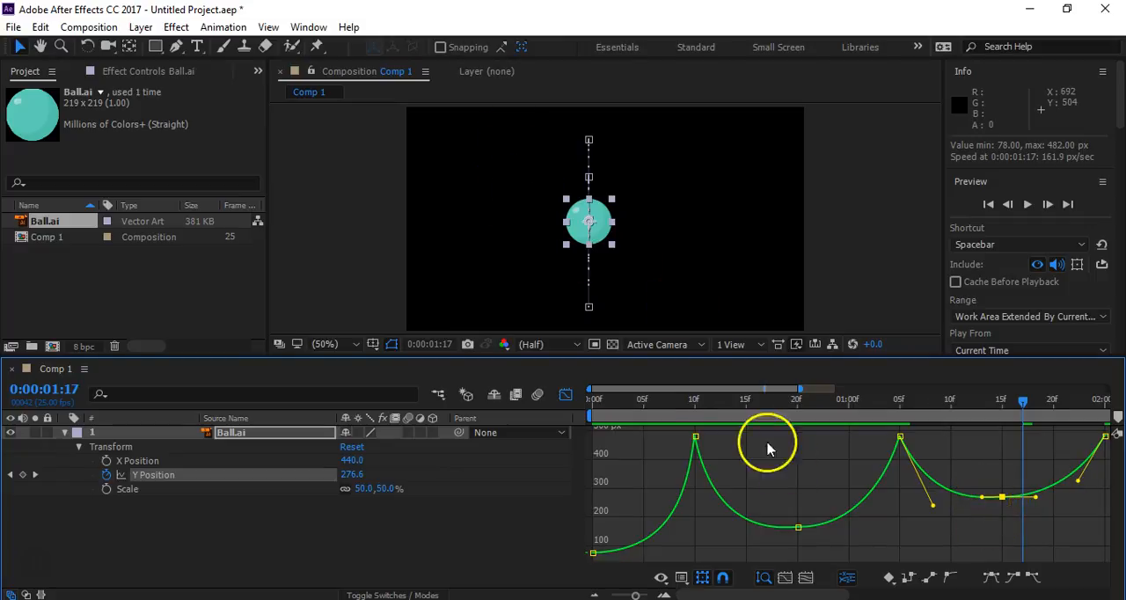
drag(796, 527, 797, 529)
click(764, 520)
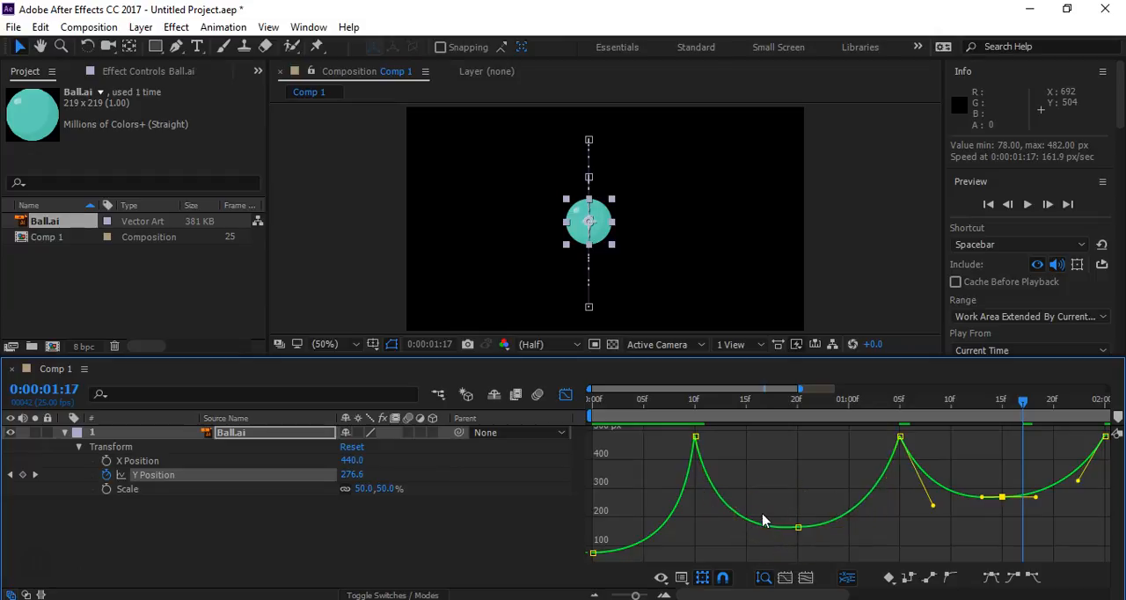
mouse_move(1001, 498)
mouse_down()
mouse_move(1000, 482)
mouse_move(1004, 504)
mouse_up()
- Flatten both handles of the Y Position keyframe at 0:00:00:20 and lengthen the outgoing one slightly
click(798, 527)
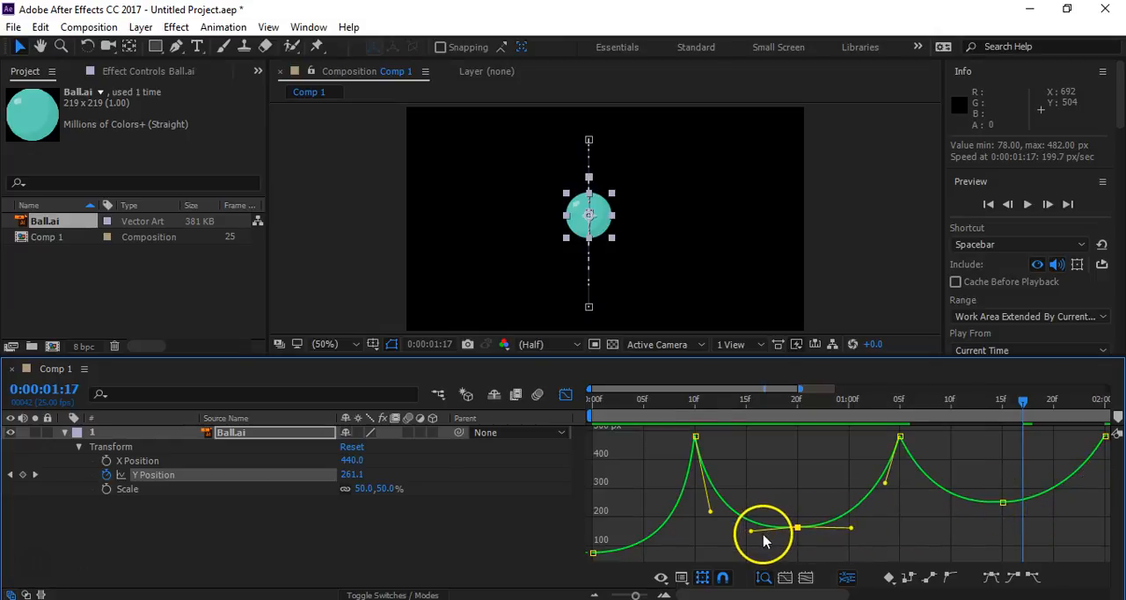
drag(751, 532, 753, 528)
drag(850, 529, 854, 527)
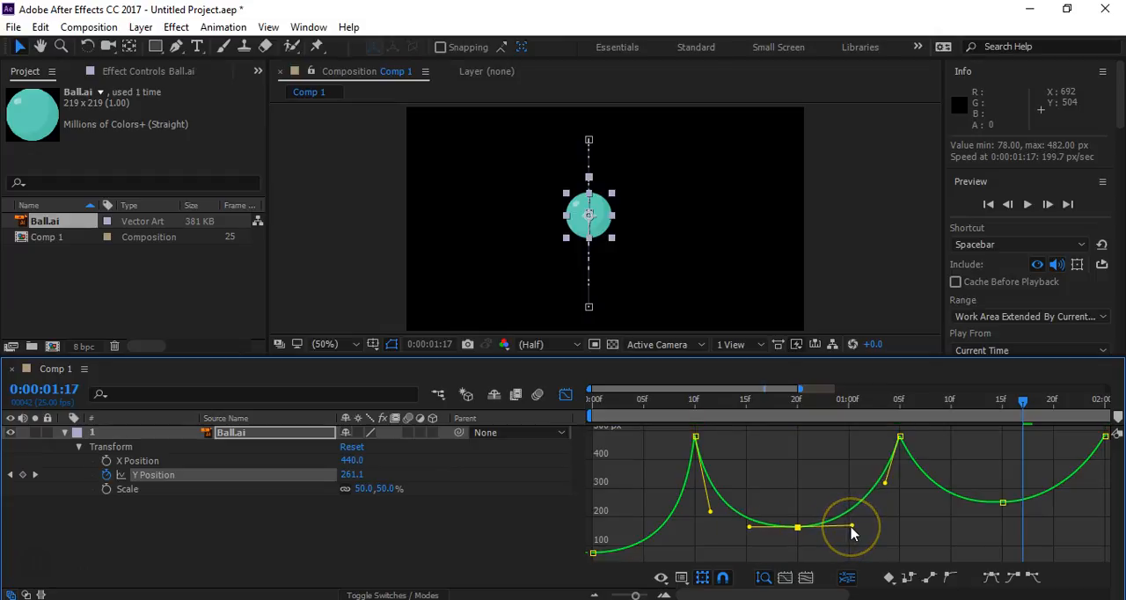
- Examine the handles of the floor-impact keyframes at 0:00:00:10 and 0:00:02:00, and preview the finished bounce
click(694, 437)
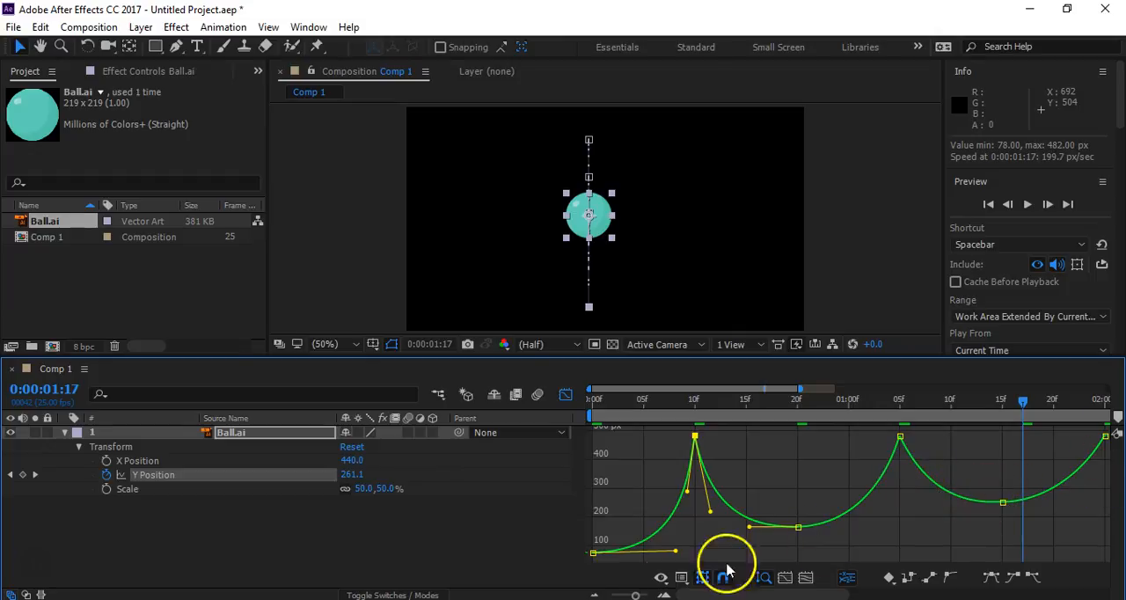
click(693, 436)
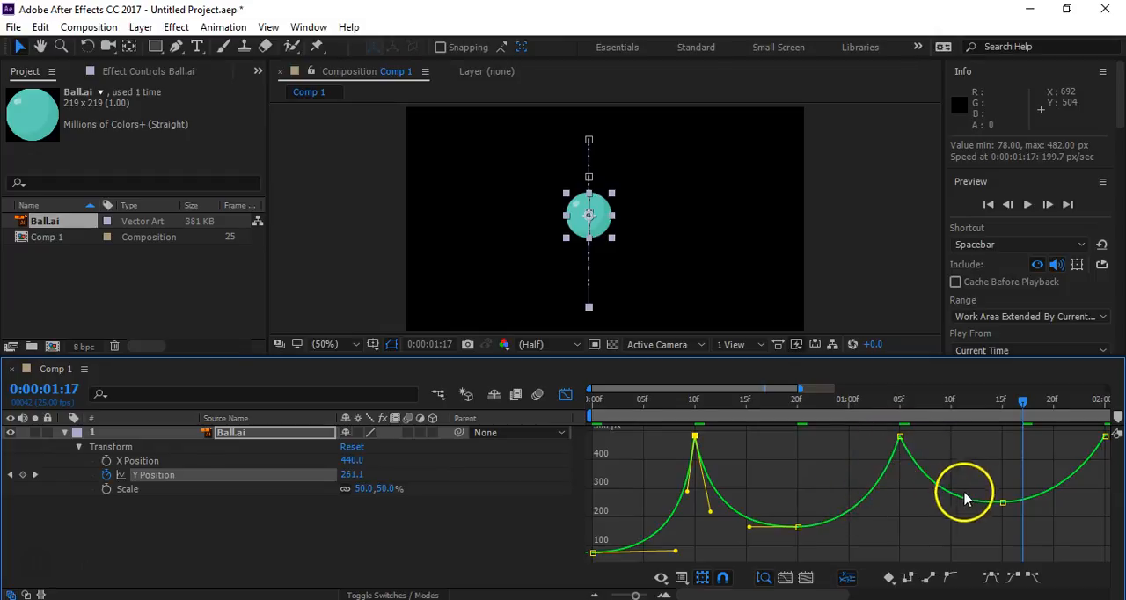
click(1103, 437)
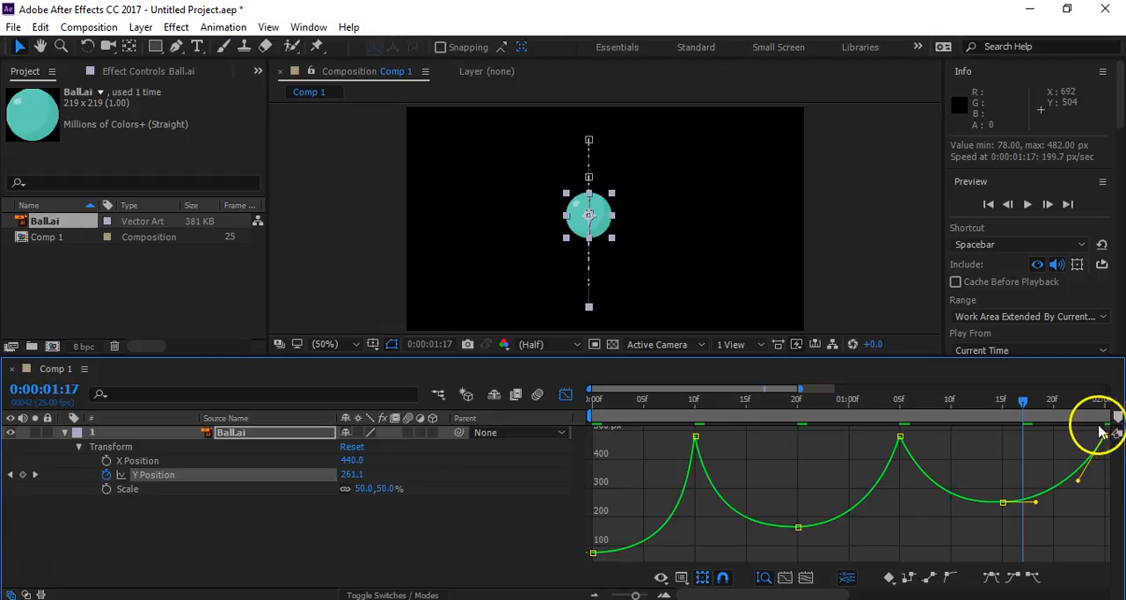
click(871, 288)
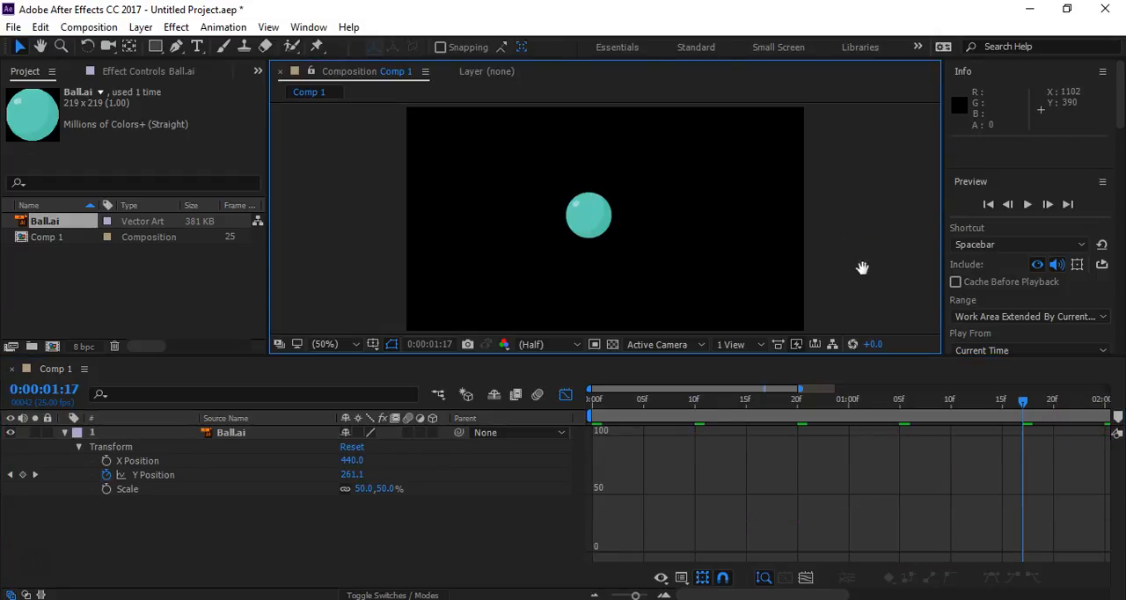
key(space)
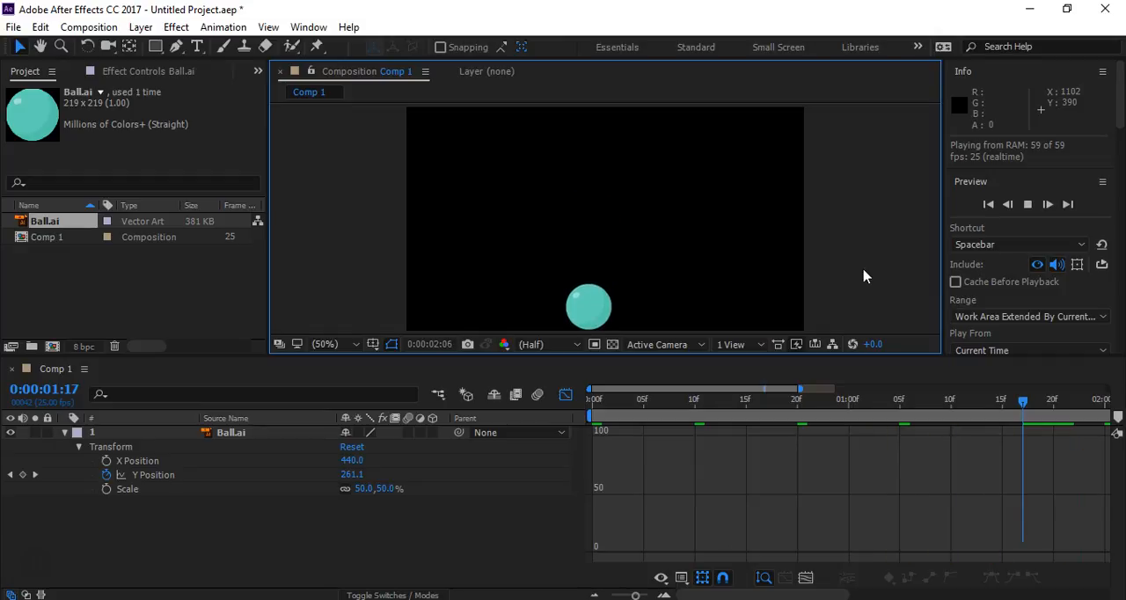
key(space)
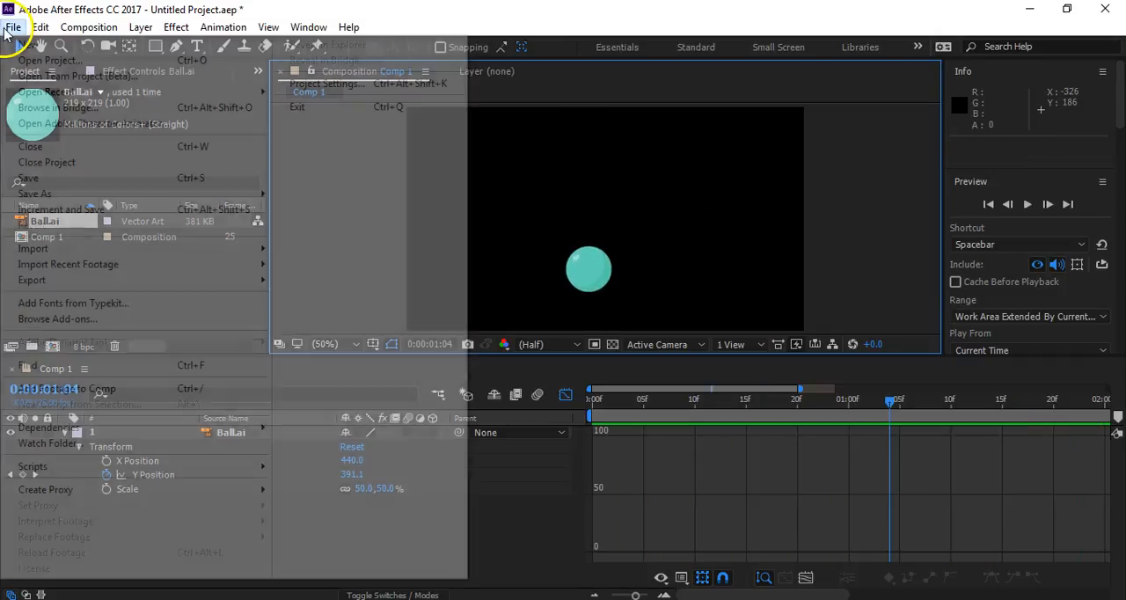
- Open the recent project Ball_Bounce.aep and discard the changes to the current project
click(14, 26)
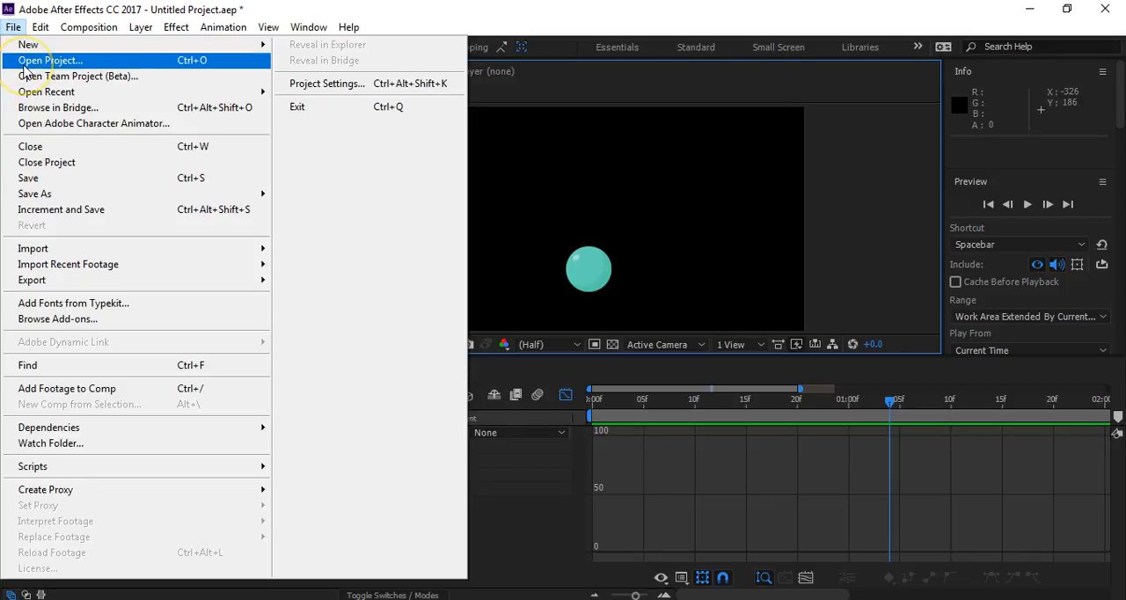
click(144, 93)
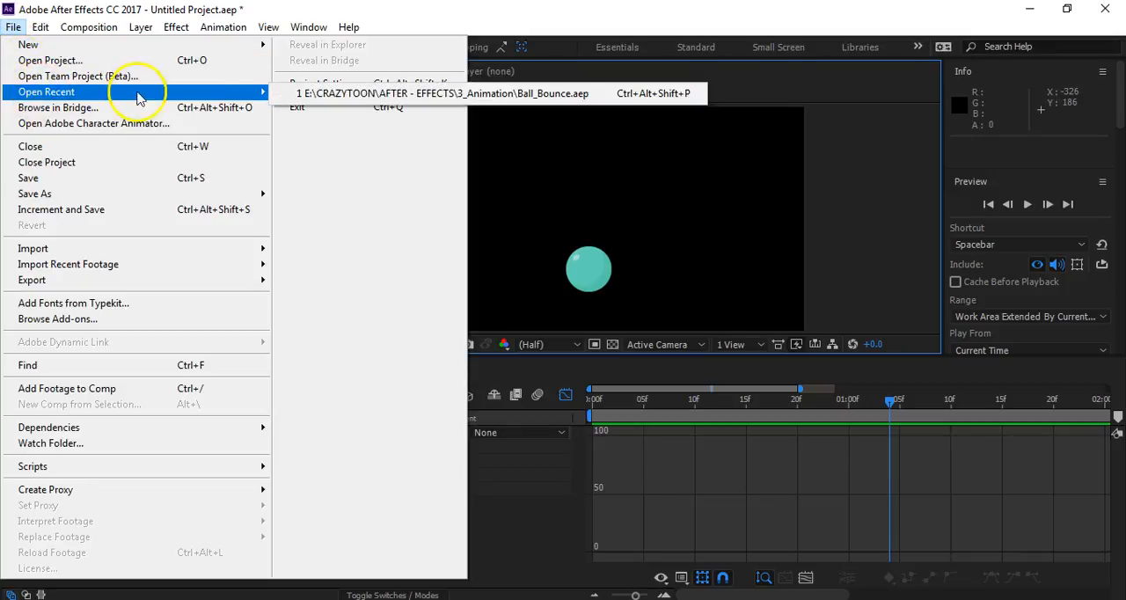
click(409, 94)
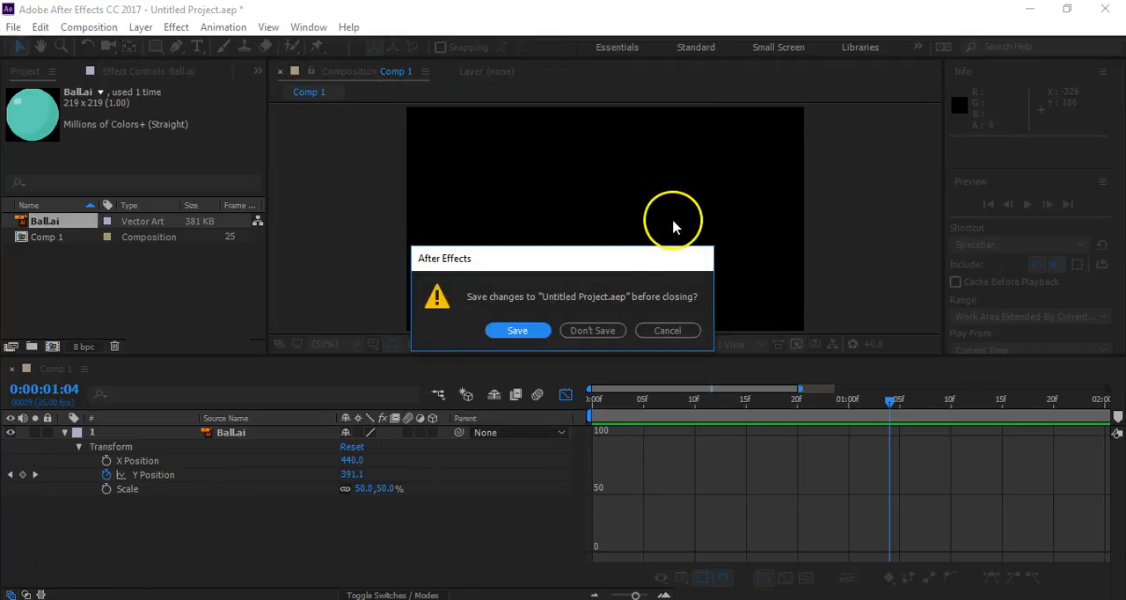
click(594, 331)
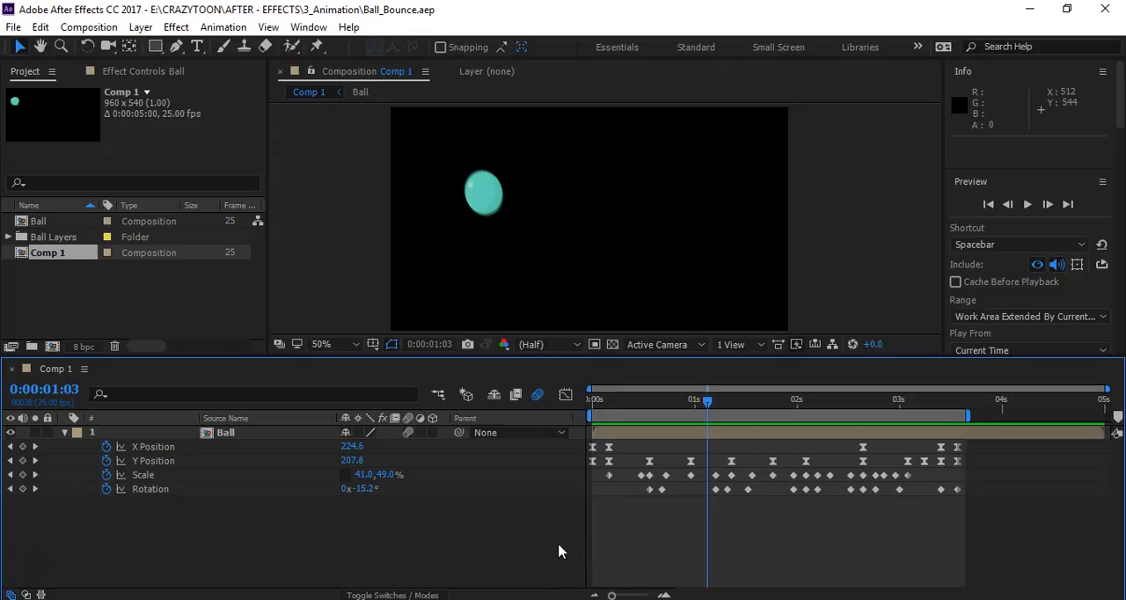
- Preview the Ball_Bounce animation and examine the ball's motion path by selecting its X Position property
key(space)
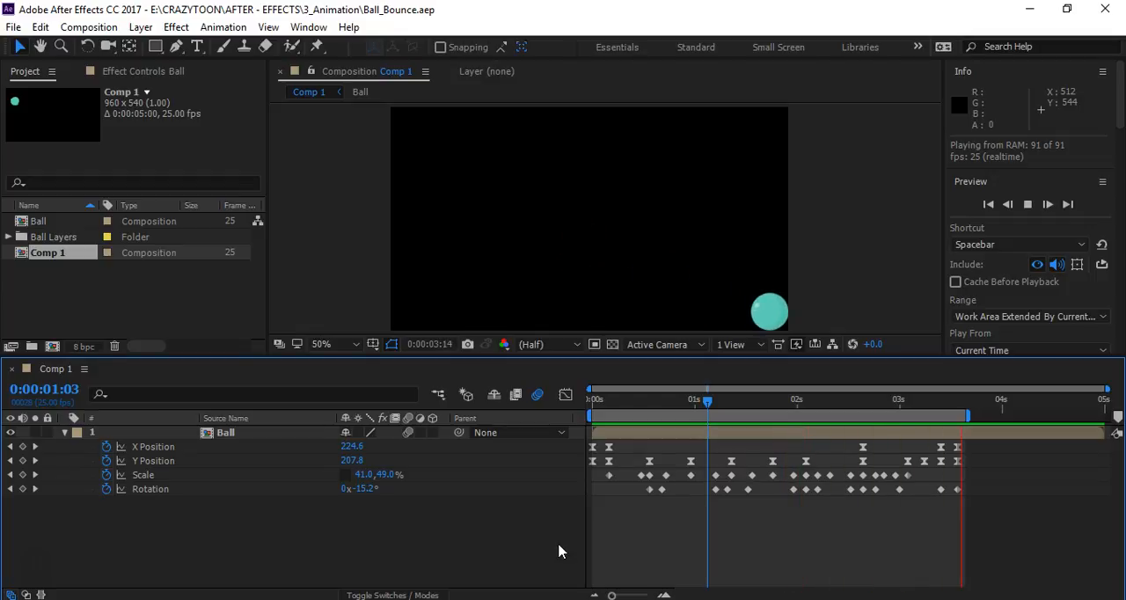
key(space)
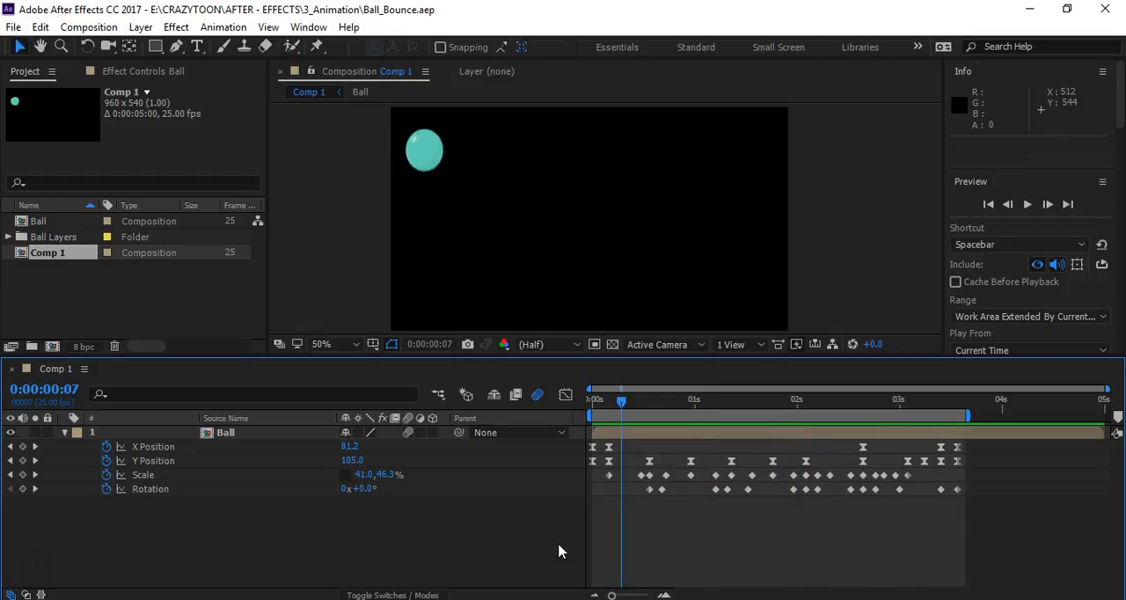
click(160, 447)
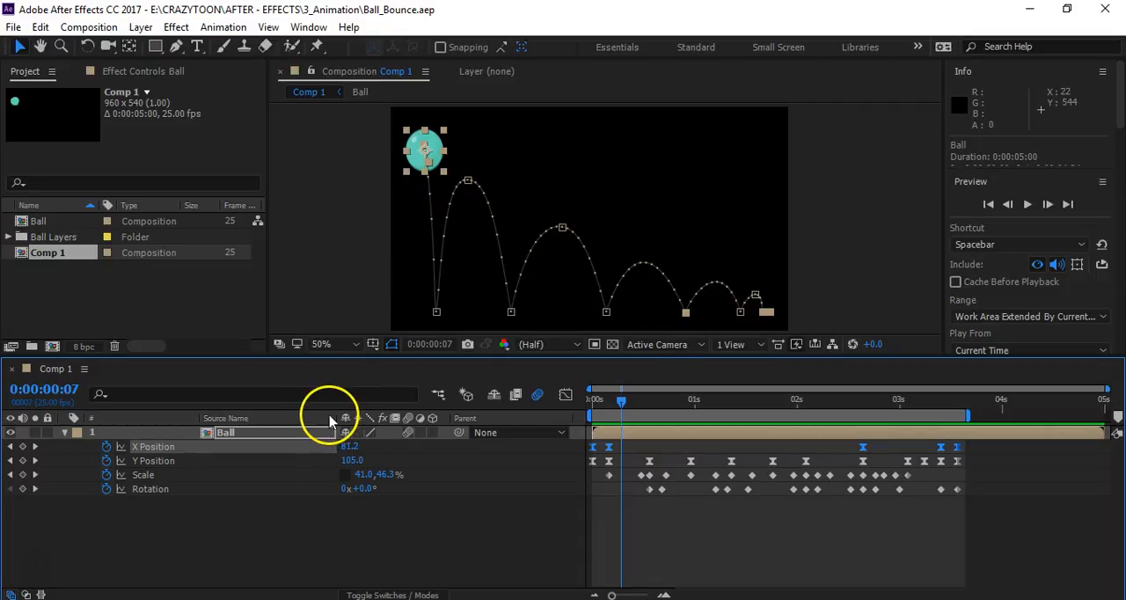
- Start a new project and import the Ball Illustrator file from the 3_Animation folder
click(14, 27)
mouse_move(35, 44)
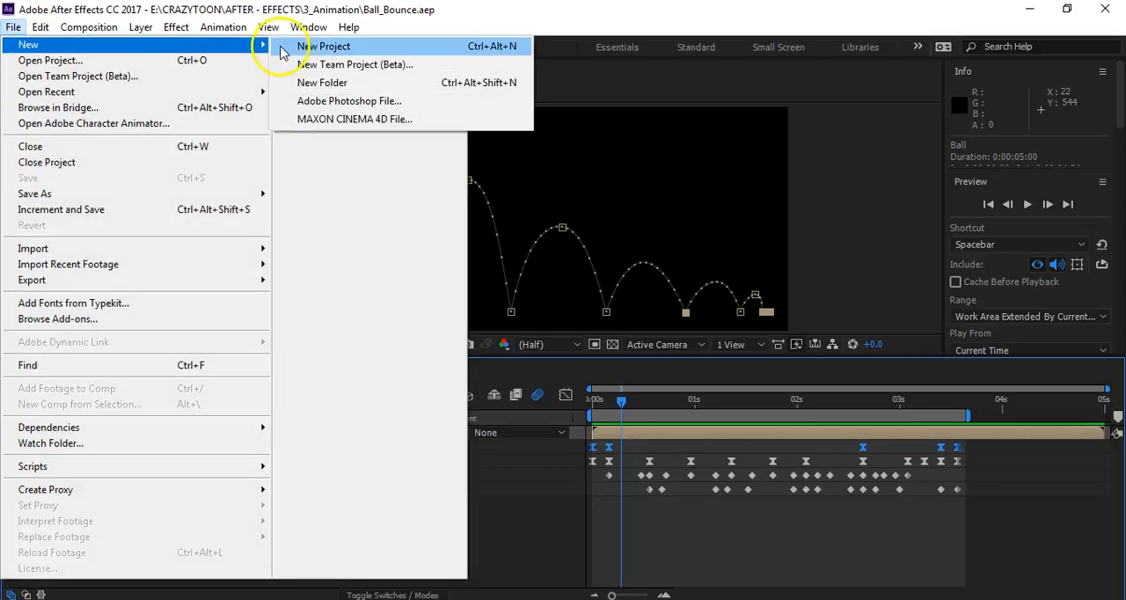
click(324, 46)
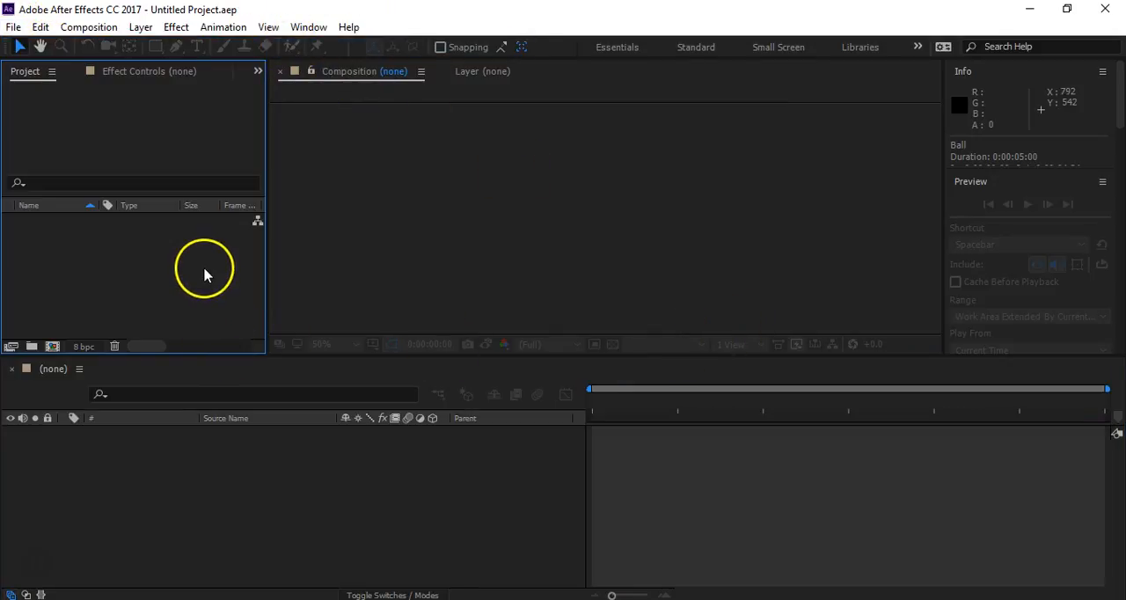
double_click(80, 256)
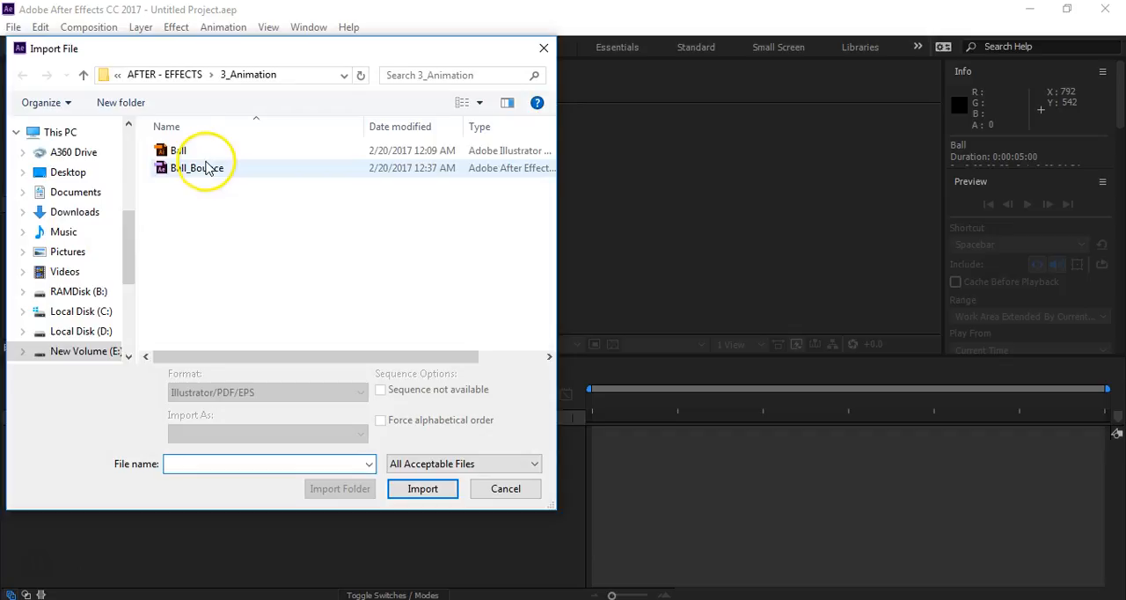
double_click(192, 151)
drag(58, 221, 83, 274)
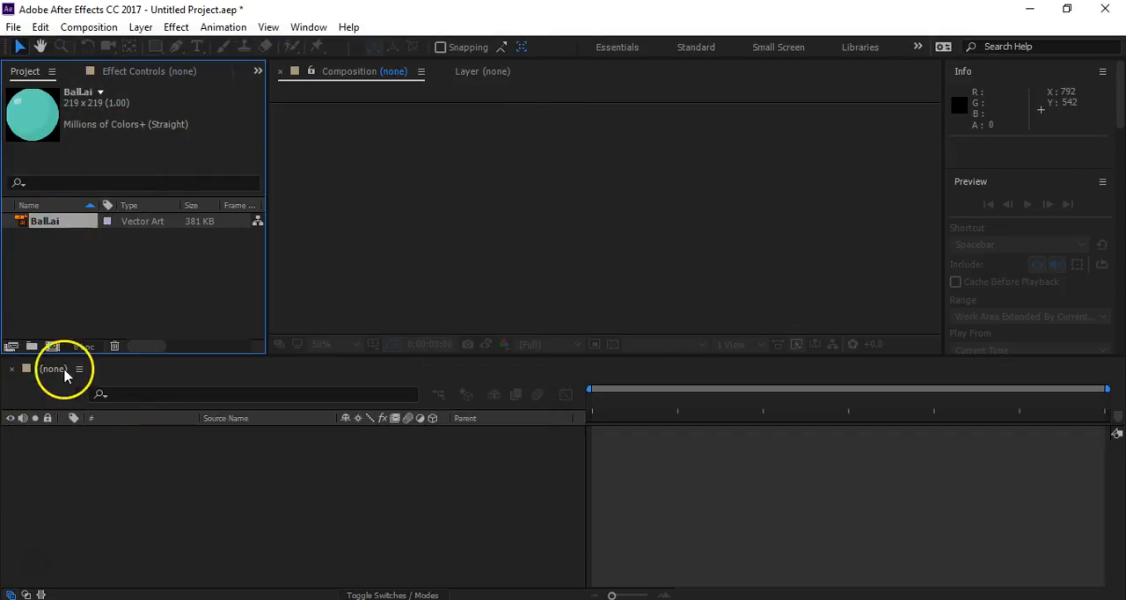
- Create a 960 x 540, five-second, 25 fps composition and add Ball.ai to it as a layer
click(52, 346)
click(884, 483)
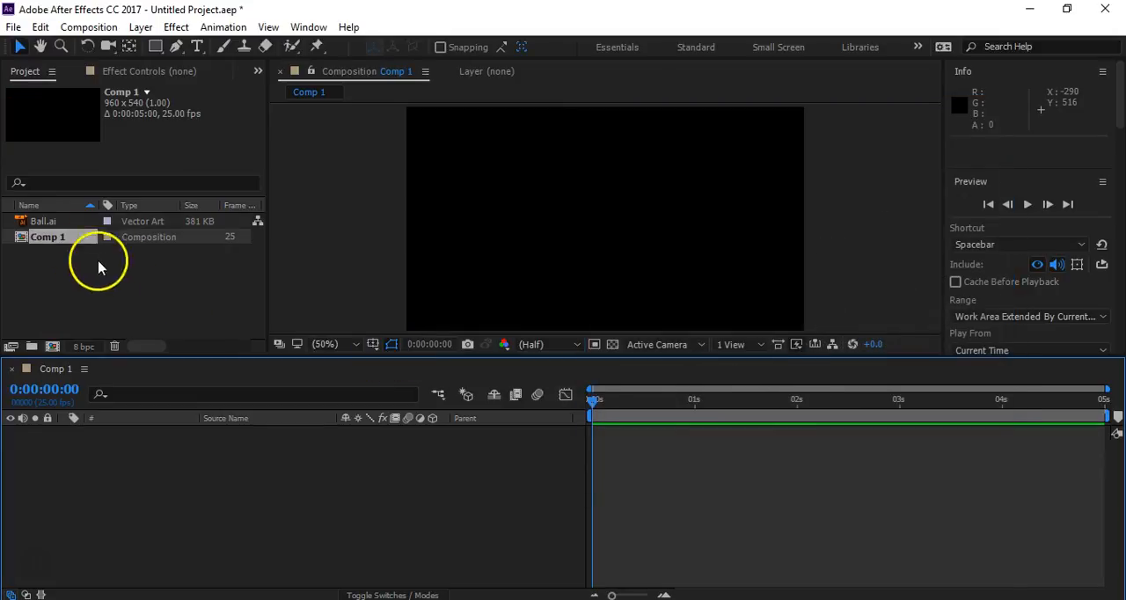
drag(42, 223, 167, 471)
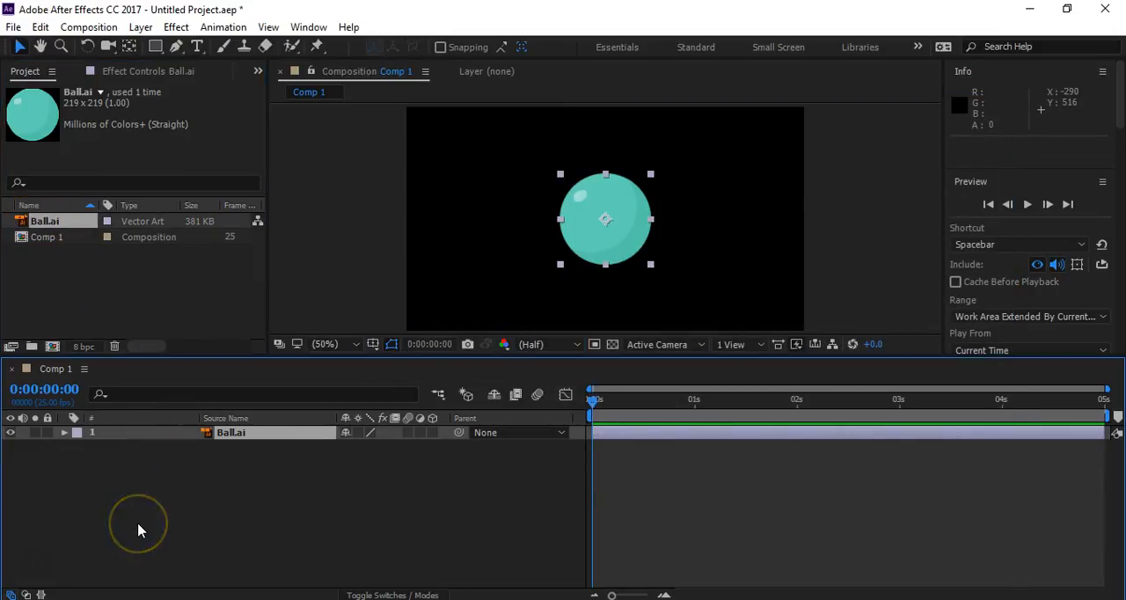
- Scale the Ball.ai layer to 39% and place it near the top of the frame at about 452, 76
drag(388, 452, 352, 464)
drag(603, 219, 595, 142)
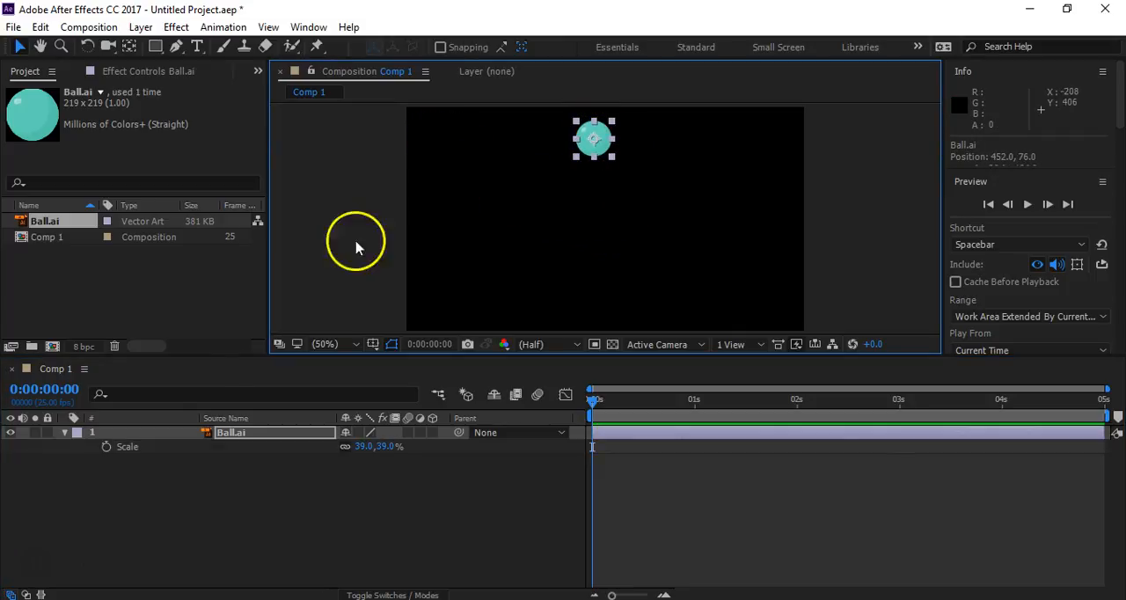
- Separate the ball's Position dimensions and keyframe Y Position at 0:00:00:00 and, with value 494, at 0:00:00:10
click(231, 435)
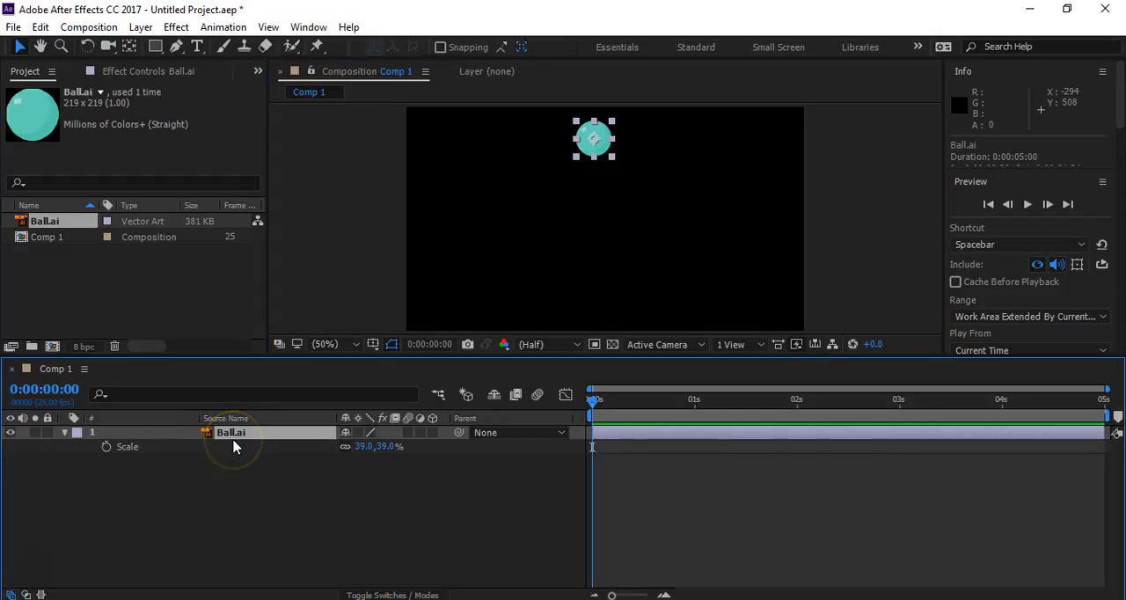
right_click(148, 449)
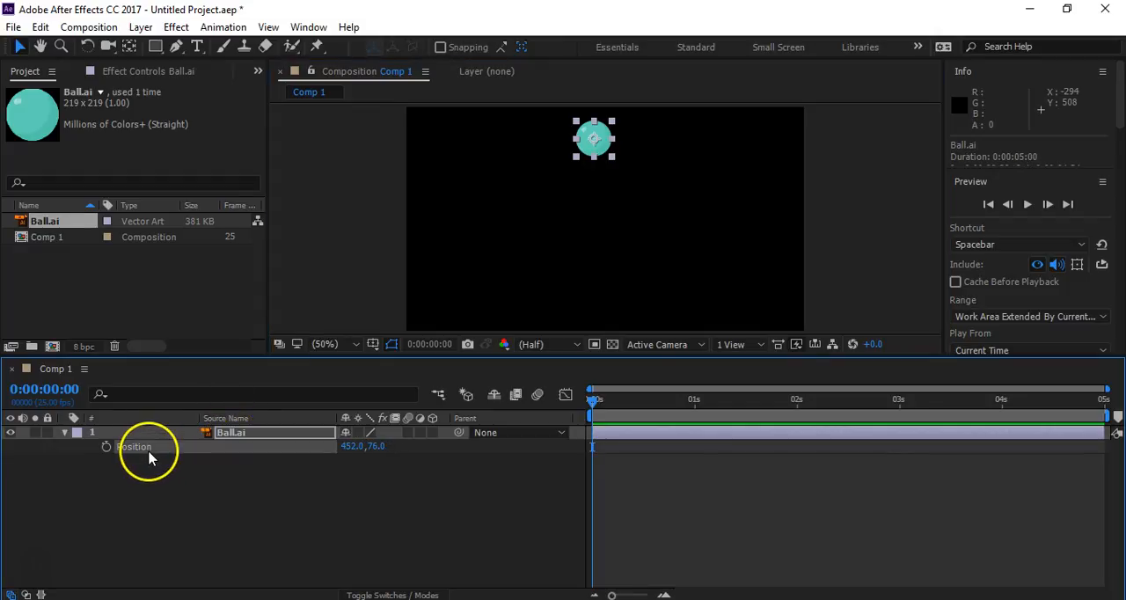
click(197, 319)
click(148, 465)
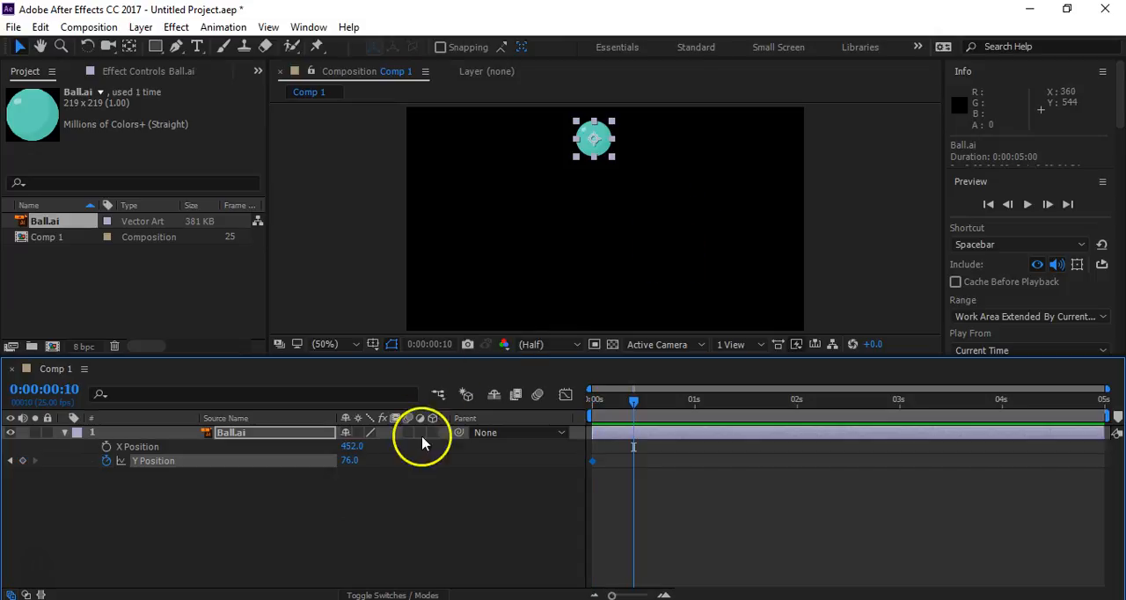
drag(349, 464, 676, 449)
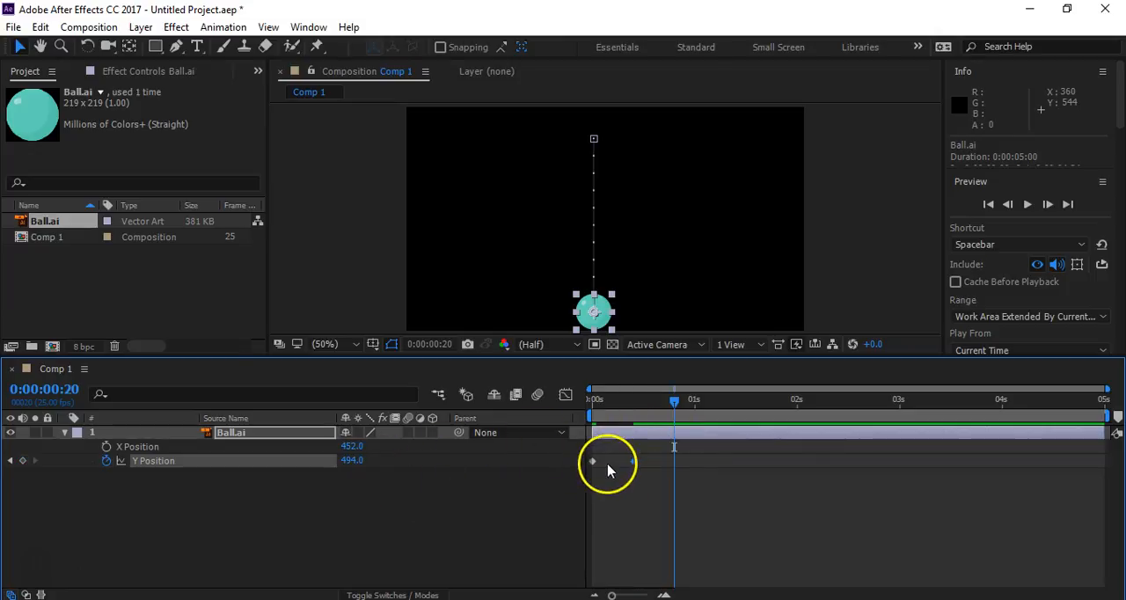
- Keyframe the ball's Y Position at 188 on 0:00:00:20 and paste the 494 ground keyframe at 0:00:01:05
drag(613, 464, 584, 471)
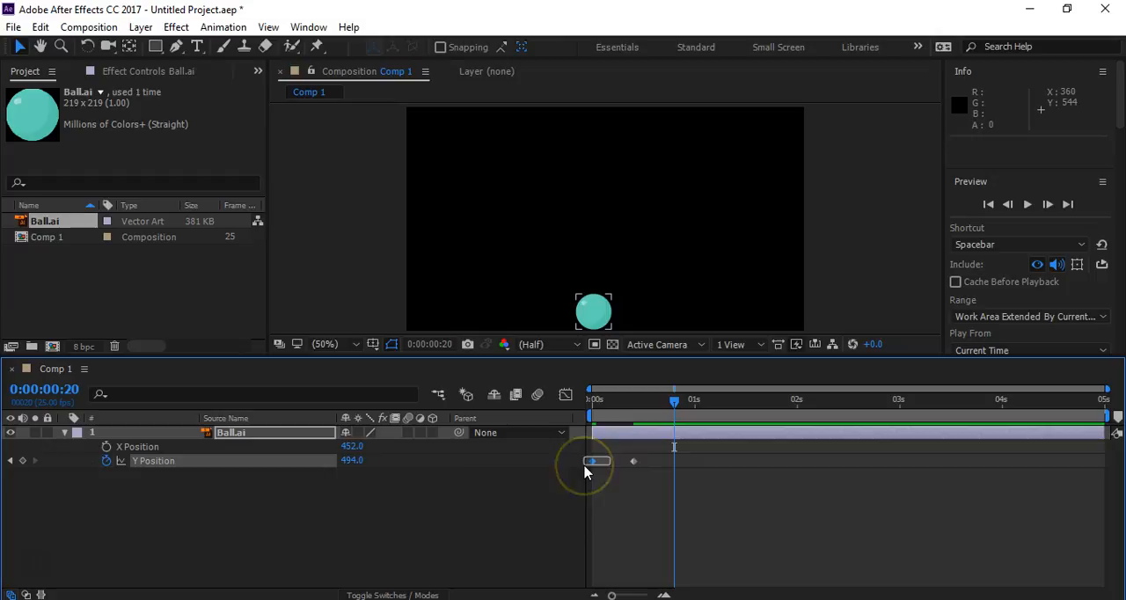
drag(356, 461, 212, 441)
drag(97, 419, 50, 405)
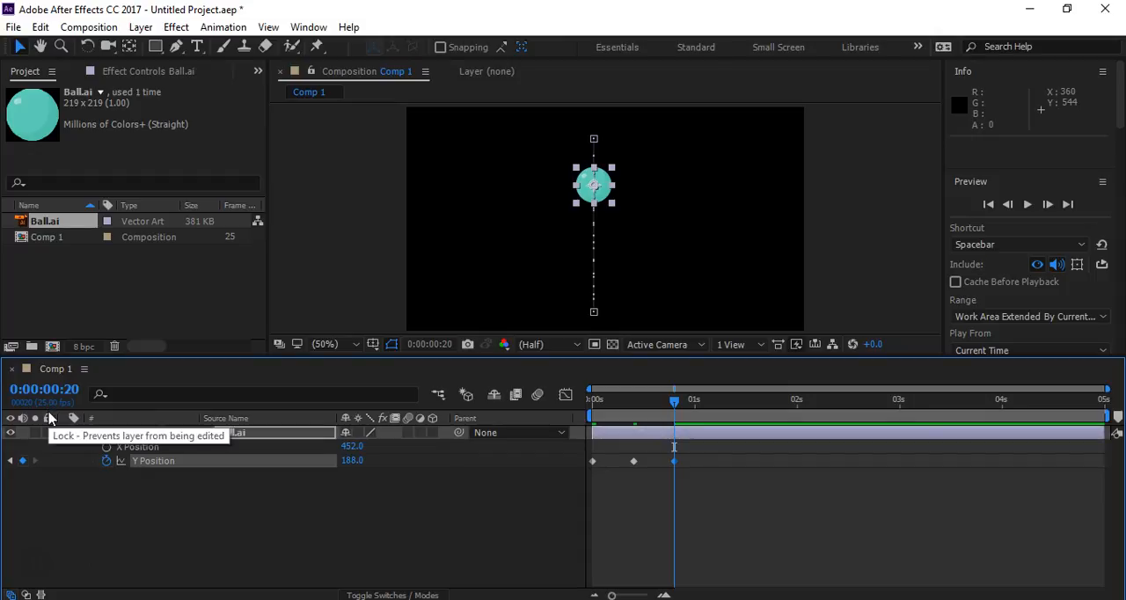
key(space)
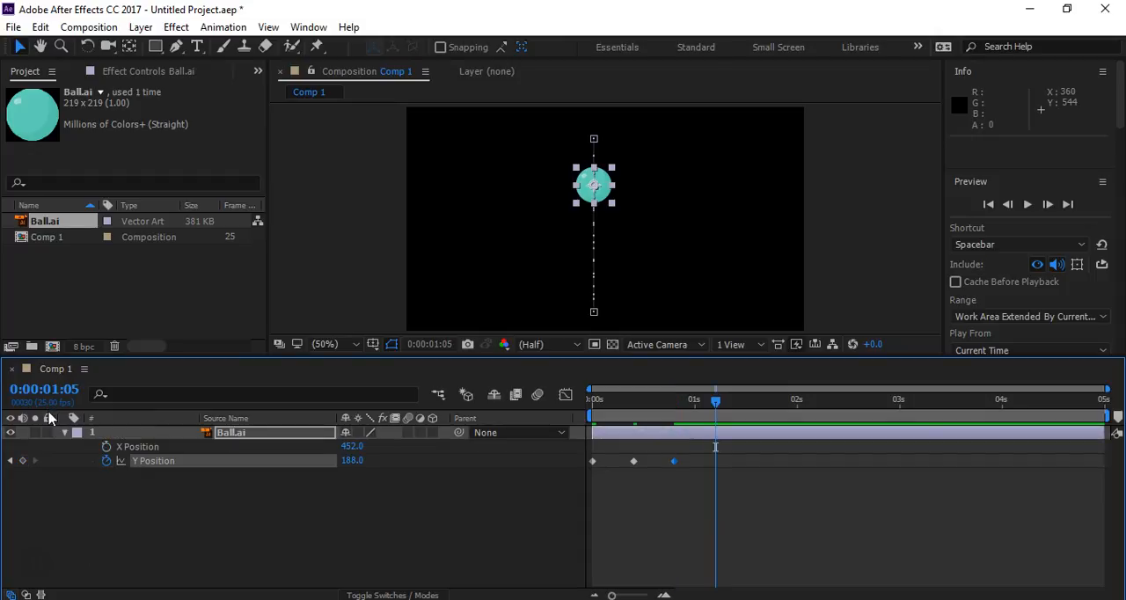
click(641, 465)
click(633, 461)
key(ctrl+v)
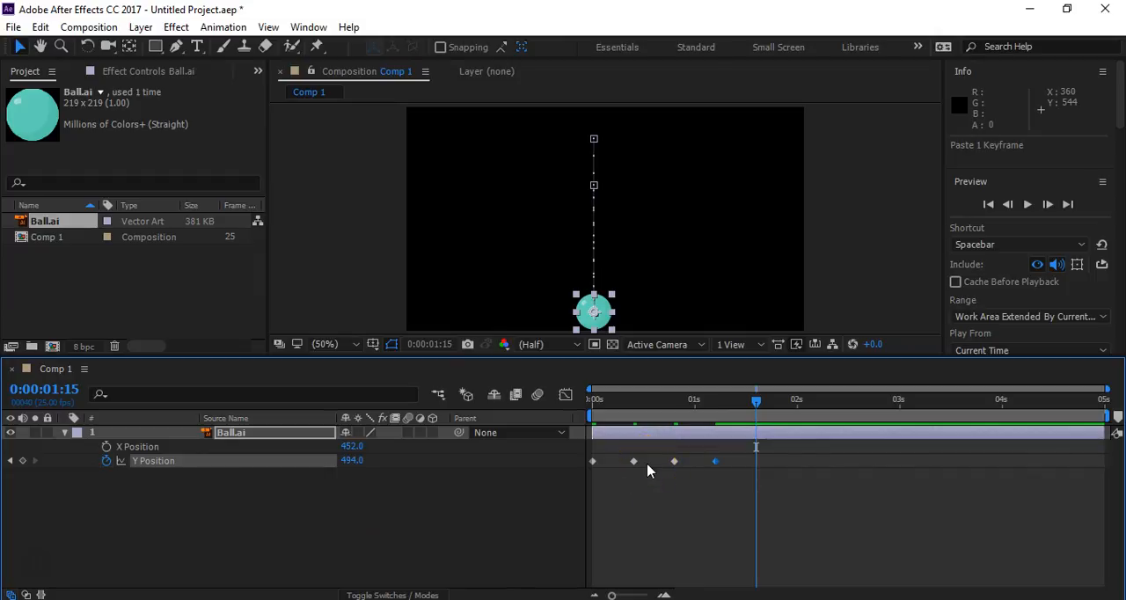
- Keyframe Y Position at 283 on 0:00:01:15, 494 on 0:00:02:00 and 359 on 0:00:02:10
drag(352, 460, 103, 395)
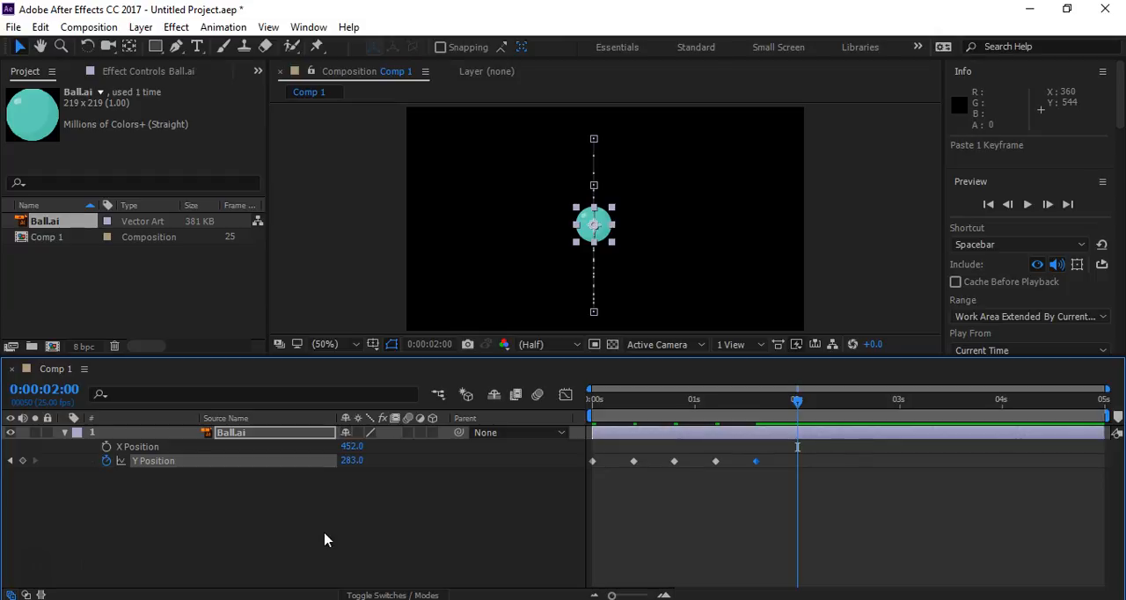
key(ctrl+v)
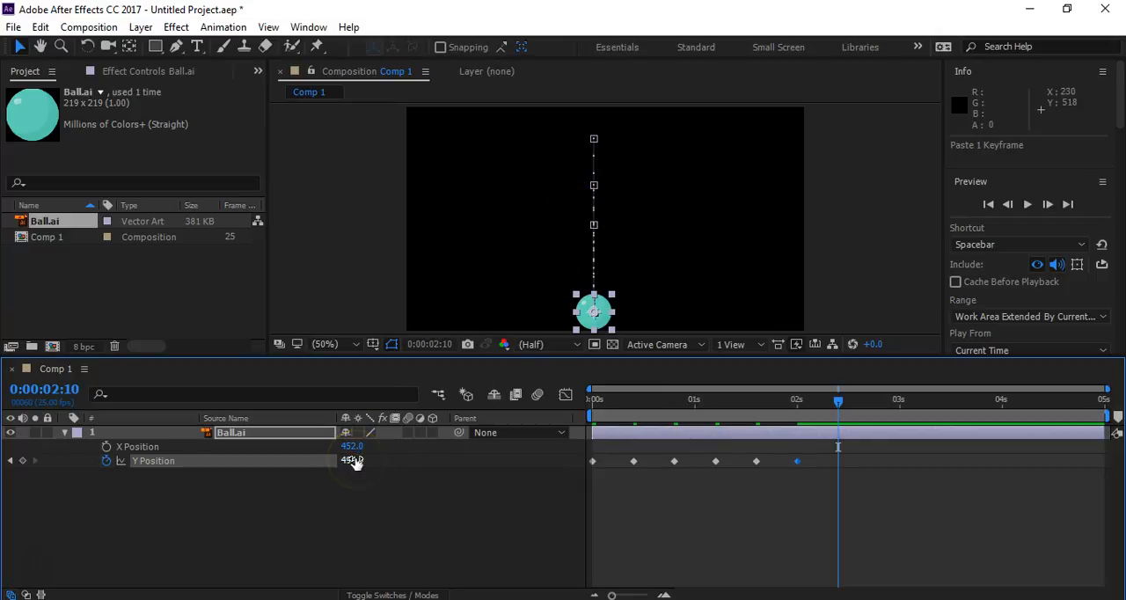
drag(352, 462, 252, 473)
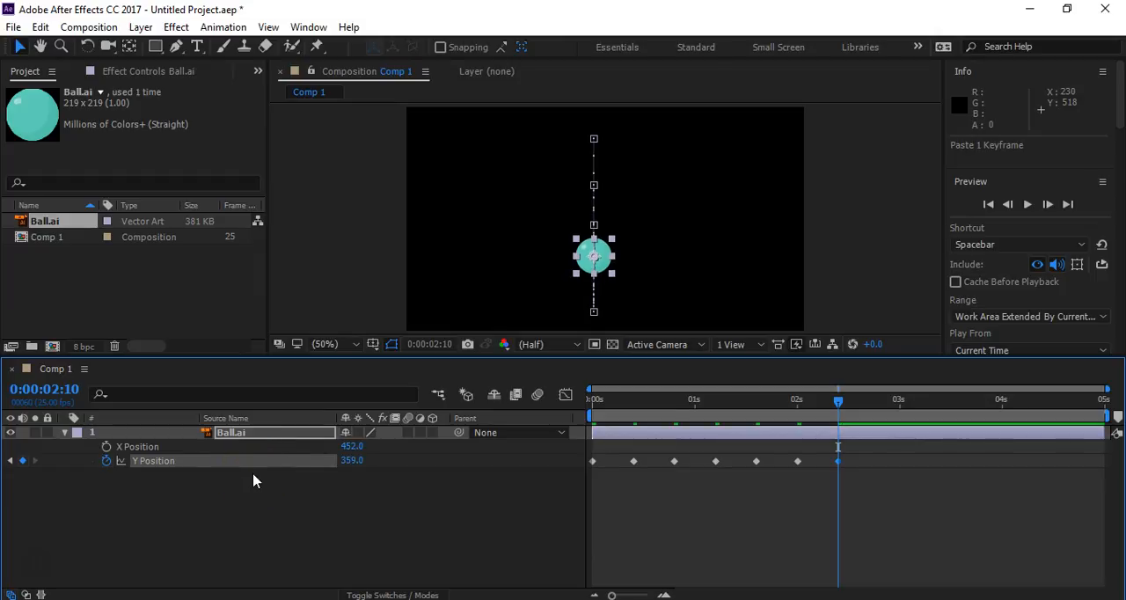
- Keyframe Y Position at 428 on 0:00:02:20 and paste the 494 ground keyframe at 0:00:03:05
key(shift+Page_Down)
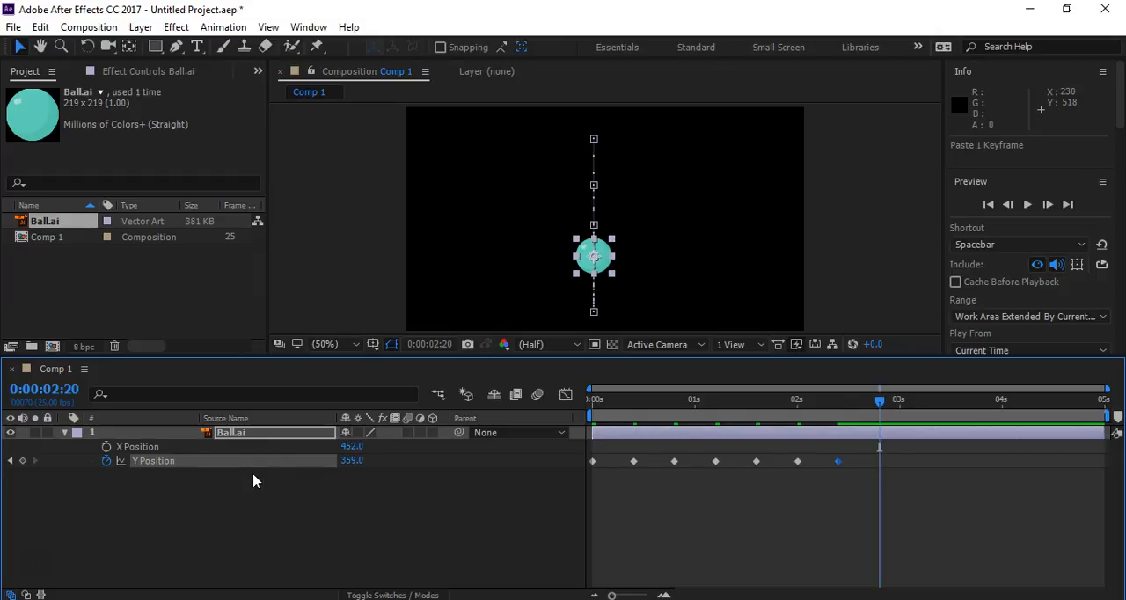
key(ctrl+v)
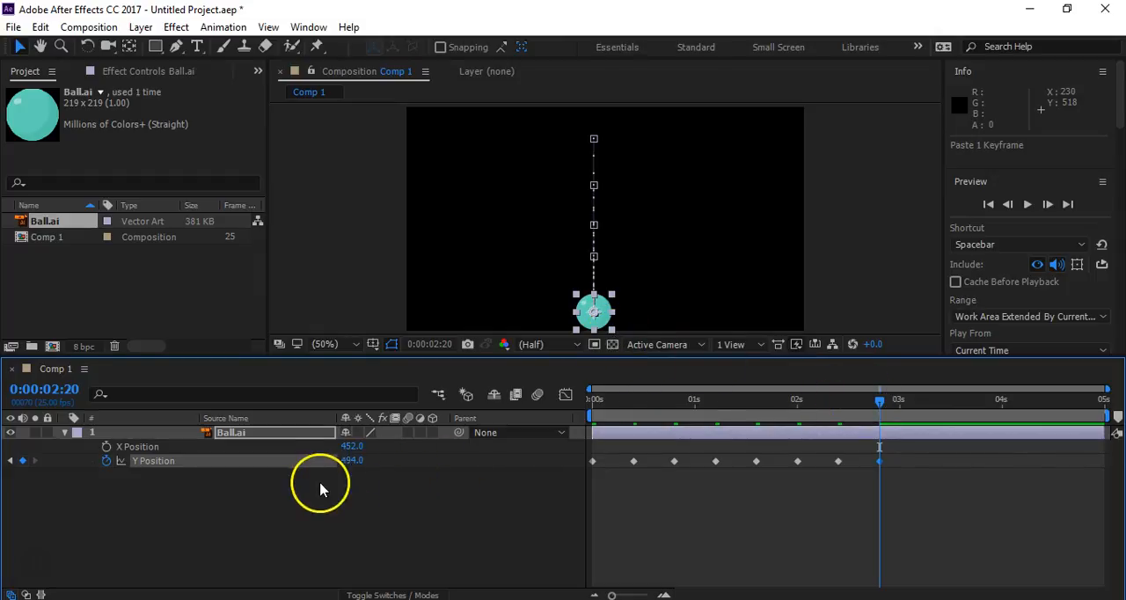
drag(350, 464, 302, 478)
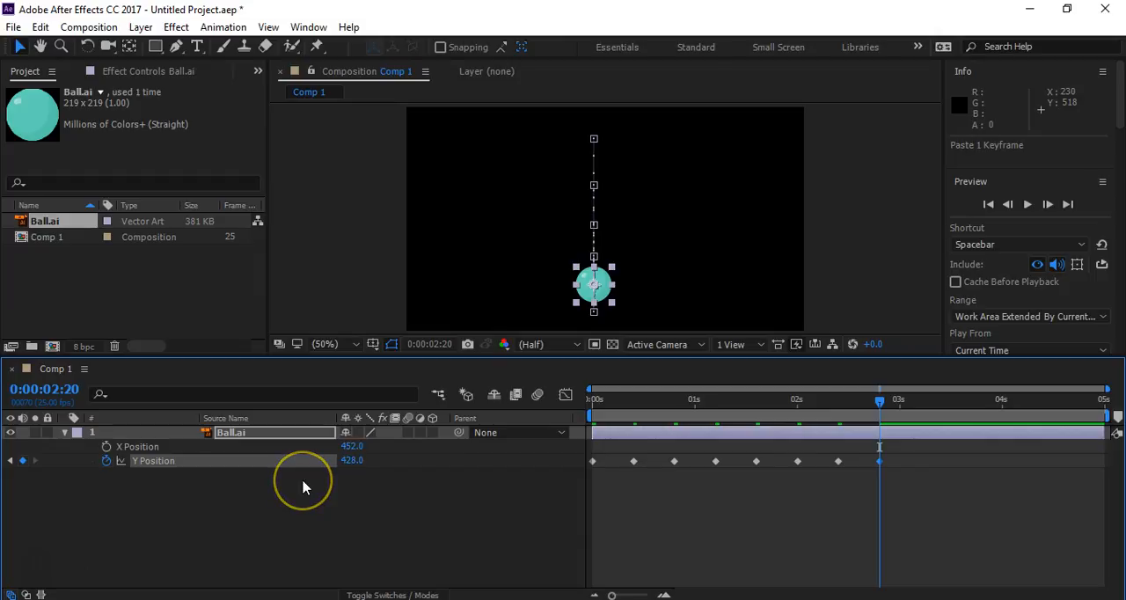
key(space)
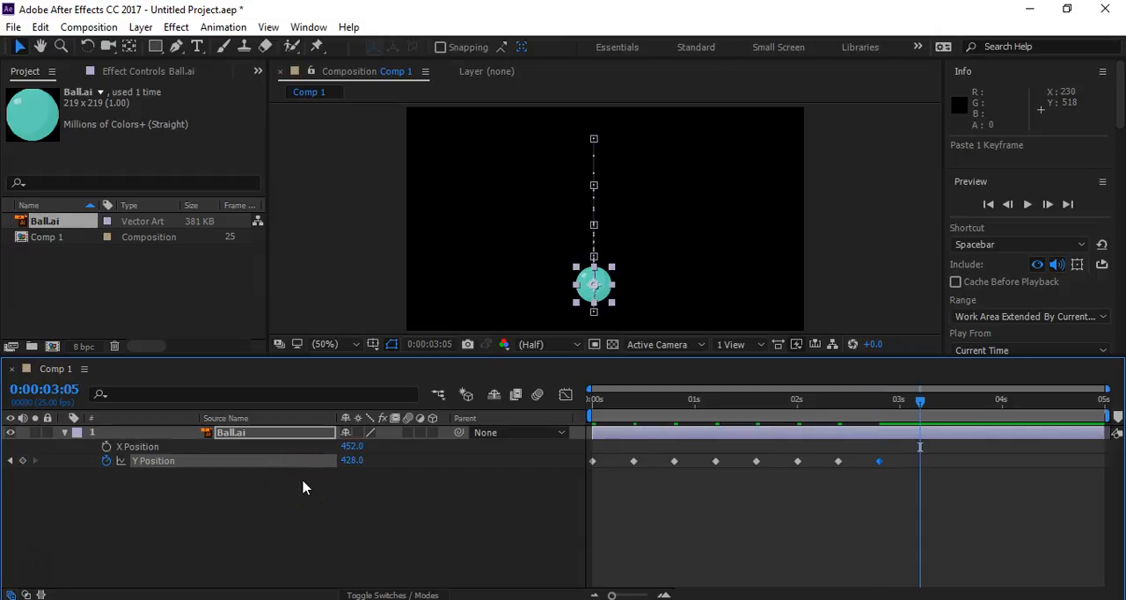
key(ctrl+v)
click(353, 500)
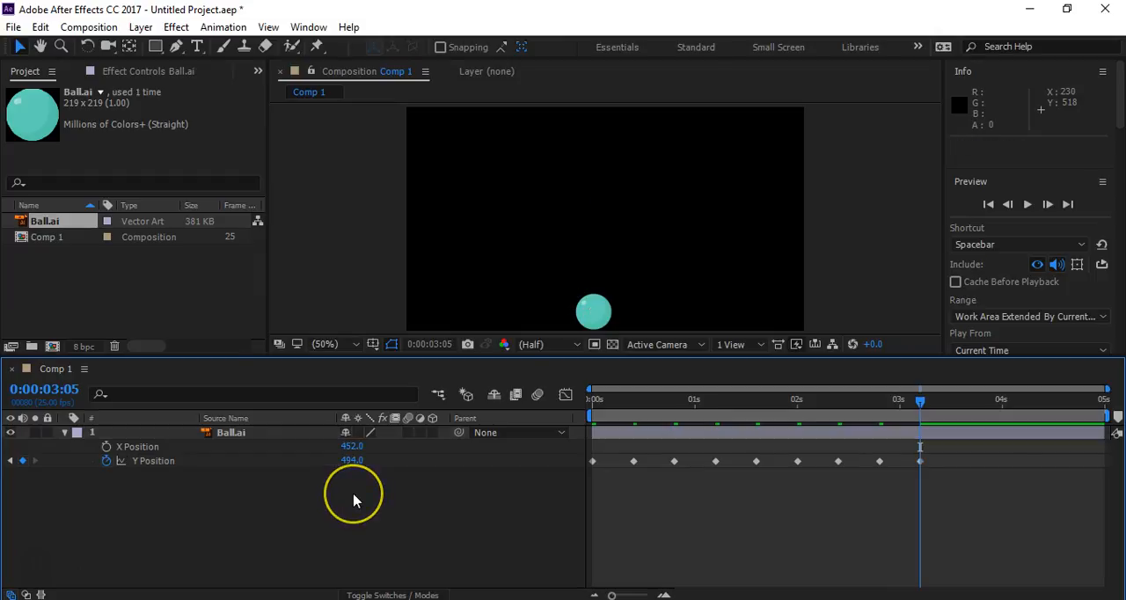
- Shorten the work area to end at about 0:00:03:15 and preview the bounce
key(space)
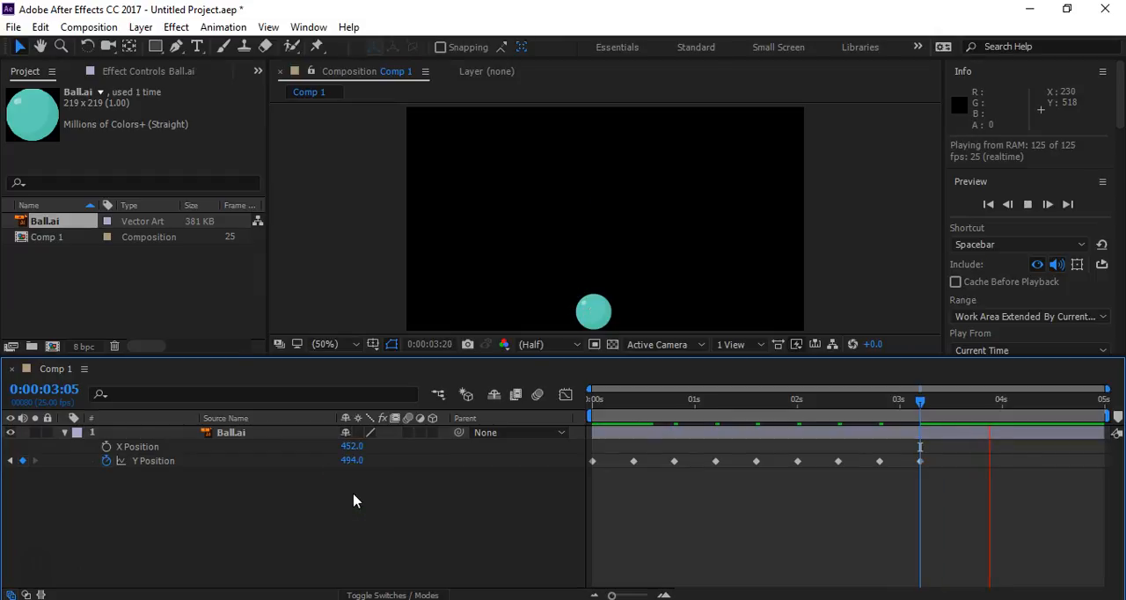
key(space)
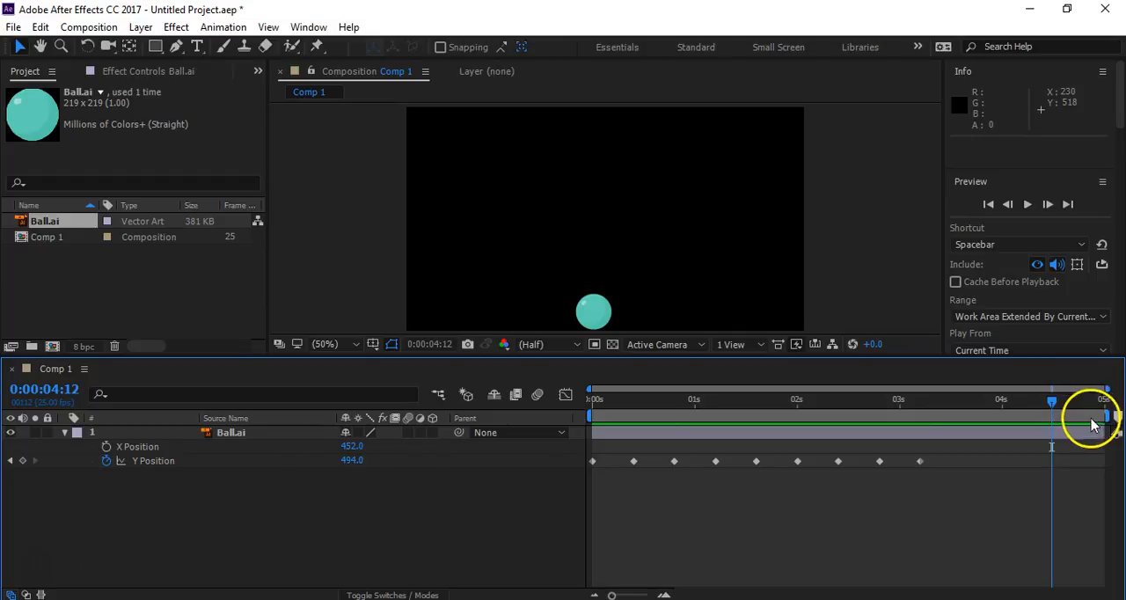
drag(1102, 417, 965, 424)
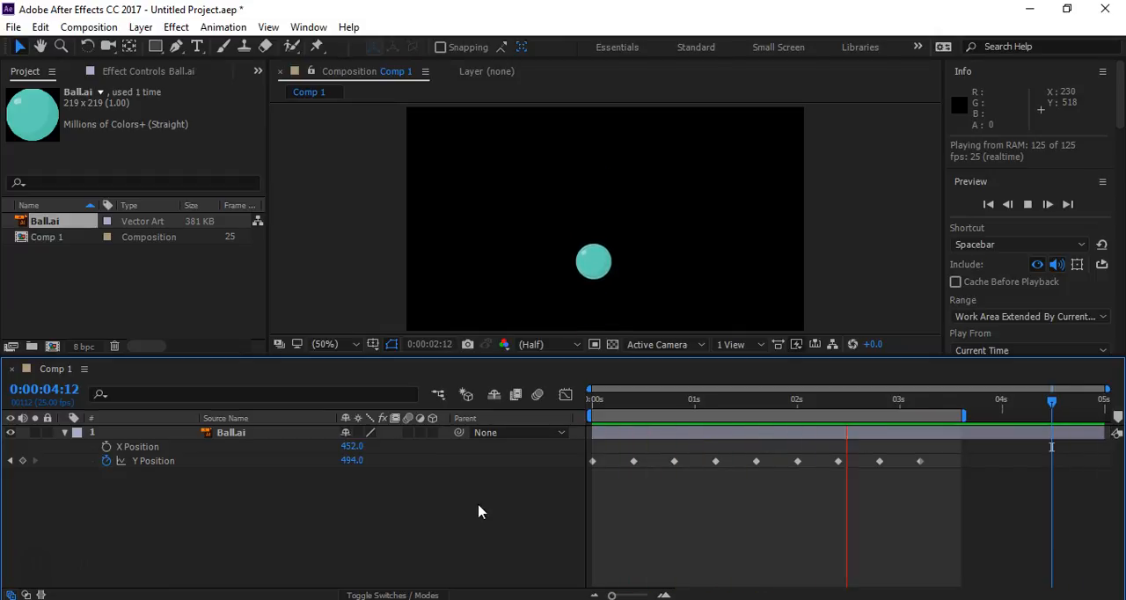
key(space)
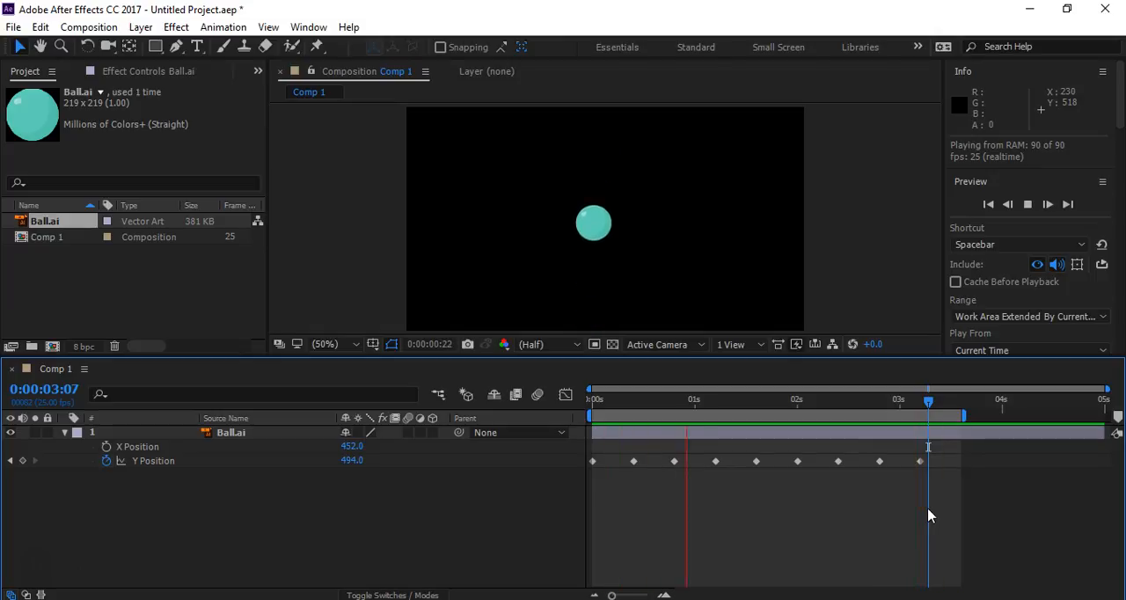
key(space)
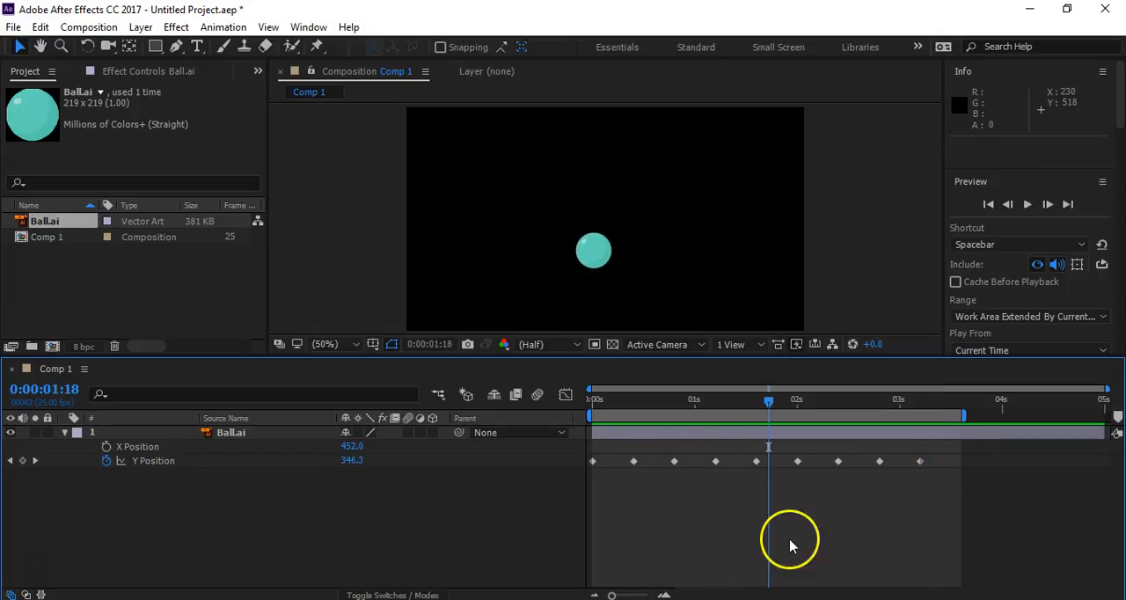
- Show Y Position in the Graph Editor, apply Easy Ease to all its keyframes and preview the motion
click(566, 394)
click(151, 462)
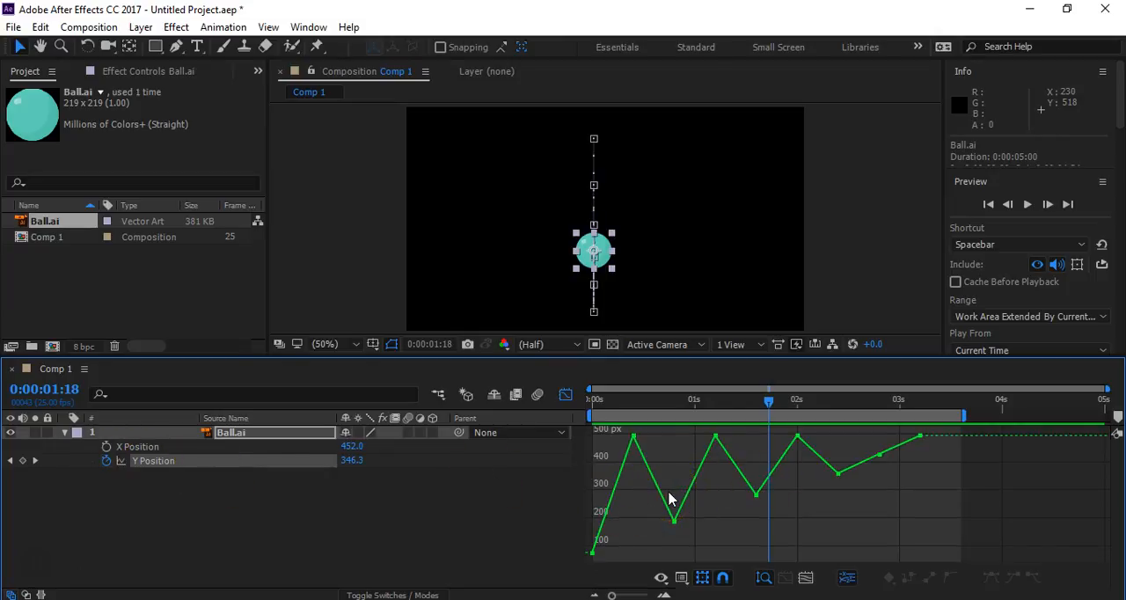
drag(939, 428, 580, 569)
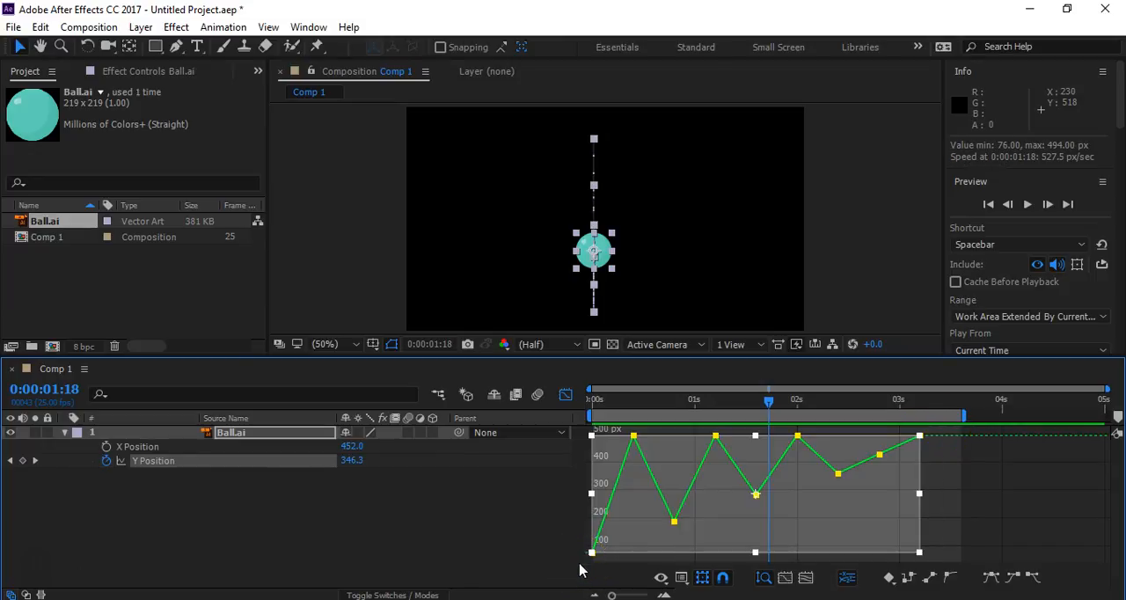
key(F9)
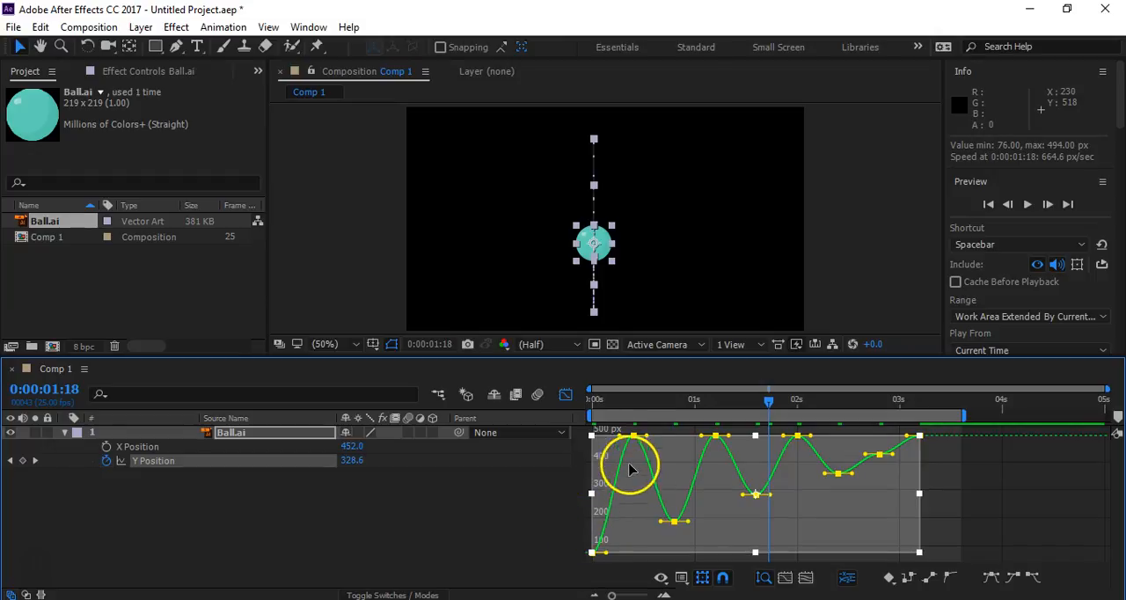
click(516, 519)
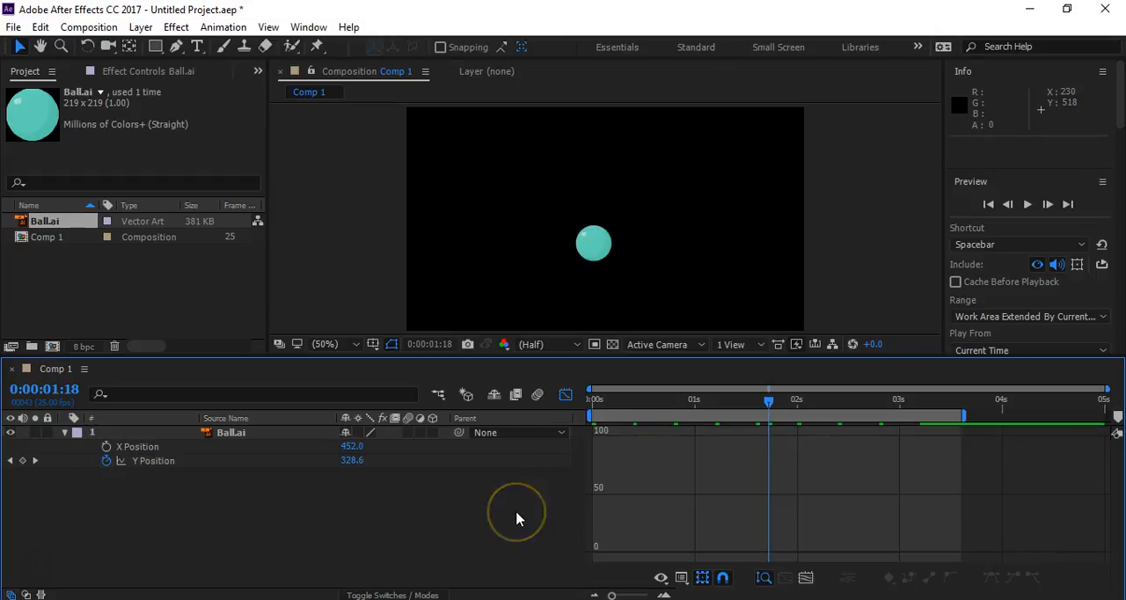
key(space)
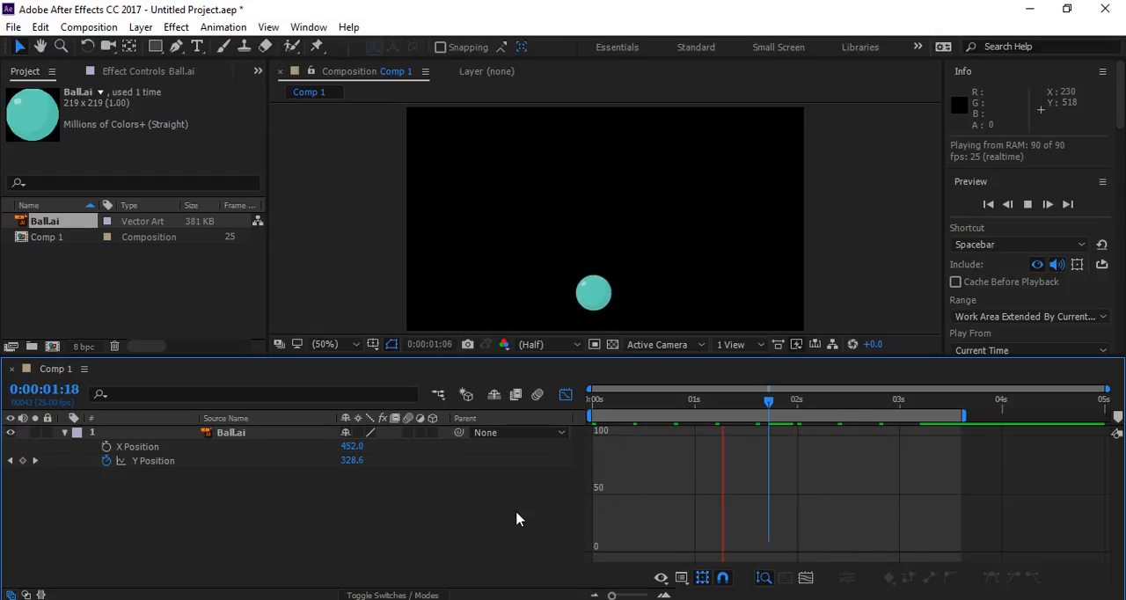
key(space)
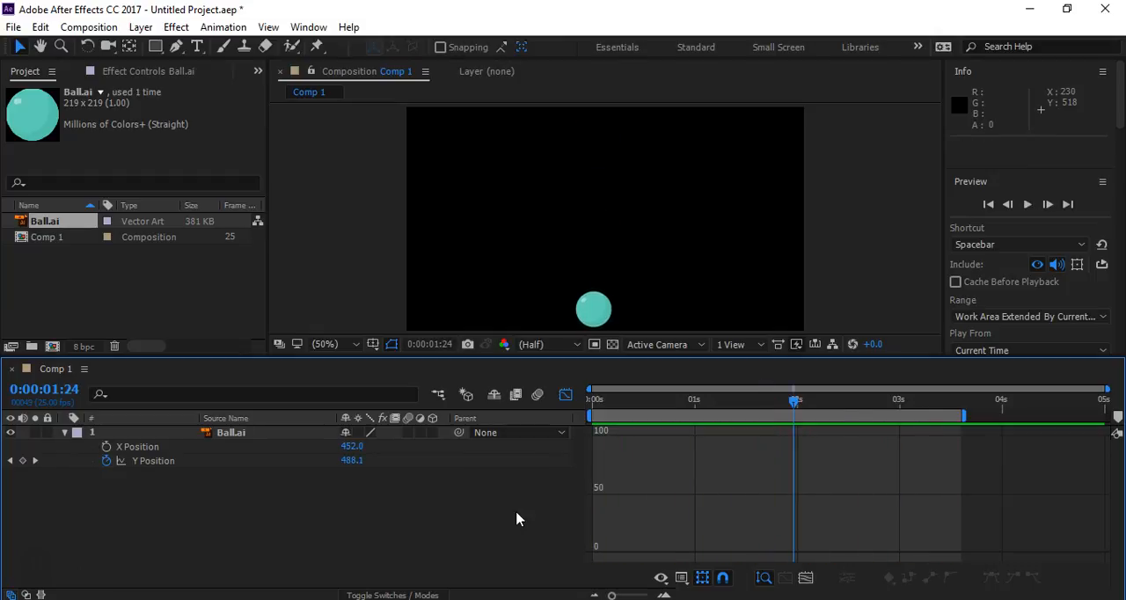
- Reshape the Y Position curve's handles at the start and at 0:00:00:10 so the first ground contact forms a sharp peak
click(162, 464)
click(162, 464)
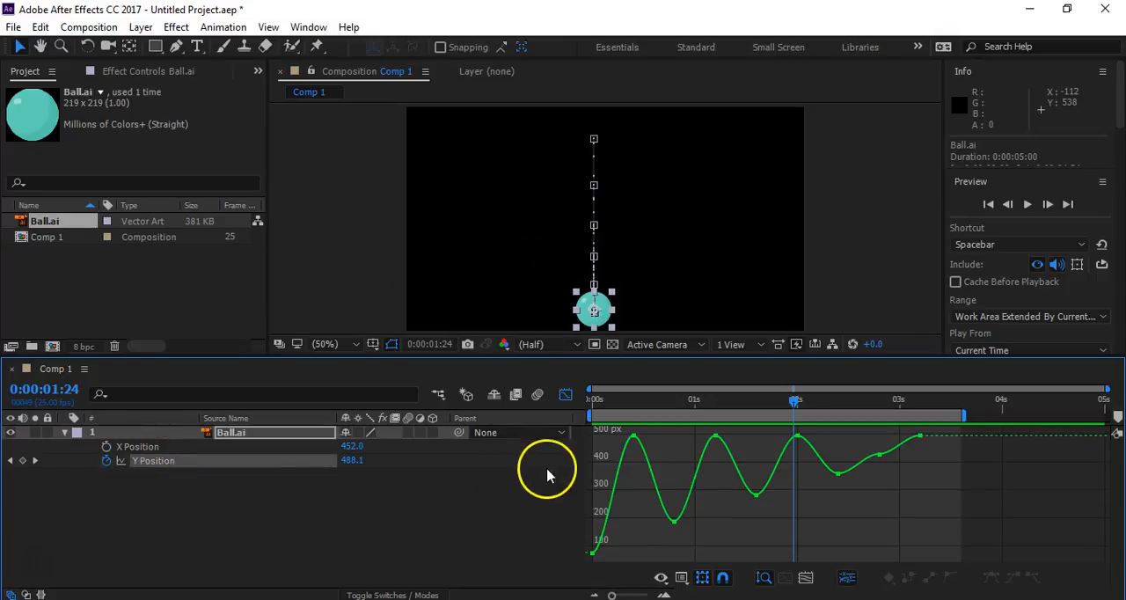
click(633, 437)
drag(621, 437, 631, 470)
drag(612, 550, 615, 552)
click(634, 437)
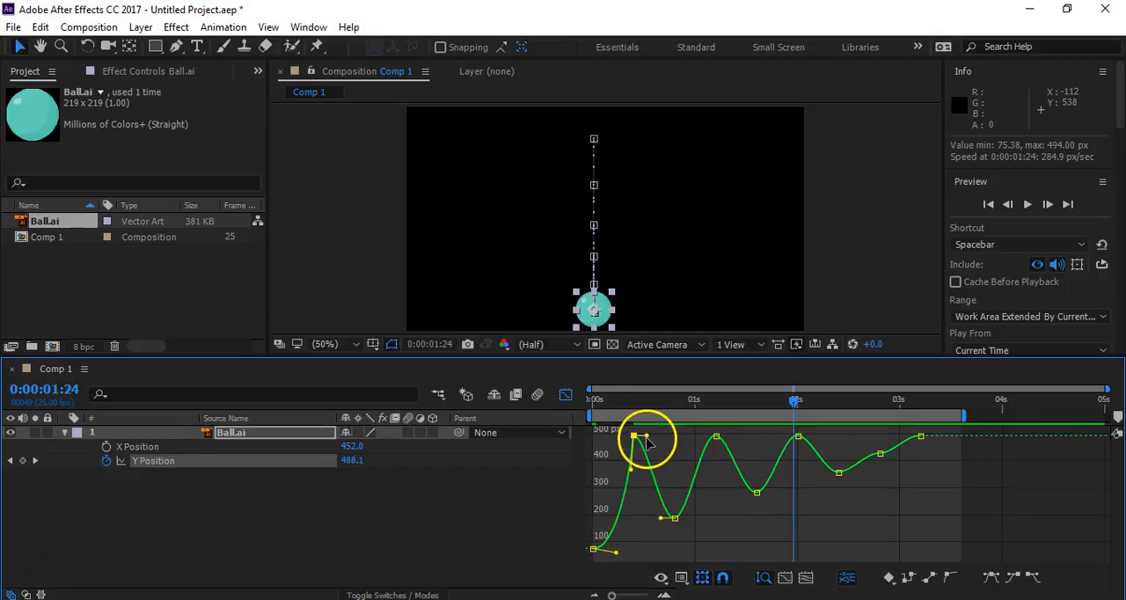
drag(646, 437, 638, 468)
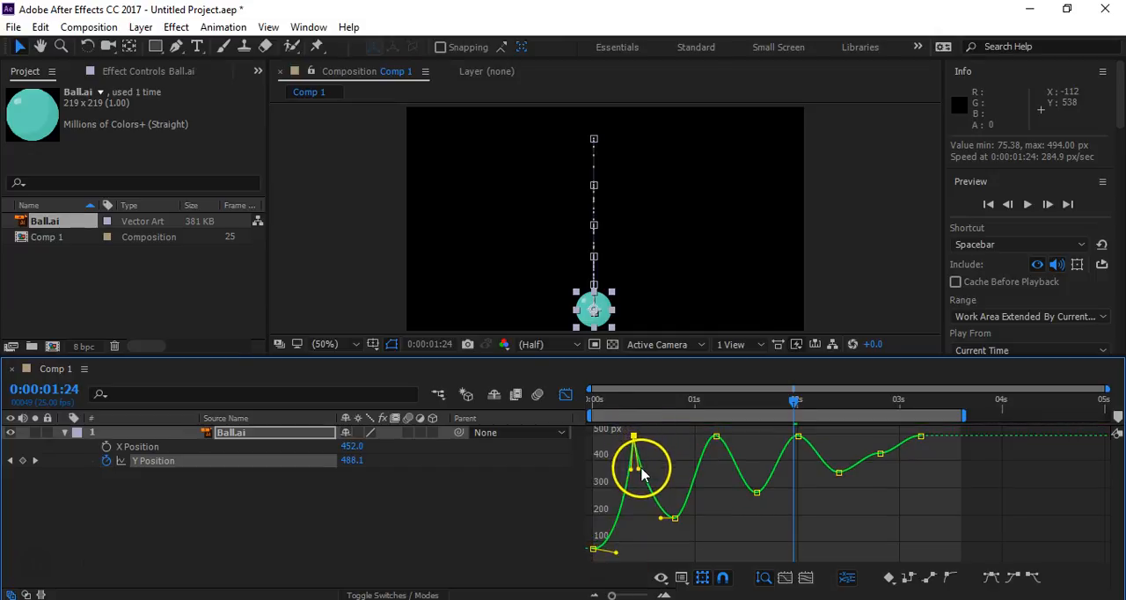
- Sharpen the Y Position curve's ground-contact peaks at 0:00:01:05 and 0:00:02:00 by angling both handles down
click(714, 437)
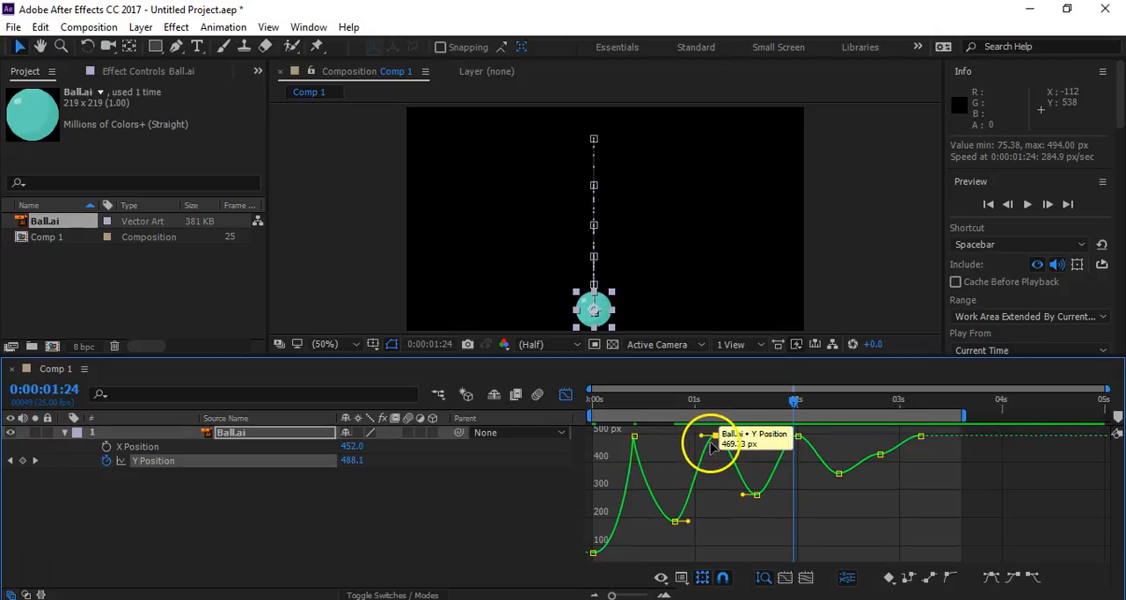
drag(702, 435, 719, 459)
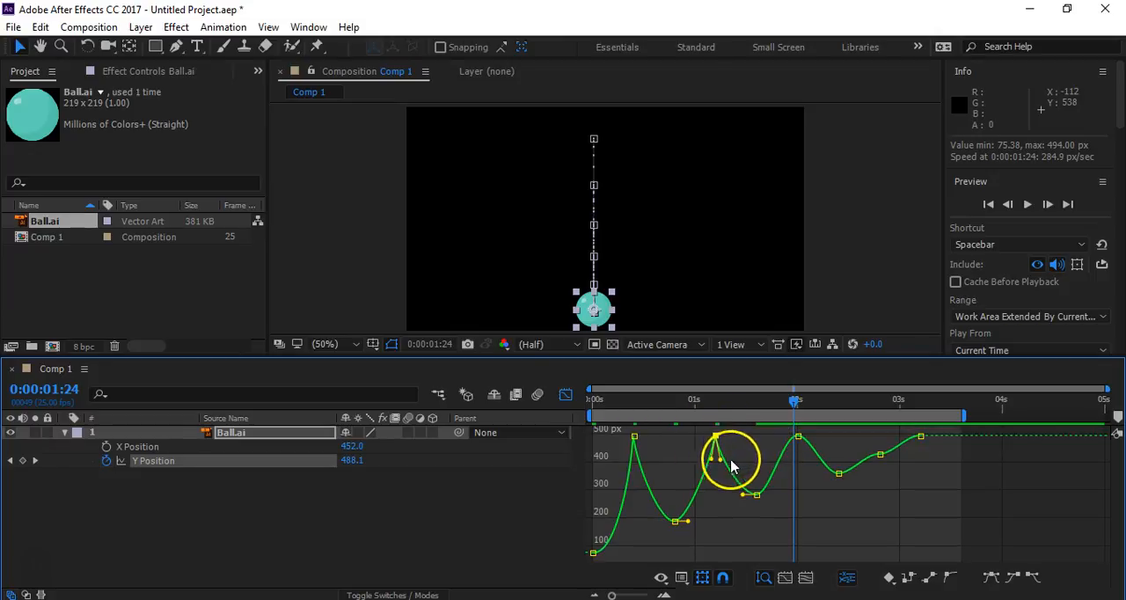
click(798, 437)
drag(783, 438, 801, 461)
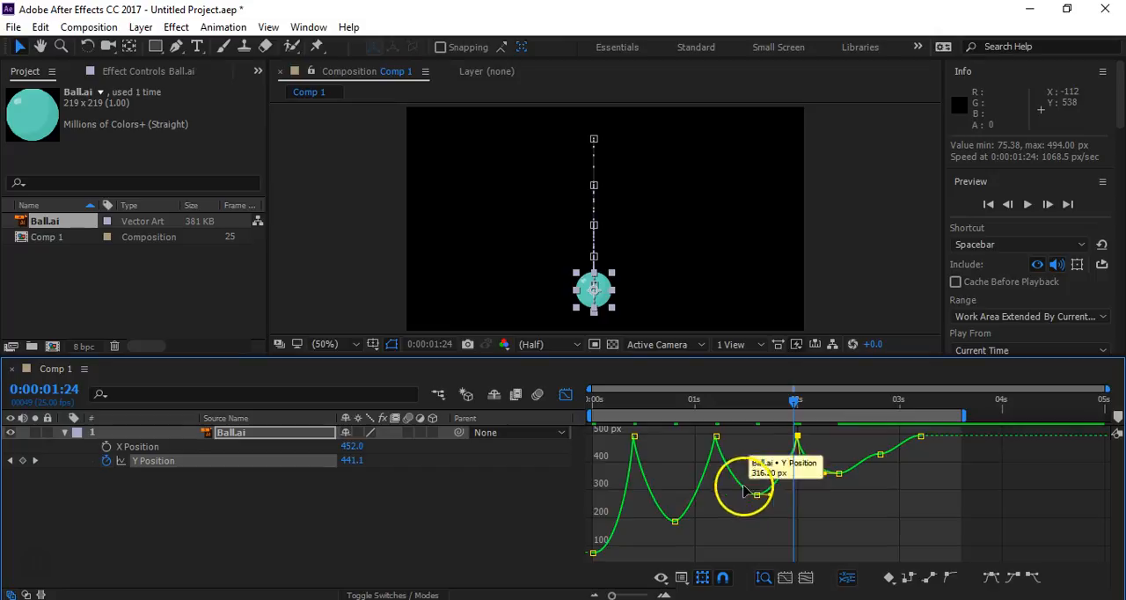
- Move the Y Position keyframe at 0:00:02:20 to 494 px and the 0:00:03:05 keyframe level with the one at 0:00:02:10
click(880, 455)
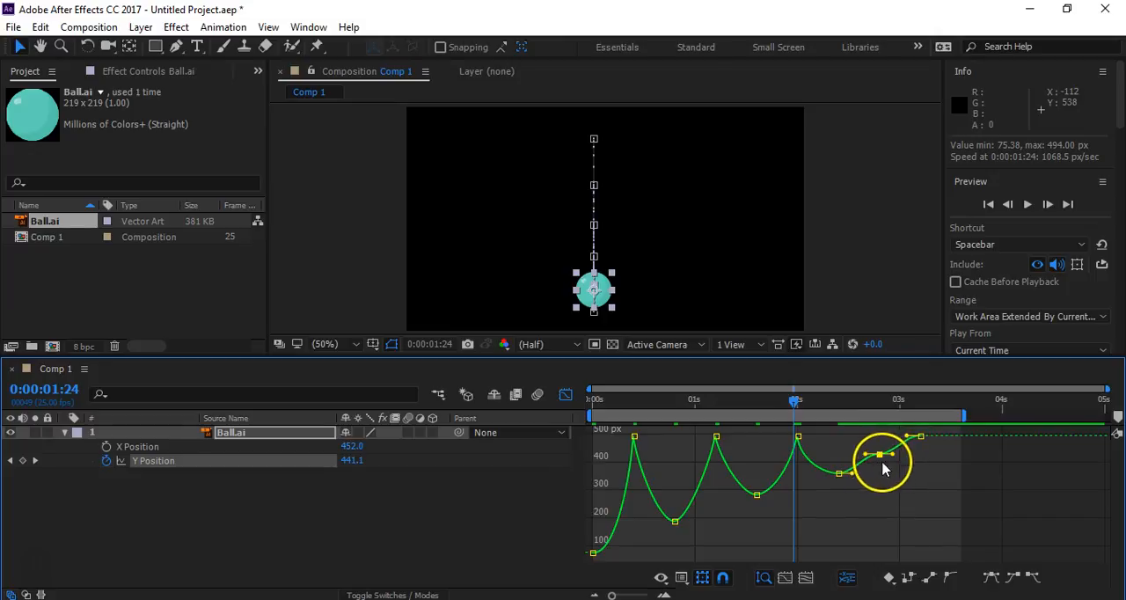
drag(864, 456, 866, 453)
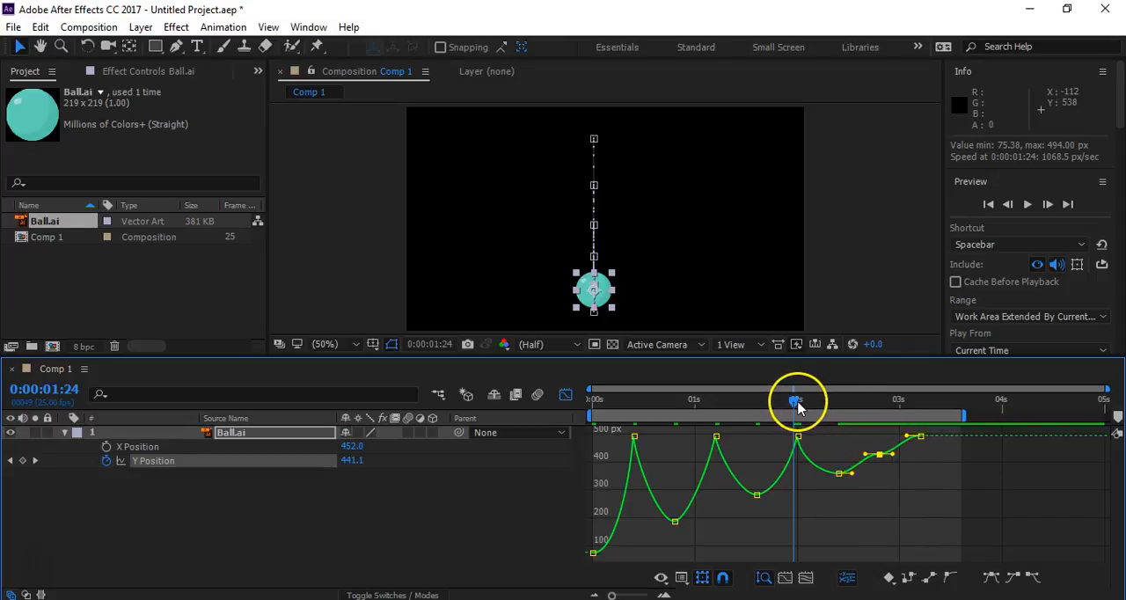
drag(797, 406, 835, 403)
drag(881, 454, 882, 435)
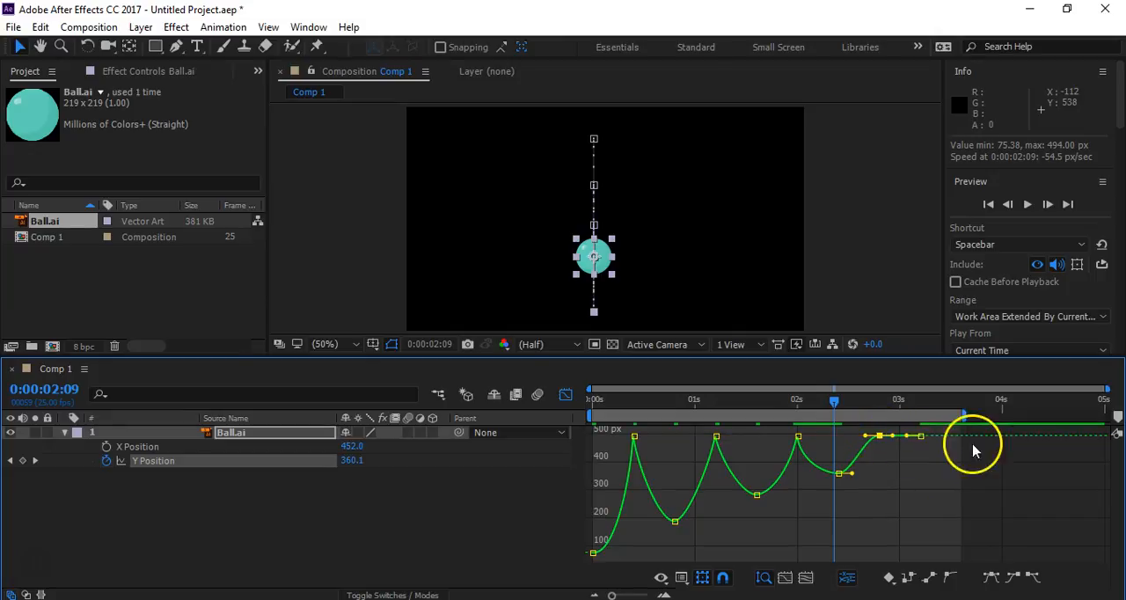
drag(922, 440, 921, 475)
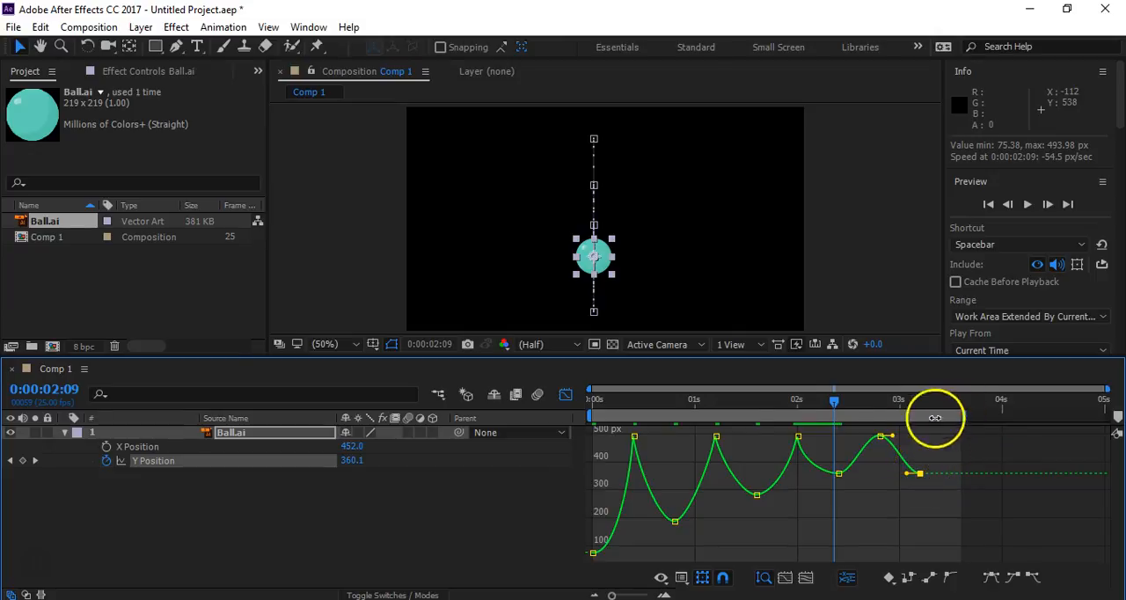
- Angle both handles of the 0:00:02:20 Y Position keyframe down to make its ground contact a sharp peak
click(839, 474)
click(879, 436)
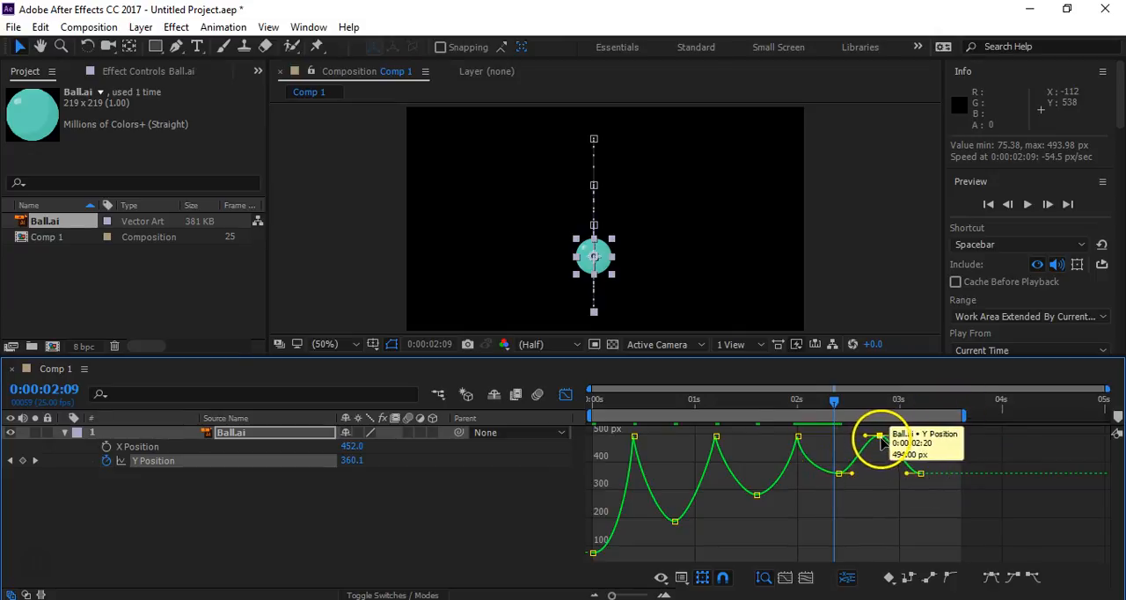
drag(868, 436, 884, 452)
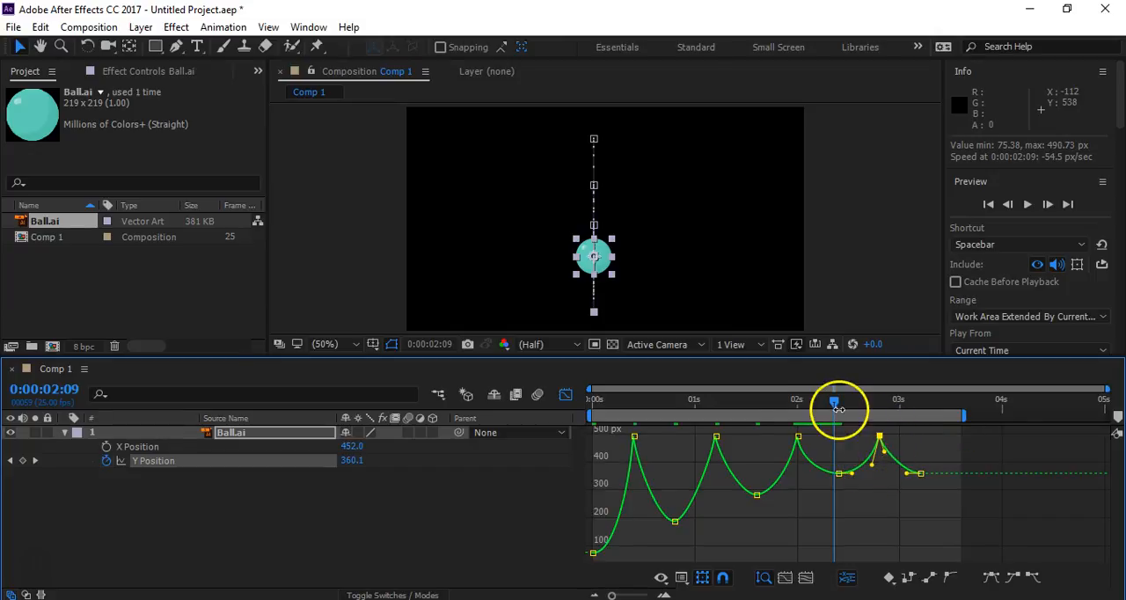
- Duplicate the 494 px ground-contact Y Position keyframe from 0:00:02:20 to 0:00:03:15
drag(835, 405, 922, 436)
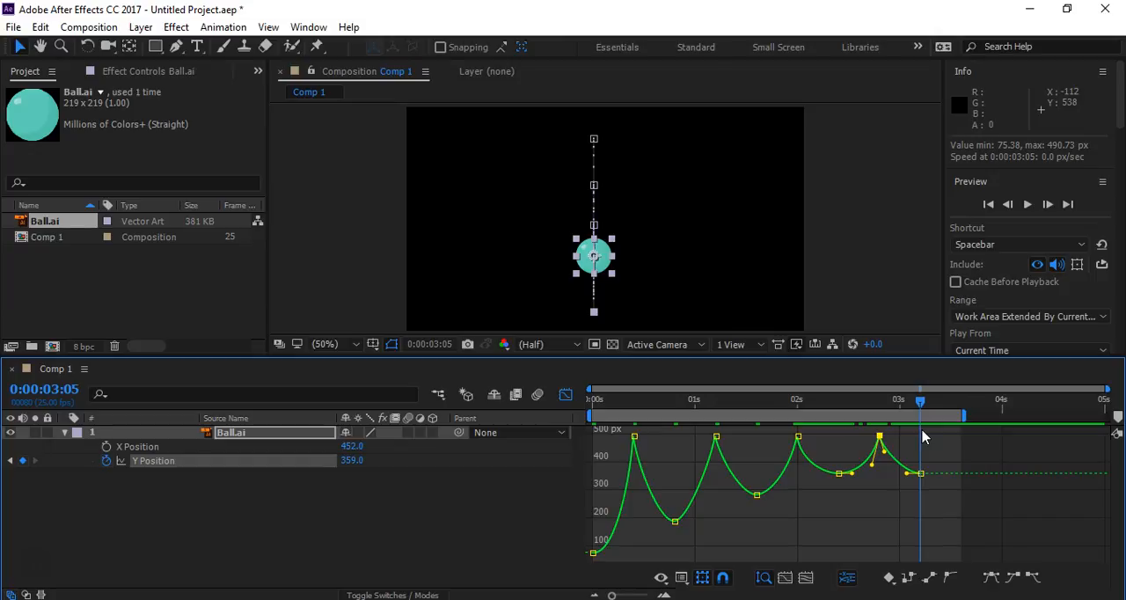
drag(890, 457, 881, 449)
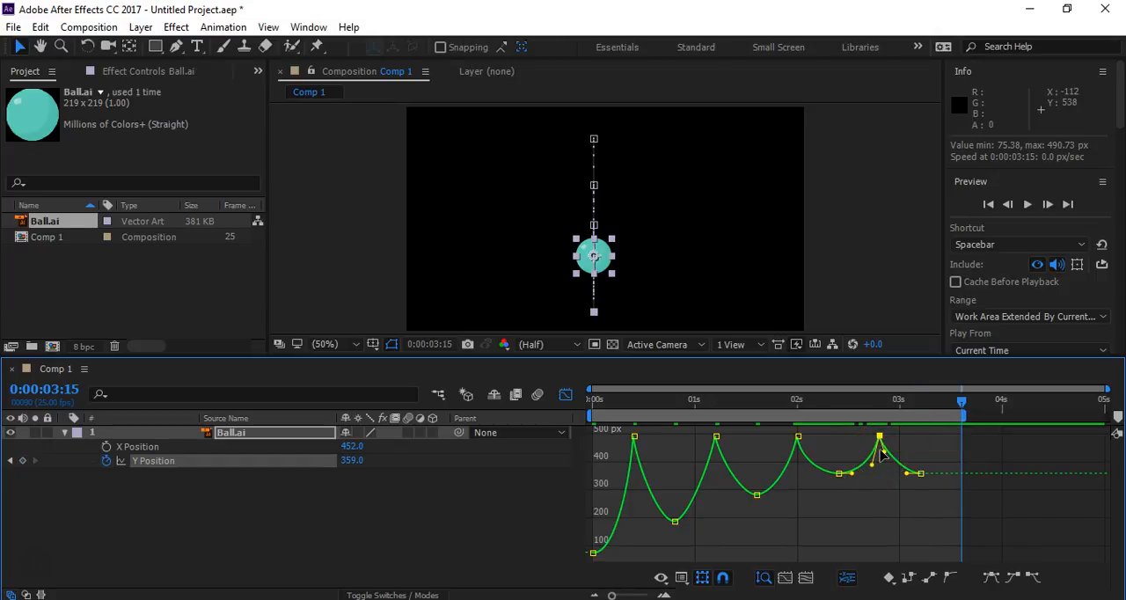
key(ctrl+v)
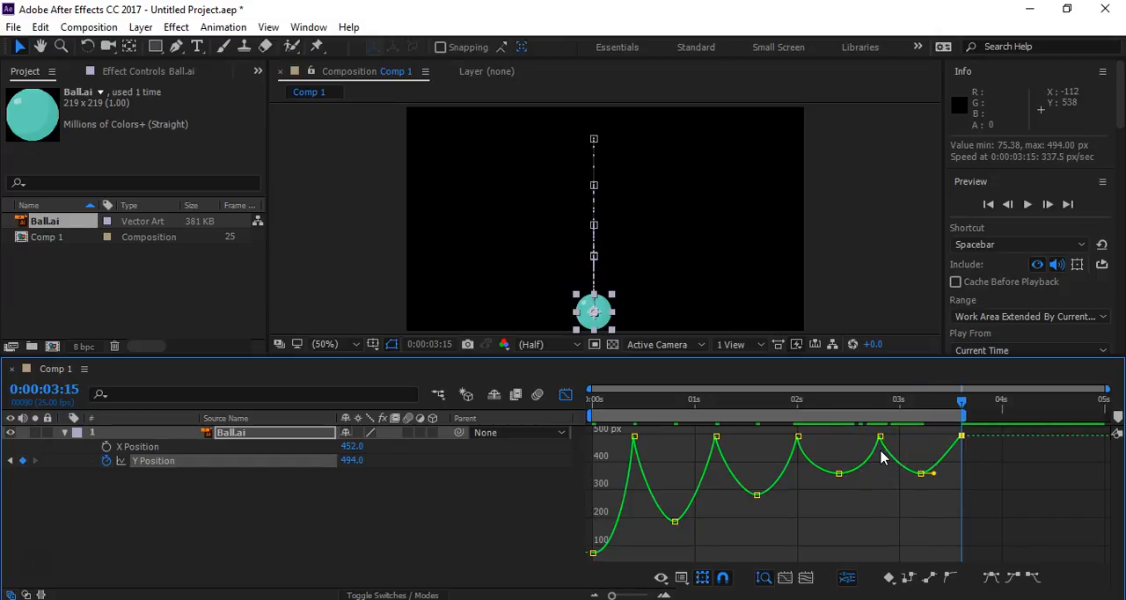
- Lengthen the right handle of the 0:00:03:05 Y Position keyframe and angle the 0:00:03:15 keyframe's left handle down for a sharp ground contact
click(934, 478)
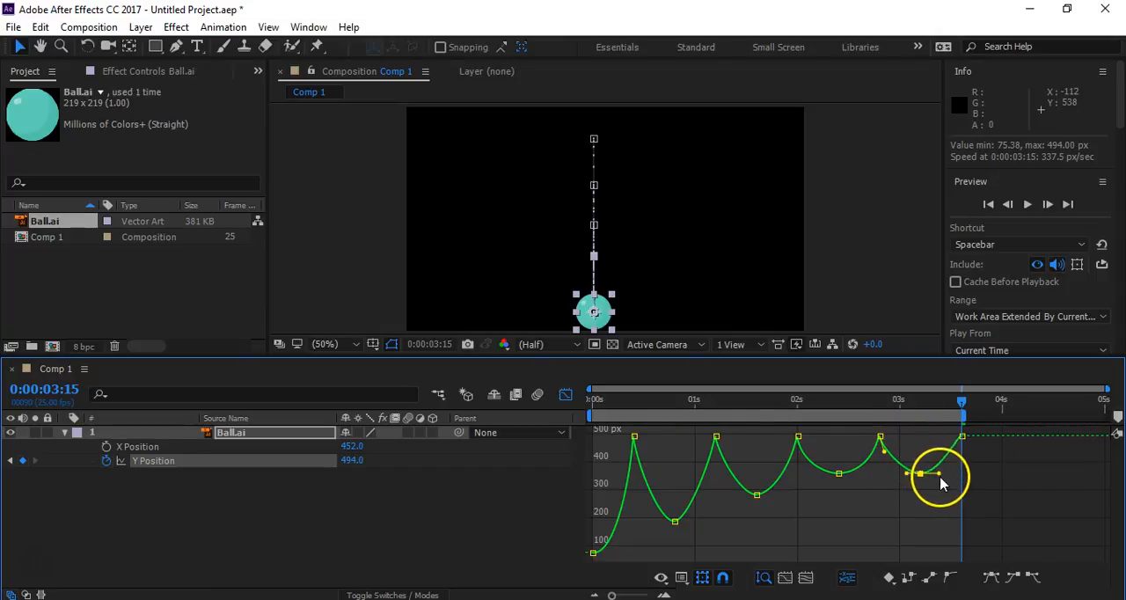
click(961, 436)
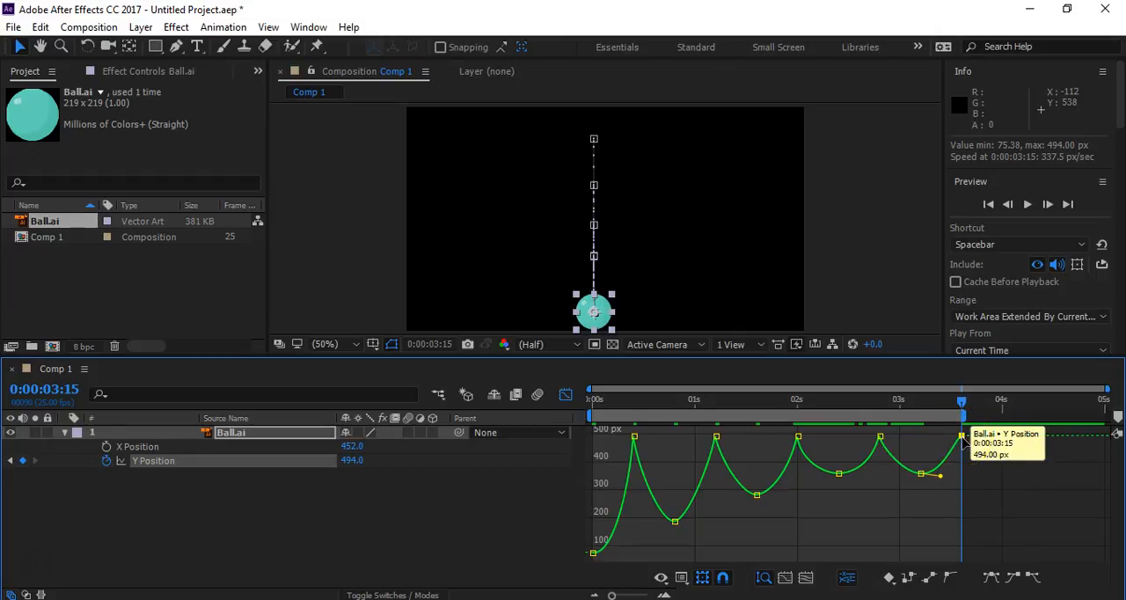
click(945, 435)
drag(946, 434, 941, 483)
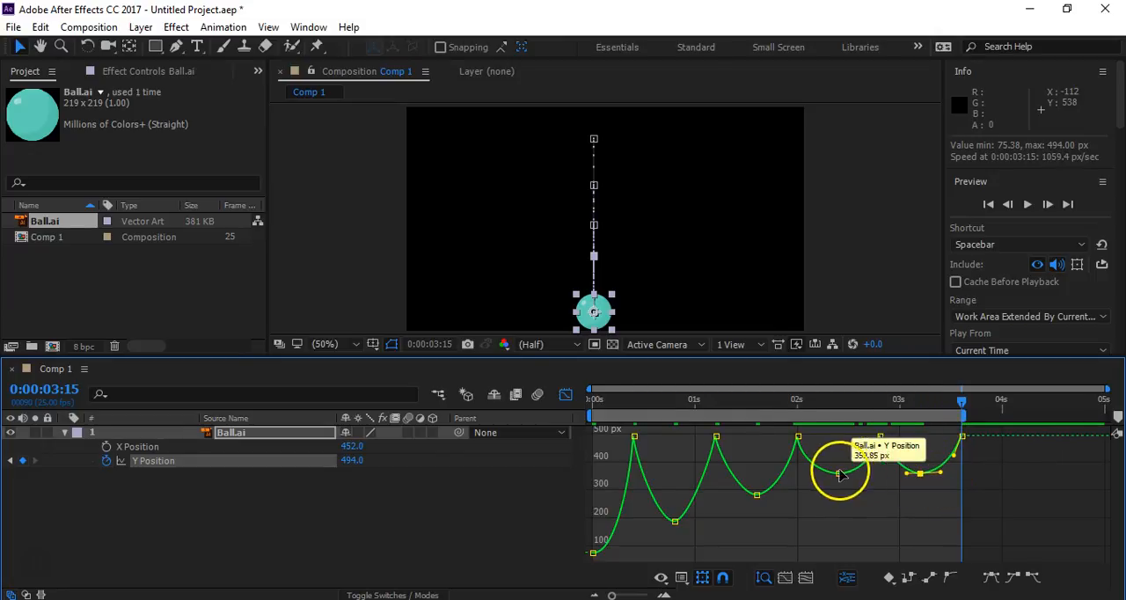
- Lengthen the horizontal handles of the Y Position keyframes at 0:00:00:20 and 0:00:01:15 to round those bounces, and preview the animation
click(675, 521)
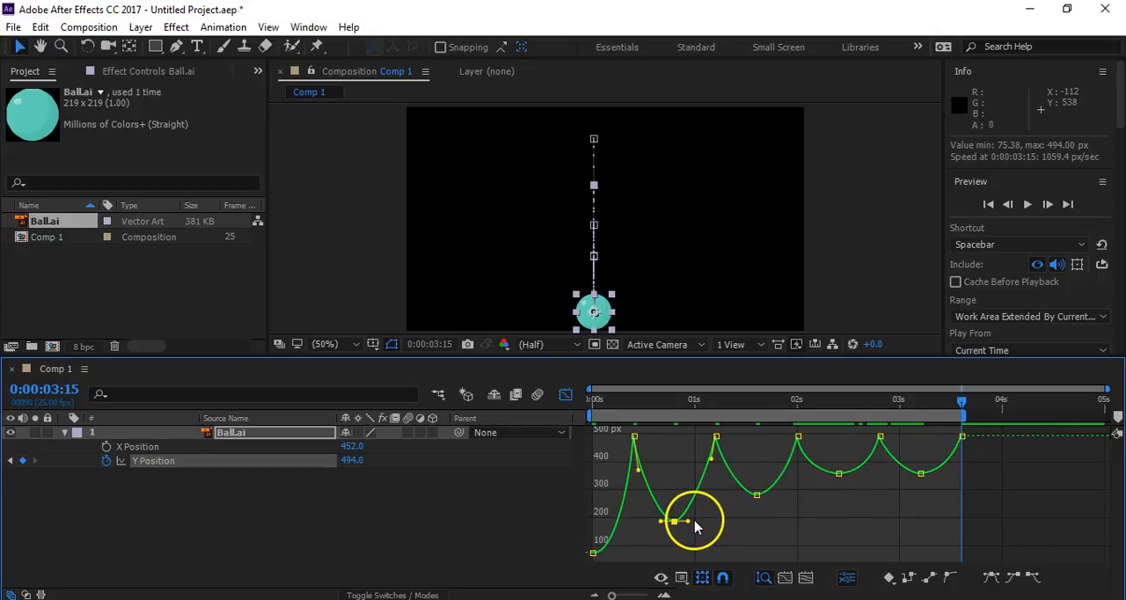
drag(661, 522, 656, 523)
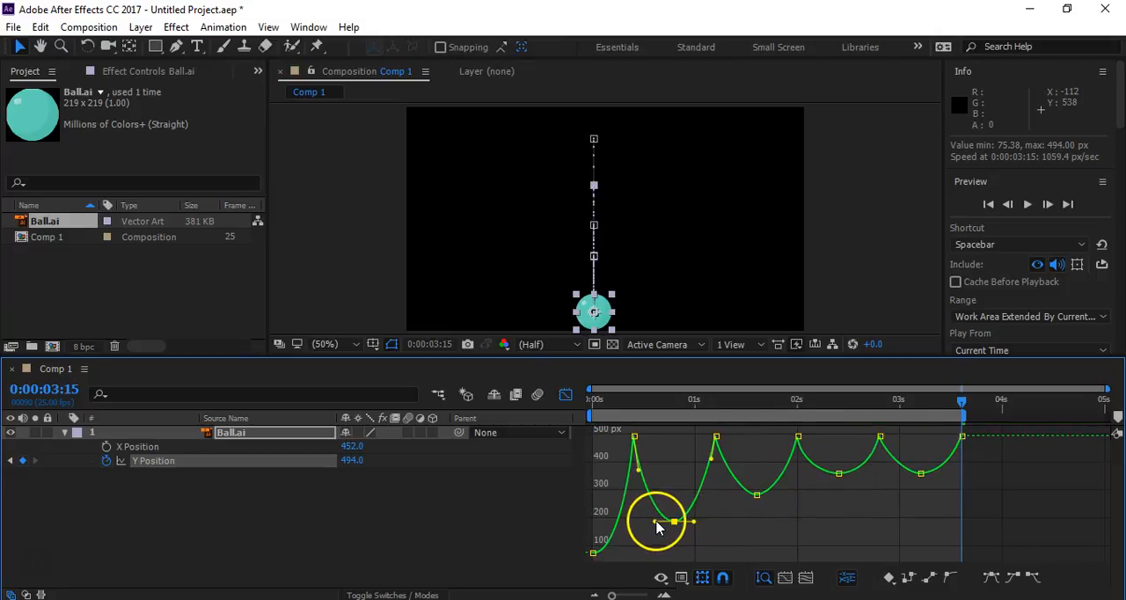
click(757, 494)
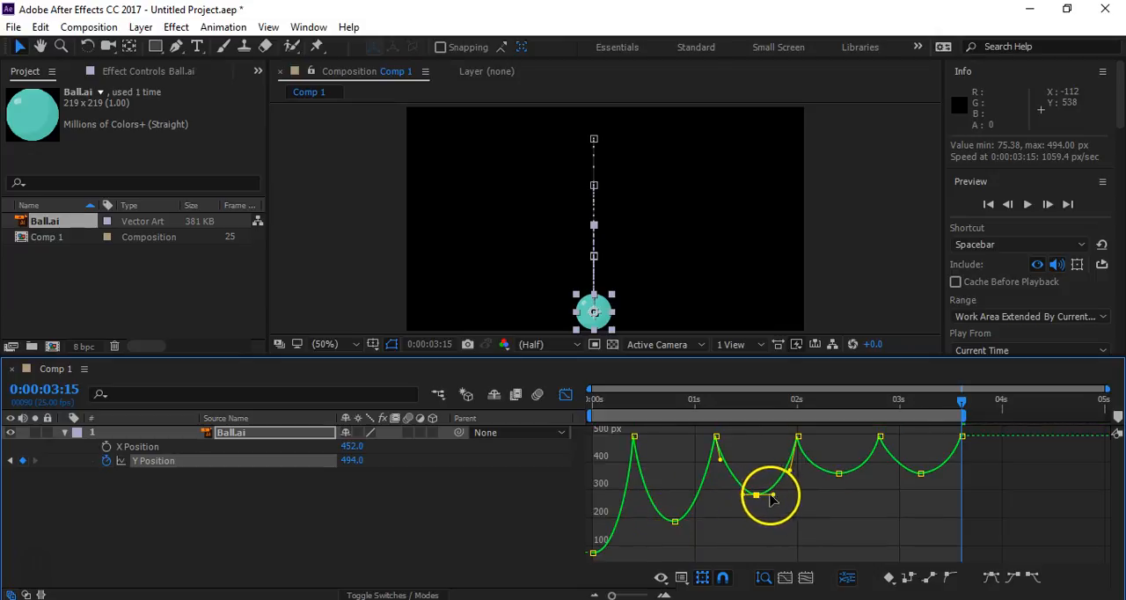
click(862, 519)
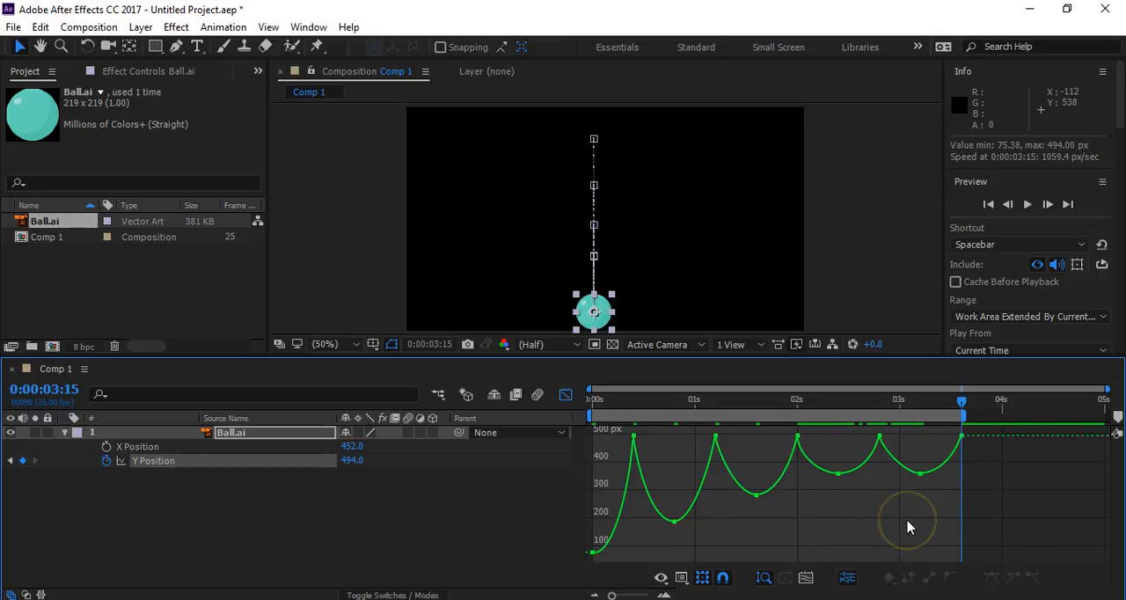
key(space)
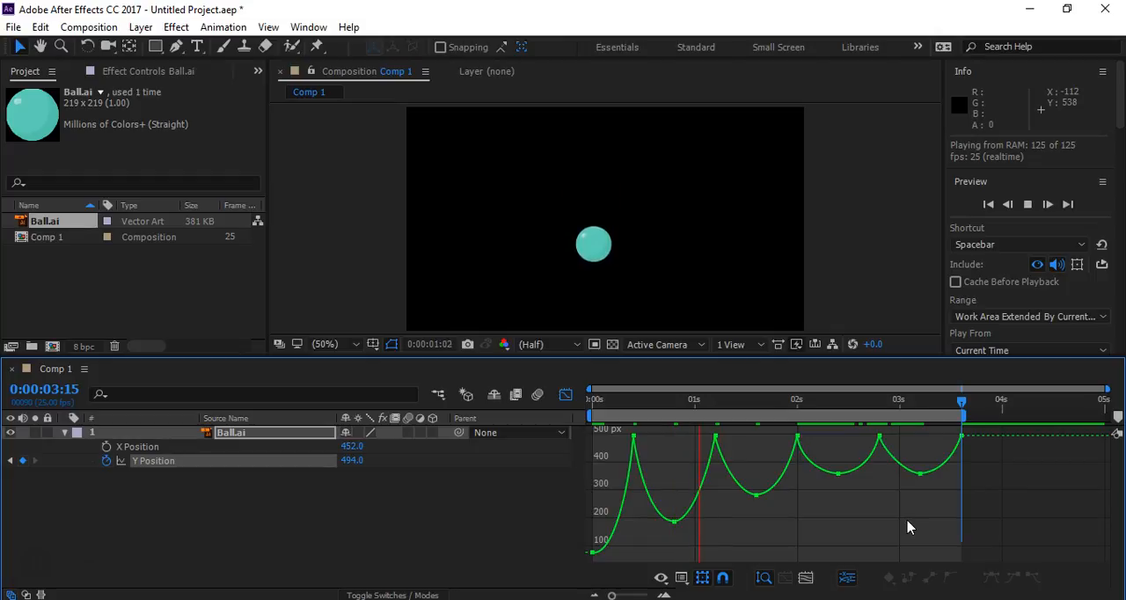
key(space)
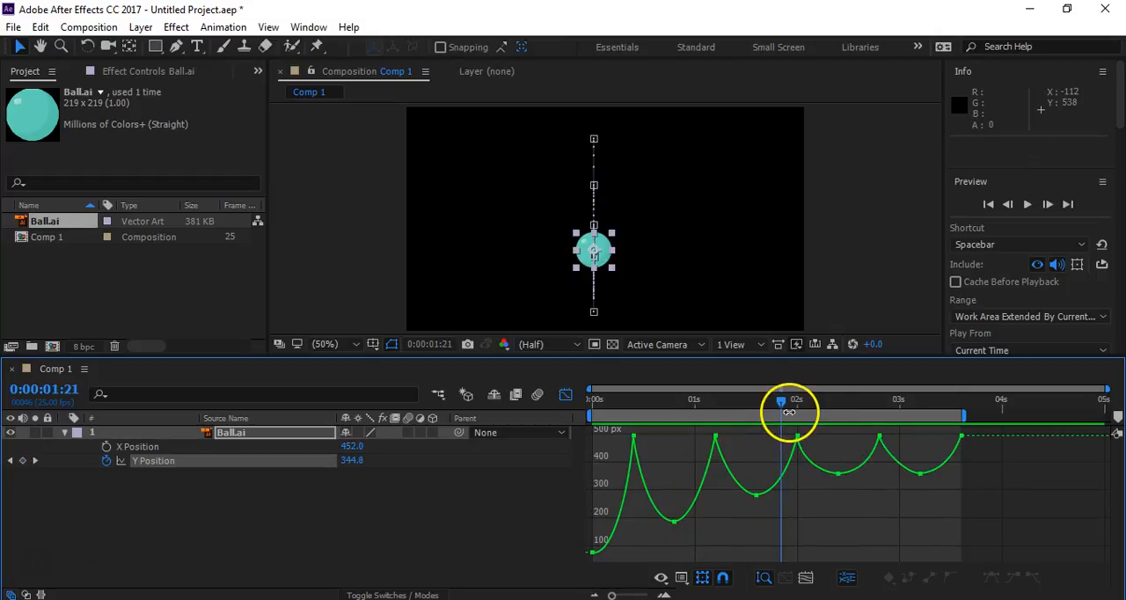
- Lower the last bounce by moving its Y Position keyframe to about 415 px at 0:00:03:04, and shift the final ground contact earlier
drag(781, 404, 916, 431)
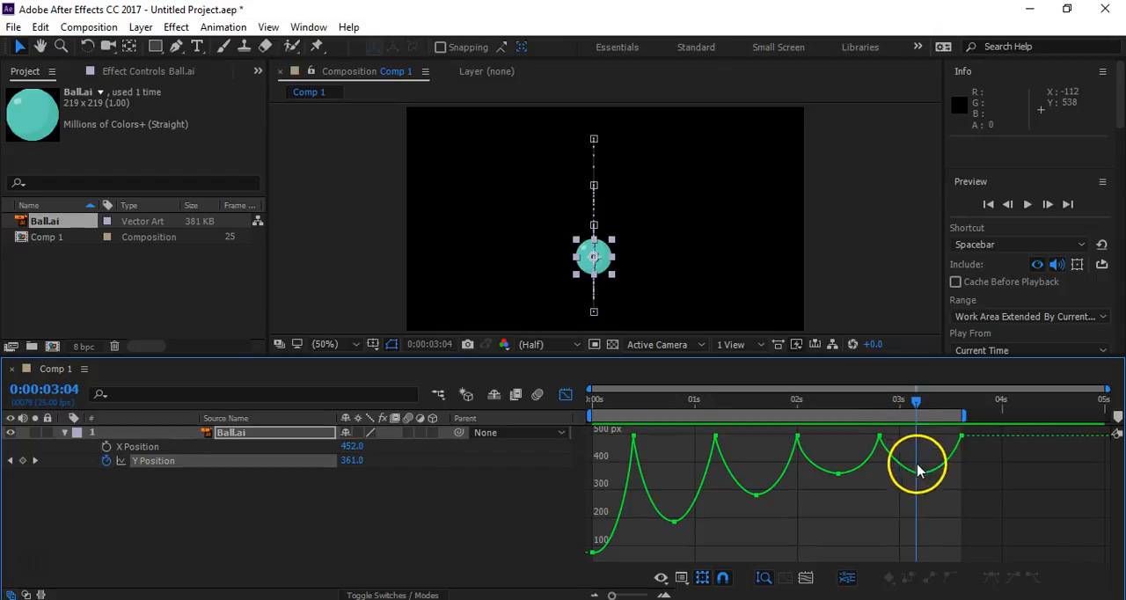
mouse_move(921, 479)
drag(920, 479, 919, 470)
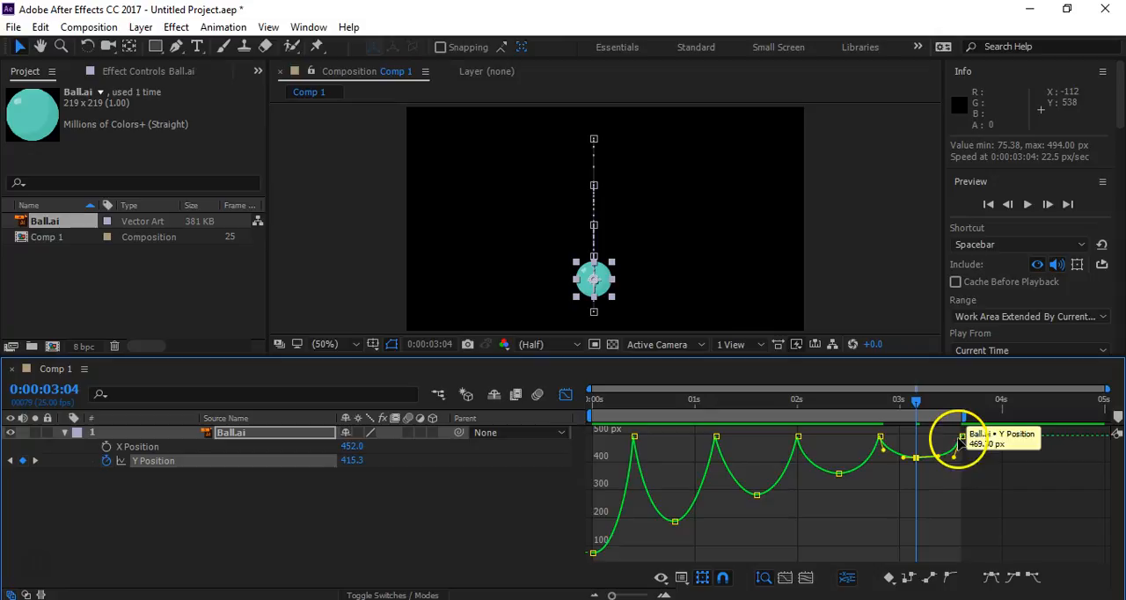
drag(960, 437, 913, 459)
click(918, 457)
click(955, 465)
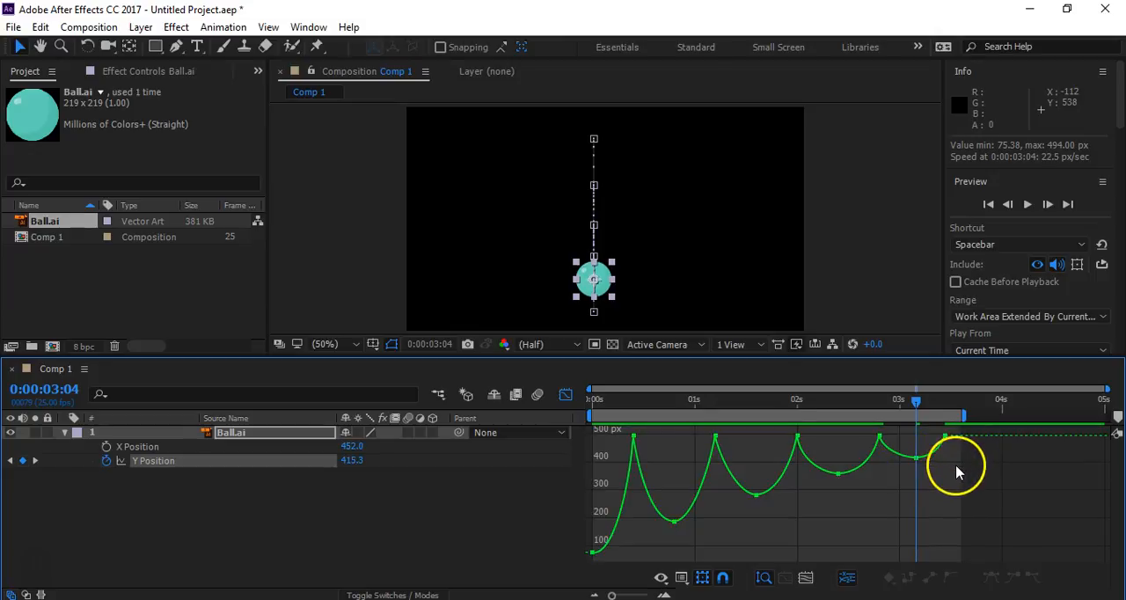
- Adjust the curve handles of the last bounce between 0:00:02:20 and the final ground contact, and preview the animation
click(878, 437)
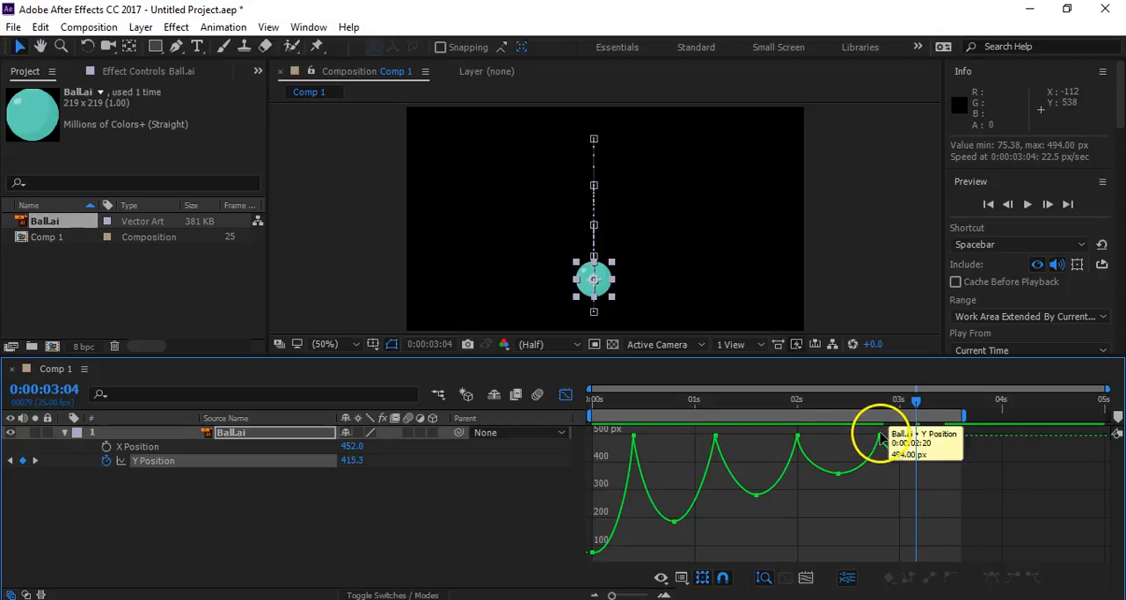
drag(883, 449, 887, 458)
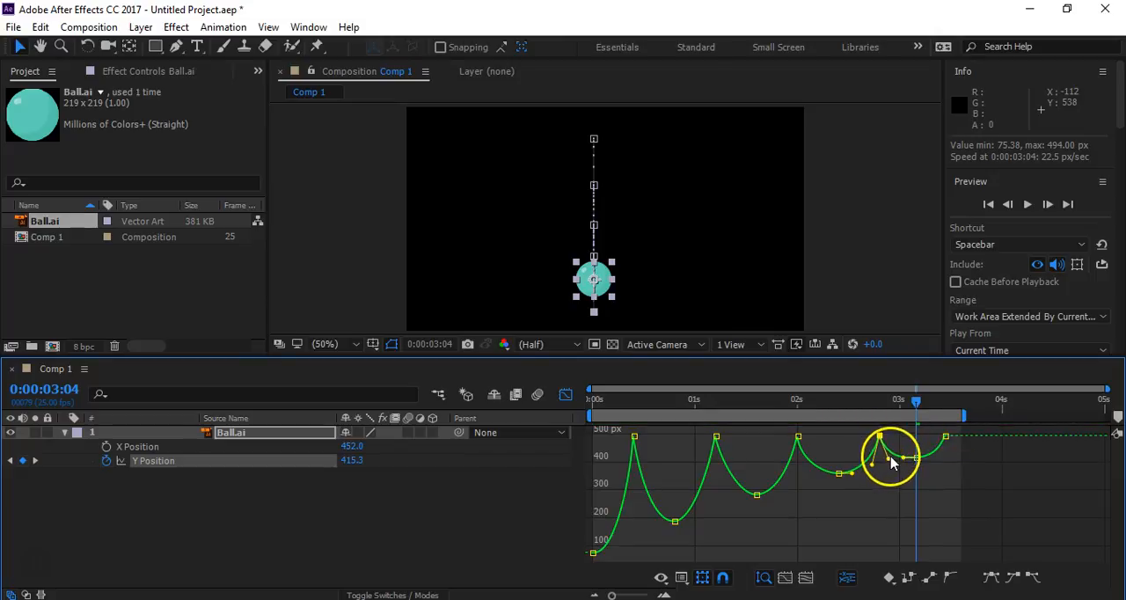
click(915, 457)
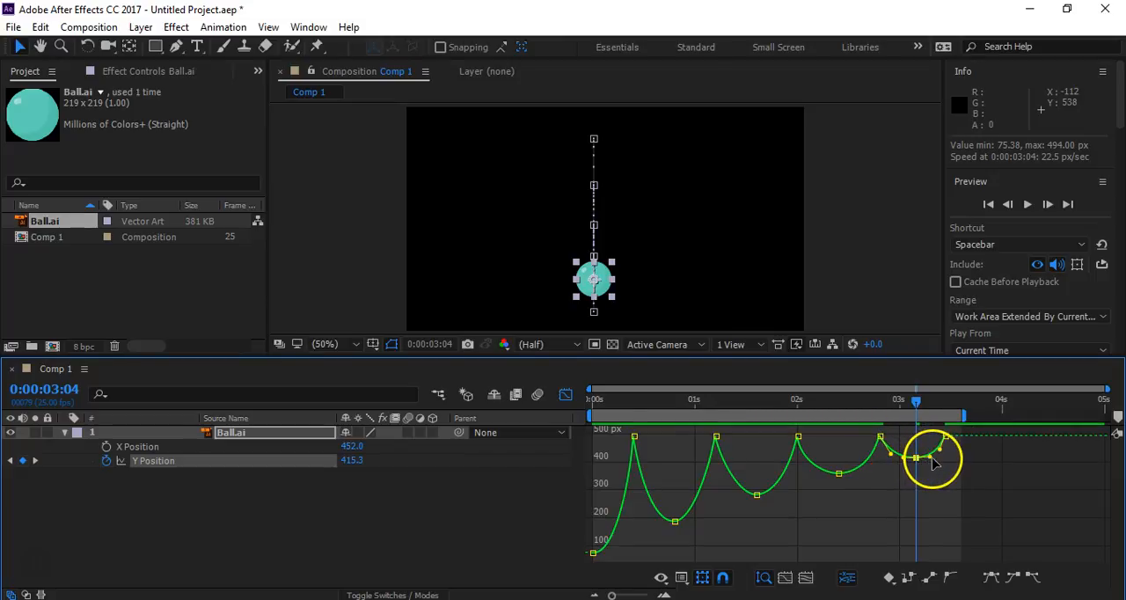
click(904, 481)
key(space)
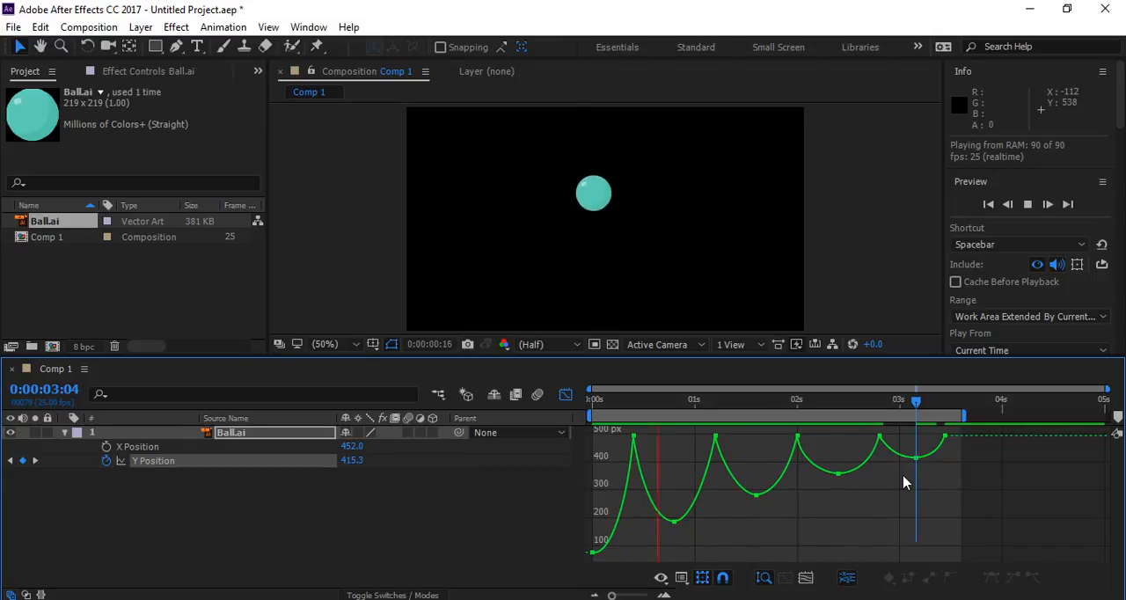
key(space)
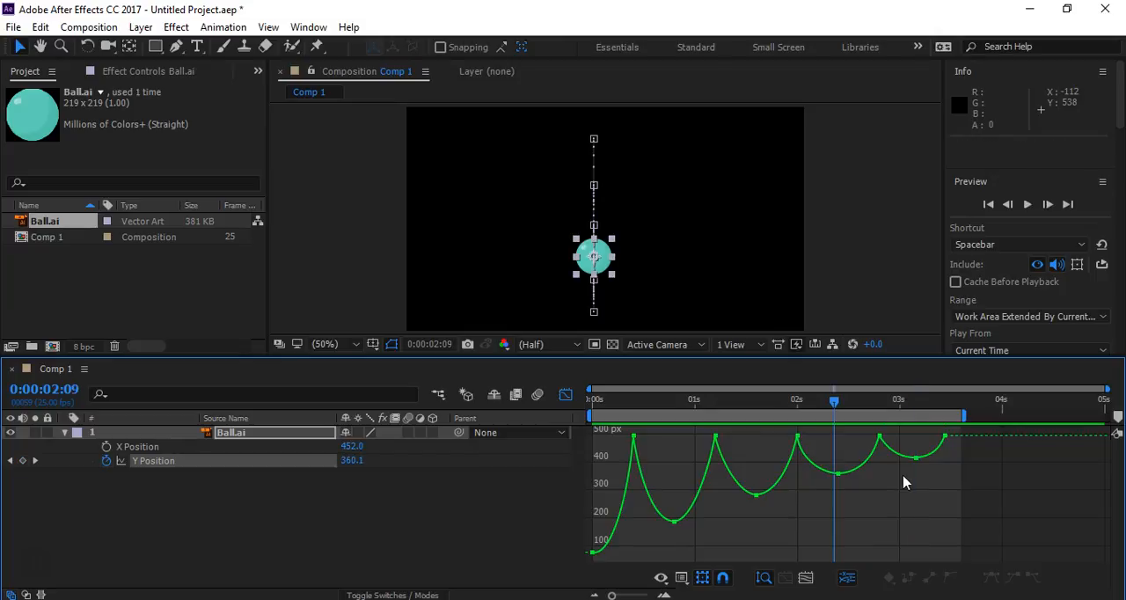
- Compress all Y Position keyframes from 0:00:00:20 onward in time so the last one lands at about 0:00:03:05
drag(959, 437, 676, 575)
drag(942, 479, 917, 485)
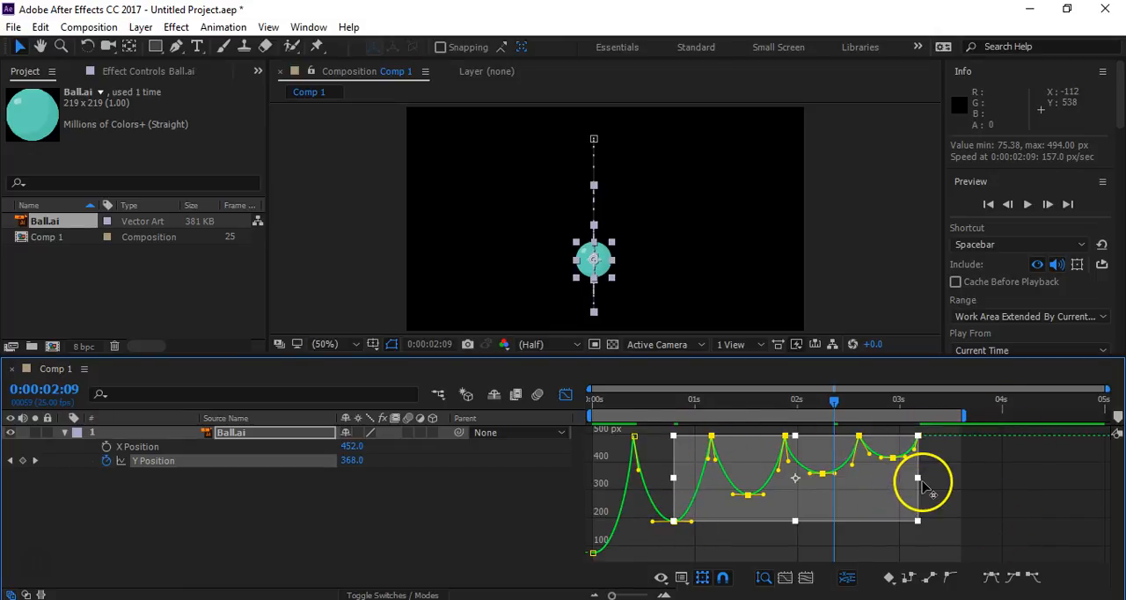
- Try compressing the selected keyframes further to end at about 0:00:02:20, preview the result, and undo the extra compression
drag(919, 479, 882, 477)
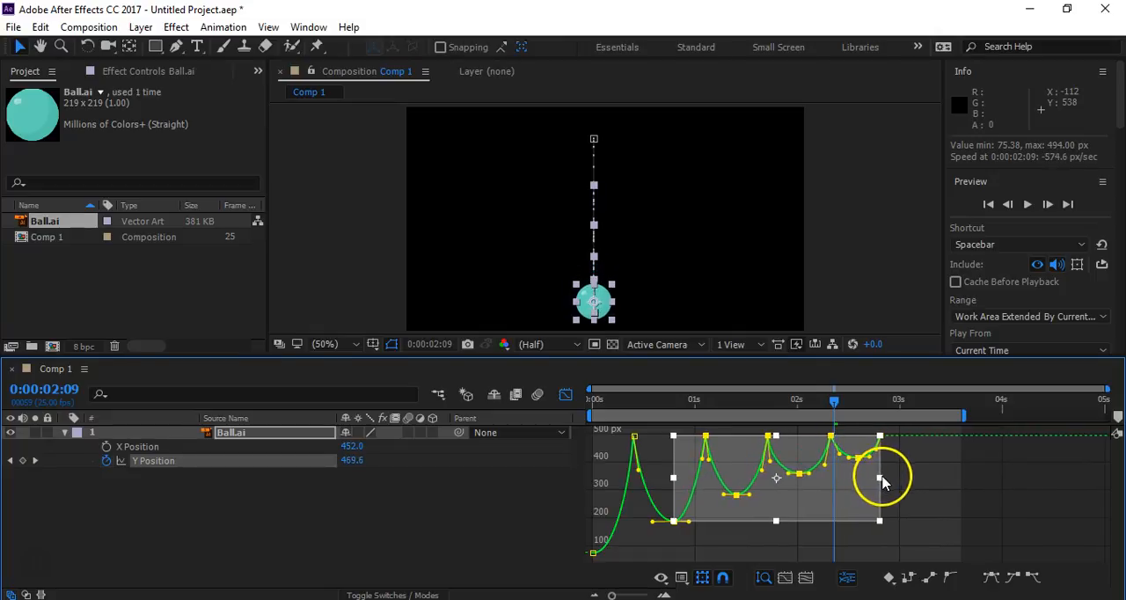
click(964, 504)
key(space)
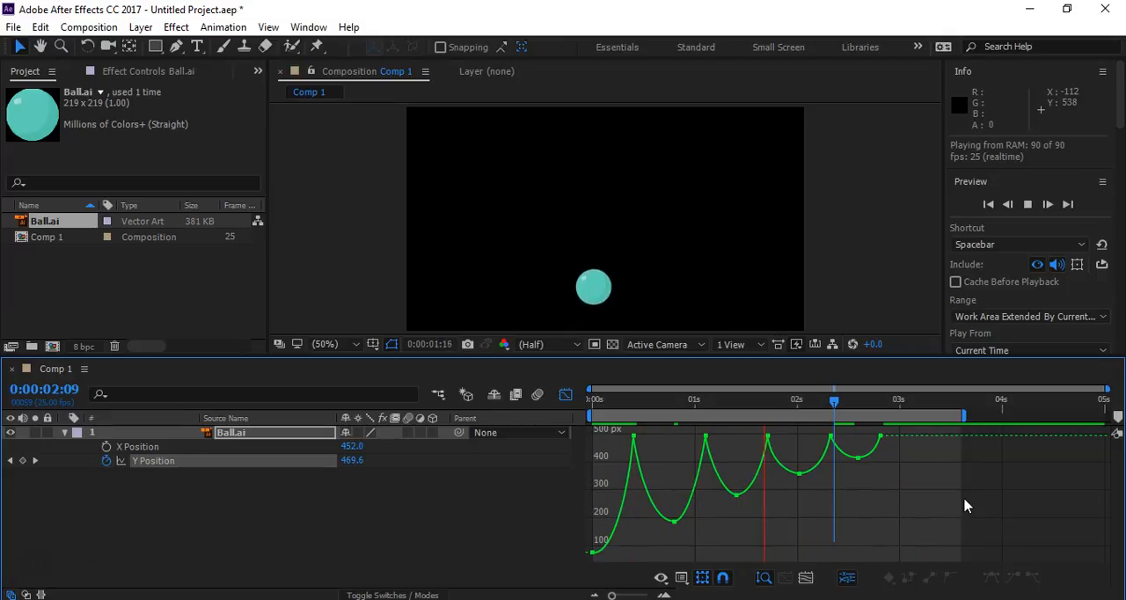
key(space)
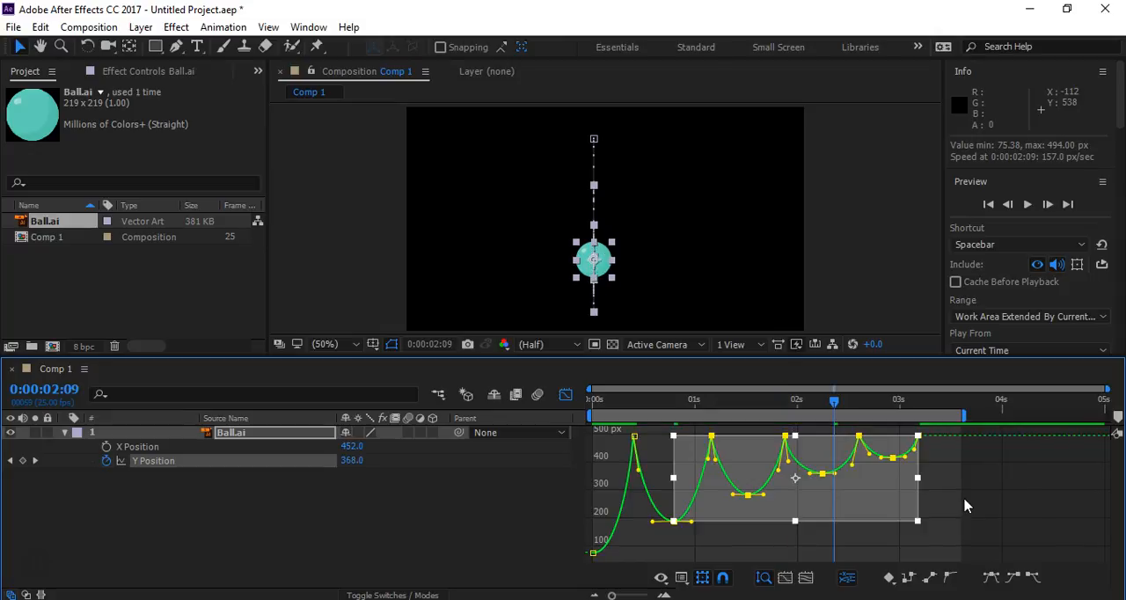
- Lower the first bounce by changing the 0:00:00:20 Y Position keyframe to about 220 px, and preview the animation
click(674, 520)
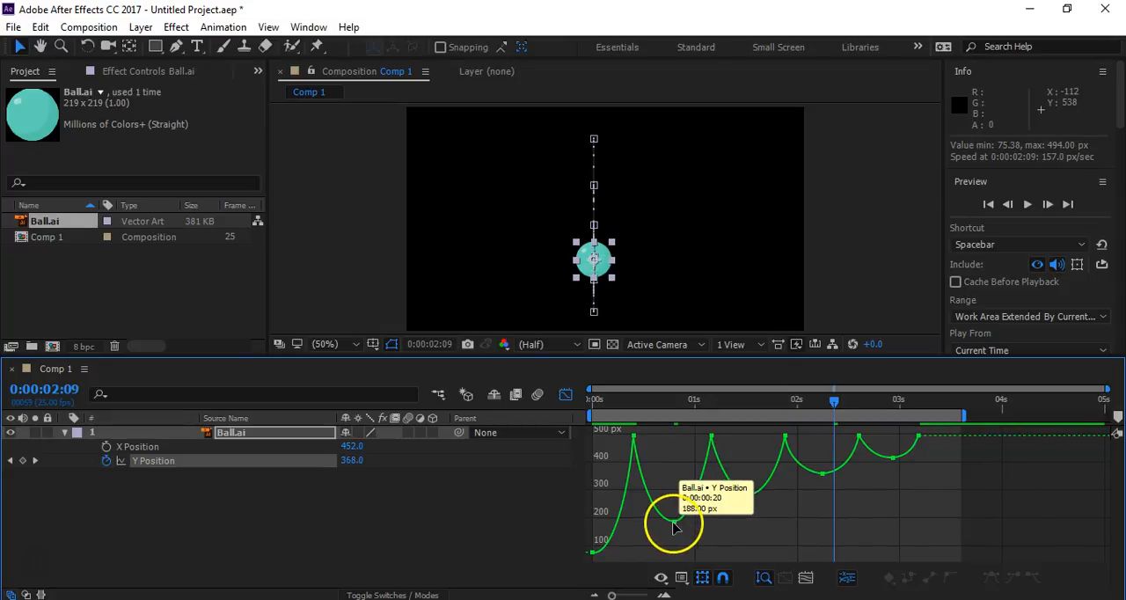
drag(675, 522, 674, 519)
click(754, 536)
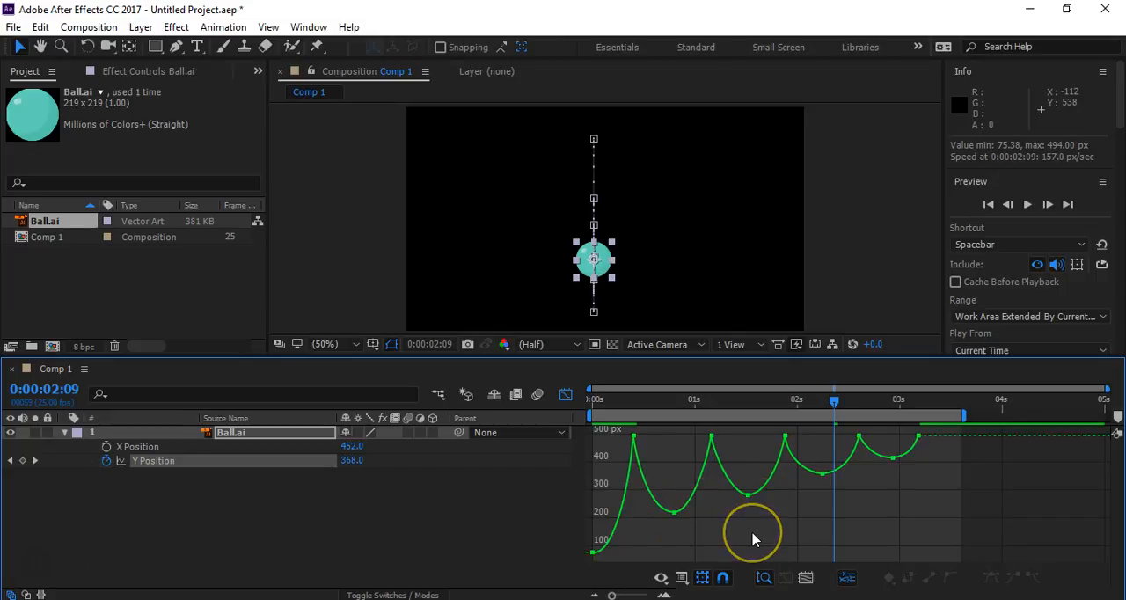
key(space)
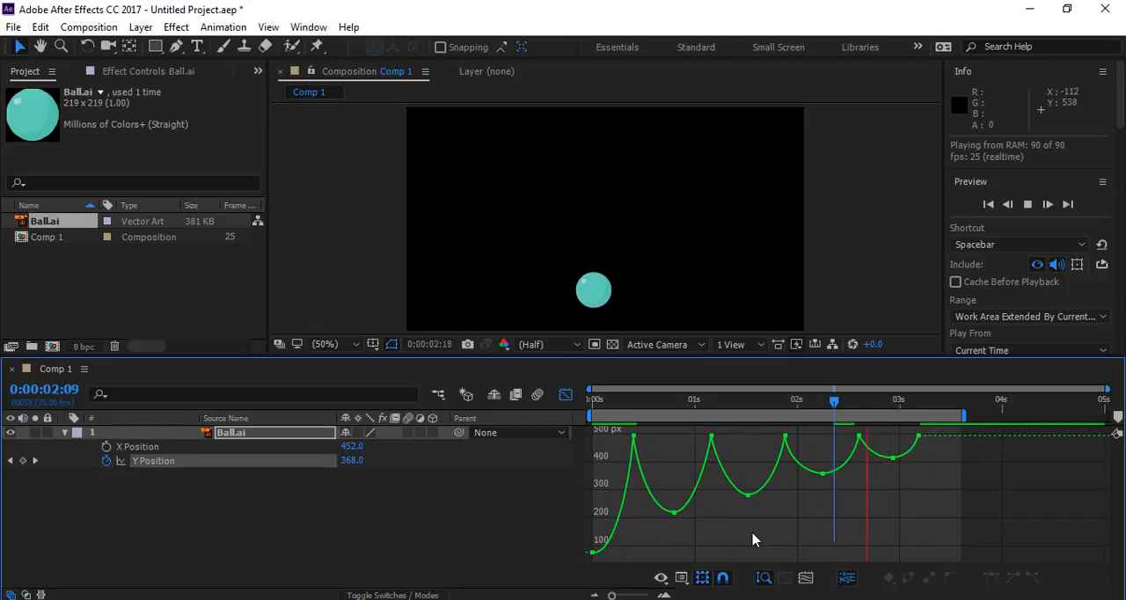
key(space)
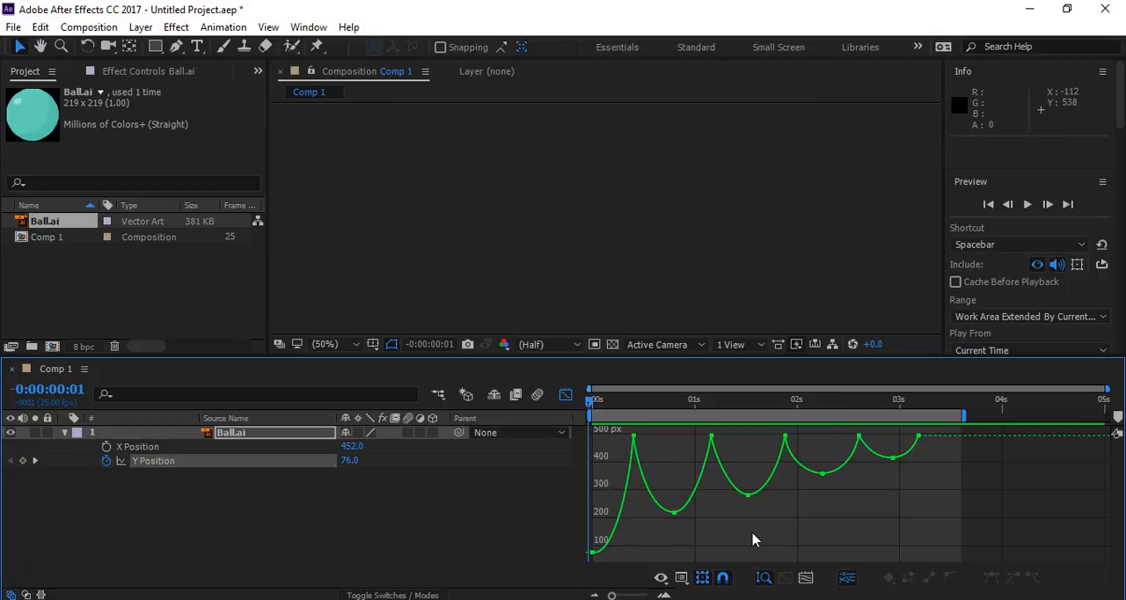
- Return the current time to 0:00:00:00 and leave the Graph Editor for the keyframe view
click(888, 411)
drag(881, 403, 559, 448)
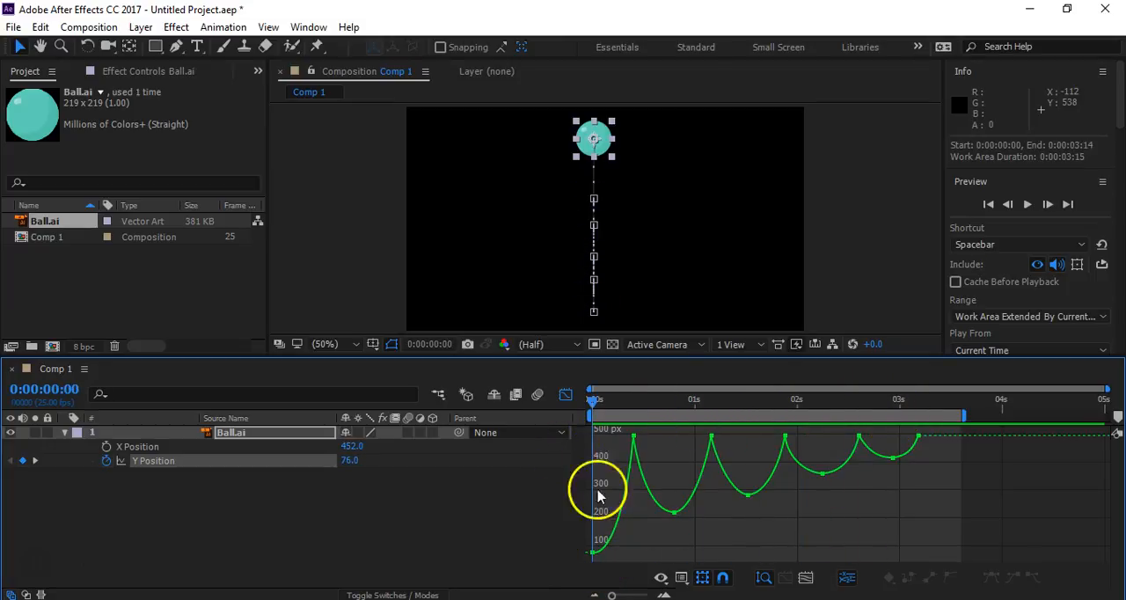
click(568, 394)
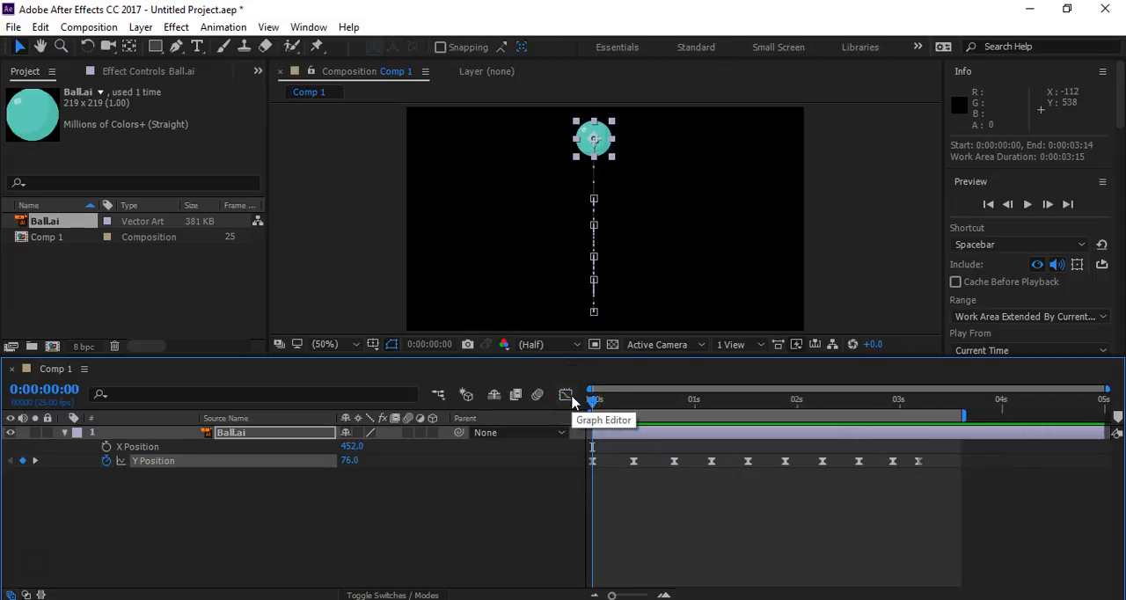
- Try moving the ball with all its Y Position keyframes to 84.0, 82.0, and undo the move
click(164, 463)
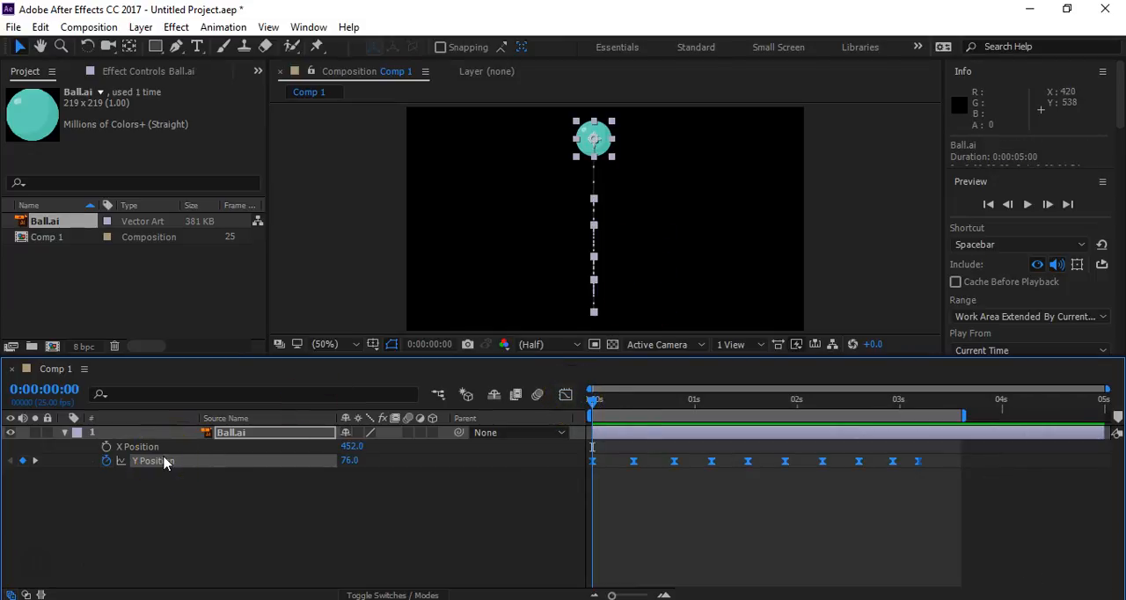
drag(594, 139, 443, 146)
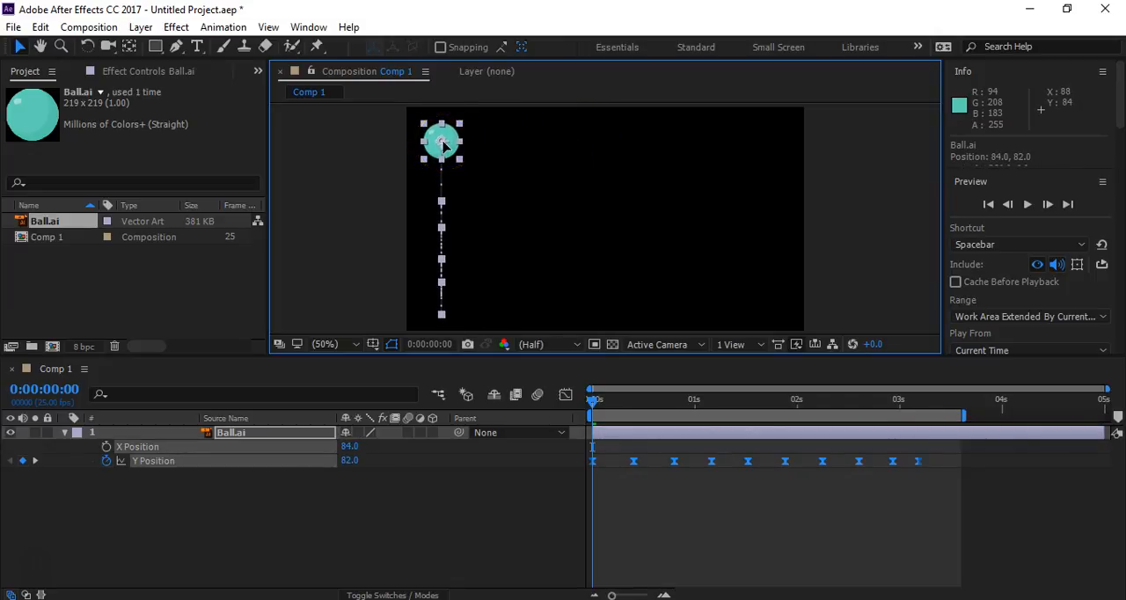
key(ctrl+z)
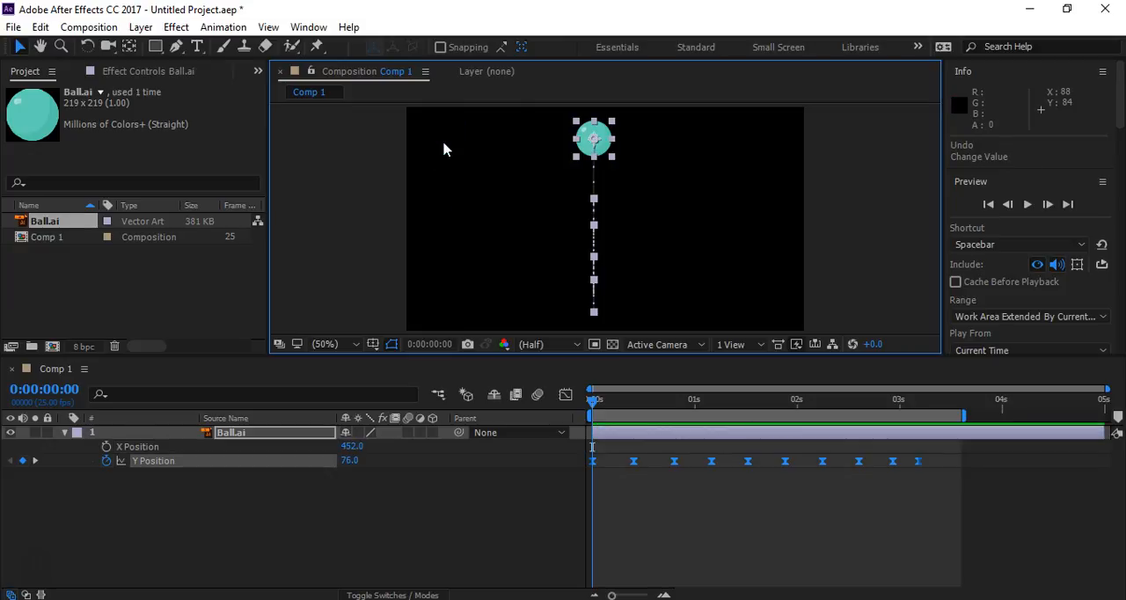
- With all Y Position keyframes selected, shift the ball horizontally to X Position 84.0 and set an X Position keyframe at 0:00:00:00
shift+click(591, 138)
click(220, 473)
click(179, 462)
drag(598, 144, 441, 142)
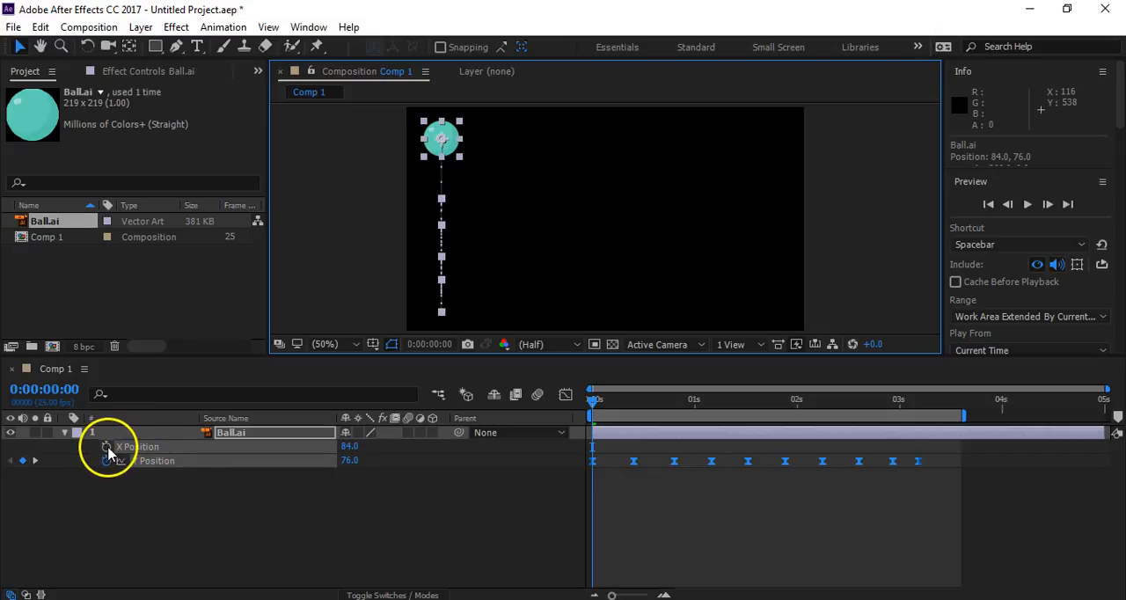
click(197, 553)
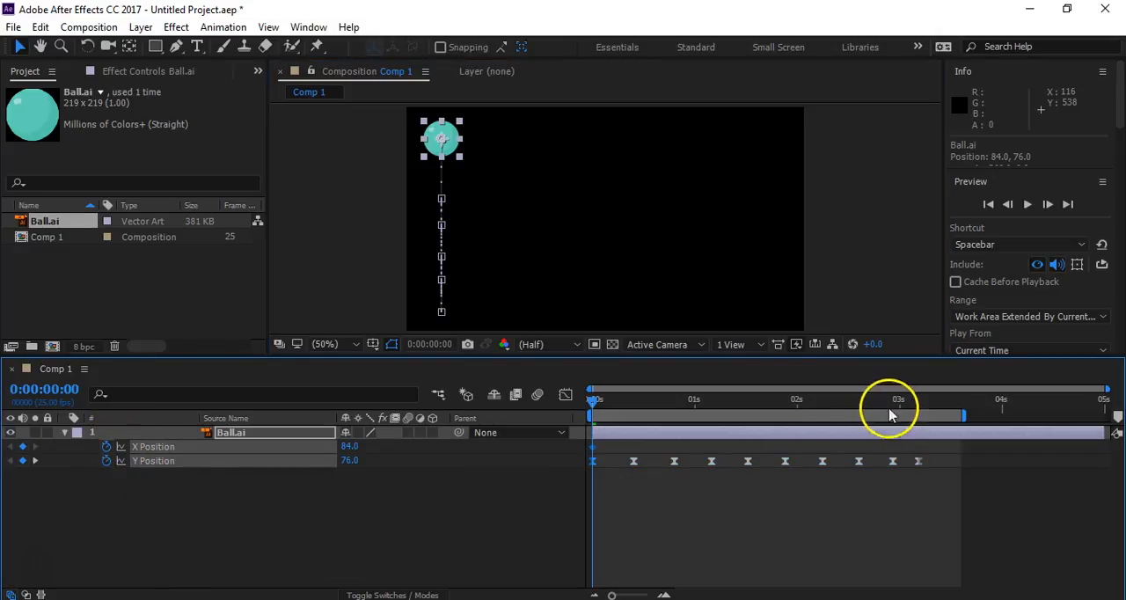
- At 0:00:03:05, set the ball's X Position to 866.0 so it travels across the frame, and preview the animation
drag(897, 402, 920, 403)
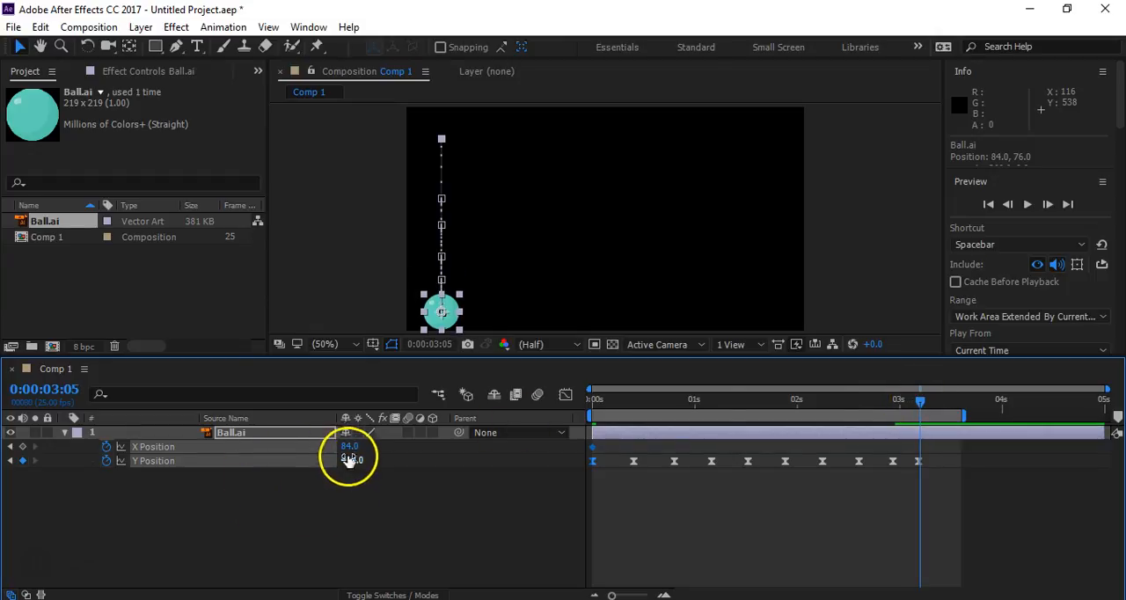
drag(349, 447, 950, 451)
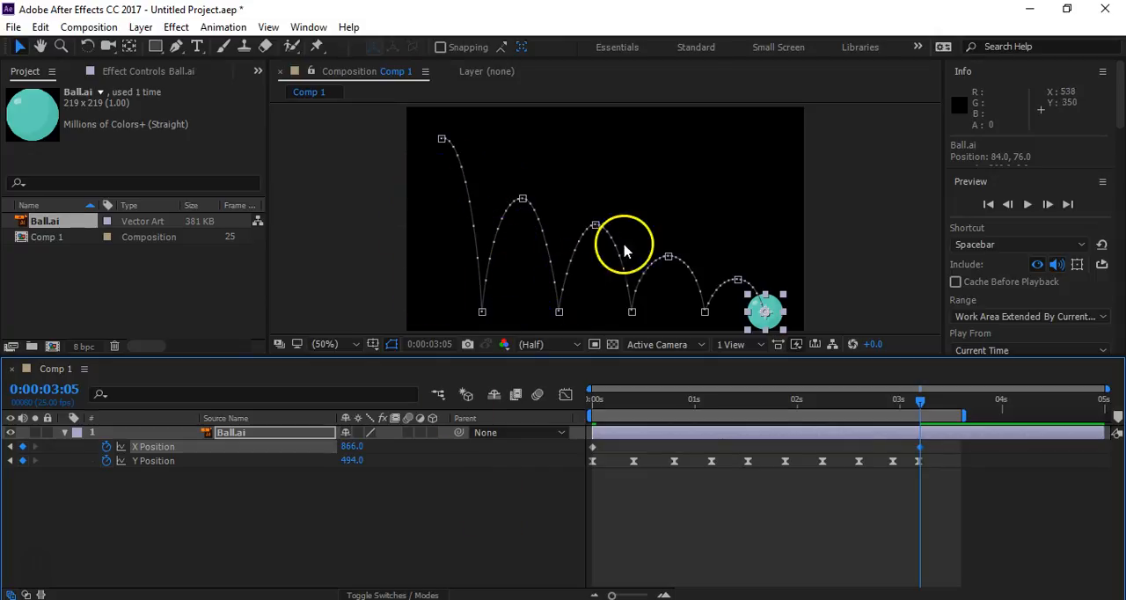
click(523, 508)
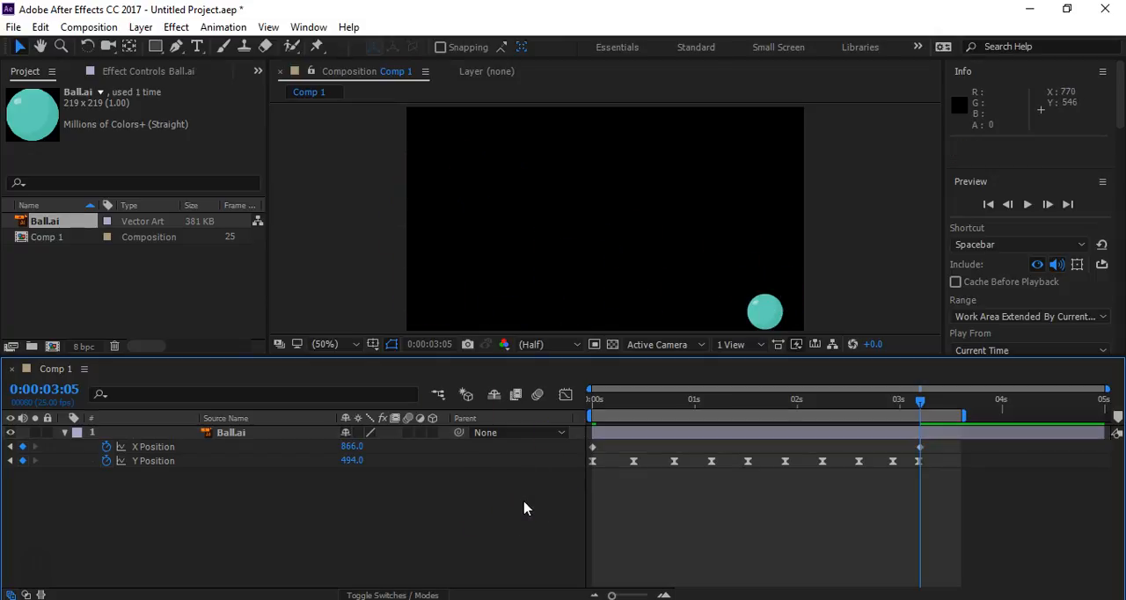
key(space)
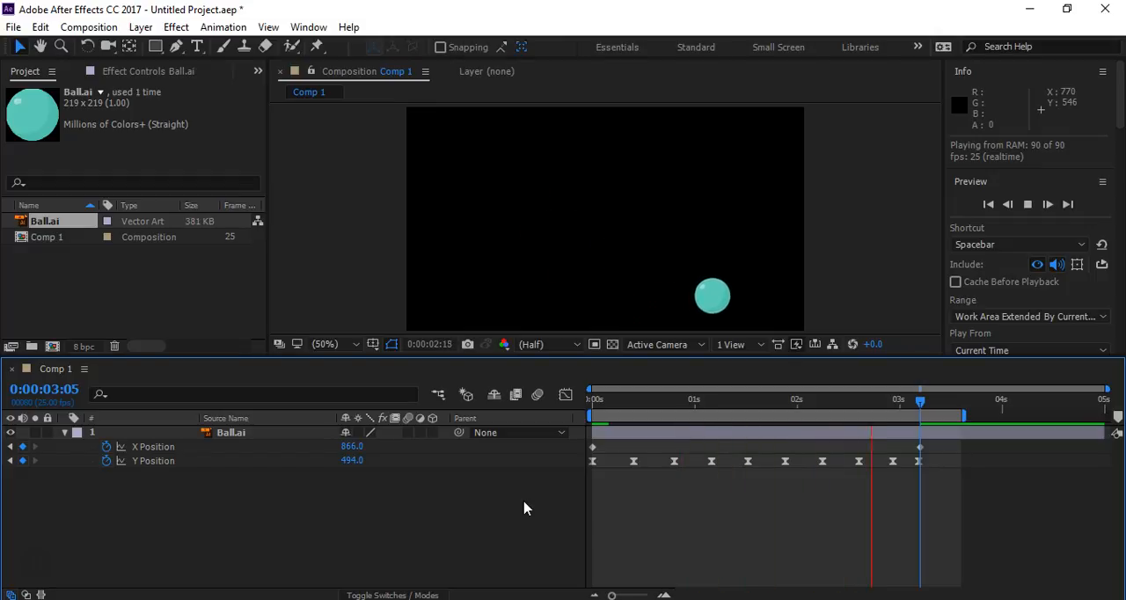
key(space)
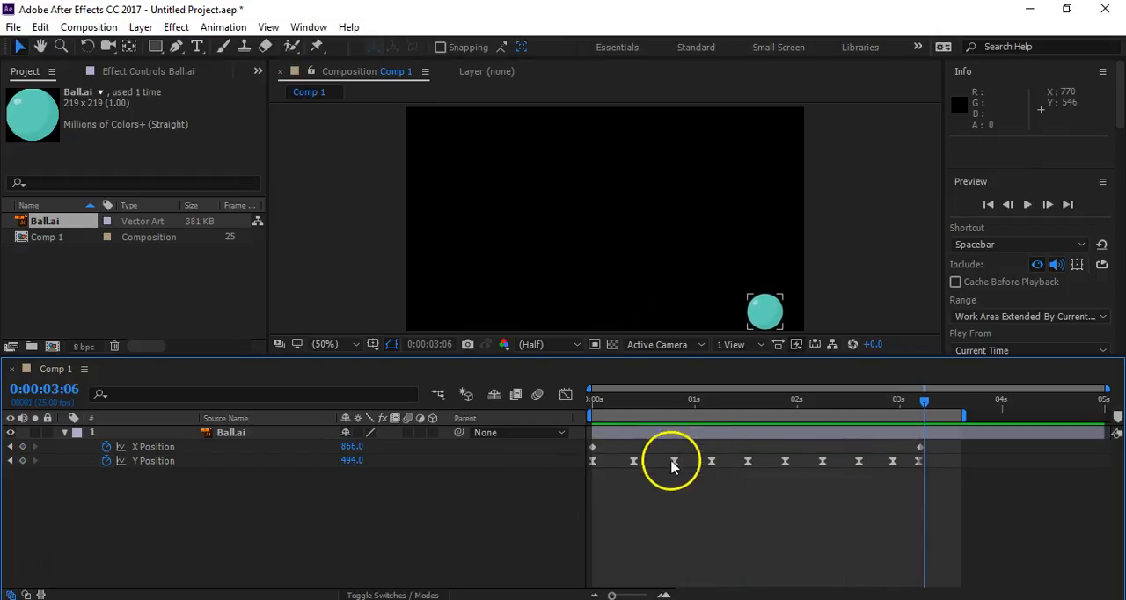
- Return to 0:00:00:00 and reveal the Rotation and Scale properties of the Ball.ai layer alongside its position properties
drag(648, 407, 590, 402)
click(224, 434)
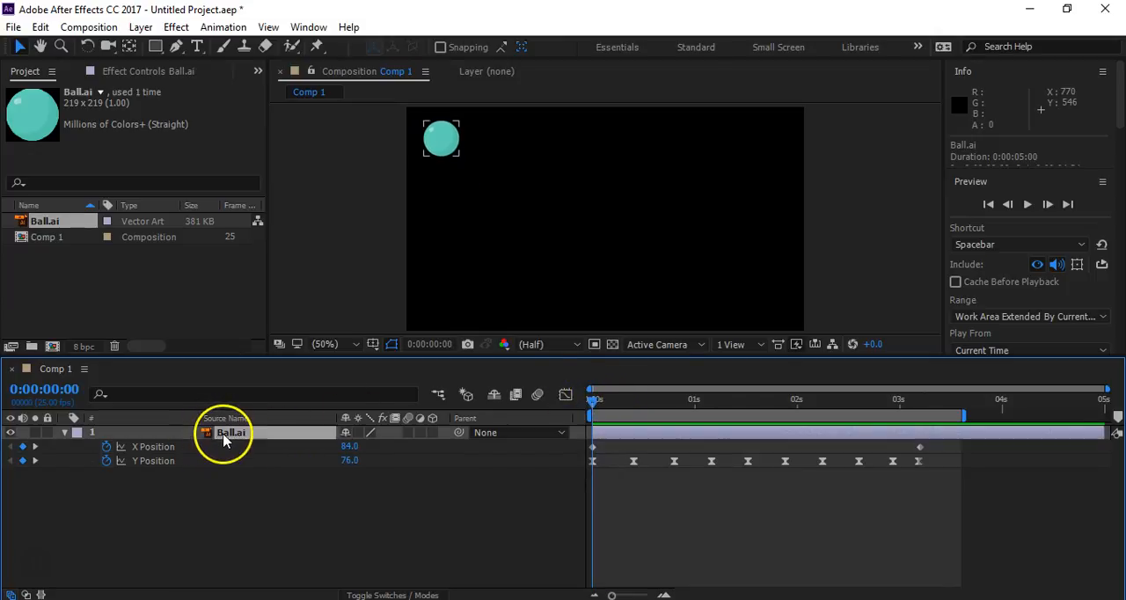
mouse_move(441, 598)
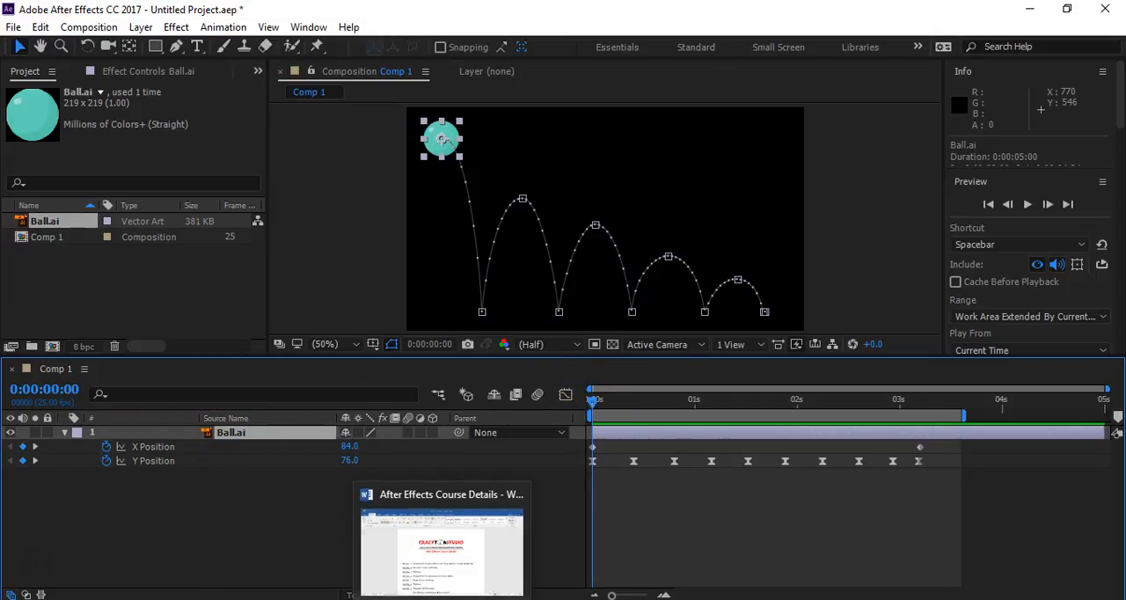
key(shift+r)
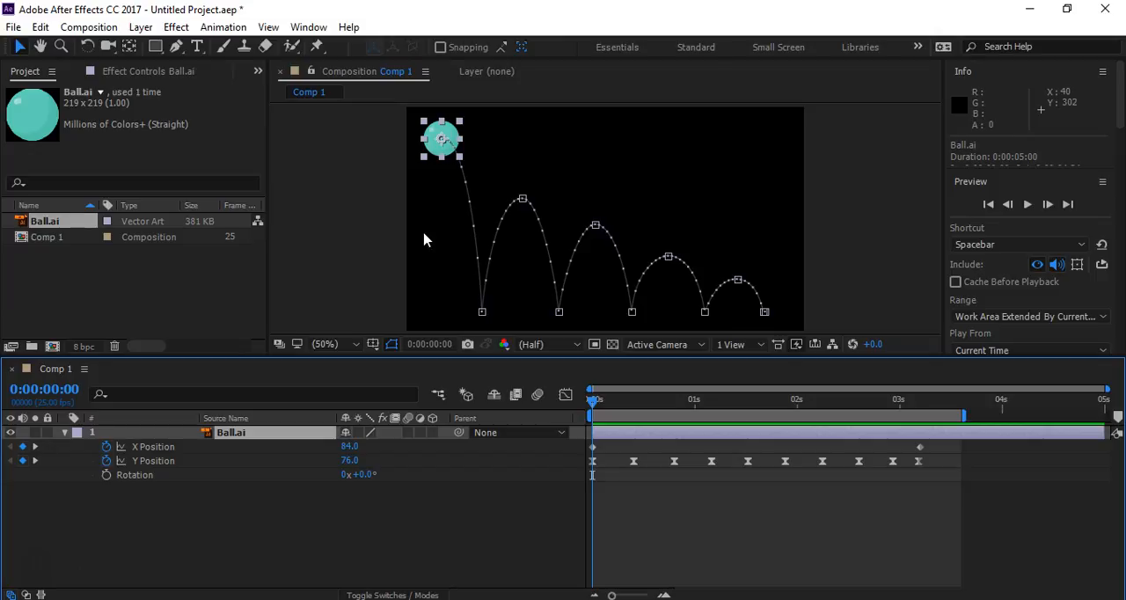
key(shift+s)
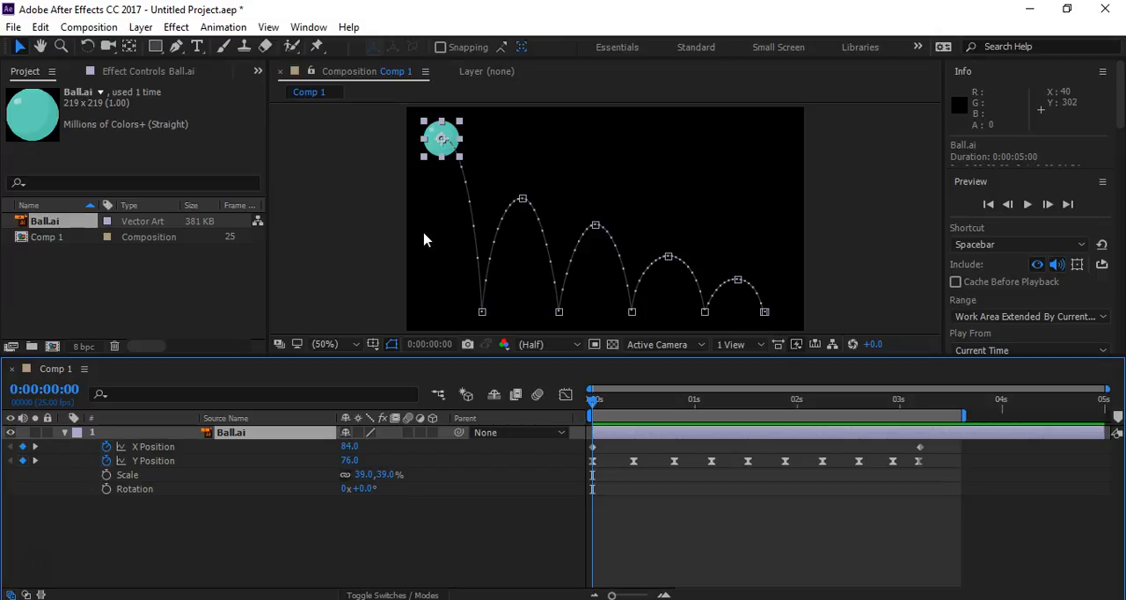
- Enable keyframing for Scale and Rotation on the Ball.ai layer at 0:00:00:00
click(440, 138)
drag(594, 405, 621, 406)
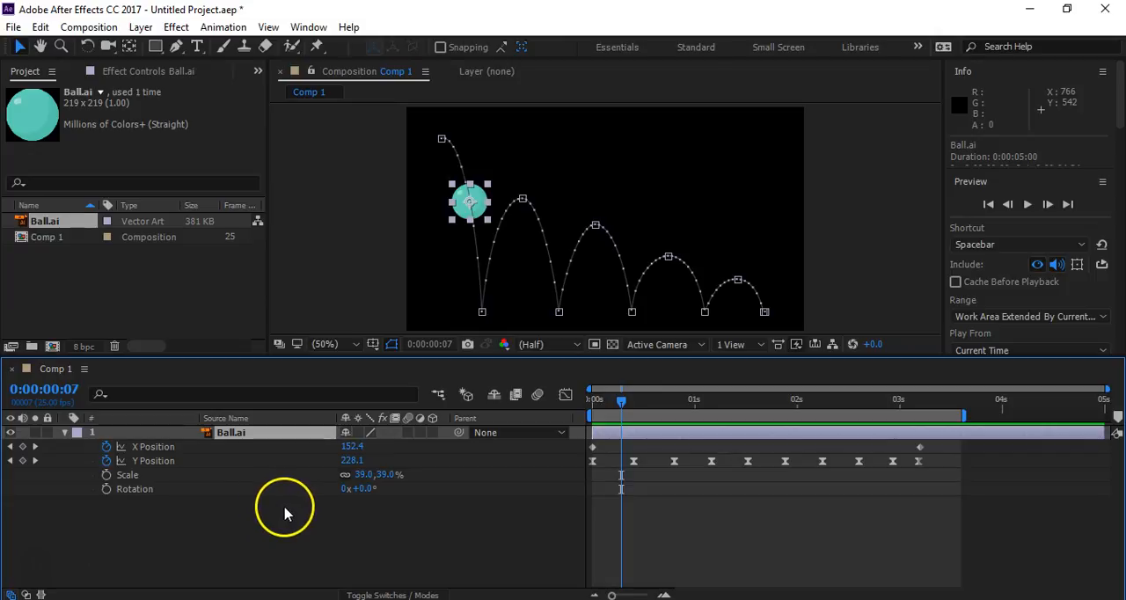
drag(621, 403, 568, 407)
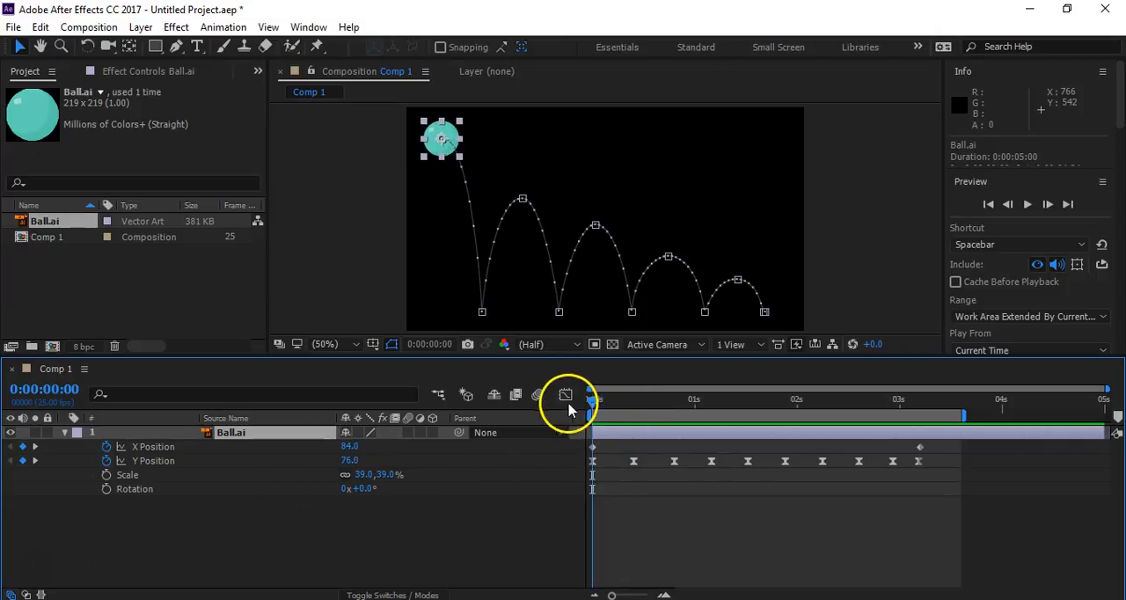
click(107, 474)
click(106, 489)
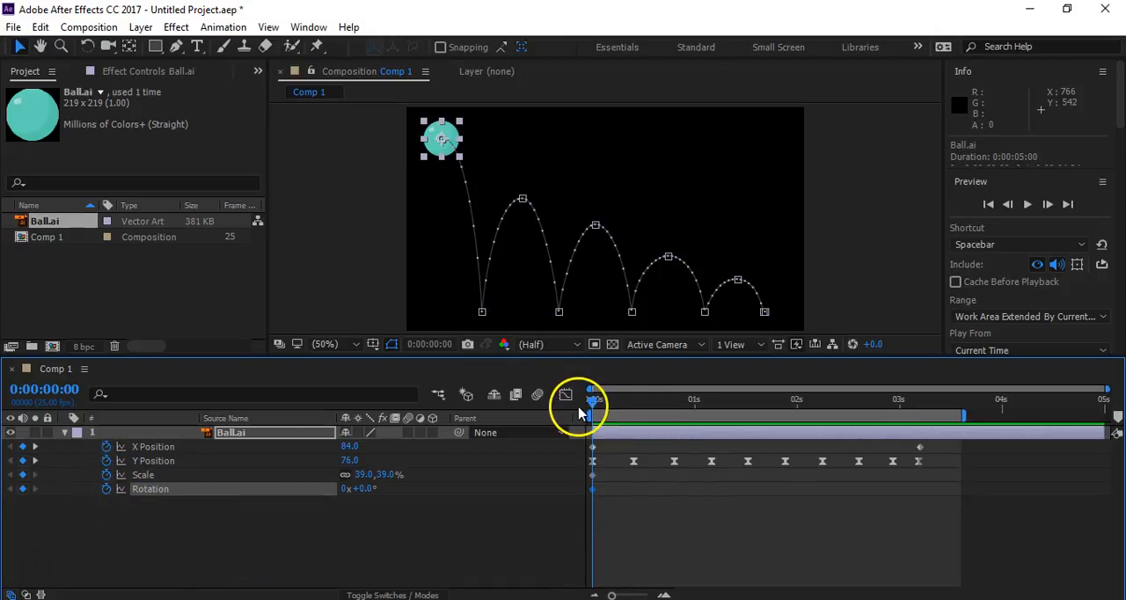
- At 0:00:00:07, unlink the Scale proportions, stretch the ball to 39.0, 62.0% and set Rotation to -12°
drag(589, 403, 621, 406)
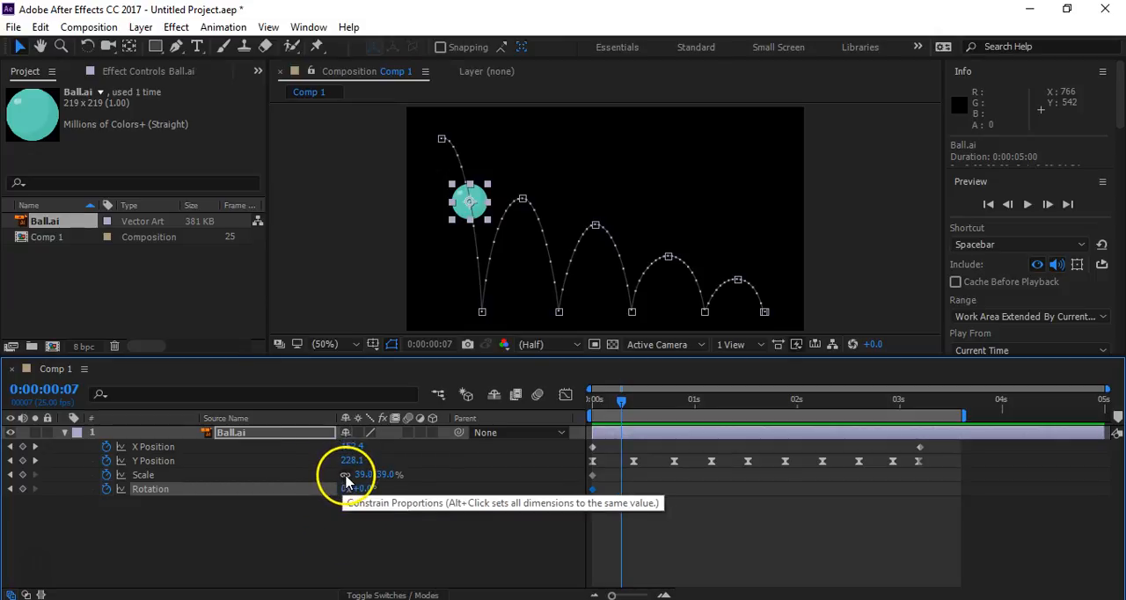
mouse_move(382, 475)
mouse_down()
mouse_move(414, 474)
mouse_move(396, 478)
mouse_up()
key(ctrl+z)
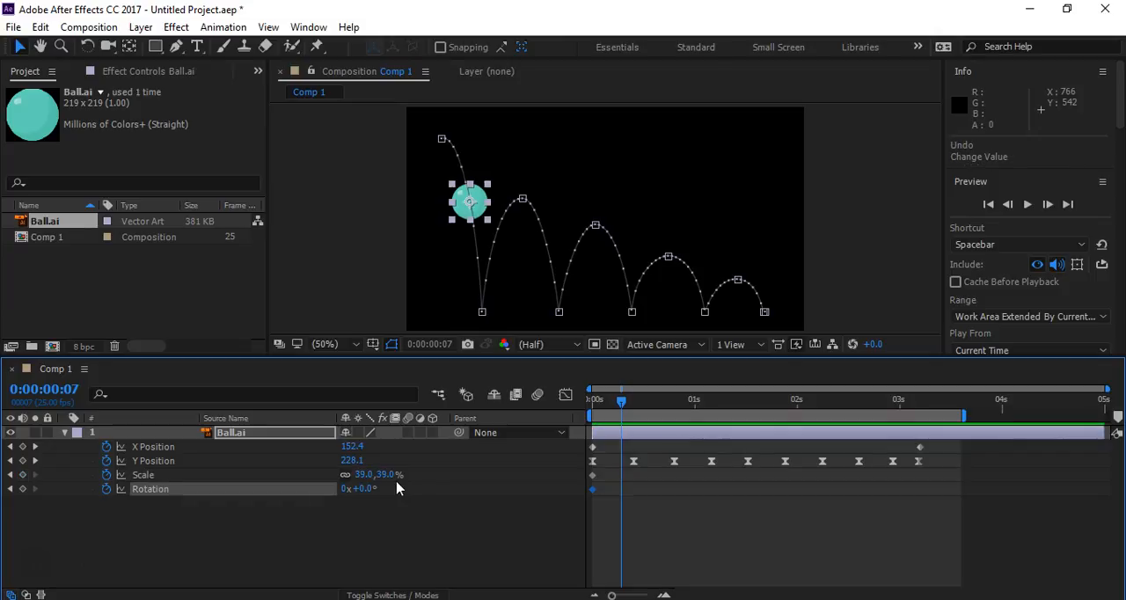
click(346, 475)
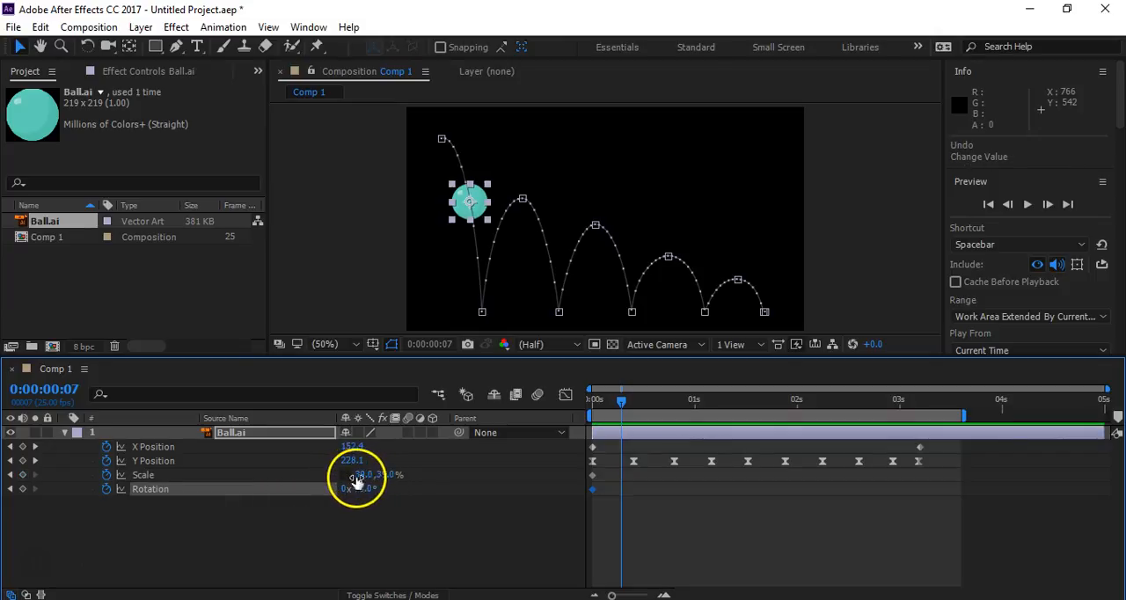
drag(382, 475, 394, 474)
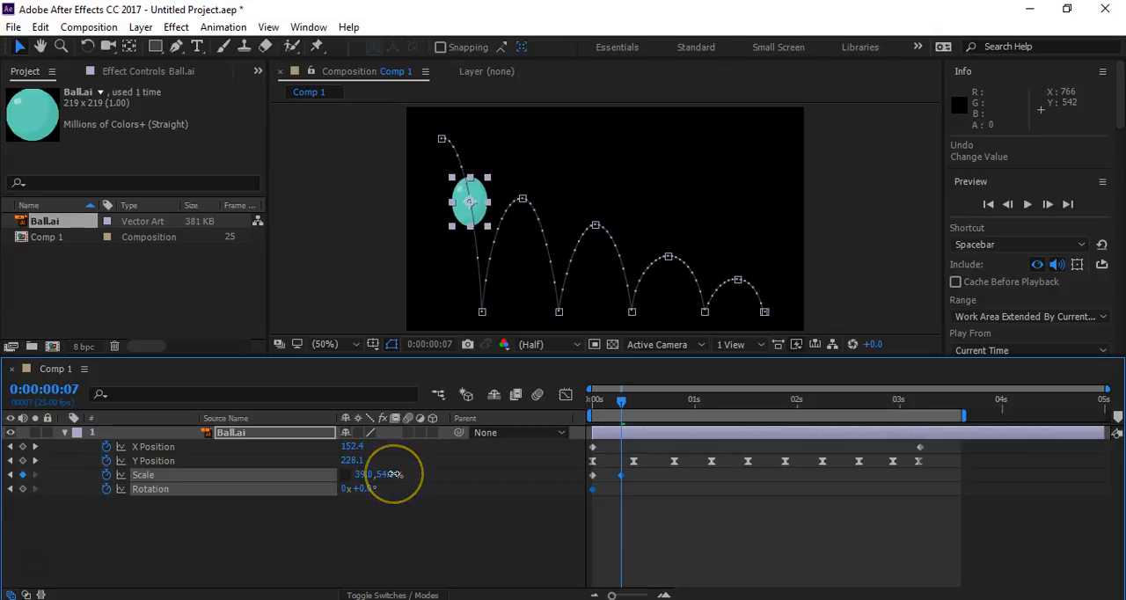
drag(400, 474, 361, 489)
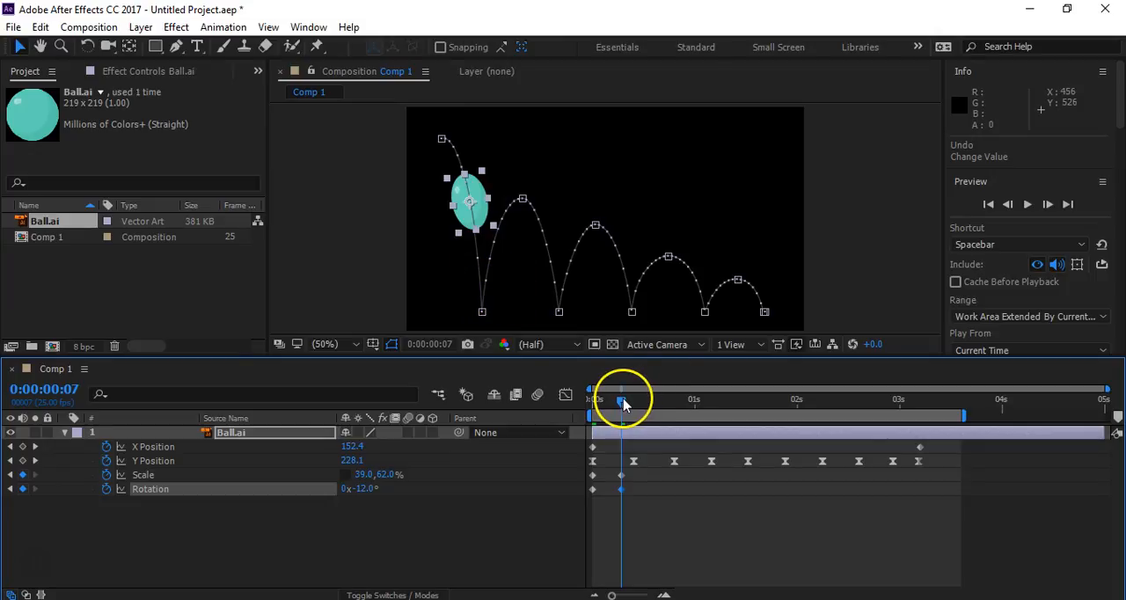
- At the first ground contact, 0:00:00:10, set the ball's vertical Scale to 39%
drag(622, 402, 637, 403)
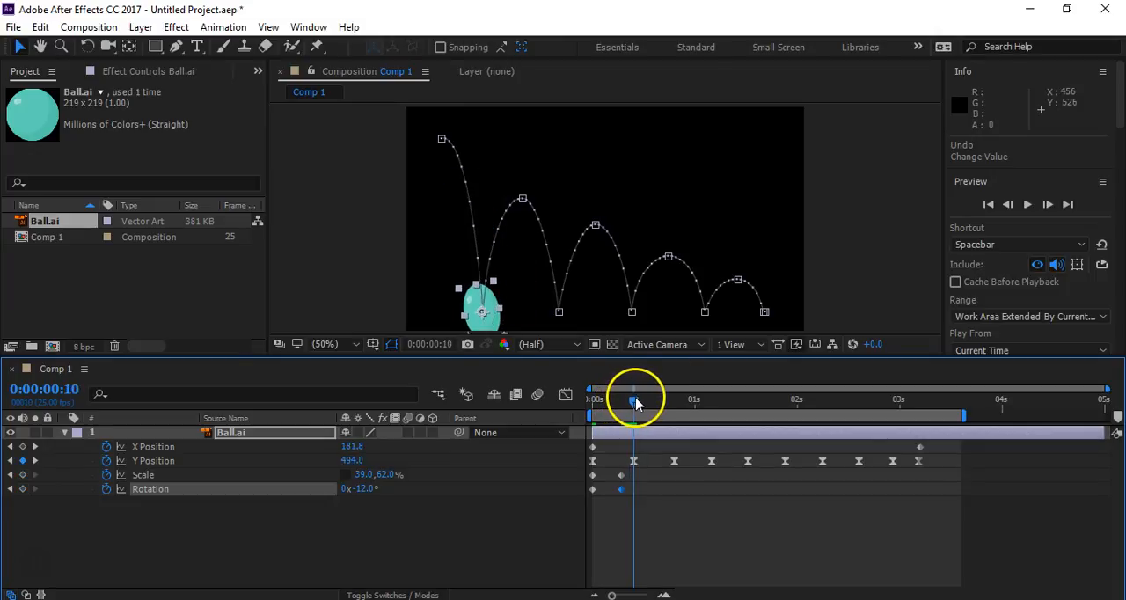
click(385, 474)
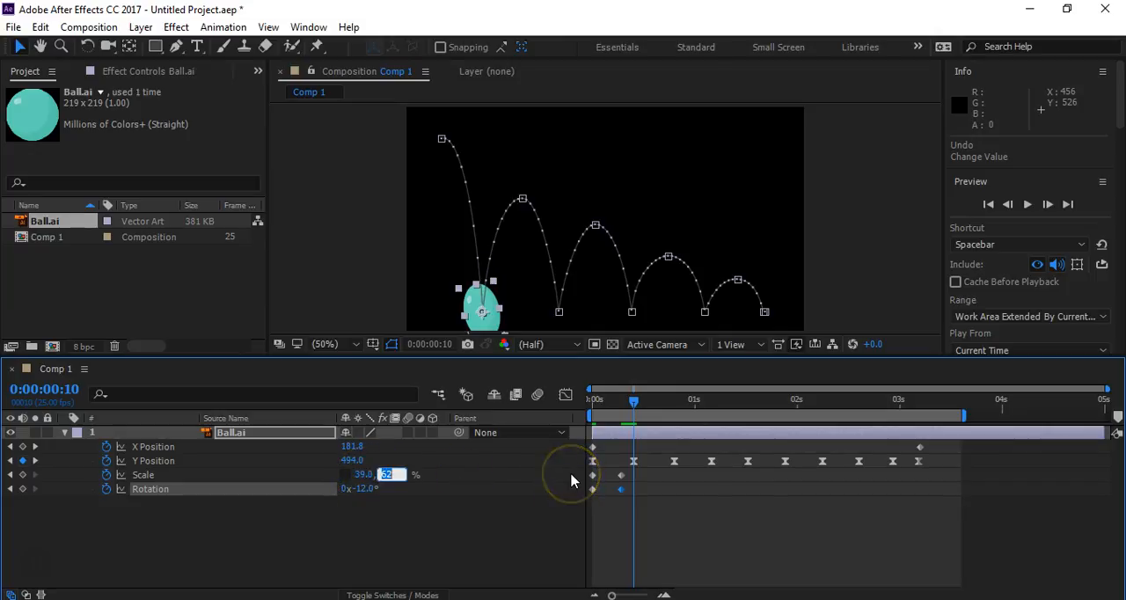
key(Return)
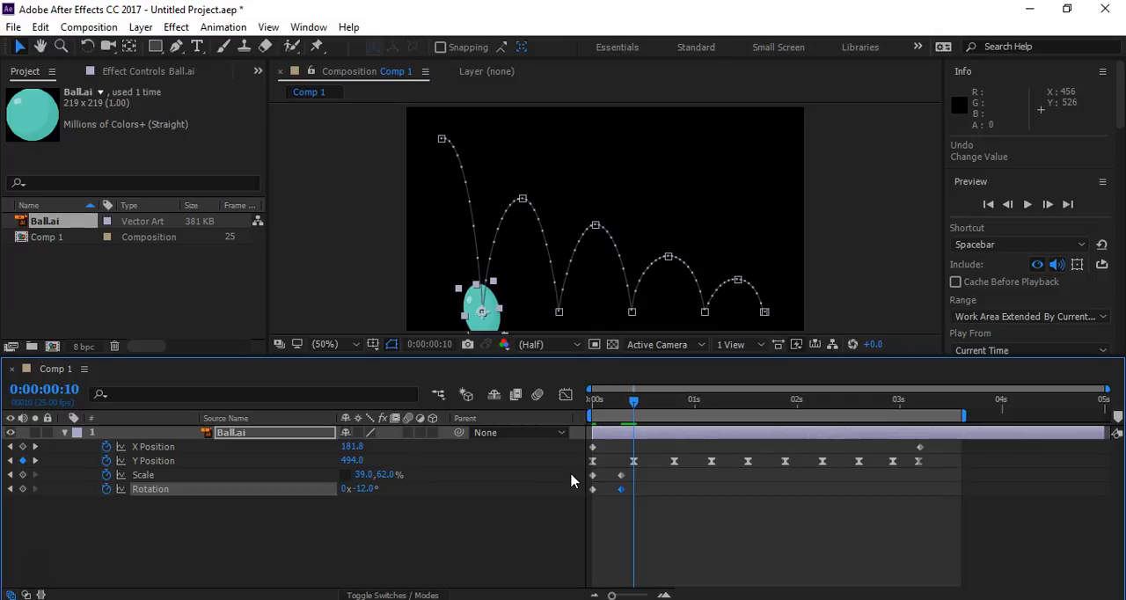
click(387, 474)
text(39)
key(Return)
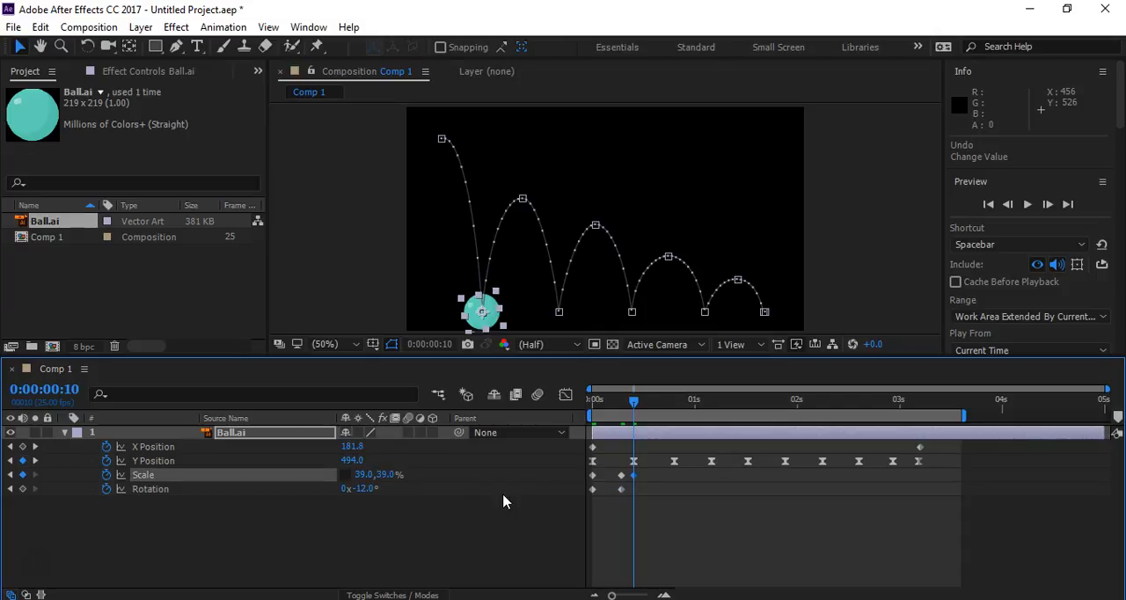
- Set the ball's Rotation to +7° at 0:00:00:10 and to about -26° at 0:00:00:04
click(540, 348)
drag(366, 489, 380, 488)
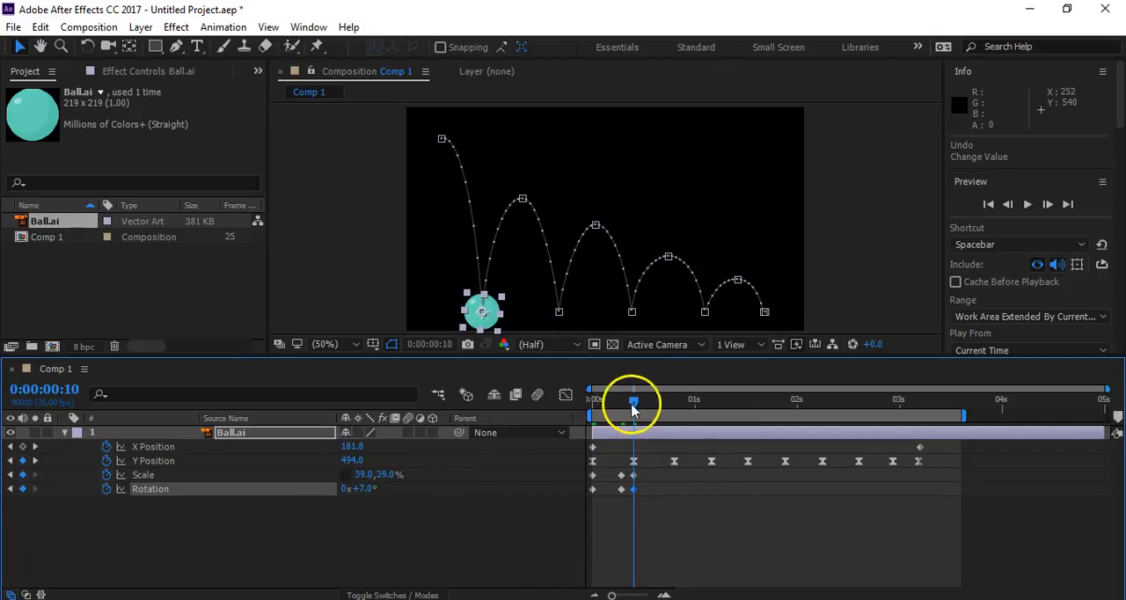
drag(634, 402, 613, 415)
drag(366, 491, 348, 488)
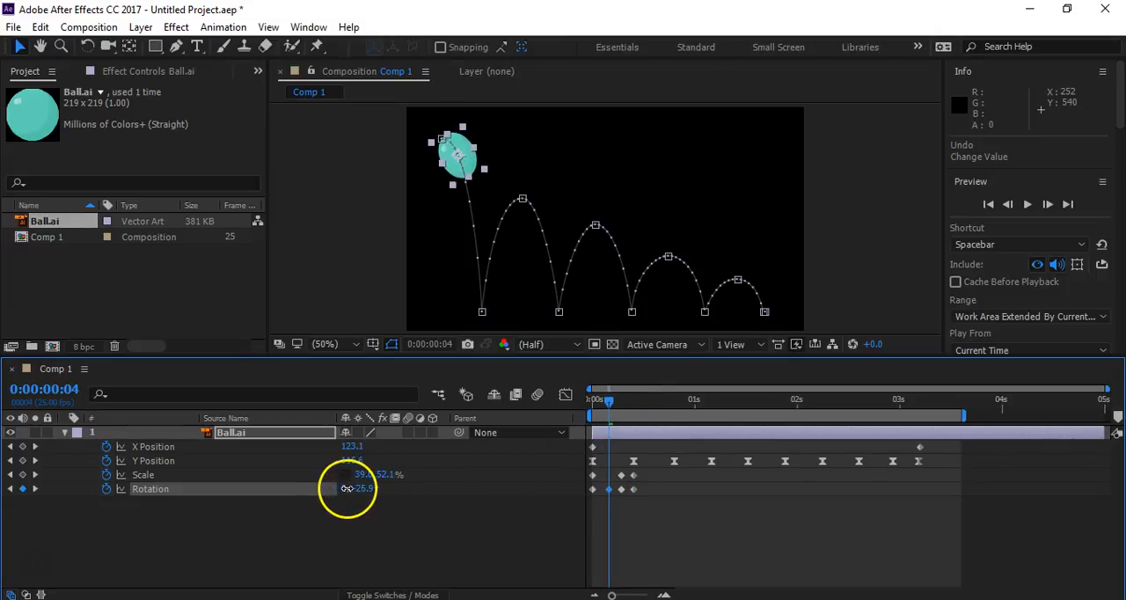
- At 0:00:00:13, stretch the rising ball to a vertical Scale of 60% and set Rotation to +17°
drag(610, 403, 645, 410)
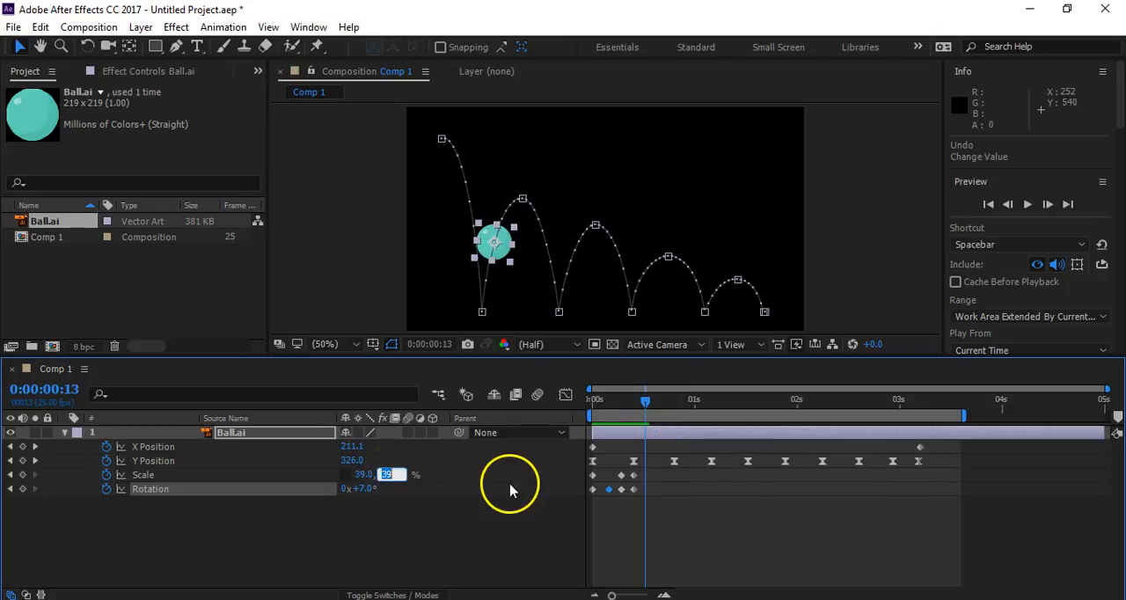
text(60)
key(Return)
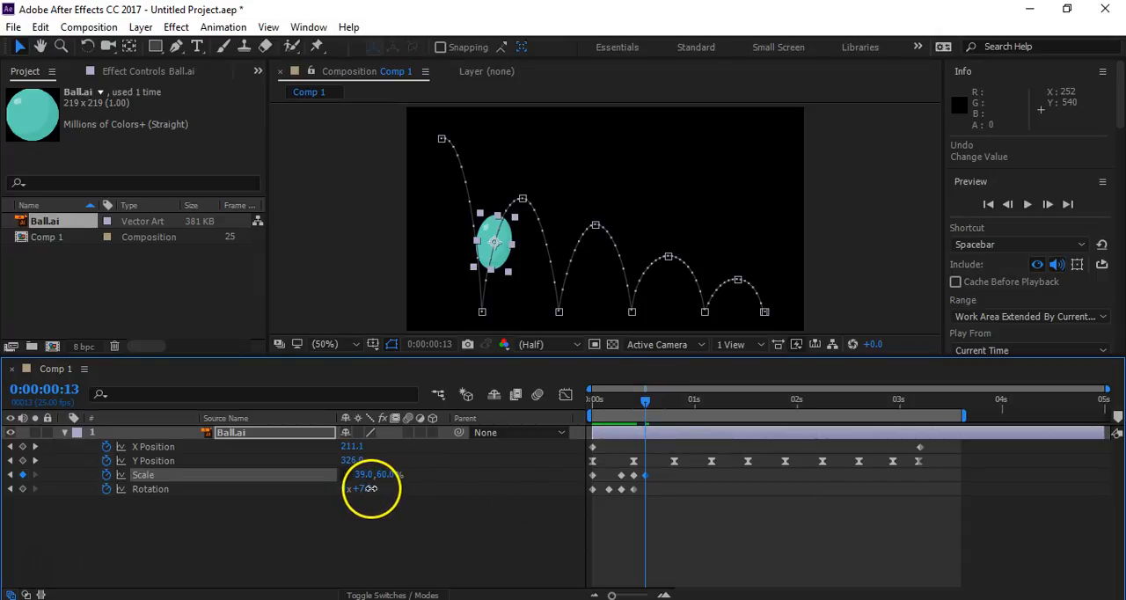
drag(368, 492, 376, 487)
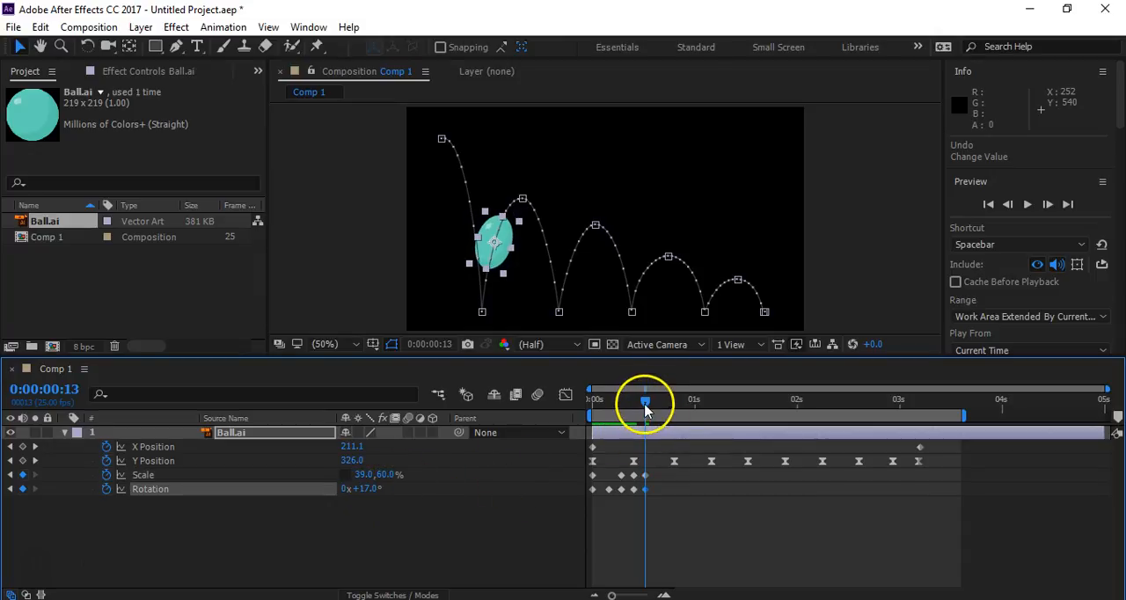
- At the first bounce's peak, 0:00:00:20, set Rotation to -1° and the ball's vertical Scale to 38%
drag(645, 402, 674, 403)
drag(377, 491, 364, 493)
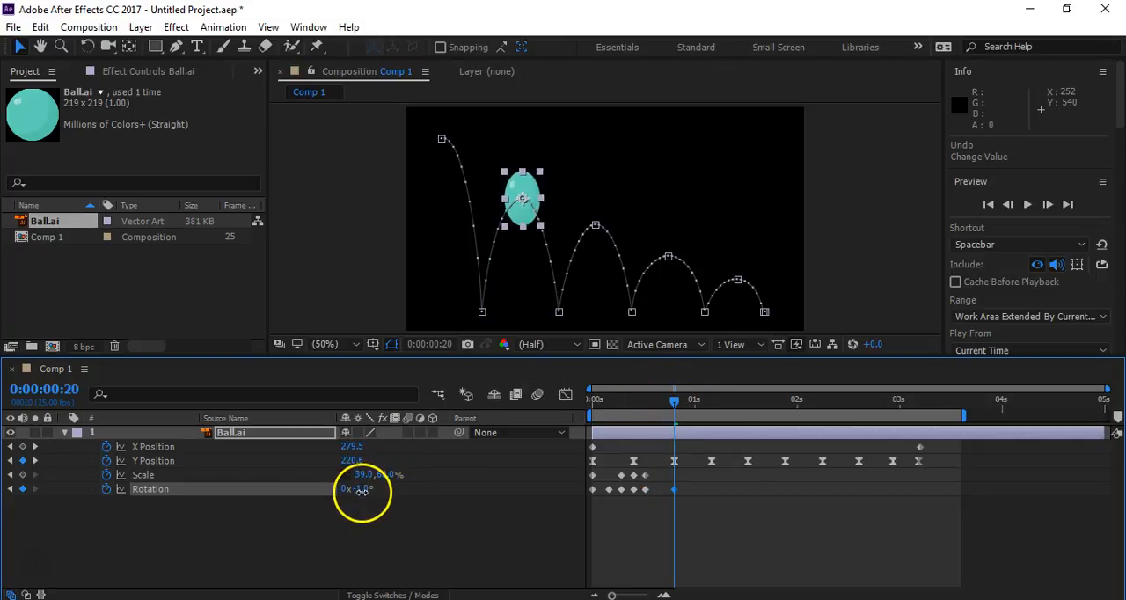
click(388, 476)
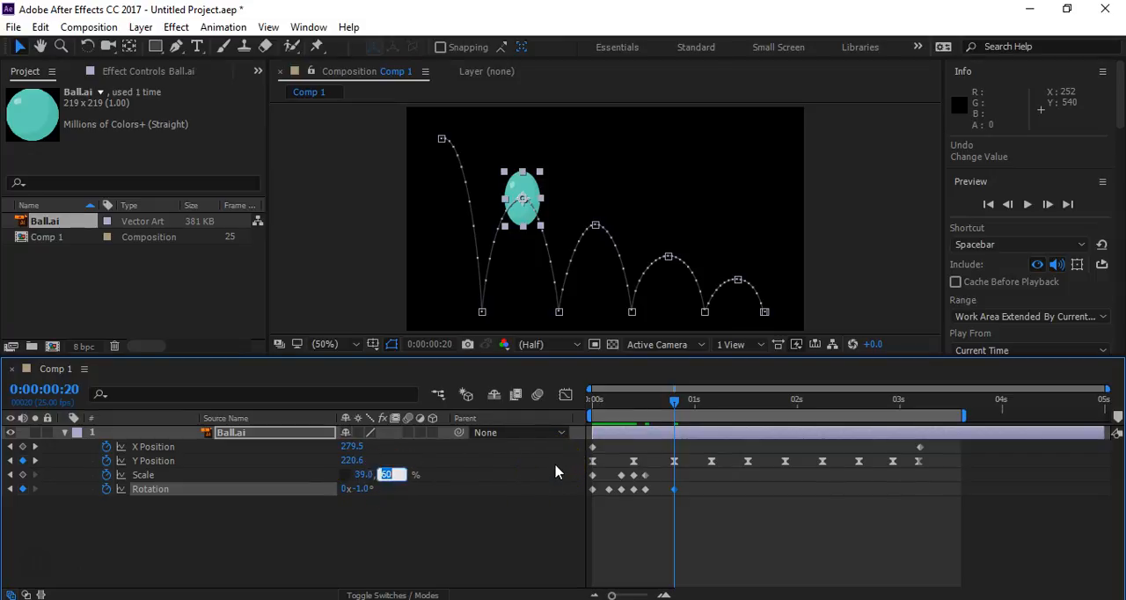
text(32)
key(Return)
click(385, 475)
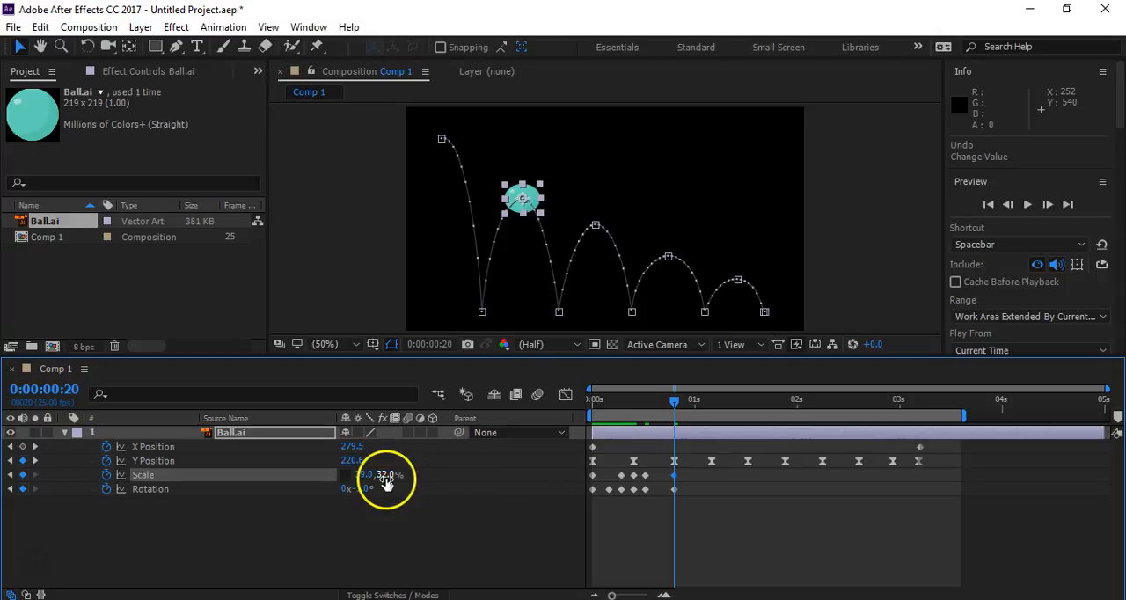
text(38)
key(Return)
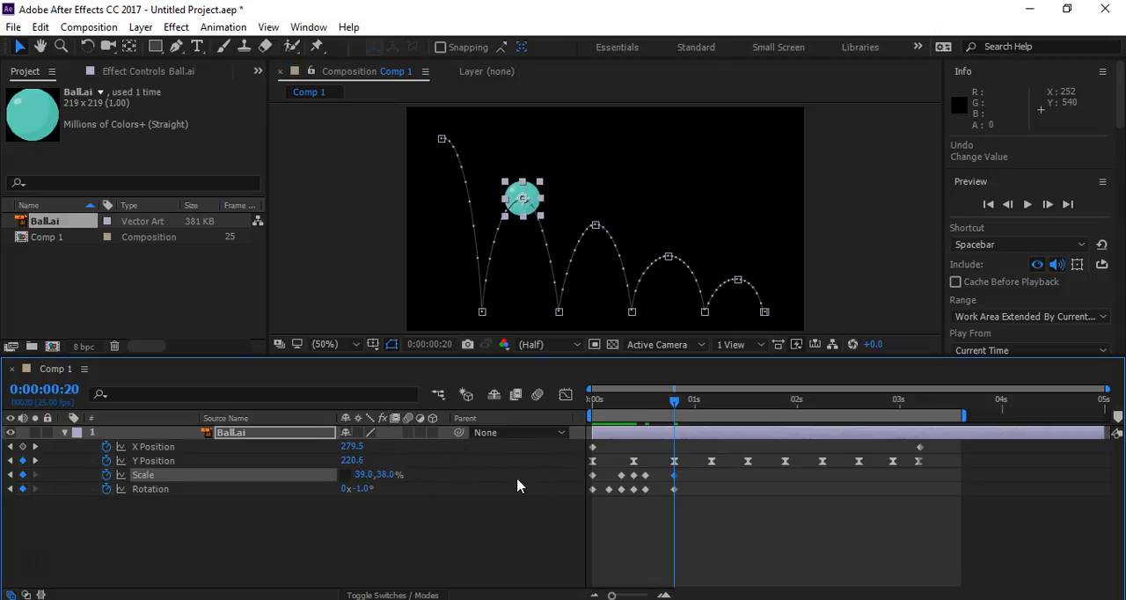
- At 0:00:01:01, stretch the falling ball to a vertical Scale of 55% and set Rotation to -15°
drag(673, 406, 699, 405)
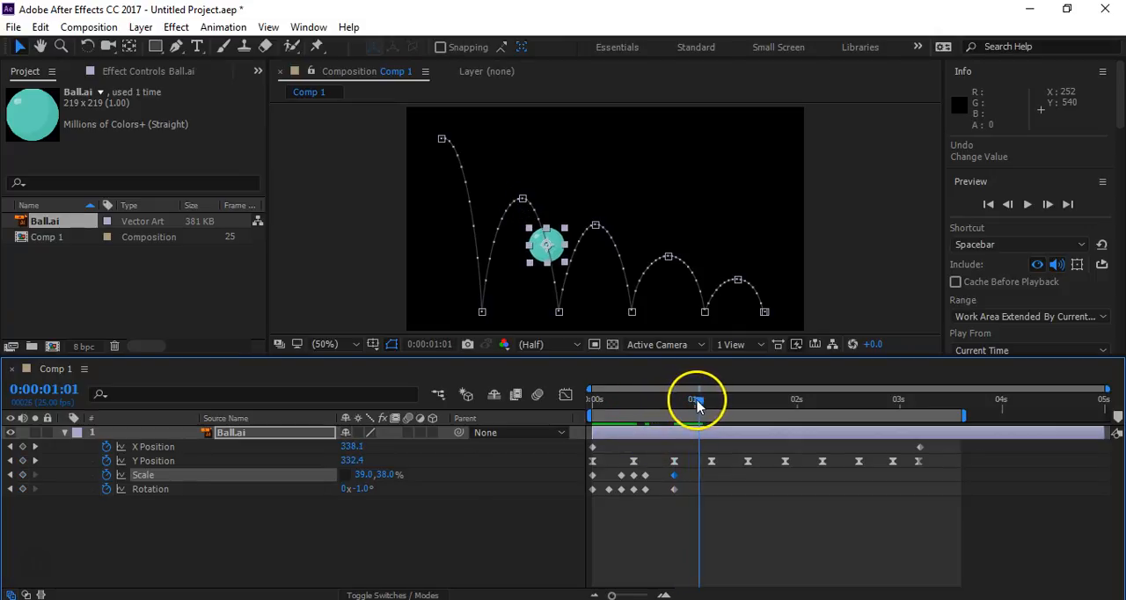
click(390, 475)
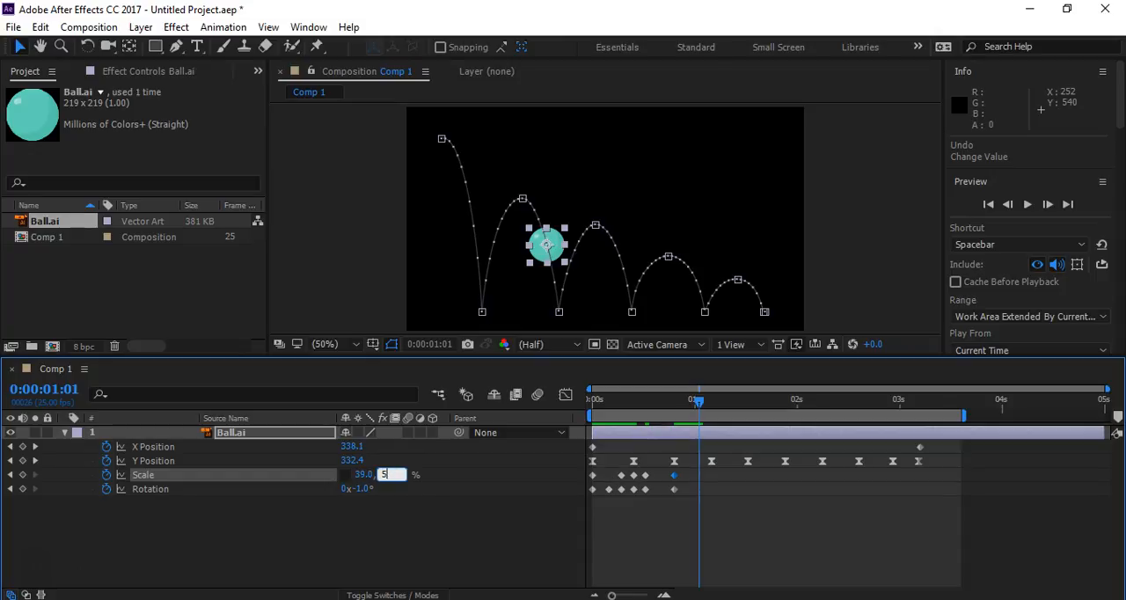
key(Return)
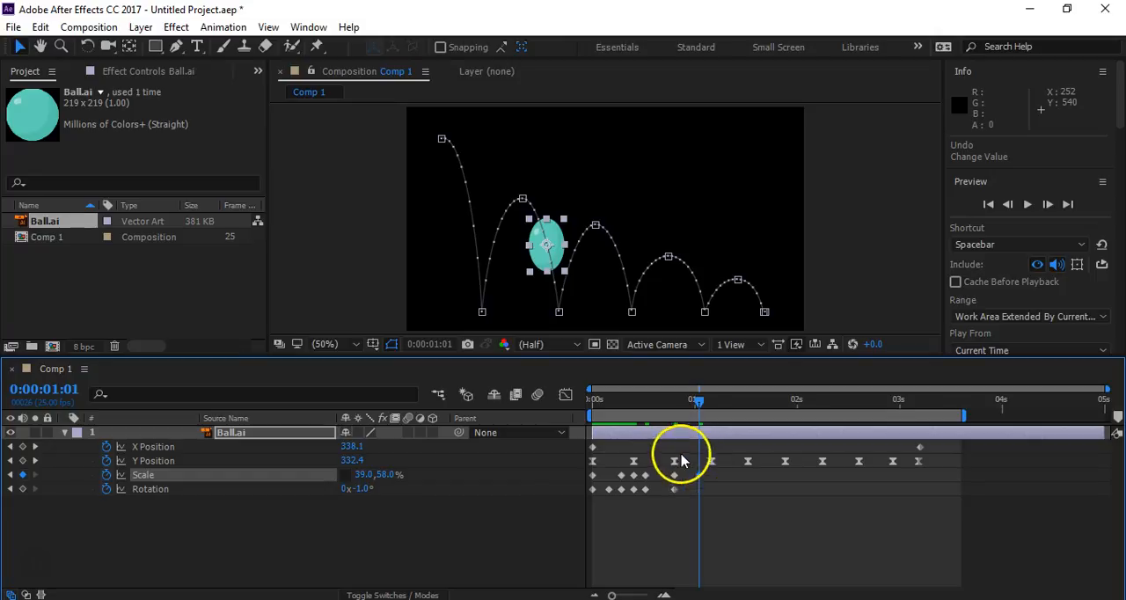
click(398, 475)
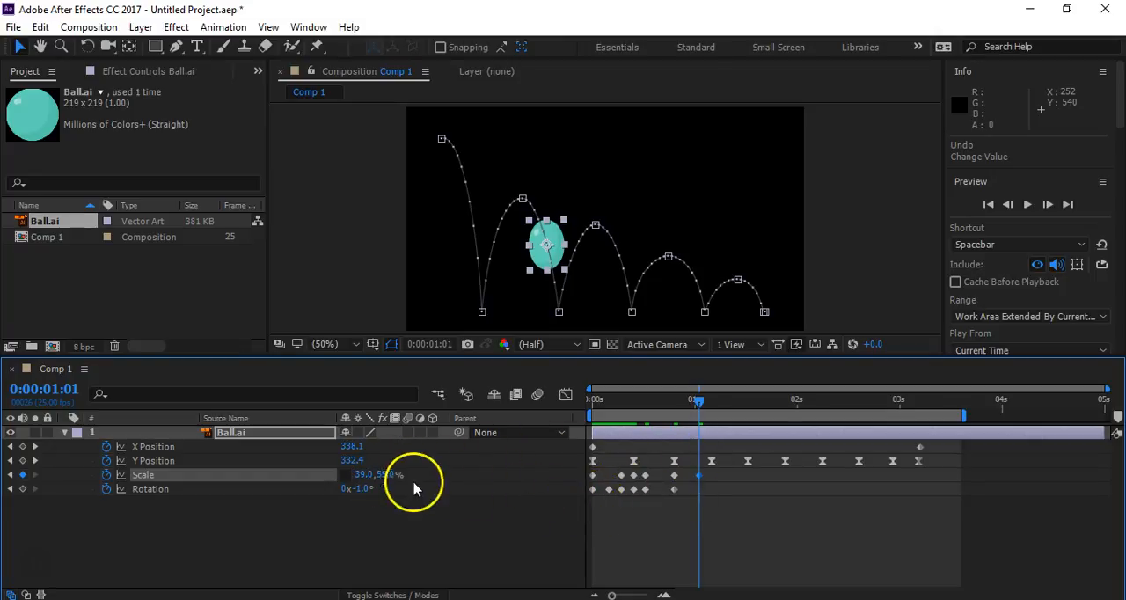
mouse_move(363, 489)
mouse_down()
mouse_move(352, 502)
mouse_move(359, 495)
mouse_up()
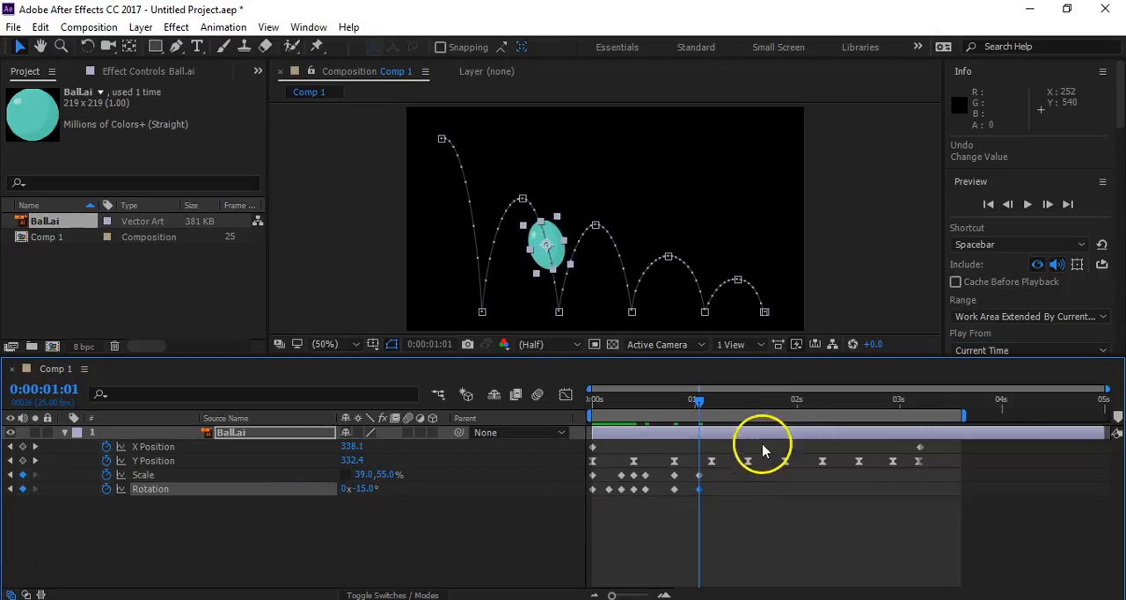
- At the second ground impact, 0:00:01:04, set the ball's vertical Scale to 39%
drag(698, 404, 712, 404)
click(385, 475)
text(39)
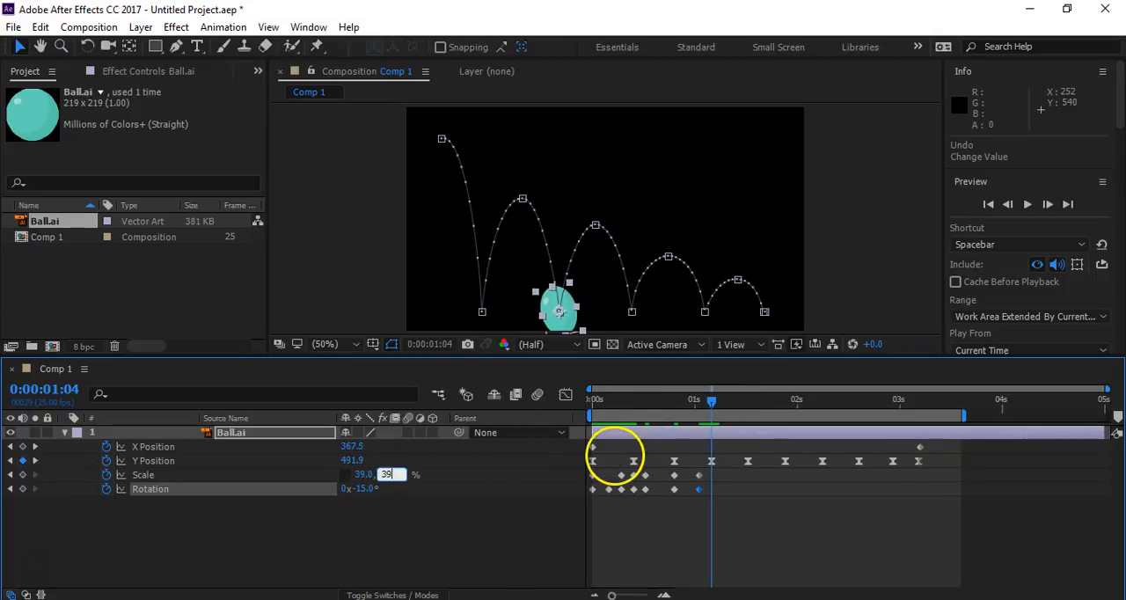
key(Return)
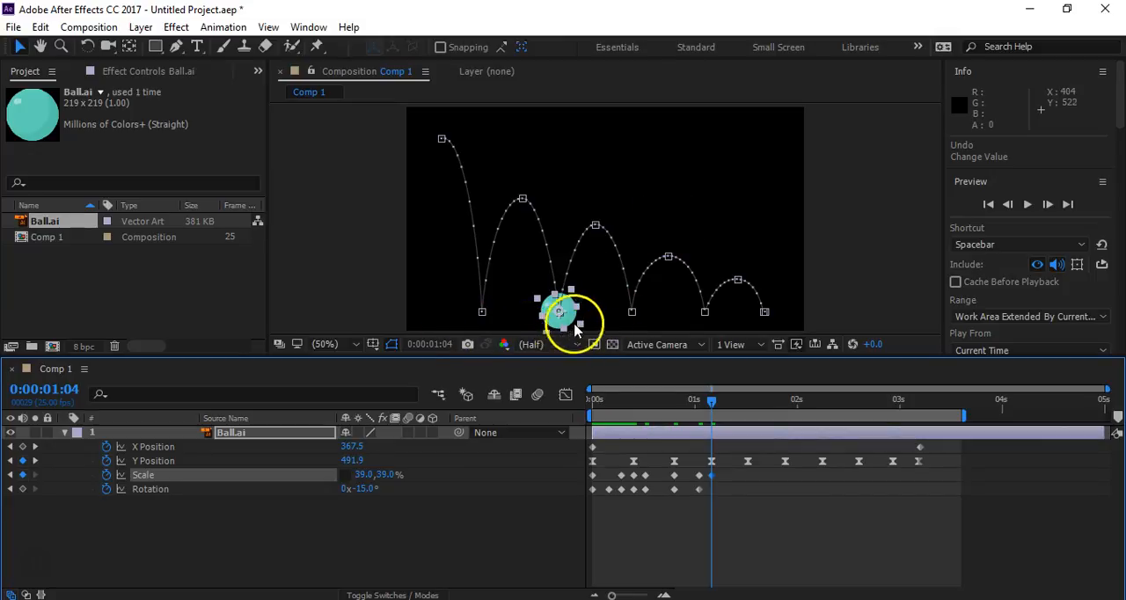
- At 0:00:01:08, stretch the rising ball to a vertical Scale of 53% and rotate it to follow the motion path
drag(711, 402, 728, 407)
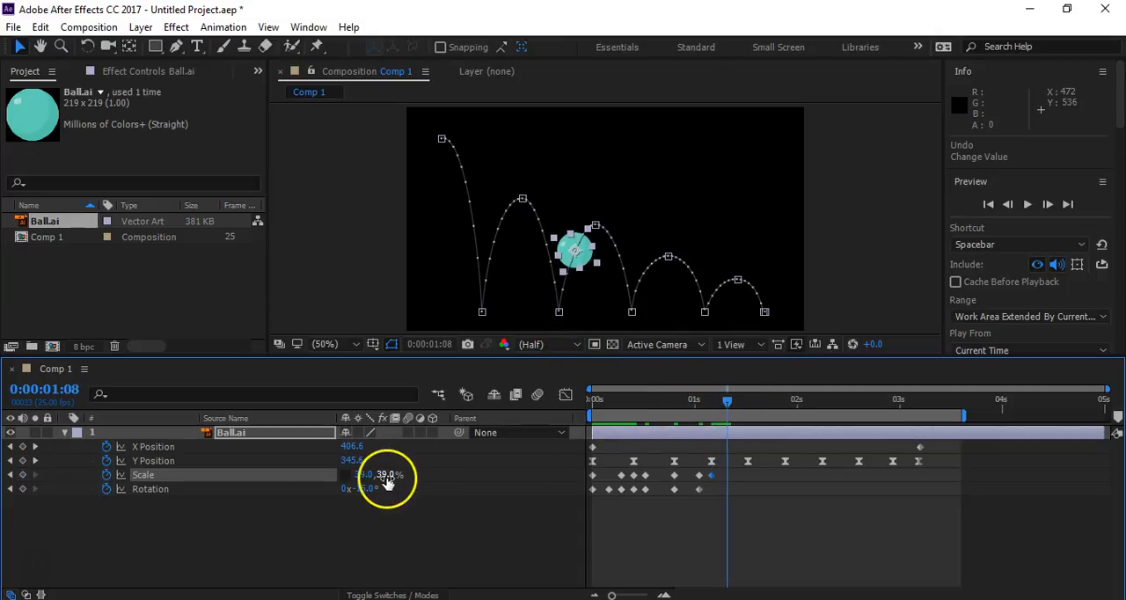
drag(384, 475, 392, 475)
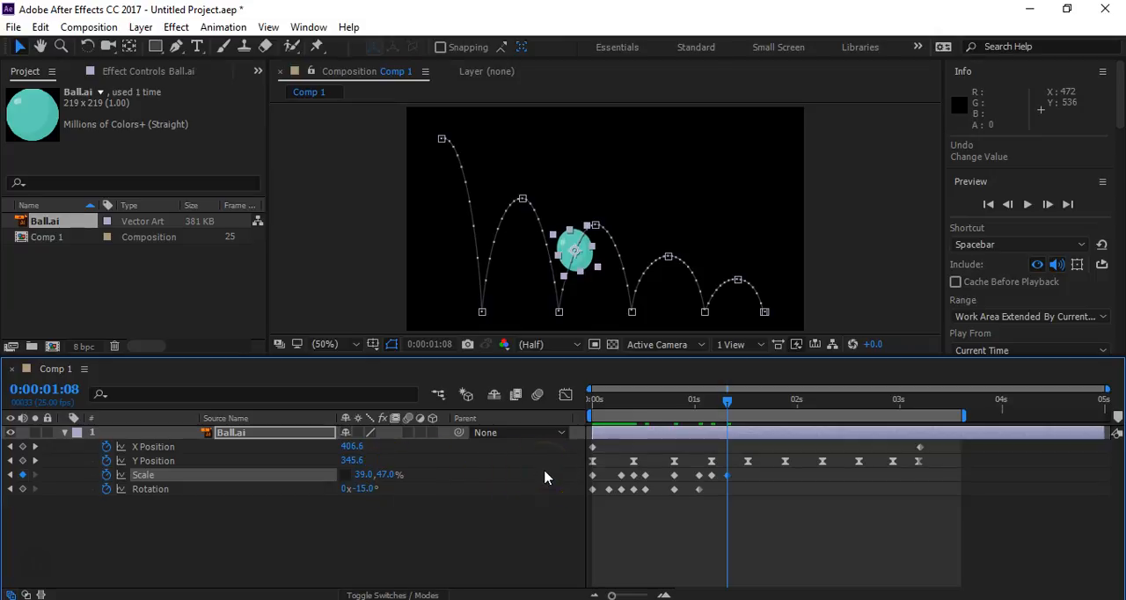
key(KP_Enter)
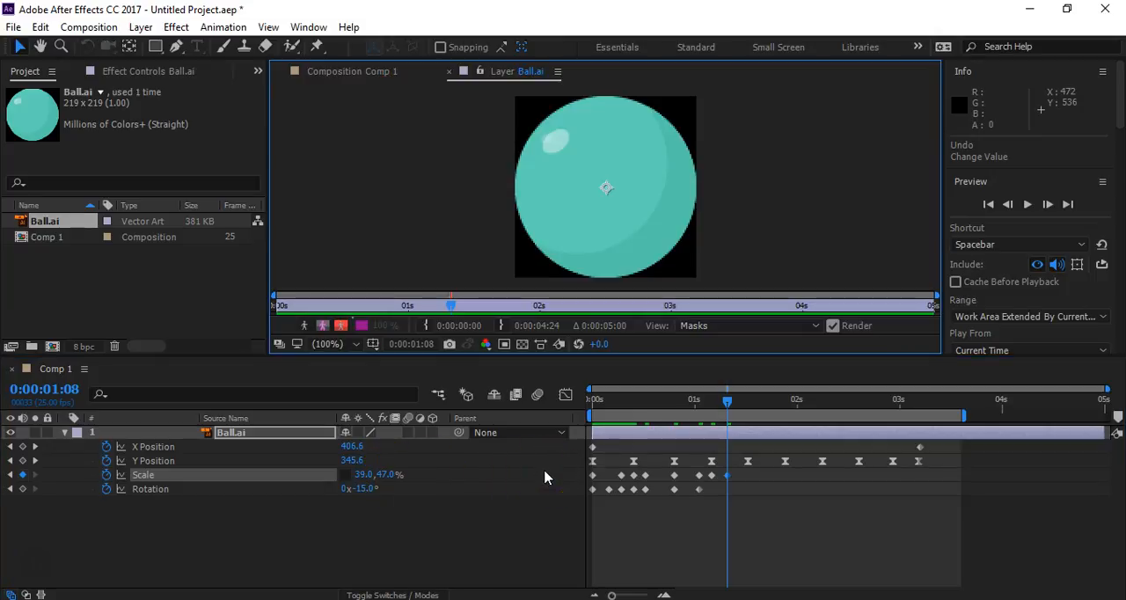
click(447, 71)
click(388, 475)
click(673, 477)
text(5)
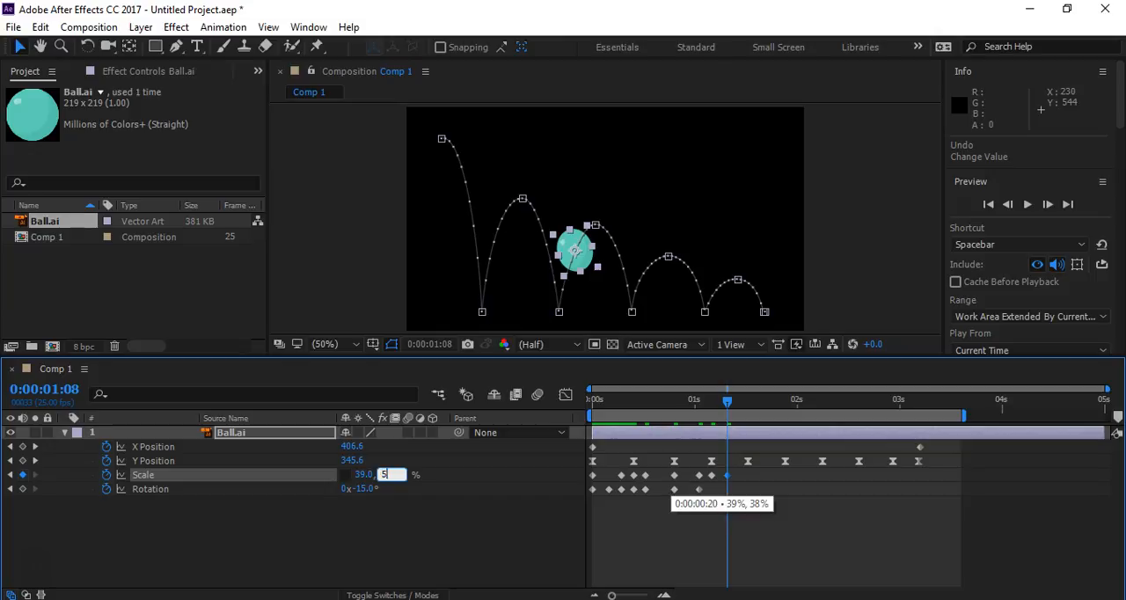
text(3)
key(Return)
click(638, 545)
click(306, 524)
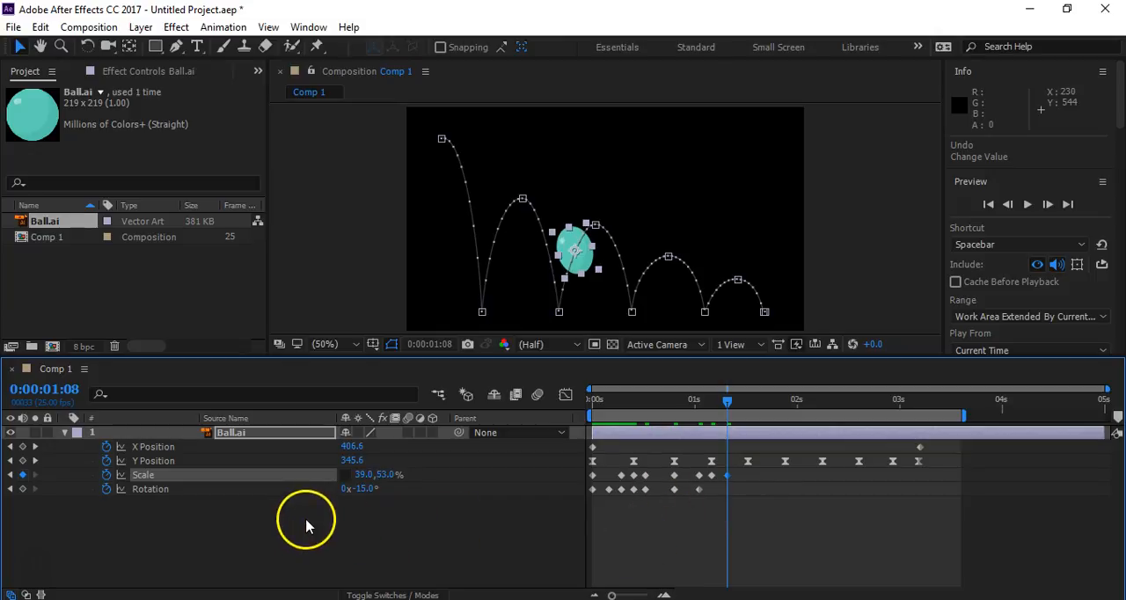
drag(366, 489, 397, 494)
- At the second bounce's peak, 0:00:01:13, set Rotation to +1° and the ball's vertical Scale to 37%
click(728, 401)
drag(728, 401, 747, 401)
drag(390, 483, 360, 492)
click(388, 474)
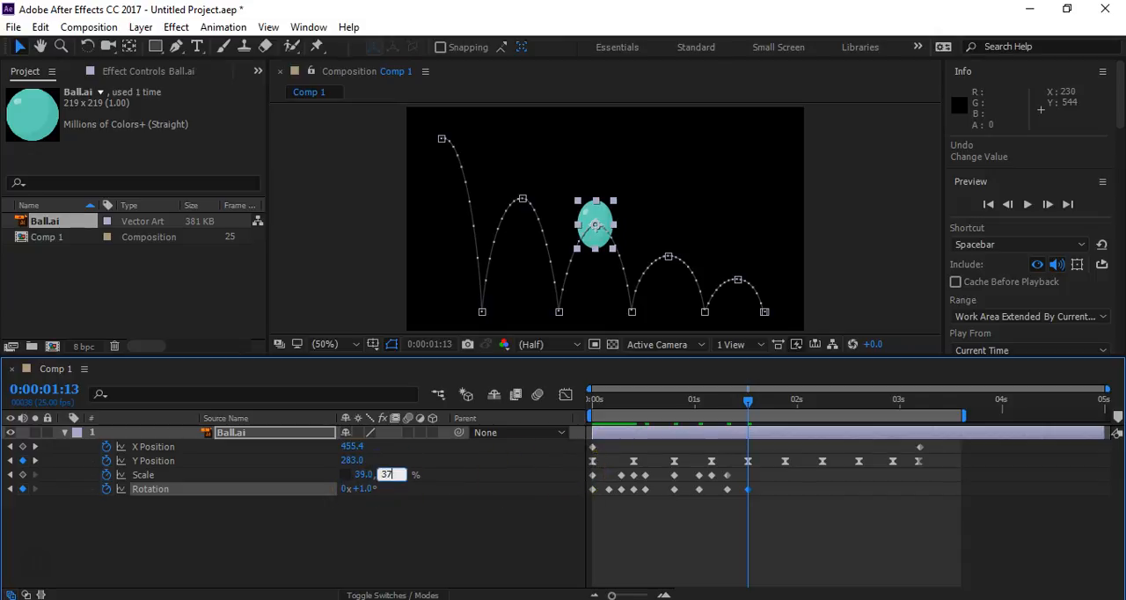
click(576, 478)
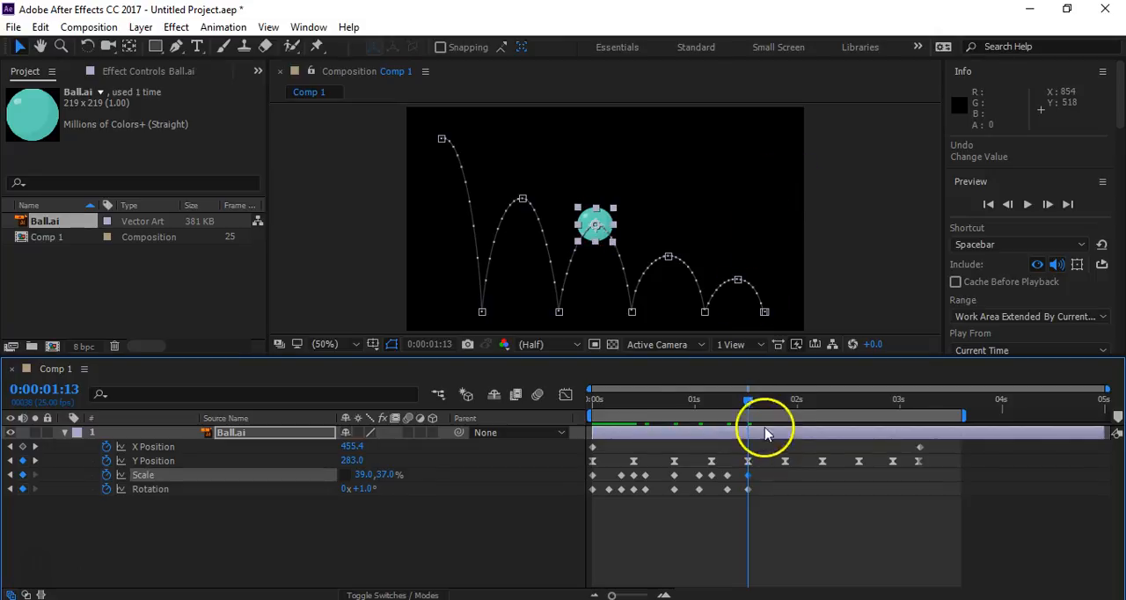
- At 0:00:01:19, stretch the falling ball to a vertical Scale of 46% and set Rotation to -22°
drag(748, 407, 773, 394)
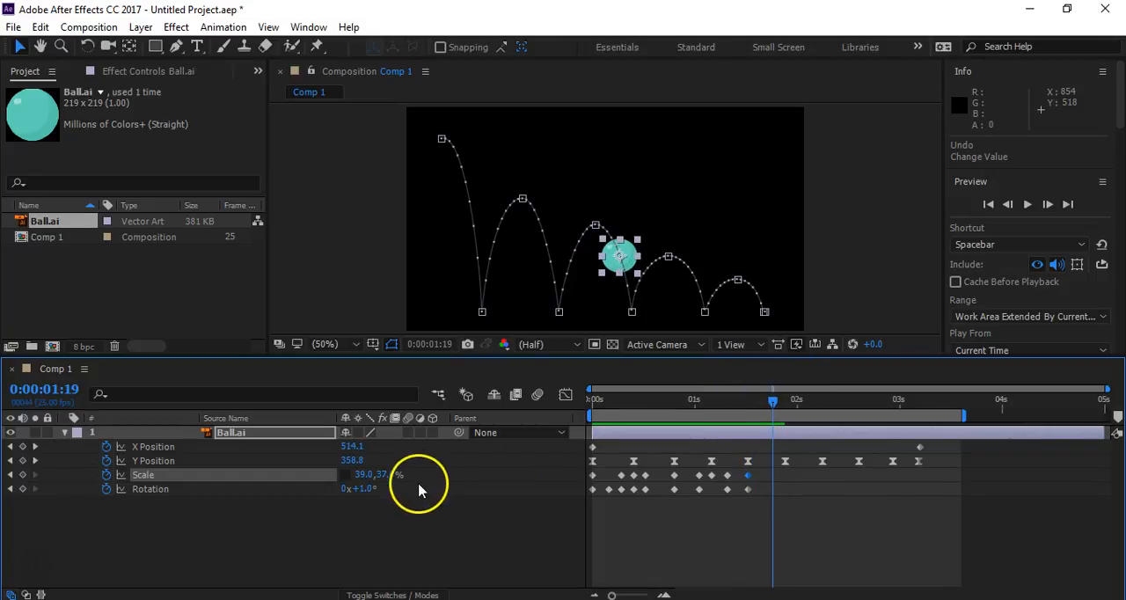
drag(392, 472, 400, 473)
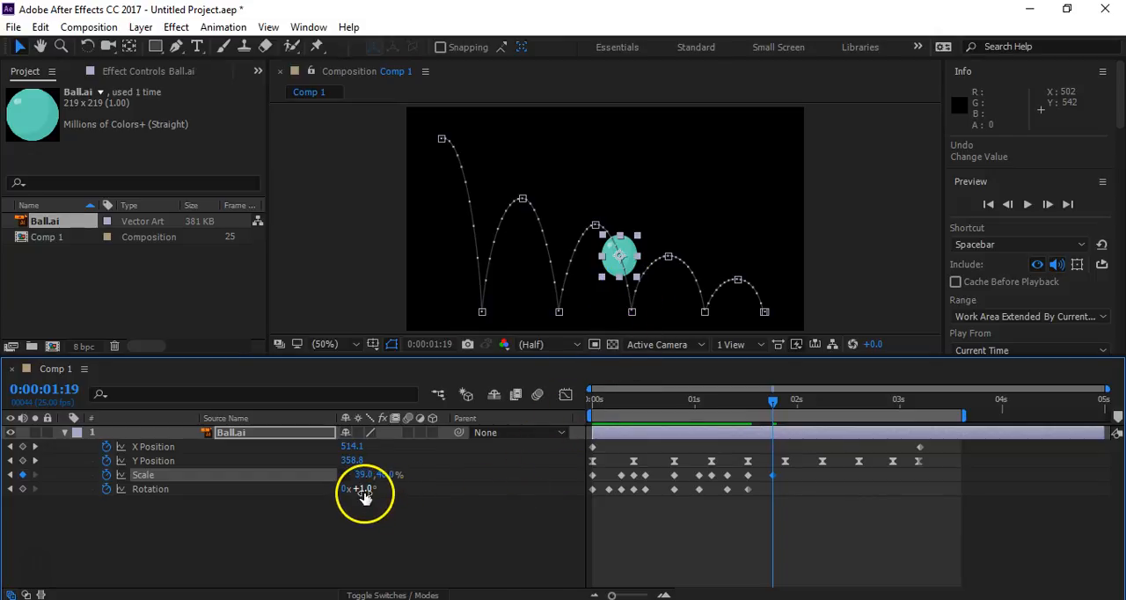
mouse_move(361, 490)
mouse_down()
mouse_move(372, 495)
mouse_move(354, 506)
mouse_move(376, 494)
mouse_up()
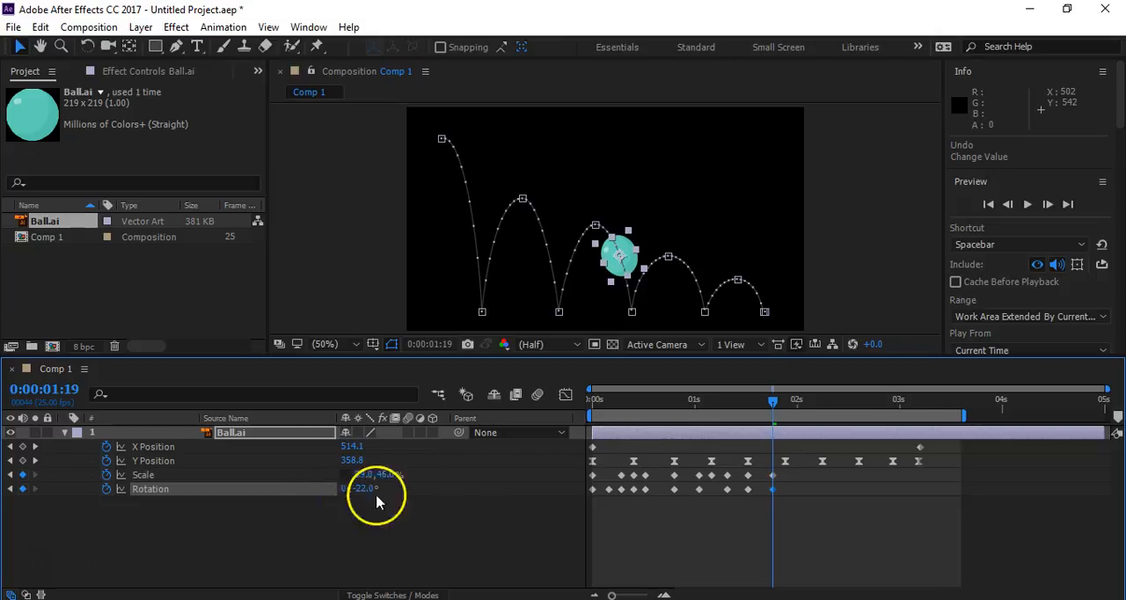
- At the third ground impact, 0:00:01:22, set the ball's vertical Scale to 39% and Rotation to -6°
click(778, 403)
drag(777, 403, 787, 404)
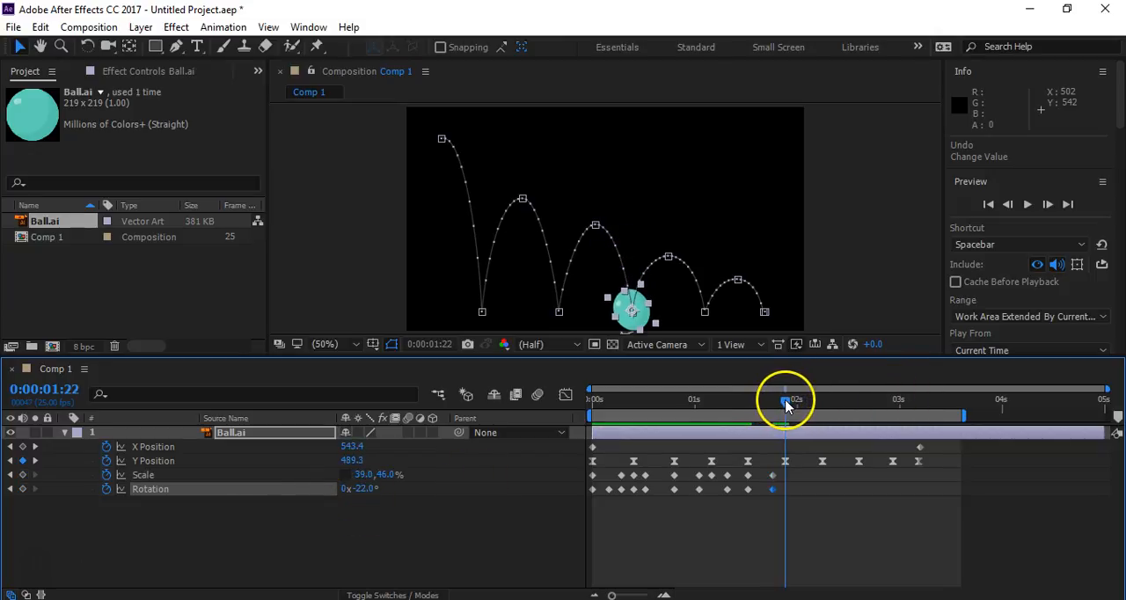
click(387, 474)
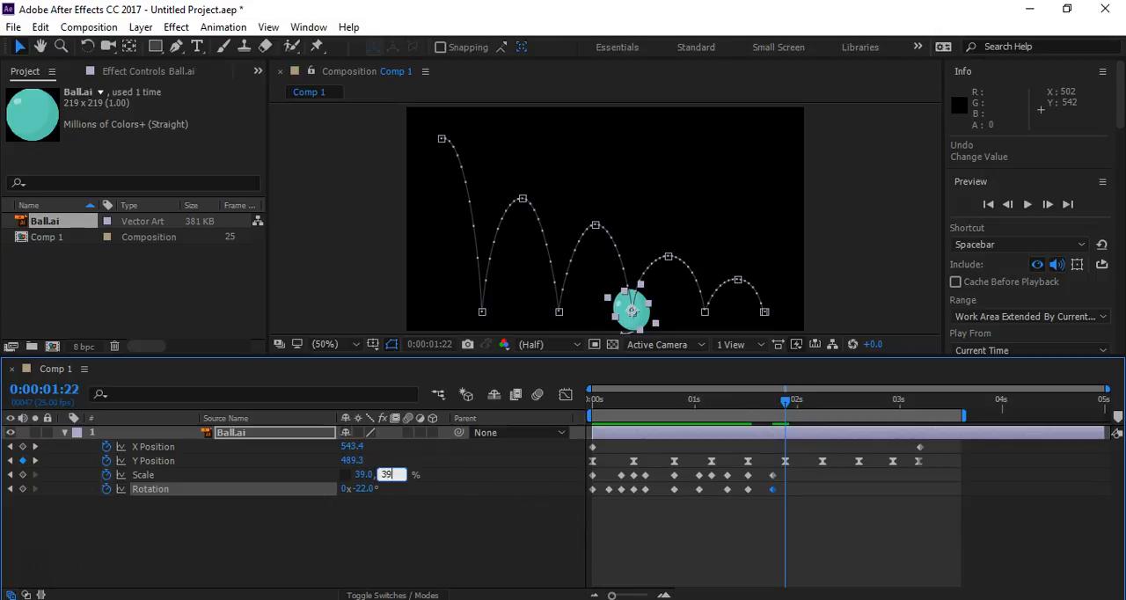
text(39)
key(Return)
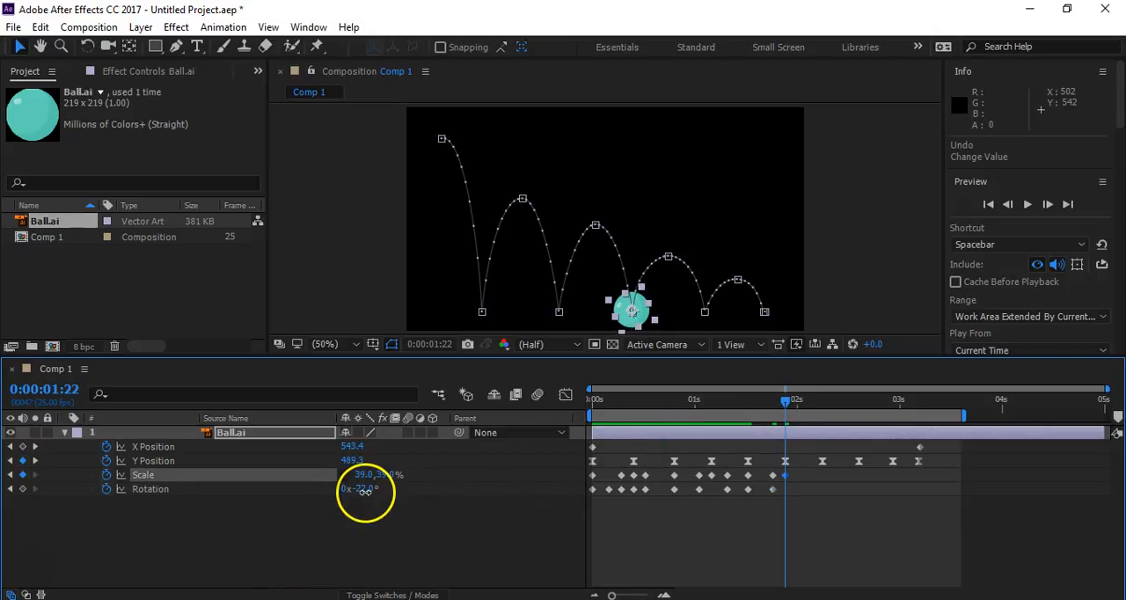
click(372, 518)
drag(365, 492, 385, 497)
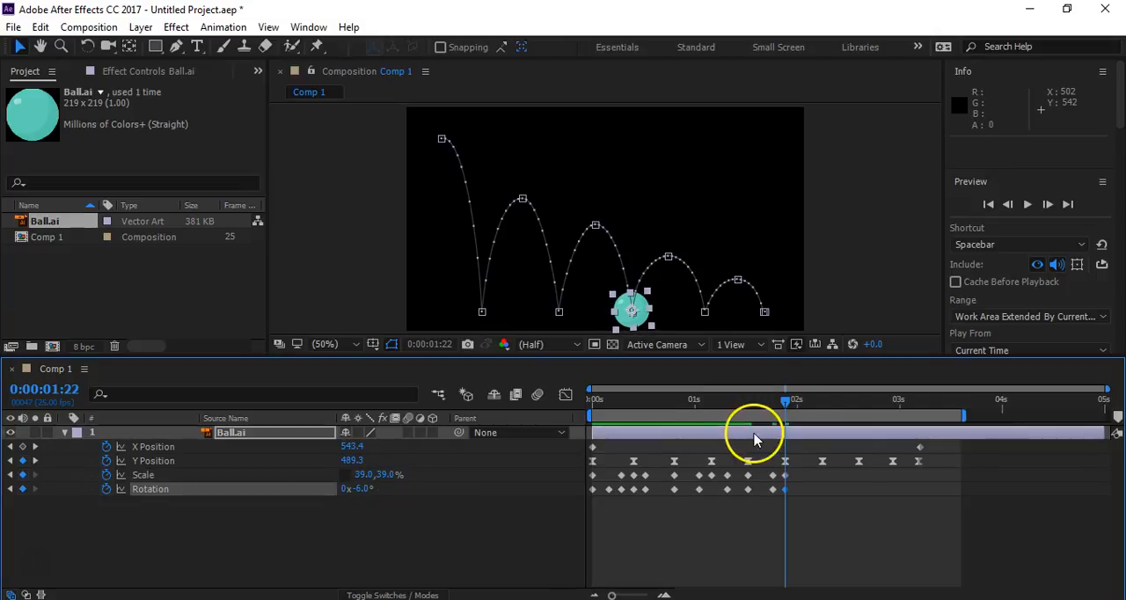
- At 0:00:02:01, set the rising ball's Rotation to +21° and its vertical Scale to 50%
mouse_move(792, 412)
mouse_down()
mouse_move(769, 407)
mouse_move(804, 410)
mouse_up()
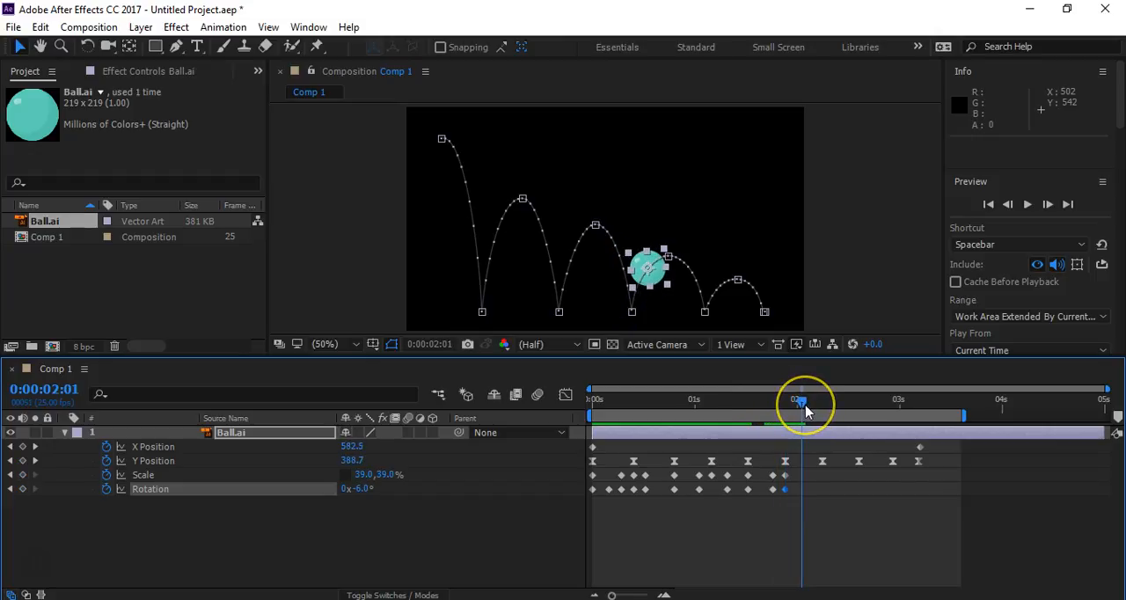
drag(365, 486, 397, 473)
- Near the third bounce's peak, 0:00:02:07, set Rotation to +4° and reduce the ball's vertical Scale
drag(800, 403, 827, 414)
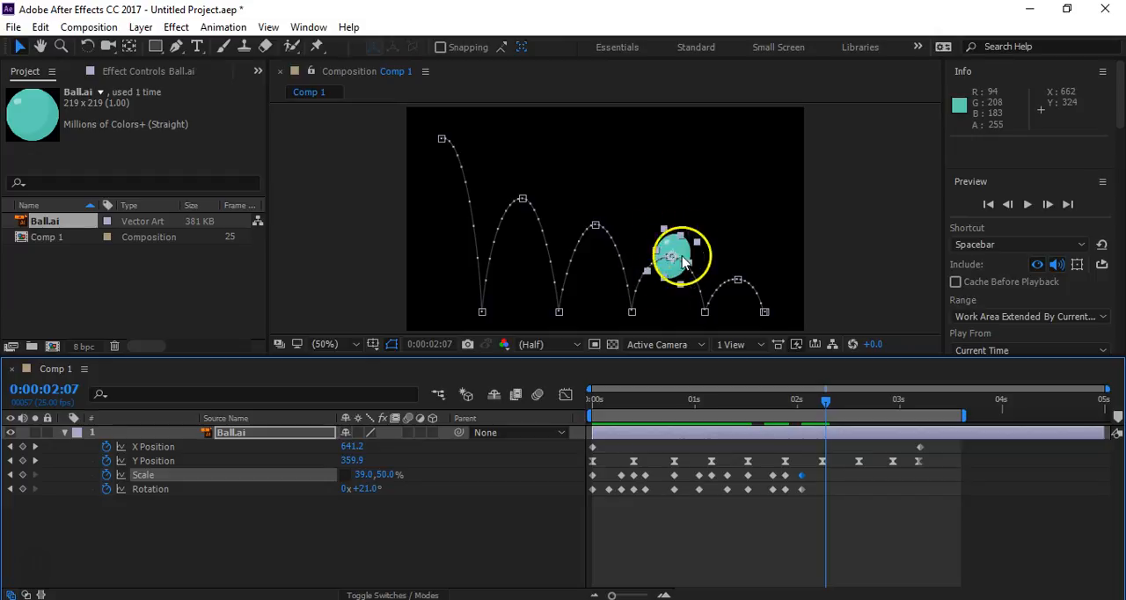
click(362, 489)
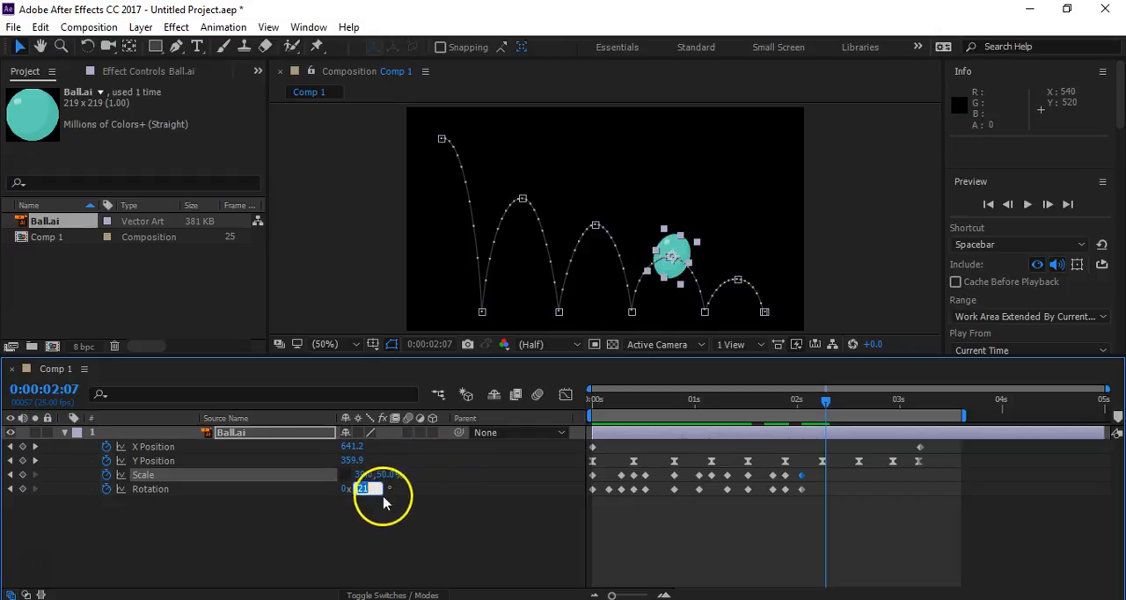
text(0x +0.0°)
key(Return)
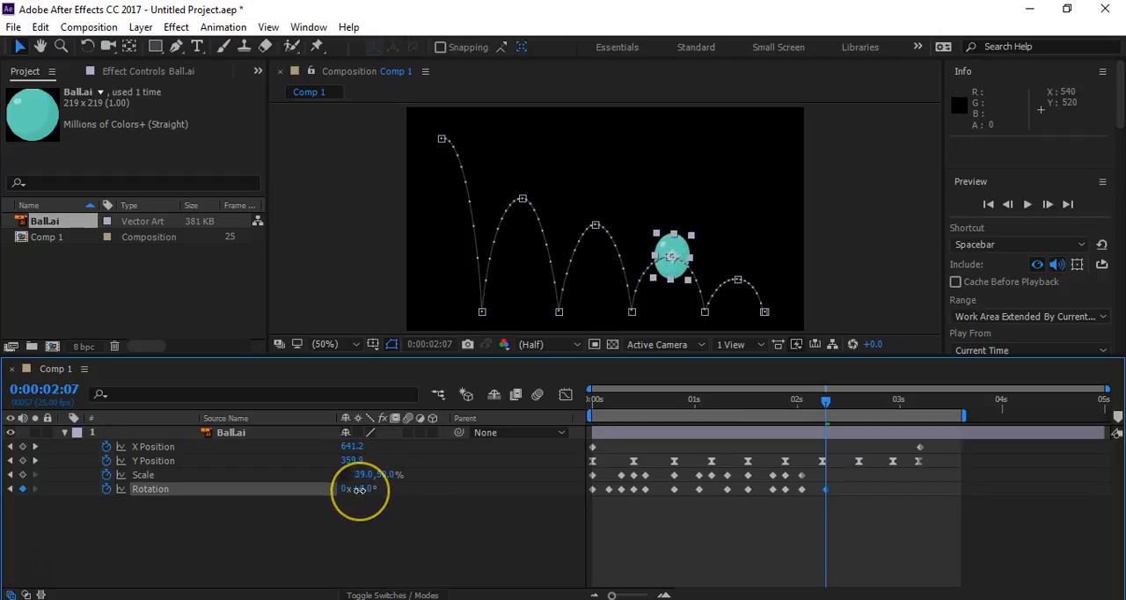
drag(385, 477, 376, 481)
- At the fourth ground impact, 0:00:02:15, set the ball's vertical Scale to 39%
mouse_move(830, 402)
mouse_down()
mouse_move(861, 409)
mouse_move(846, 414)
mouse_up()
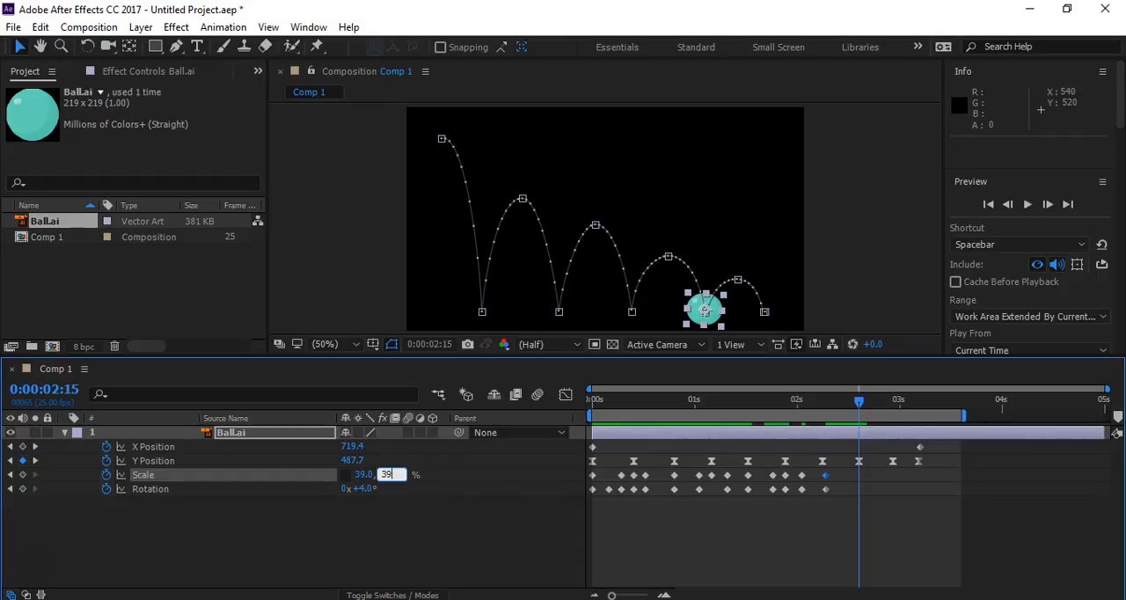
key(Return)
mouse_move(361, 489)
mouse_down()
mouse_move(397, 475)
mouse_move(364, 493)
mouse_up()
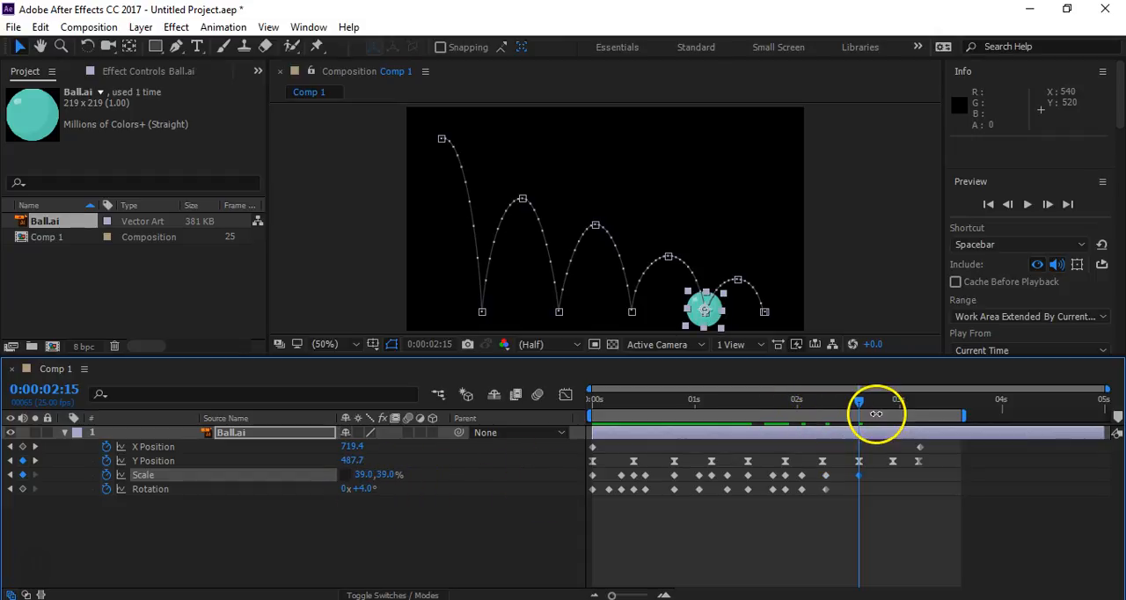
- At 0:00:02:11, set the falling ball's vertical Scale to 41% and Rotation to -26°
drag(859, 400, 842, 402)
click(406, 477)
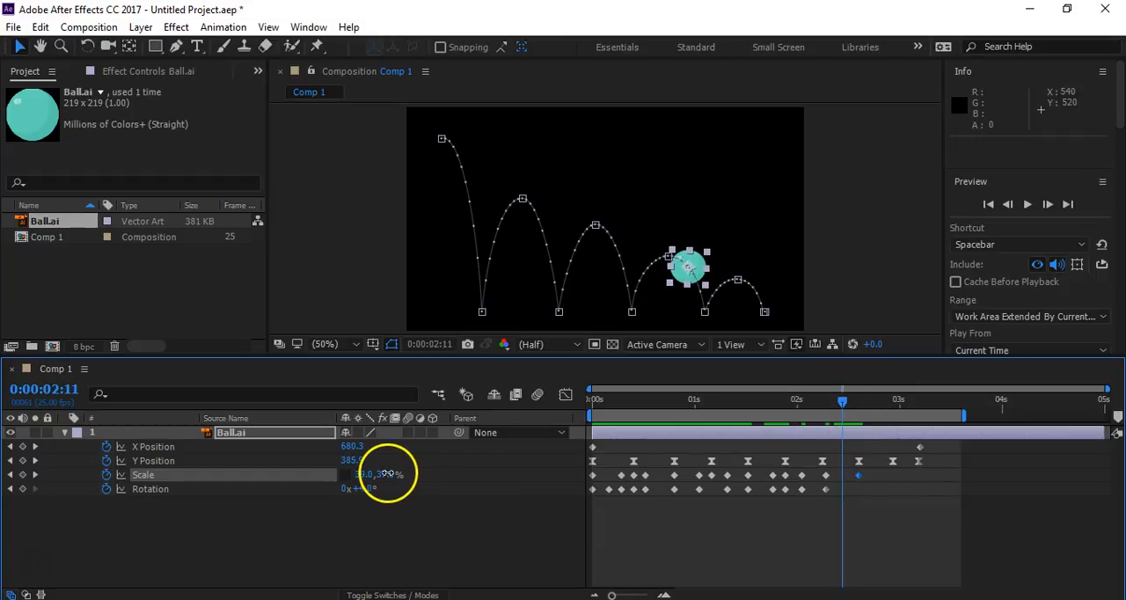
drag(387, 473, 396, 473)
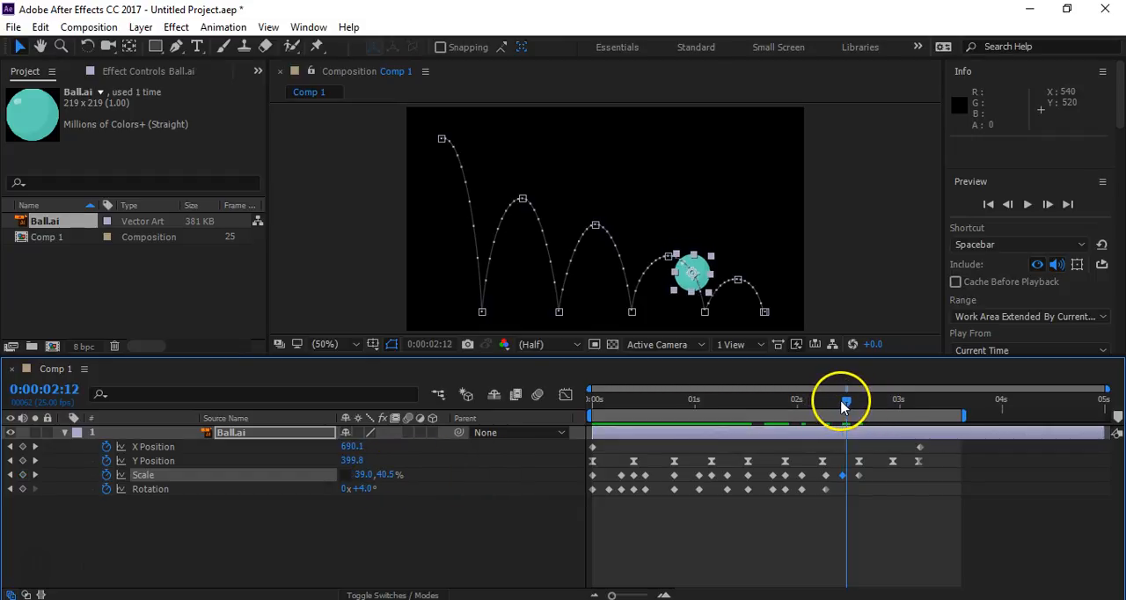
drag(365, 489, 348, 490)
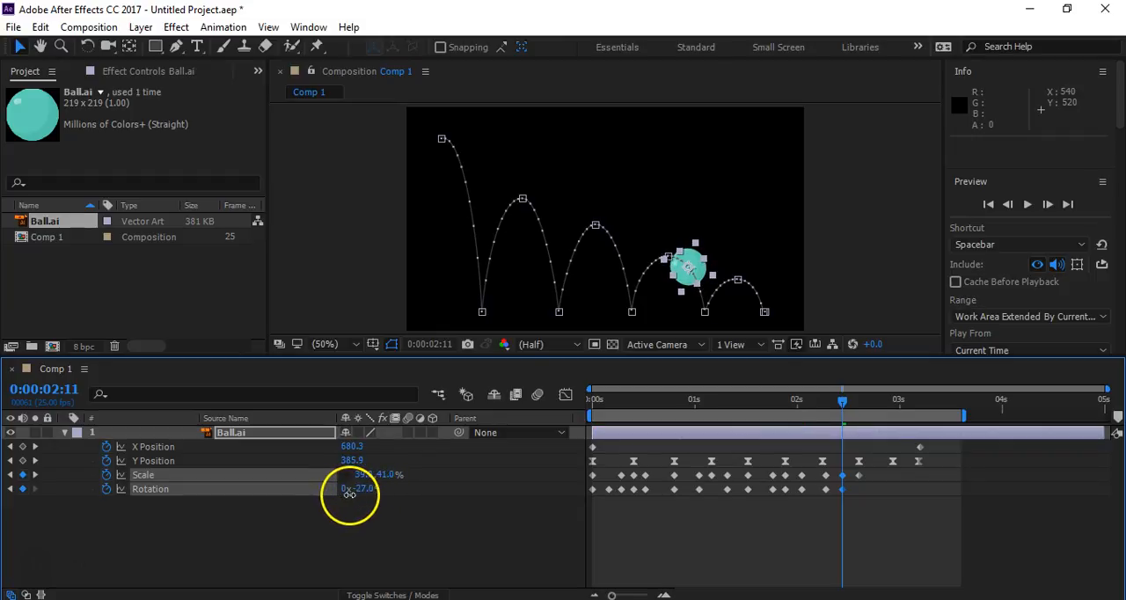
- Set the ball's Rotation to +14° at 0:00:02:15 and its vertical Scale to 44% at 0:00:02:19
mouse_move(843, 404)
mouse_down()
mouse_move(867, 401)
mouse_move(860, 408)
mouse_up()
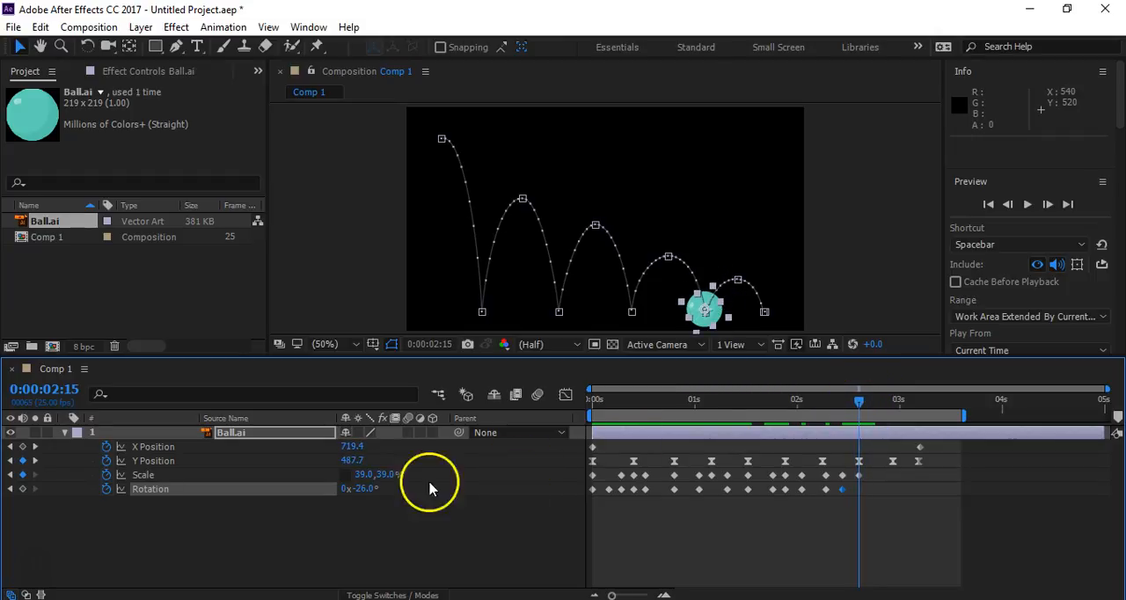
drag(361, 489, 385, 487)
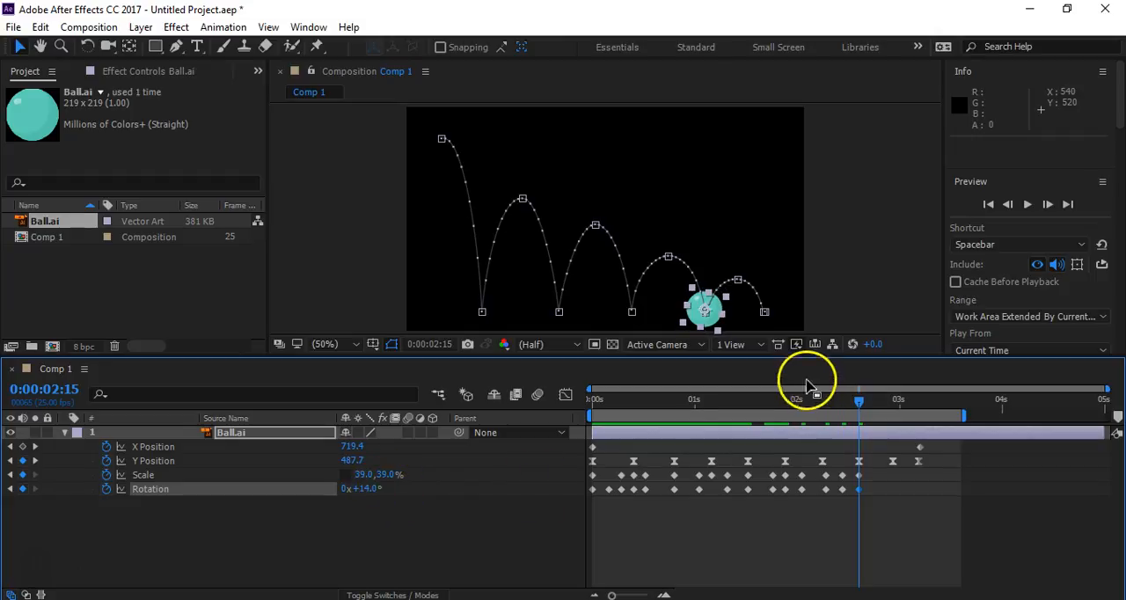
mouse_move(858, 403)
mouse_down()
mouse_move(887, 403)
mouse_move(875, 406)
mouse_up()
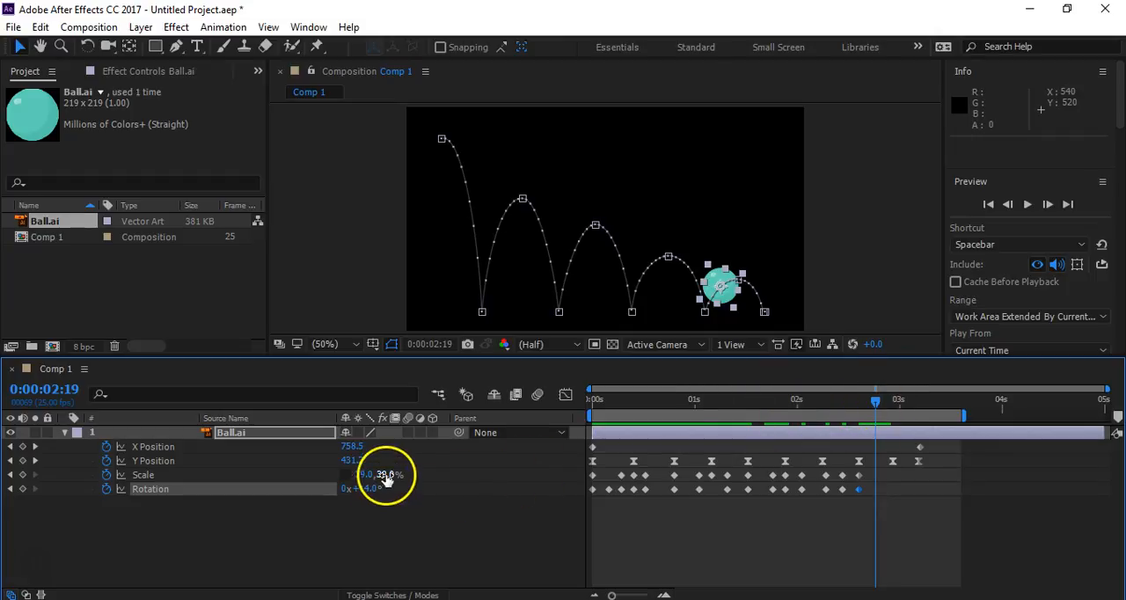
drag(384, 474, 387, 474)
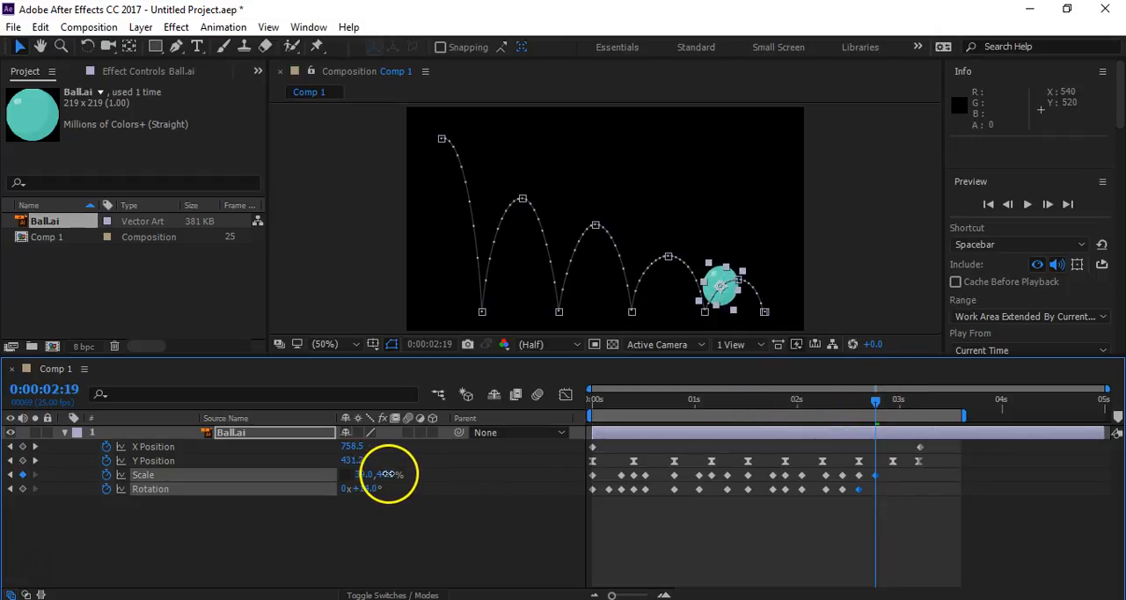
- Set the ball's Rotation to -2° at the last peak, 0:00:02:23, and to -10° at 0:00:03:02
click(877, 404)
drag(877, 405, 892, 403)
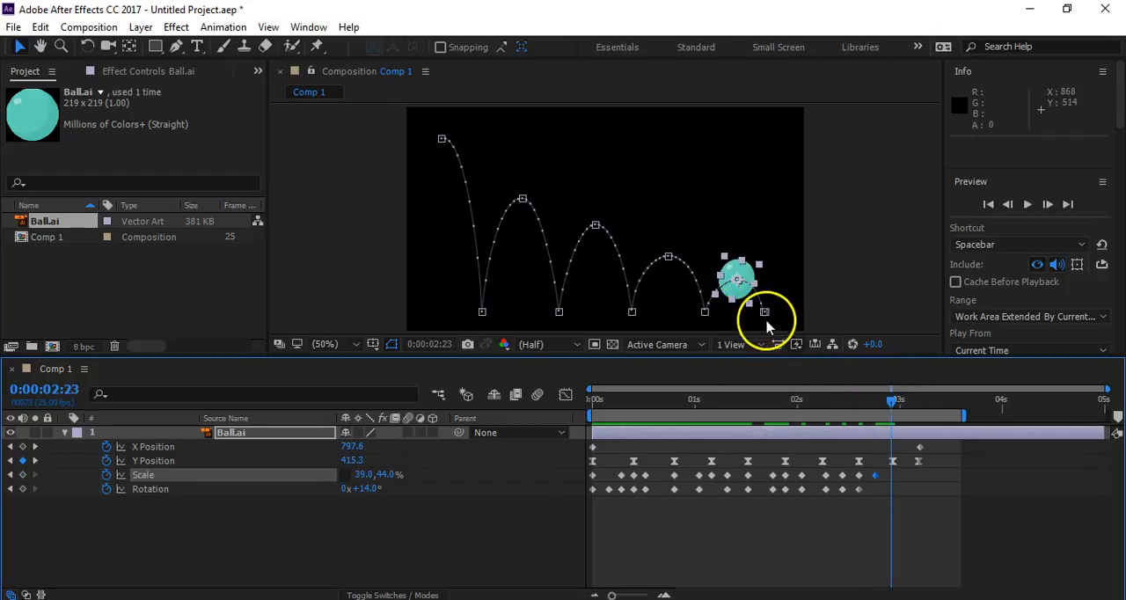
mouse_move(352, 489)
mouse_down()
mouse_move(372, 492)
mouse_move(361, 495)
mouse_up()
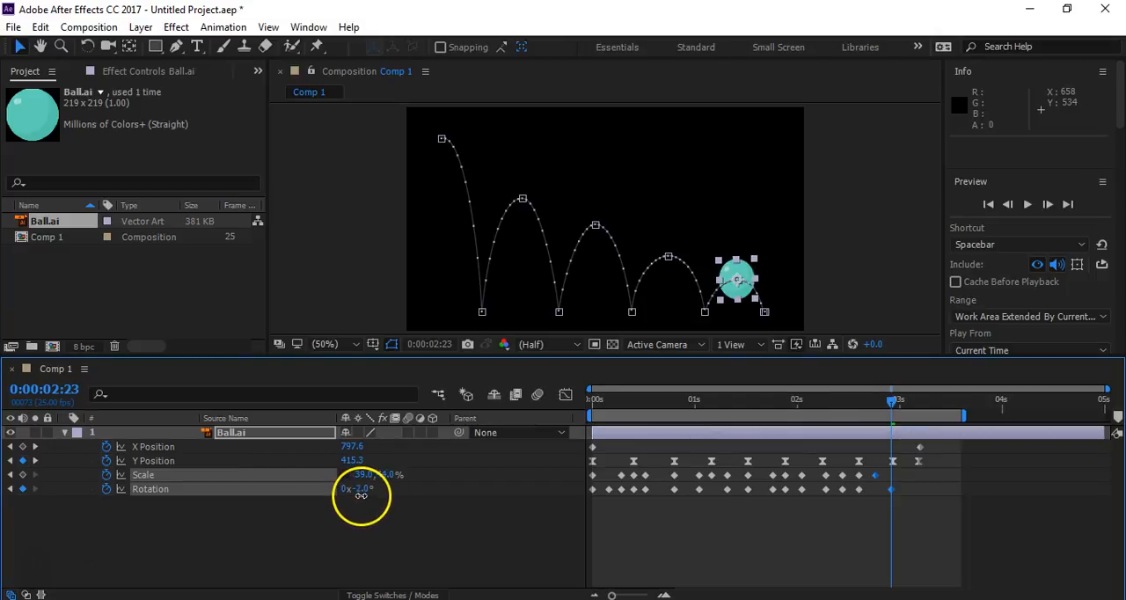
drag(892, 397, 908, 402)
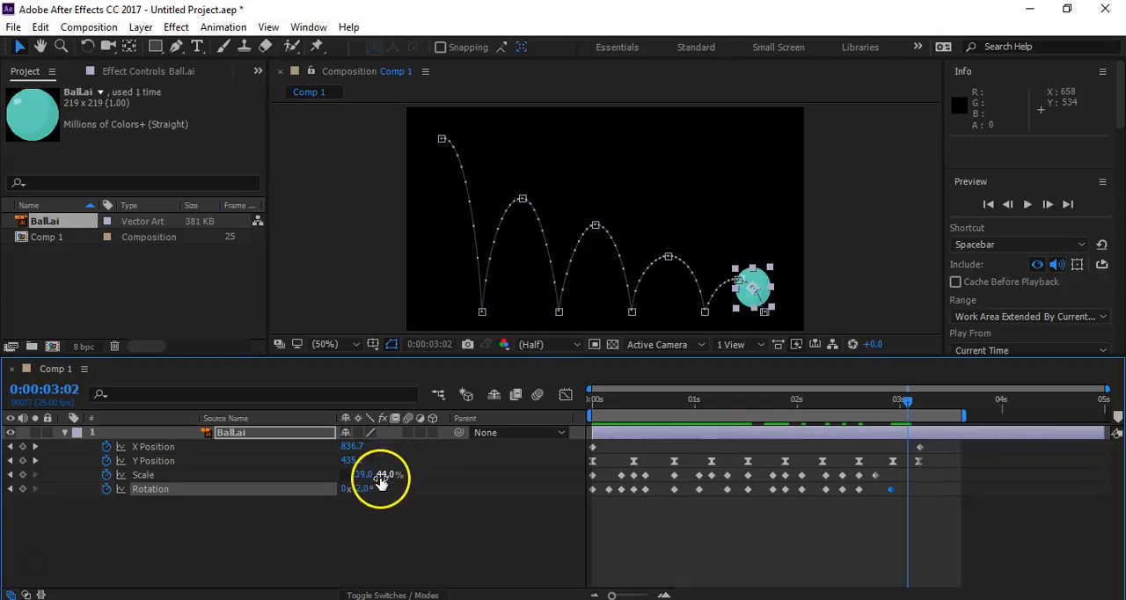
drag(365, 489, 360, 492)
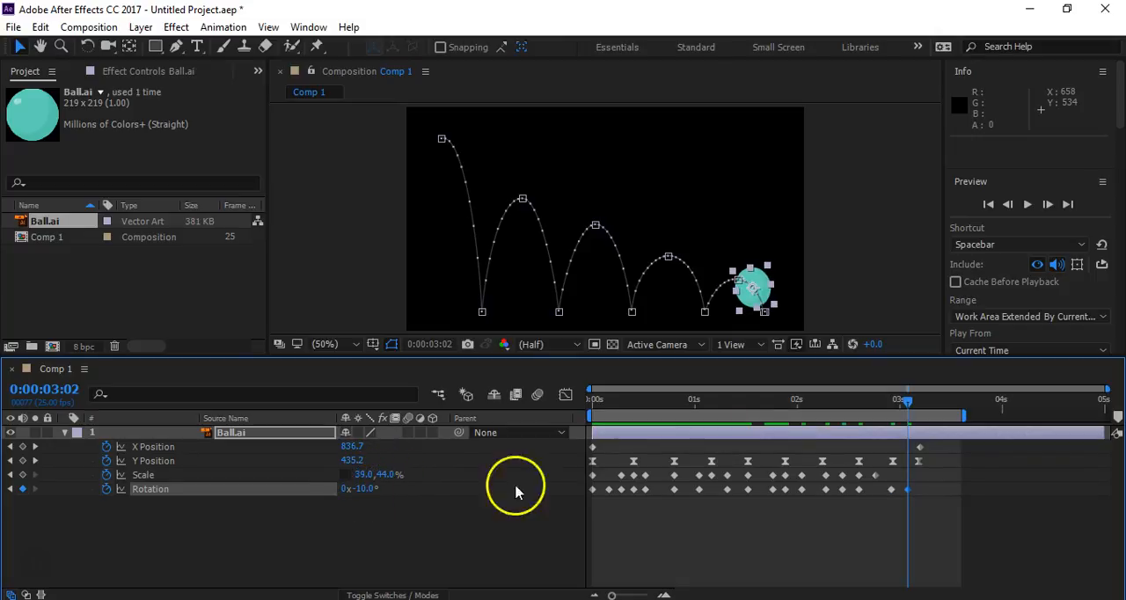
- At the last bounce's peak, 0:00:02:23, set the ball's vertical Scale to 39%
drag(907, 405, 891, 409)
click(384, 474)
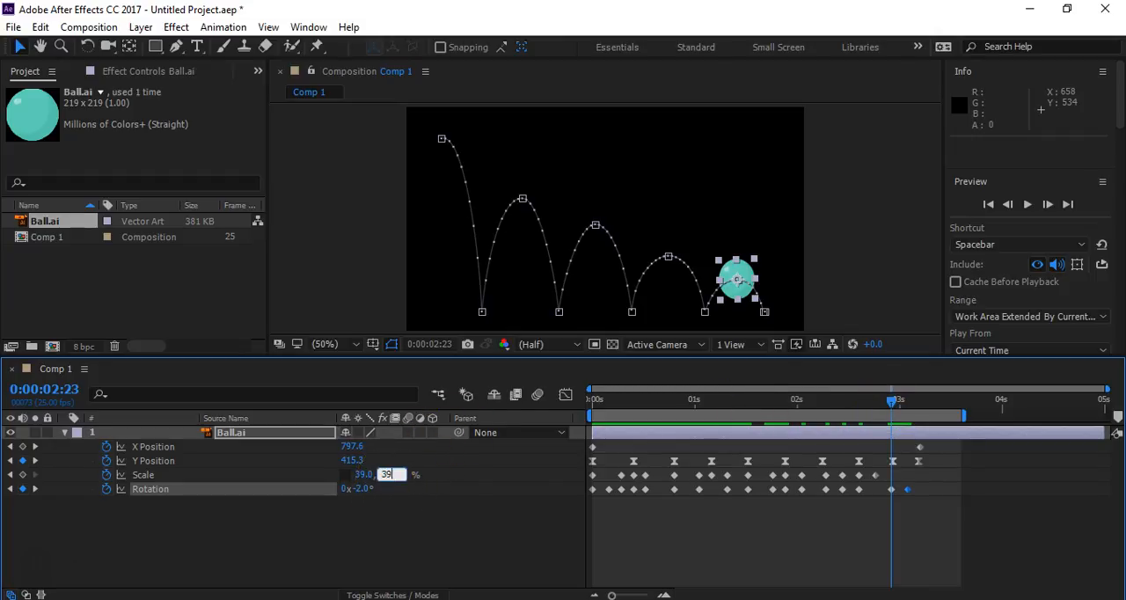
key(Return)
- Set the ball's Rotation to 0° at its final landing, 0:00:03:05
drag(892, 403, 918, 409)
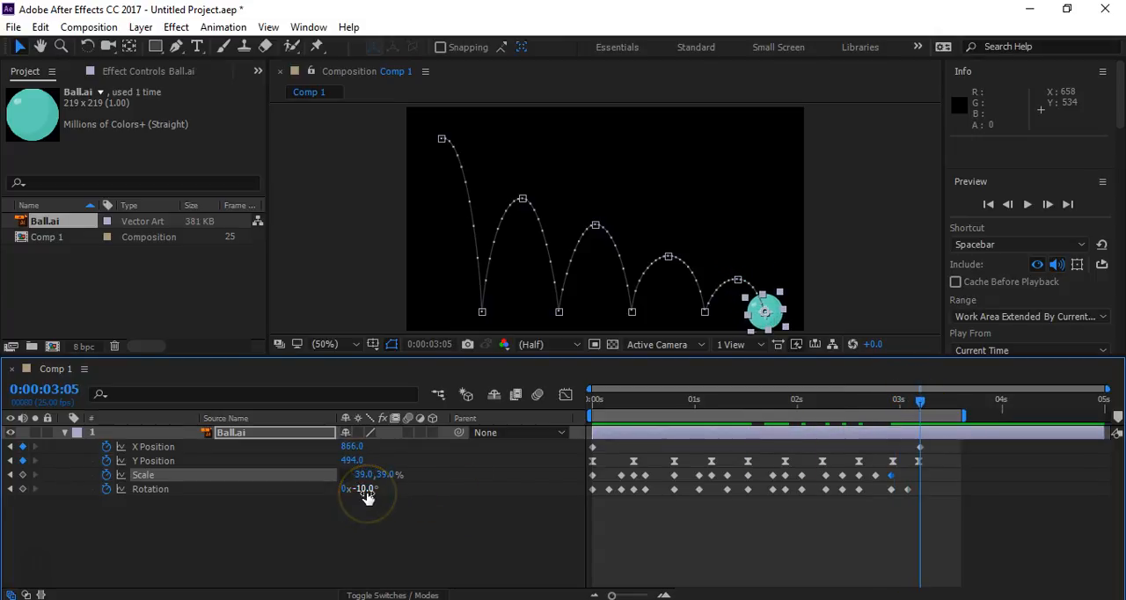
key(Return)
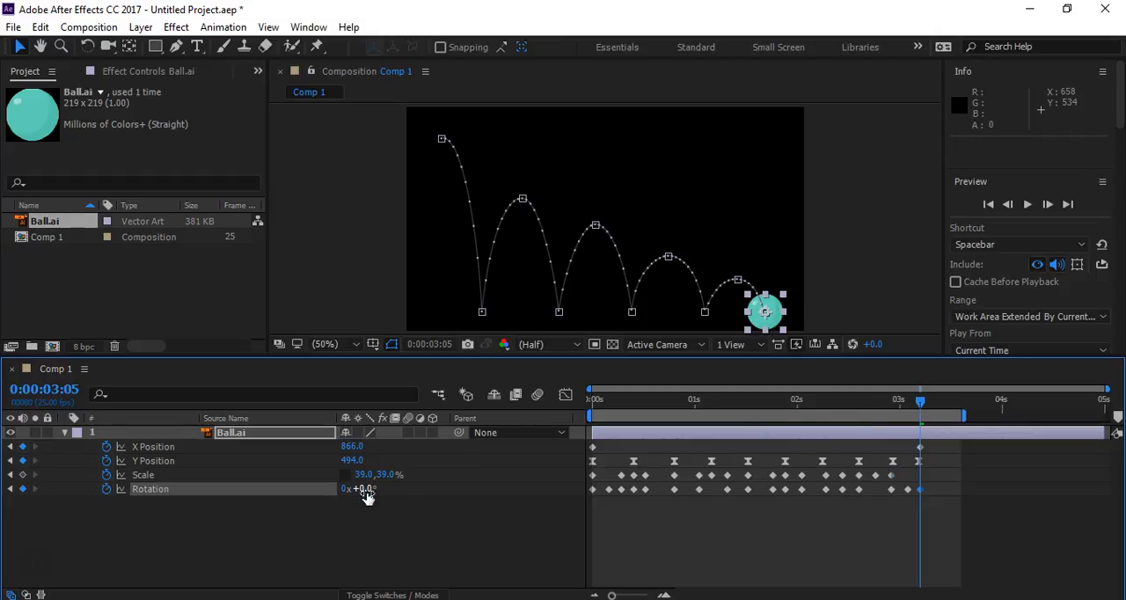
click(478, 520)
- Preview the whole bounce animation from the beginning of the composition
click(918, 403)
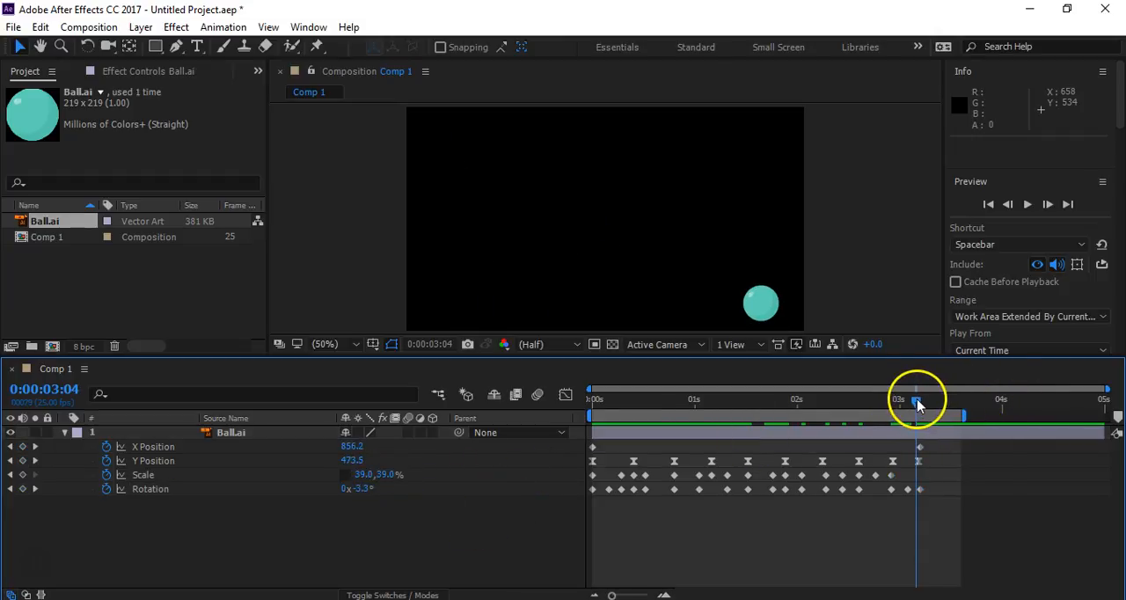
drag(917, 403, 560, 404)
key(space)
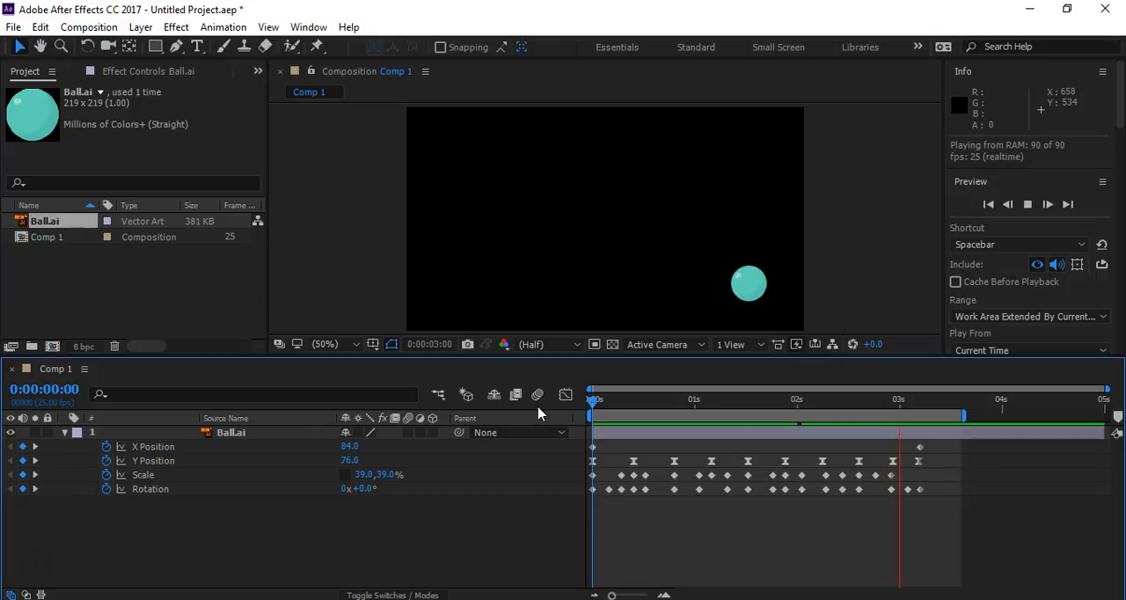
key(space)
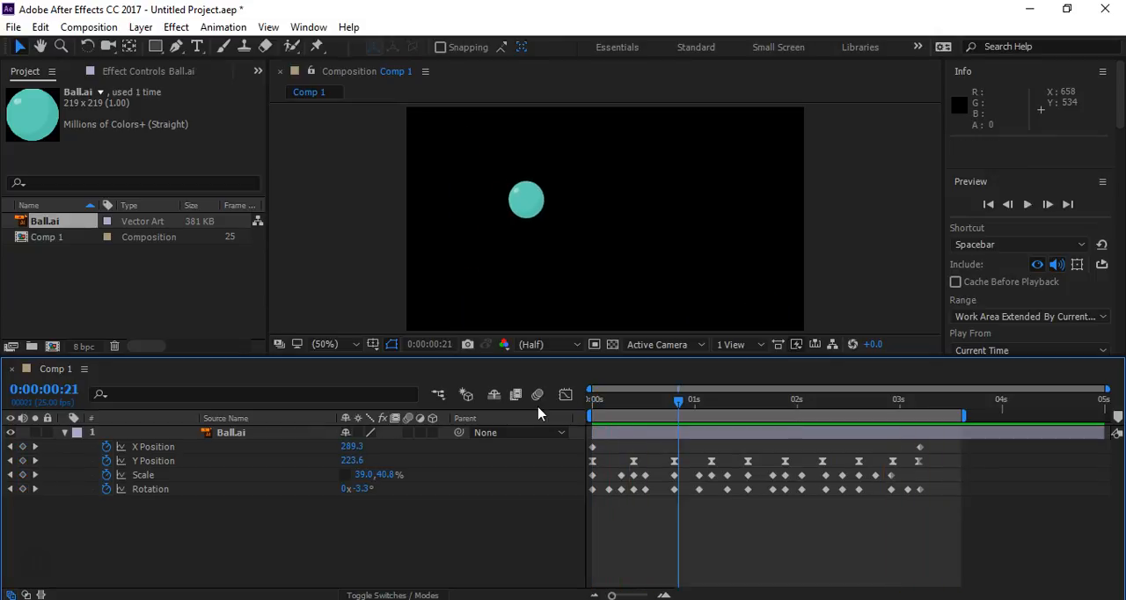
- With all Scale keyframes selected, try to set the ball's vertical Scale to 53% at 0:00:00:07
drag(683, 402, 613, 423)
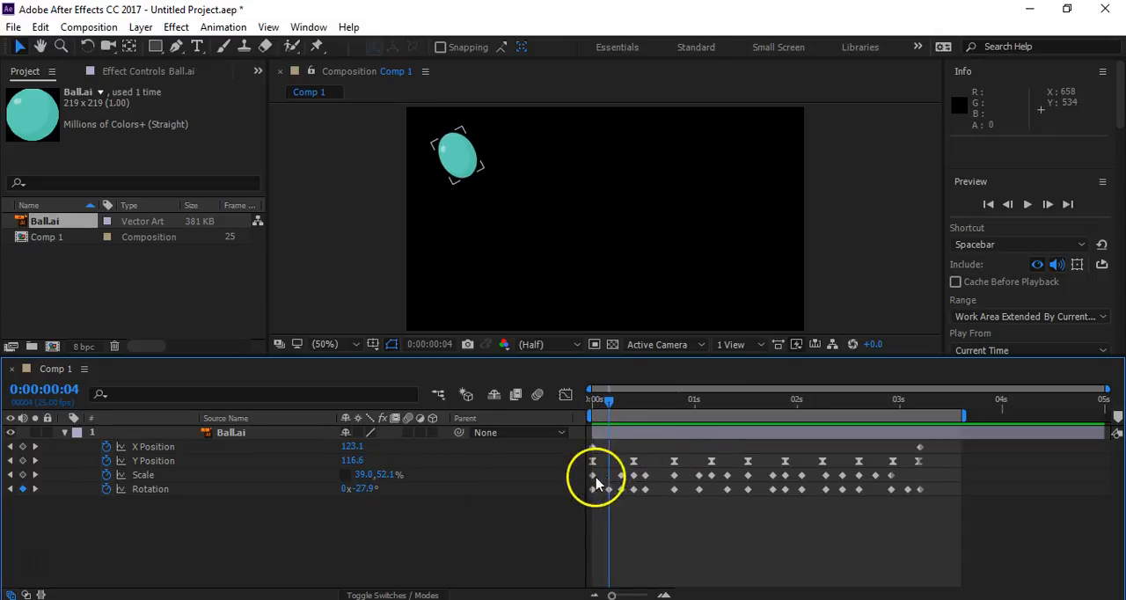
click(156, 474)
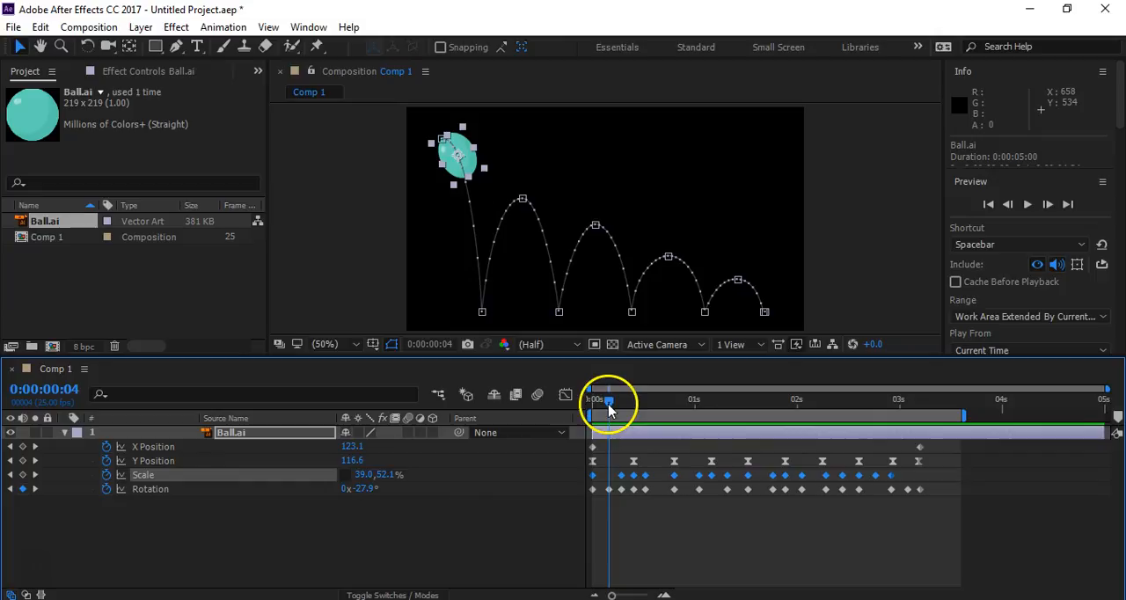
drag(607, 406, 617, 408)
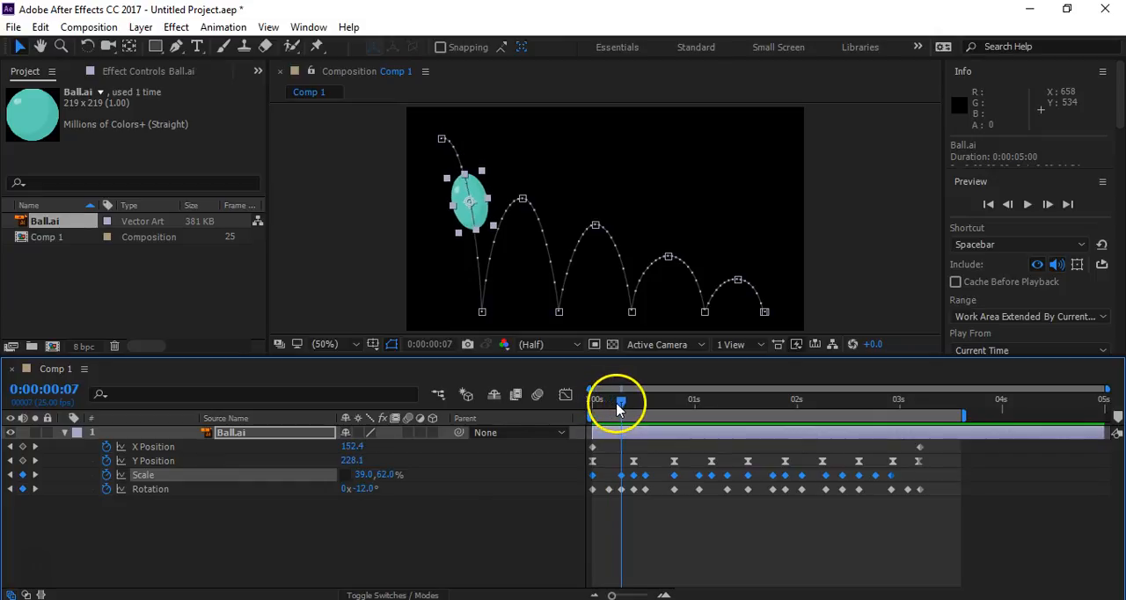
click(387, 475)
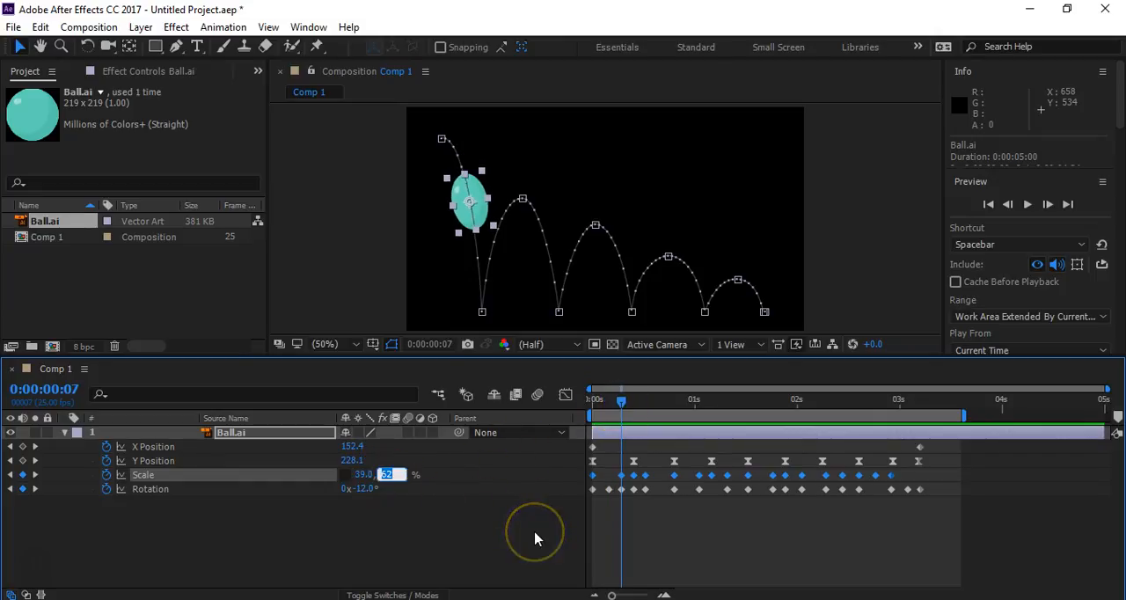
click(506, 528)
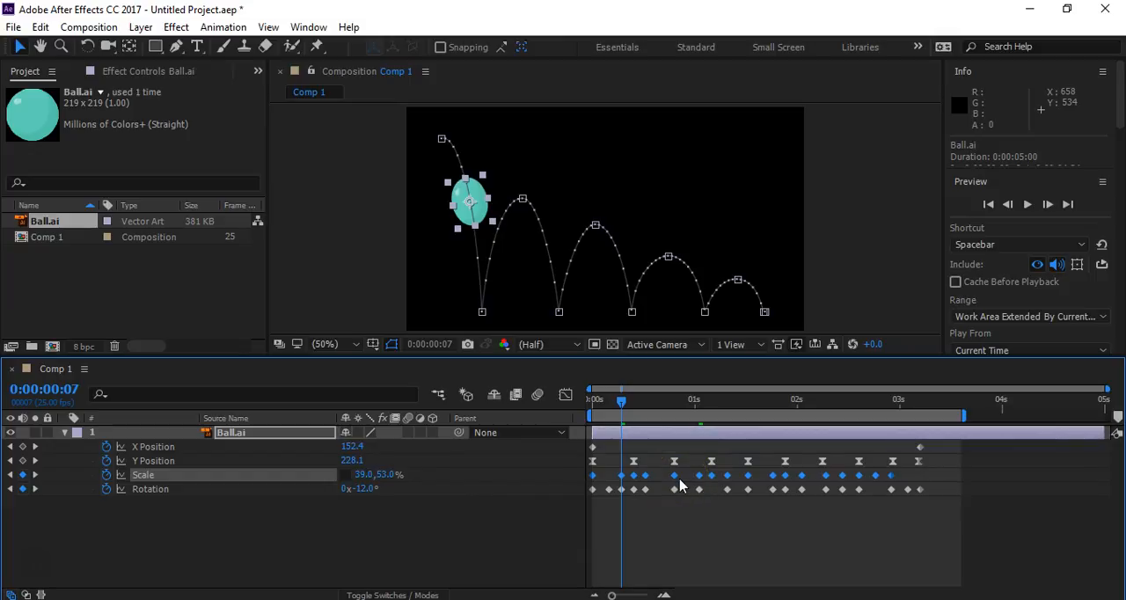
click(35, 476)
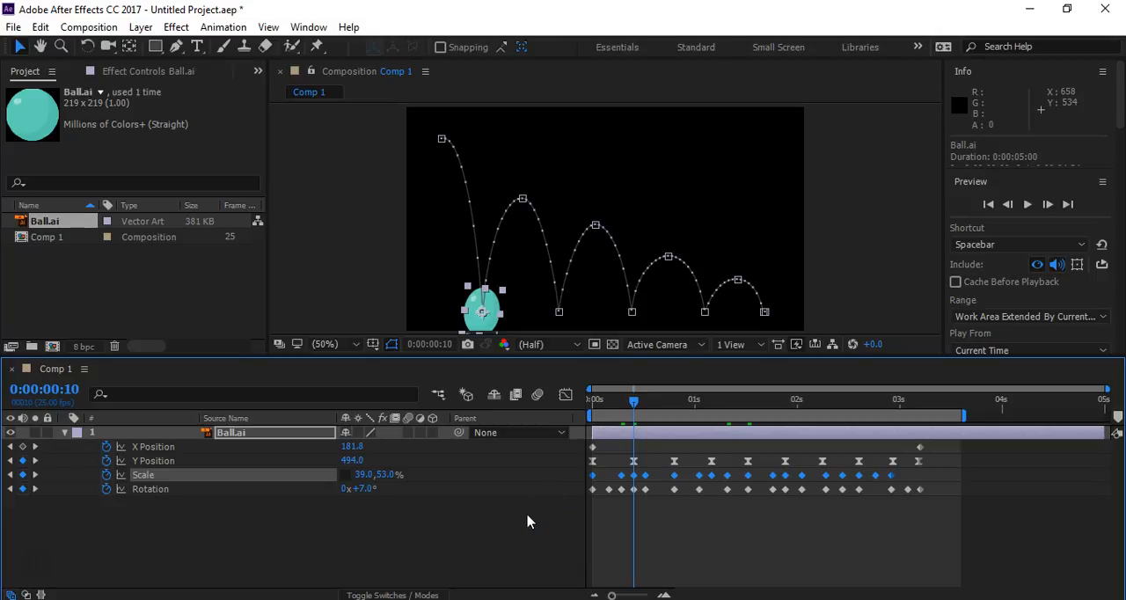
- Undo the vertical Scale change made to all keyframes and the Rotation keyframe added at 0:00:03:05
key(ctrl+z)
key(ctrl+z)
key(ctrl+z)
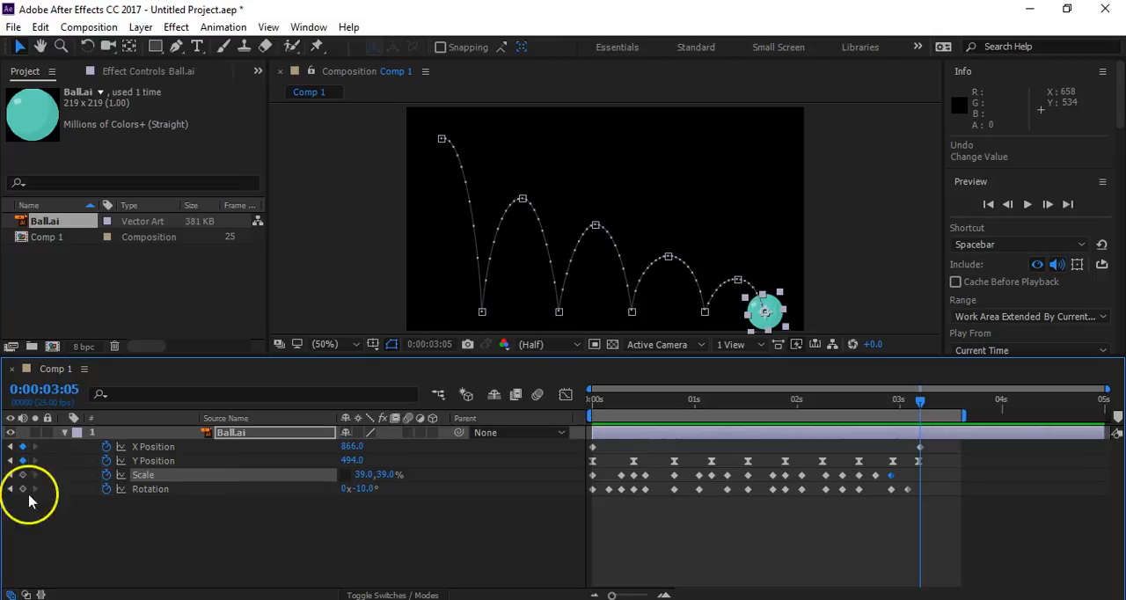
- Set only the Scale keyframe at 0:00:00:07, during the first fall, to 53% vertically
click(10, 475)
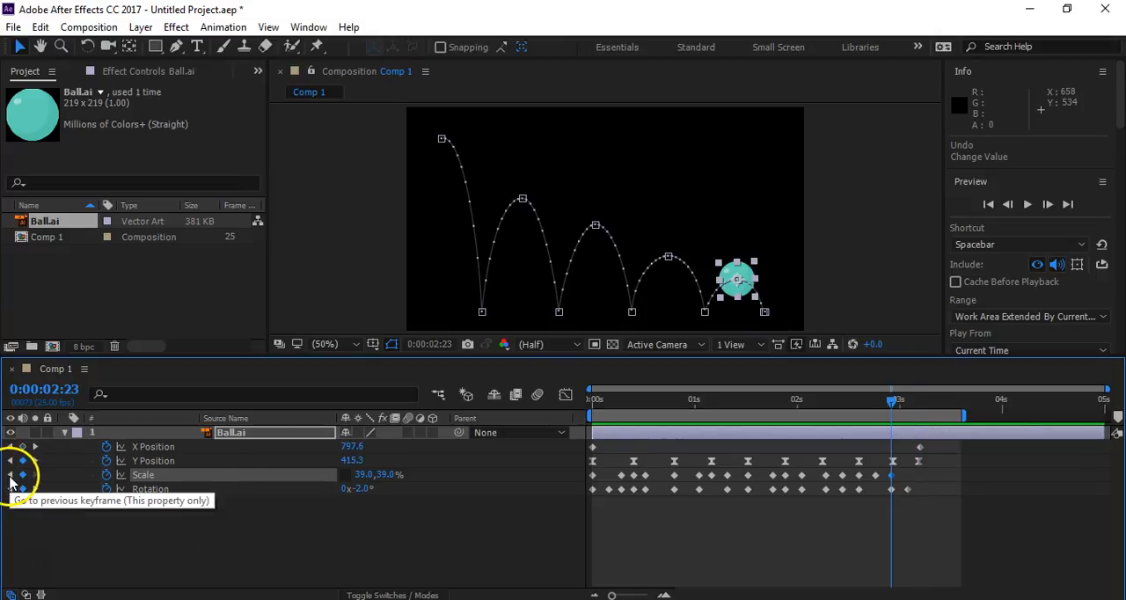
drag(637, 400, 579, 409)
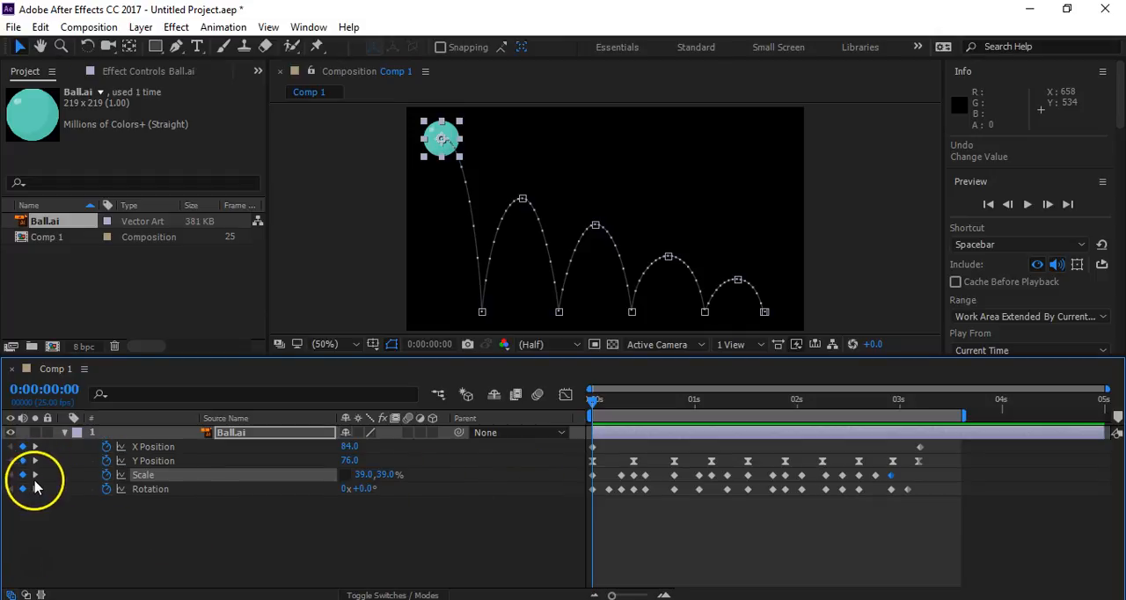
click(35, 475)
click(386, 474)
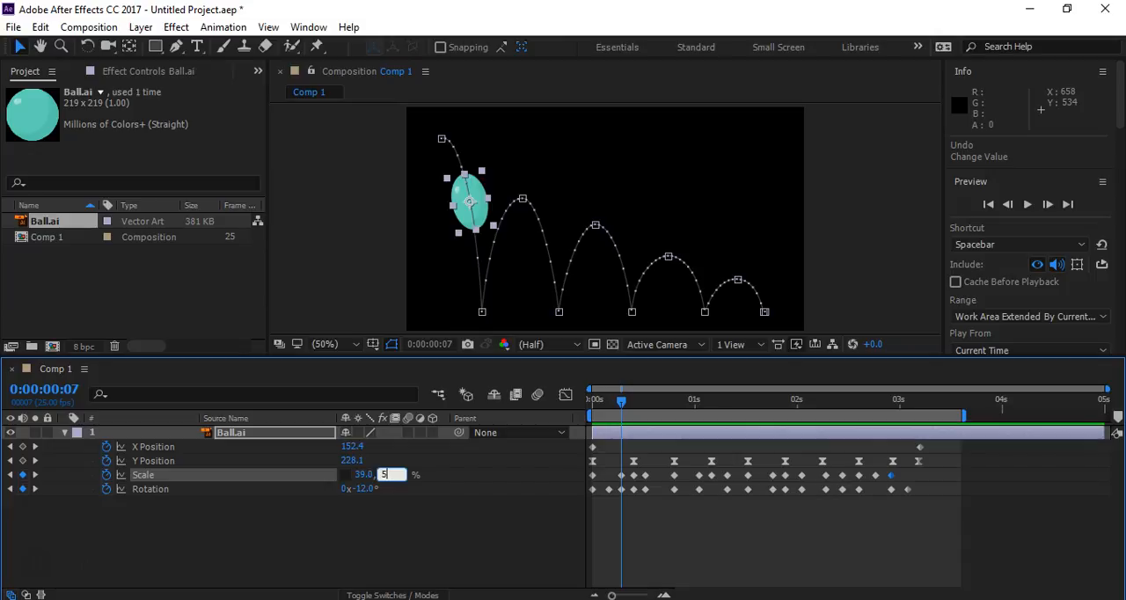
text(3)
key(Return)
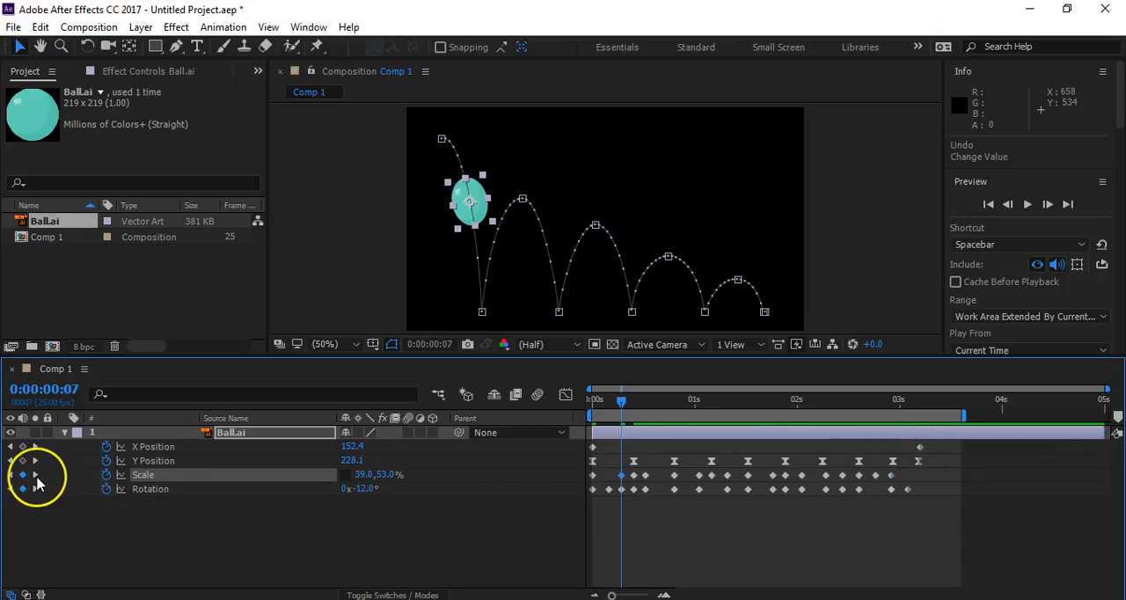
- Set the ball's vertical Scale to 52% at 0:00:00:13, as it rises from the first ground contact
click(36, 481)
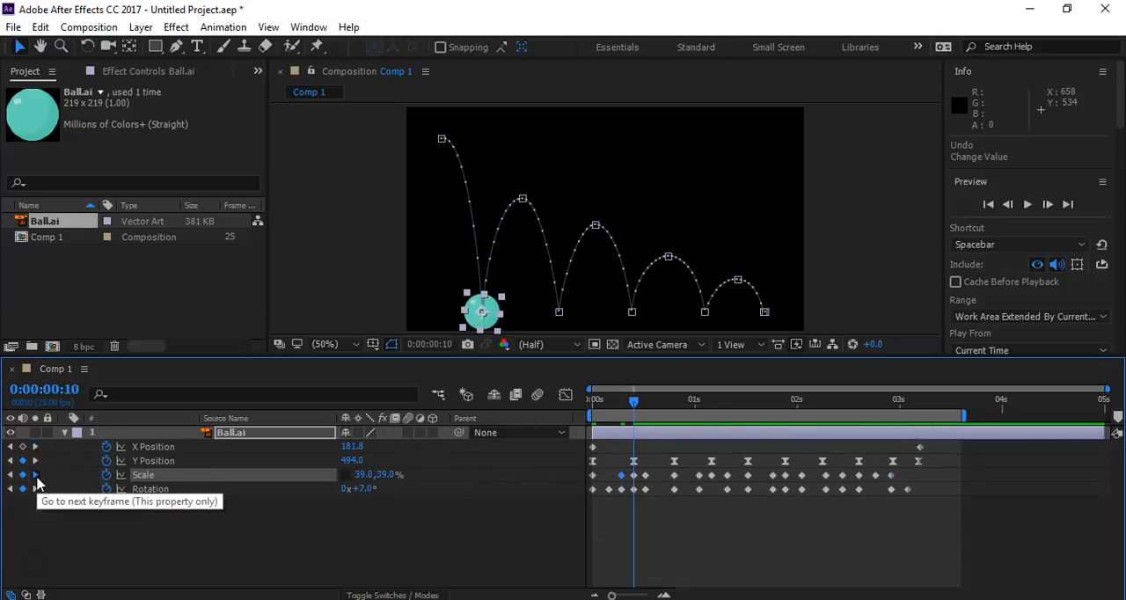
click(36, 480)
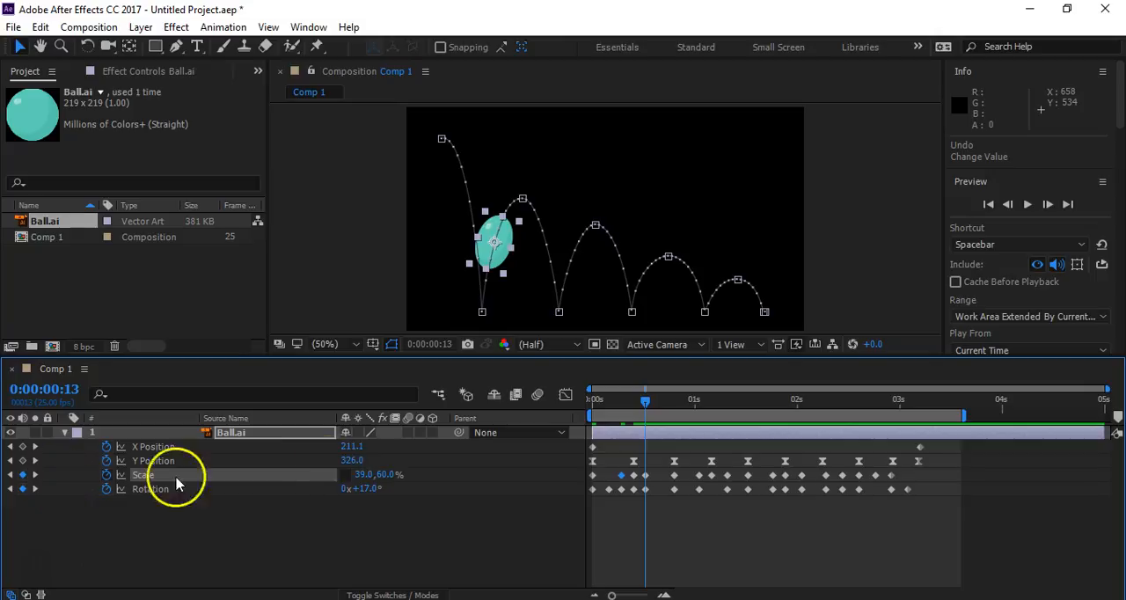
click(386, 475)
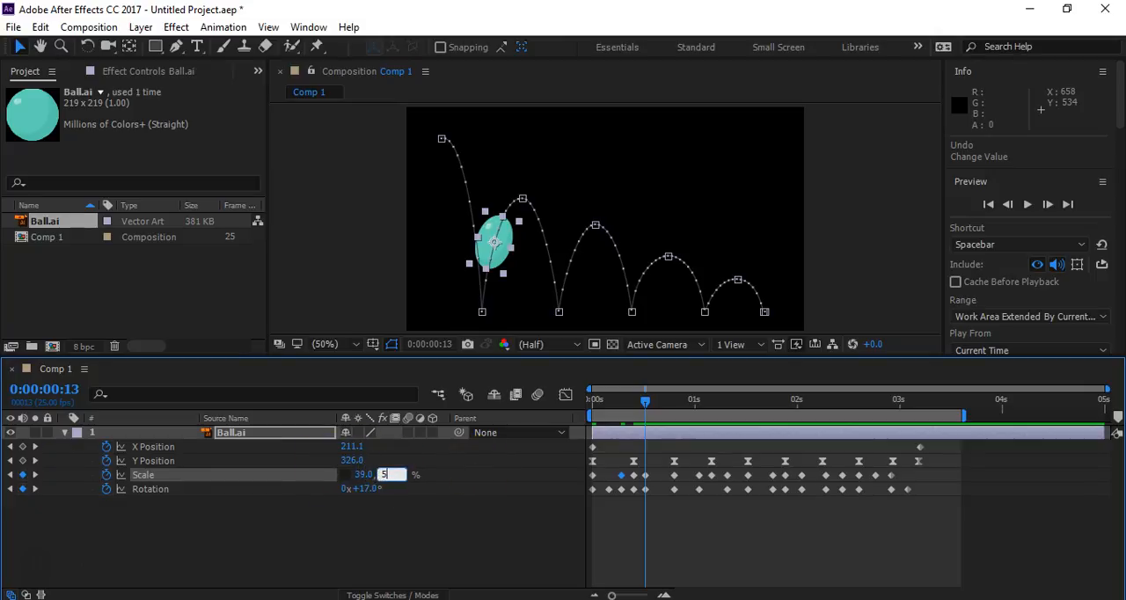
key(Return)
click(387, 474)
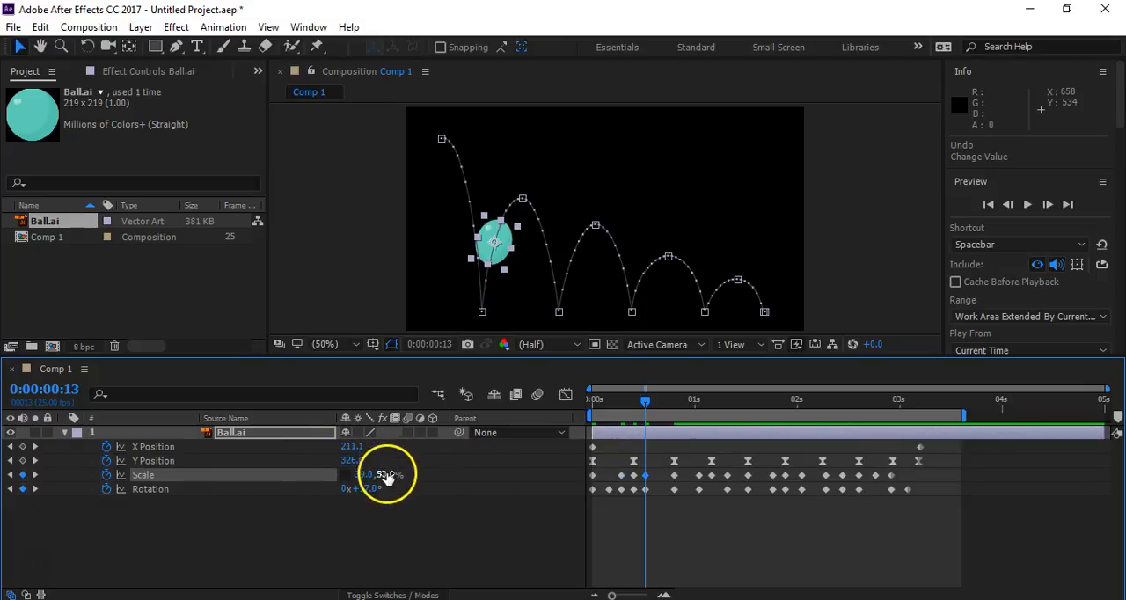
text(52)
key(Return)
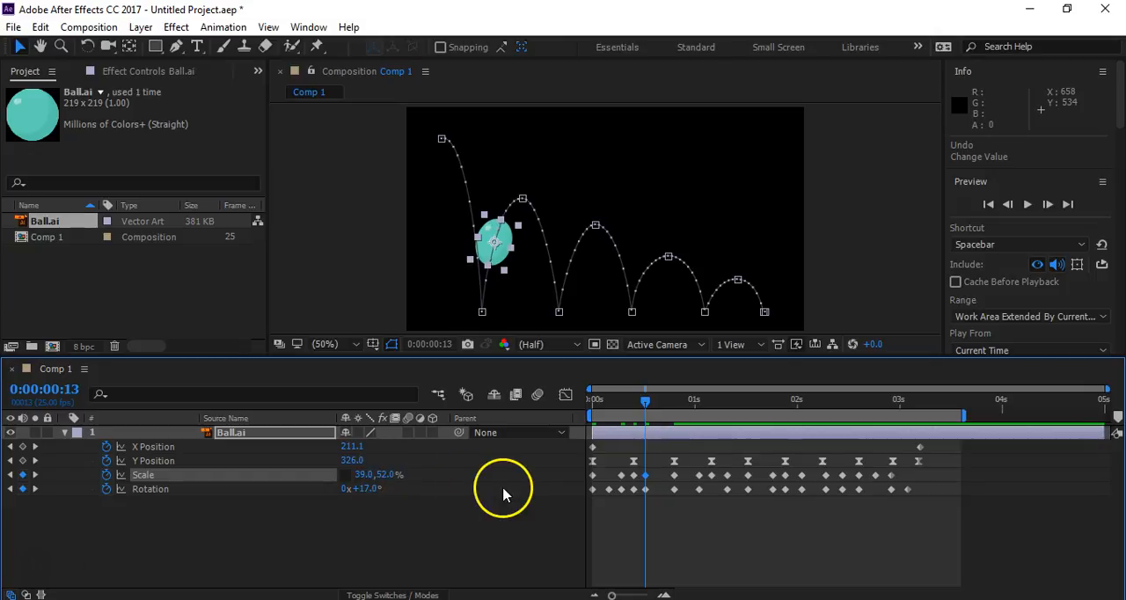
- Set the ball's vertical Scale to 52% at the 0:00:01:01 keyframe, on the descent of the first bounce
click(34, 475)
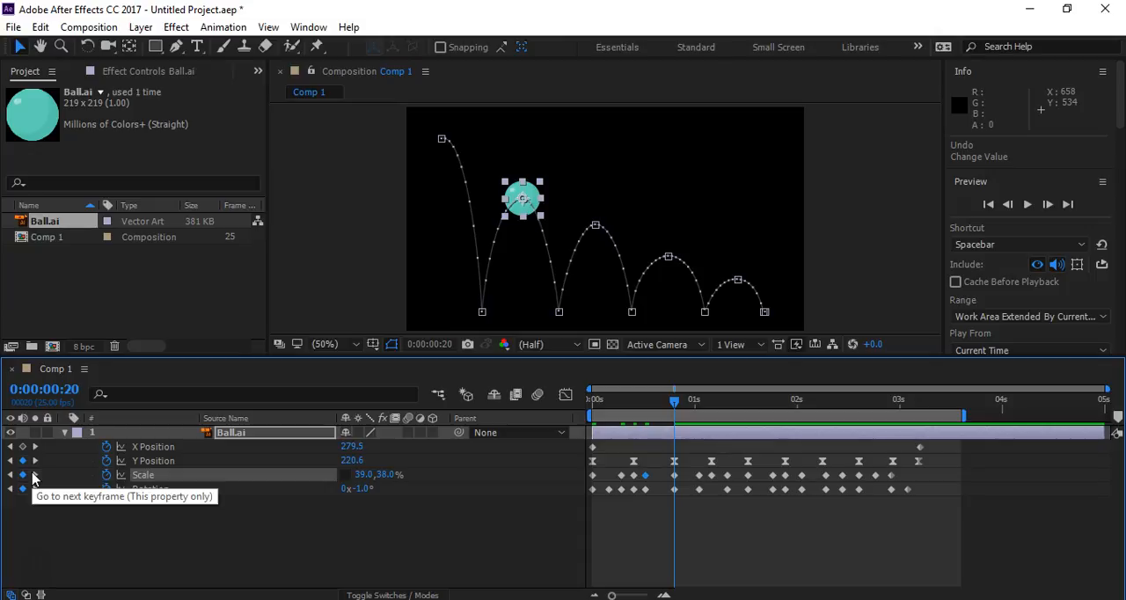
click(34, 476)
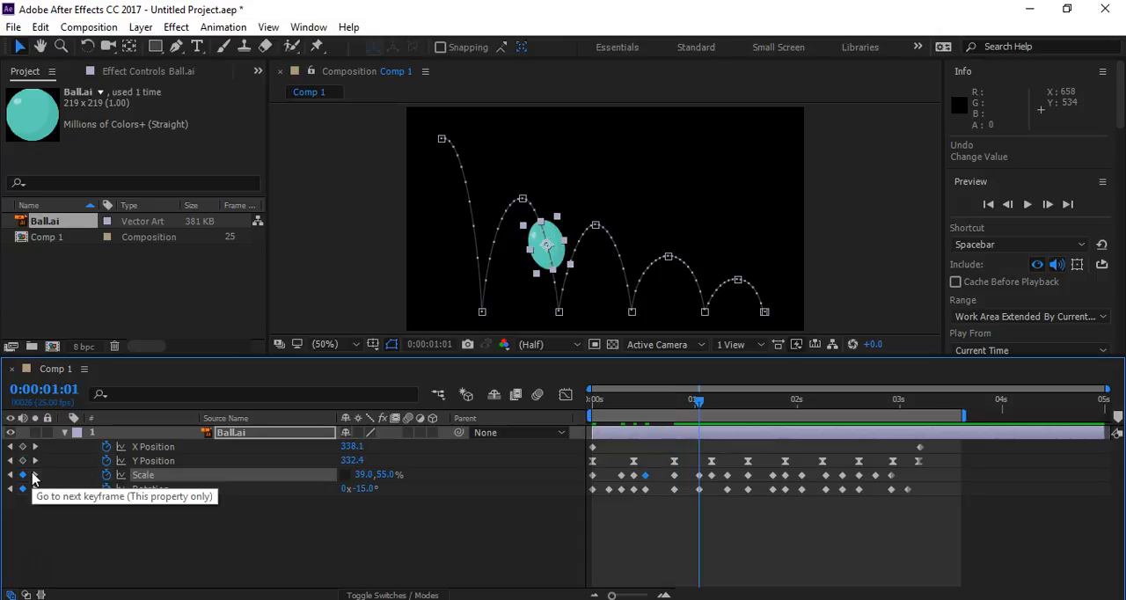
click(387, 474)
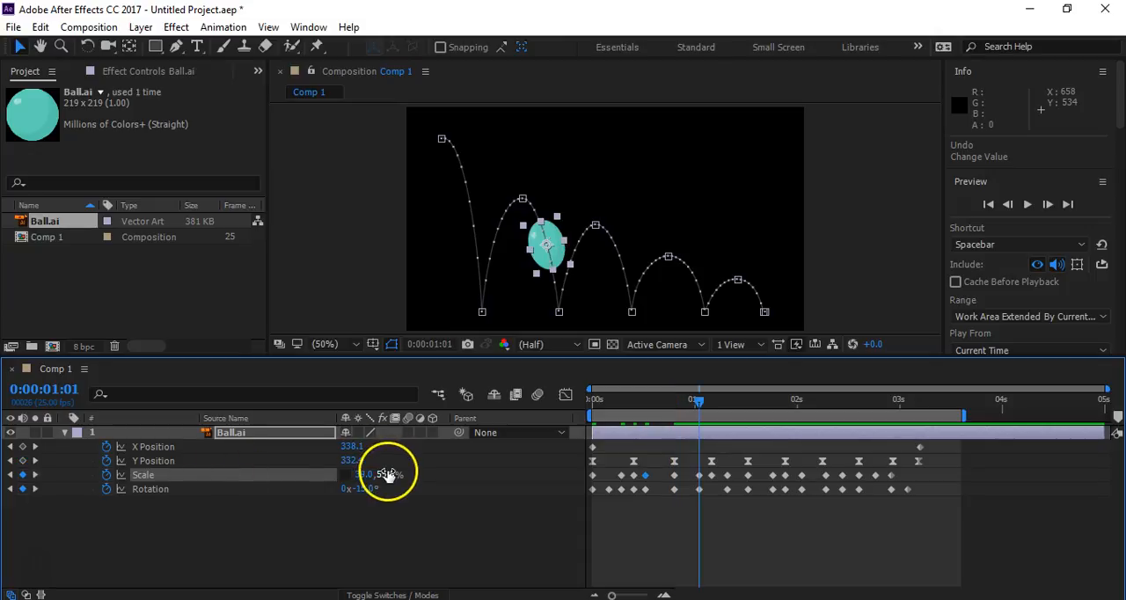
text(50)
key(Return)
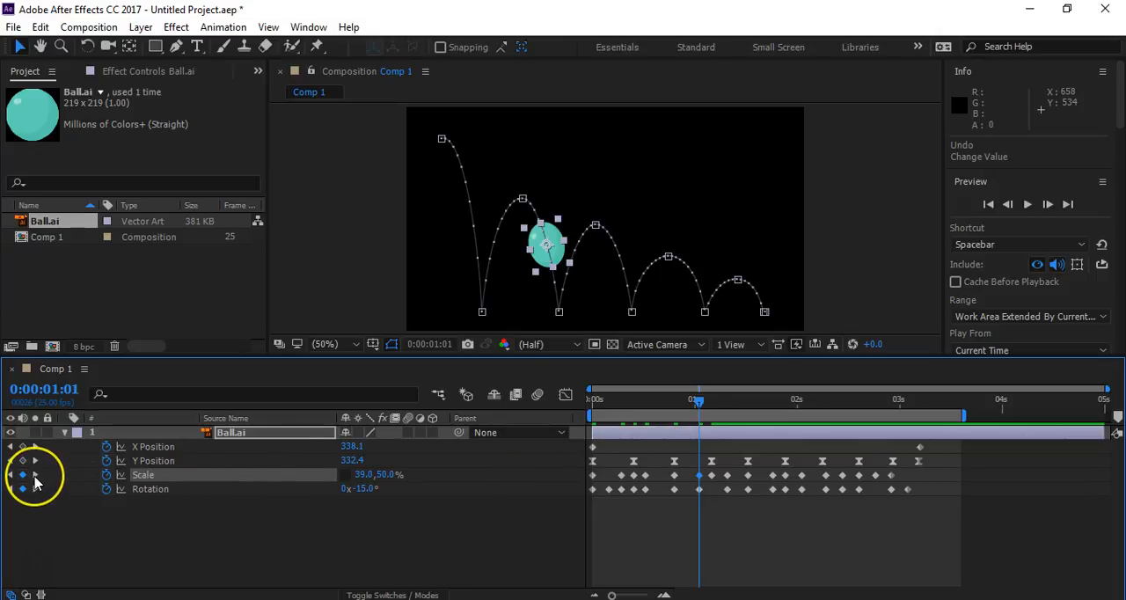
click(385, 475)
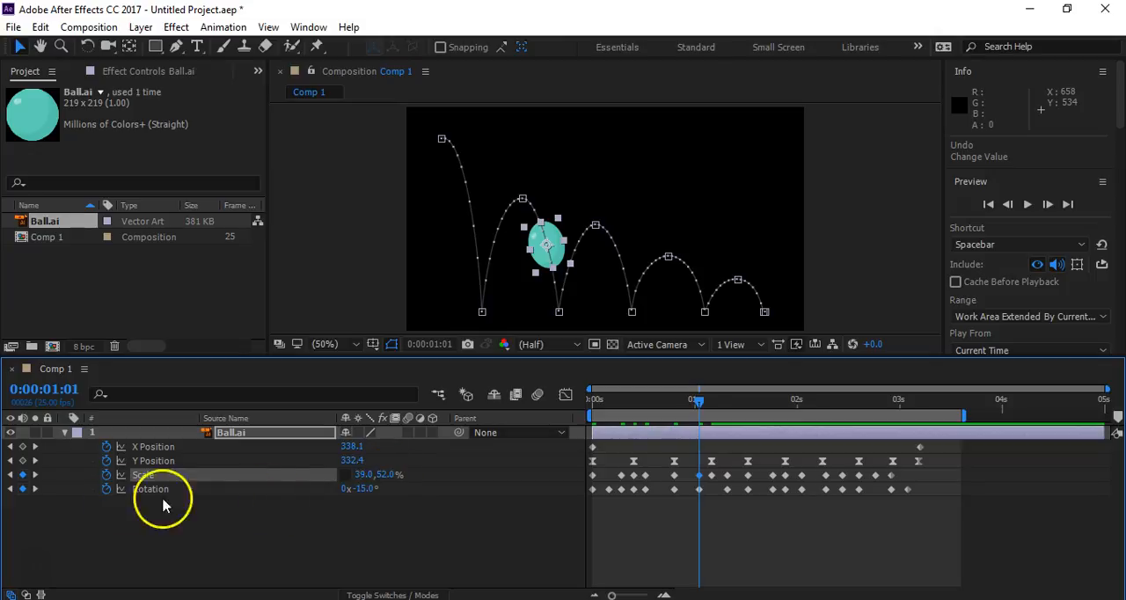
- Set the ball's vertical Scale to 49% at the 0:00:01:08 keyframe, on the rise of the second bounce
click(32, 479)
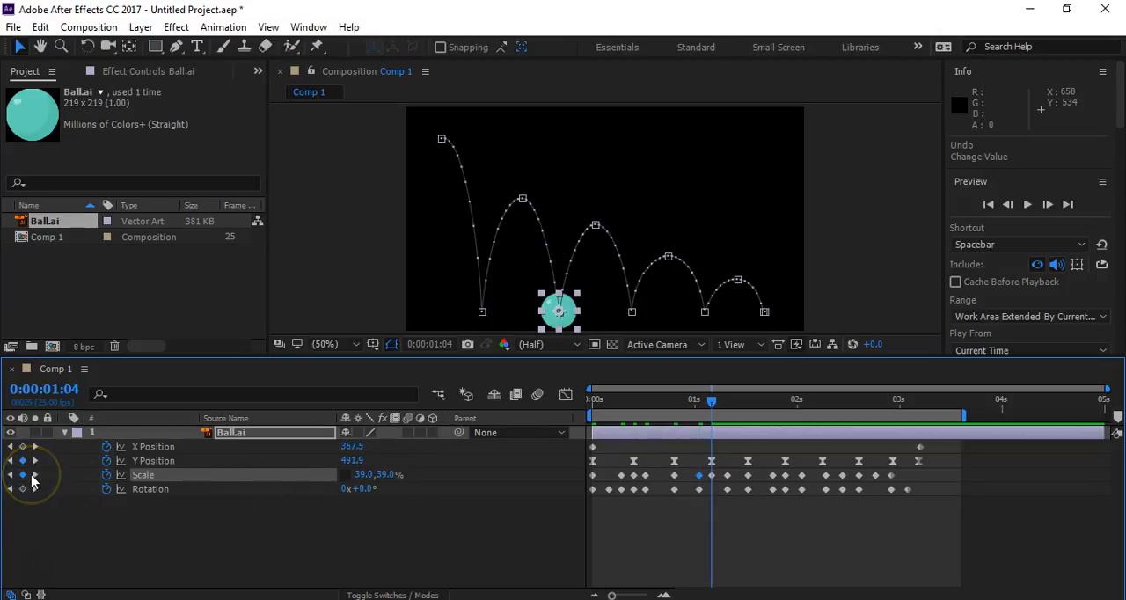
click(32, 479)
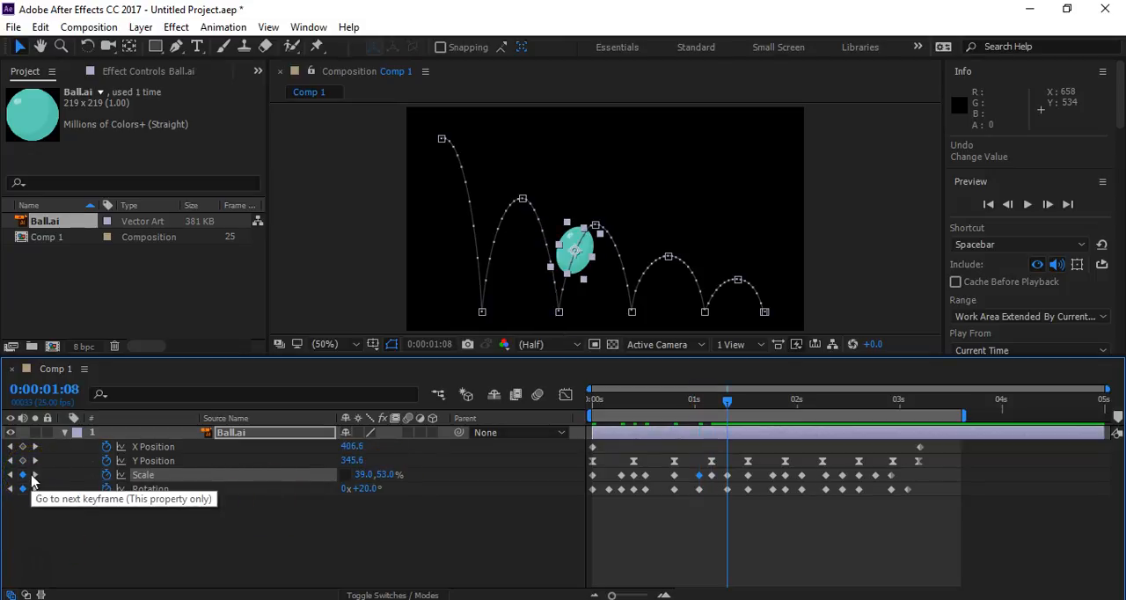
click(376, 476)
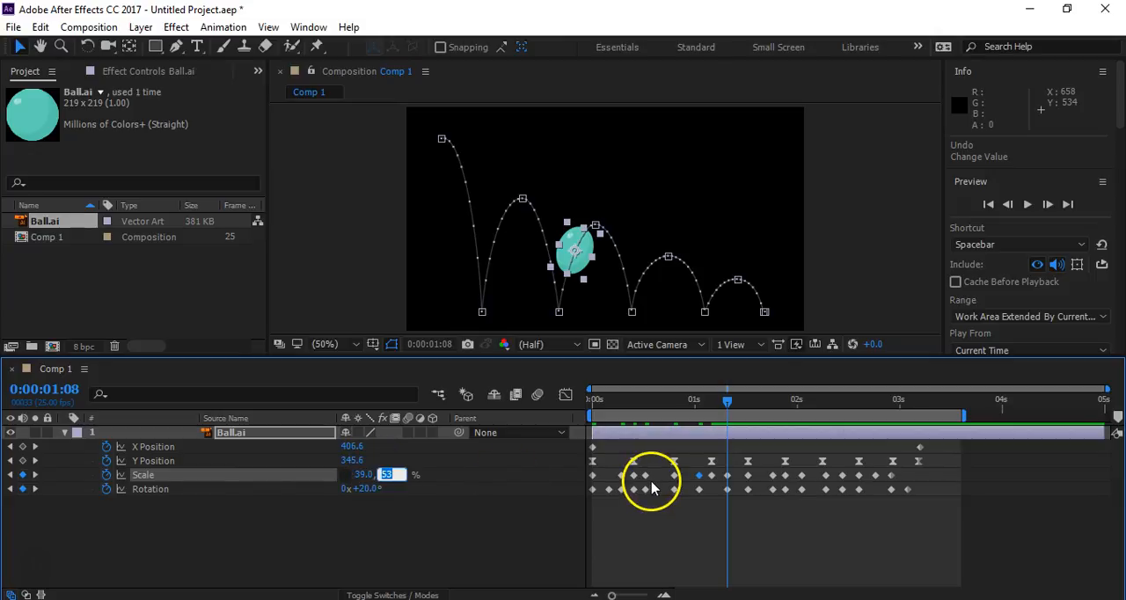
key(Return)
click(385, 474)
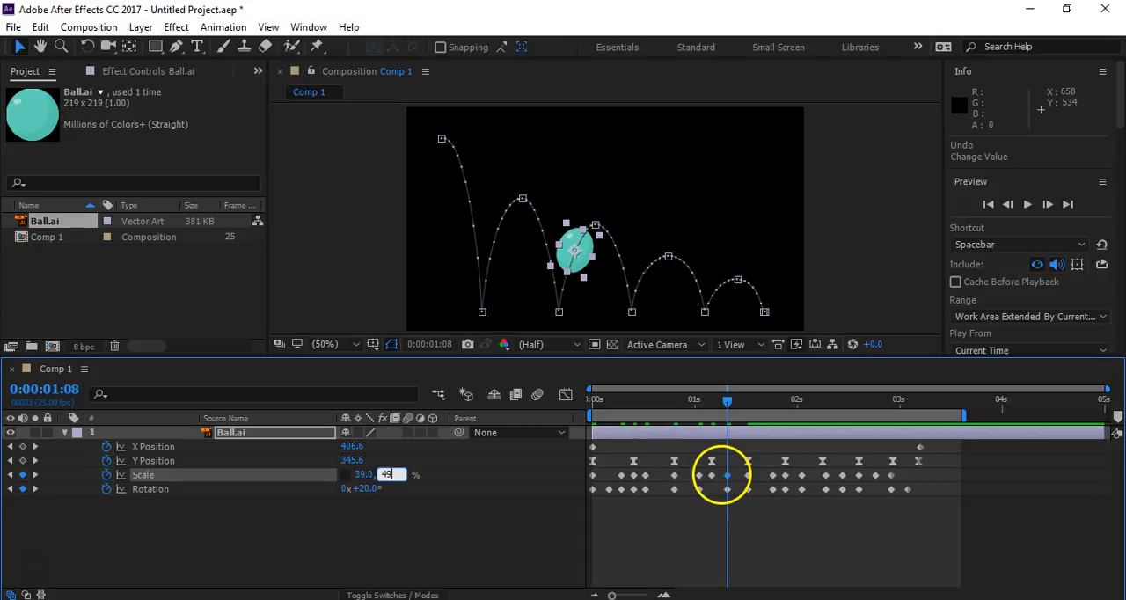
- Set the ball's vertical Scale to 38% at the second bounce's peak, 0:00:01:13, and to 45% at 0:00:01:19
click(35, 474)
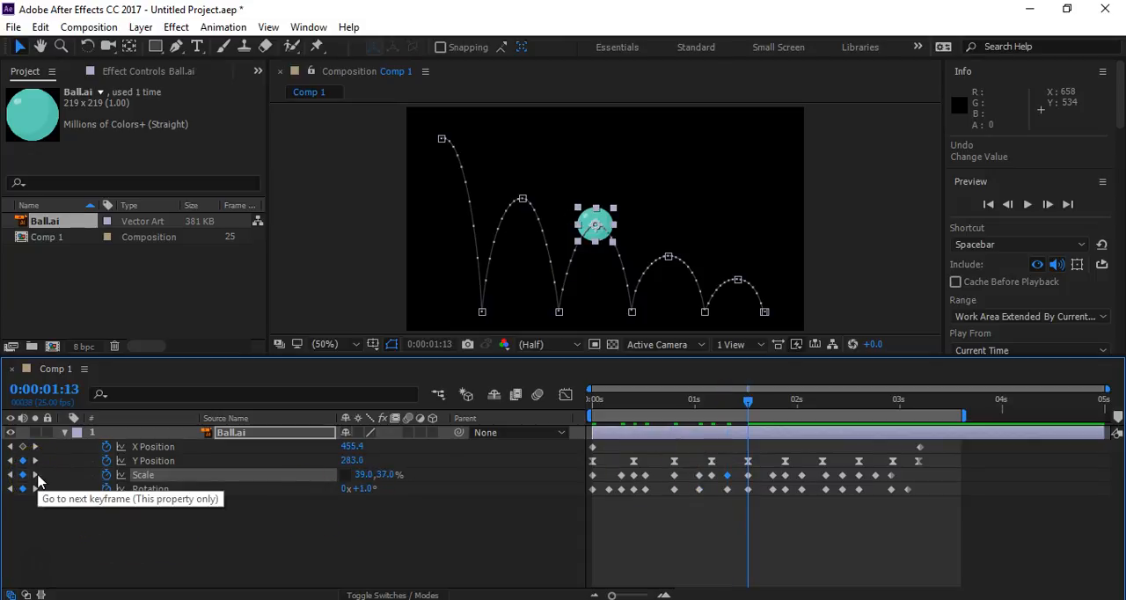
click(385, 474)
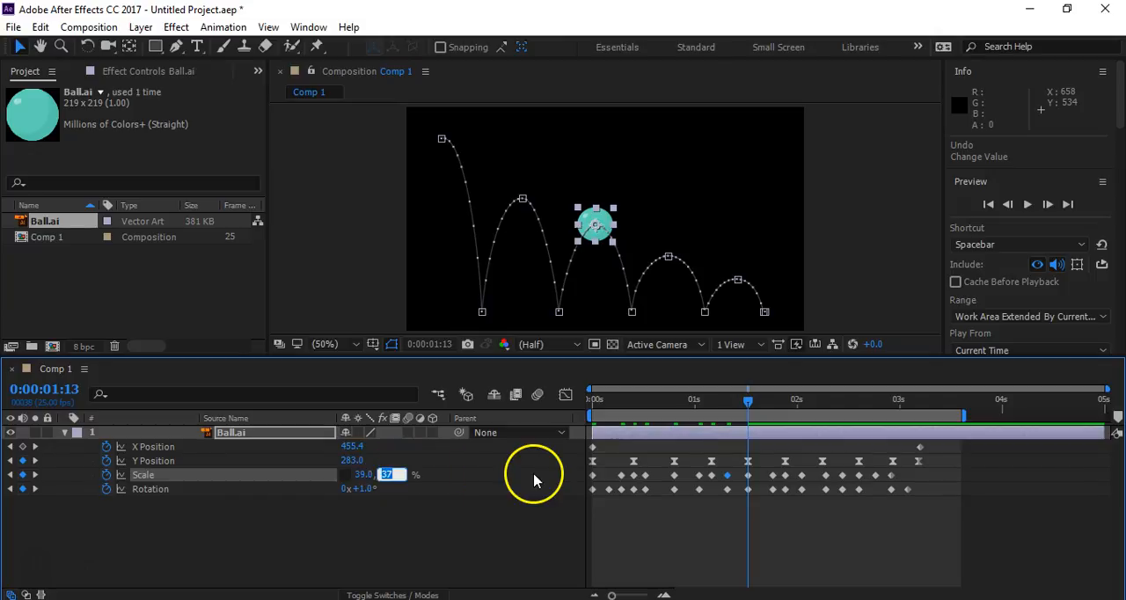
key(Return)
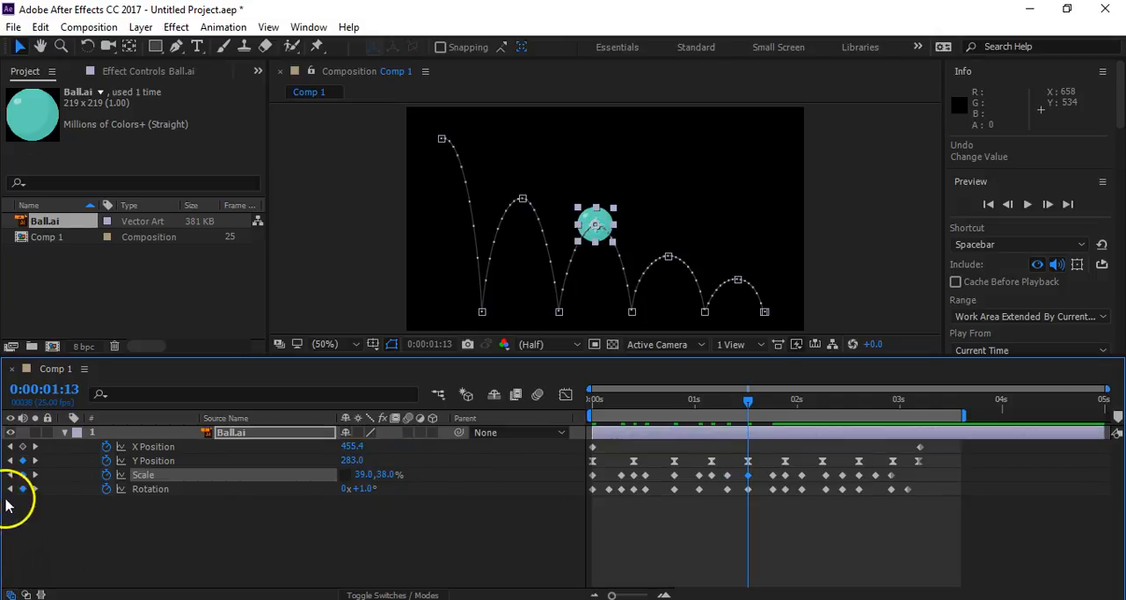
click(35, 474)
click(378, 479)
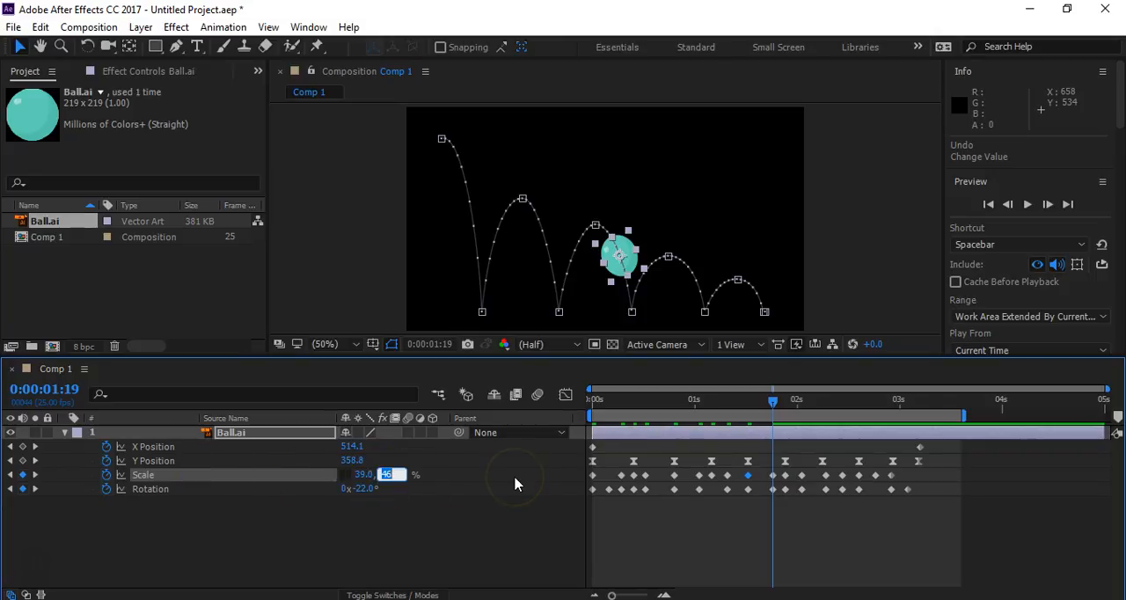
key(Return)
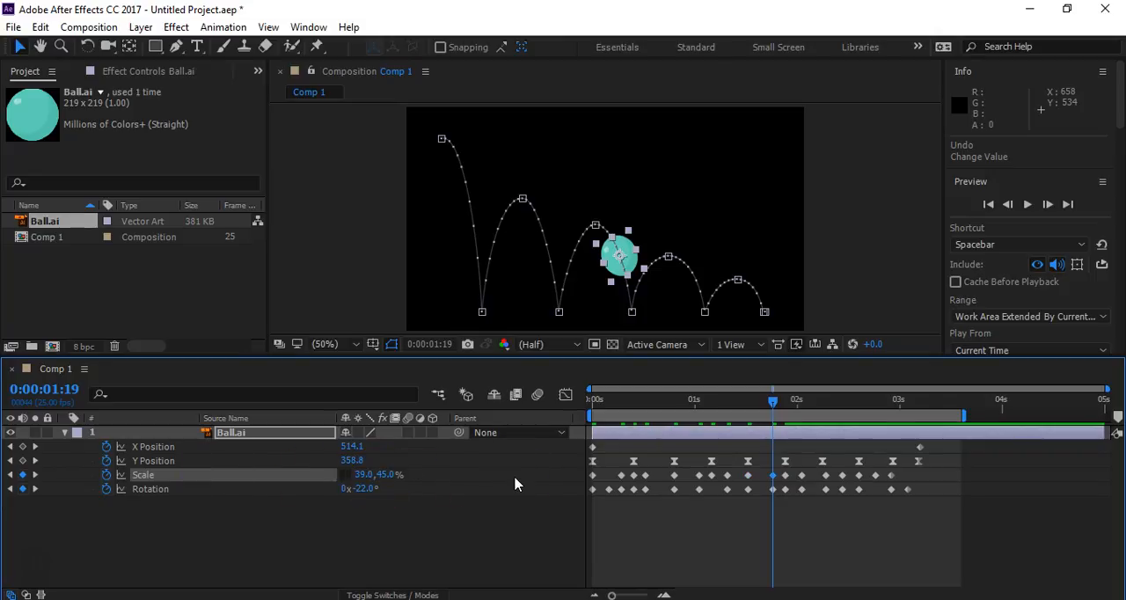
- Set the ball's vertical Scale to 43% at the 0:00:02:01 keyframe, on the rise of the third bounce
click(35, 474)
click(36, 474)
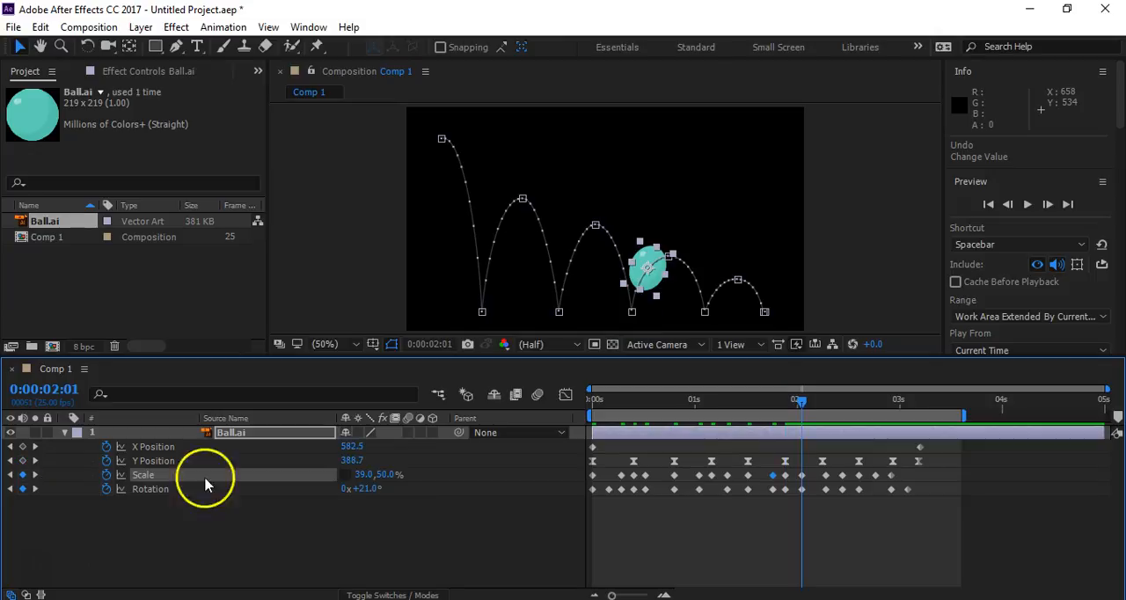
click(387, 475)
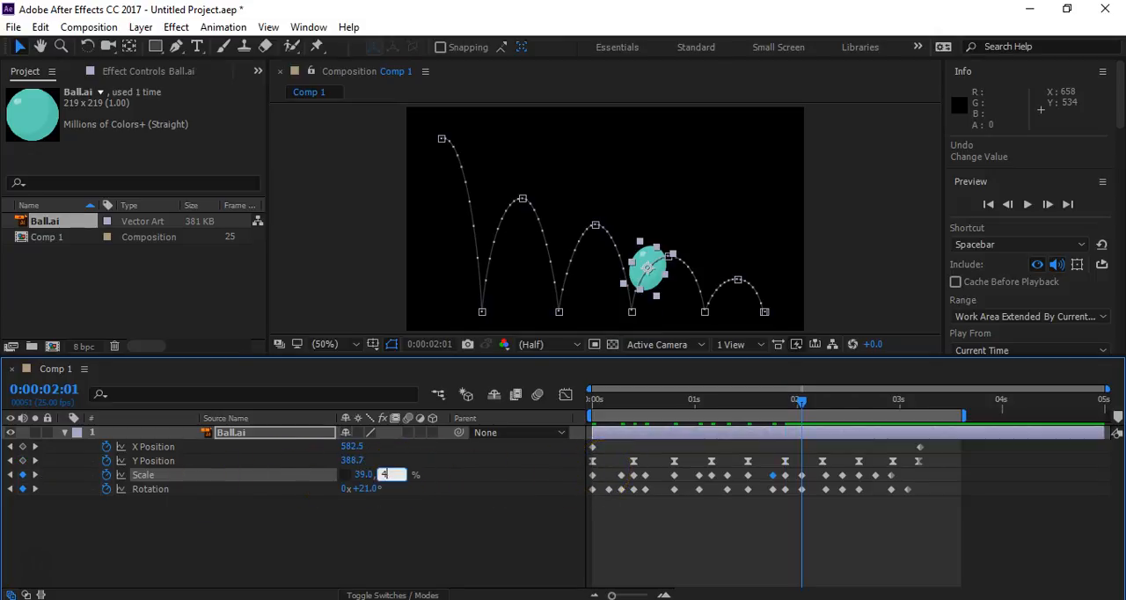
key(Return)
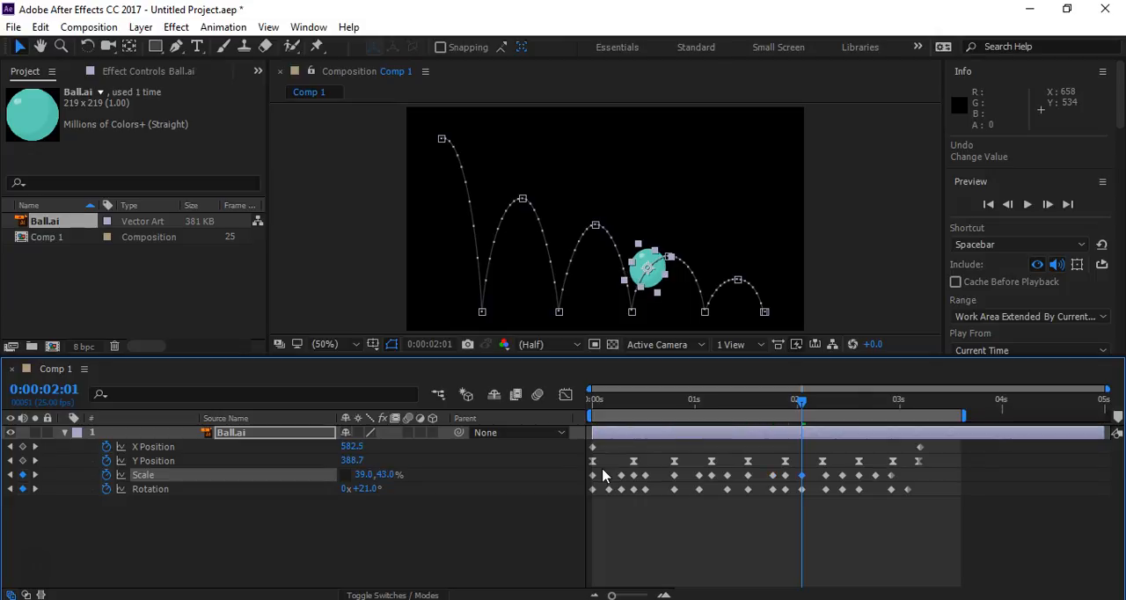
- Set the ball's vertical Scale to 40% at the 0:00:02:11 keyframe, on the descent of the third bounce
click(35, 475)
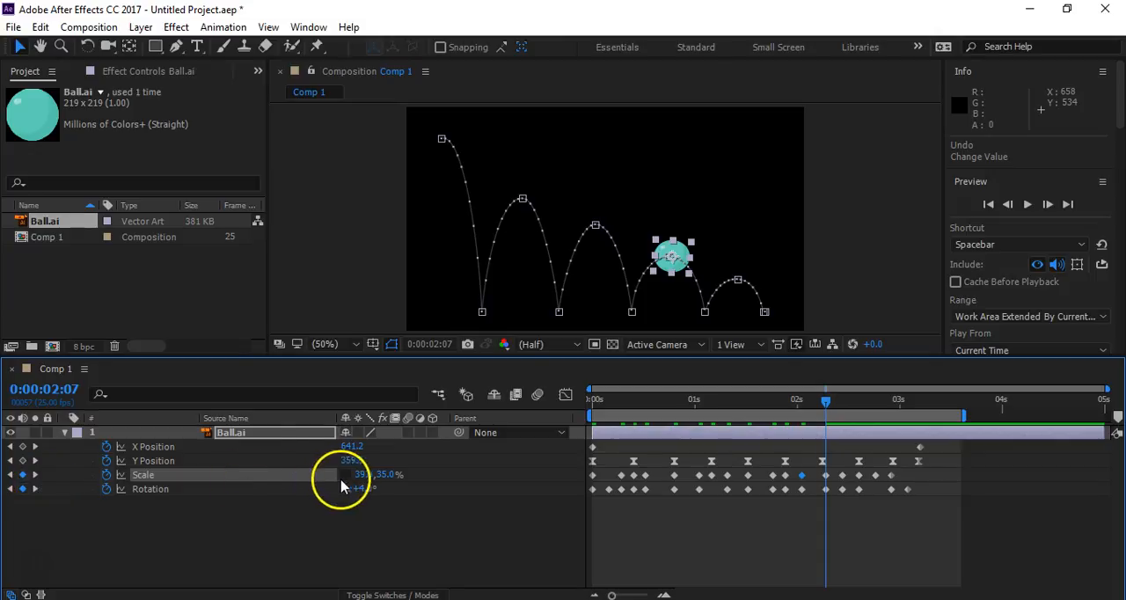
click(35, 479)
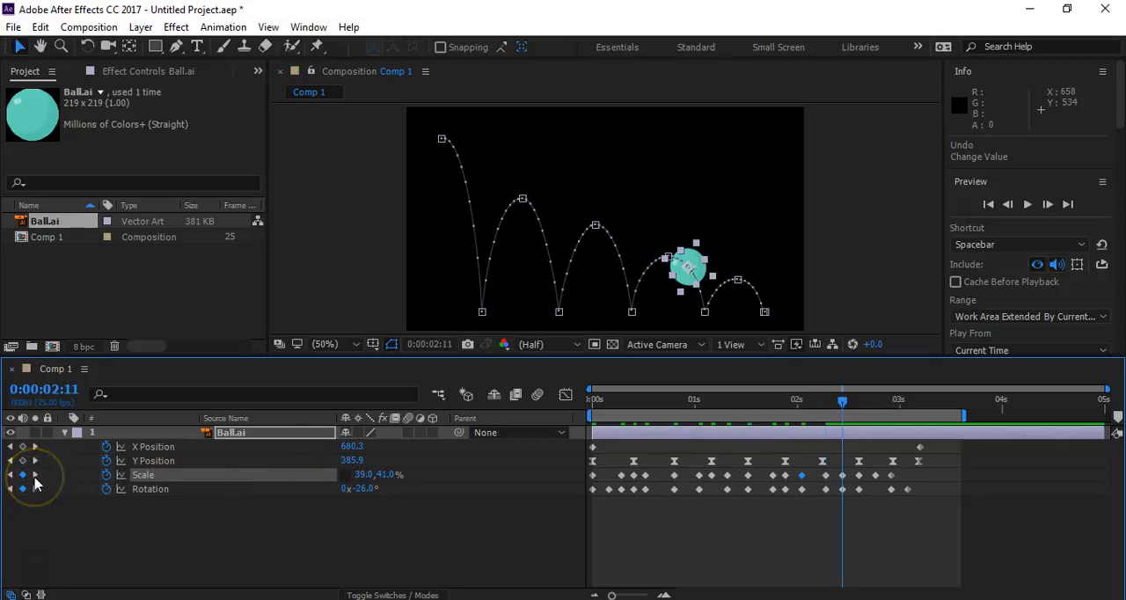
click(387, 474)
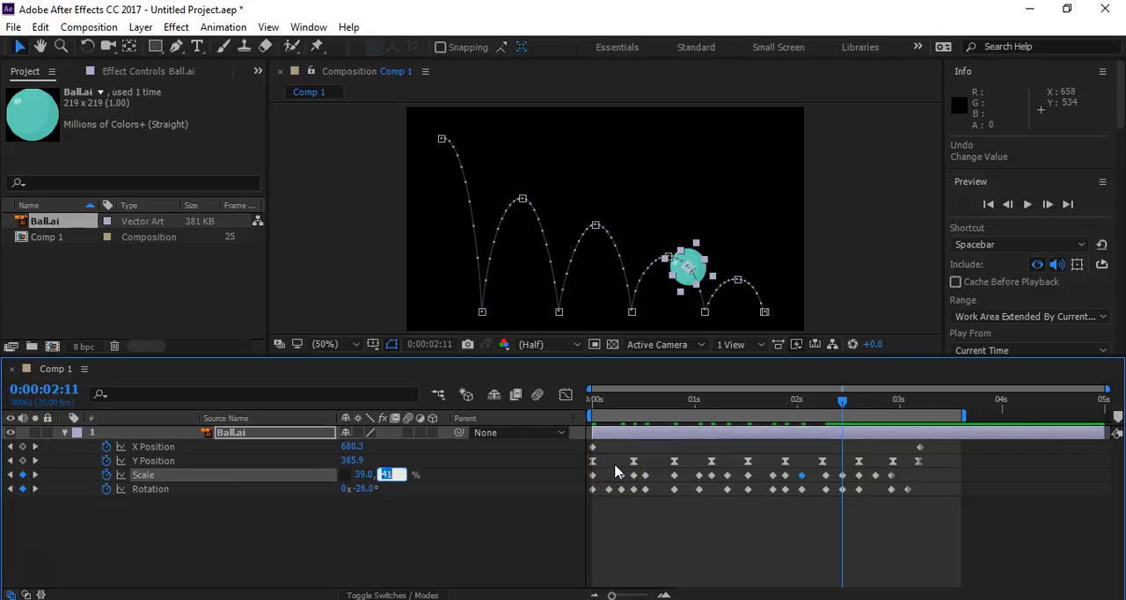
text(40)
key(Return)
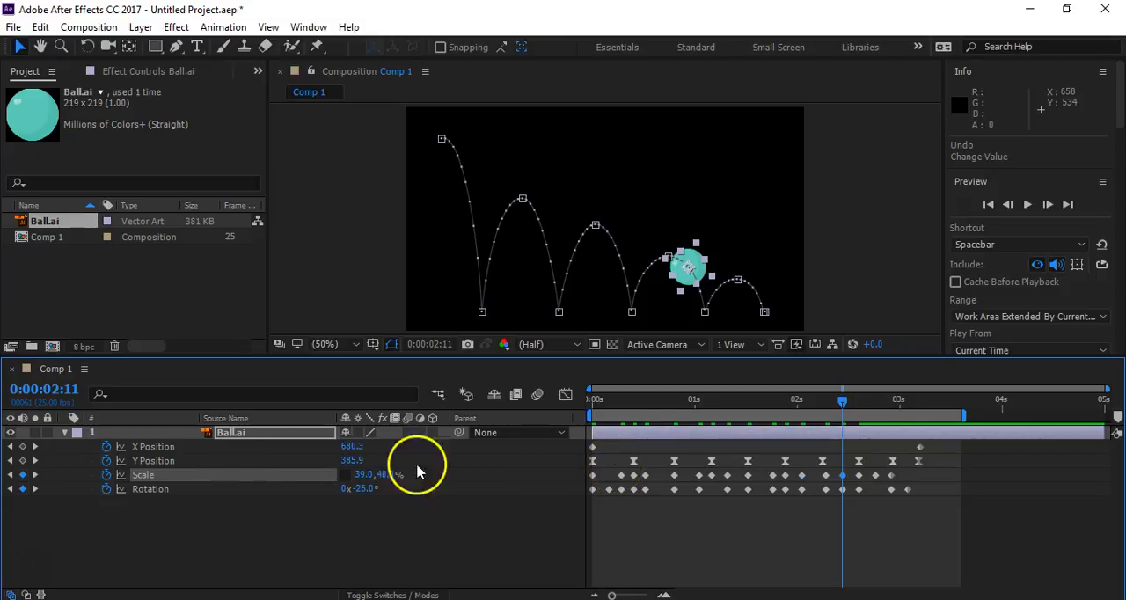
- Set the ball's vertical Scale to 39% at the 0:00:02:19 keyframe, on the rise of the last bounce
click(33, 479)
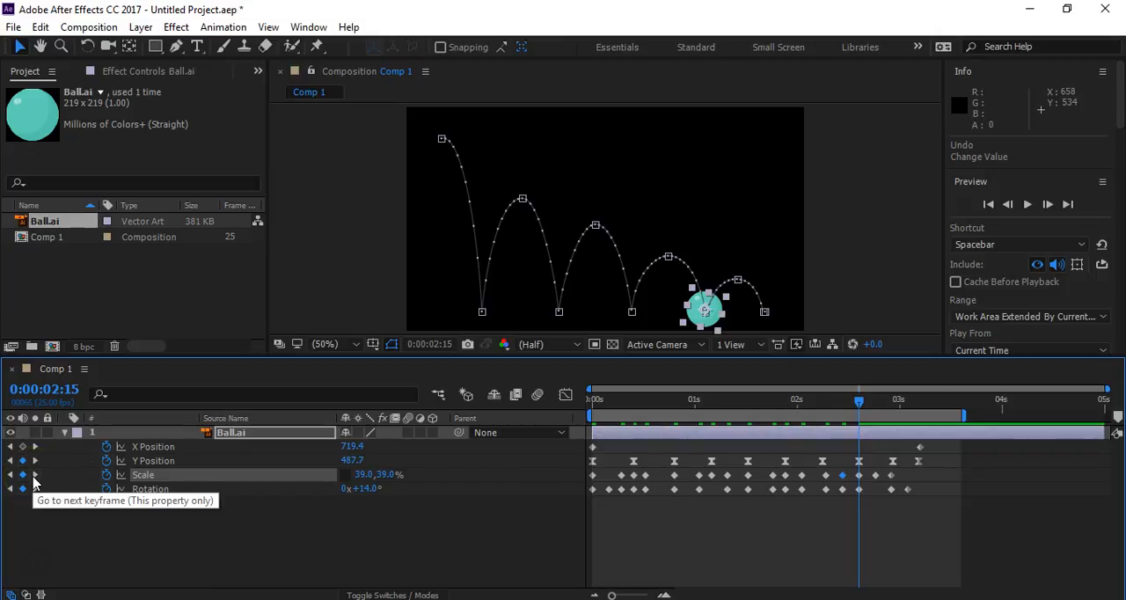
click(33, 479)
click(33, 479)
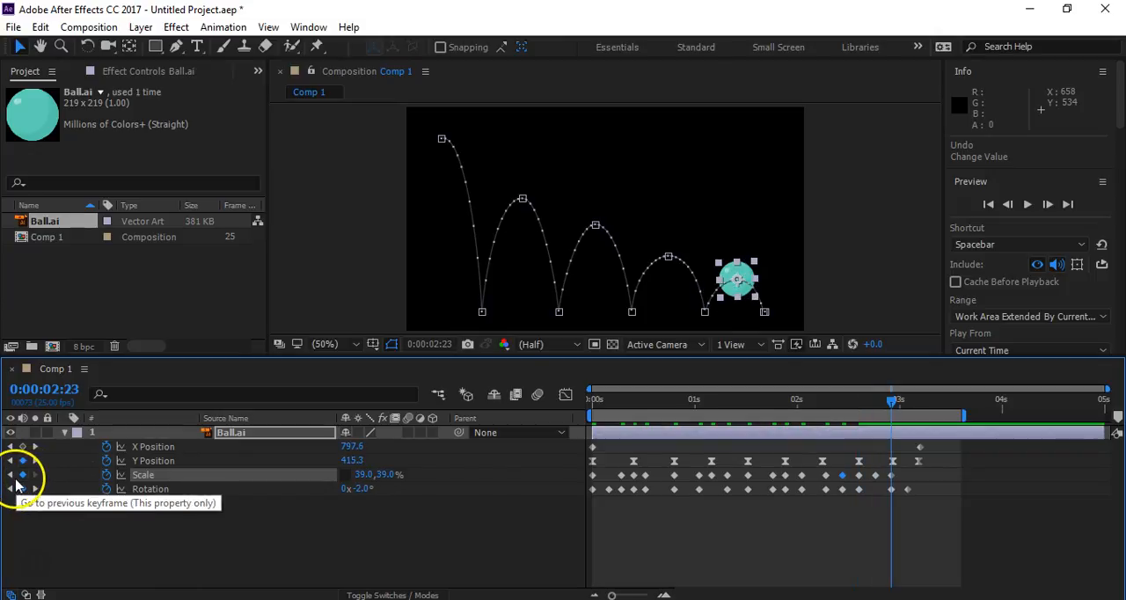
click(10, 474)
click(387, 475)
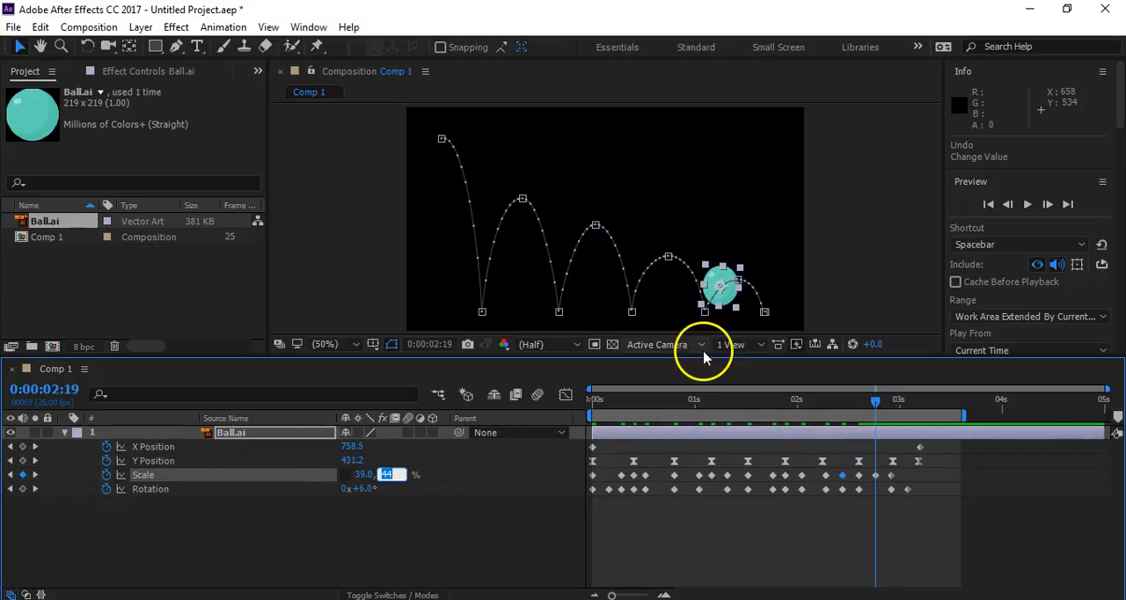
text(38)
key(Return)
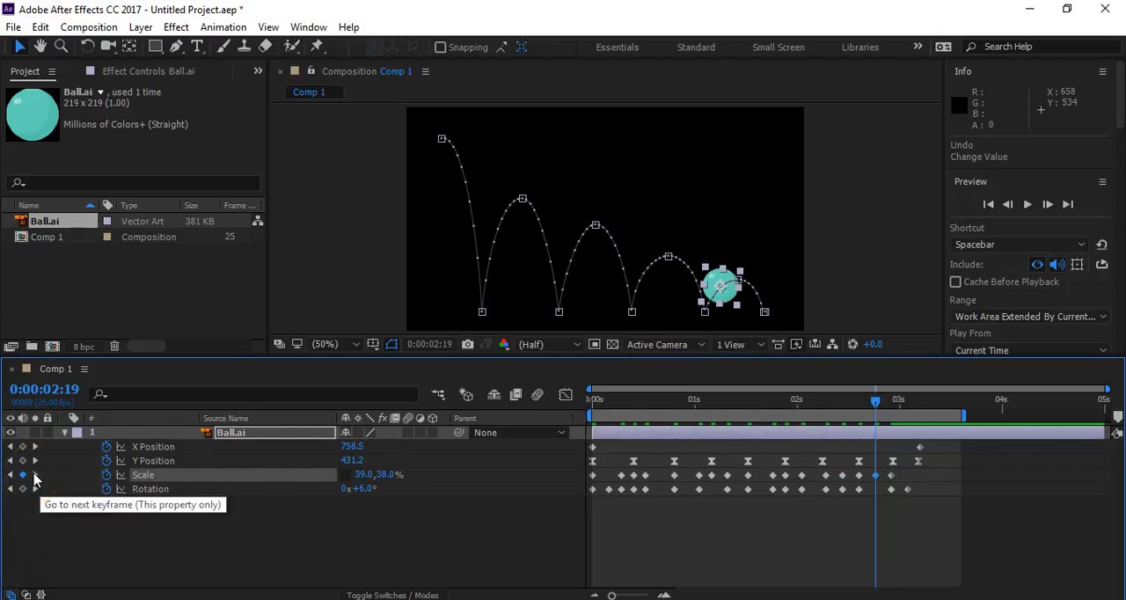
click(389, 475)
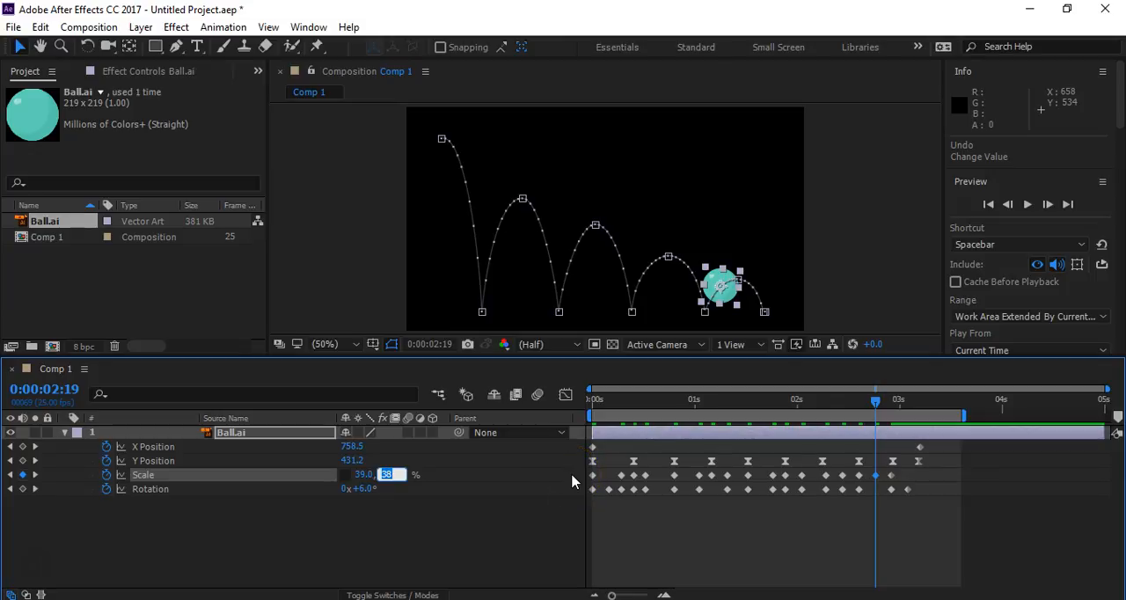
text(39)
key(Return)
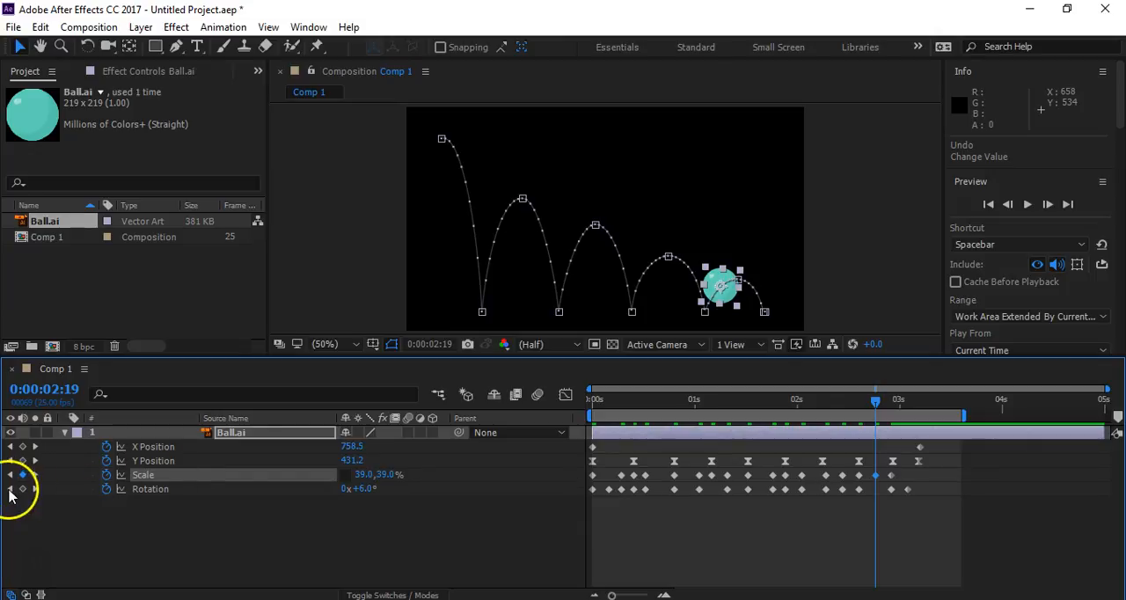
- Deselect the ball layer and play the animation to check the reduced squash and stretch
click(34, 475)
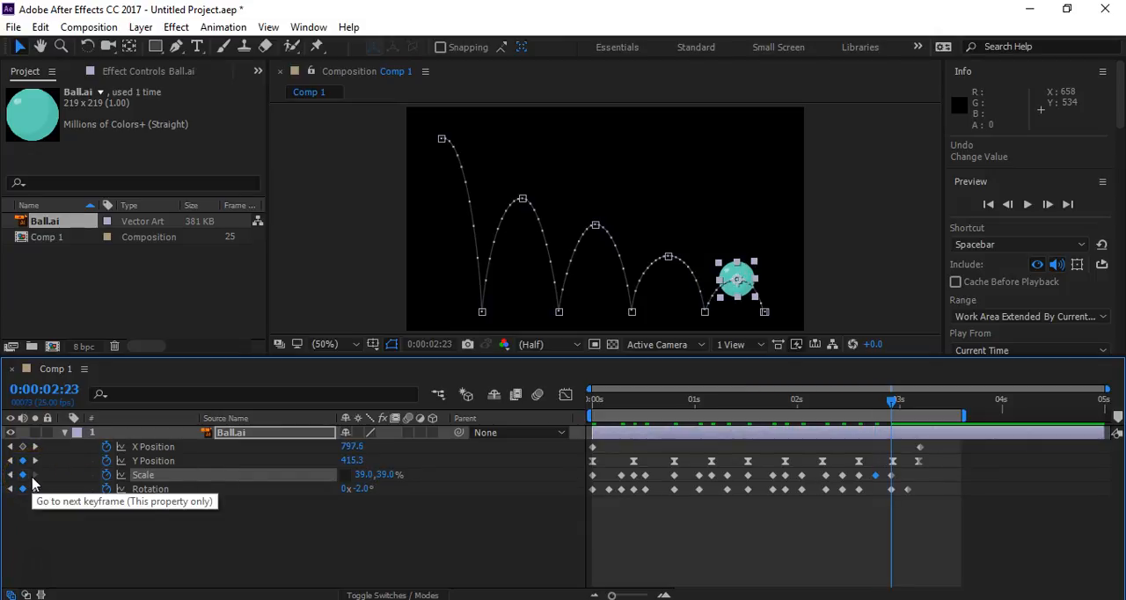
click(315, 528)
key(space)
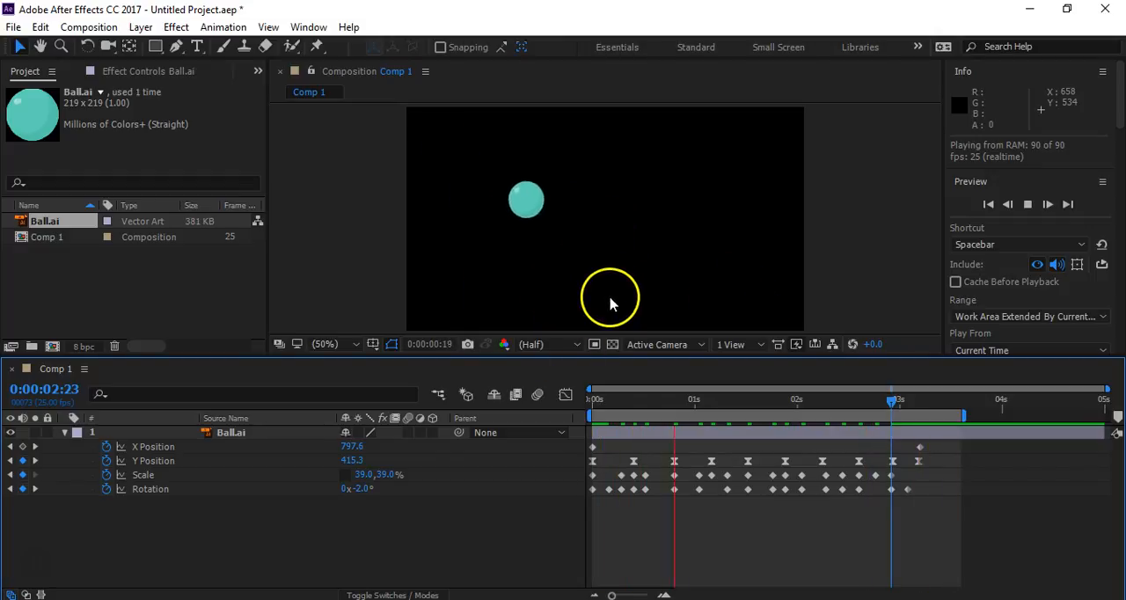
- Set the ball's vertical Scale to 45% at the 0:00:01:08 keyframe, on the rise of the second bounce
drag(691, 401, 724, 425)
click(386, 474)
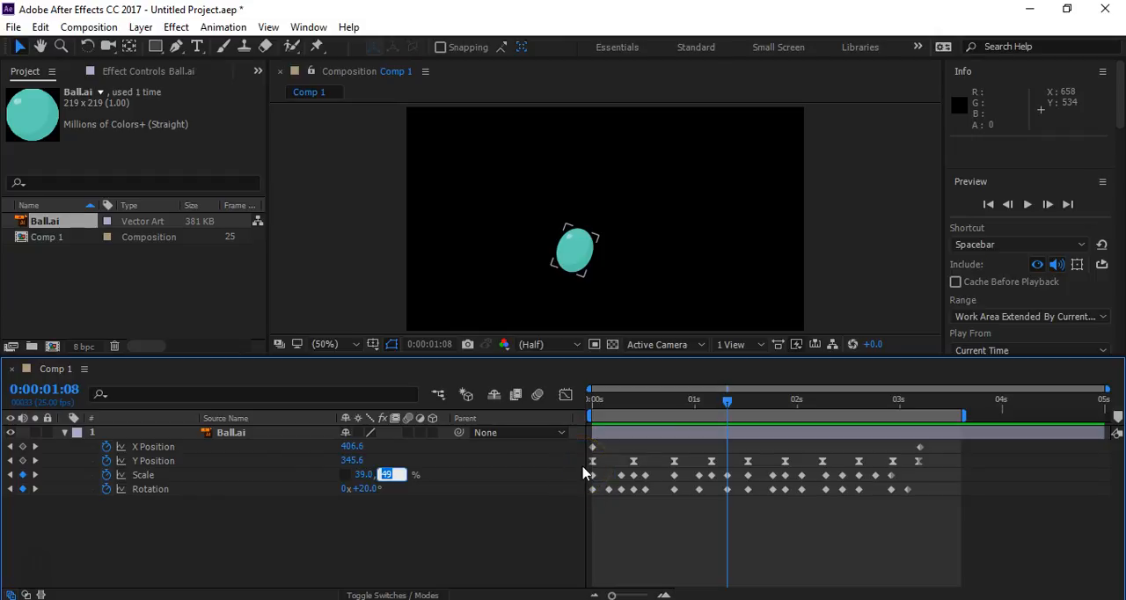
text(45)
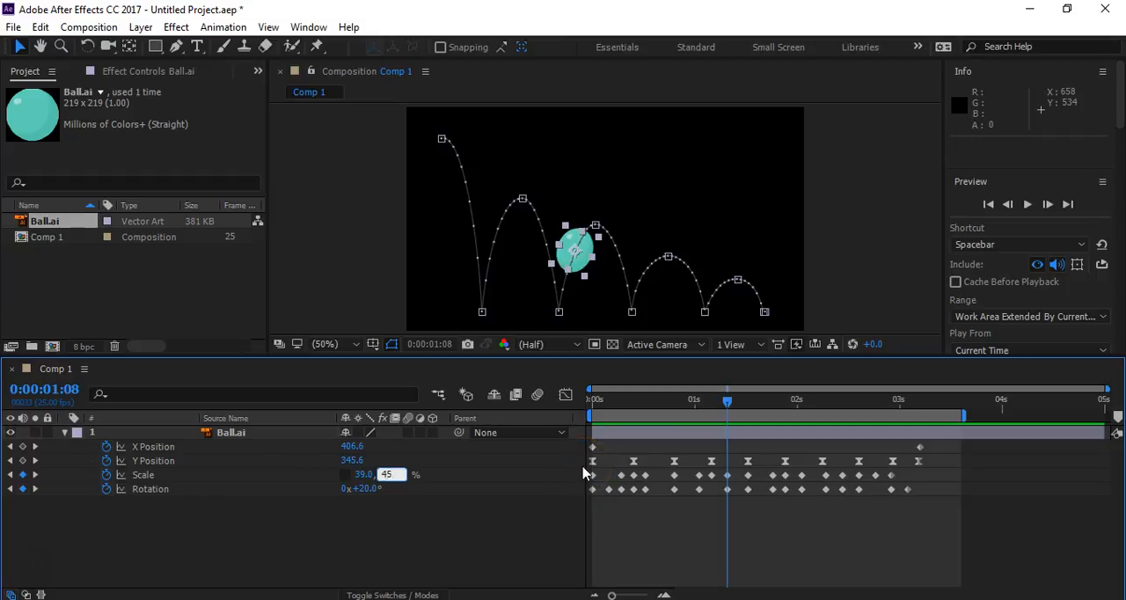
key(Return)
- Inspect the ball's shape at 0:00:01:19, and play the whole animation from the first frame
drag(726, 406, 771, 423)
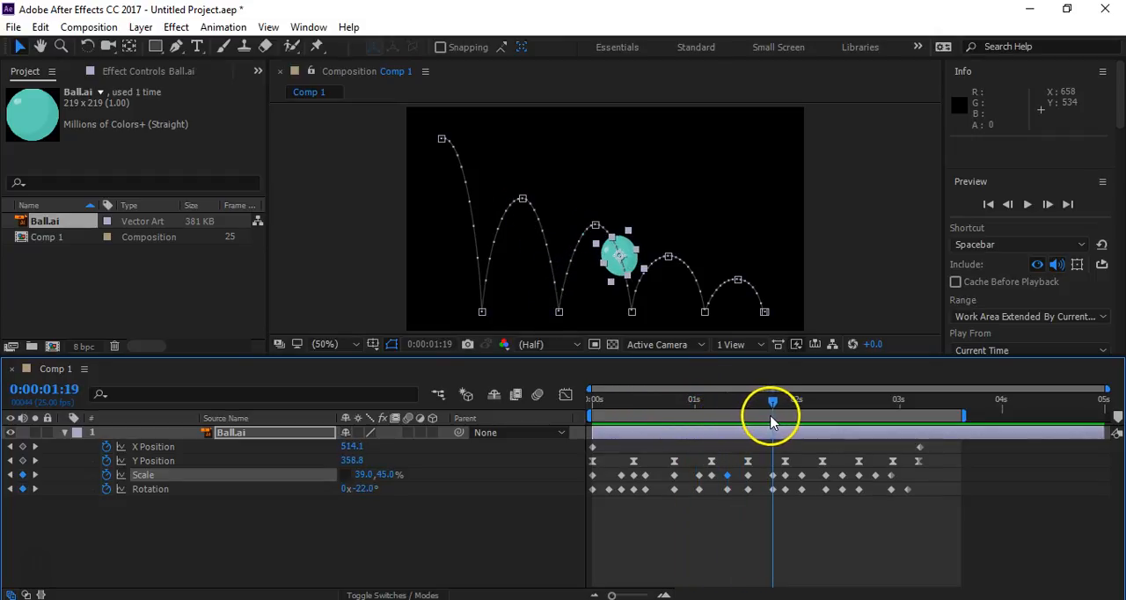
click(493, 548)
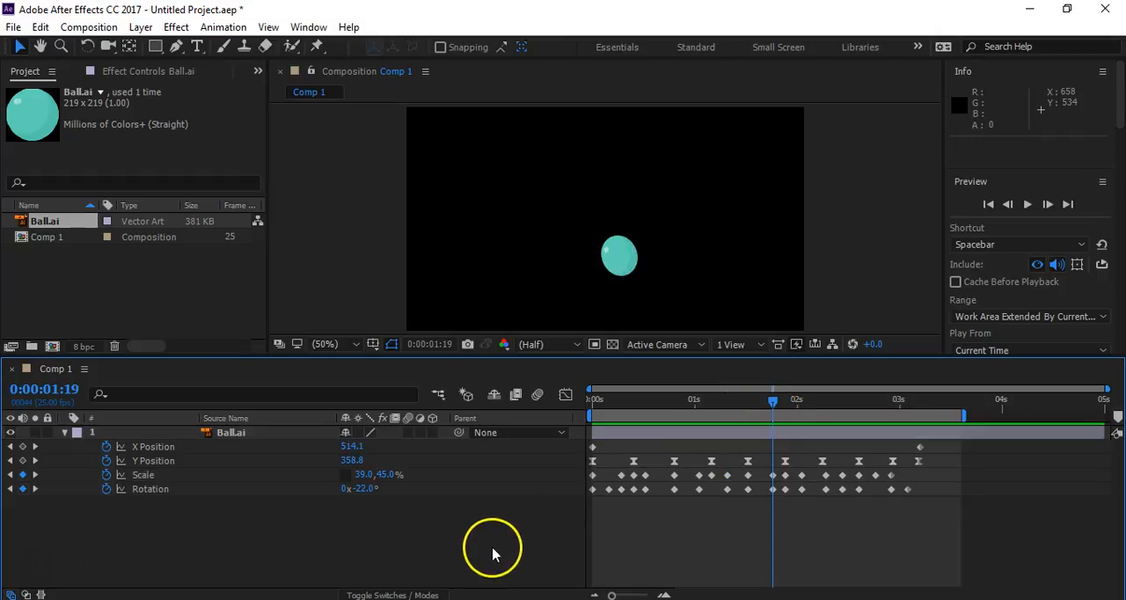
drag(617, 408, 528, 441)
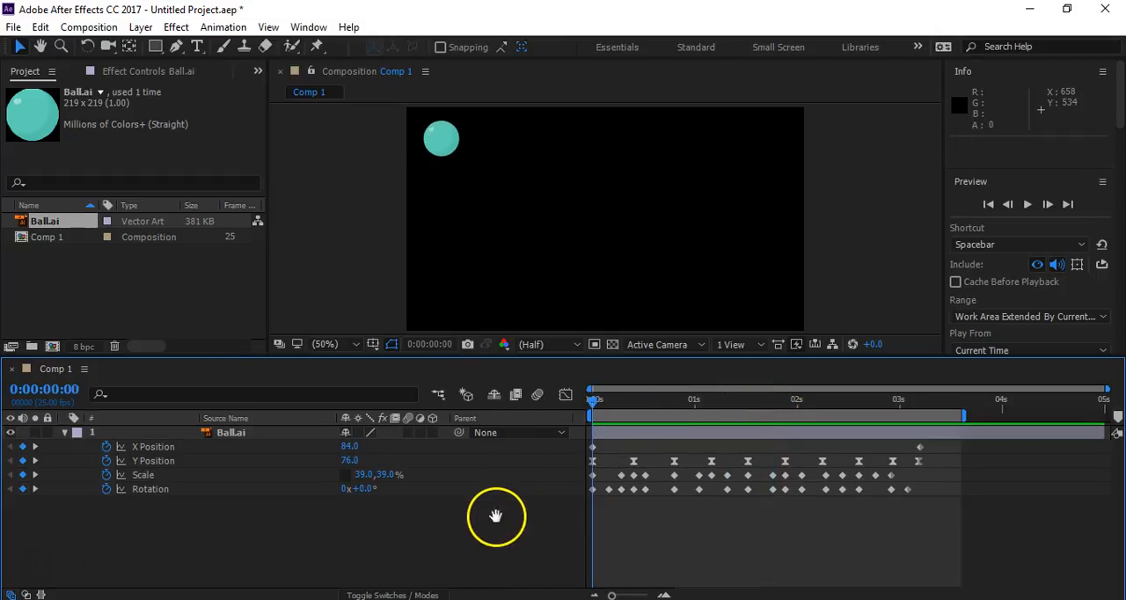
key(space)
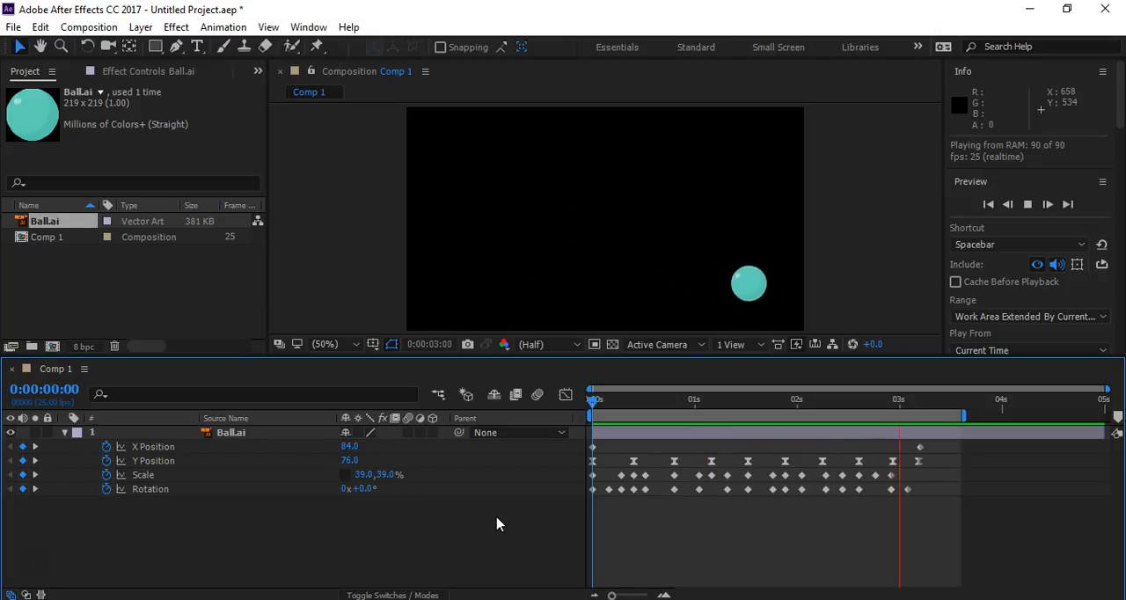
key(space)
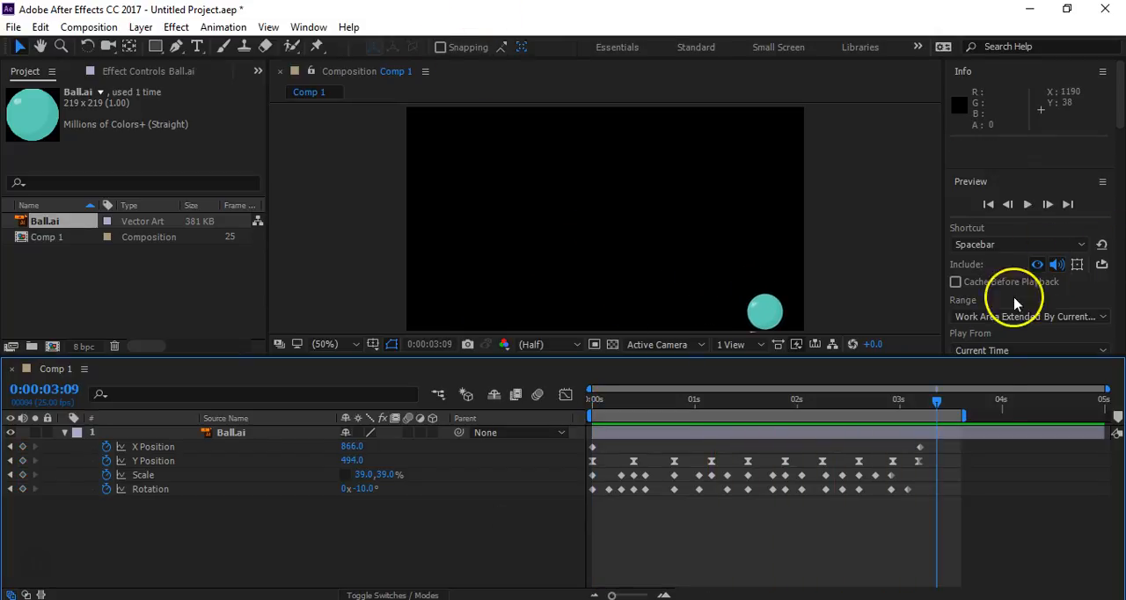
- At 0:00:03:10, keyframe the ball's X Position at 898 and its Rotation at 0° so it rolls forward after landing
drag(937, 402, 922, 431)
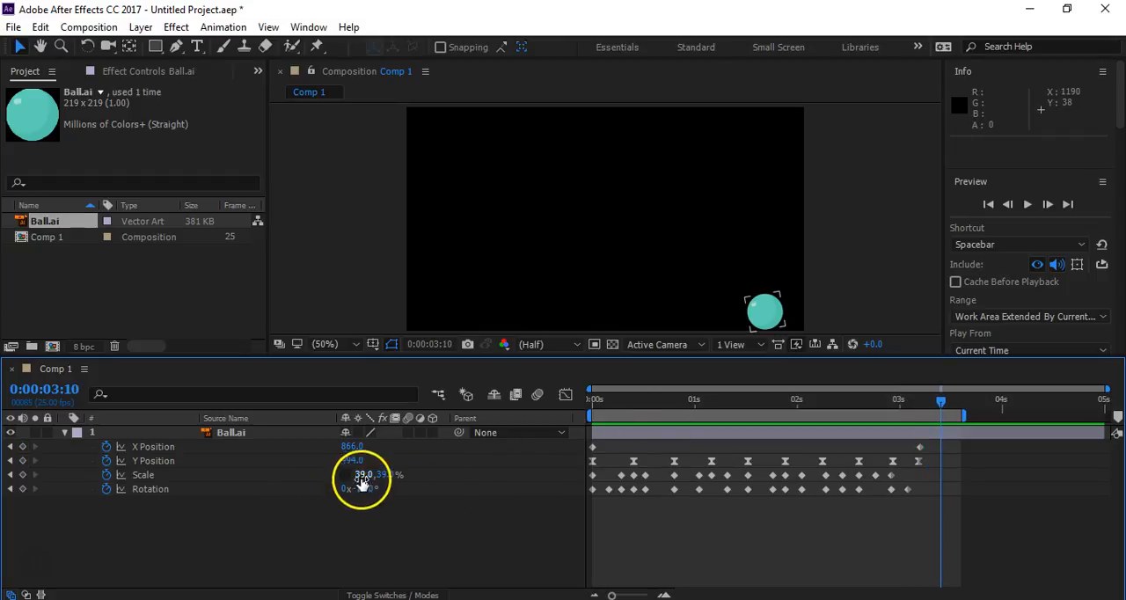
drag(351, 464, 357, 466)
key(ctrl+z)
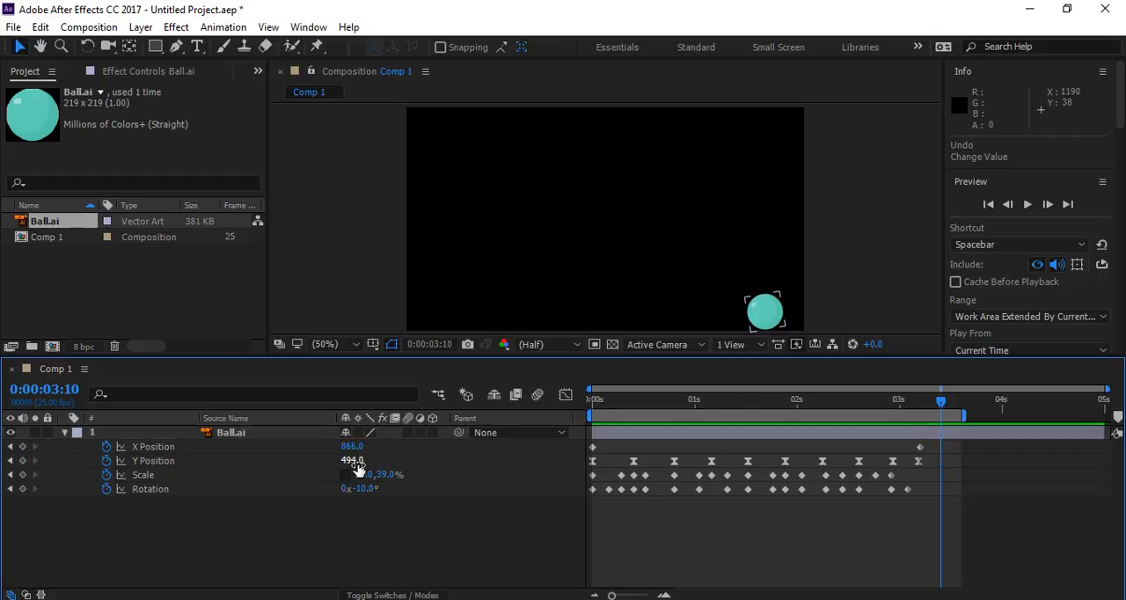
drag(352, 446, 378, 446)
drag(380, 489, 376, 490)
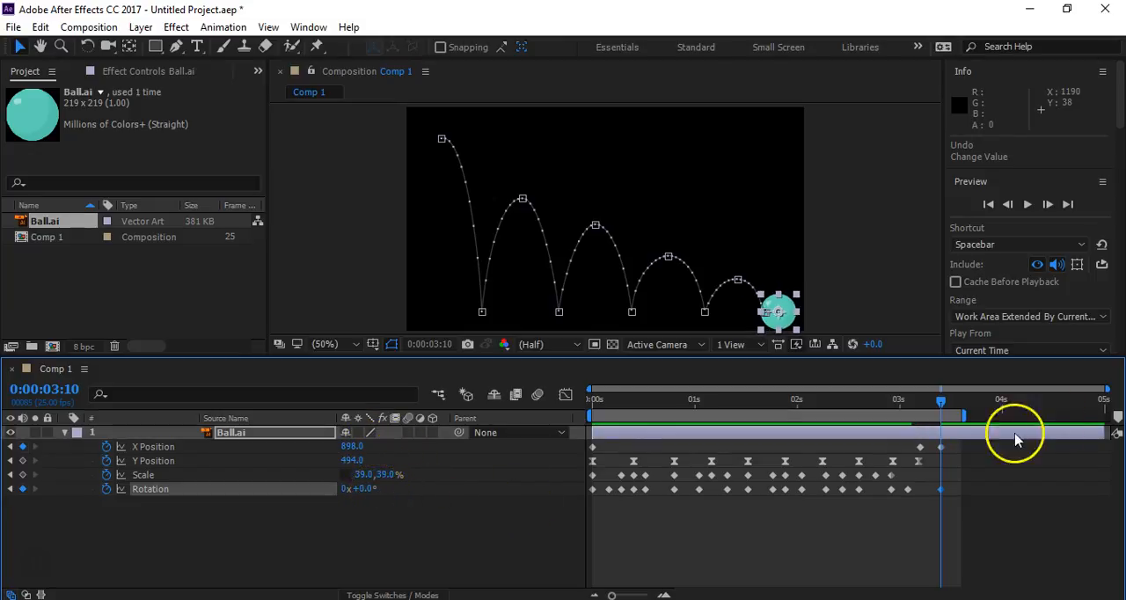
- Play the animation with the layer deselected to review the bounces and the ball's final roll
click(897, 401)
click(542, 519)
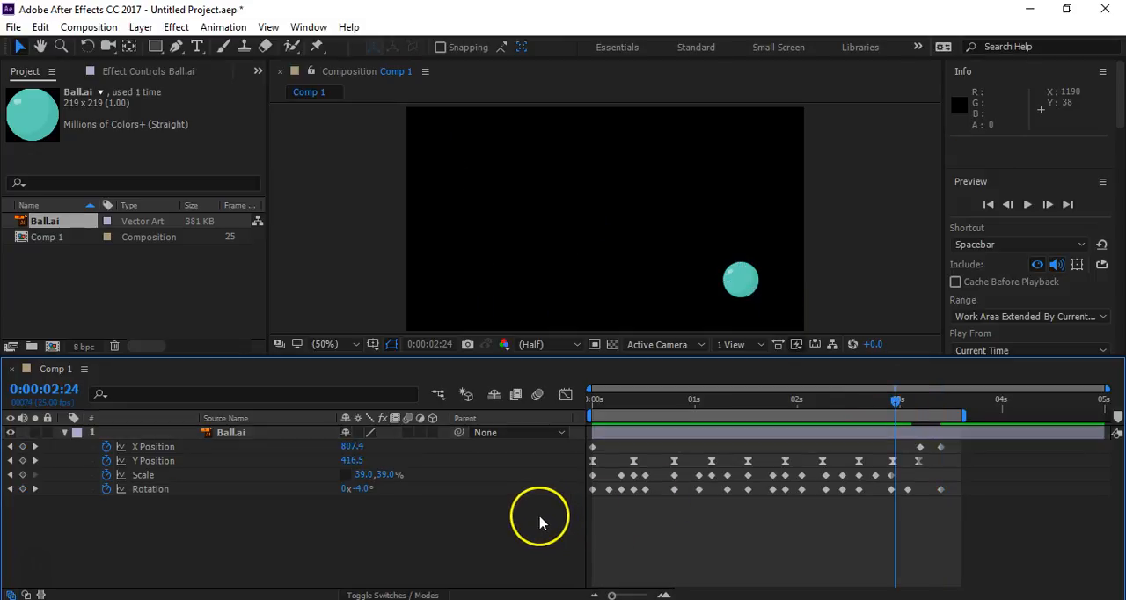
key(space)
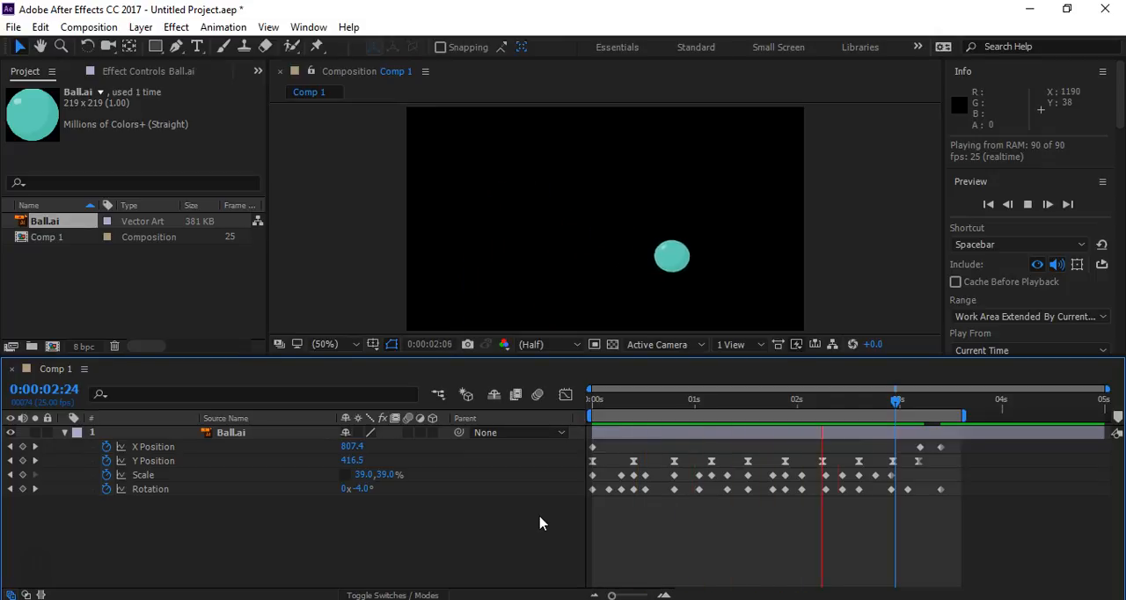
key(space)
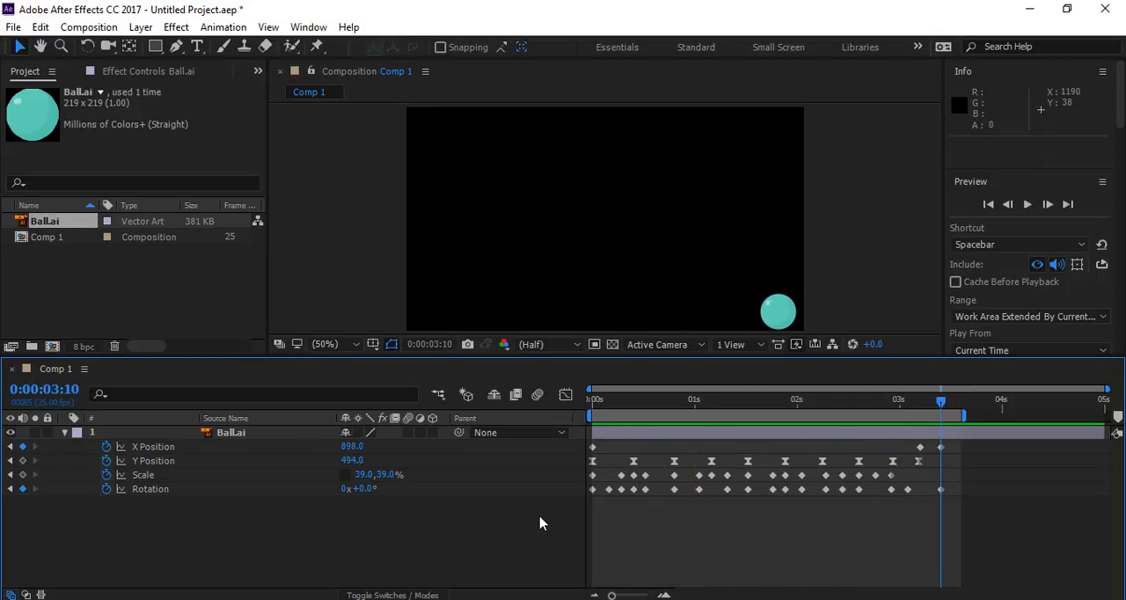